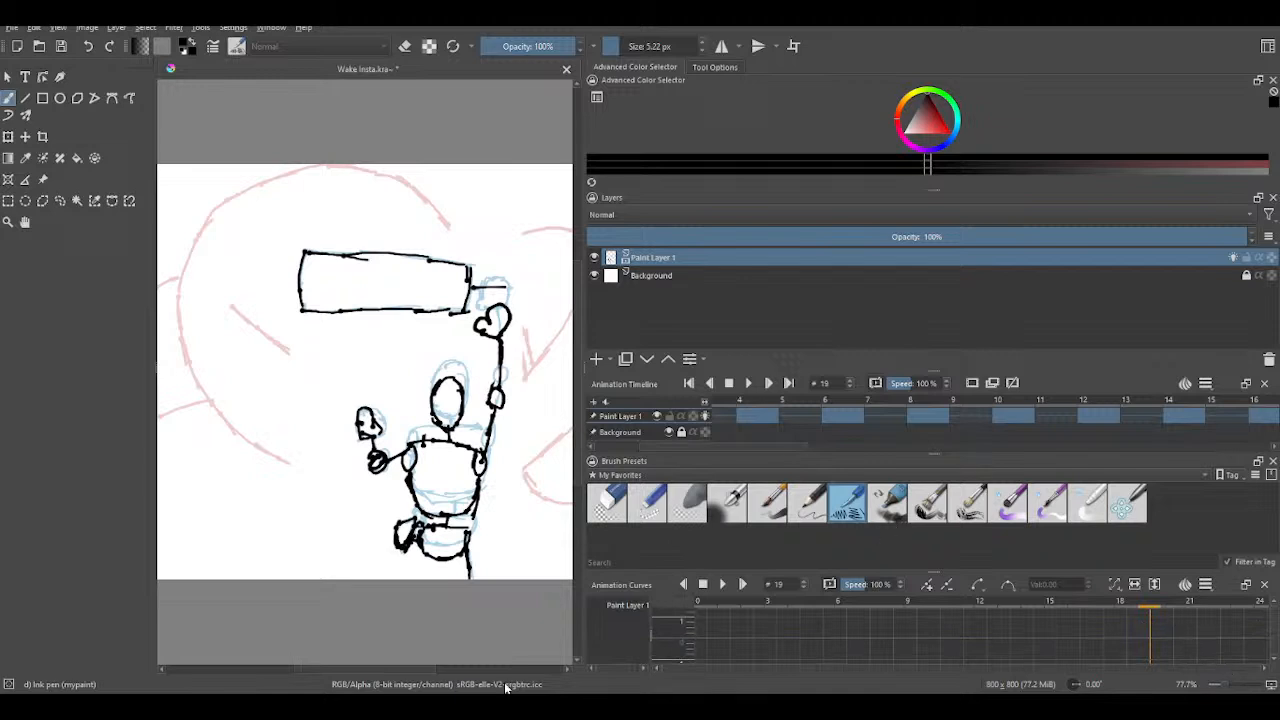
- Enlarge the Animation Curves docker and examine the curve graph of Paint Layer 1
{"action": "mouse_move", "coordinate": [780, 572]}
{"action": "left_mouse_down"}
{"action": "mouse_move", "coordinate": [761, 498]}
{"action": "mouse_move", "coordinate": [774, 486]}
{"action": "mouse_move", "coordinate": [804, 543]}
{"action": "mouse_move", "coordinate": [812, 520]}
{"action": "left_mouse_up"}
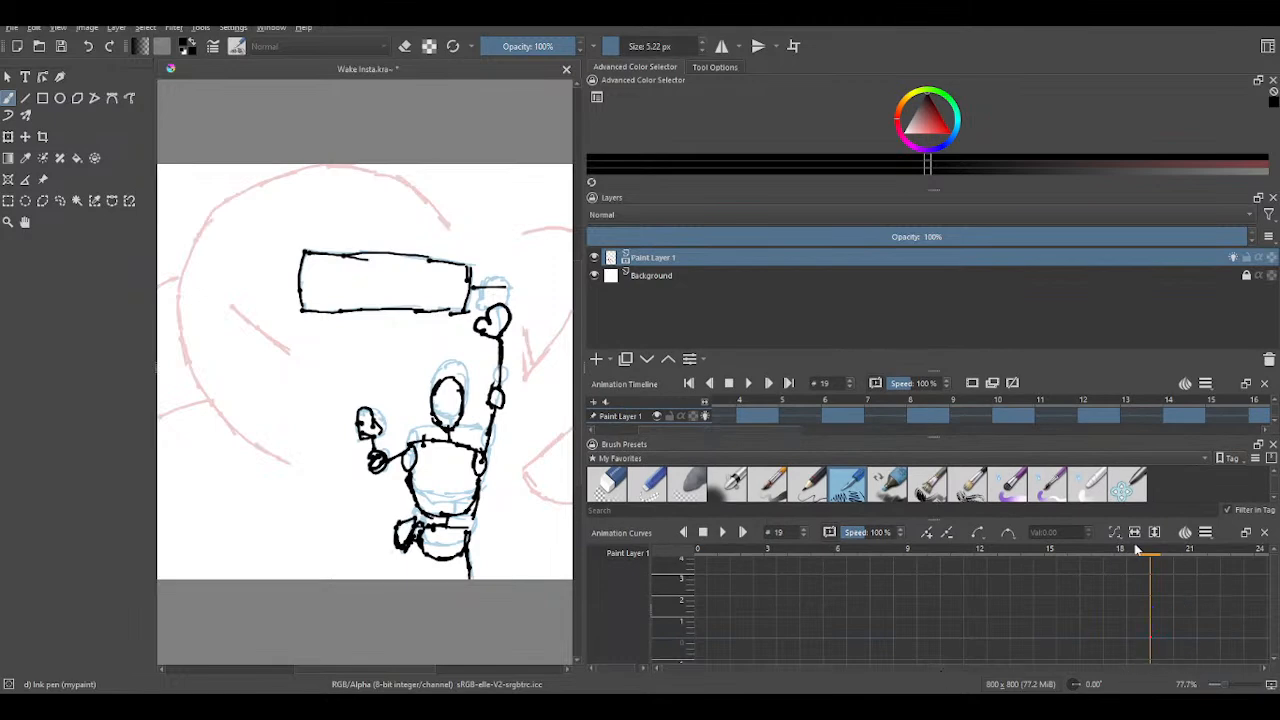
{"action": "scroll", "coordinate": [875, 601], "scroll_direction": "up", "scroll_amount": 2}
{"action": "scroll", "coordinate": [833, 604], "scroll_direction": "up", "scroll_amount": 4}
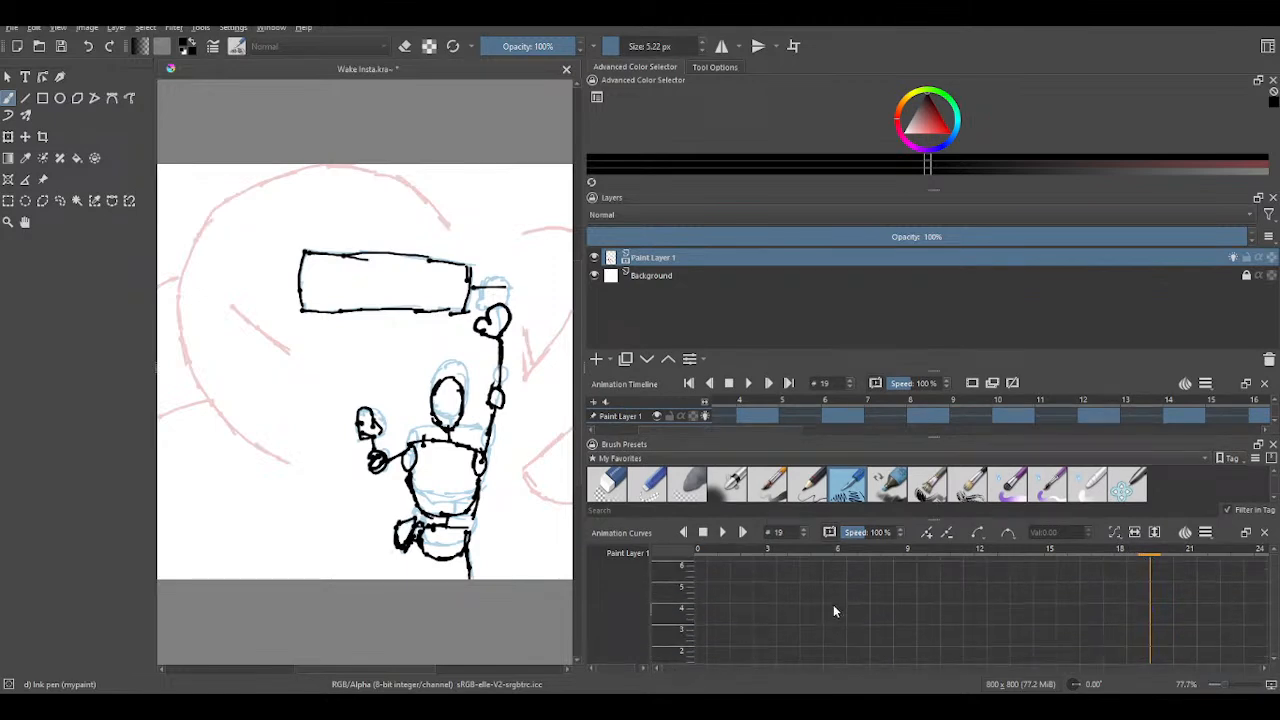
{"action": "scroll", "coordinate": [850, 595], "scroll_direction": "down", "scroll_amount": 8}
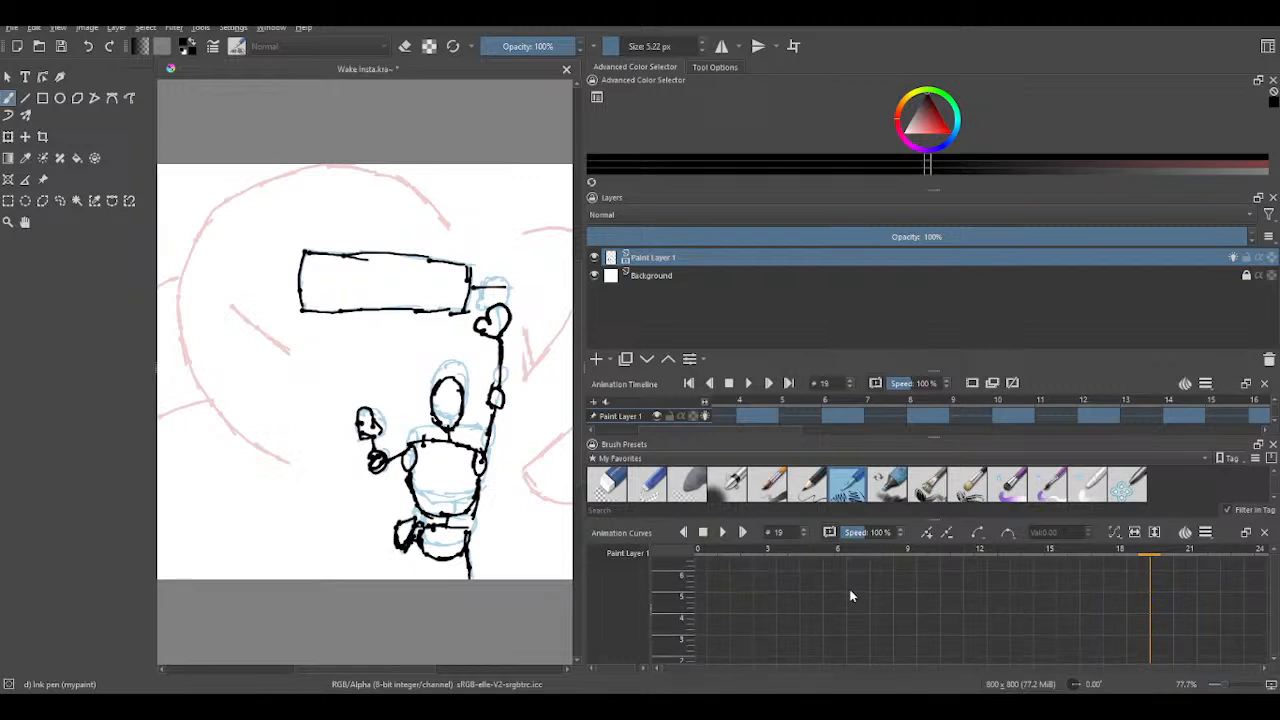
{"action": "scroll", "coordinate": [835, 588], "scroll_direction": "down", "scroll_amount": 8}
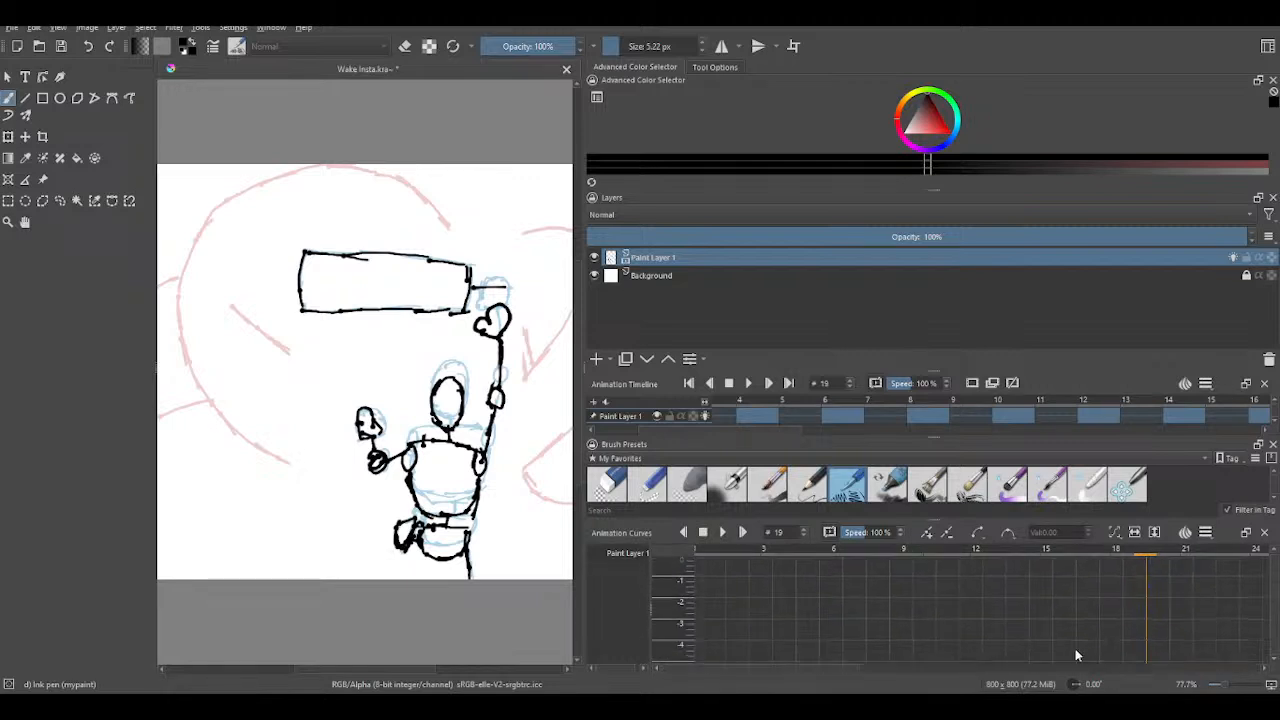
{"action": "scroll", "coordinate": [955, 610], "scroll_direction": "down", "scroll_amount": 3}
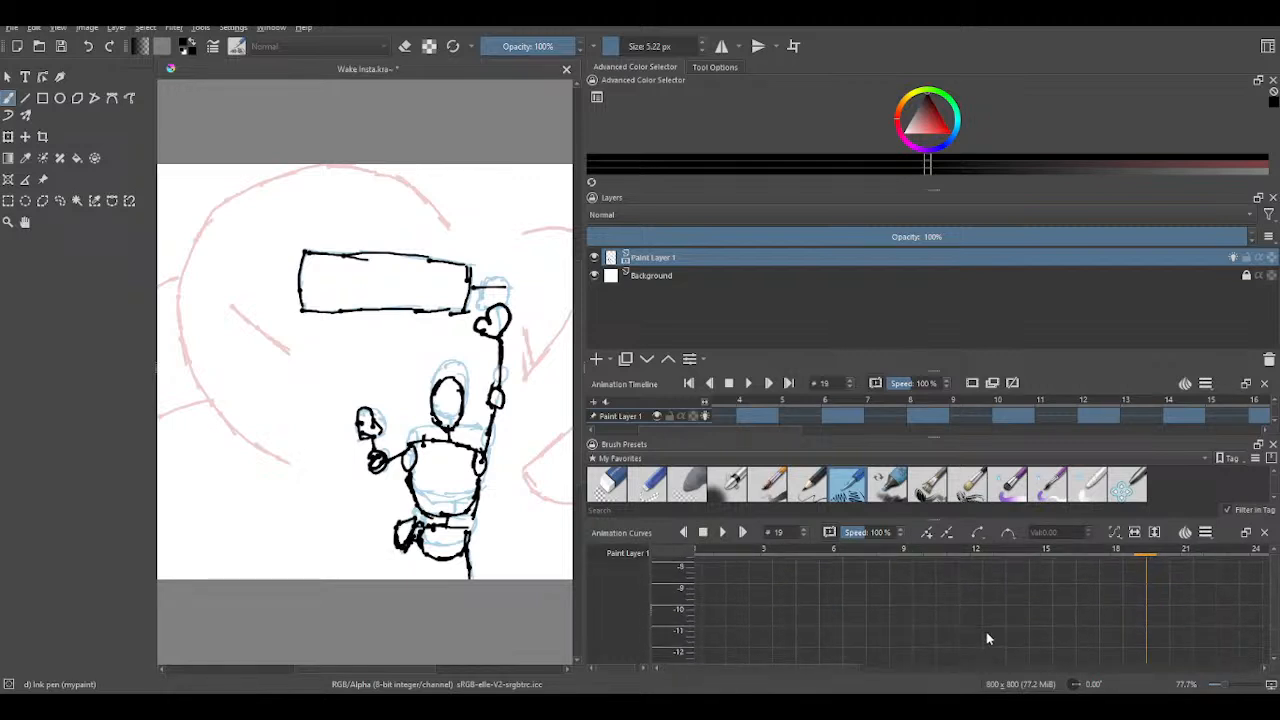
{"action": "mouse_move", "coordinate": [819, 669]}
{"action": "left_mouse_down"}
{"action": "mouse_move", "coordinate": [1109, 669]}
{"action": "mouse_move", "coordinate": [819, 669]}
{"action": "left_mouse_up"}
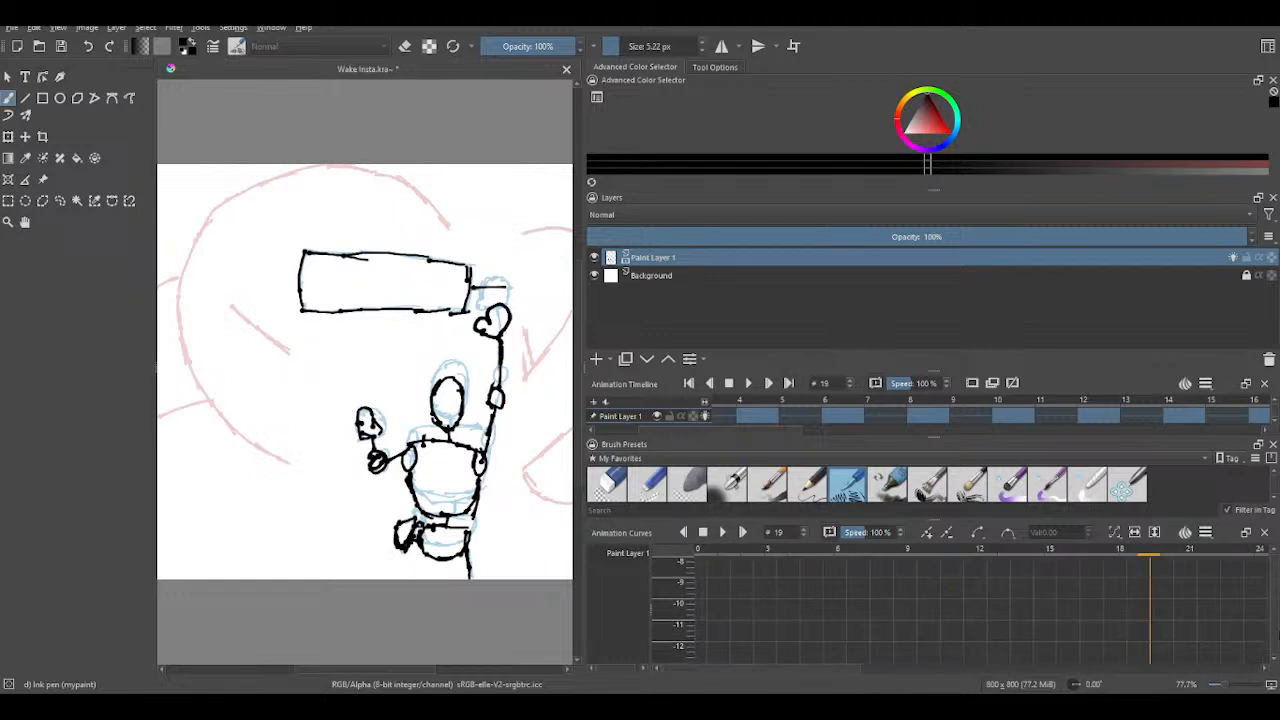
{"action": "left_click_drag", "start_coordinate": [1275, 621], "coordinate": [1275, 594]}
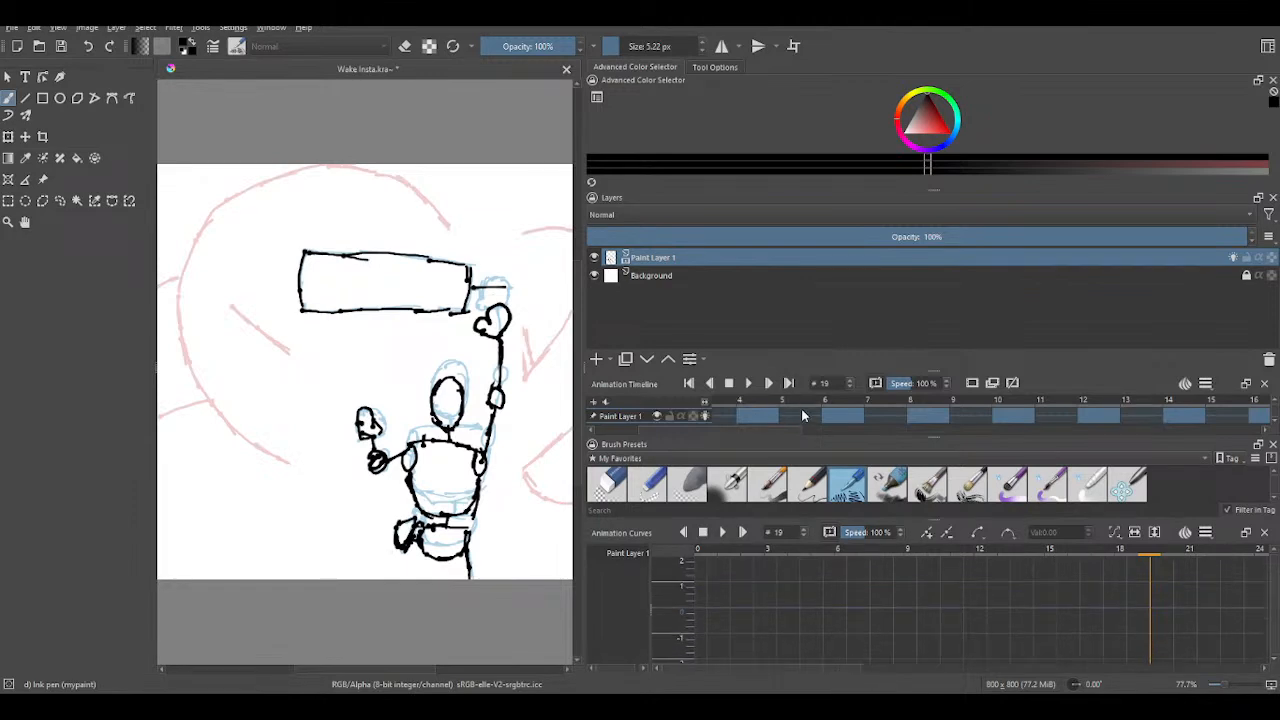
- Shrink the Animation Curves docker and enlarge the Animation Timeline until the Background layer's row fits below Paint Layer 1
{"action": "scroll", "coordinate": [738, 428], "scroll_direction": "right", "scroll_amount": 9}
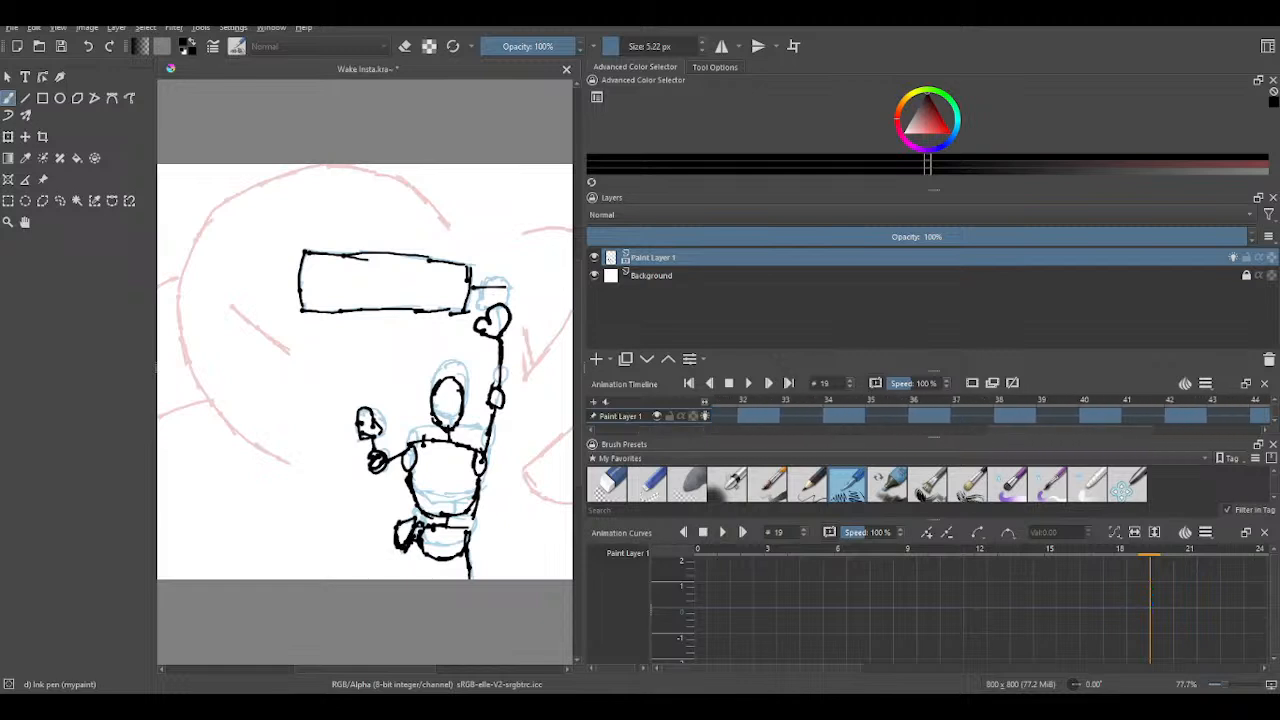
{"action": "scroll", "coordinate": [738, 415], "scroll_direction": "right", "scroll_amount": 1}
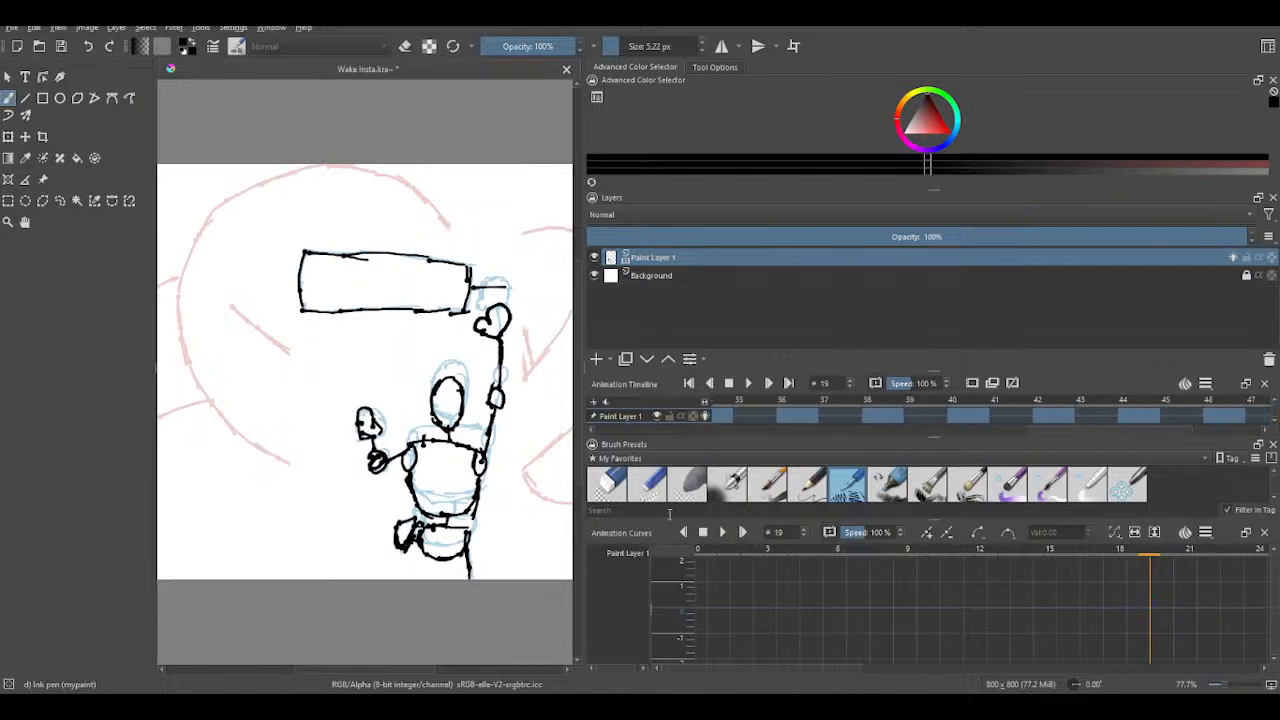
{"action": "left_click_drag", "start_coordinate": [675, 520], "coordinate": [709, 604]}
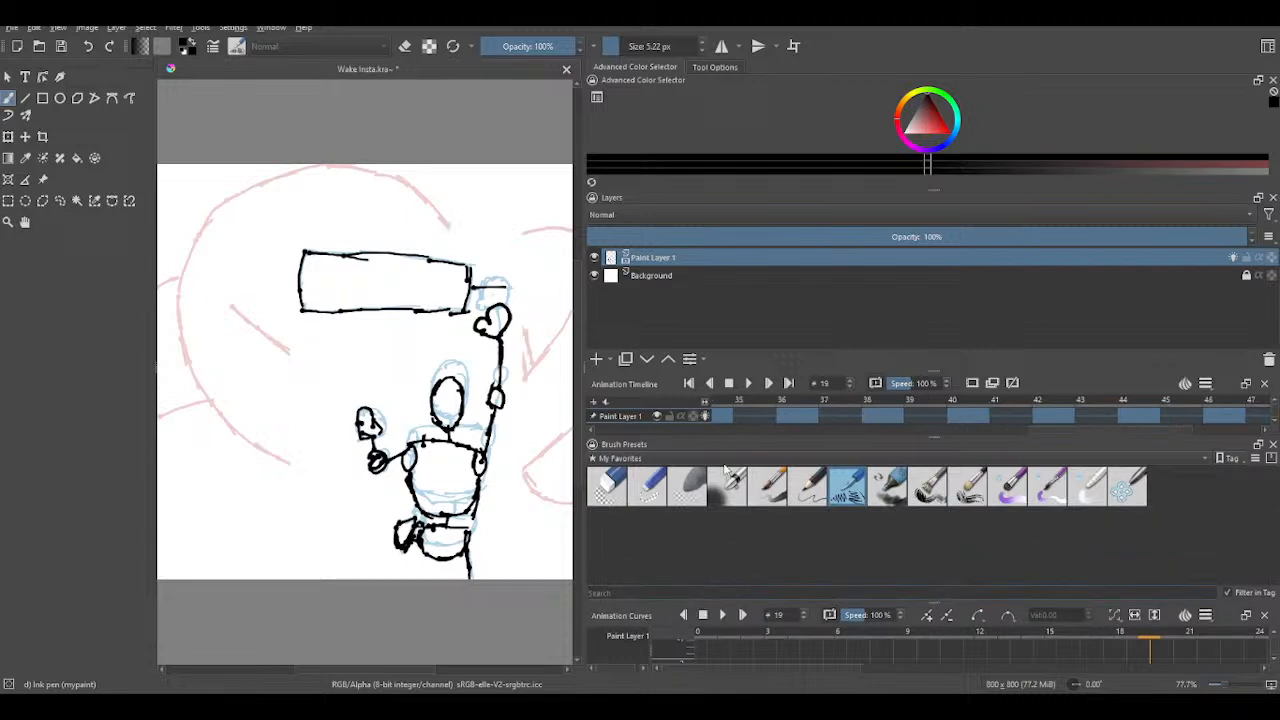
{"action": "left_click_drag", "start_coordinate": [886, 437], "coordinate": [903, 517]}
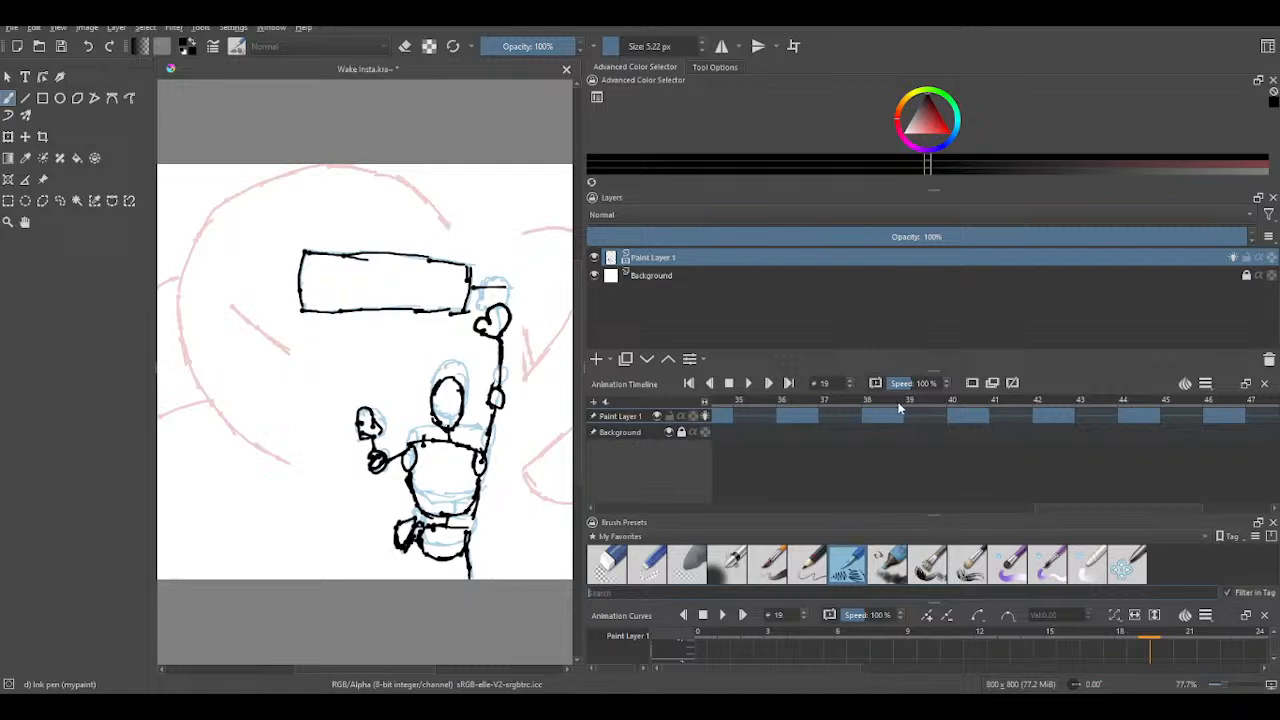
{"action": "scroll", "coordinate": [985, 418], "scroll_direction": "up", "scroll_amount": 11}
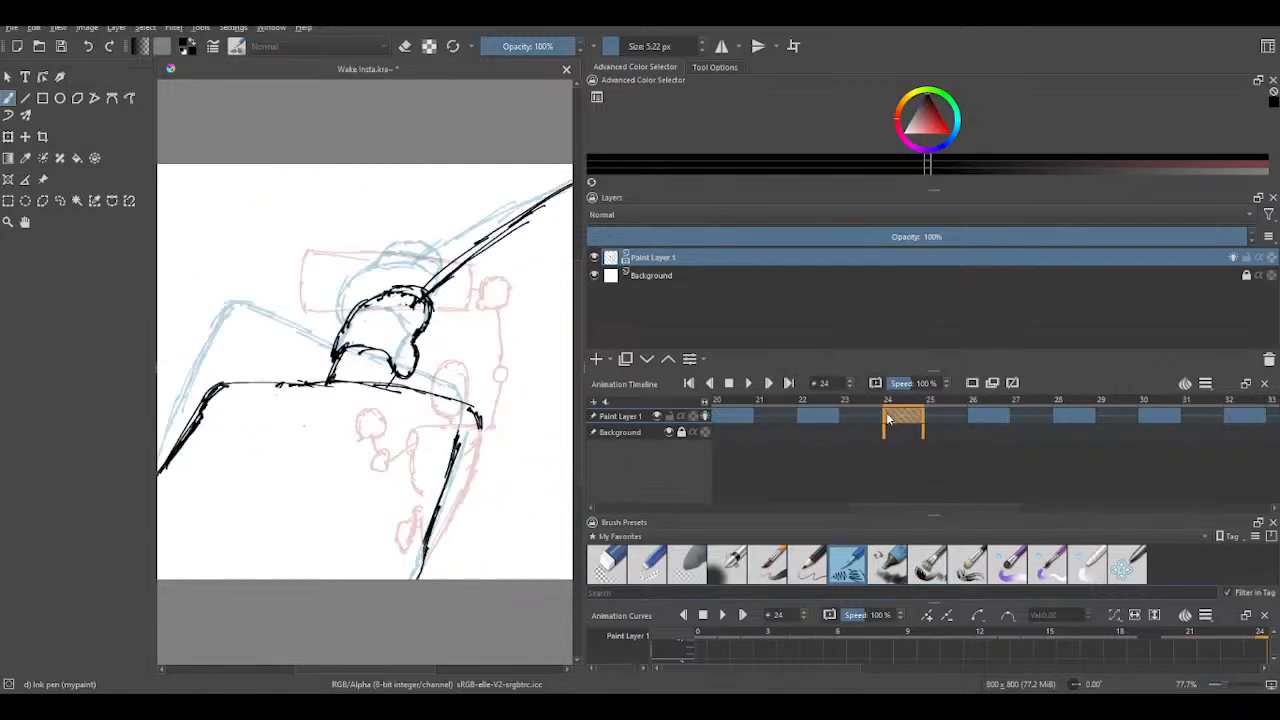
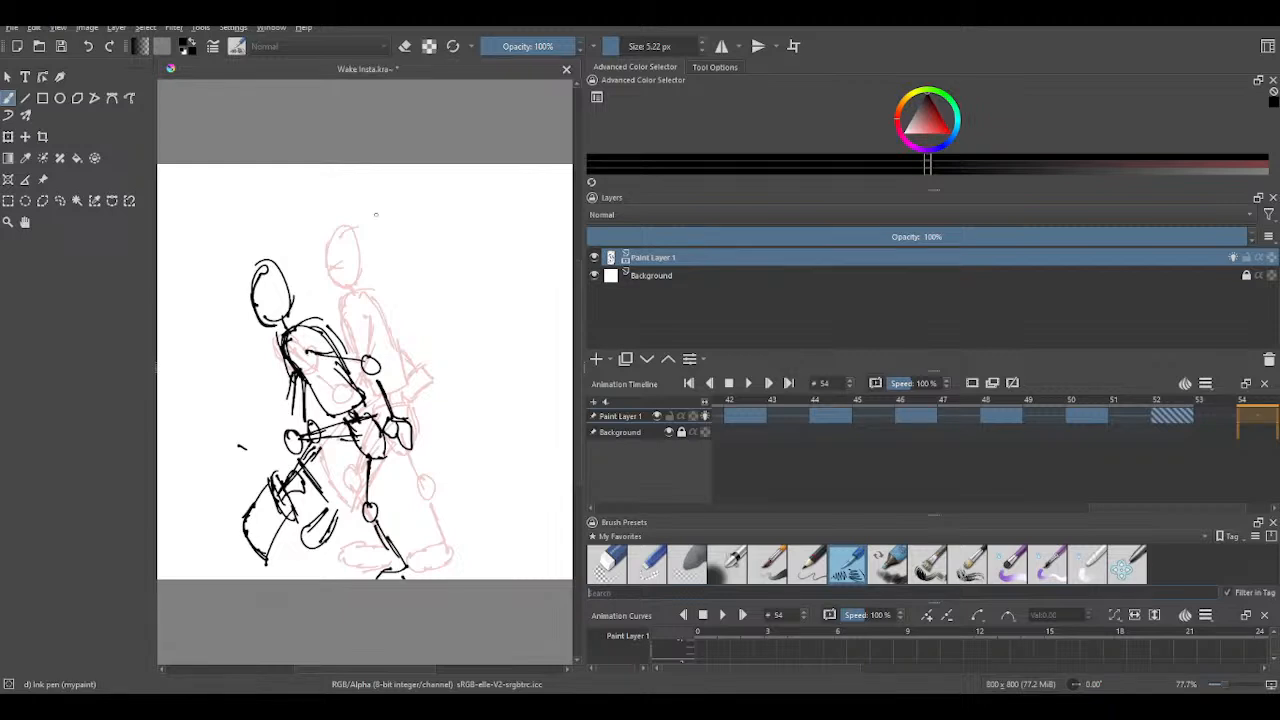
- Go back and forth through the drawings from frame 42 to the end of the animation to review the walking figure's motion
{"action": "scroll", "coordinate": [472, 376], "scroll_direction": "up", "scroll_amount": 2}
{"action": "scroll", "coordinate": [472, 376], "scroll_direction": "down", "scroll_amount": 2}
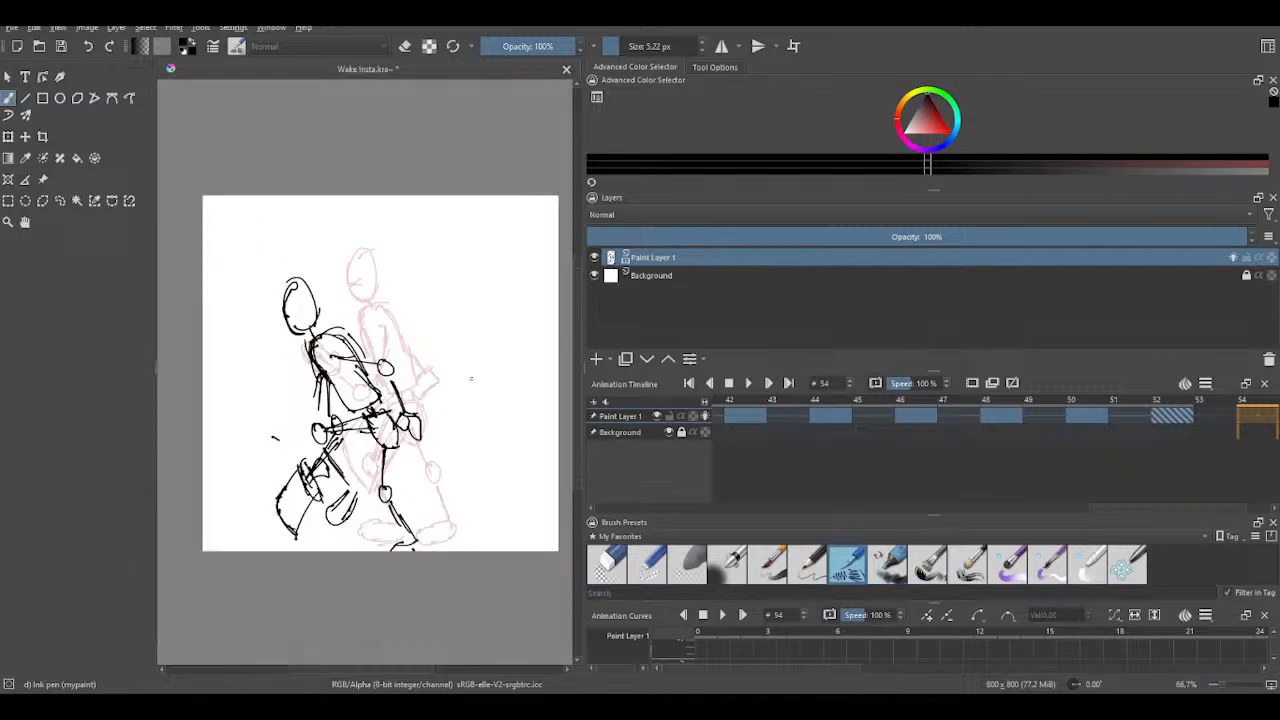
{"action": "scroll", "coordinate": [913, 471], "scroll_direction": "up", "scroll_amount": 4}
{"action": "scroll", "coordinate": [900, 468], "scroll_direction": "down", "scroll_amount": 6}
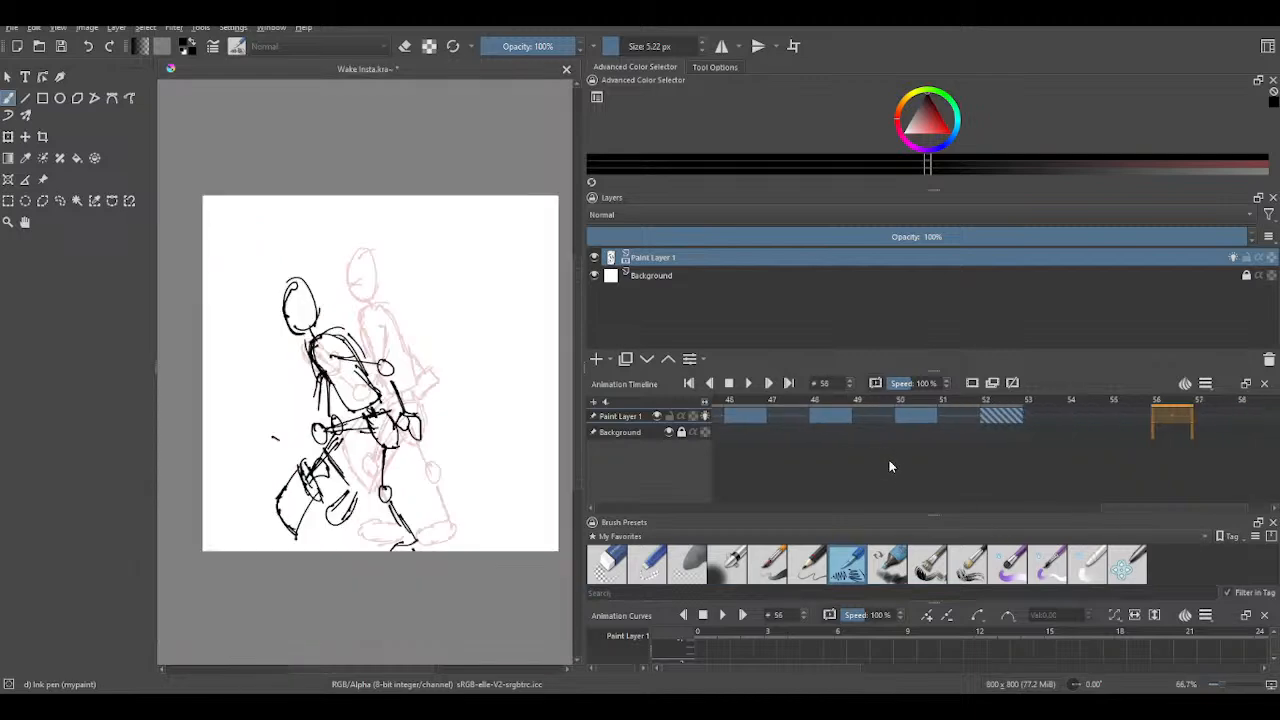
{"action": "scroll", "coordinate": [885, 471], "scroll_direction": "down", "scroll_amount": 15}
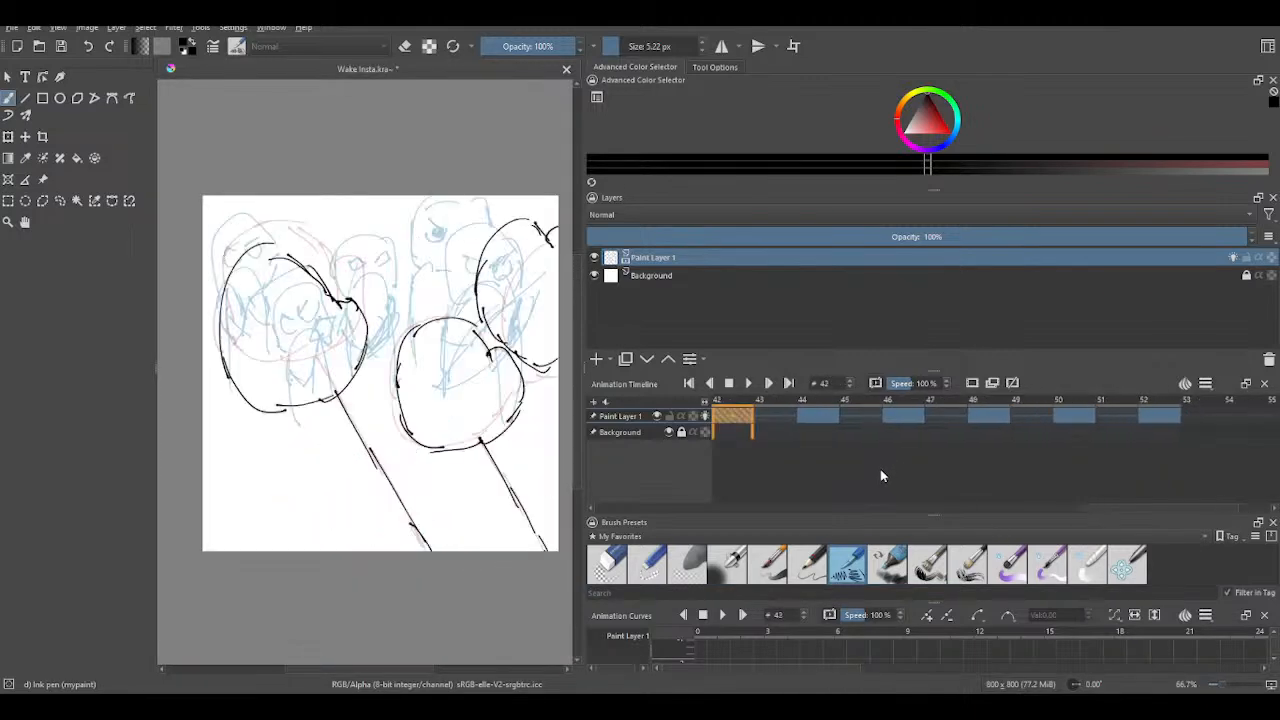
{"action": "scroll", "coordinate": [882, 472], "scroll_direction": "up", "scroll_amount": 11}
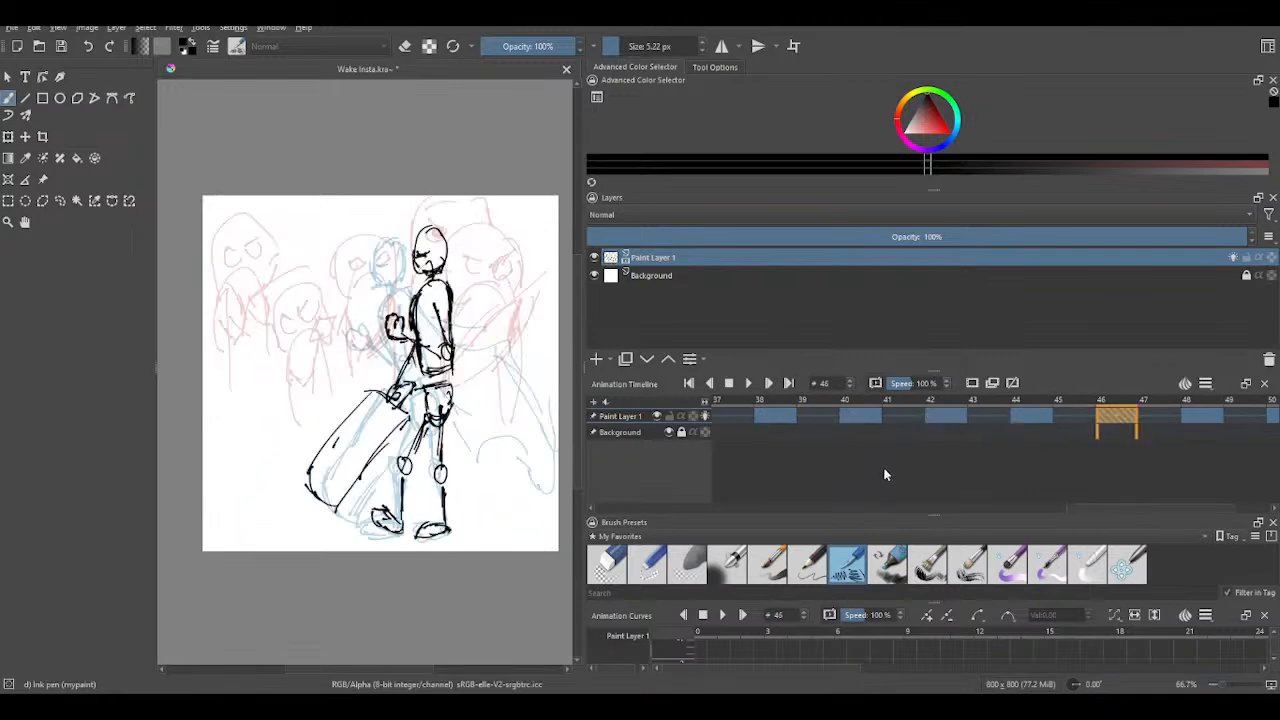
{"action": "scroll", "coordinate": [884, 472], "scroll_direction": "up", "scroll_amount": 1}
{"action": "scroll", "coordinate": [884, 472], "scroll_direction": "down", "scroll_amount": 2}
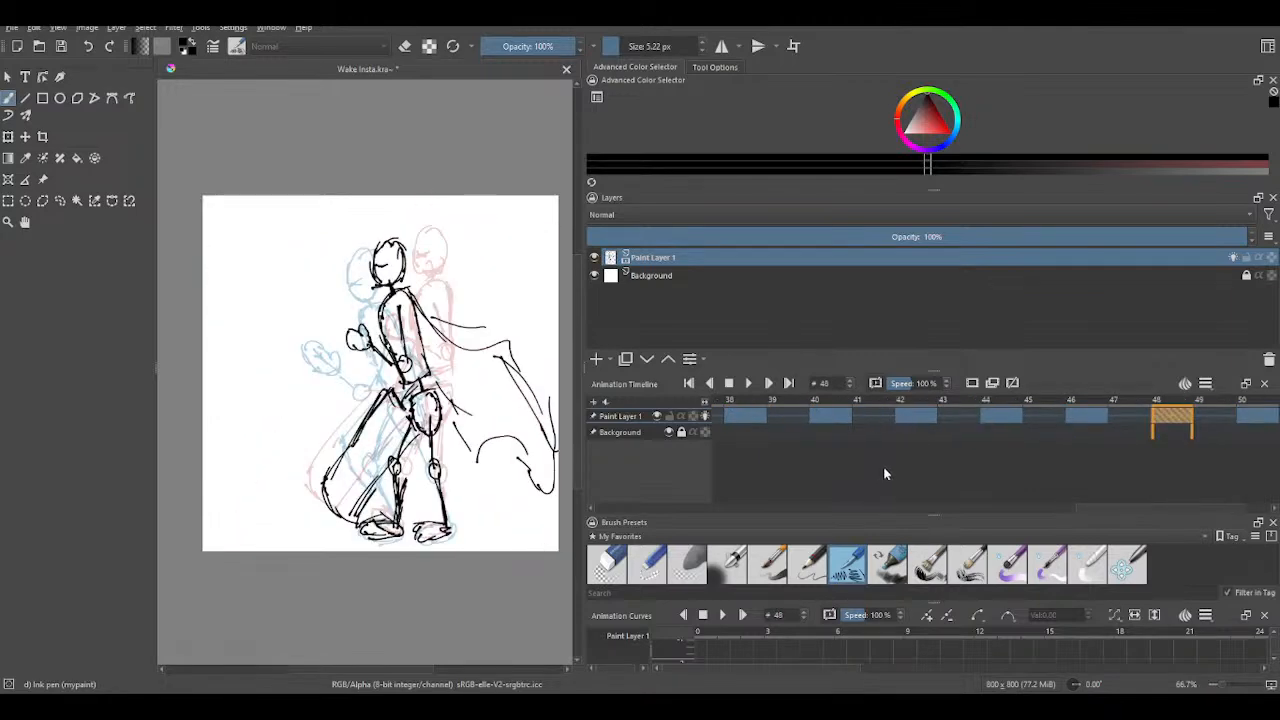
{"action": "scroll", "coordinate": [883, 467], "scroll_direction": "up", "scroll_amount": 5}
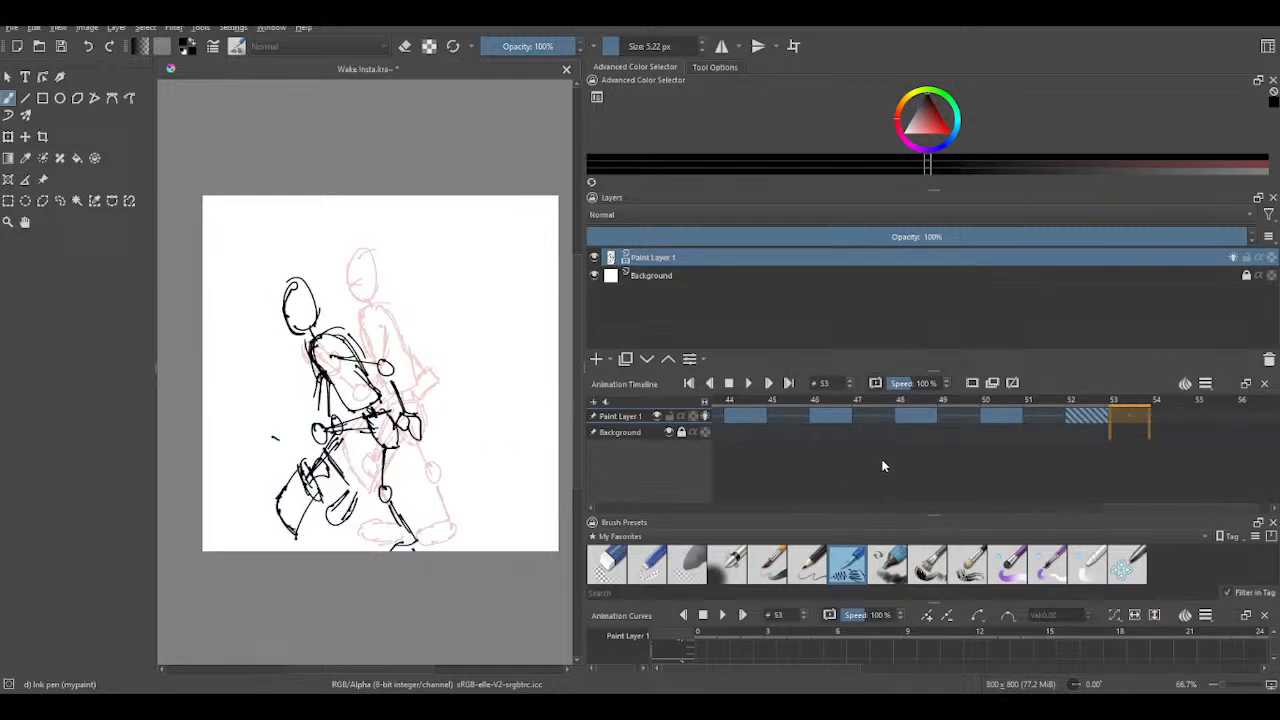
{"action": "scroll", "coordinate": [884, 456], "scroll_direction": "down", "scroll_amount": 1}
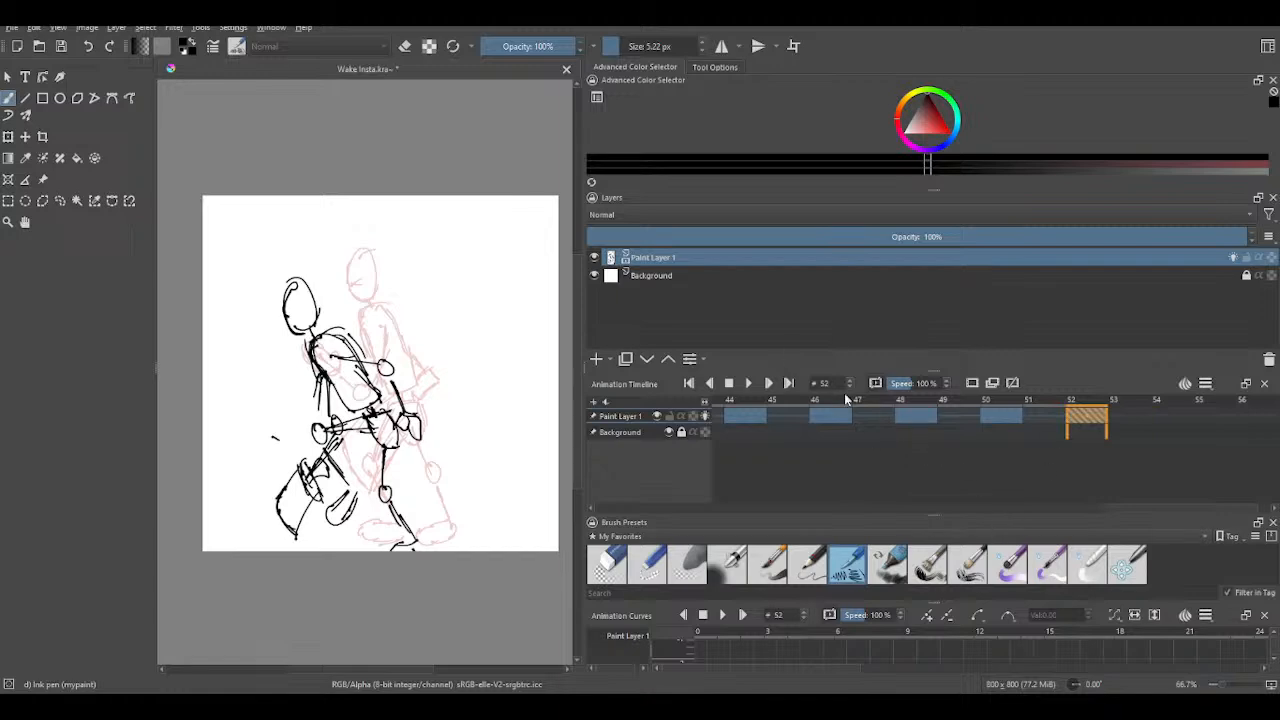
{"action": "scroll", "coordinate": [1088, 438], "scroll_direction": "down", "scroll_amount": 2}
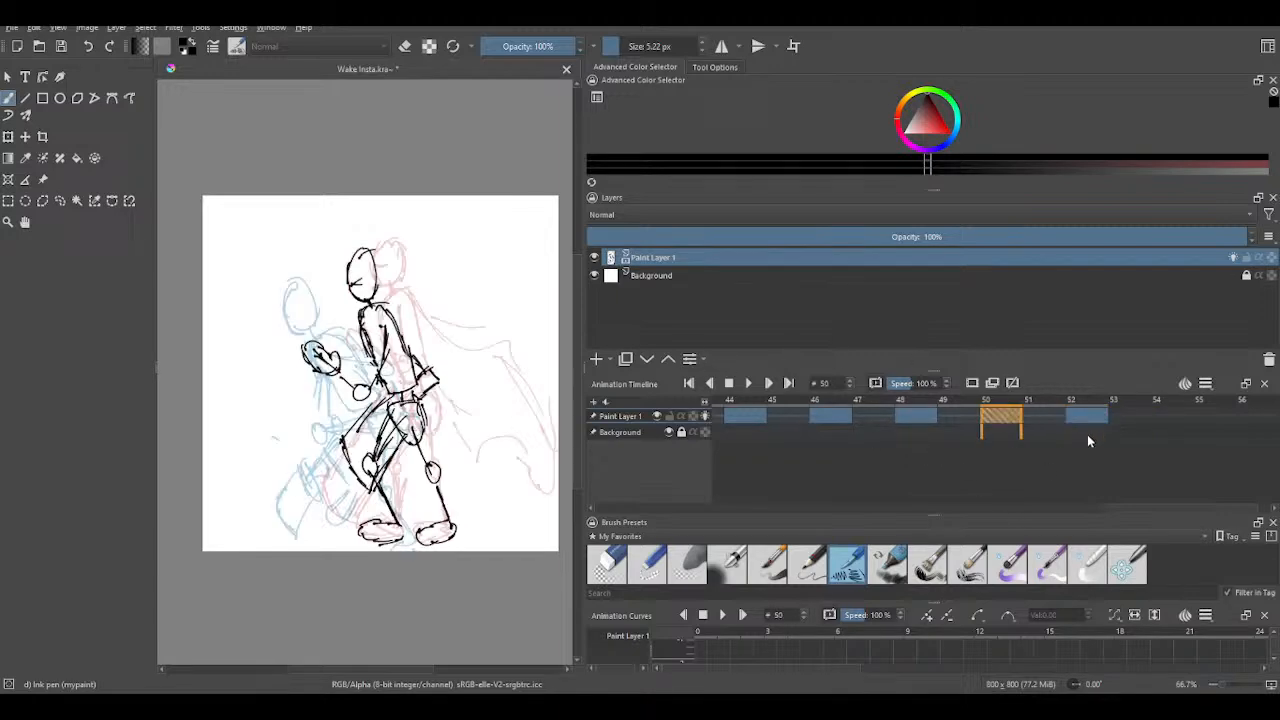
{"action": "scroll", "coordinate": [1088, 440], "scroll_direction": "up", "scroll_amount": 4}
{"action": "scroll", "coordinate": [1085, 439], "scroll_direction": "down", "scroll_amount": 4}
{"action": "scroll", "coordinate": [1082, 439], "scroll_direction": "down", "scroll_amount": 1}
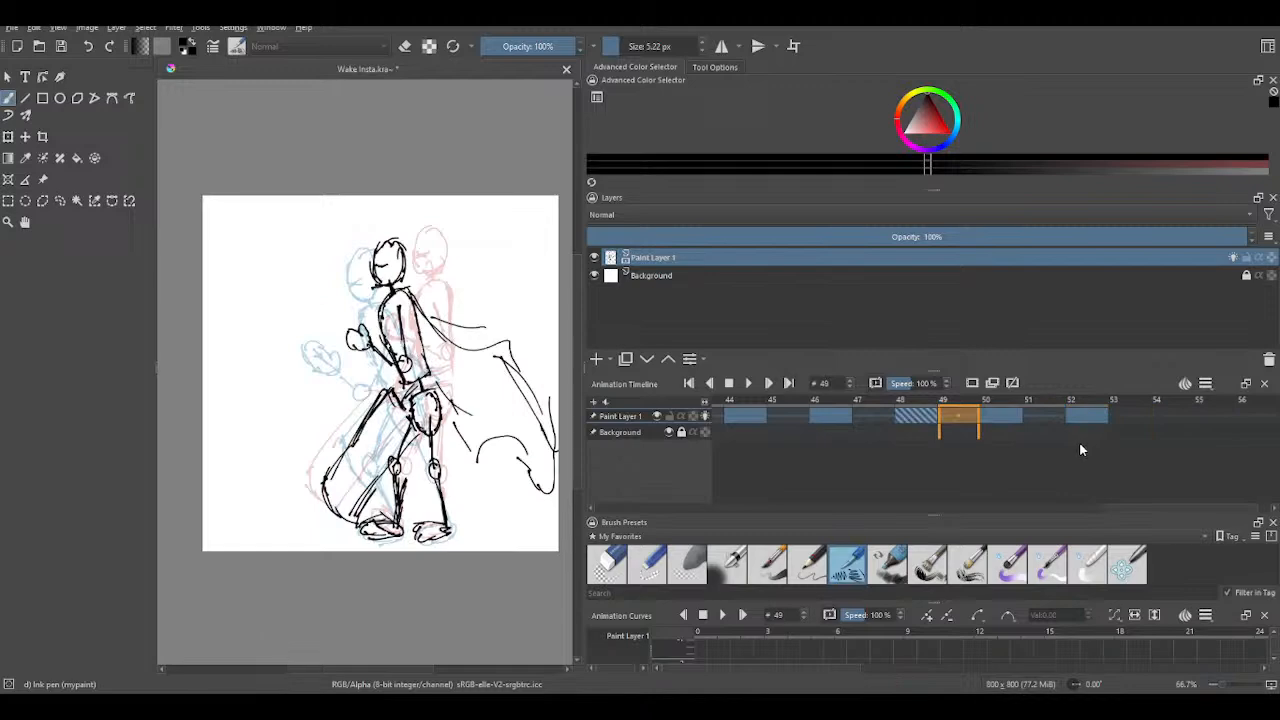
{"action": "scroll", "coordinate": [1079, 443], "scroll_direction": "up", "scroll_amount": 5}
{"action": "scroll", "coordinate": [1079, 443], "scroll_direction": "down", "scroll_amount": 6}
{"action": "scroll", "coordinate": [1076, 444], "scroll_direction": "down", "scroll_amount": 7}
{"action": "scroll", "coordinate": [1072, 445], "scroll_direction": "up", "scroll_amount": 7}
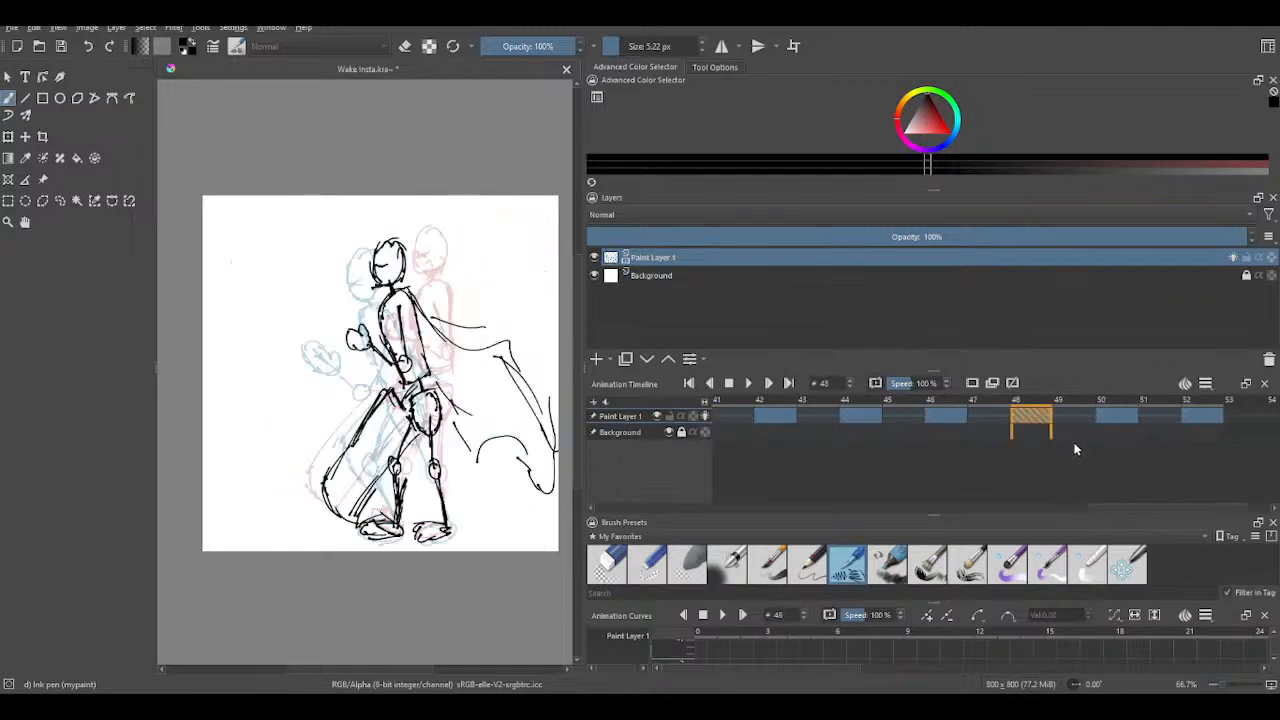
{"action": "scroll", "coordinate": [1076, 447], "scroll_direction": "down", "scroll_amount": 5}
{"action": "scroll", "coordinate": [1076, 444], "scroll_direction": "up", "scroll_amount": 1}
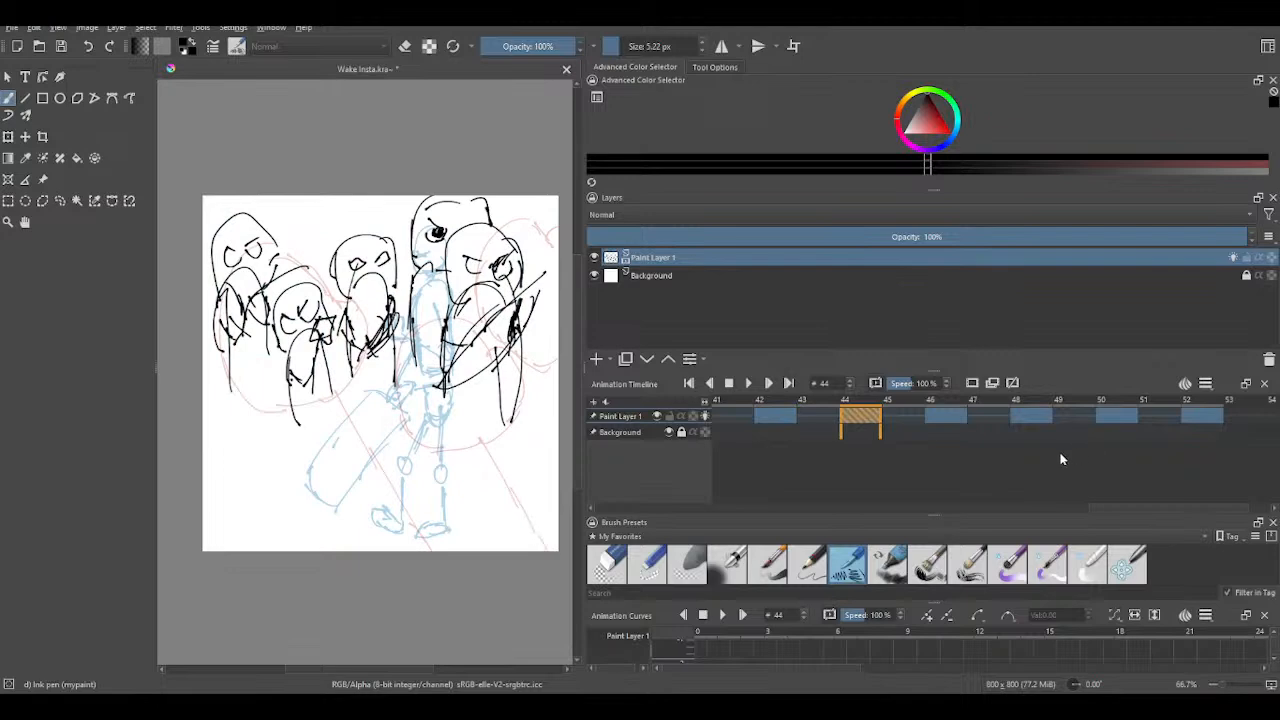
{"action": "scroll", "coordinate": [1061, 455], "scroll_direction": "up", "scroll_amount": 7}
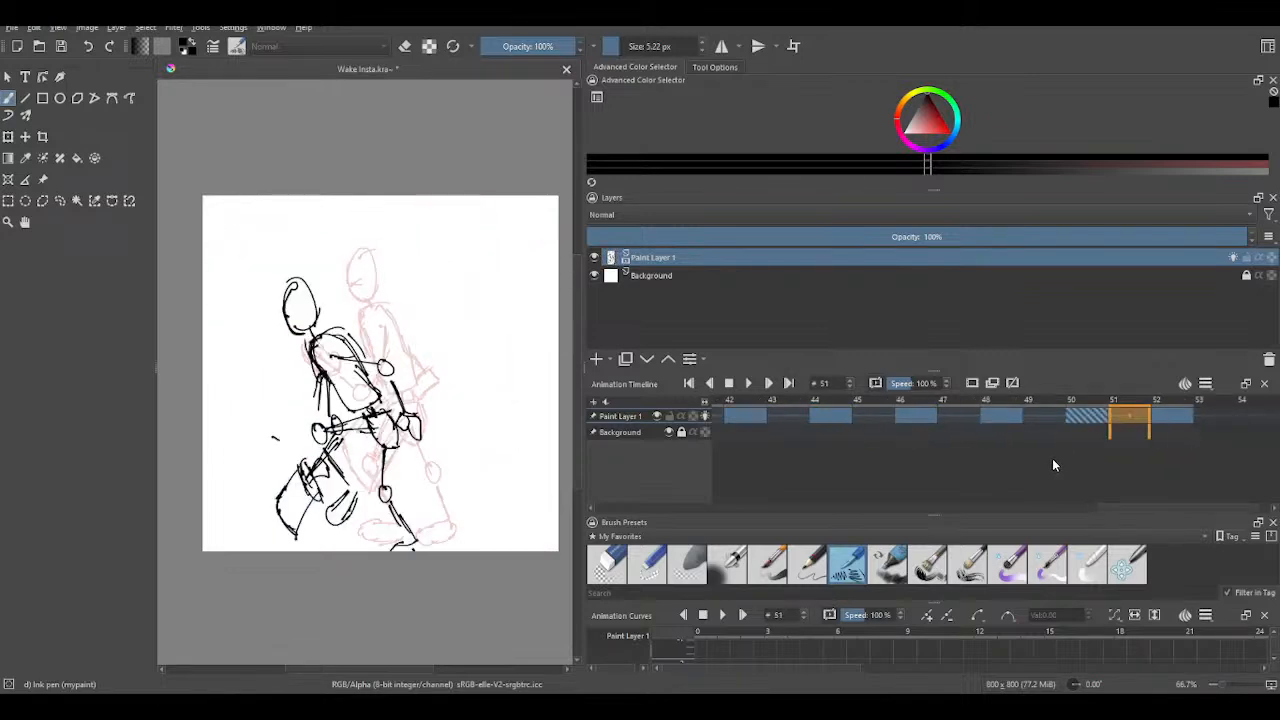
{"action": "scroll", "coordinate": [1053, 460], "scroll_direction": "down", "scroll_amount": 4}
{"action": "scroll", "coordinate": [1065, 448], "scroll_direction": "up", "scroll_amount": 6}
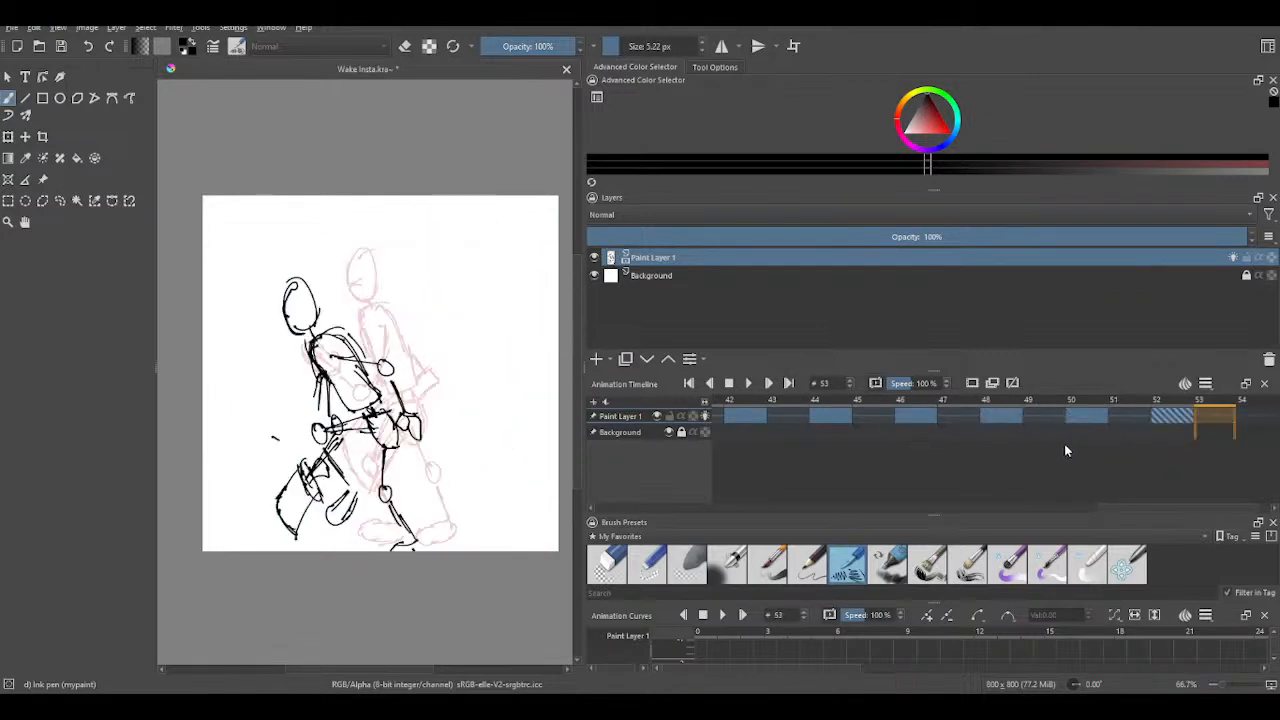
{"action": "scroll", "coordinate": [1064, 443], "scroll_direction": "down", "scroll_amount": 3}
{"action": "scroll", "coordinate": [1090, 431], "scroll_direction": "up", "scroll_amount": 8}
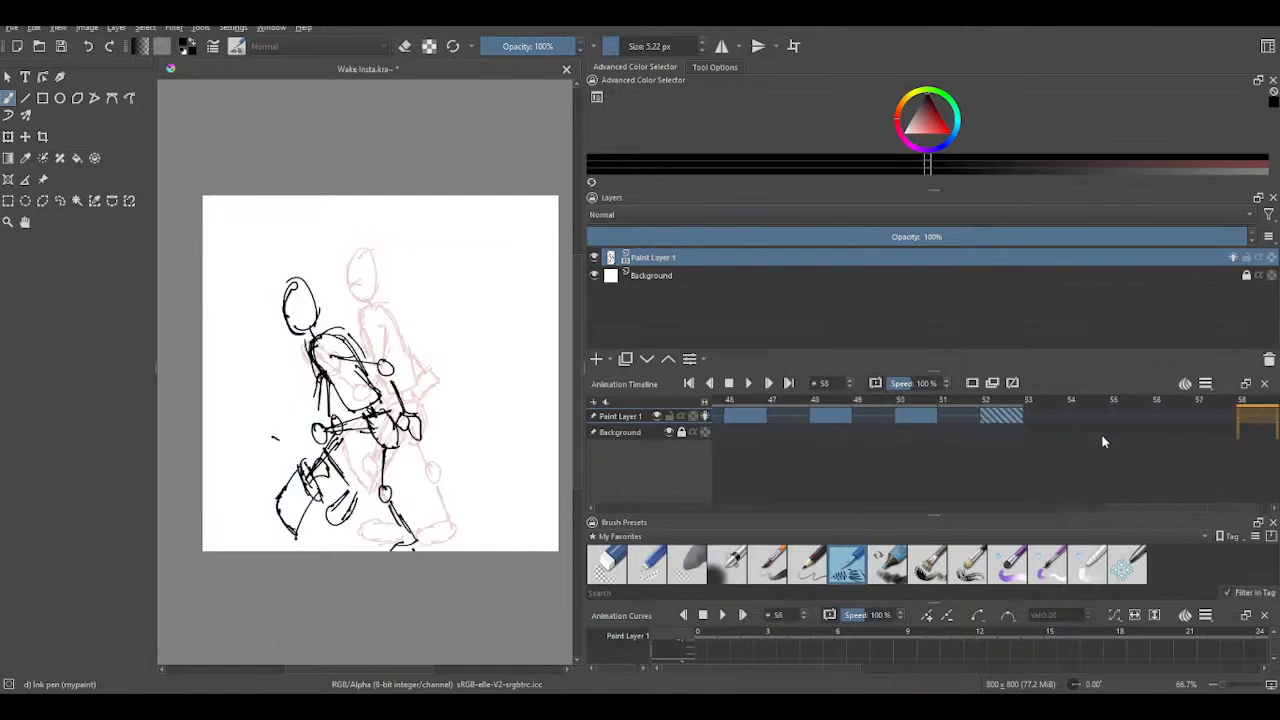
- Add a blank frame to Paint Layer 1 at frame 54
{"action": "scroll", "coordinate": [1095, 444], "scroll_direction": "down", "scroll_amount": 4}
{"action": "scroll", "coordinate": [1090, 440], "scroll_direction": "down", "scroll_amount": 1}
{"action": "scroll", "coordinate": [1090, 431], "scroll_direction": "up", "scroll_amount": 3}
{"action": "scroll", "coordinate": [1090, 431], "scroll_direction": "down", "scroll_amount": 2}
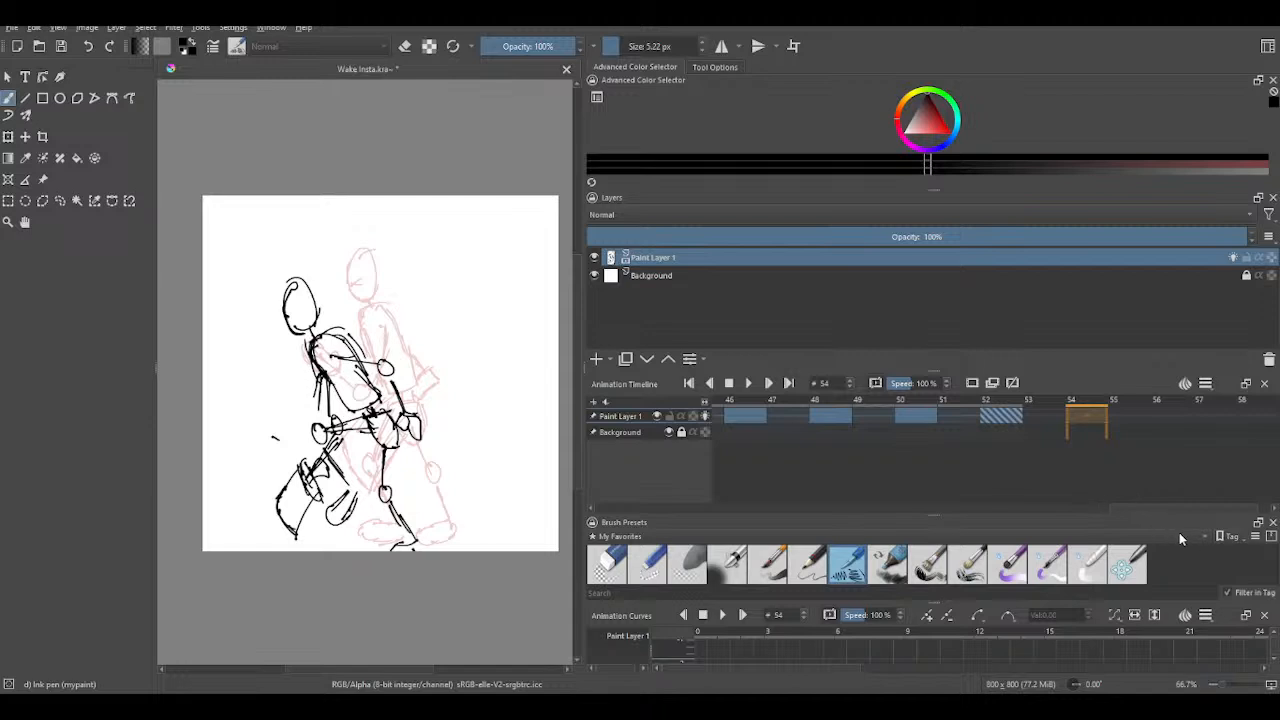
{"action": "key", "text": "Insert"}
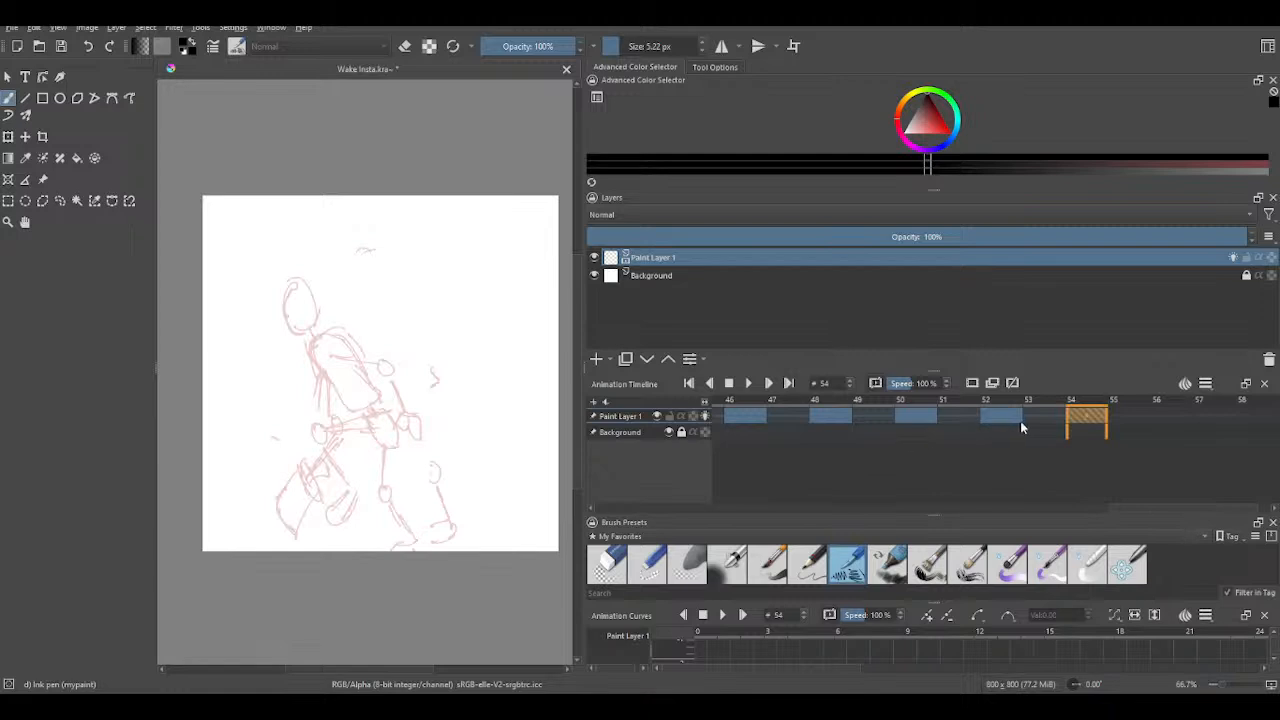
- Flip between frames 50 and 54 to compare the walking figure's latest poses with the blank frame
{"action": "key", "text": "Left"}
{"action": "key", "text": "Left"}
{"action": "key", "text": "Left"}
{"action": "key", "text": "Right"}
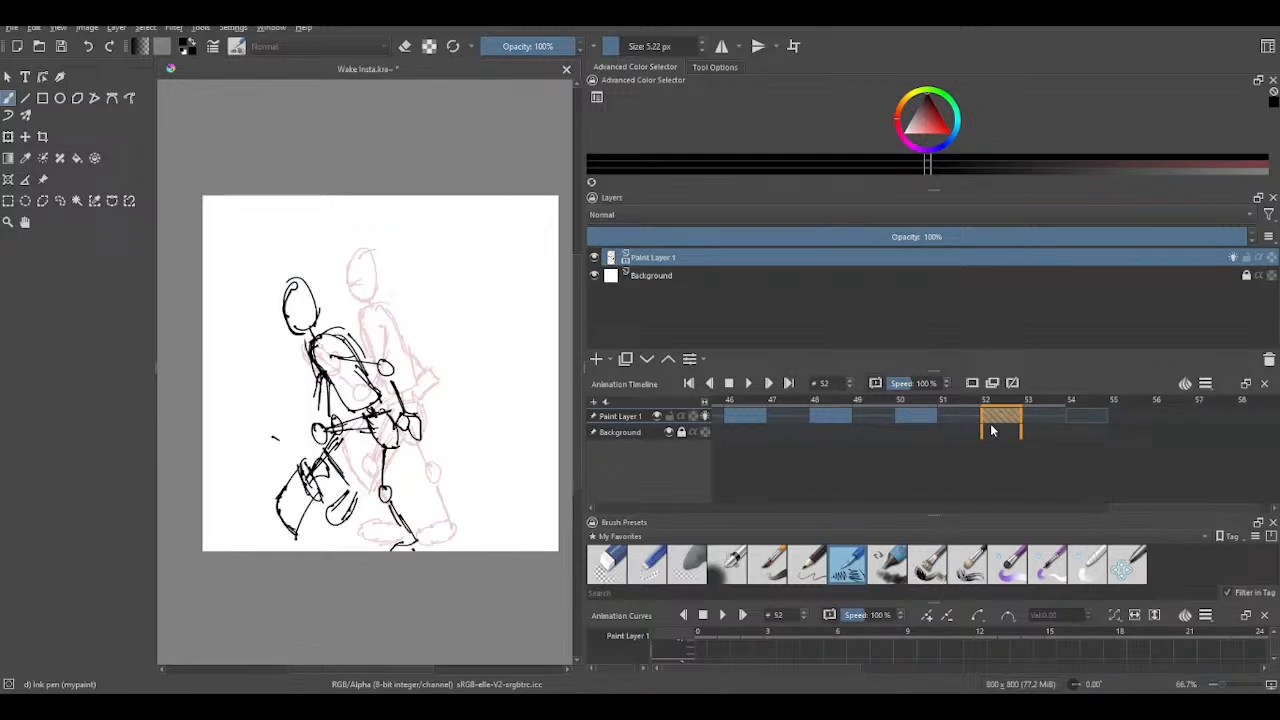
{"action": "key", "text": "Right"}
{"action": "key", "text": "Right"}
{"action": "key", "text": "Left"}
{"action": "key", "text": "Left"}
{"action": "key", "text": "Left"}
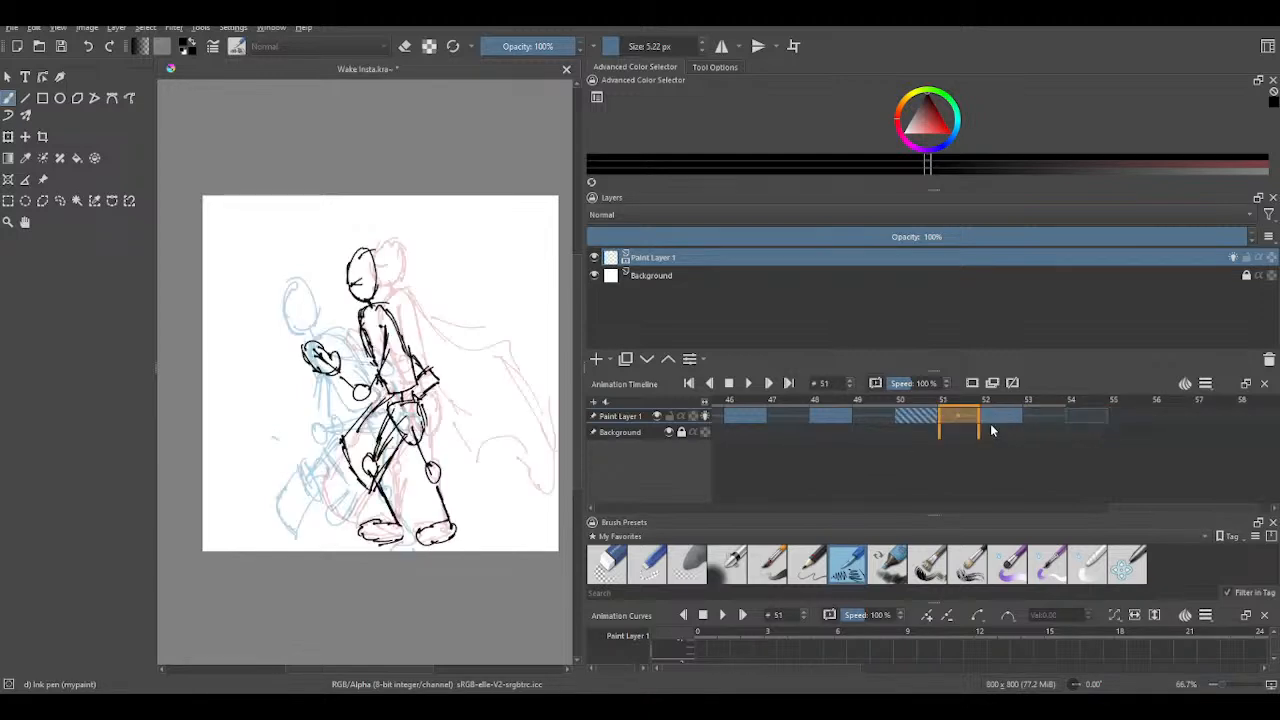
{"action": "key", "text": "Right"}
{"action": "key", "text": "Right"}
{"action": "key", "text": "Right"}
{"action": "key", "text": "Left"}
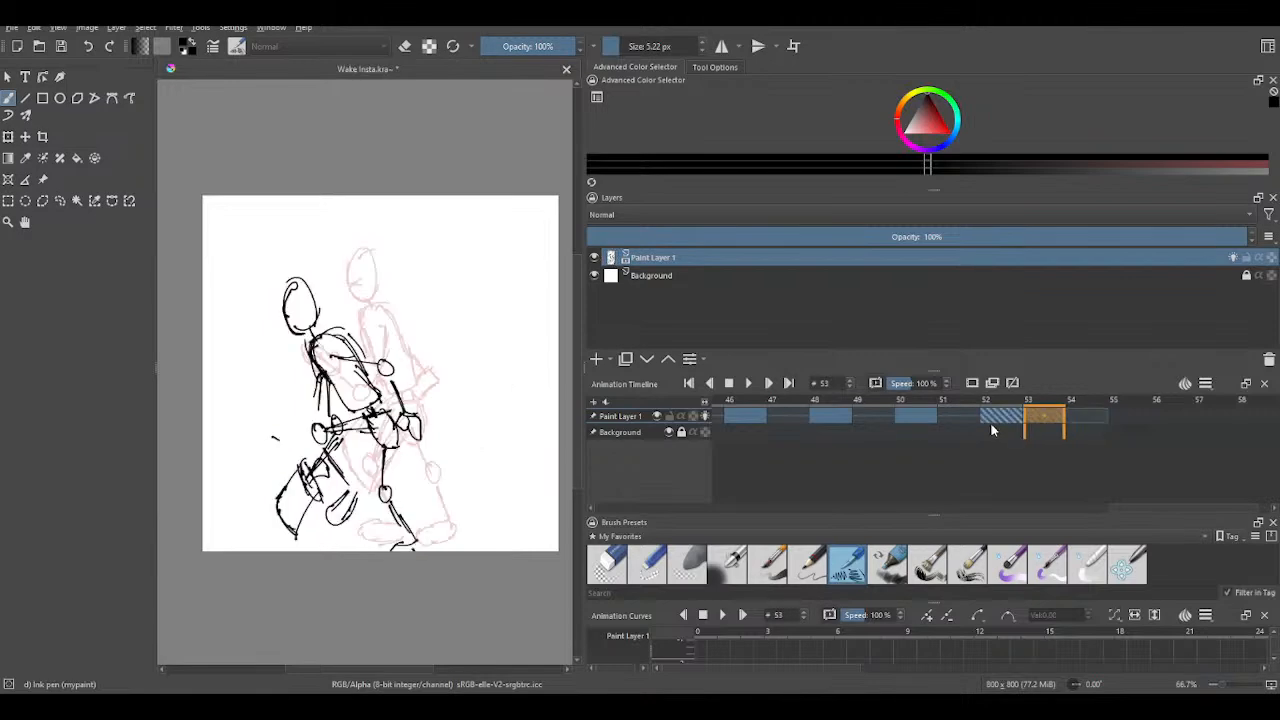
- Step through the earlier frames back to frame 42 to check how the crowd and walking figure drawings follow each other
{"action": "key", "text": "Left"}
{"action": "key", "text": "Left"}
{"action": "key", "text": "Left"}
{"action": "key", "text": "Left"}
{"action": "key", "text": "Left"}
{"action": "key", "text": "Left"}
{"action": "key", "text": "Left"}
{"action": "key", "text": "Left"}
{"action": "key", "text": "Left"}
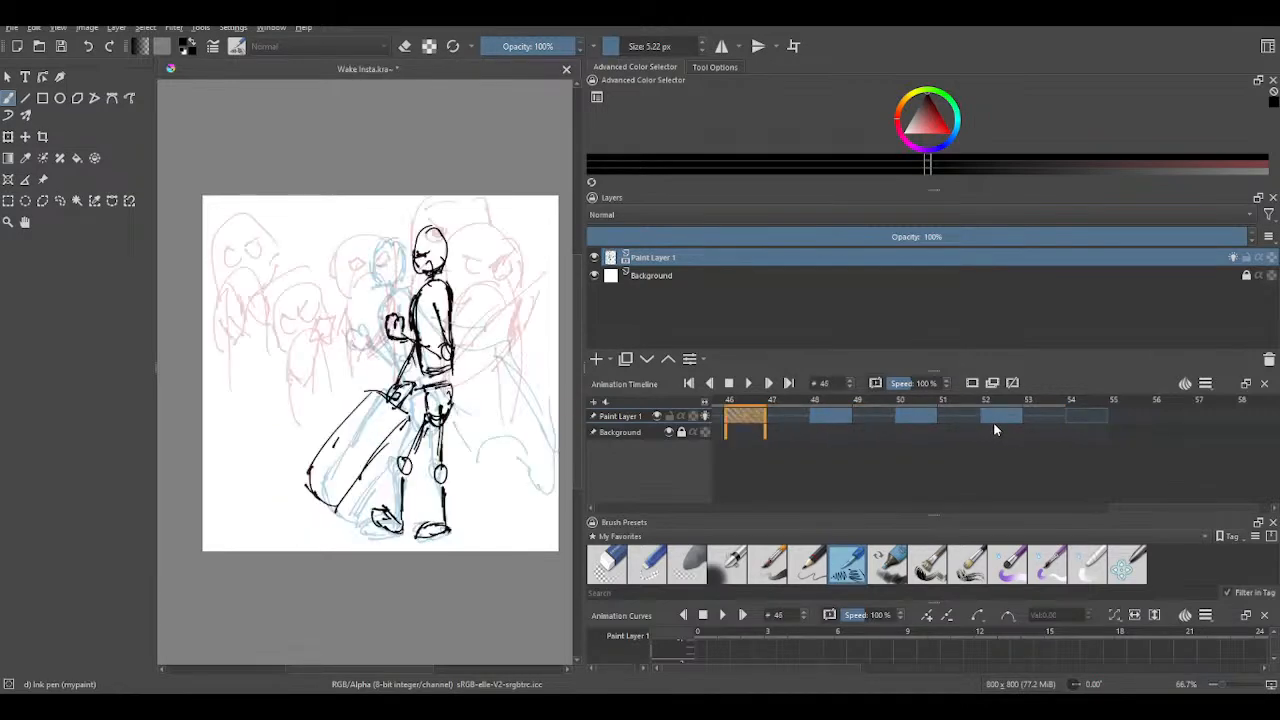
{"action": "key", "text": "Right"}
{"action": "key", "text": "Right"}
{"action": "key", "text": "Right"}
{"action": "key", "text": "Right"}
{"action": "key", "text": "Right"}
{"action": "key", "text": "Right"}
{"action": "key", "text": "Right"}
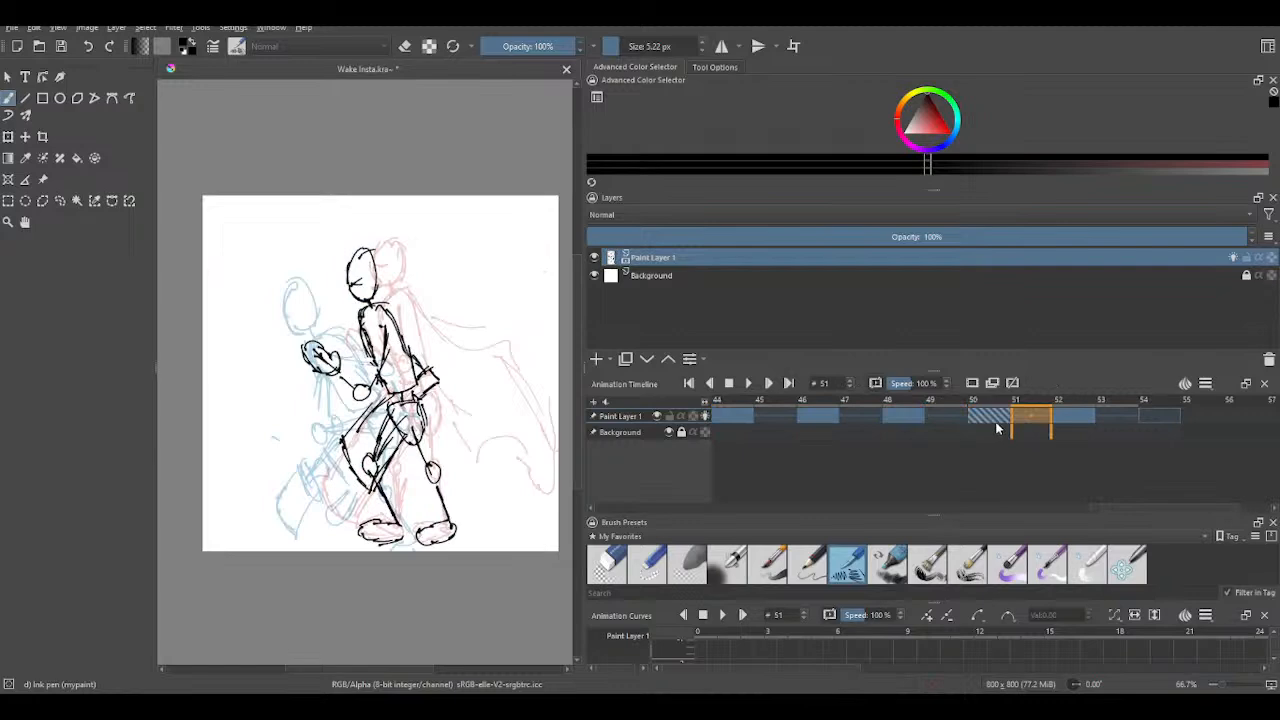
{"action": "key", "text": "Left"}
{"action": "key", "text": "Left"}
{"action": "key", "text": "Left"}
{"action": "key", "text": "Left"}
{"action": "key", "text": "Left"}
{"action": "key", "text": "Left"}
{"action": "key", "text": "Left"}
{"action": "key", "text": "Left"}
{"action": "key", "text": "Left"}
{"action": "key", "text": "Left"}
{"action": "key", "text": "Left"}
{"action": "key", "text": "Left"}
{"action": "key", "text": "Left"}
{"action": "key", "text": "Left"}
{"action": "key", "text": "Left"}
{"action": "key", "text": "Left"}
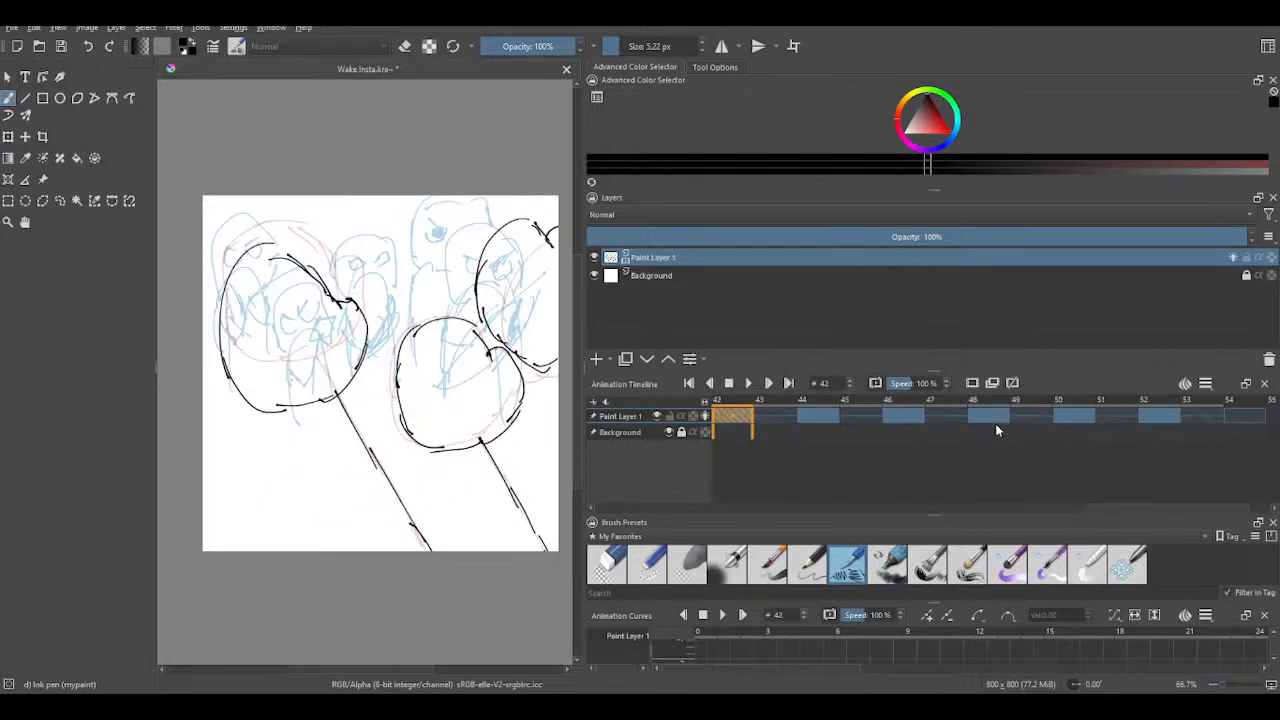
- Step back through the drawings from frame 42 to frame 27 and forward to frame 36 to review the figure's action
{"action": "key", "text": "Left"}
{"action": "key", "text": "Left"}
{"action": "key", "text": "Left"}
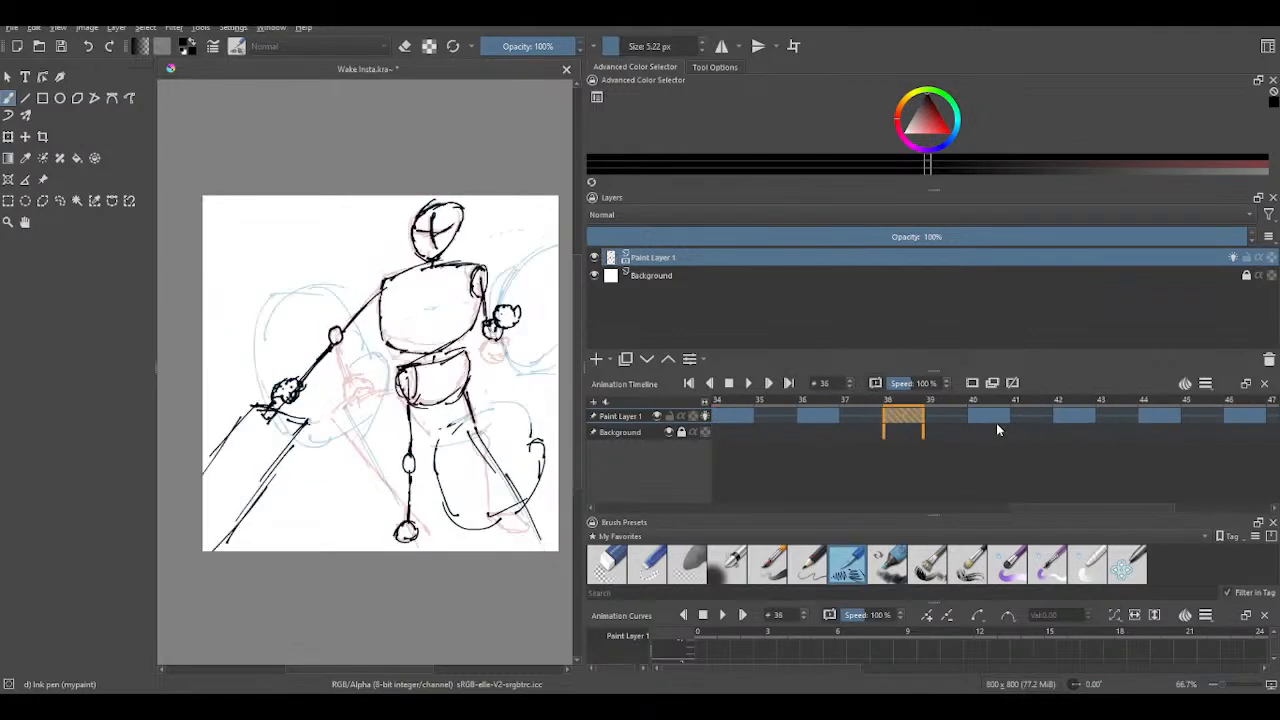
{"action": "key", "text": "space"}
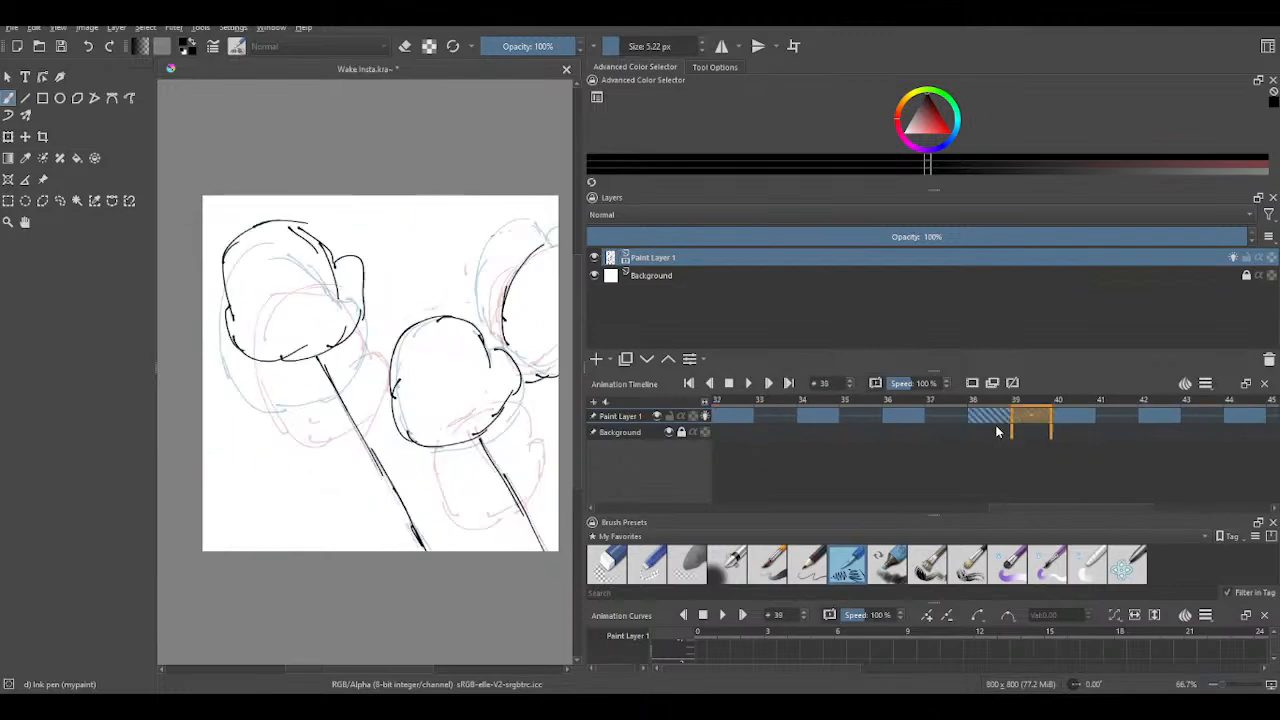
{"action": "key", "text": "space"}
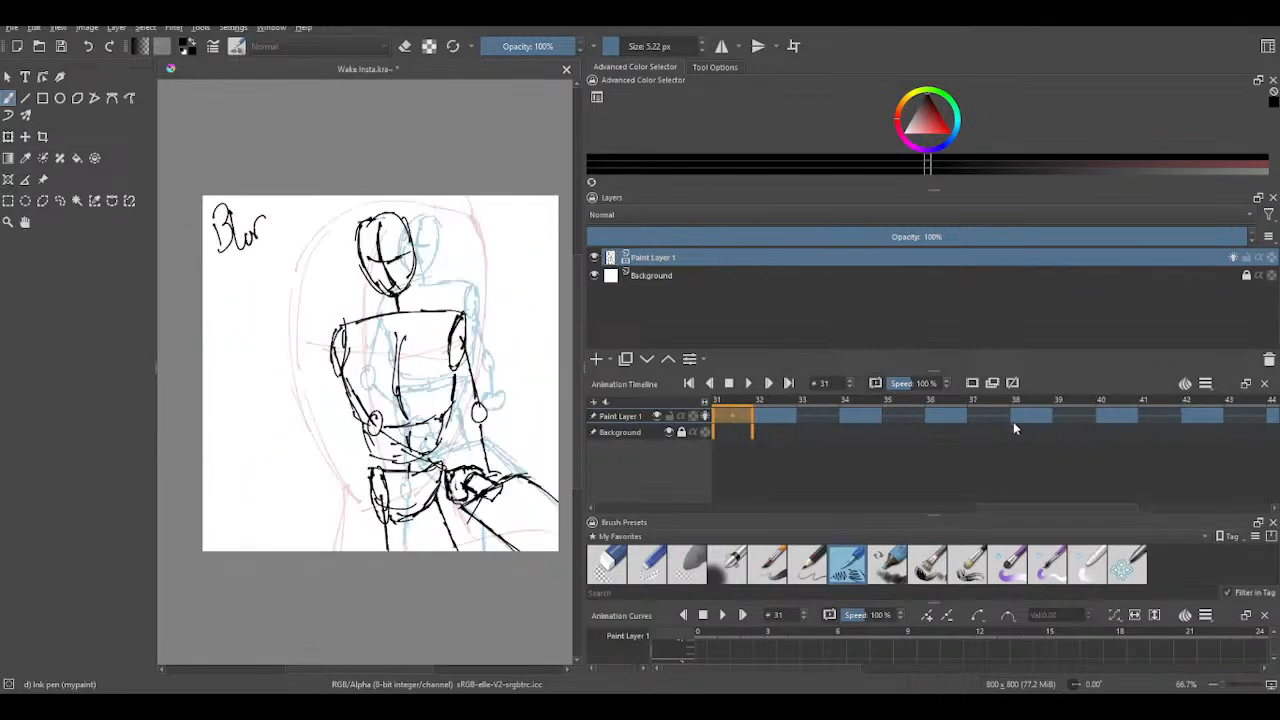
{"action": "key", "text": "Left"}
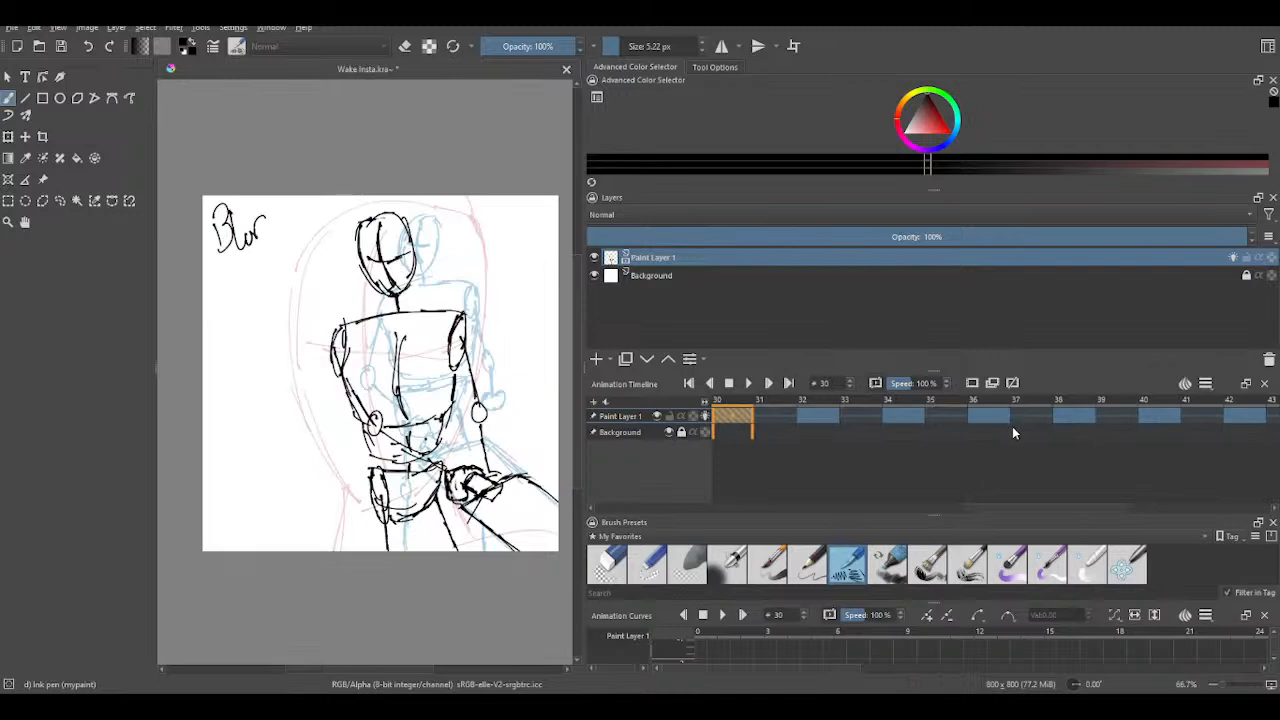
{"action": "key", "text": "Right"}
{"action": "key", "text": "Right"}
{"action": "key", "text": "Right"}
{"action": "key", "text": "Right"}
{"action": "key", "text": "Right"}
{"action": "scroll", "coordinate": [1013, 433], "scroll_direction": "down", "scroll_amount": 8}
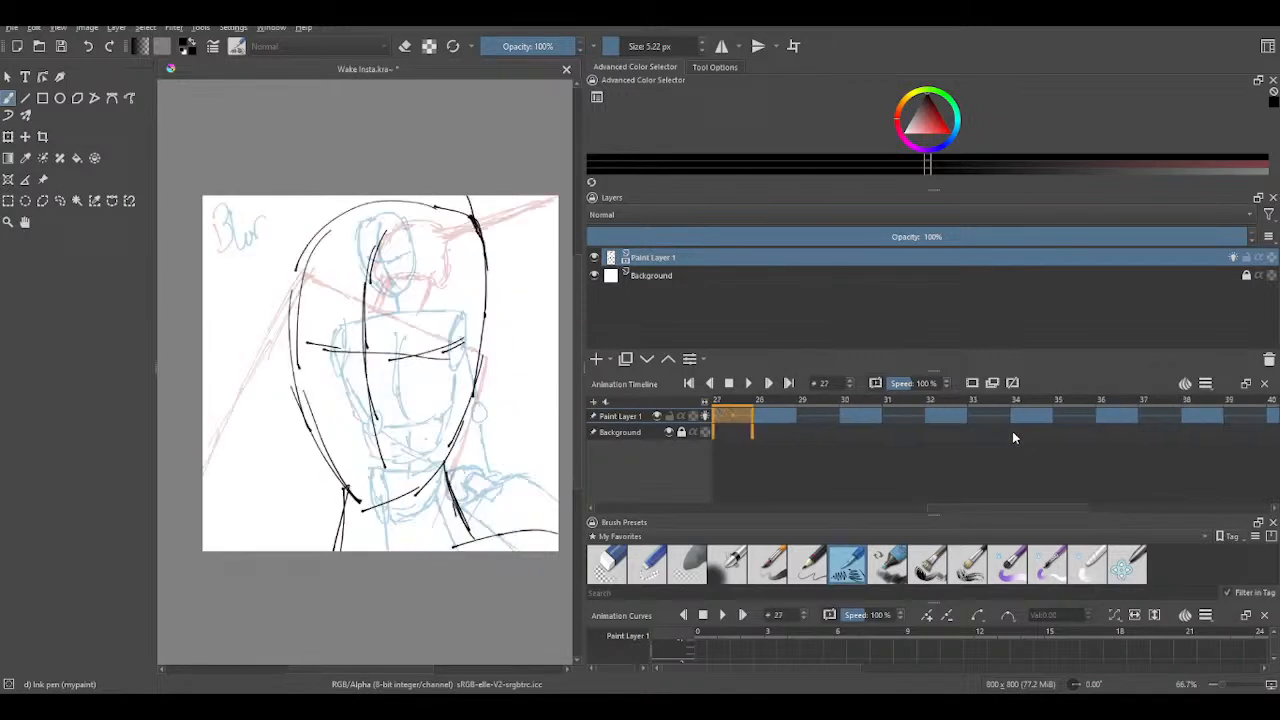
{"action": "scroll", "coordinate": [1016, 433], "scroll_direction": "up", "scroll_amount": 6}
{"action": "scroll", "coordinate": [1020, 425], "scroll_direction": "up", "scroll_amount": 3}
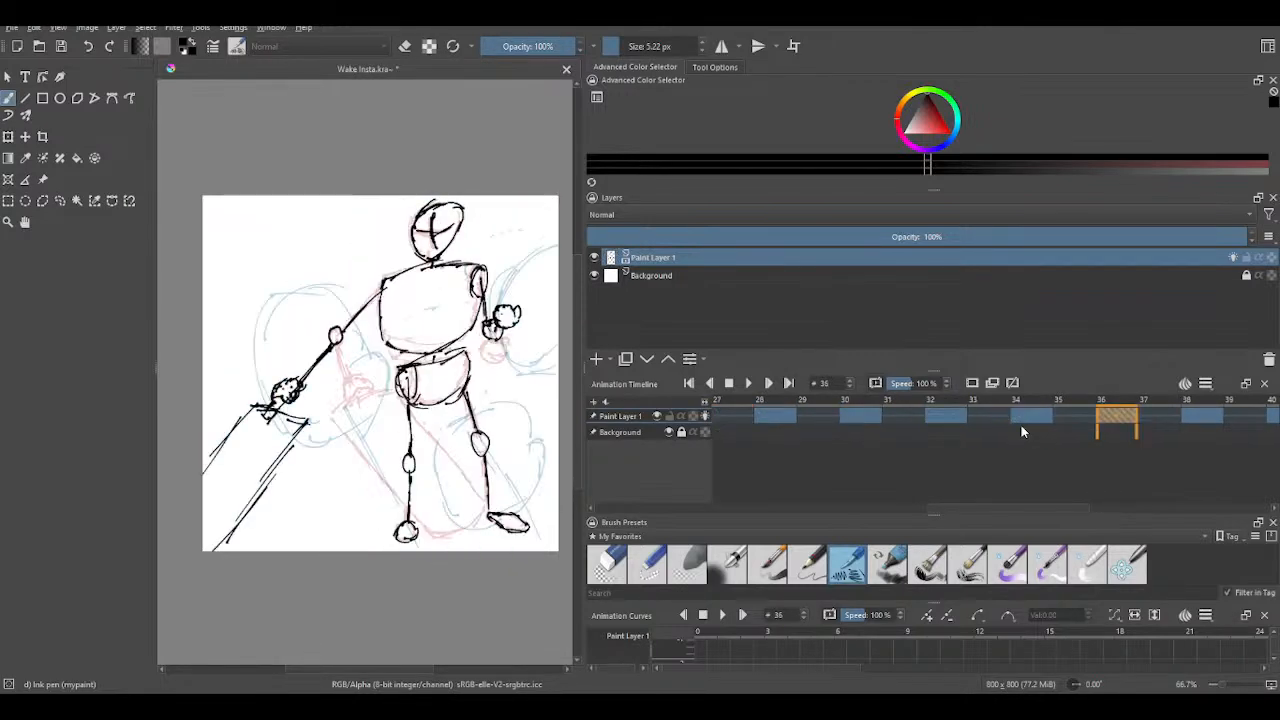
- Go back and forth between frames 4 and 18 to check how the close-up head and the reaching hand move
{"action": "scroll", "coordinate": [1020, 425], "scroll_direction": "down", "scroll_amount": 16}
{"action": "scroll", "coordinate": [1018, 424], "scroll_direction": "down", "scroll_amount": 16}
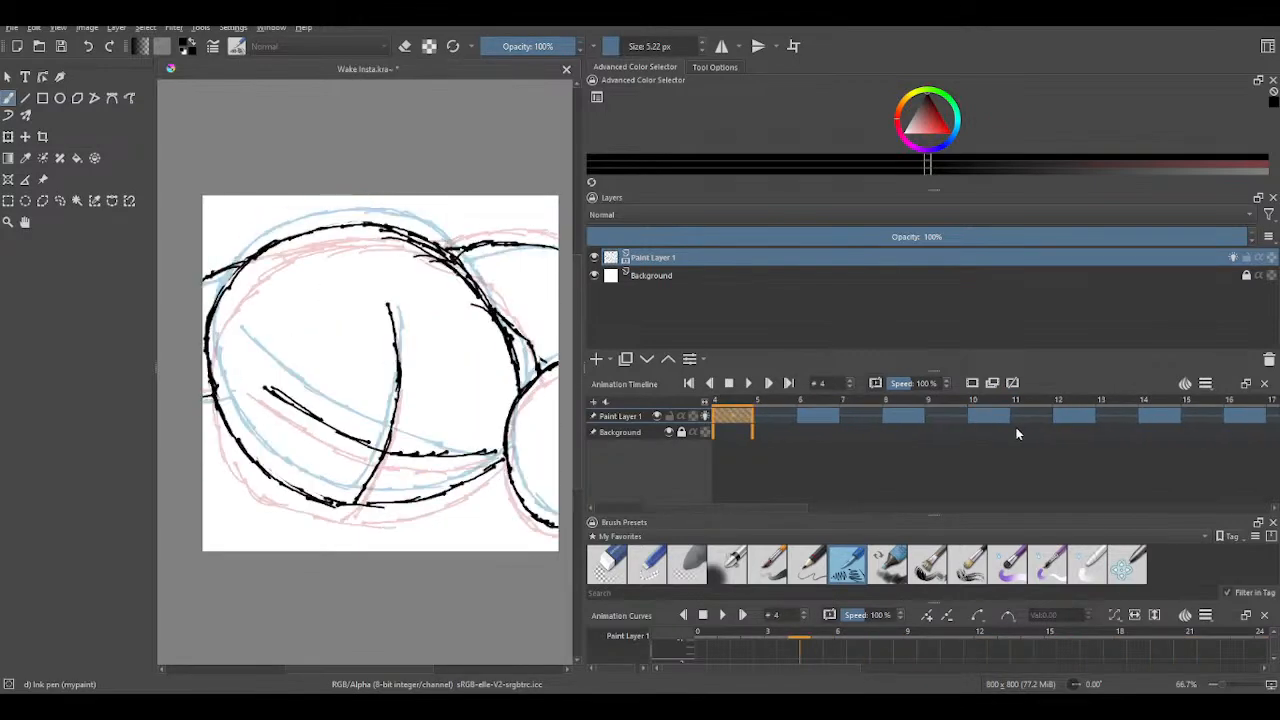
{"action": "scroll", "coordinate": [1016, 427], "scroll_direction": "up", "scroll_amount": 8}
{"action": "scroll", "coordinate": [1018, 436], "scroll_direction": "up", "scroll_amount": 6}
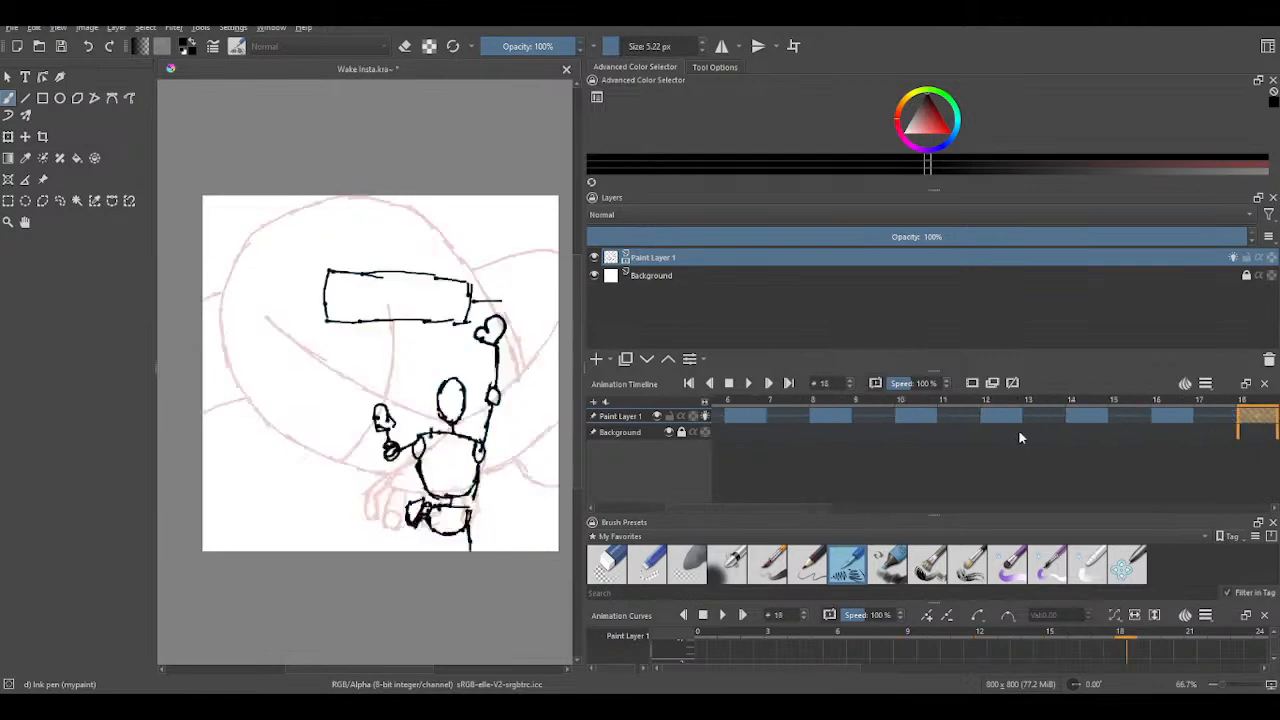
{"action": "scroll", "coordinate": [1018, 436], "scroll_direction": "down", "scroll_amount": 8}
{"action": "scroll", "coordinate": [1018, 437], "scroll_direction": "up", "scroll_amount": 9}
{"action": "scroll", "coordinate": [1018, 438], "scroll_direction": "down", "scroll_amount": 8}
{"action": "scroll", "coordinate": [1018, 439], "scroll_direction": "up", "scroll_amount": 7}
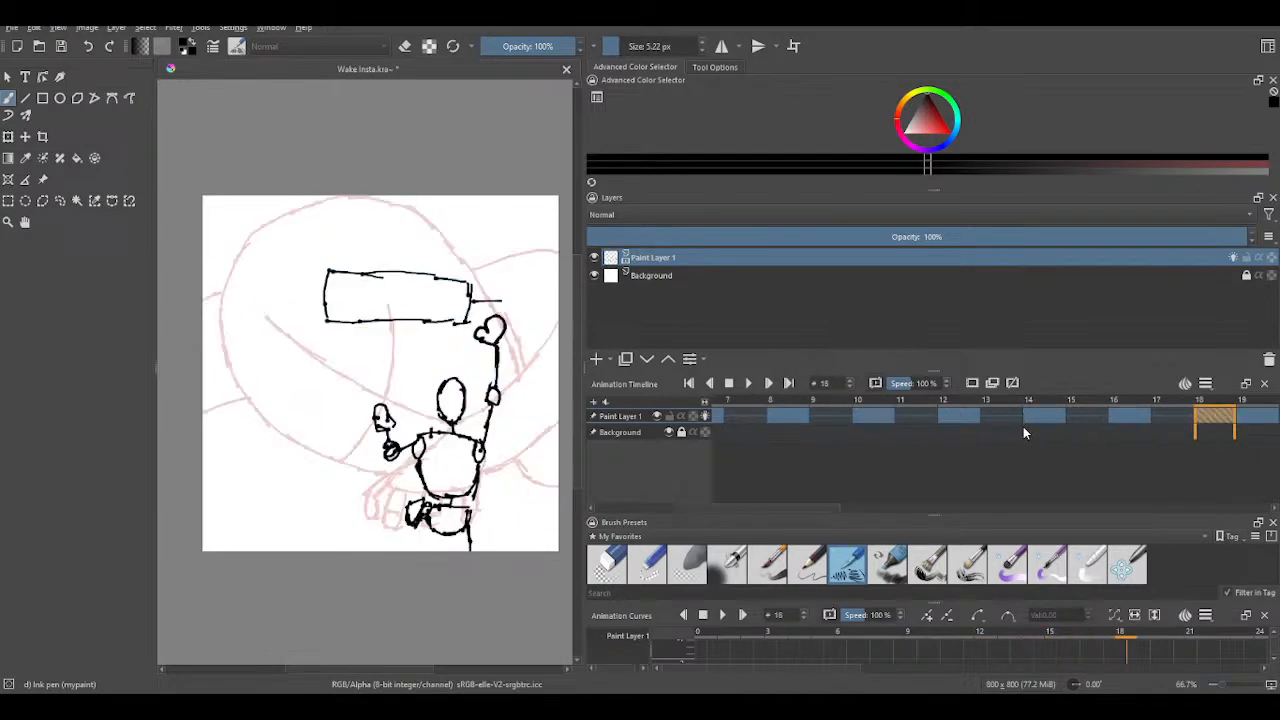
{"action": "scroll", "coordinate": [1023, 433], "scroll_direction": "down", "scroll_amount": 8}
{"action": "scroll", "coordinate": [1021, 437], "scroll_direction": "up", "scroll_amount": 8}
{"action": "scroll", "coordinate": [1020, 438], "scroll_direction": "down", "scroll_amount": 8}
{"action": "scroll", "coordinate": [1019, 438], "scroll_direction": "up", "scroll_amount": 7}
{"action": "scroll", "coordinate": [1017, 430], "scroll_direction": "down", "scroll_amount": 6}
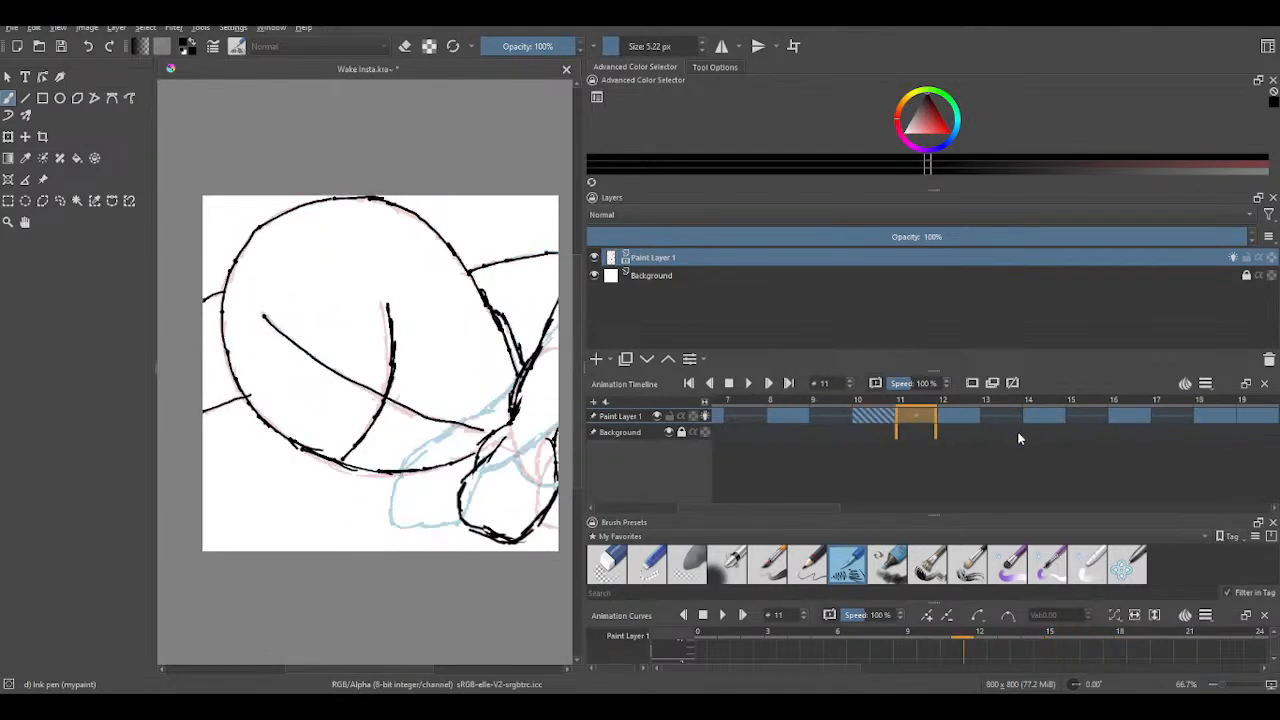
{"action": "scroll", "coordinate": [1016, 431], "scroll_direction": "up", "scroll_amount": 8}
{"action": "scroll", "coordinate": [1016, 431], "scroll_direction": "down", "scroll_amount": 9}
{"action": "scroll", "coordinate": [1016, 431], "scroll_direction": "down", "scroll_amount": 3}
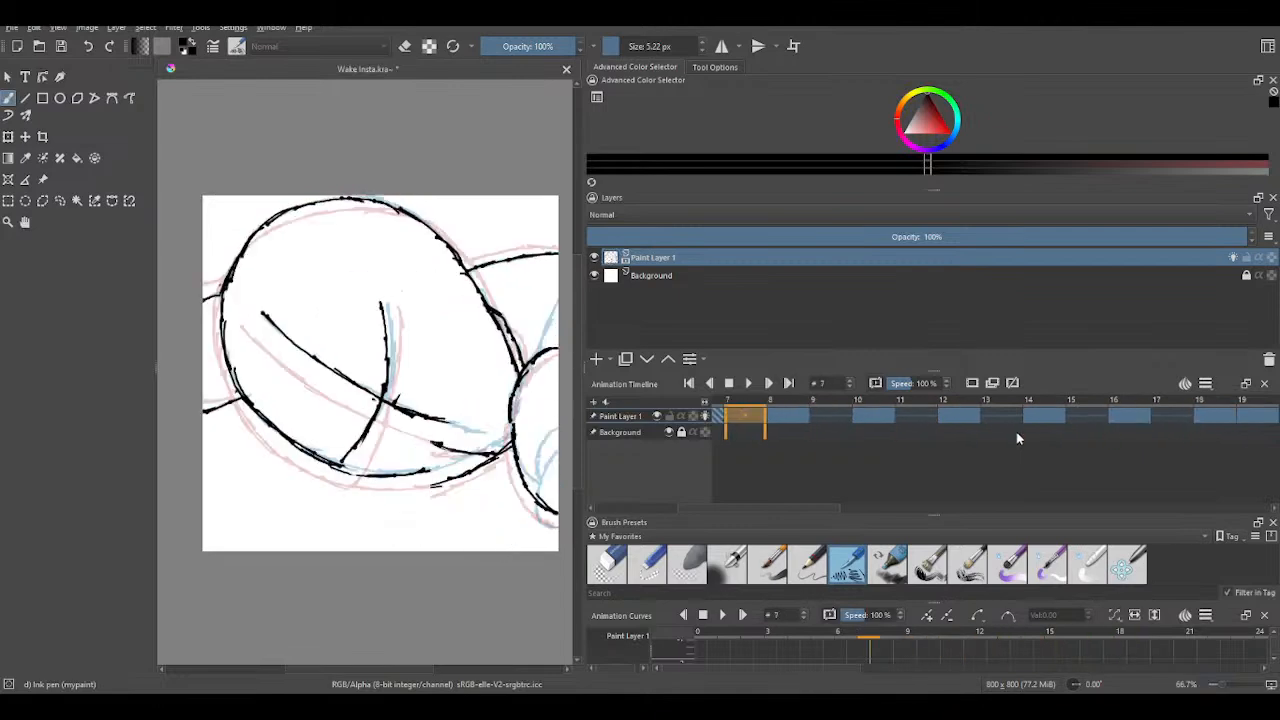
{"action": "scroll", "coordinate": [1016, 431], "scroll_direction": "up", "scroll_amount": 9}
{"action": "scroll", "coordinate": [1017, 435], "scroll_direction": "down", "scroll_amount": 3}
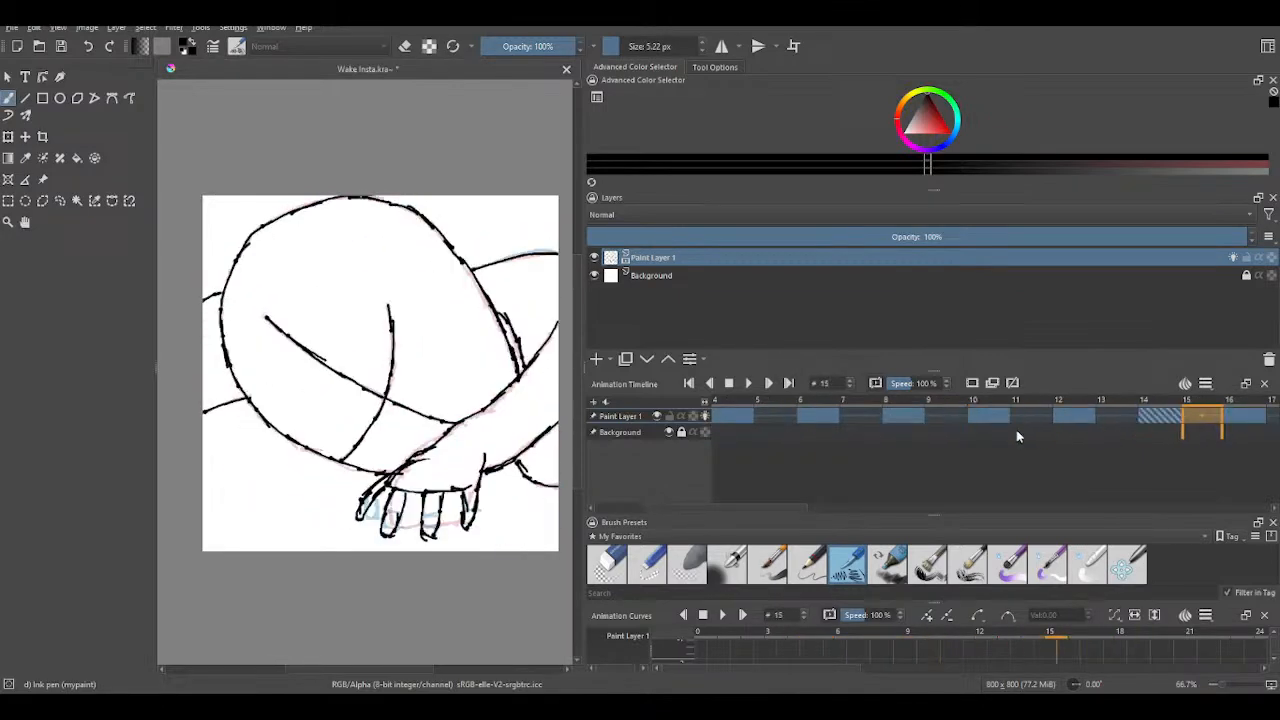
{"action": "scroll", "coordinate": [1016, 438], "scroll_direction": "up", "scroll_amount": 3}
{"action": "scroll", "coordinate": [1013, 437], "scroll_direction": "down", "scroll_amount": 9}
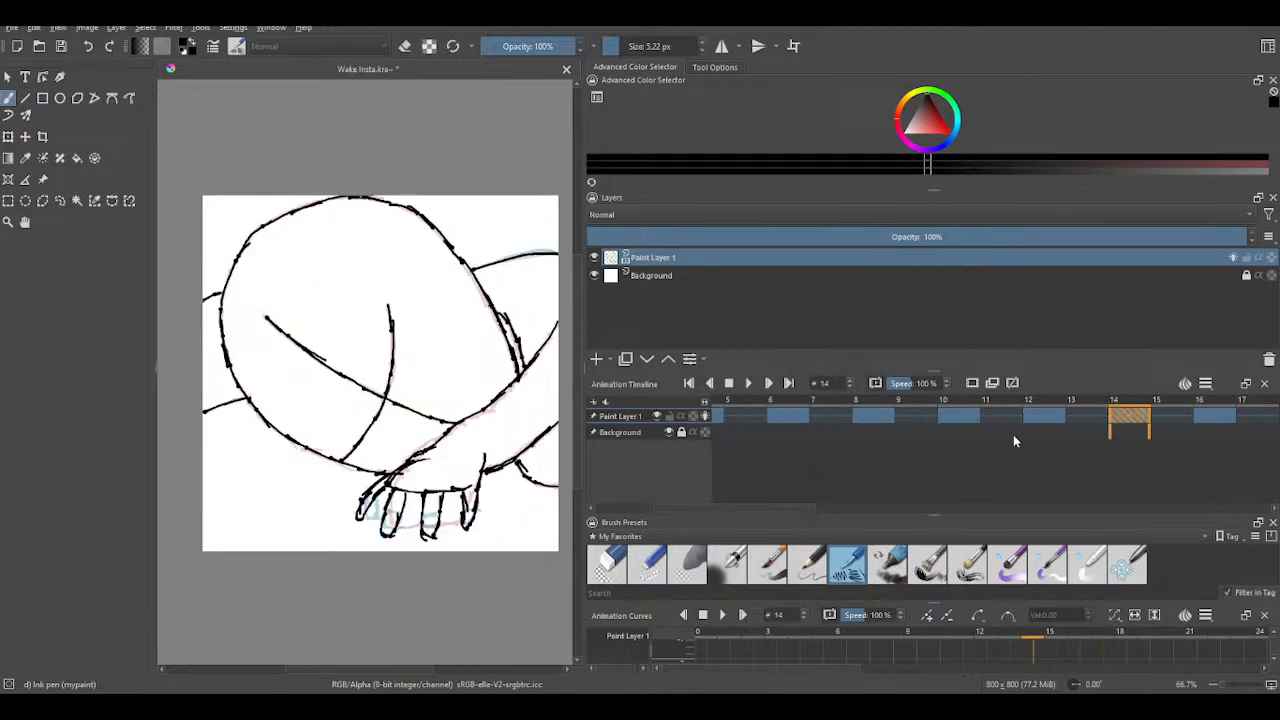
{"action": "scroll", "coordinate": [1013, 437], "scroll_direction": "up", "scroll_amount": 3}
{"action": "scroll", "coordinate": [1014, 436], "scroll_direction": "down", "scroll_amount": 5}
{"action": "scroll", "coordinate": [1014, 436], "scroll_direction": "up", "scroll_amount": 5}
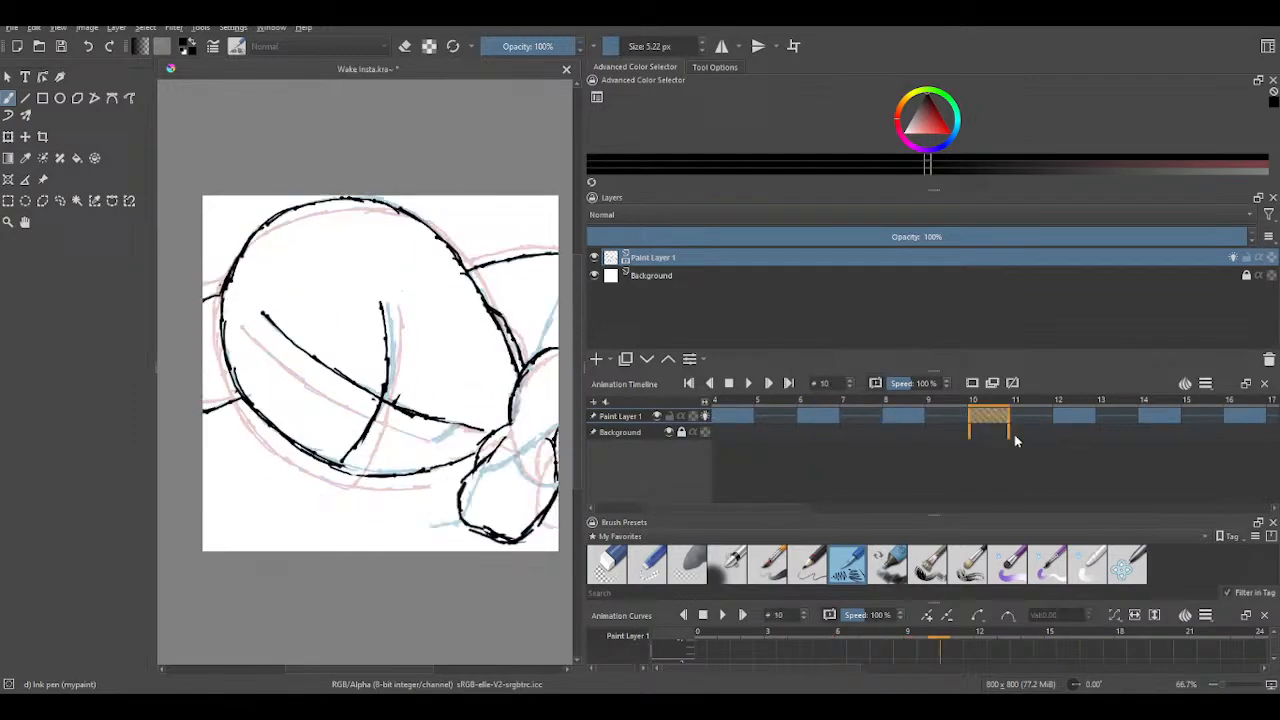
{"action": "scroll", "coordinate": [1015, 436], "scroll_direction": "down", "scroll_amount": 4}
{"action": "scroll", "coordinate": [1016, 437], "scroll_direction": "up", "scroll_amount": 3}
{"action": "scroll", "coordinate": [1015, 437], "scroll_direction": "down", "scroll_amount": 8}
{"action": "scroll", "coordinate": [1015, 437], "scroll_direction": "up", "scroll_amount": 9}
{"action": "scroll", "coordinate": [1015, 440], "scroll_direction": "up", "scroll_amount": 16}
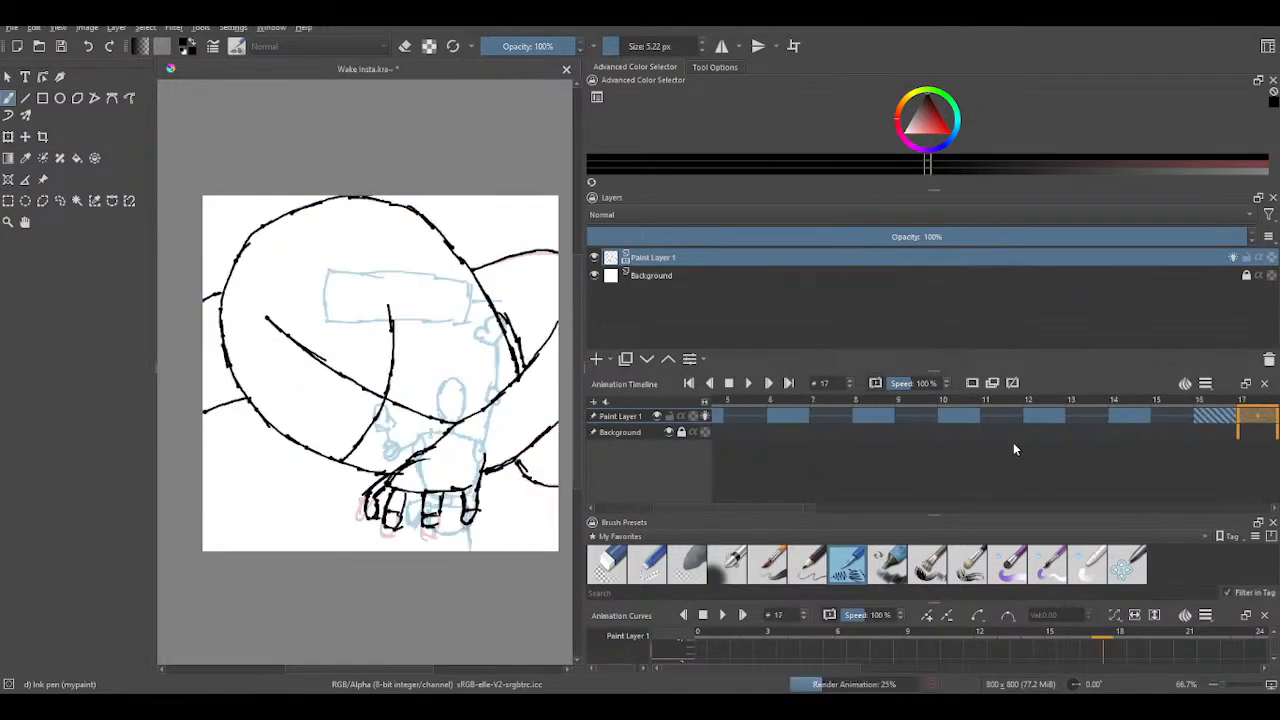
- Flip between frames 19 and 26 to review the figure with the raised arm and the close-up shot that follows it
{"action": "scroll", "coordinate": [1026, 419], "scroll_direction": "down", "scroll_amount": 6}
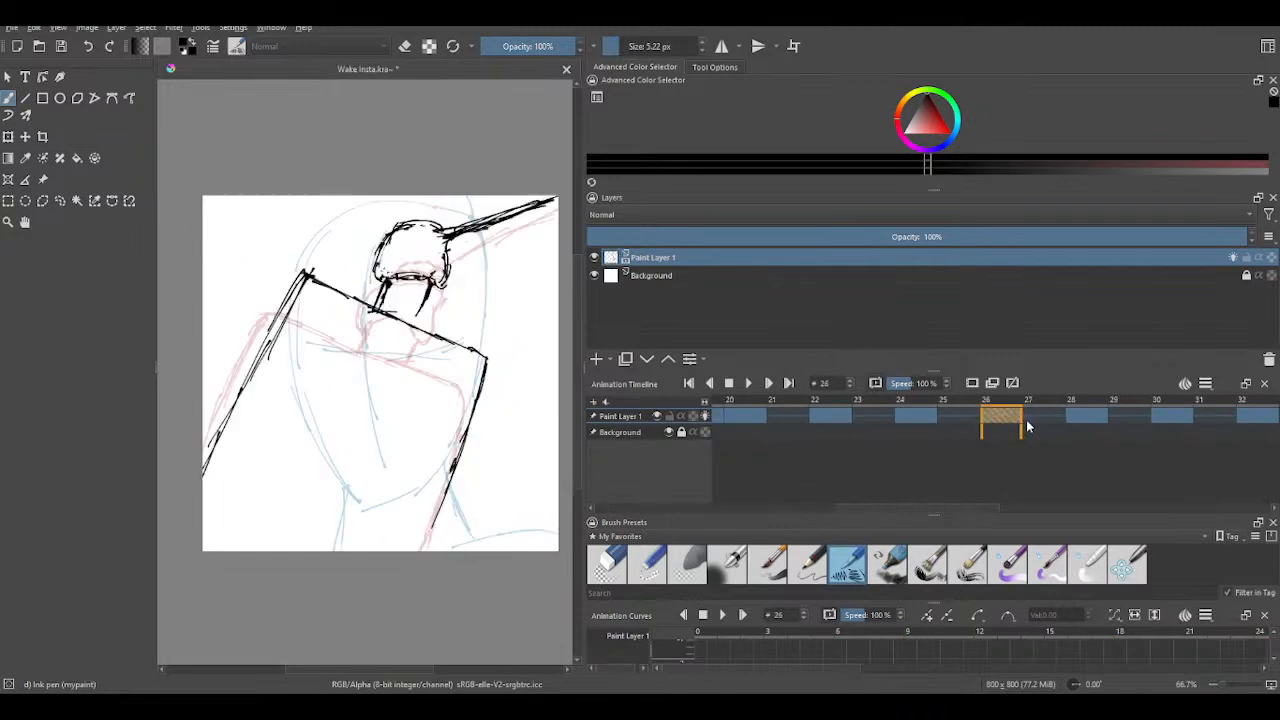
{"action": "scroll", "coordinate": [1032, 423], "scroll_direction": "down", "scroll_amount": 1}
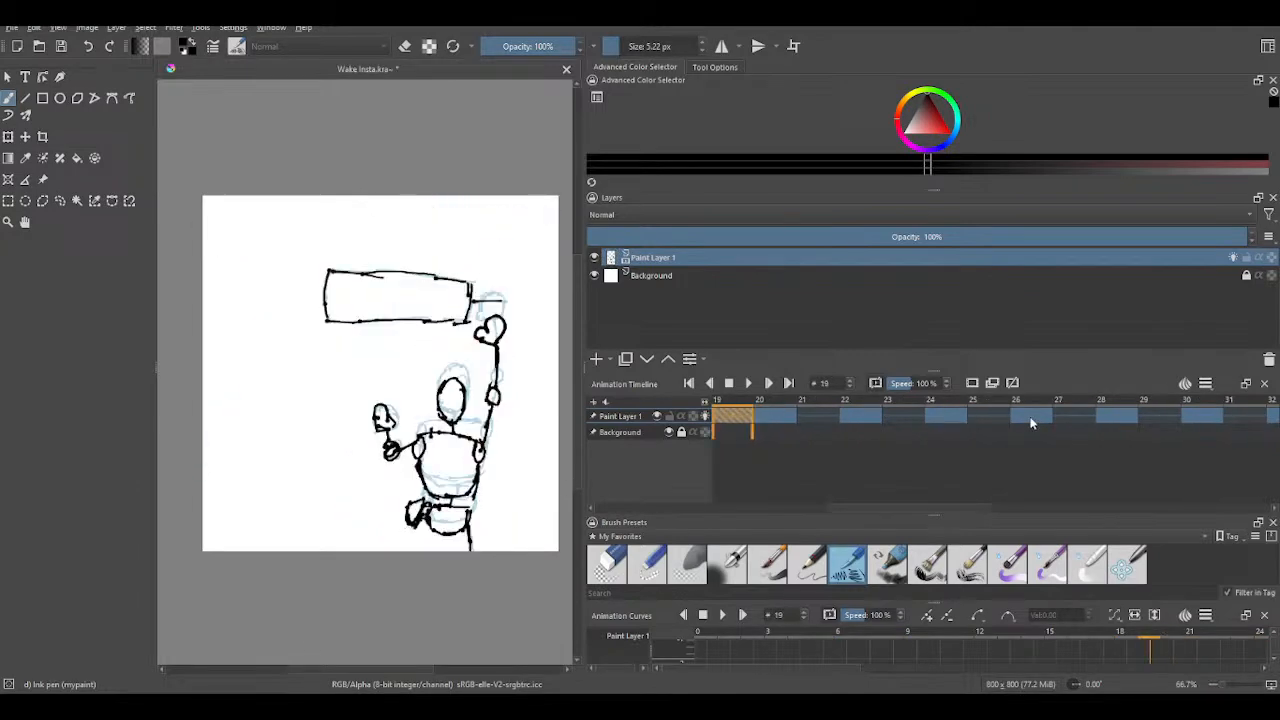
{"action": "scroll", "coordinate": [1032, 423], "scroll_direction": "up", "scroll_amount": 1}
{"action": "scroll", "coordinate": [1032, 423], "scroll_direction": "down", "scroll_amount": 1}
{"action": "scroll", "coordinate": [1032, 423], "scroll_direction": "up", "scroll_amount": 1}
{"action": "scroll", "coordinate": [1032, 423], "scroll_direction": "down", "scroll_amount": 1}
{"action": "scroll", "coordinate": [1032, 423], "scroll_direction": "up", "scroll_amount": 1}
{"action": "scroll", "coordinate": [1032, 423], "scroll_direction": "up", "scroll_amount": 20}
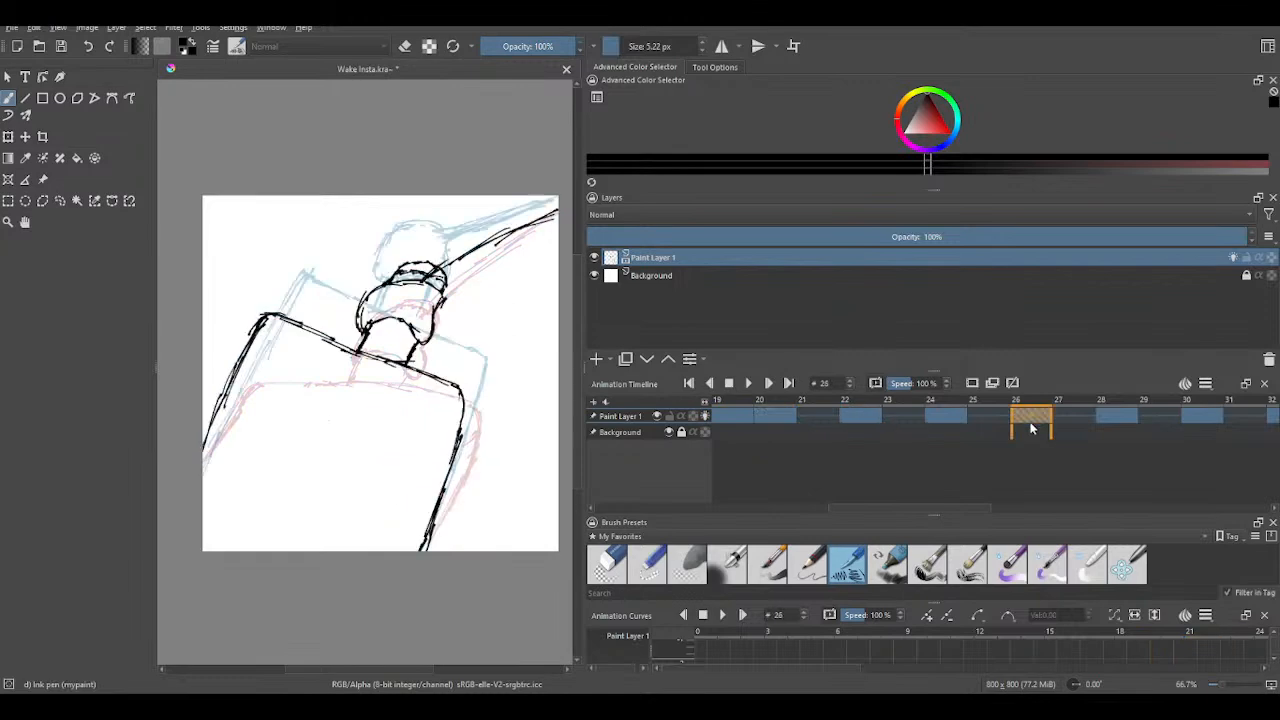
- Return to the end of the animation and flip between frames 48 and 54 to review the last walking poses
{"action": "scroll", "coordinate": [1057, 420], "scroll_direction": "up", "scroll_amount": 6}
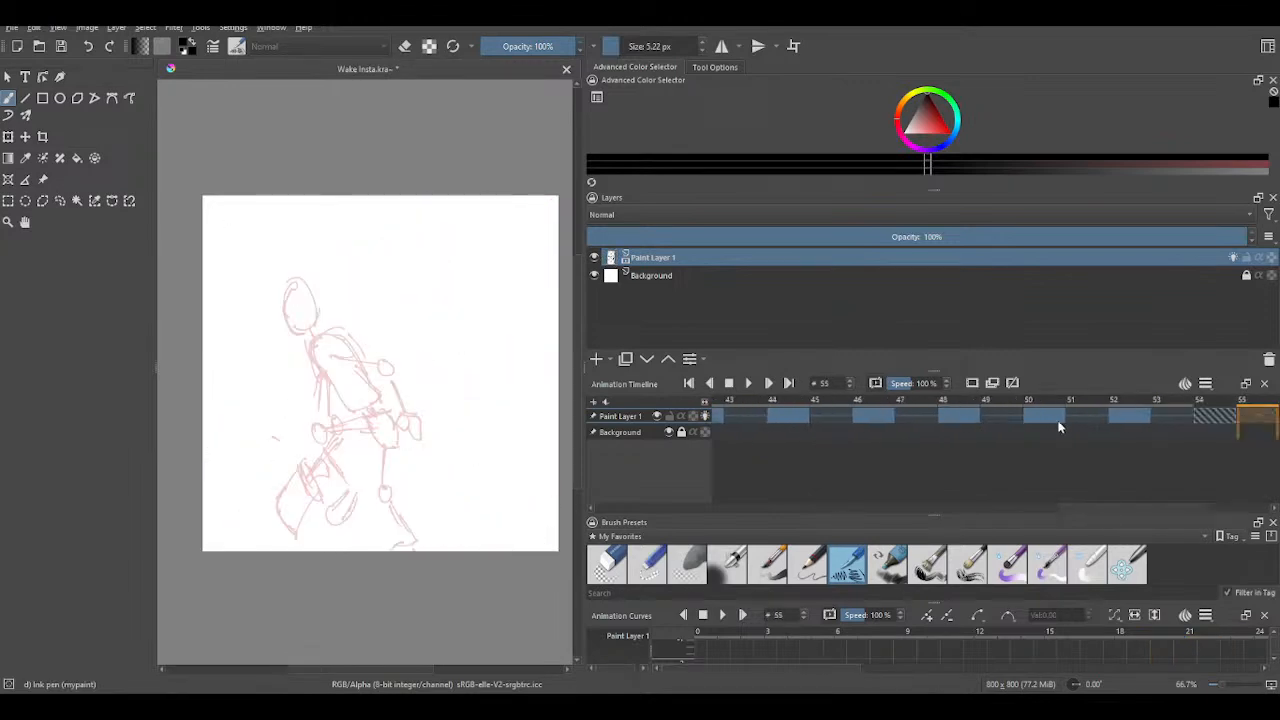
{"action": "scroll", "coordinate": [1057, 421], "scroll_direction": "down", "scroll_amount": 1}
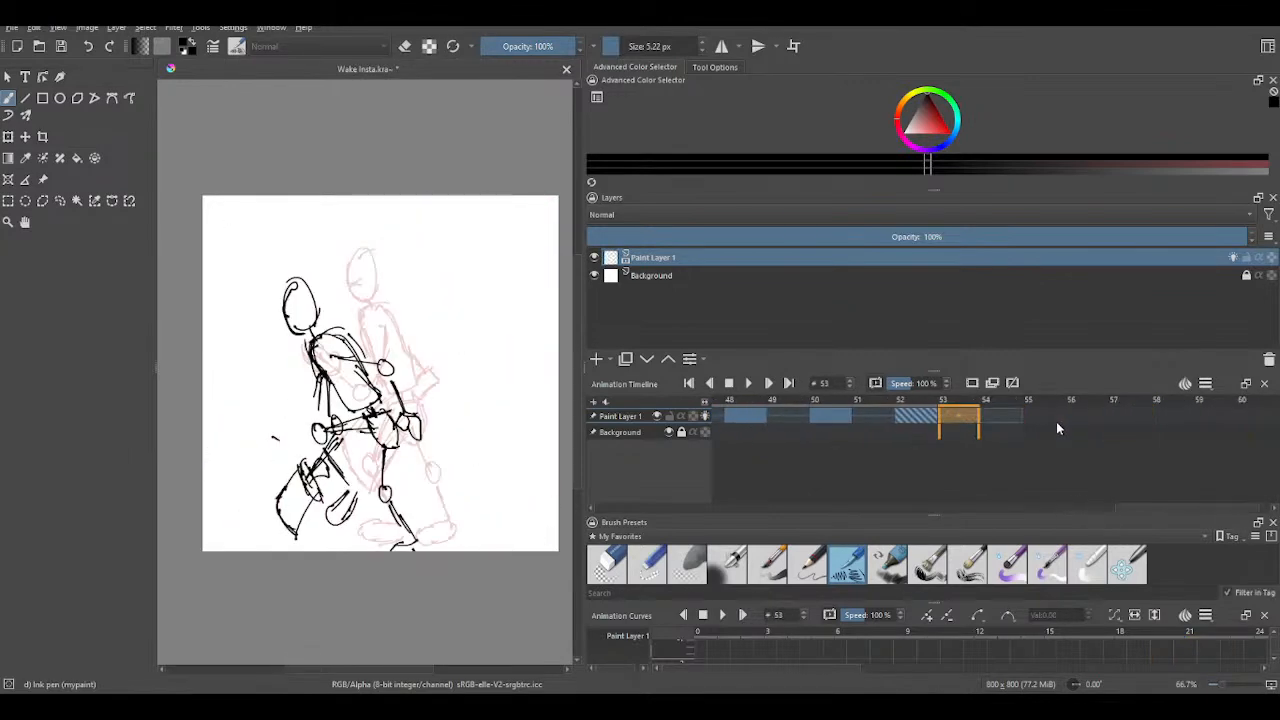
{"action": "scroll", "coordinate": [1056, 421], "scroll_direction": "up", "scroll_amount": 1}
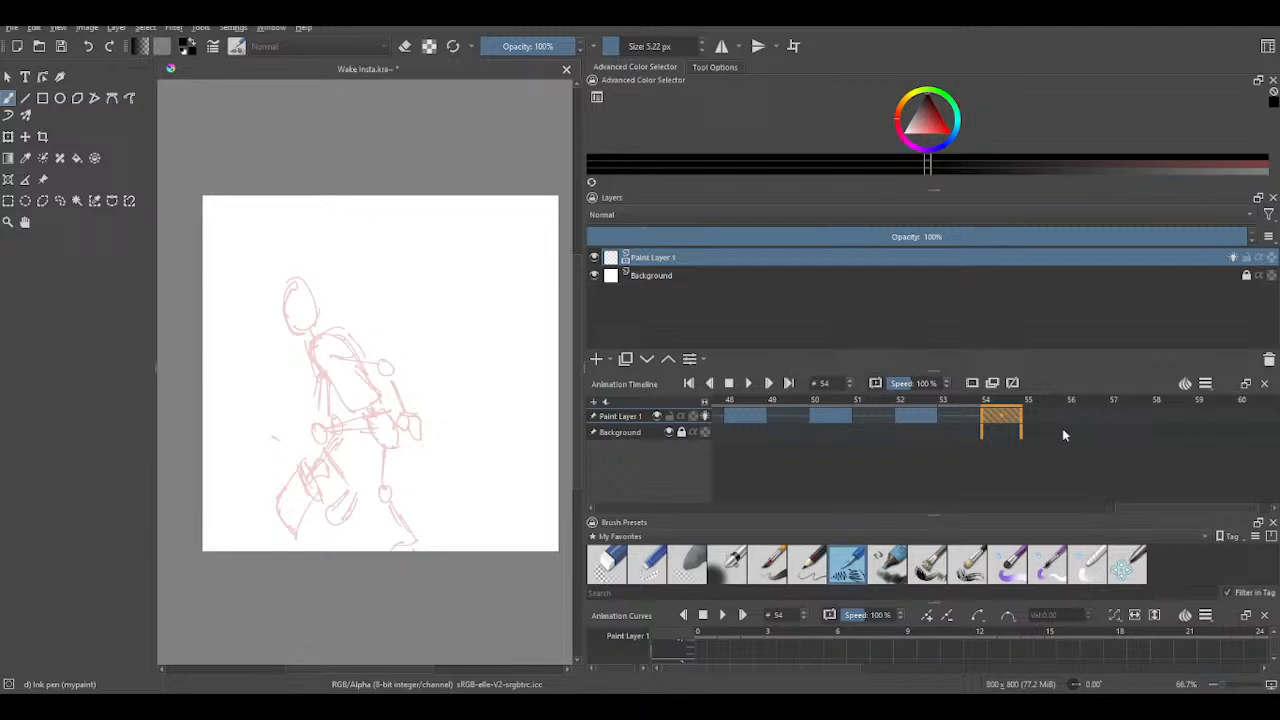
{"action": "scroll", "coordinate": [794, 435], "scroll_direction": "down", "scroll_amount": 2}
{"action": "scroll", "coordinate": [828, 388], "scroll_direction": "down", "scroll_amount": 4}
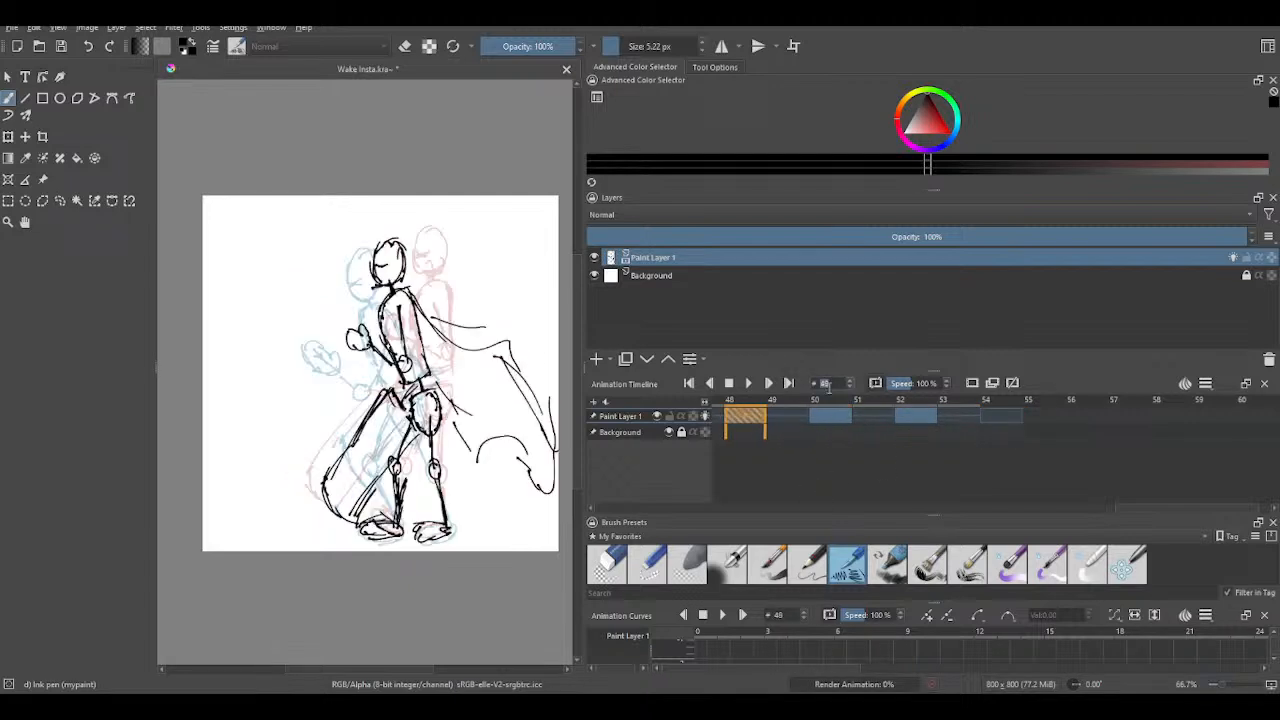
{"action": "scroll", "coordinate": [830, 388], "scroll_direction": "up", "scroll_amount": 5}
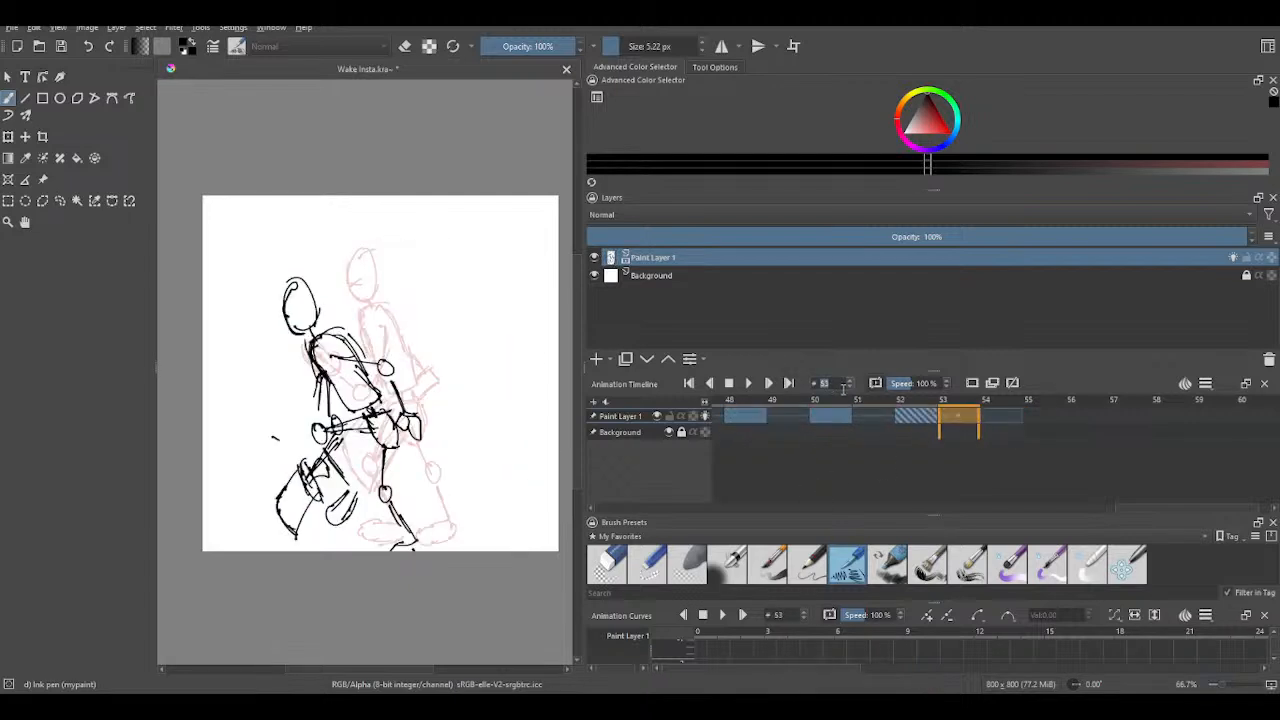
{"action": "scroll", "coordinate": [843, 388], "scroll_direction": "up", "scroll_amount": 1}
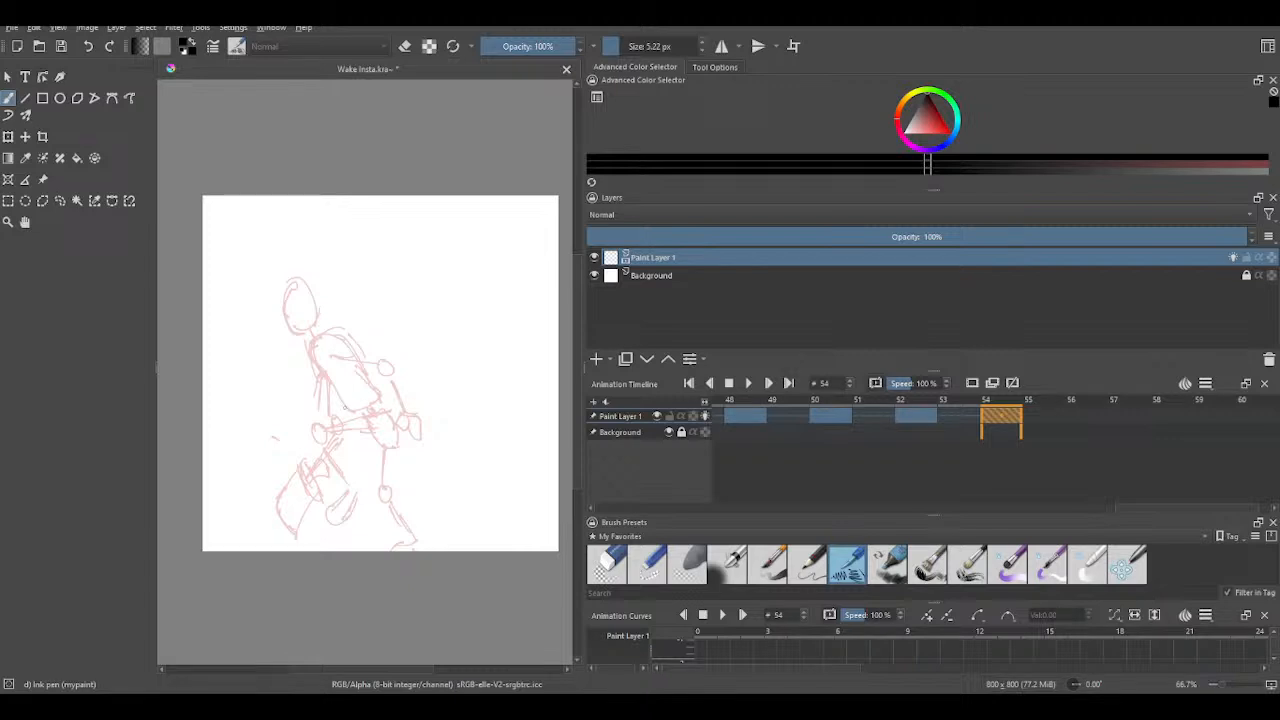
- Step from frame 54 back to frame 49 and forward again to compare the walking figure's poses with the blank frame
{"action": "key", "text": "1"}
{"action": "key", "text": "Left"}
{"action": "key", "text": "minus"}
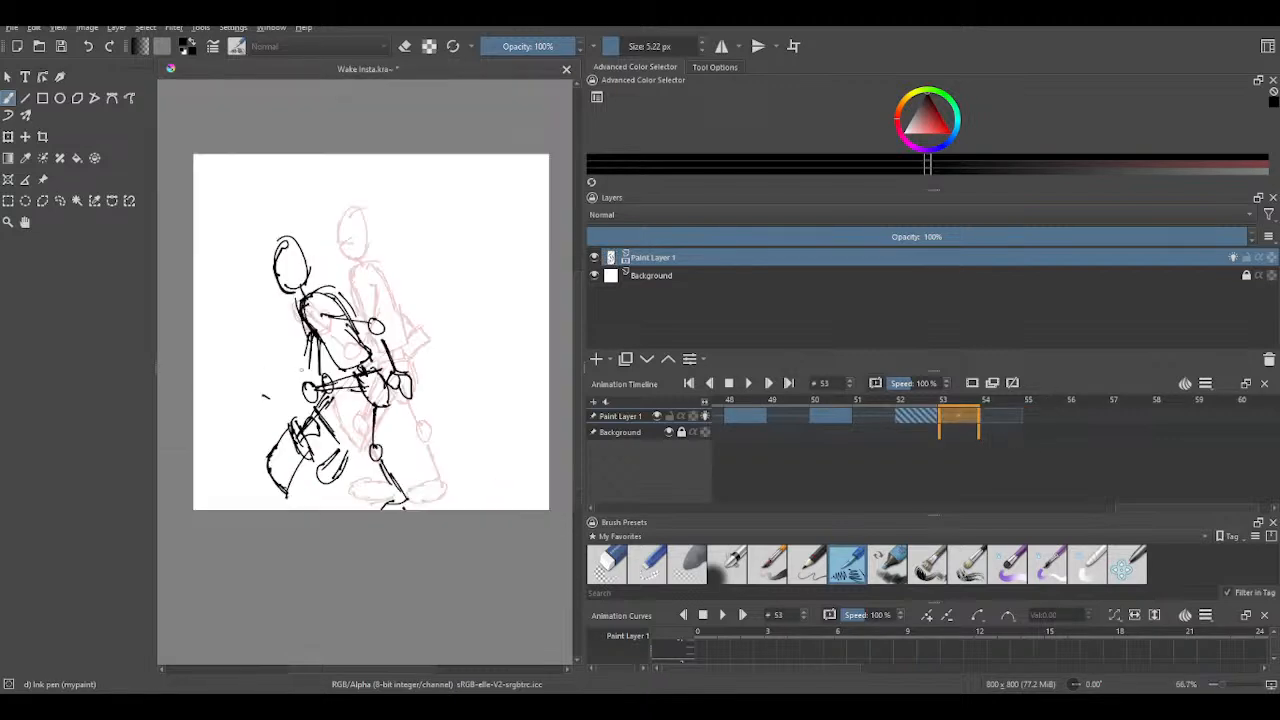
{"action": "key", "text": "Left"}
{"action": "key", "text": "Left"}
{"action": "key", "text": "Left"}
{"action": "key", "text": "Left"}
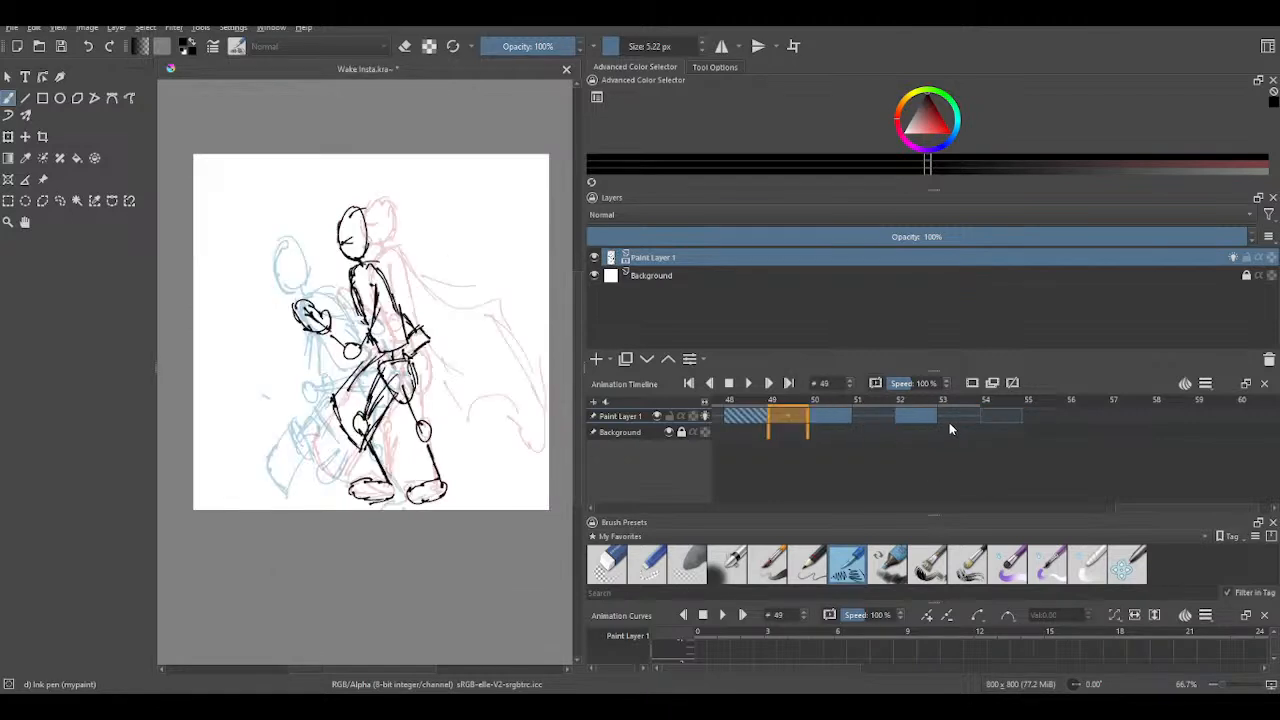
{"action": "key", "text": "Right"}
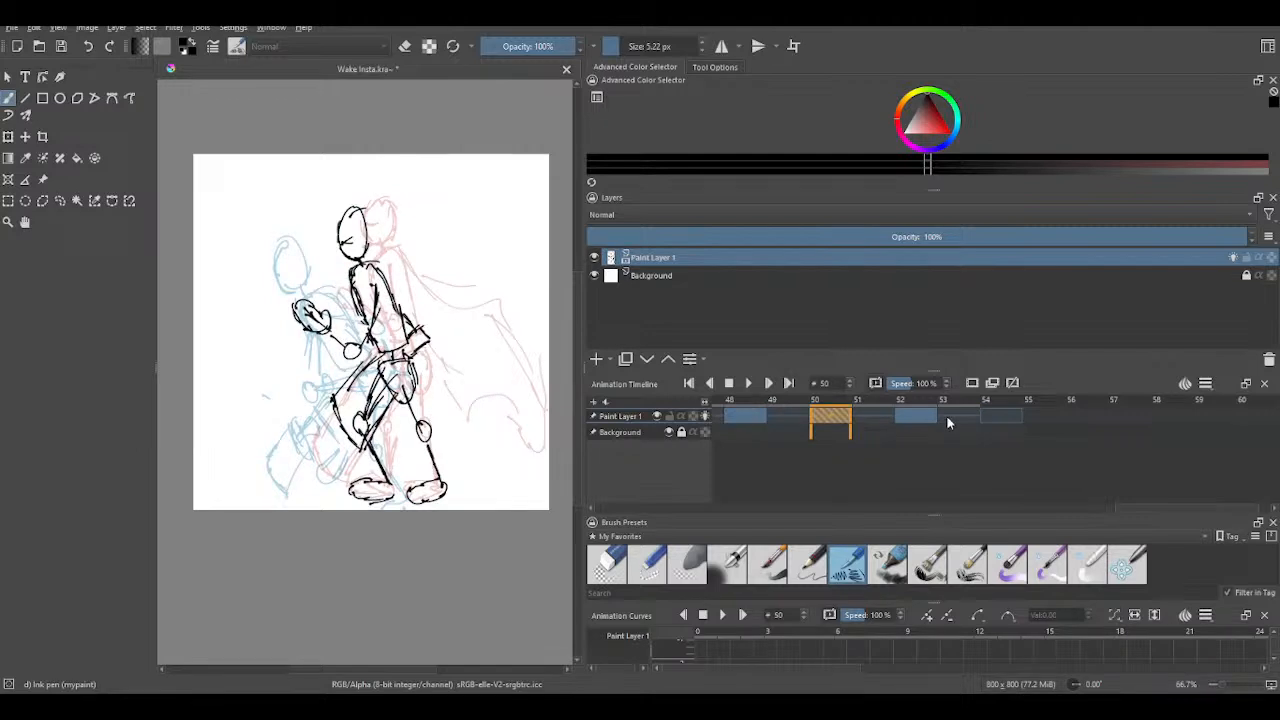
{"action": "key", "text": "Left"}
{"action": "key", "text": "Right"}
{"action": "key", "text": "Right"}
{"action": "key", "text": "Right"}
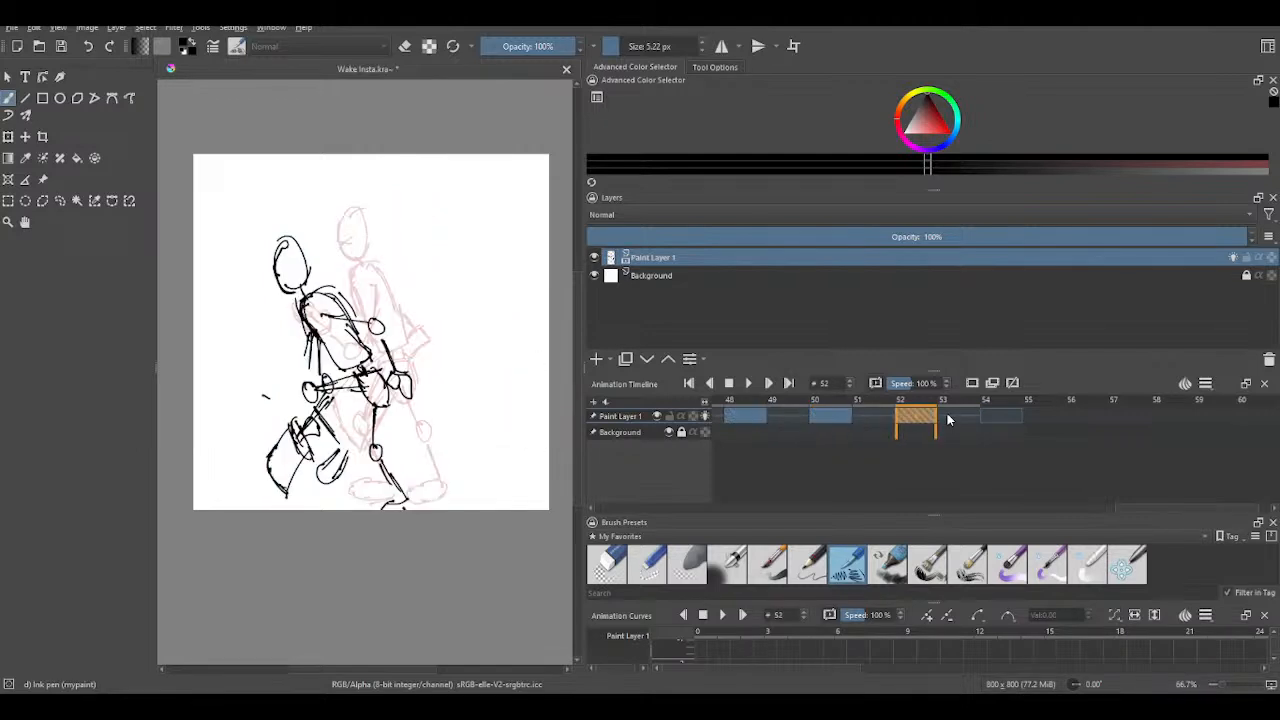
{"action": "key", "text": "Right"}
{"action": "key", "text": "Right"}
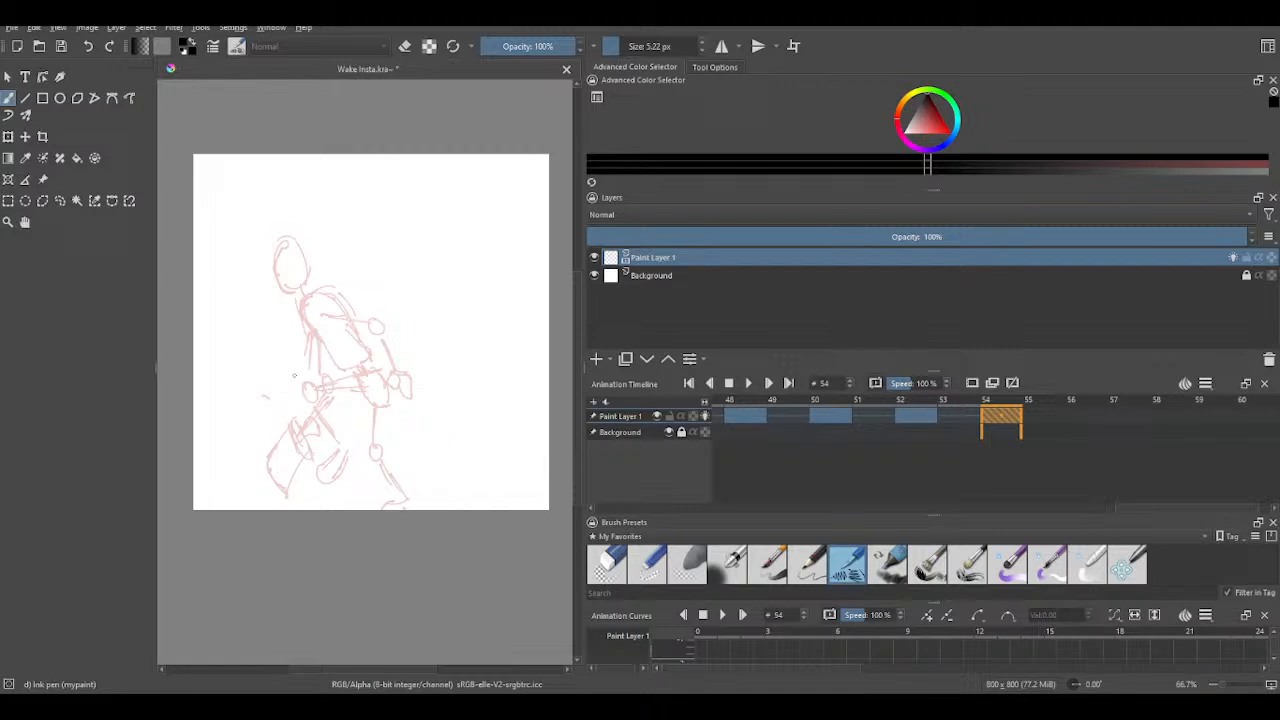
- Sketch the walking figure's upper arm and oval torso on frame 54, following the onion skin of the previous pose
{"action": "left_click_drag", "start_coordinate": [310, 336], "coordinate": [294, 382]}
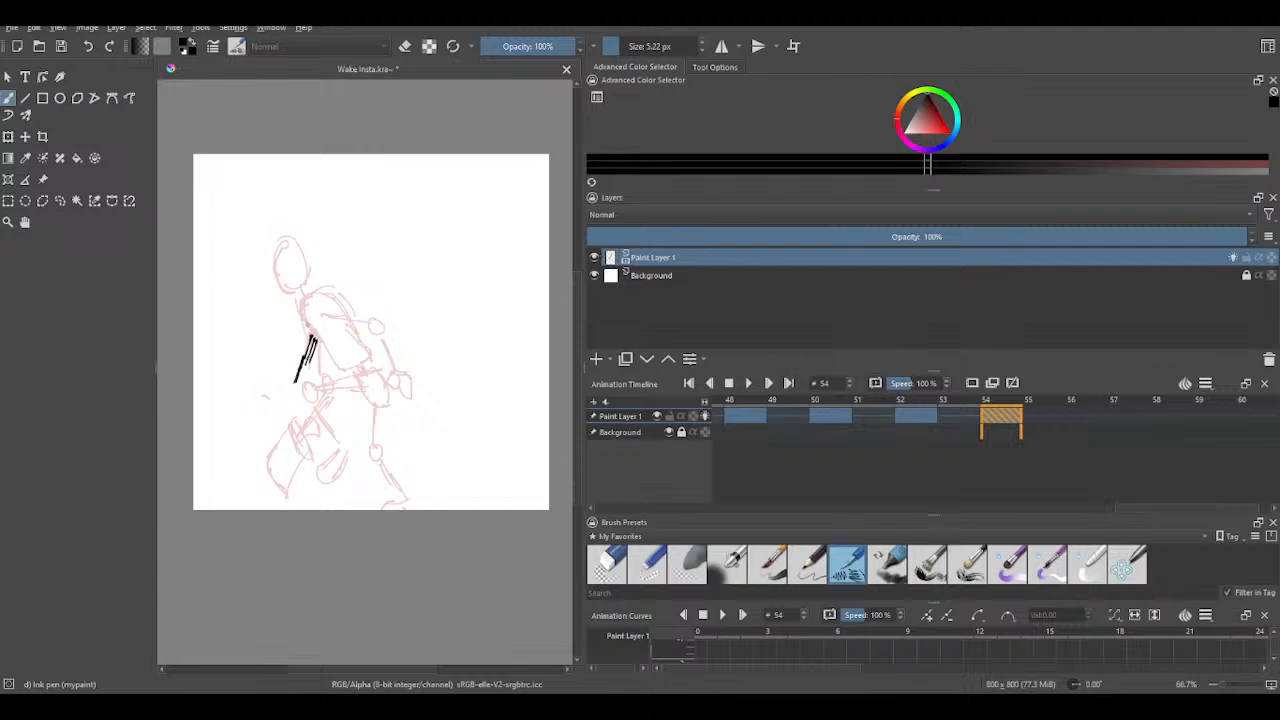
{"action": "mouse_move", "coordinate": [304, 328]}
{"action": "left_mouse_down"}
{"action": "mouse_move", "coordinate": [310, 340]}
{"action": "mouse_move", "coordinate": [301, 304]}
{"action": "mouse_move", "coordinate": [328, 300]}
{"action": "mouse_move", "coordinate": [358, 346]}
{"action": "mouse_move", "coordinate": [326, 356]}
{"action": "mouse_move", "coordinate": [333, 369]}
{"action": "mouse_move", "coordinate": [372, 366]}
{"action": "mouse_move", "coordinate": [358, 340]}
{"action": "mouse_move", "coordinate": [370, 366]}
{"action": "left_mouse_up"}
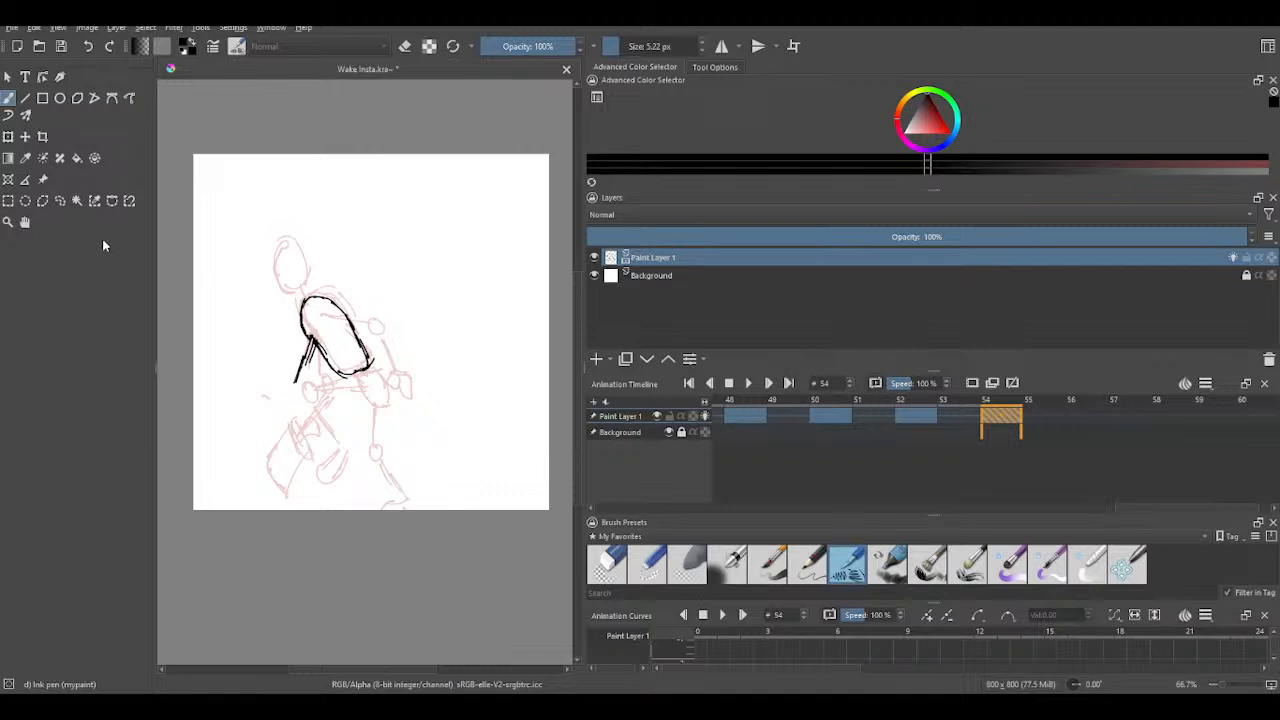
- Erase the arm and part of the torso outline on frame 54 with the Eraser Circle preset
{"action": "left_click", "coordinate": [607, 563]}
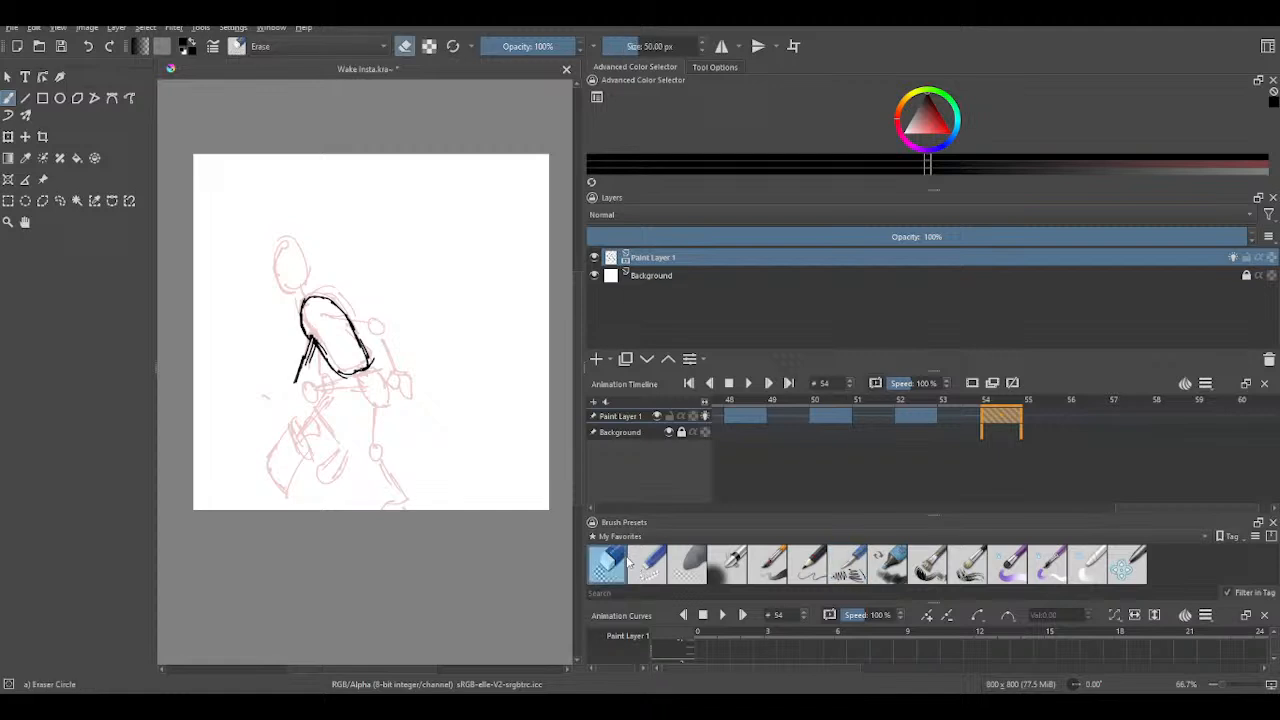
{"action": "mouse_move", "coordinate": [369, 353]}
{"action": "left_mouse_down"}
{"action": "mouse_move", "coordinate": [367, 369]}
{"action": "mouse_move", "coordinate": [373, 342]}
{"action": "left_mouse_up"}
{"action": "mouse_move", "coordinate": [298, 338]}
{"action": "left_mouse_down"}
{"action": "mouse_move", "coordinate": [310, 360]}
{"action": "mouse_move", "coordinate": [298, 390]}
{"action": "mouse_move", "coordinate": [318, 338]}
{"action": "mouse_move", "coordinate": [304, 300]}
{"action": "mouse_move", "coordinate": [302, 330]}
{"action": "left_mouse_up"}
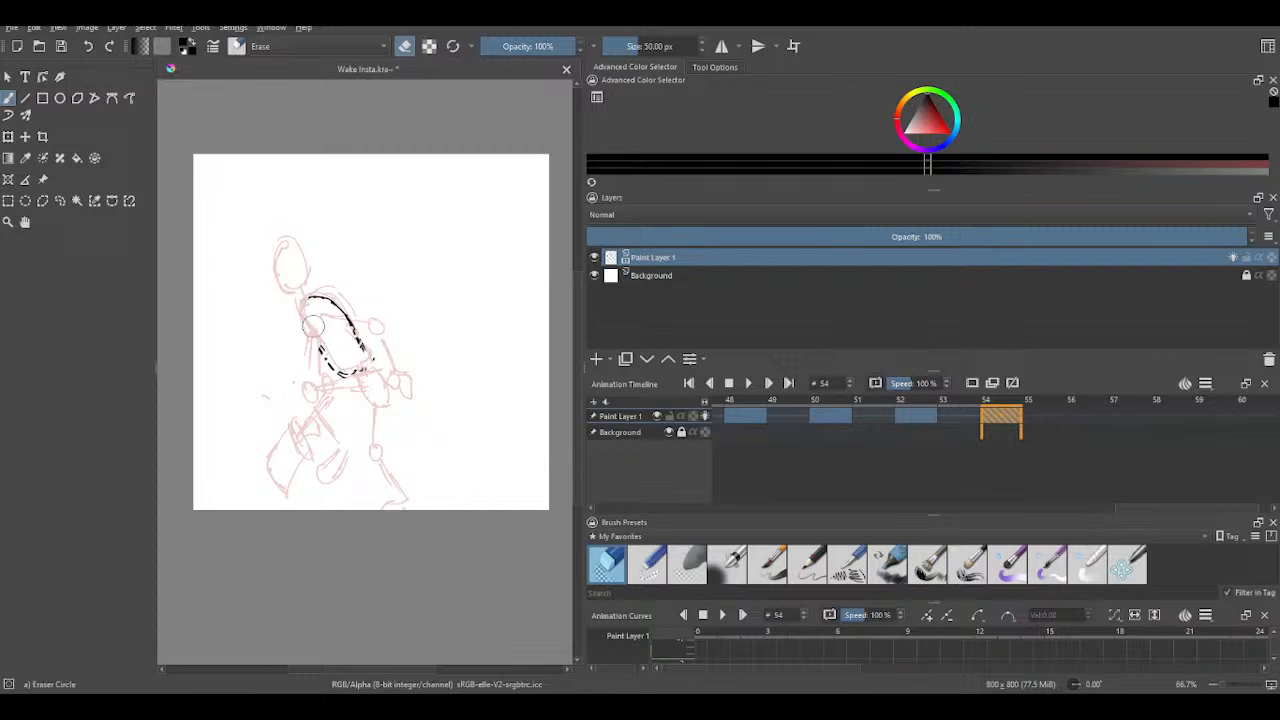
- Enlarge the eraser to 70 px and erase the rest of the torso outline on frame 54
{"action": "left_click", "coordinate": [703, 42]}
{"action": "left_click", "coordinate": [703, 43]}
{"action": "left_click", "coordinate": [703, 43]}
{"action": "left_click", "coordinate": [703, 43]}
{"action": "left_click", "coordinate": [703, 43]}
{"action": "left_click", "coordinate": [703, 43]}
{"action": "left_click", "coordinate": [703, 43]}
{"action": "left_click", "coordinate": [703, 43]}
{"action": "left_click", "coordinate": [703, 43]}
{"action": "left_click", "coordinate": [703, 44]}
{"action": "left_click", "coordinate": [703, 44]}
{"action": "left_click", "coordinate": [703, 44]}
{"action": "left_click", "coordinate": [703, 44]}
{"action": "left_click", "coordinate": [703, 44]}
{"action": "left_click", "coordinate": [703, 44]}
{"action": "left_click", "coordinate": [703, 44]}
{"action": "left_click", "coordinate": [703, 44]}
{"action": "left_click", "coordinate": [703, 44]}
{"action": "mouse_move", "coordinate": [324, 297]}
{"action": "left_mouse_down"}
{"action": "mouse_move", "coordinate": [375, 359]}
{"action": "mouse_move", "coordinate": [333, 342]}
{"action": "mouse_move", "coordinate": [359, 373]}
{"action": "left_mouse_up"}
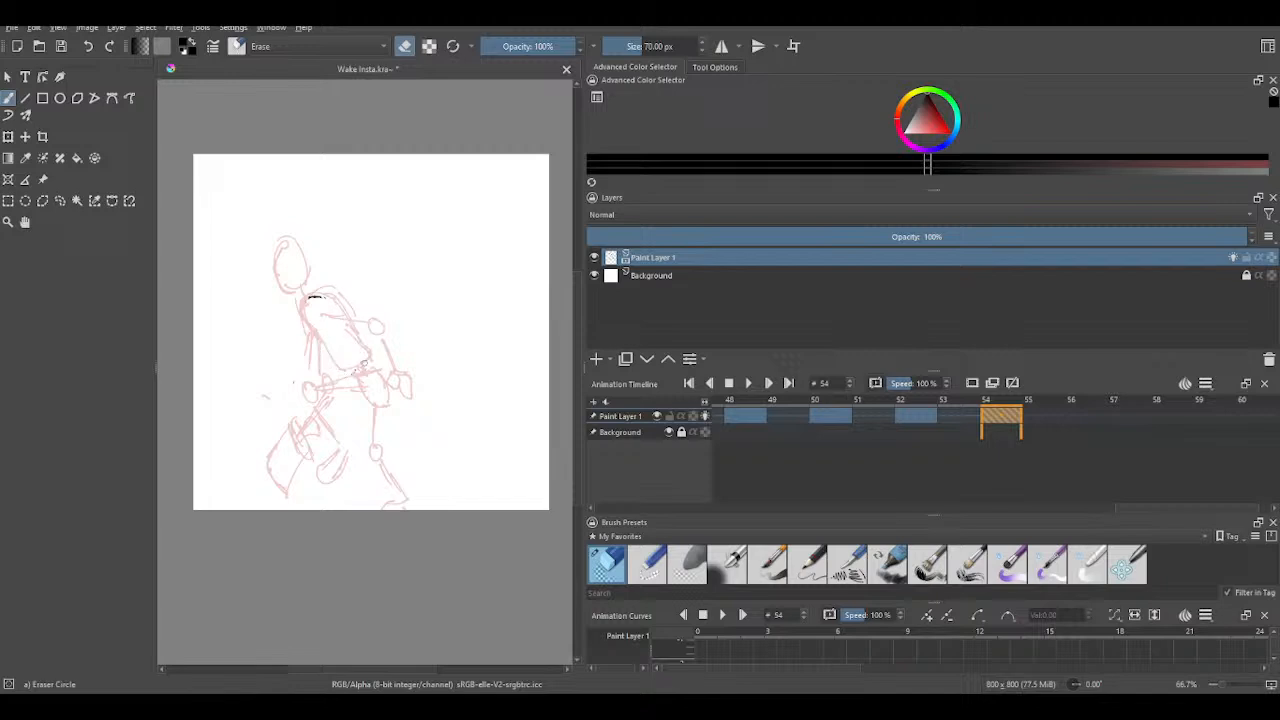
{"action": "left_click_drag", "start_coordinate": [324, 297], "coordinate": [314, 299]}
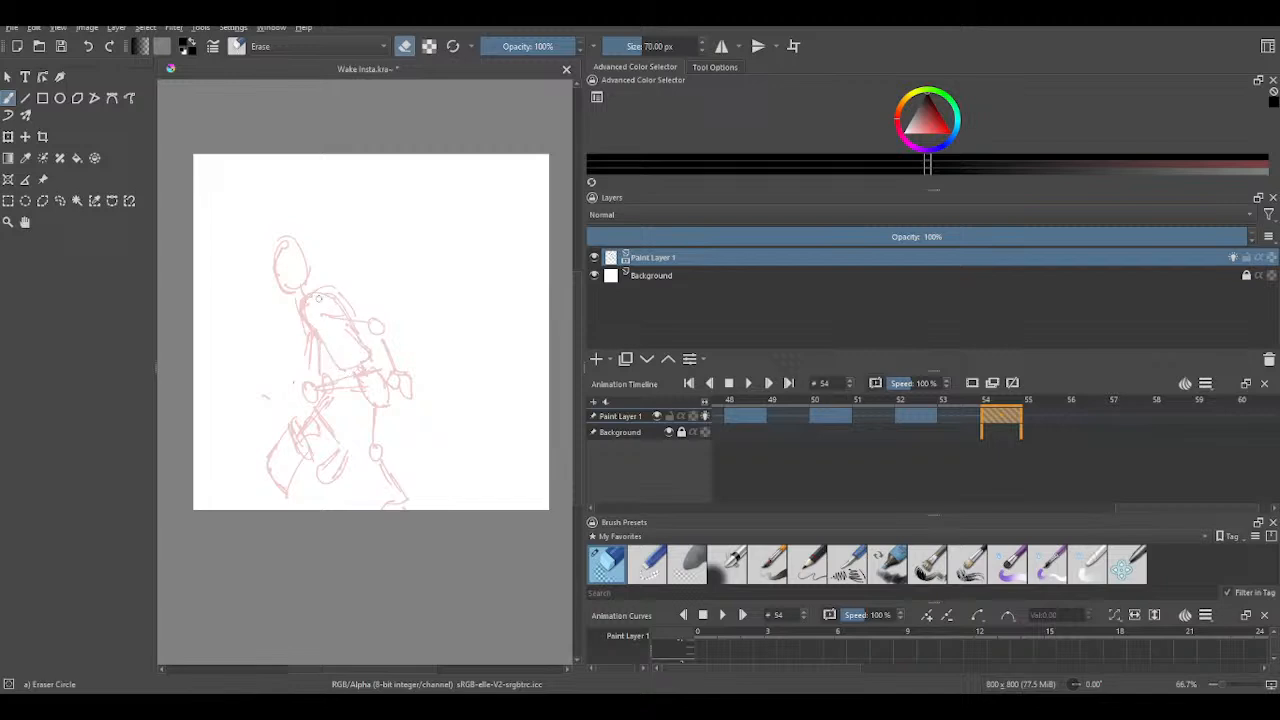
- Sketch the walking figure's front knee, shin, foot and thigh line on frame 54 with the Ink pen preset, erasing the thigh line's excess end
{"action": "left_click", "coordinate": [859, 576]}
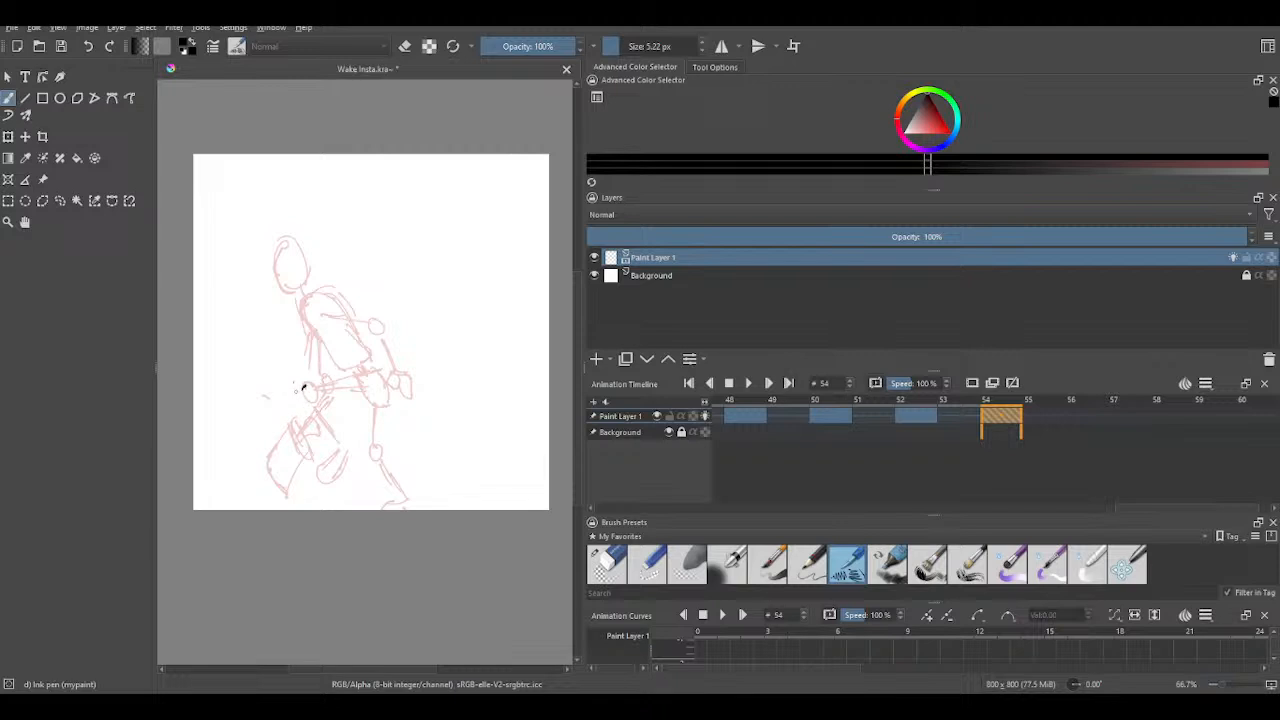
{"action": "mouse_move", "coordinate": [302, 385]}
{"action": "left_mouse_down"}
{"action": "mouse_move", "coordinate": [299, 401]}
{"action": "mouse_move", "coordinate": [315, 396]}
{"action": "mouse_move", "coordinate": [299, 394]}
{"action": "mouse_move", "coordinate": [296, 470]}
{"action": "mouse_move", "coordinate": [272, 484]}
{"action": "mouse_move", "coordinate": [252, 466]}
{"action": "mouse_move", "coordinate": [298, 472]}
{"action": "left_mouse_up"}
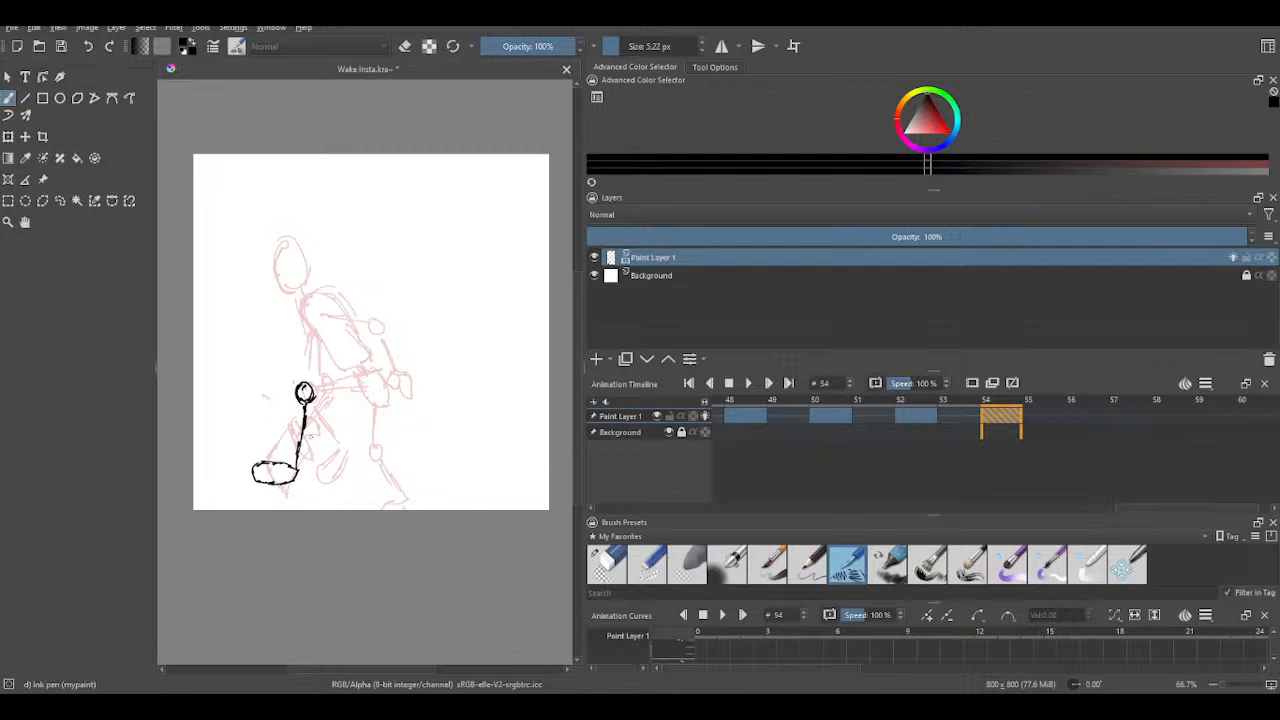
{"action": "mouse_move", "coordinate": [318, 396]}
{"action": "left_mouse_down"}
{"action": "mouse_move", "coordinate": [384, 405]}
{"action": "mouse_move", "coordinate": [376, 374]}
{"action": "mouse_move", "coordinate": [358, 402]}
{"action": "mouse_move", "coordinate": [376, 408]}
{"action": "mouse_move", "coordinate": [358, 373]}
{"action": "mouse_move", "coordinate": [382, 370]}
{"action": "left_mouse_up"}
{"action": "left_click", "coordinate": [622, 566]}
{"action": "mouse_move", "coordinate": [372, 384]}
{"action": "left_mouse_down"}
{"action": "mouse_move", "coordinate": [356, 390]}
{"action": "mouse_move", "coordinate": [374, 404]}
{"action": "mouse_move", "coordinate": [362, 370]}
{"action": "mouse_move", "coordinate": [384, 406]}
{"action": "mouse_move", "coordinate": [384, 382]}
{"action": "left_mouse_up"}
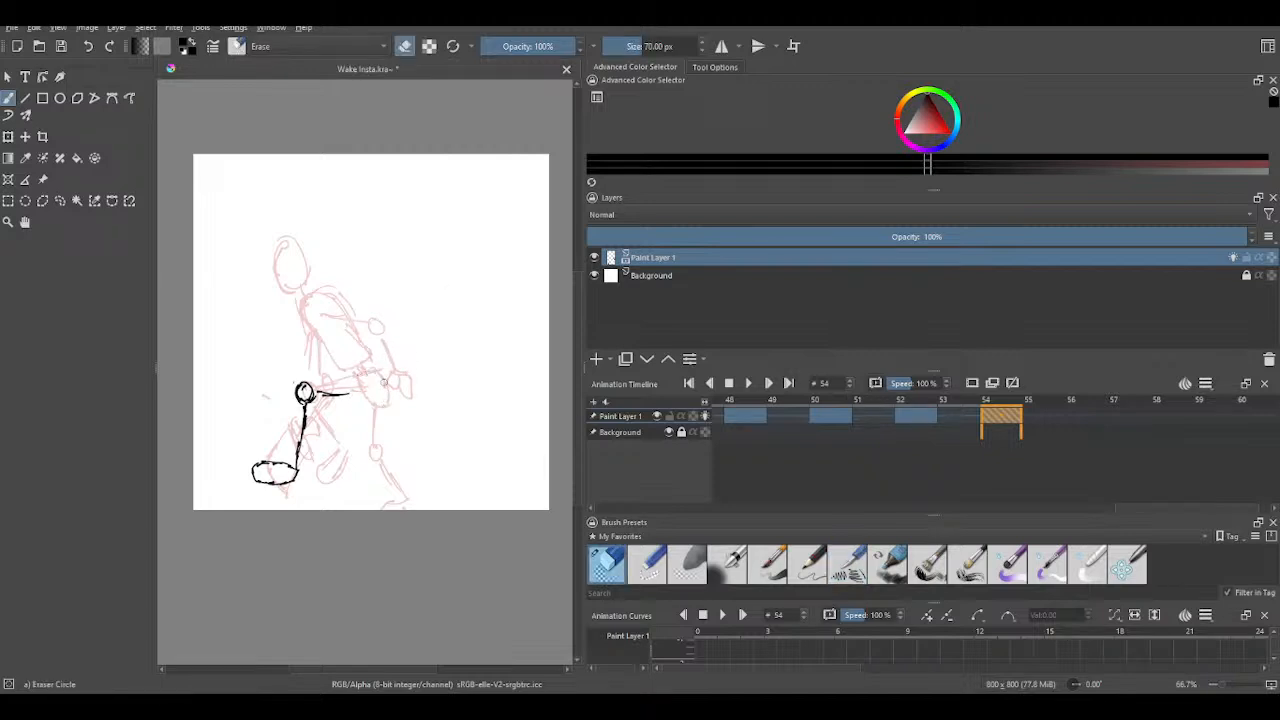
- Sketch the pelvis and the rear leg with its knee and foot on frame 54 using the Ink pen preset
{"action": "left_click", "coordinate": [845, 564]}
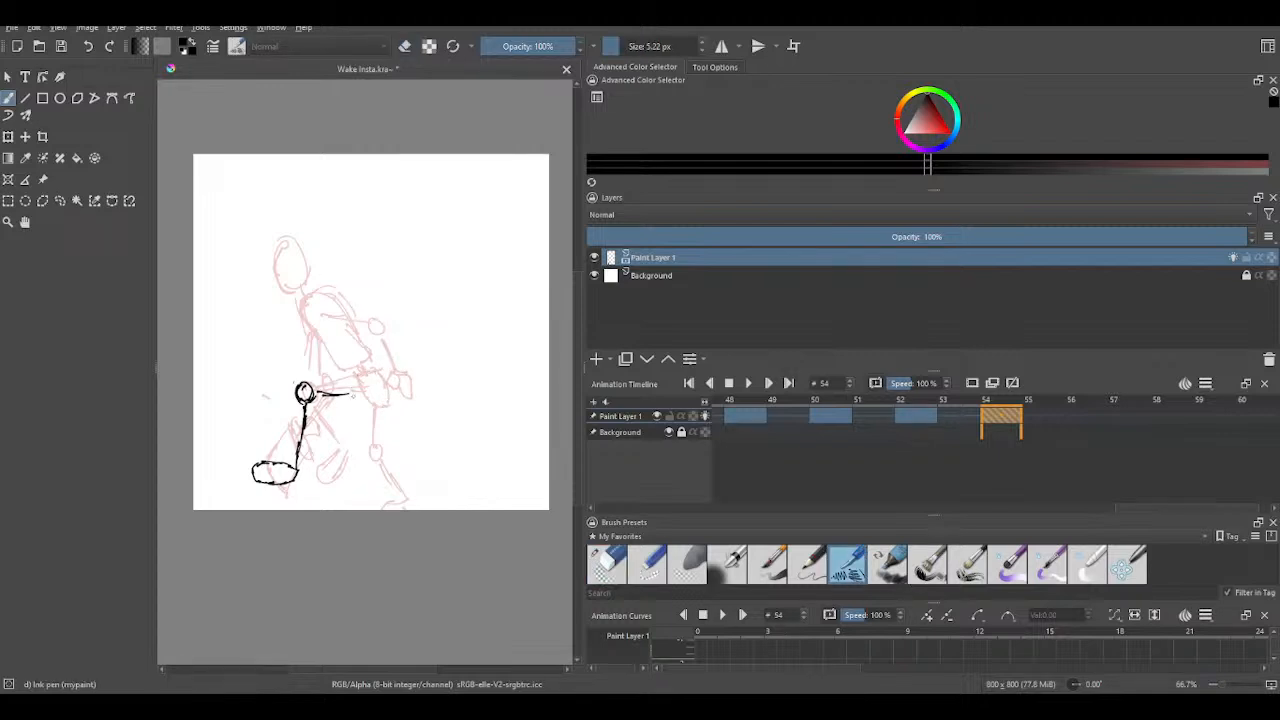
{"action": "mouse_move", "coordinate": [346, 378]}
{"action": "left_mouse_down"}
{"action": "mouse_move", "coordinate": [359, 408]}
{"action": "mouse_move", "coordinate": [380, 406]}
{"action": "mouse_move", "coordinate": [368, 372]}
{"action": "mouse_move", "coordinate": [346, 377]}
{"action": "left_mouse_up"}
{"action": "left_click_drag", "start_coordinate": [346, 394], "coordinate": [372, 386]}
{"action": "mouse_move", "coordinate": [373, 433]}
{"action": "left_mouse_down"}
{"action": "mouse_move", "coordinate": [375, 446]}
{"action": "mouse_move", "coordinate": [368, 408]}
{"action": "mouse_move", "coordinate": [372, 457]}
{"action": "mouse_move", "coordinate": [379, 444]}
{"action": "mouse_move", "coordinate": [408, 497]}
{"action": "mouse_move", "coordinate": [384, 505]}
{"action": "mouse_move", "coordinate": [408, 494]}
{"action": "mouse_move", "coordinate": [411, 508]}
{"action": "left_mouse_up"}
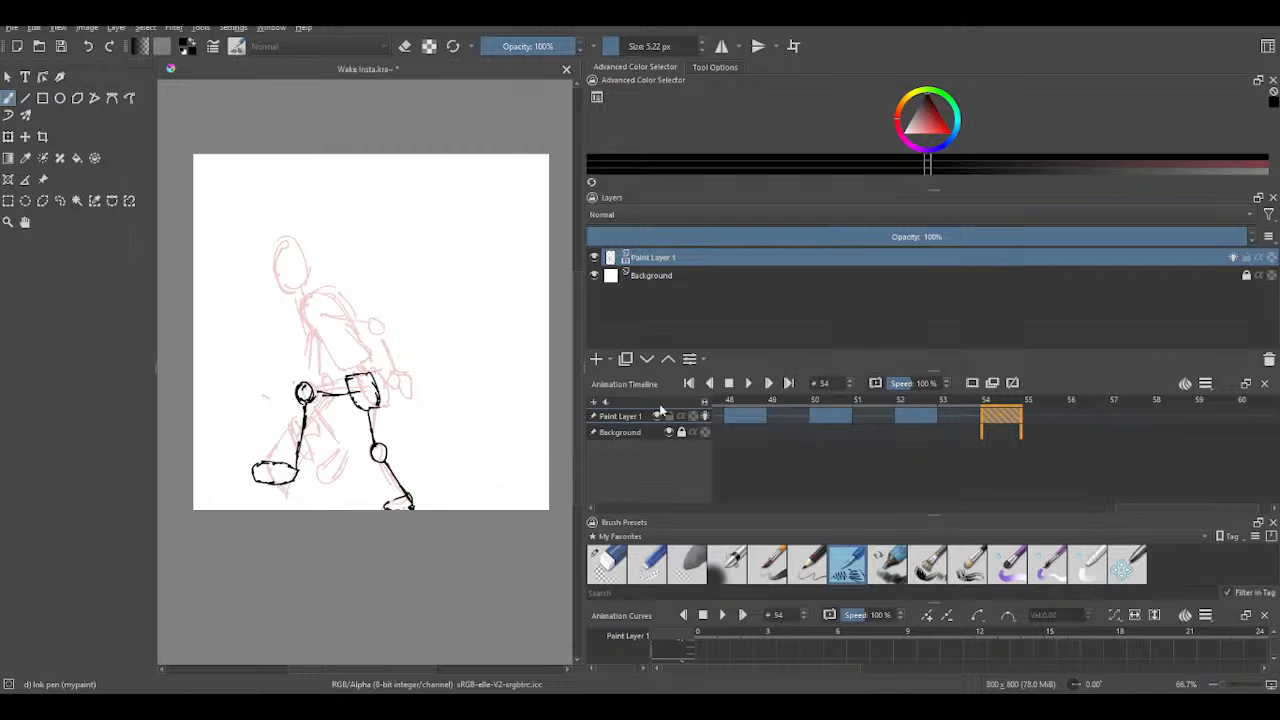
- Step back and forth between frames 49 and 54 to compare the new leg drawing with the figure's earlier poses
{"action": "key", "text": "Left"}
{"action": "key", "text": "Left"}
{"action": "key", "text": "Left"}
{"action": "key", "text": "Right"}
{"action": "key", "text": "Right"}
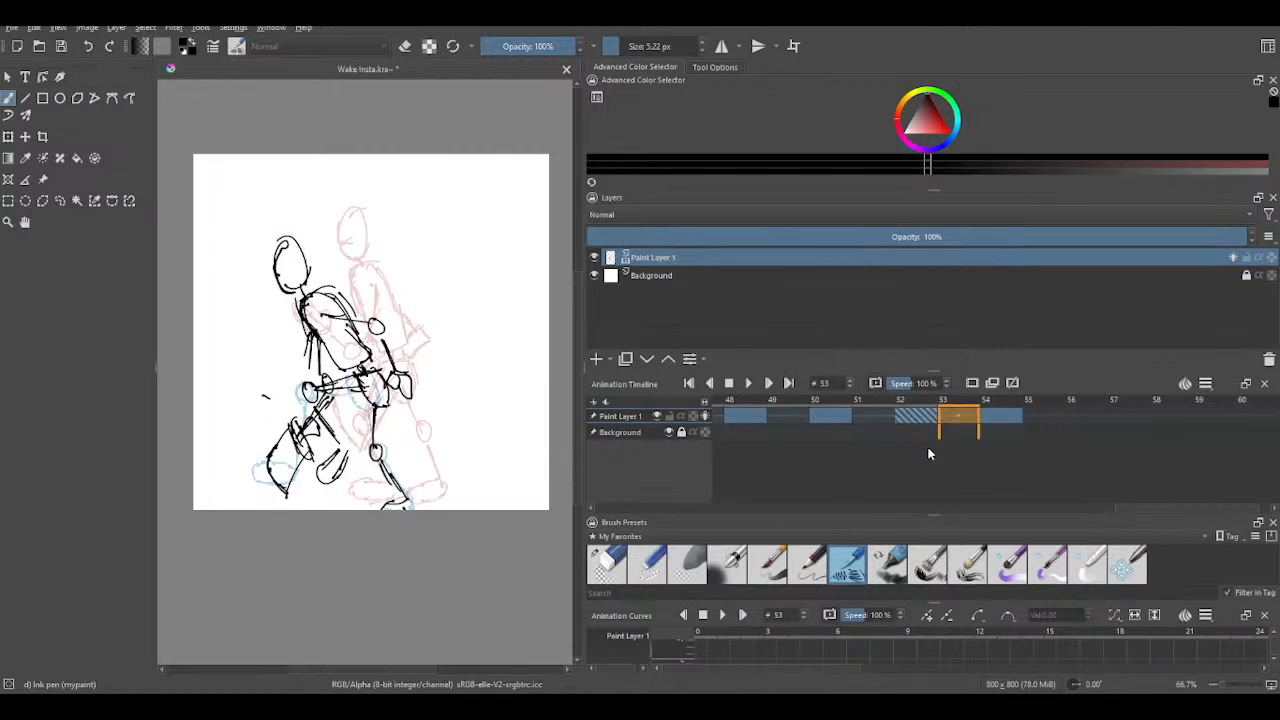
{"action": "key", "text": "Left"}
{"action": "key", "text": "Left"}
{"action": "key", "text": "Left"}
{"action": "key", "text": "Left"}
{"action": "key", "text": "Right"}
{"action": "key", "text": "Right"}
{"action": "key", "text": "Right"}
{"action": "key", "text": "Right"}
{"action": "key", "text": "Right"}
{"action": "key", "text": "Left"}
{"action": "key", "text": "Left"}
{"action": "key", "text": "Left"}
{"action": "key", "text": "Left"}
{"action": "key", "text": "Right"}
{"action": "key", "text": "Right"}
{"action": "key", "text": "Right"}
{"action": "key", "text": "Right"}
{"action": "key", "text": "Left"}
{"action": "key", "text": "Left"}
{"action": "key", "text": "Left"}
{"action": "key", "text": "Left"}
{"action": "key", "text": "Right"}
{"action": "key", "text": "Right"}
{"action": "key", "text": "Right"}
{"action": "key", "text": "Right"}
{"action": "key", "text": "Left"}
{"action": "key", "text": "Left"}
{"action": "key", "text": "Left"}
{"action": "key", "text": "Left"}
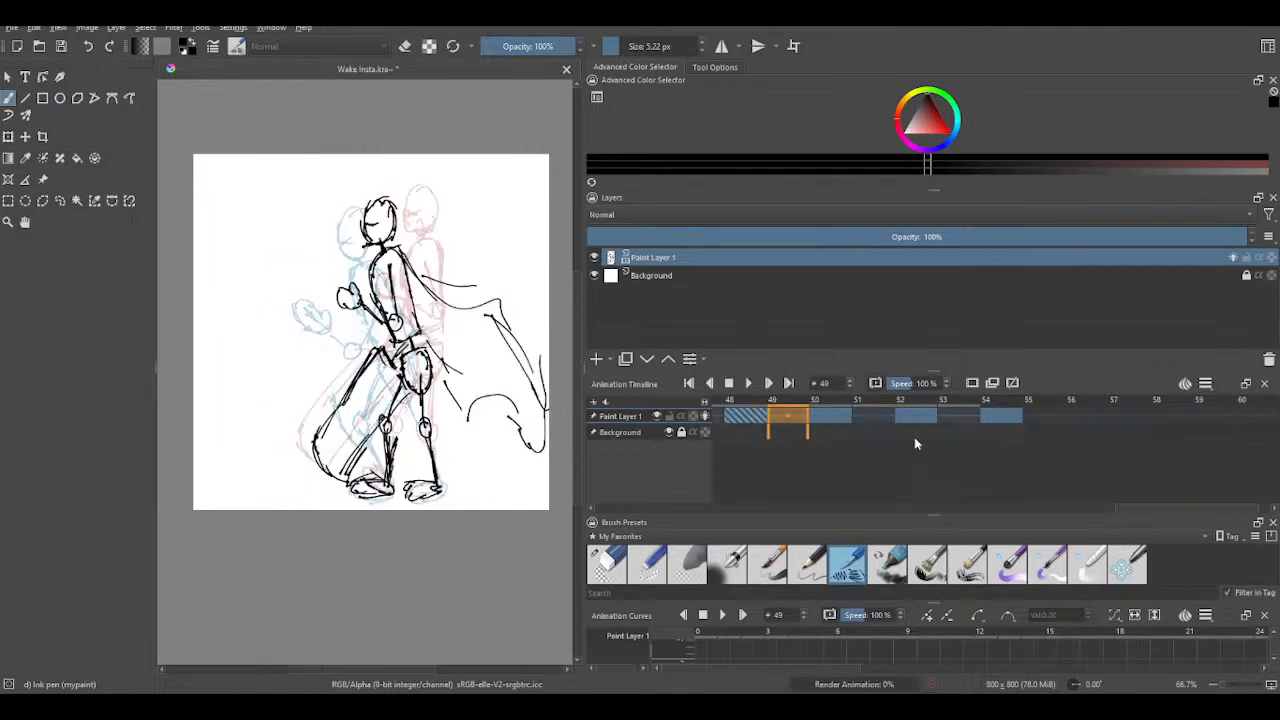
{"action": "key", "text": "Right"}
{"action": "key", "text": "Right"}
{"action": "key", "text": "Right"}
{"action": "key", "text": "Right"}
{"action": "key", "text": "Left"}
{"action": "key", "text": "Left"}
{"action": "key", "text": "Left"}
{"action": "key", "text": "Left"}
{"action": "key", "text": "Right"}
{"action": "key", "text": "Right"}
{"action": "key", "text": "Right"}
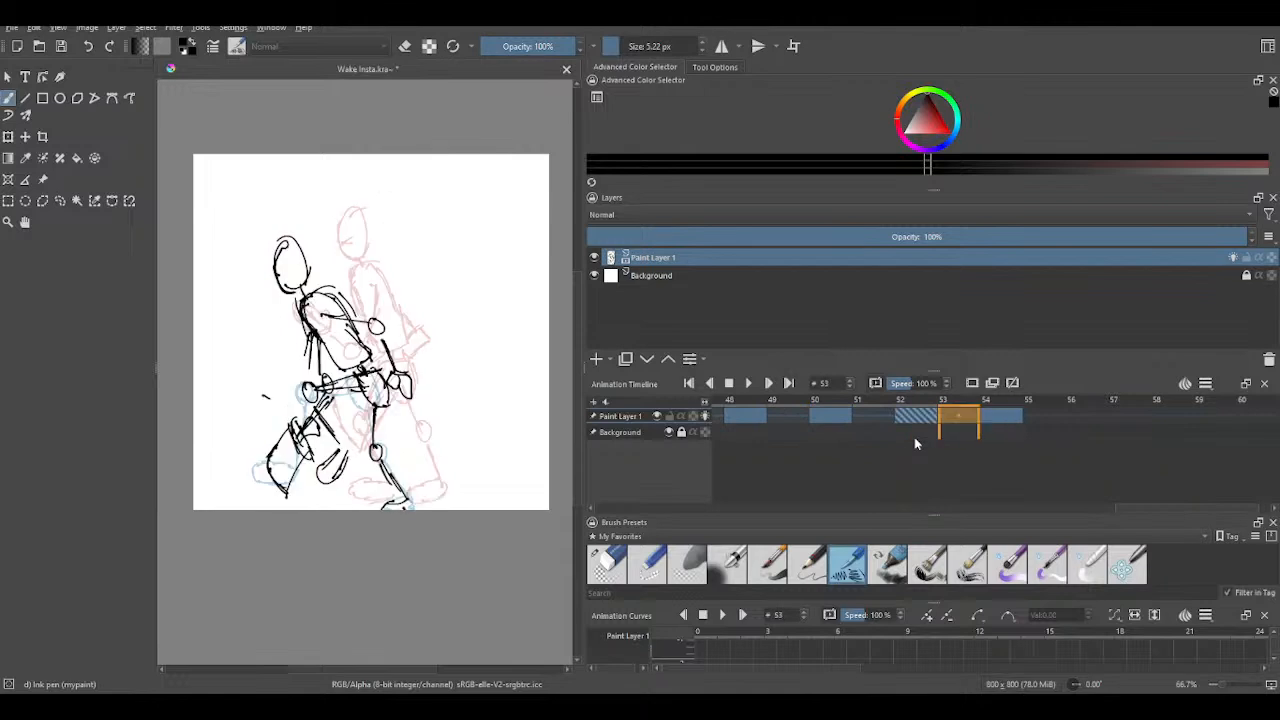
{"action": "key", "text": "Left"}
{"action": "key", "text": "Left"}
{"action": "key", "text": "Right"}
{"action": "key", "text": "Right"}
{"action": "key", "text": "Right"}
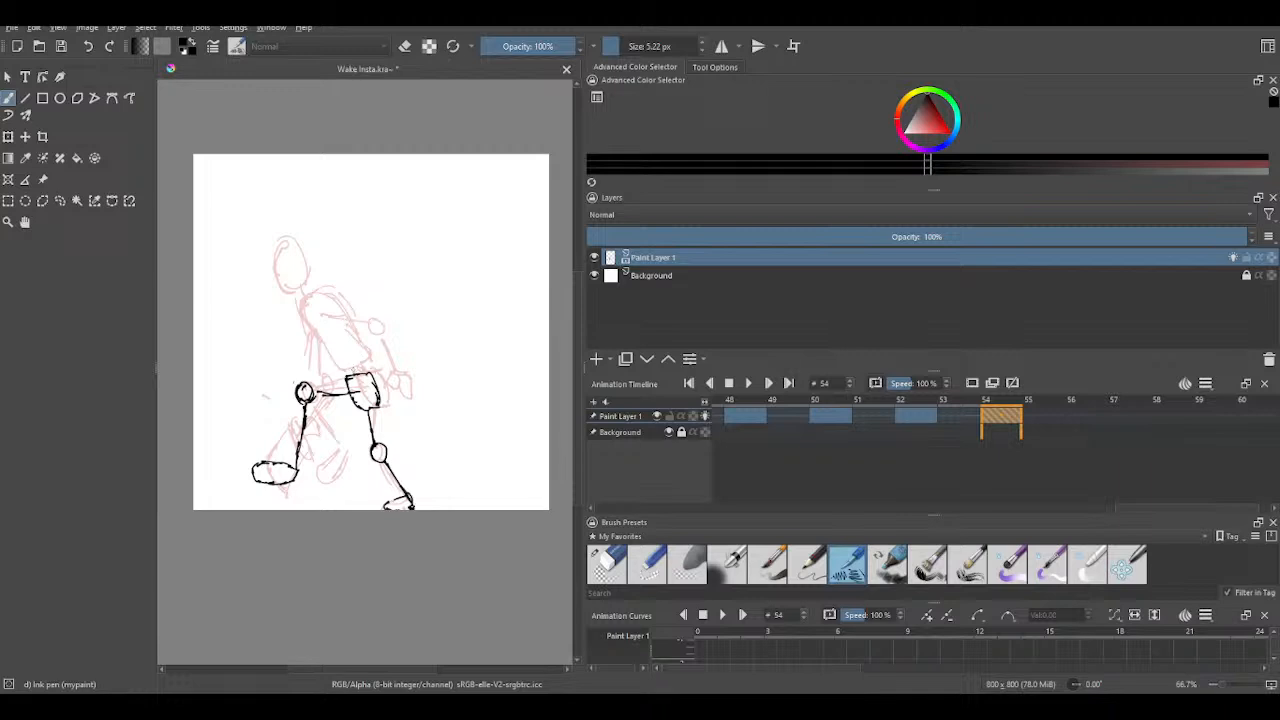
- Sketch the leaning torso and the near arm with its elbow and hand on frame 54
{"action": "left_click_drag", "start_coordinate": [345, 355], "coordinate": [352, 366]}
{"action": "mouse_move", "coordinate": [366, 358]}
{"action": "left_mouse_down"}
{"action": "mouse_move", "coordinate": [327, 299]}
{"action": "mouse_move", "coordinate": [306, 294]}
{"action": "mouse_move", "coordinate": [300, 331]}
{"action": "mouse_move", "coordinate": [338, 370]}
{"action": "mouse_move", "coordinate": [358, 366]}
{"action": "left_mouse_up"}
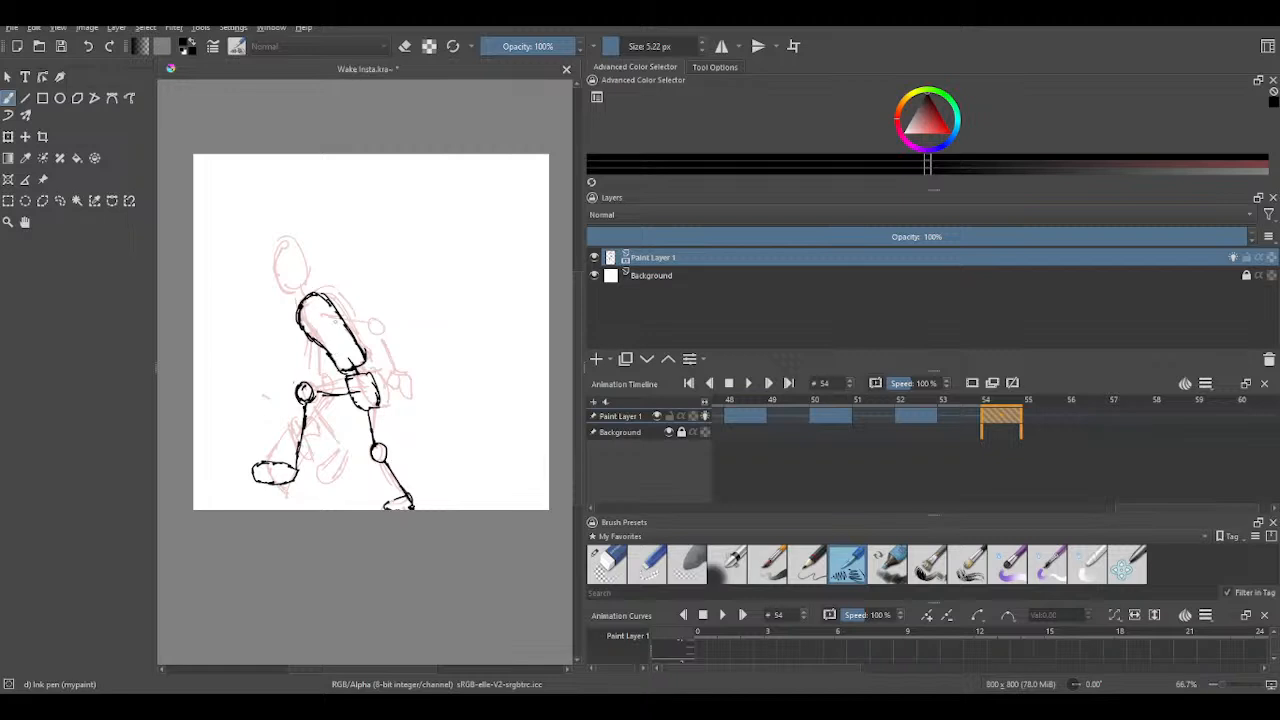
{"action": "mouse_move", "coordinate": [320, 313]}
{"action": "left_mouse_down"}
{"action": "mouse_move", "coordinate": [374, 340]}
{"action": "mouse_move", "coordinate": [368, 388]}
{"action": "mouse_move", "coordinate": [392, 404]}
{"action": "left_mouse_up"}
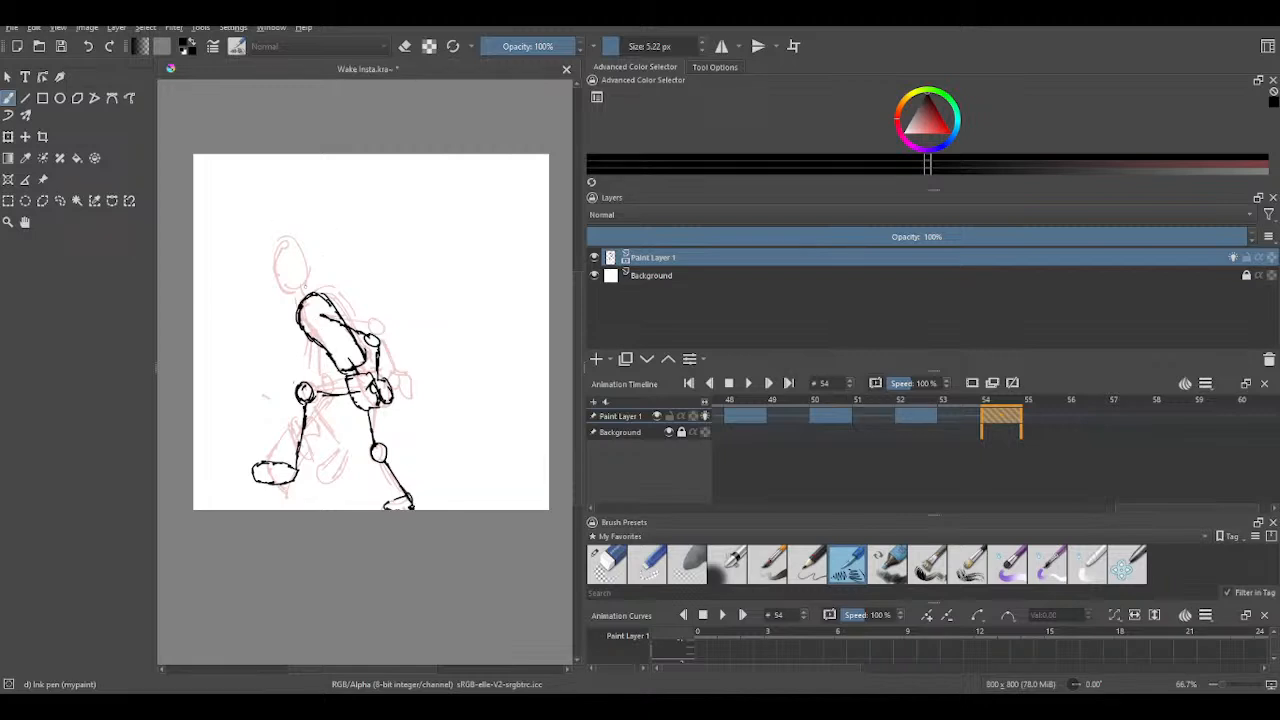
- Sketch the neck, the oval head and the far arm reaching toward the front knee on frame 54
{"action": "mouse_move", "coordinate": [300, 291]}
{"action": "left_mouse_down"}
{"action": "mouse_move", "coordinate": [303, 301]}
{"action": "mouse_move", "coordinate": [295, 256]}
{"action": "mouse_move", "coordinate": [304, 282]}
{"action": "mouse_move", "coordinate": [282, 297]}
{"action": "mouse_move", "coordinate": [270, 247]}
{"action": "left_mouse_up"}
{"action": "left_click_drag", "start_coordinate": [270, 264], "coordinate": [279, 243]}
{"action": "mouse_move", "coordinate": [313, 343]}
{"action": "left_mouse_down"}
{"action": "mouse_move", "coordinate": [328, 382]}
{"action": "mouse_move", "coordinate": [309, 414]}
{"action": "left_mouse_up"}
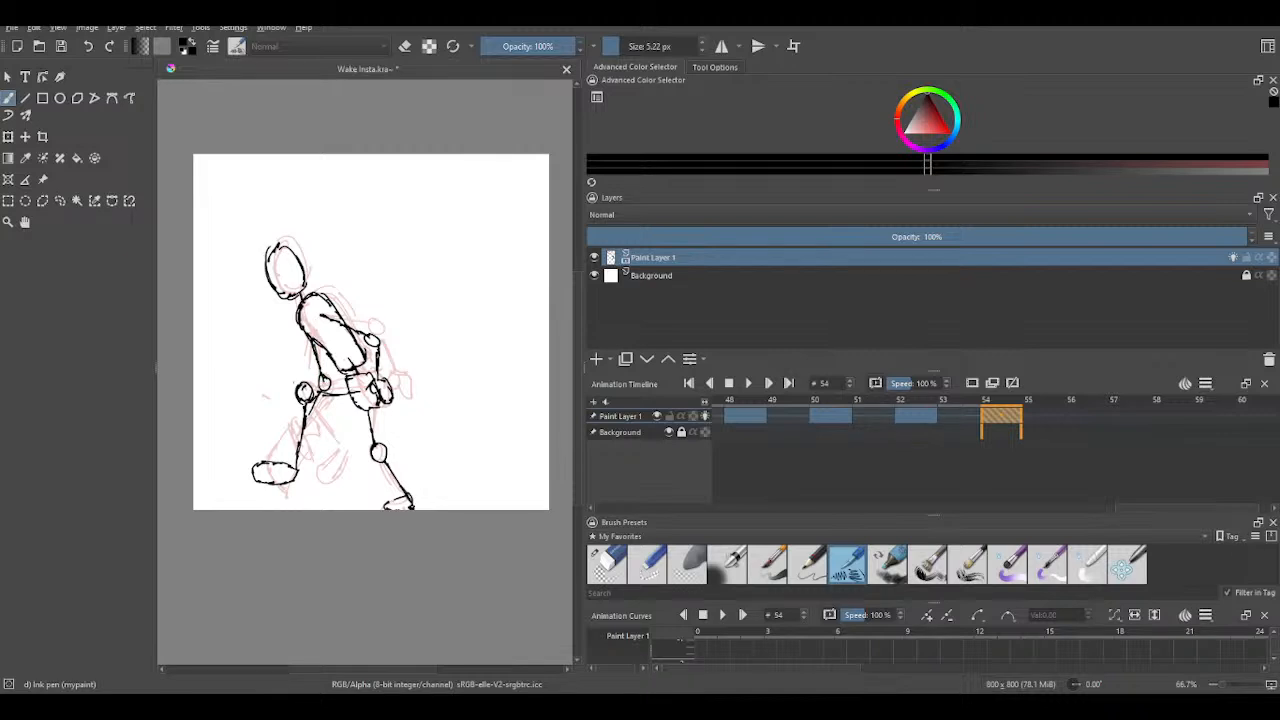
- Rework the far arm's last strokes and sketch its hand and the held object over the front shin on frame 54
{"action": "left_click", "coordinate": [88, 46]}
{"action": "left_click", "coordinate": [88, 46]}
{"action": "left_click", "coordinate": [110, 46]}
{"action": "mouse_move", "coordinate": [294, 413]}
{"action": "left_mouse_down"}
{"action": "mouse_move", "coordinate": [304, 428]}
{"action": "mouse_move", "coordinate": [309, 417]}
{"action": "left_mouse_up"}
{"action": "mouse_move", "coordinate": [293, 423]}
{"action": "left_mouse_down"}
{"action": "mouse_move", "coordinate": [285, 434]}
{"action": "mouse_move", "coordinate": [299, 446]}
{"action": "mouse_move", "coordinate": [306, 433]}
{"action": "mouse_move", "coordinate": [287, 407]}
{"action": "mouse_move", "coordinate": [299, 424]}
{"action": "mouse_move", "coordinate": [281, 413]}
{"action": "mouse_move", "coordinate": [277, 446]}
{"action": "mouse_move", "coordinate": [303, 457]}
{"action": "left_mouse_up"}
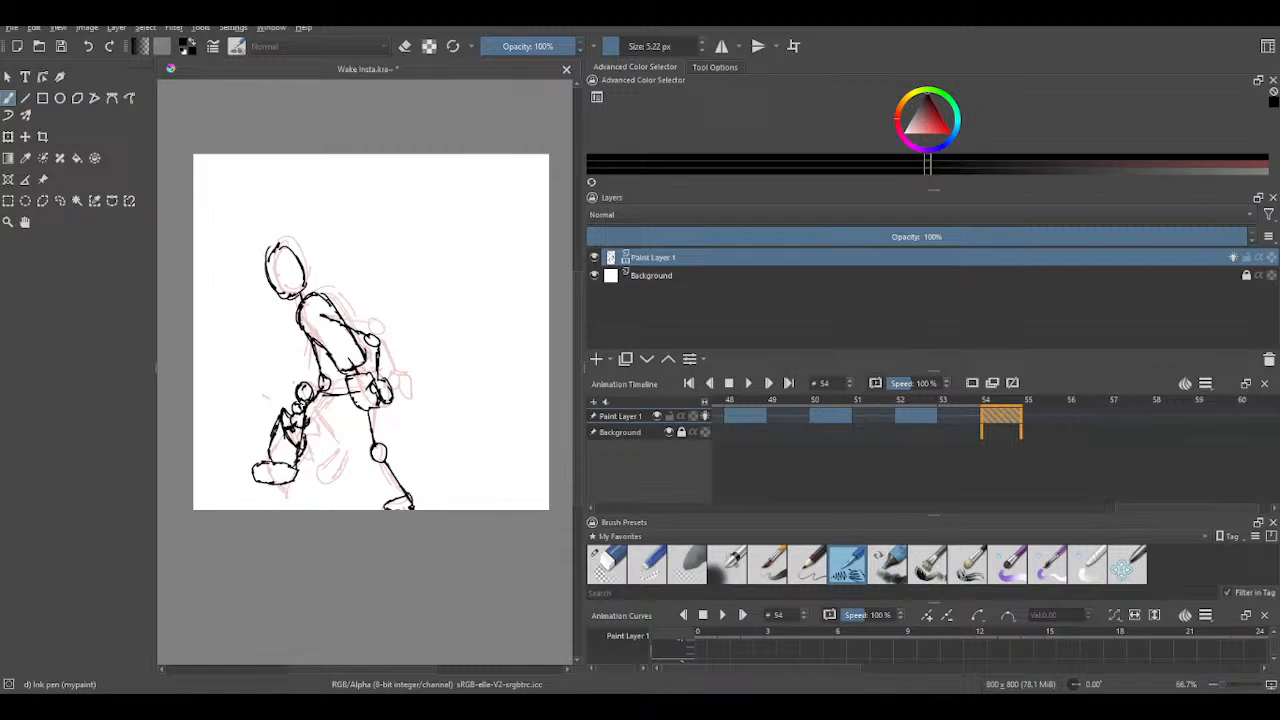
- Add a blank keyframe to Paint Layer 1 at frame 56
{"action": "key", "text": "space"}
{"action": "left_click", "coordinate": [1084, 428]}
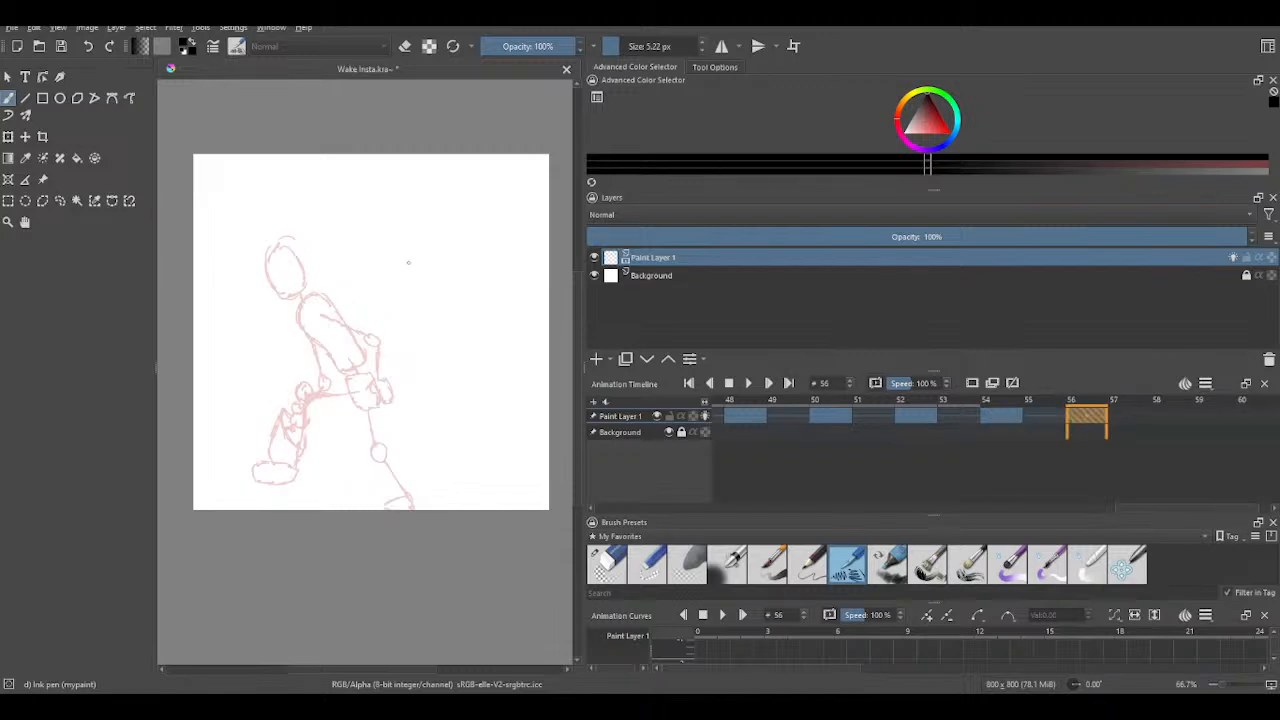
- Step back and forth between frames 48 and 55 to check how the figure's finished poses flow
{"action": "left_click", "coordinate": [962, 425]}
{"action": "key", "text": "Right"}
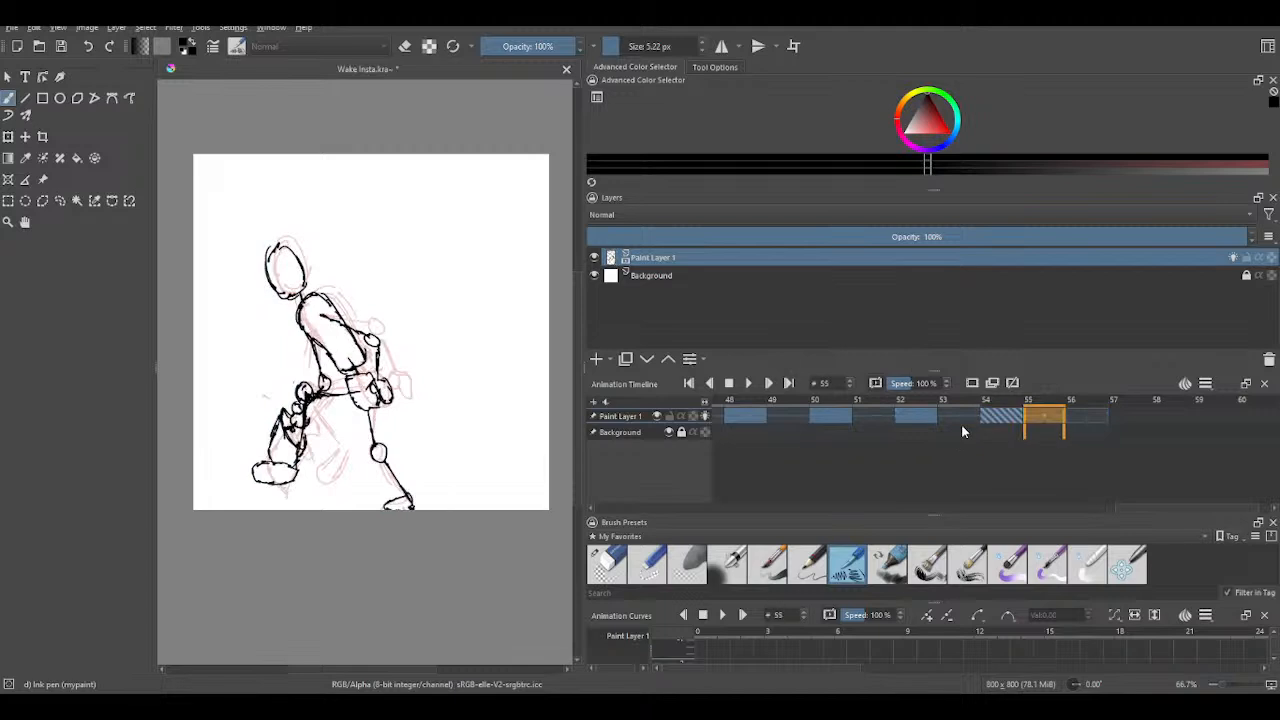
{"action": "key", "text": "Left"}
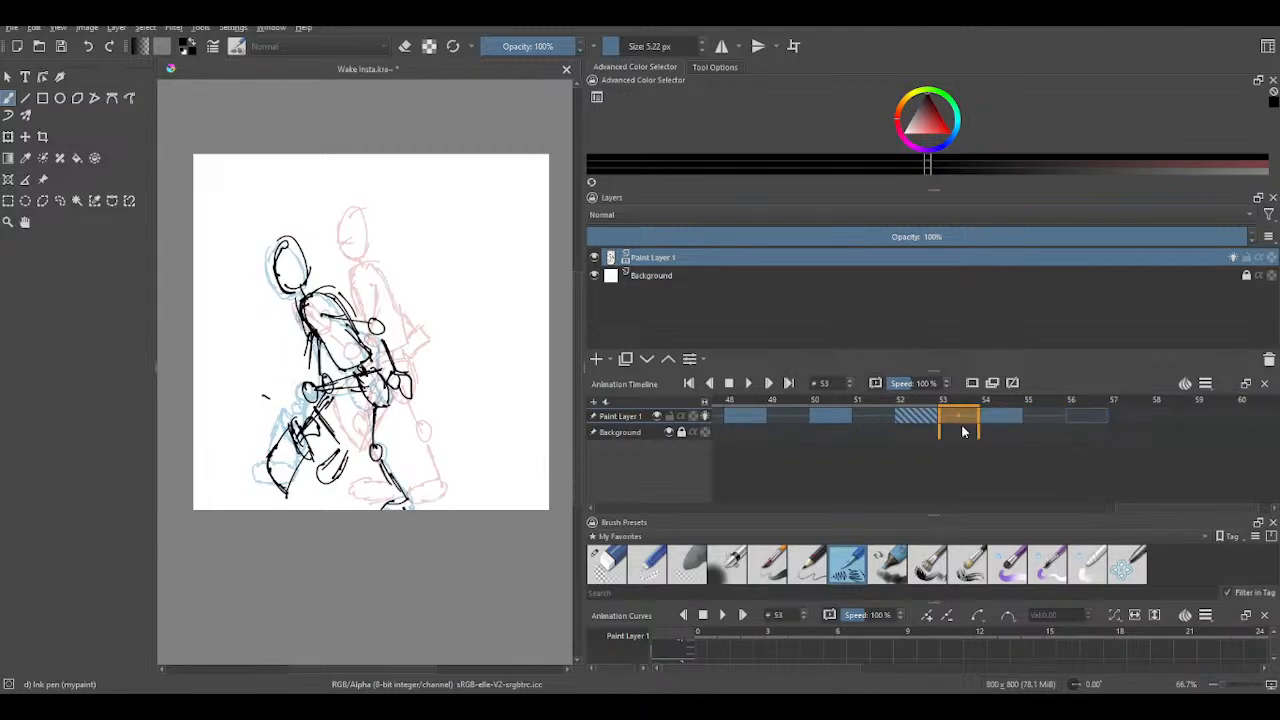
{"action": "key", "text": "Left"}
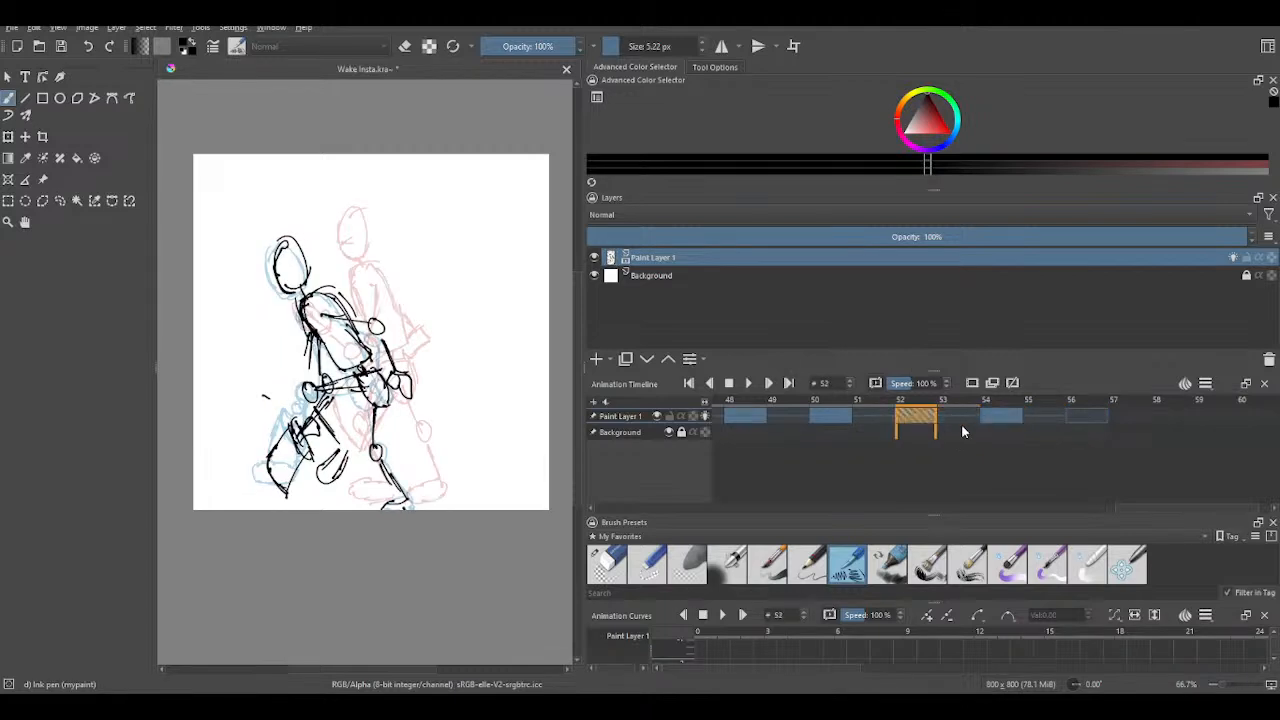
{"action": "key", "text": "Right"}
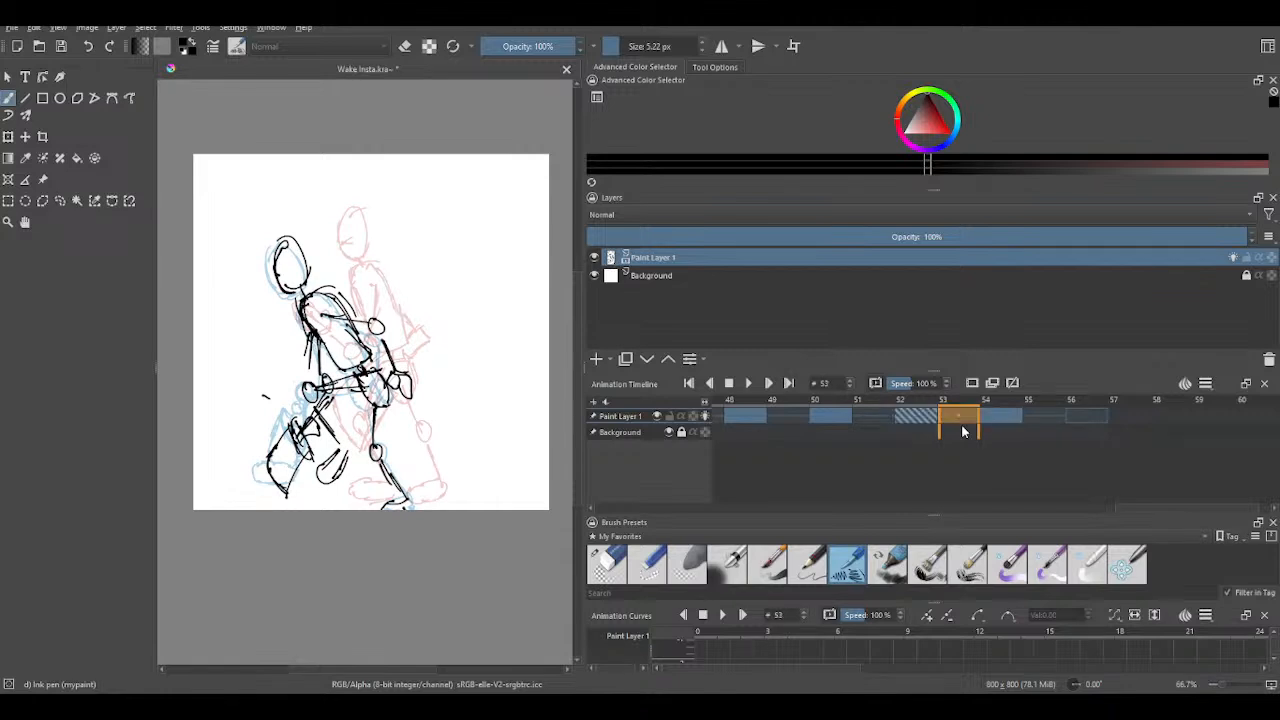
{"action": "key", "text": "Right"}
{"action": "key", "text": "Right"}
{"action": "key", "text": "Left"}
{"action": "key", "text": "Left"}
{"action": "key", "text": "Left"}
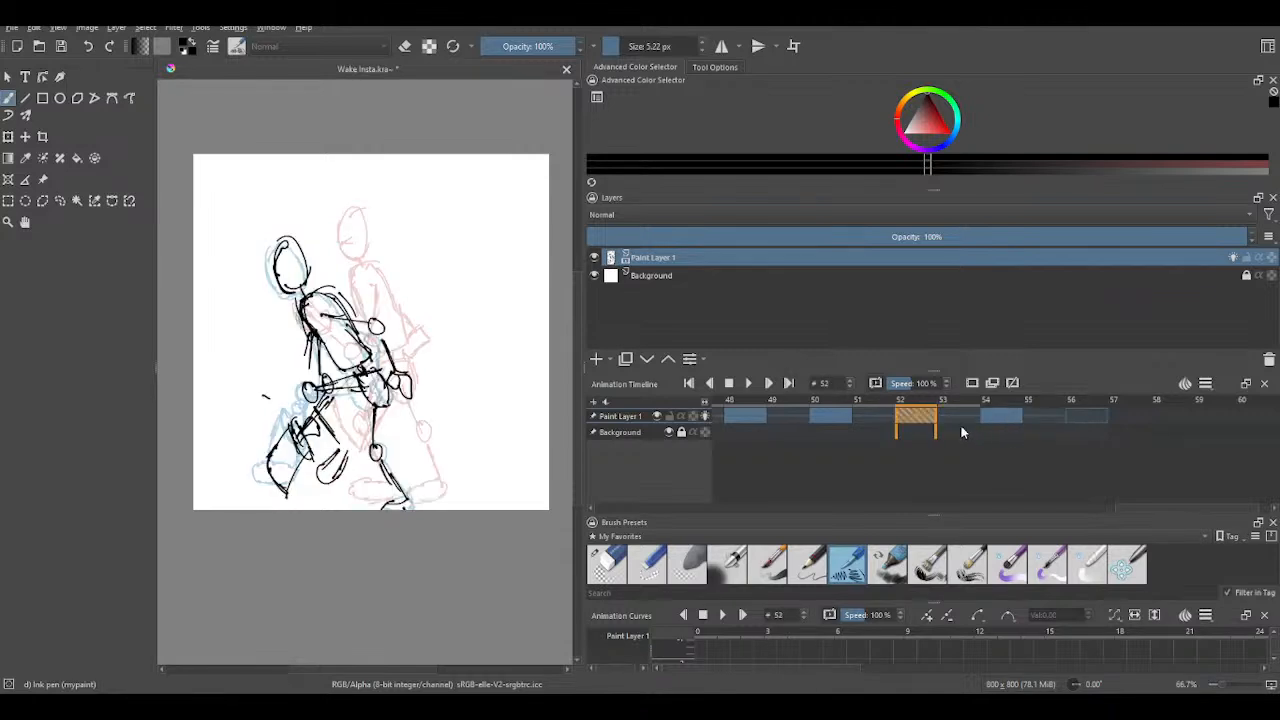
{"action": "key", "text": "Left"}
{"action": "key", "text": "Left"}
{"action": "key", "text": "Left"}
{"action": "key", "text": "Left"}
{"action": "key", "text": "Right"}
{"action": "key", "text": "Right"}
{"action": "key", "text": "Right"}
{"action": "key", "text": "Right"}
{"action": "key", "text": "Right"}
{"action": "key", "text": "Right"}
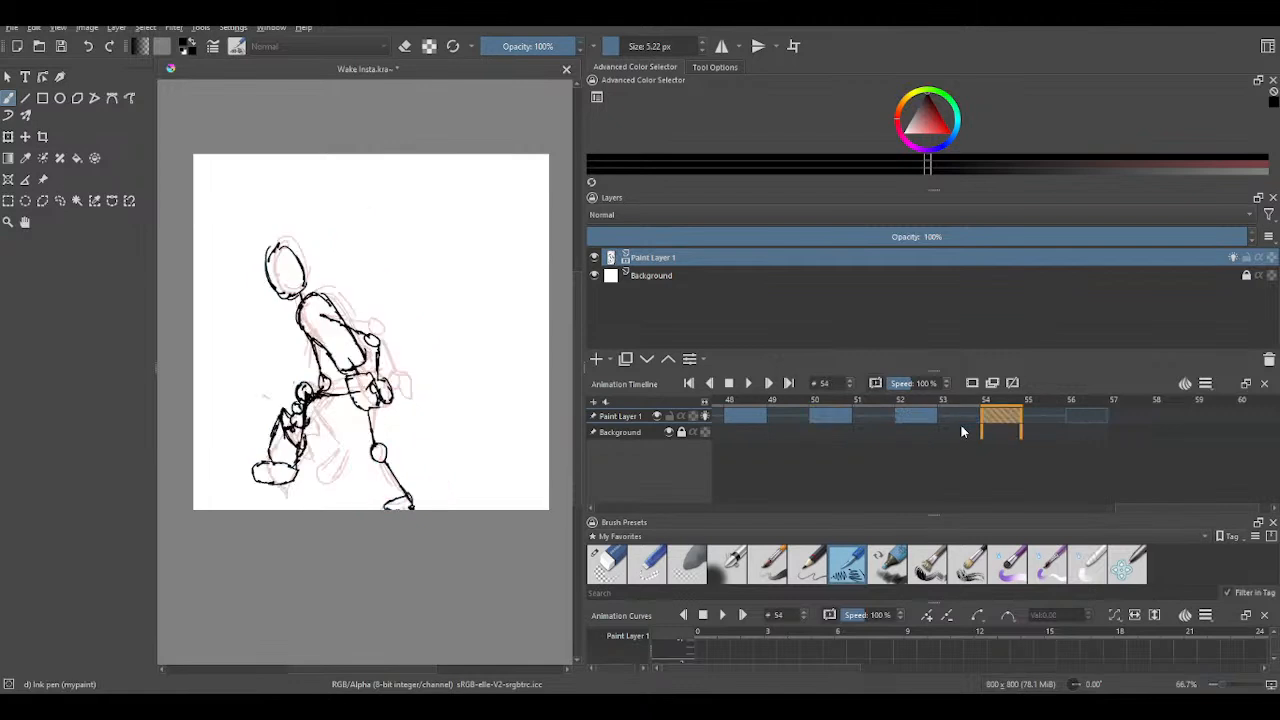
{"action": "key", "text": "Left"}
{"action": "key", "text": "Right"}
{"action": "key", "text": "Right"}
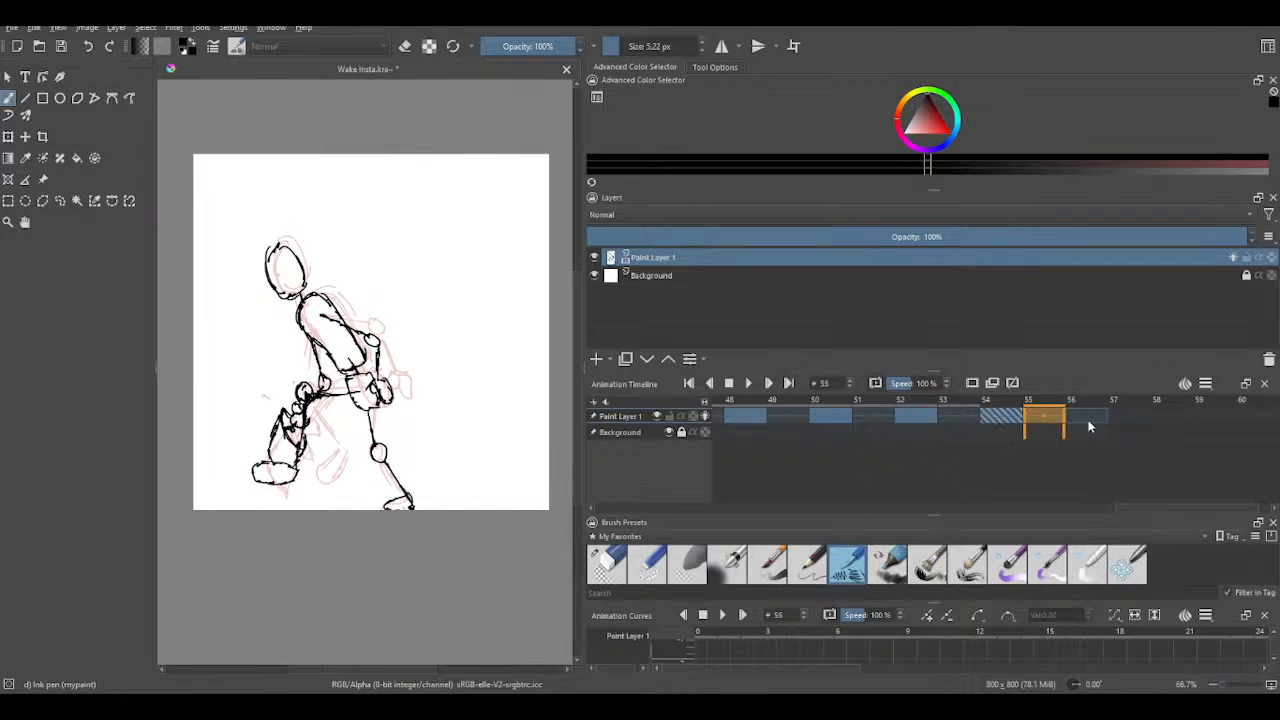
- Sketch the front foot, shin, knee and thigh on frame 56, with the foot lower than in the onion-skinned pose
{"action": "key", "text": "Right"}
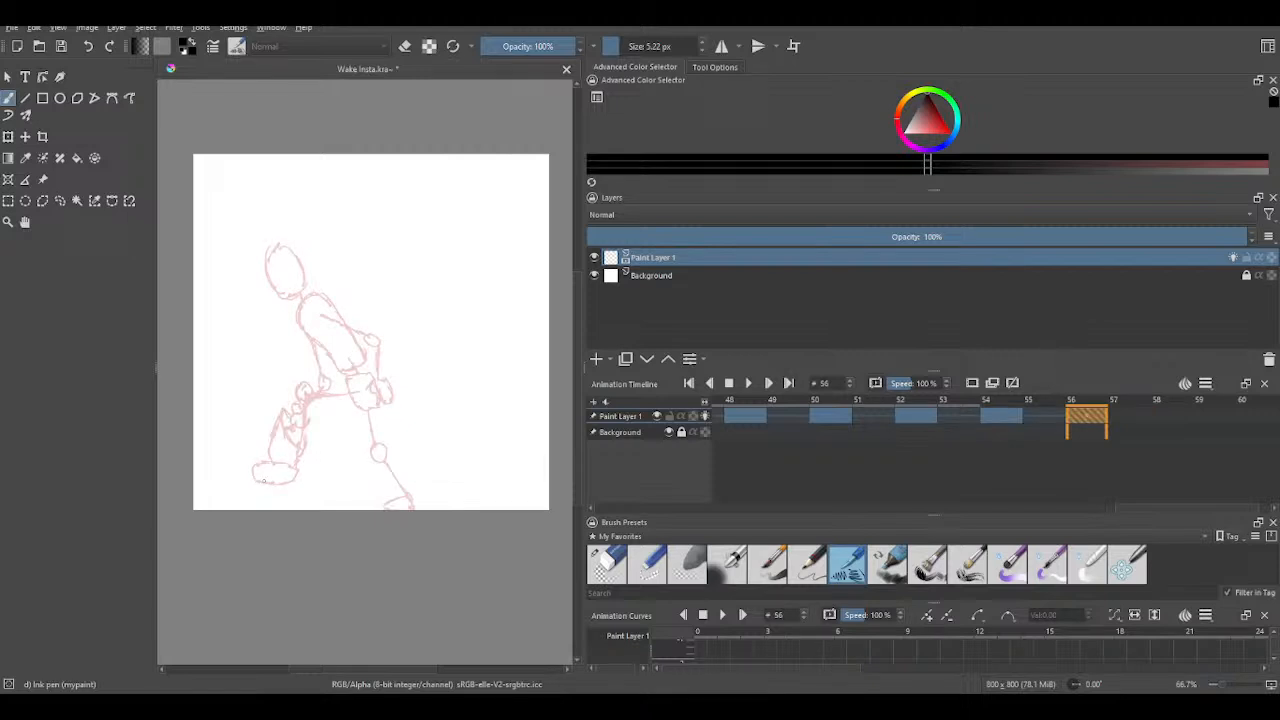
{"action": "mouse_move", "coordinate": [256, 488]}
{"action": "left_mouse_down"}
{"action": "mouse_move", "coordinate": [289, 490]}
{"action": "mouse_move", "coordinate": [265, 476]}
{"action": "mouse_move", "coordinate": [288, 488]}
{"action": "mouse_move", "coordinate": [260, 482]}
{"action": "left_mouse_up"}
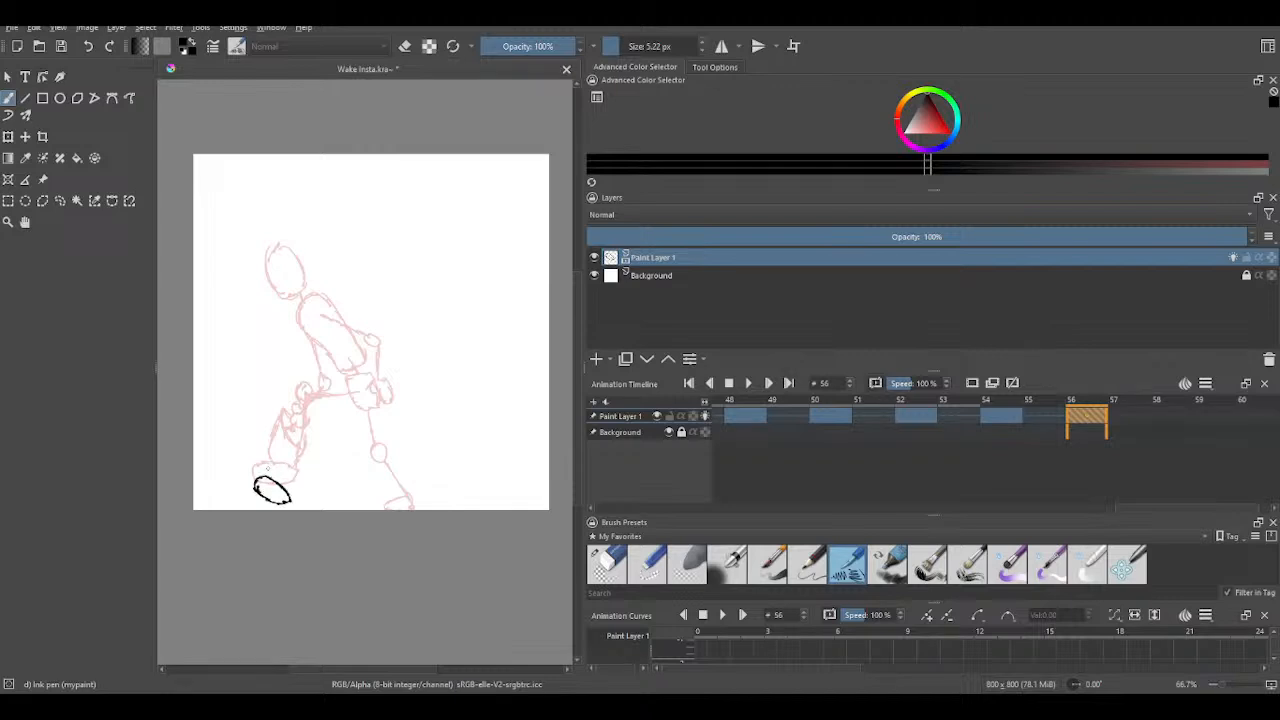
{"action": "mouse_move", "coordinate": [289, 500]}
{"action": "left_mouse_down"}
{"action": "mouse_move", "coordinate": [297, 418]}
{"action": "mouse_move", "coordinate": [298, 432]}
{"action": "mouse_move", "coordinate": [362, 390]}
{"action": "left_mouse_up"}
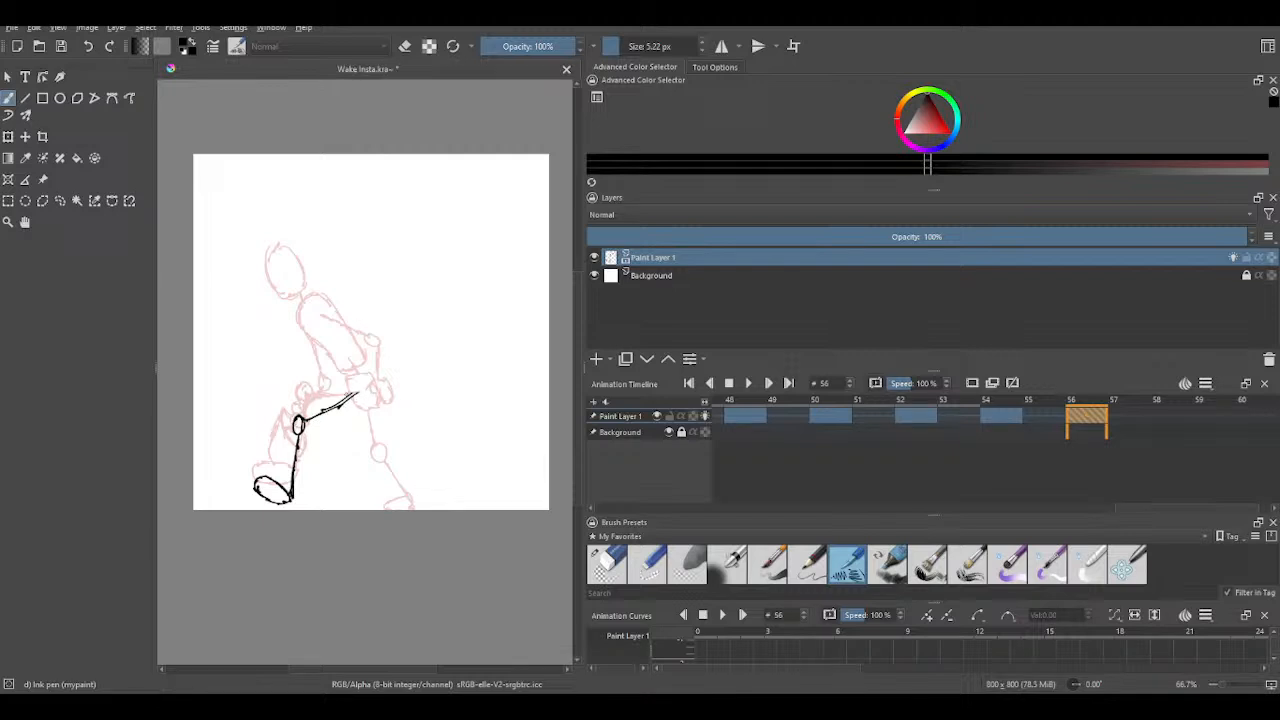
- Sketch the pelvis, the leaning torso and the near arm bent toward the waist on frame 56
{"action": "mouse_move", "coordinate": [344, 382]}
{"action": "left_mouse_down"}
{"action": "mouse_move", "coordinate": [369, 402]}
{"action": "mouse_move", "coordinate": [365, 376]}
{"action": "mouse_move", "coordinate": [353, 386]}
{"action": "mouse_move", "coordinate": [365, 377]}
{"action": "mouse_move", "coordinate": [348, 372]}
{"action": "mouse_move", "coordinate": [356, 346]}
{"action": "mouse_move", "coordinate": [329, 364]}
{"action": "mouse_move", "coordinate": [303, 306]}
{"action": "mouse_move", "coordinate": [325, 301]}
{"action": "mouse_move", "coordinate": [345, 335]}
{"action": "left_mouse_up"}
{"action": "left_click_drag", "start_coordinate": [347, 338], "coordinate": [323, 302]}
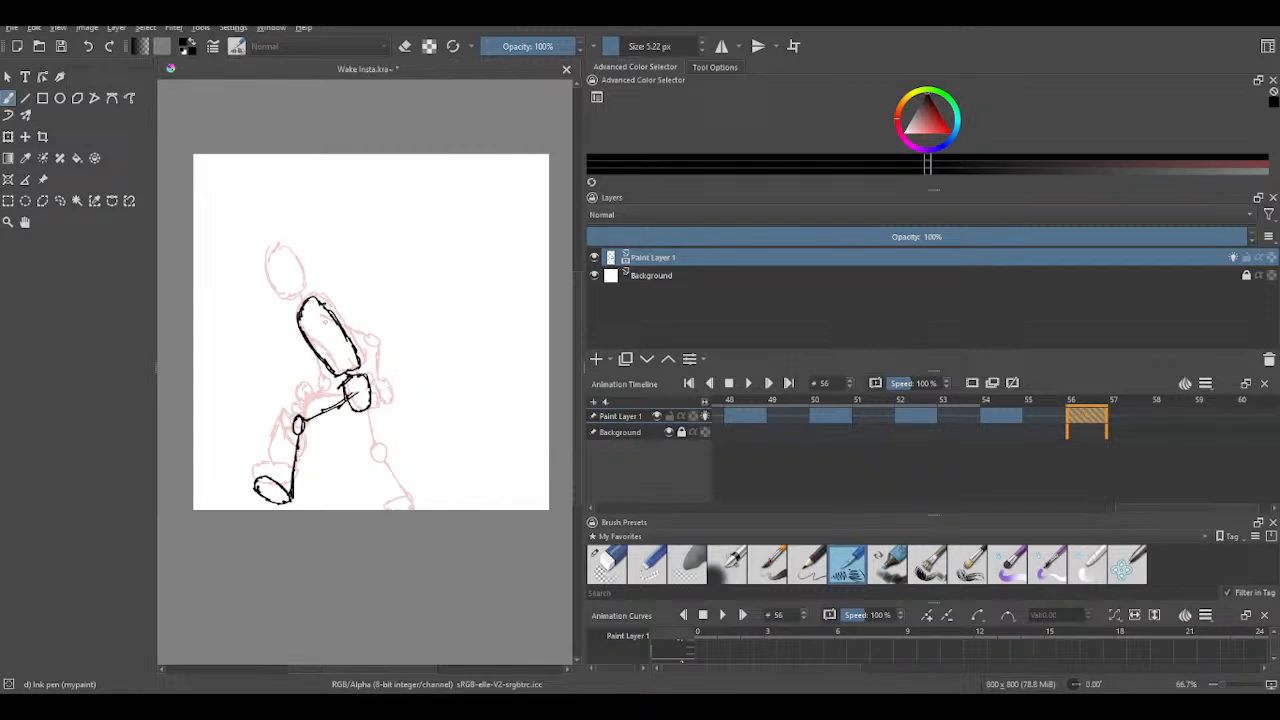
{"action": "mouse_move", "coordinate": [320, 320]}
{"action": "left_mouse_down"}
{"action": "mouse_move", "coordinate": [345, 363]}
{"action": "mouse_move", "coordinate": [358, 352]}
{"action": "mouse_move", "coordinate": [342, 403]}
{"action": "left_mouse_up"}
{"action": "mouse_move", "coordinate": [341, 389]}
{"action": "left_mouse_down"}
{"action": "mouse_move", "coordinate": [337, 403]}
{"action": "mouse_move", "coordinate": [334, 391]}
{"action": "left_mouse_up"}
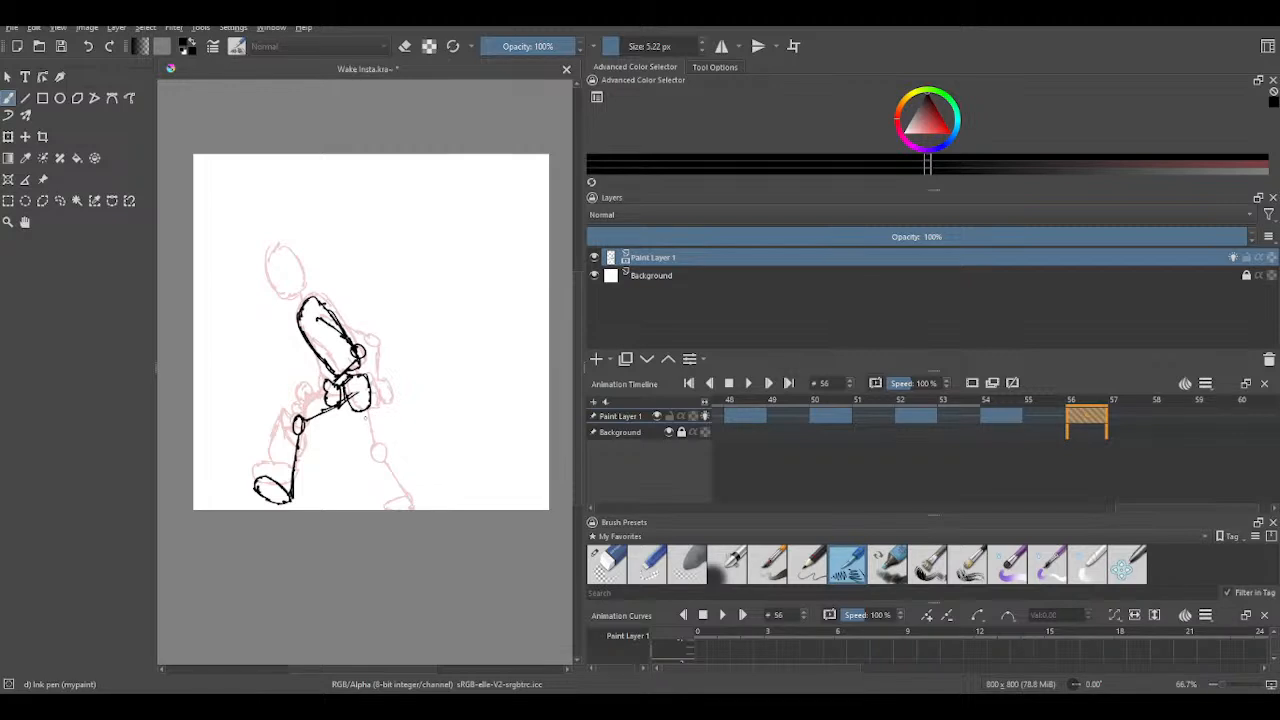
- Sketch the rear leg on frame 56 with its thigh, round knee, shin and foot, using the Ink pen preset
{"action": "key", "text": "e"}
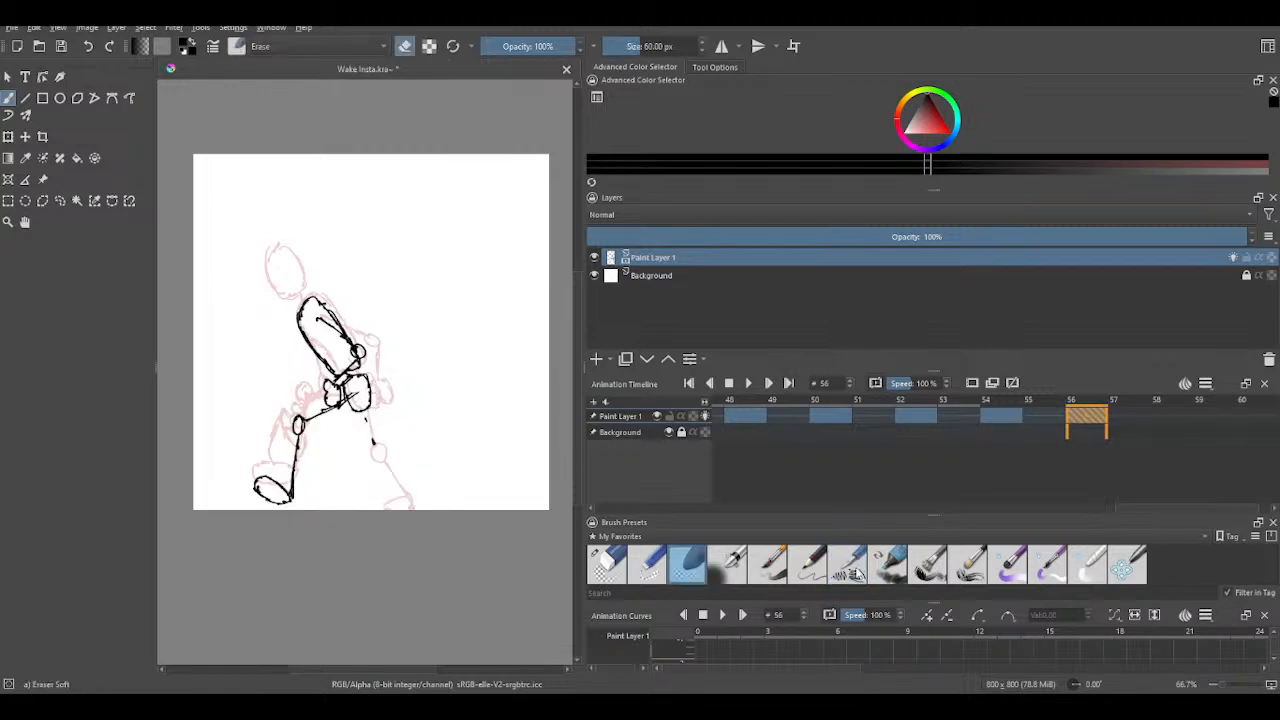
{"action": "left_click", "coordinate": [862, 572]}
{"action": "mouse_move", "coordinate": [367, 423]}
{"action": "left_mouse_down"}
{"action": "mouse_move", "coordinate": [375, 442]}
{"action": "mouse_move", "coordinate": [366, 424]}
{"action": "left_mouse_up"}
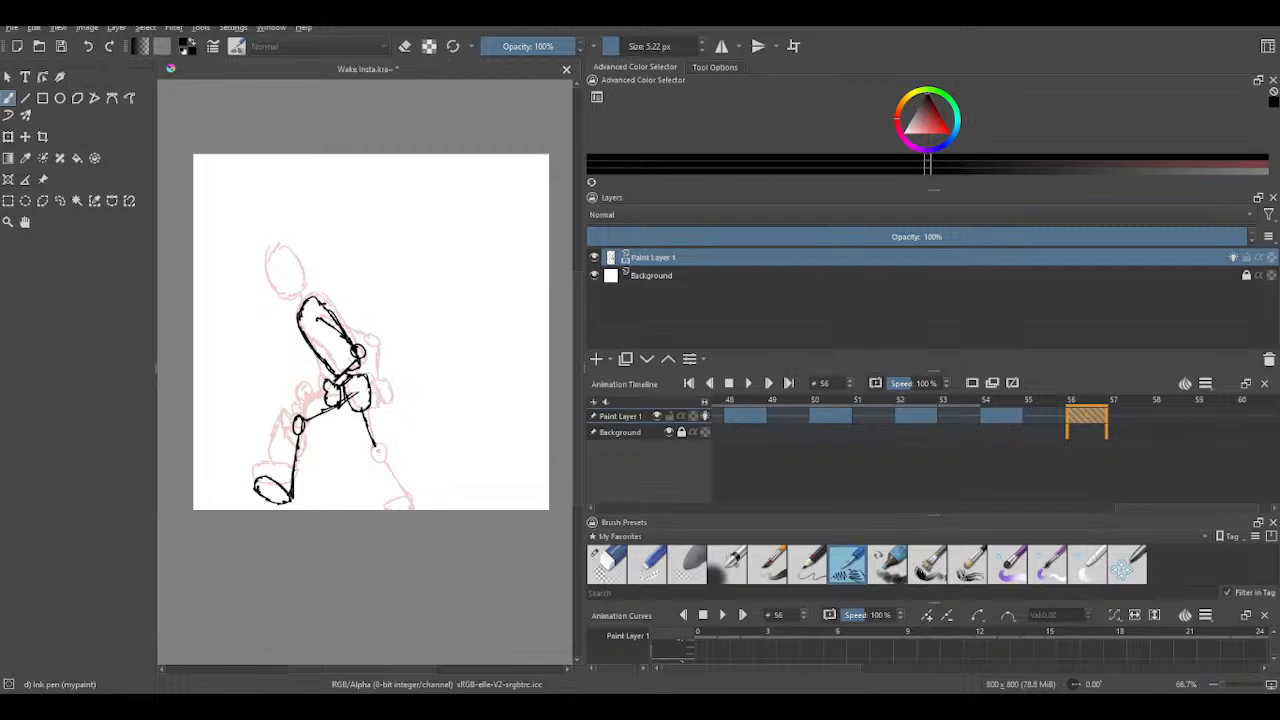
{"action": "mouse_move", "coordinate": [378, 443]}
{"action": "left_mouse_down"}
{"action": "mouse_move", "coordinate": [373, 458]}
{"action": "mouse_move", "coordinate": [384, 450]}
{"action": "left_mouse_up"}
{"action": "left_click", "coordinate": [88, 46]}
{"action": "mouse_move", "coordinate": [378, 444]}
{"action": "left_mouse_down"}
{"action": "mouse_move", "coordinate": [370, 456]}
{"action": "mouse_move", "coordinate": [380, 446]}
{"action": "mouse_move", "coordinate": [406, 495]}
{"action": "mouse_move", "coordinate": [389, 508]}
{"action": "mouse_move", "coordinate": [414, 495]}
{"action": "mouse_move", "coordinate": [399, 505]}
{"action": "left_mouse_up"}
- Erase the stray lines inside the near elbow circle, and sketch the far forearm, hand and held object on frame 56
{"action": "left_click", "coordinate": [608, 566]}
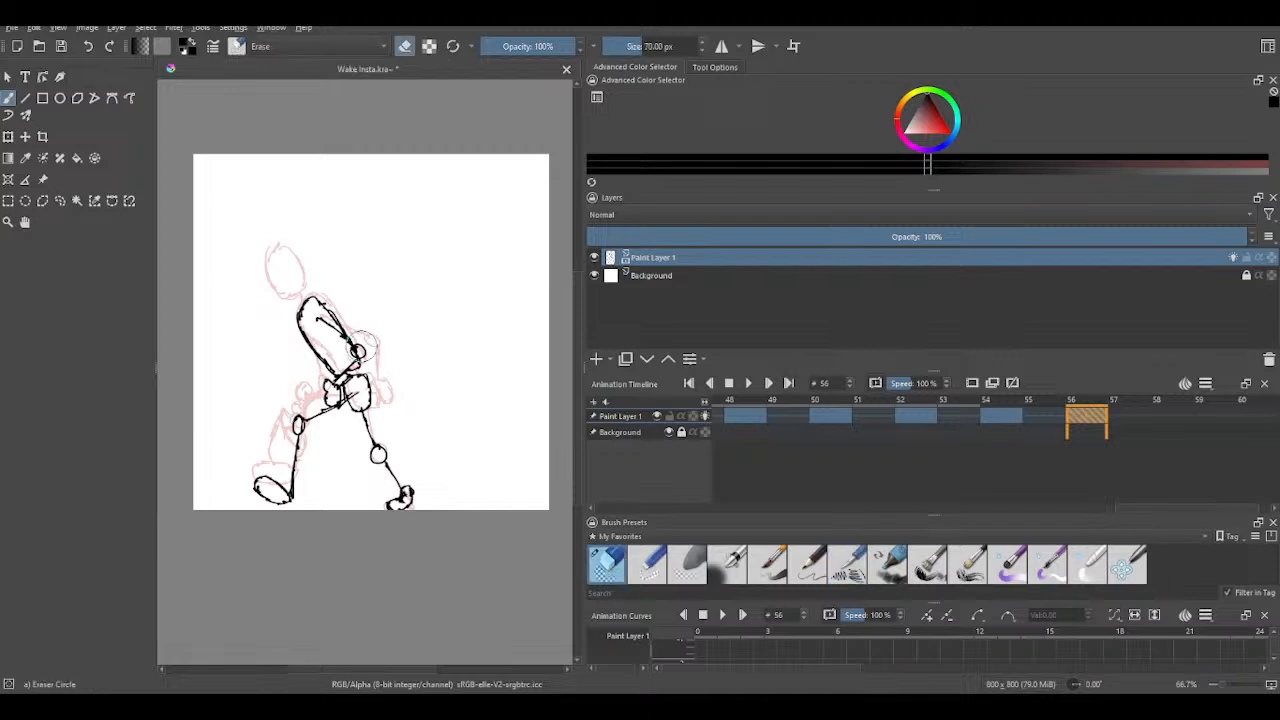
{"action": "left_click_drag", "start_coordinate": [363, 345], "coordinate": [358, 352]}
{"action": "left_click", "coordinate": [846, 566]}
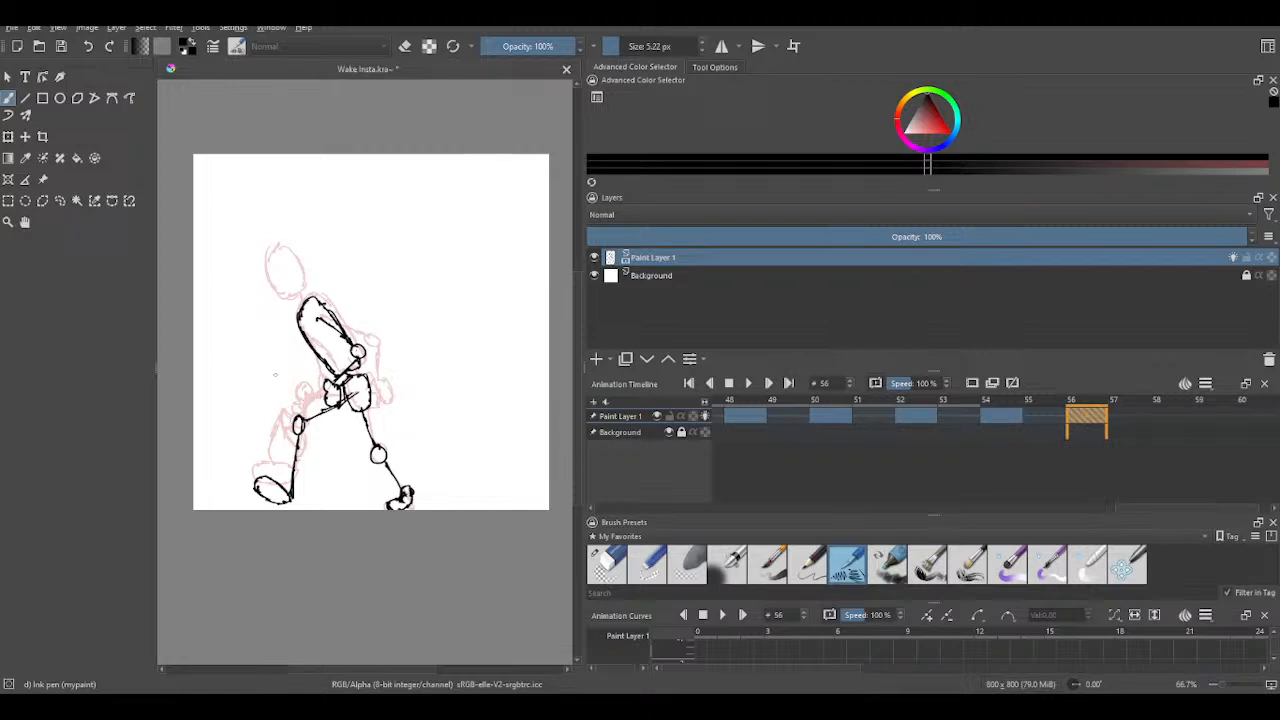
{"action": "mouse_move", "coordinate": [274, 370]}
{"action": "left_mouse_down"}
{"action": "mouse_move", "coordinate": [289, 409]}
{"action": "mouse_move", "coordinate": [292, 386]}
{"action": "mouse_move", "coordinate": [274, 368]}
{"action": "mouse_move", "coordinate": [287, 364]}
{"action": "mouse_move", "coordinate": [292, 380]}
{"action": "left_mouse_up"}
{"action": "mouse_move", "coordinate": [280, 369]}
{"action": "left_mouse_down"}
{"action": "mouse_move", "coordinate": [289, 387]}
{"action": "mouse_move", "coordinate": [297, 374]}
{"action": "mouse_move", "coordinate": [326, 388]}
{"action": "mouse_move", "coordinate": [319, 355]}
{"action": "left_mouse_up"}
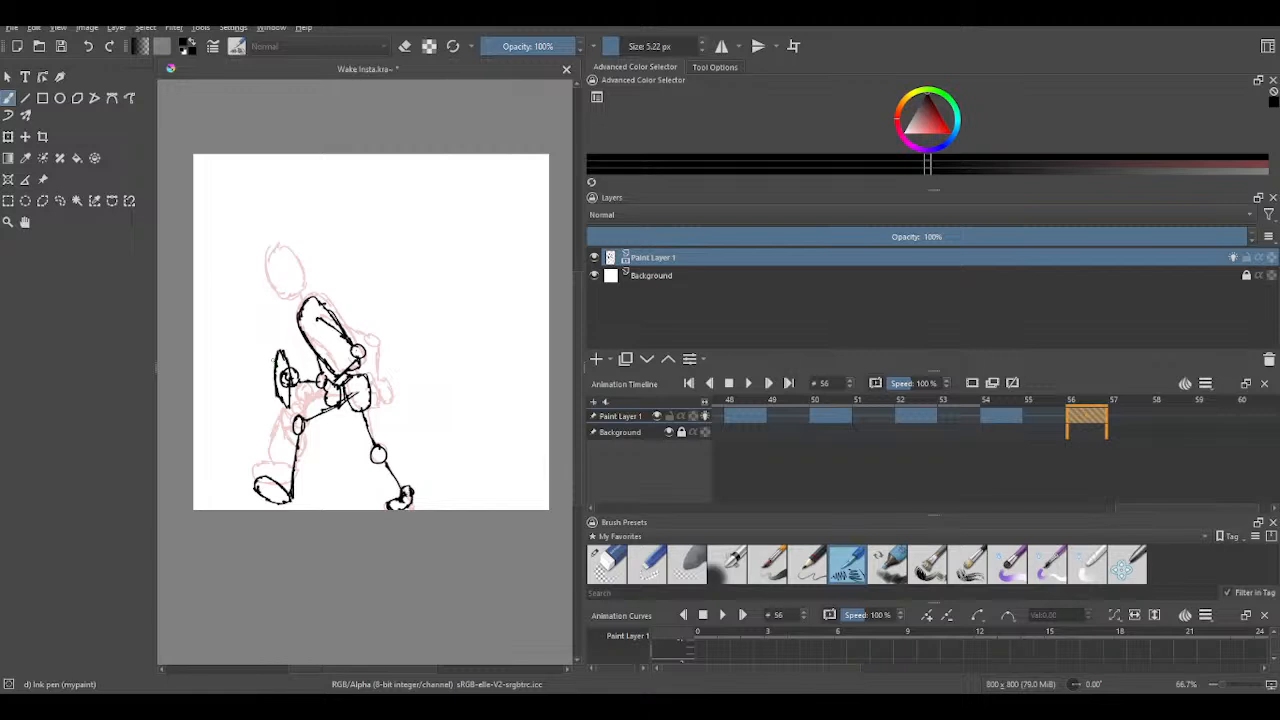
{"action": "mouse_move", "coordinate": [279, 350]}
{"action": "left_mouse_down"}
{"action": "mouse_move", "coordinate": [268, 394]}
{"action": "mouse_move", "coordinate": [292, 410]}
{"action": "left_mouse_up"}
- Sketch the neck and the forward-tilted oval head on frame 56, redoing the first neck stroke
{"action": "left_click_drag", "start_coordinate": [301, 293], "coordinate": [307, 304]}
{"action": "left_click", "coordinate": [90, 47]}
{"action": "mouse_move", "coordinate": [303, 288]}
{"action": "left_mouse_down"}
{"action": "mouse_move", "coordinate": [293, 264]}
{"action": "mouse_move", "coordinate": [284, 298]}
{"action": "mouse_move", "coordinate": [267, 280]}
{"action": "mouse_move", "coordinate": [272, 254]}
{"action": "mouse_move", "coordinate": [302, 280]}
{"action": "left_mouse_up"}
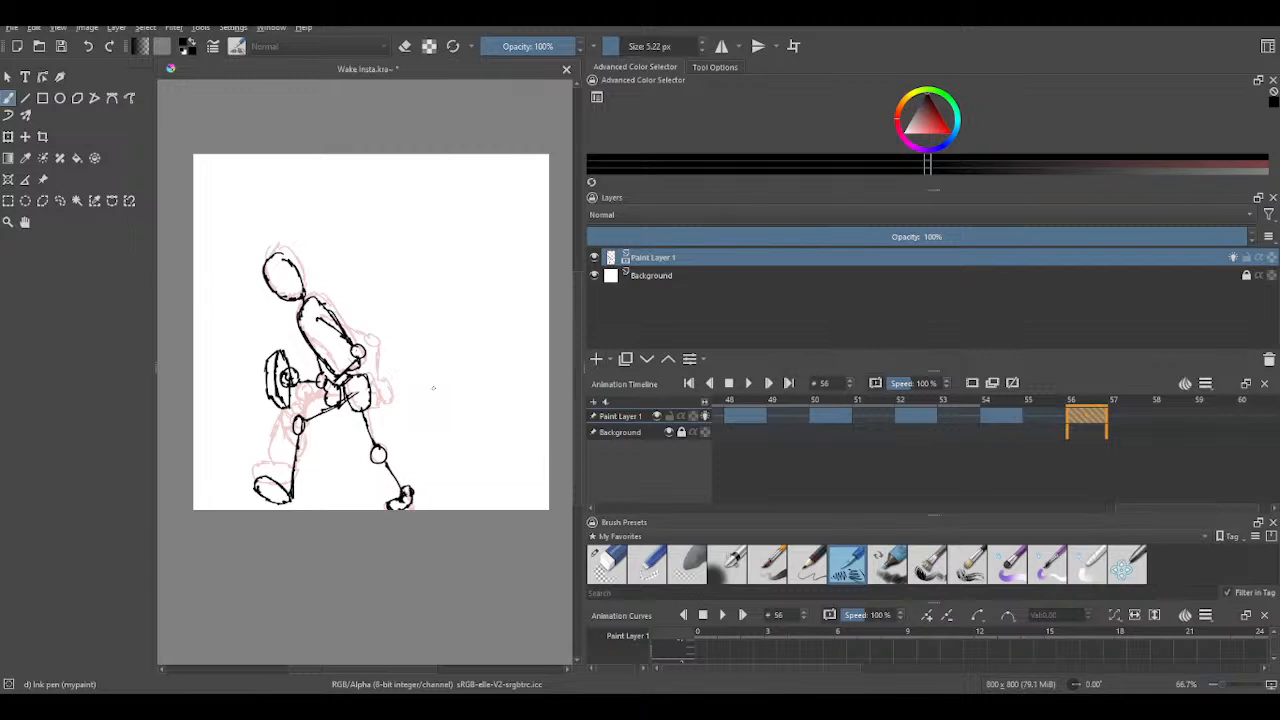
- Add a blank keyframe to Paint Layer 1 at frame 58
{"action": "left_click", "coordinate": [1167, 425]}
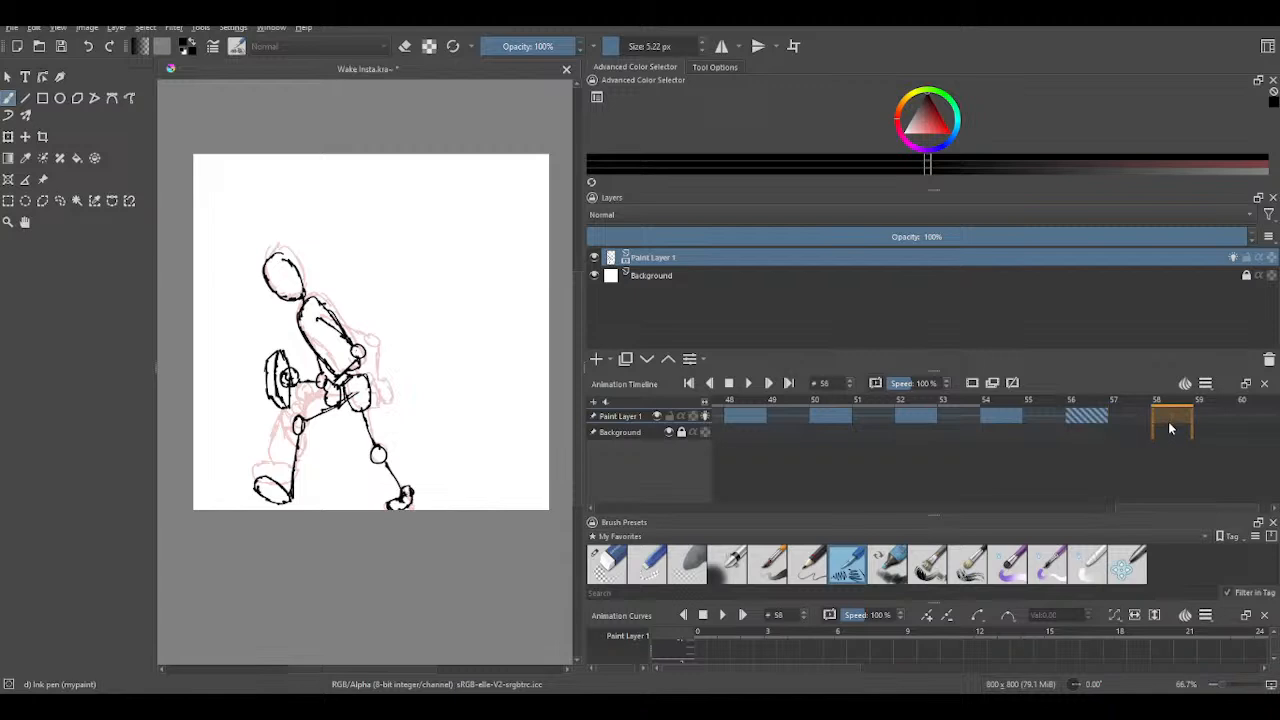
{"action": "right_click", "coordinate": [1169, 423]}
{"action": "left_click", "coordinate": [1230, 543]}
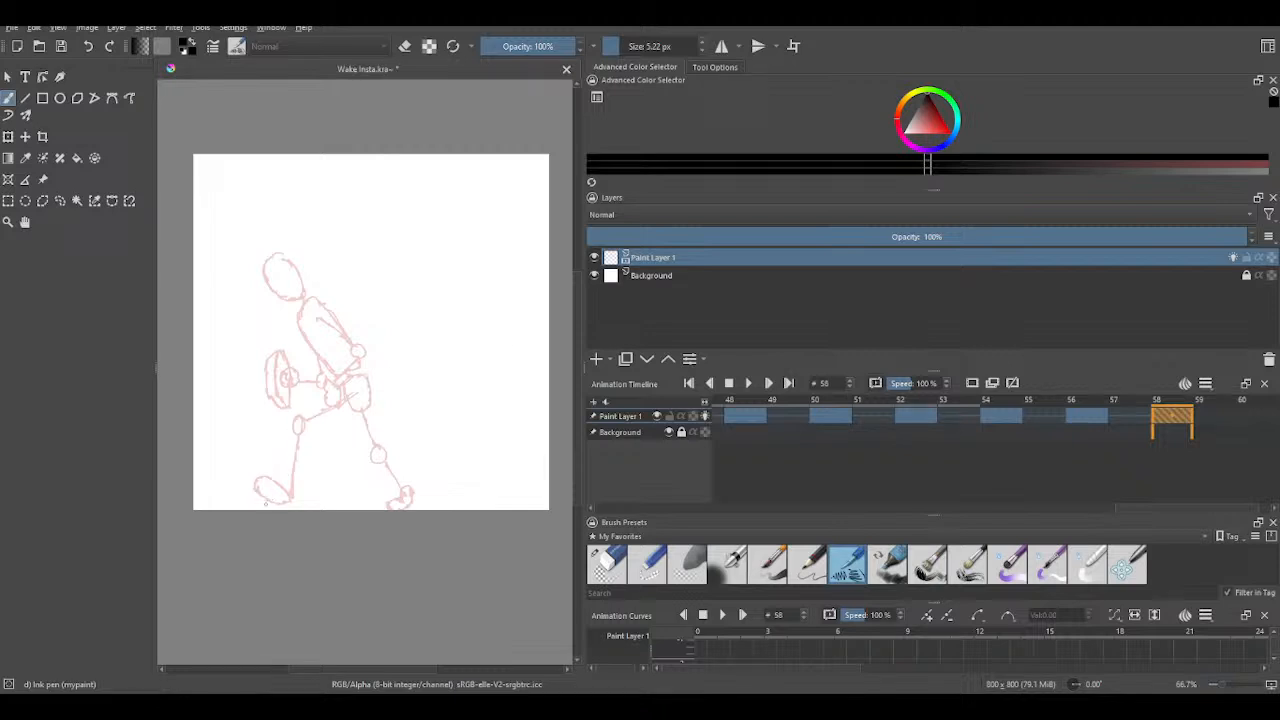
- Sketch the front foot with small impact marks, both legs with round knees, and the pelvis on frame 58
{"action": "mouse_move", "coordinate": [265, 503]}
{"action": "left_mouse_down"}
{"action": "mouse_move", "coordinate": [286, 504]}
{"action": "mouse_move", "coordinate": [249, 504]}
{"action": "mouse_move", "coordinate": [287, 474]}
{"action": "mouse_move", "coordinate": [289, 445]}
{"action": "mouse_move", "coordinate": [297, 490]}
{"action": "mouse_move", "coordinate": [277, 480]}
{"action": "left_mouse_up"}
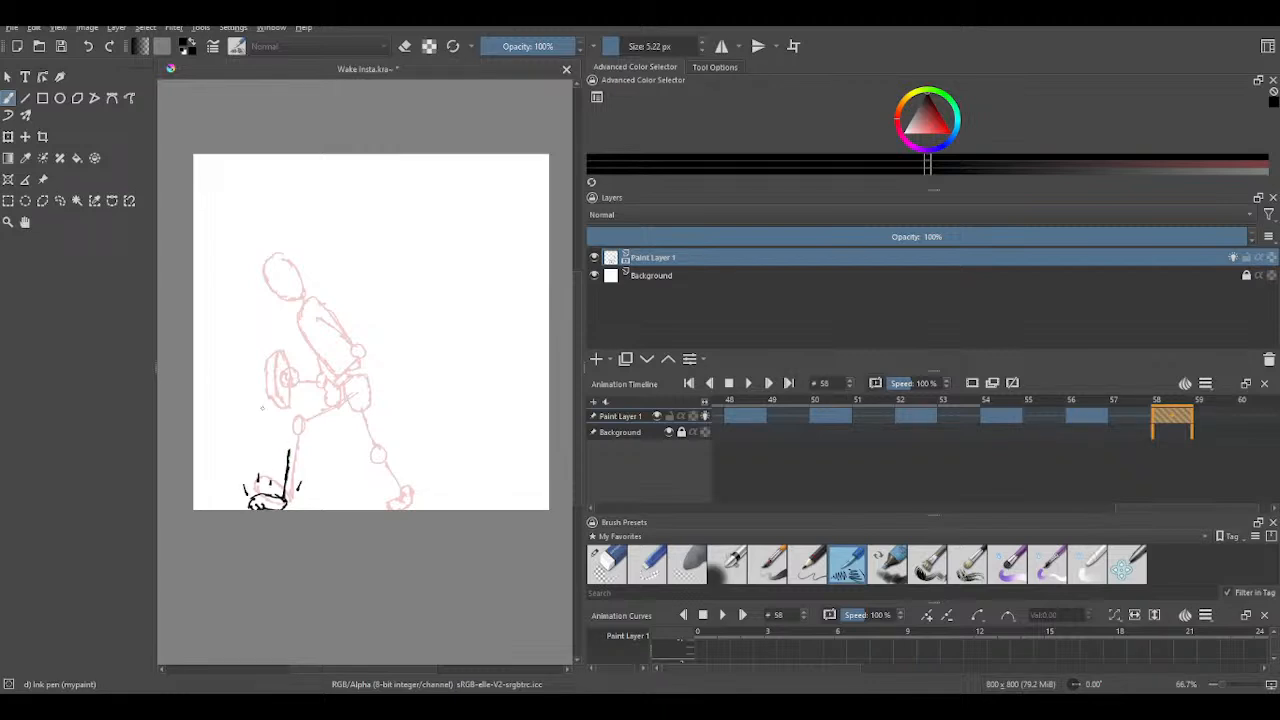
{"action": "left_click_drag", "start_coordinate": [290, 437], "coordinate": [314, 426]}
{"action": "mouse_move", "coordinate": [304, 432]}
{"action": "left_mouse_down"}
{"action": "mouse_move", "coordinate": [332, 401]}
{"action": "mouse_move", "coordinate": [336, 418]}
{"action": "mouse_move", "coordinate": [356, 412]}
{"action": "mouse_move", "coordinate": [357, 393]}
{"action": "mouse_move", "coordinate": [332, 397]}
{"action": "mouse_move", "coordinate": [350, 382]}
{"action": "mouse_move", "coordinate": [334, 409]}
{"action": "mouse_move", "coordinate": [355, 386]}
{"action": "mouse_move", "coordinate": [359, 415]}
{"action": "mouse_move", "coordinate": [335, 415]}
{"action": "left_mouse_up"}
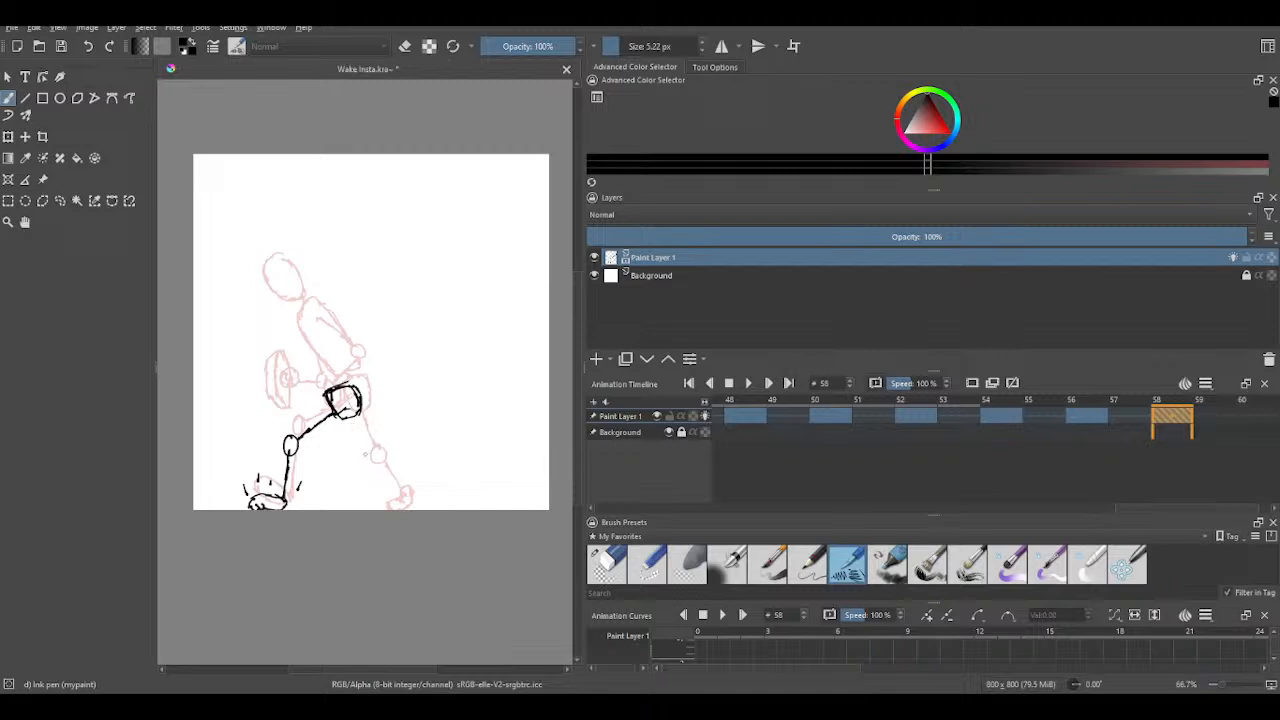
{"action": "mouse_move", "coordinate": [363, 453]}
{"action": "left_mouse_down"}
{"action": "mouse_move", "coordinate": [404, 490]}
{"action": "mouse_move", "coordinate": [395, 508]}
{"action": "mouse_move", "coordinate": [410, 506]}
{"action": "mouse_move", "coordinate": [401, 481]}
{"action": "left_mouse_up"}
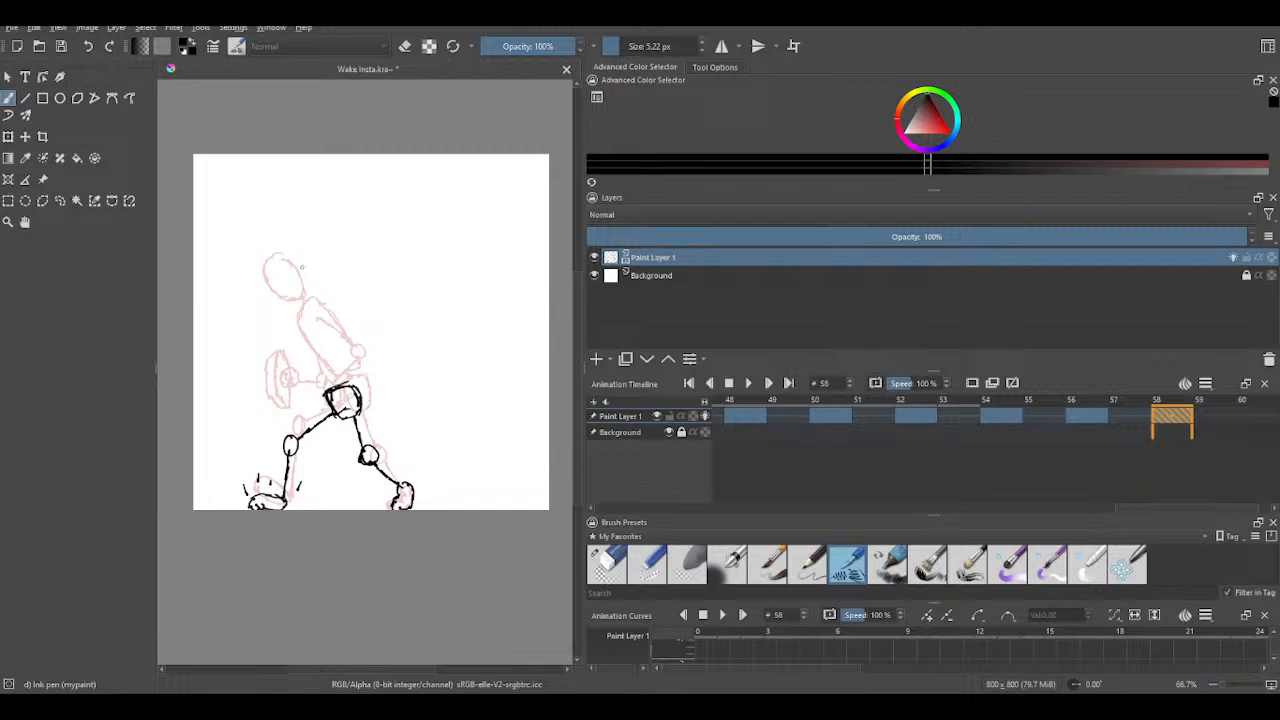
- Sketch the forward-leaning torso outline on frame 58, undoing the first attempt and redrawing it above the pelvis
{"action": "mouse_move", "coordinate": [337, 375]}
{"action": "left_mouse_down"}
{"action": "mouse_move", "coordinate": [341, 387]}
{"action": "mouse_move", "coordinate": [325, 313]}
{"action": "mouse_move", "coordinate": [334, 330]}
{"action": "left_mouse_up"}
{"action": "left_click", "coordinate": [89, 46]}
{"action": "left_click", "coordinate": [89, 46]}
{"action": "left_click", "coordinate": [89, 46]}
{"action": "left_click_drag", "start_coordinate": [348, 366], "coordinate": [309, 305]}
{"action": "mouse_move", "coordinate": [300, 312]}
{"action": "left_mouse_down"}
{"action": "mouse_move", "coordinate": [295, 342]}
{"action": "mouse_move", "coordinate": [326, 382]}
{"action": "left_mouse_up"}
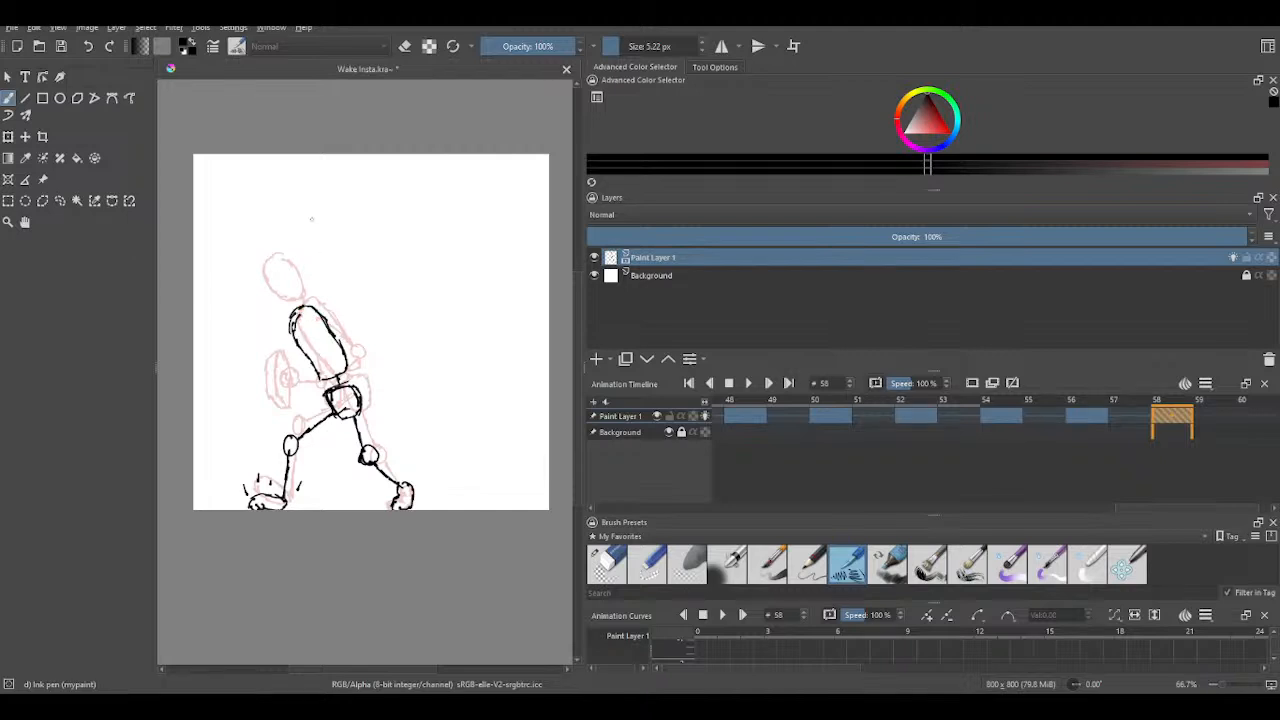
- Sketch the near arm with its round elbow, forearm and hand on frame 58, undoing the first attempt
{"action": "mouse_move", "coordinate": [306, 322]}
{"action": "left_mouse_down"}
{"action": "mouse_move", "coordinate": [342, 350]}
{"action": "mouse_move", "coordinate": [322, 390]}
{"action": "left_mouse_up"}
{"action": "left_click", "coordinate": [89, 46]}
{"action": "left_click", "coordinate": [89, 46]}
{"action": "left_click", "coordinate": [88, 46]}
{"action": "left_click", "coordinate": [89, 47]}
{"action": "left_click", "coordinate": [89, 47]}
{"action": "left_click", "coordinate": [89, 48]}
{"action": "mouse_move", "coordinate": [327, 351]}
{"action": "left_mouse_down"}
{"action": "mouse_move", "coordinate": [299, 398]}
{"action": "mouse_move", "coordinate": [306, 412]}
{"action": "left_mouse_up"}
- Sketch the raised object in front of the chest and the far forearm on frame 58, redoing the forearm stroke
{"action": "mouse_move", "coordinate": [276, 330]}
{"action": "left_mouse_down"}
{"action": "mouse_move", "coordinate": [273, 372]}
{"action": "mouse_move", "coordinate": [274, 330]}
{"action": "mouse_move", "coordinate": [285, 344]}
{"action": "left_mouse_up"}
{"action": "left_click_drag", "start_coordinate": [292, 330], "coordinate": [271, 364]}
{"action": "mouse_move", "coordinate": [280, 322]}
{"action": "left_mouse_down"}
{"action": "mouse_move", "coordinate": [272, 356]}
{"action": "mouse_move", "coordinate": [290, 360]}
{"action": "mouse_move", "coordinate": [268, 360]}
{"action": "left_mouse_up"}
{"action": "mouse_move", "coordinate": [285, 301]}
{"action": "left_mouse_down"}
{"action": "mouse_move", "coordinate": [258, 318]}
{"action": "mouse_move", "coordinate": [273, 298]}
{"action": "left_mouse_up"}
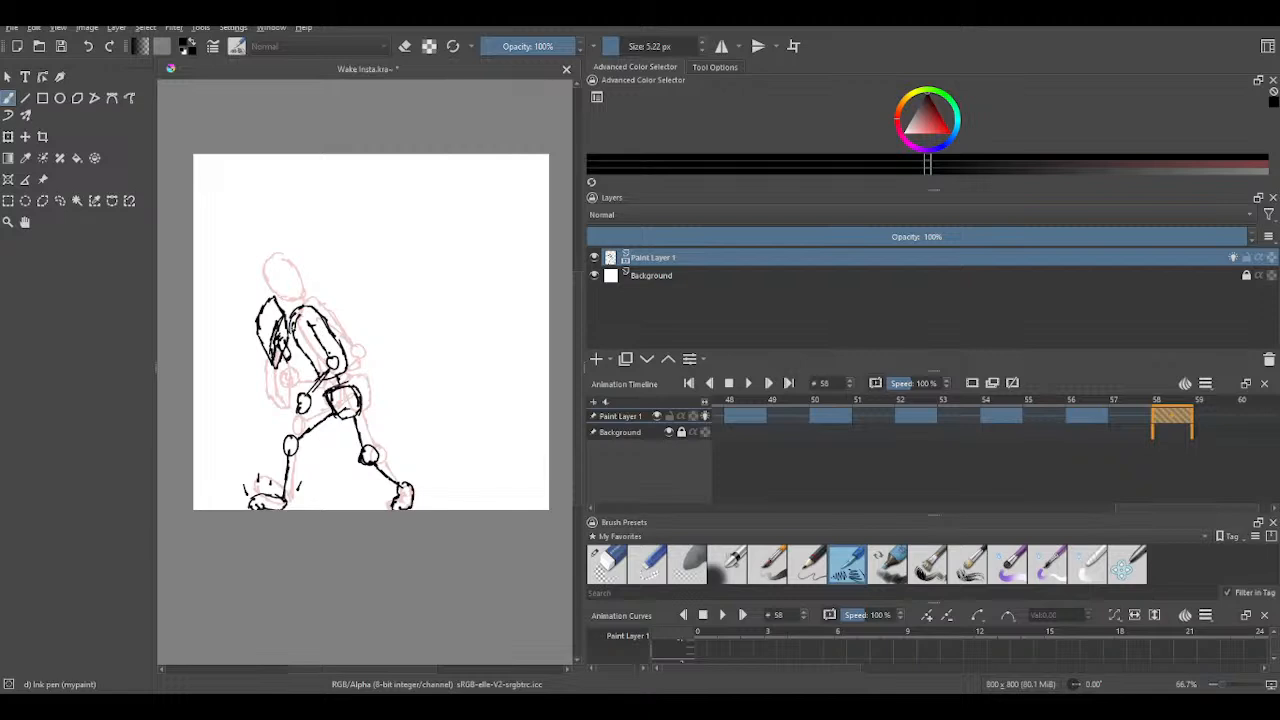
{"action": "mouse_move", "coordinate": [283, 362]}
{"action": "left_mouse_down"}
{"action": "mouse_move", "coordinate": [300, 348]}
{"action": "mouse_move", "coordinate": [287, 368]}
{"action": "mouse_move", "coordinate": [298, 358]}
{"action": "mouse_move", "coordinate": [313, 379]}
{"action": "left_mouse_up"}
{"action": "key", "text": "ctrl+z"}
{"action": "left_click_drag", "start_coordinate": [307, 371], "coordinate": [314, 379]}
- Sketch the neck and head on frame 58, erase the stray lines inside the head, and touch up the chest with the Ink pen
{"action": "mouse_move", "coordinate": [292, 301]}
{"action": "left_mouse_down"}
{"action": "mouse_move", "coordinate": [270, 284]}
{"action": "mouse_move", "coordinate": [273, 273]}
{"action": "mouse_move", "coordinate": [296, 289]}
{"action": "mouse_move", "coordinate": [294, 272]}
{"action": "left_mouse_up"}
{"action": "mouse_move", "coordinate": [284, 268]}
{"action": "left_mouse_down"}
{"action": "mouse_move", "coordinate": [272, 277]}
{"action": "mouse_move", "coordinate": [282, 270]}
{"action": "mouse_move", "coordinate": [279, 304]}
{"action": "mouse_move", "coordinate": [263, 297]}
{"action": "mouse_move", "coordinate": [263, 279]}
{"action": "mouse_move", "coordinate": [290, 270]}
{"action": "left_mouse_up"}
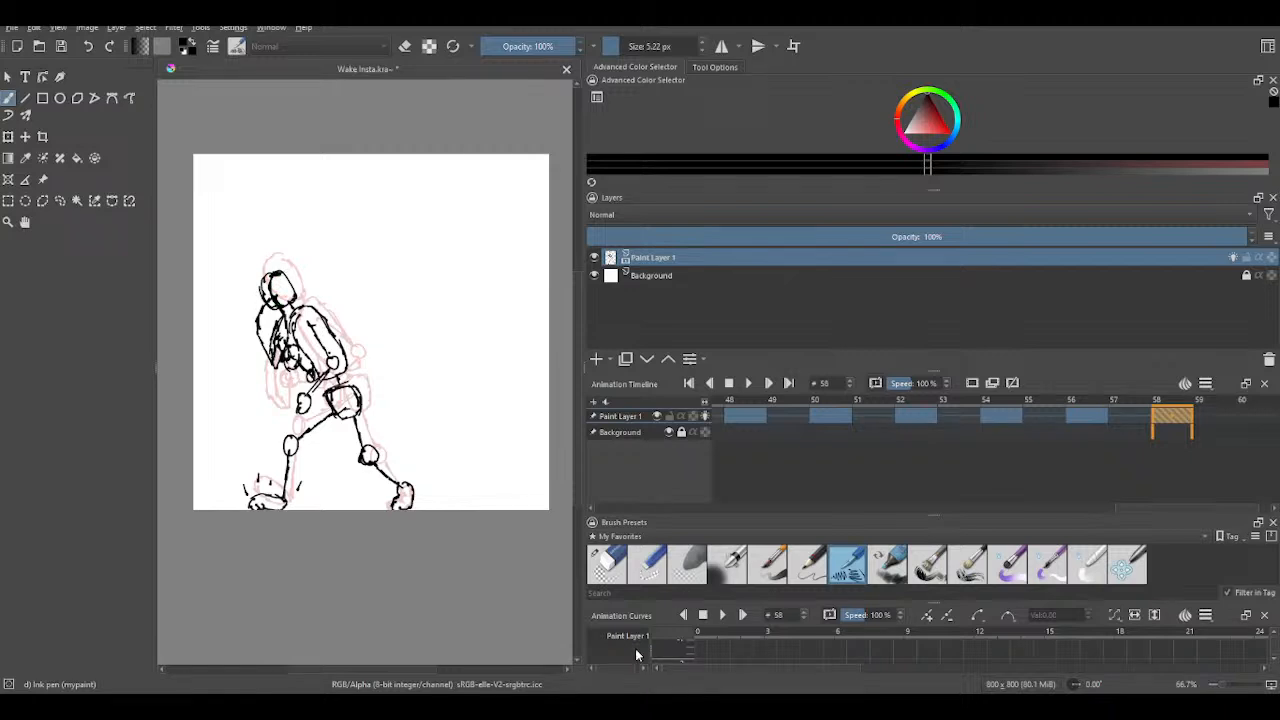
{"action": "left_click", "coordinate": [609, 566]}
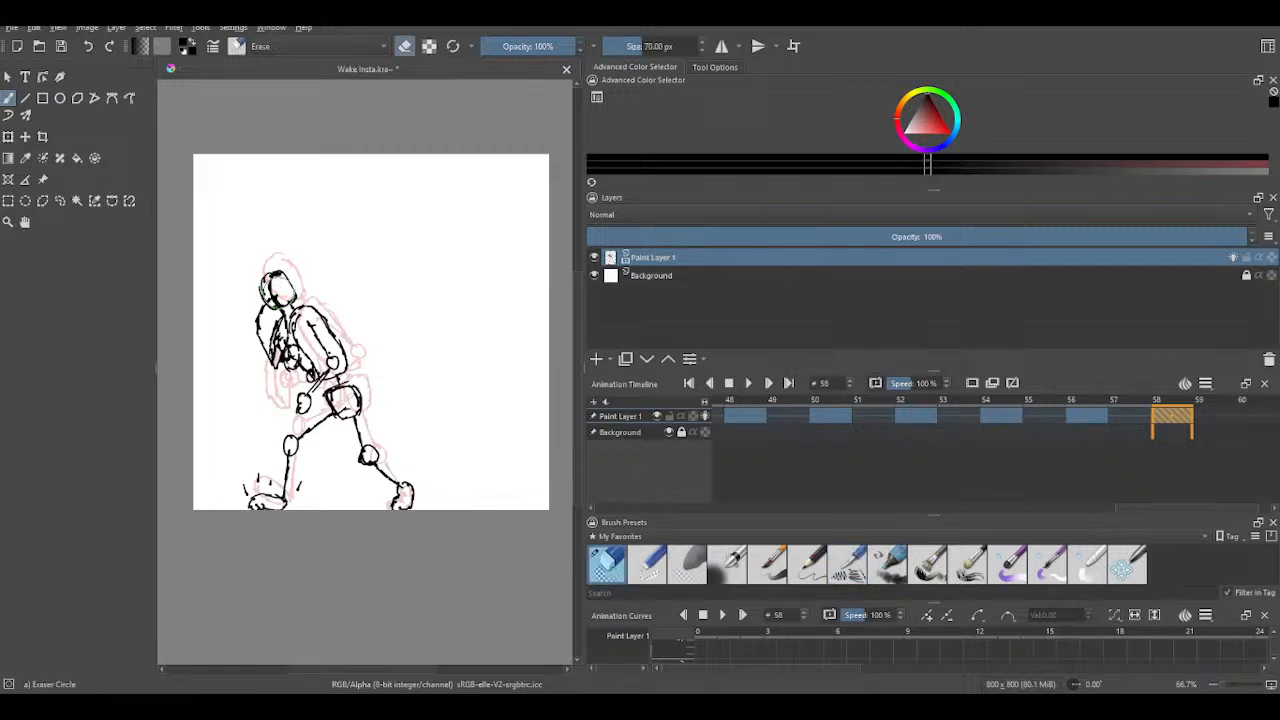
{"action": "mouse_move", "coordinate": [275, 292]}
{"action": "left_mouse_down"}
{"action": "mouse_move", "coordinate": [278, 303]}
{"action": "mouse_move", "coordinate": [270, 282]}
{"action": "left_mouse_up"}
{"action": "left_click", "coordinate": [850, 564]}
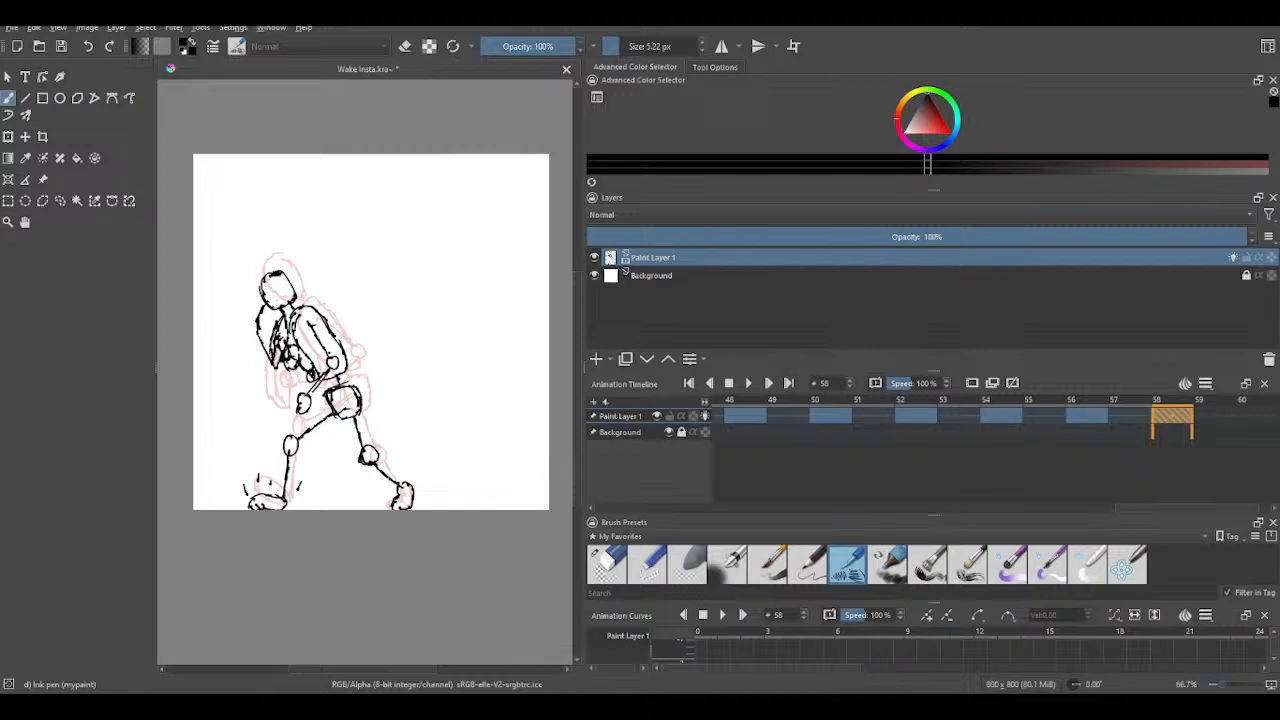
{"action": "left_click_drag", "start_coordinate": [294, 325], "coordinate": [301, 337]}
- Add a blank keyframe to Paint Layer 1 at frame 60
{"action": "left_click", "coordinate": [1250, 418]}
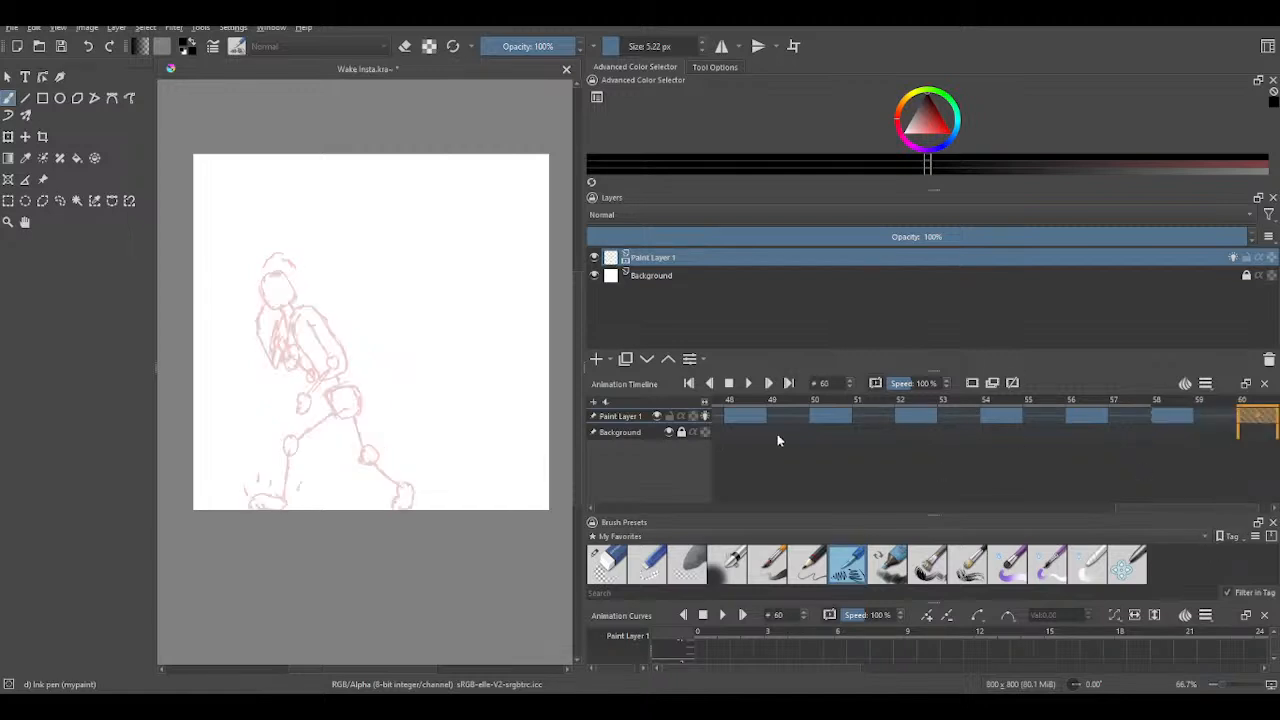
{"action": "scroll", "coordinate": [430, 378], "scroll_direction": "down", "scroll_amount": 2}
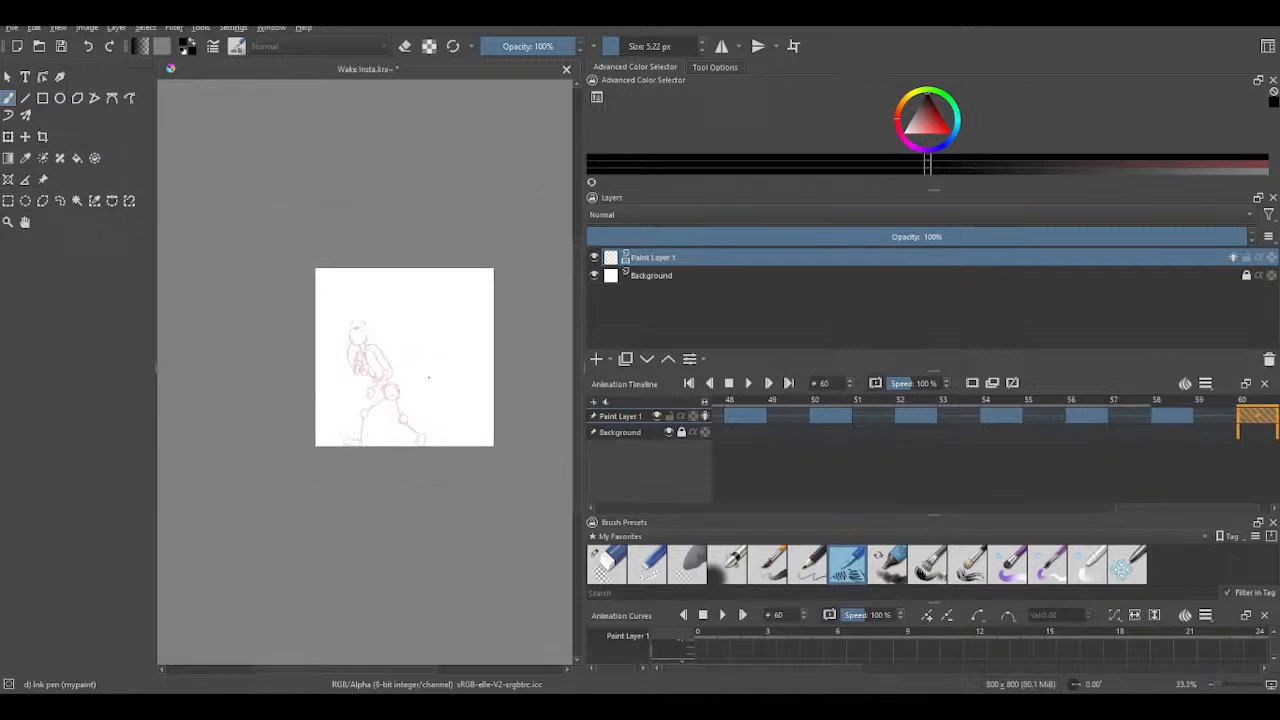
{"action": "scroll", "coordinate": [430, 378], "scroll_direction": "up", "scroll_amount": 2}
- Step back and forth through the frames between 60 and 46 to review the walking poses, stopping on frame 50
{"action": "key", "text": "Left"}
{"action": "key", "text": "Left"}
{"action": "key", "text": "Left"}
{"action": "key", "text": "Left"}
{"action": "key", "text": "Left"}
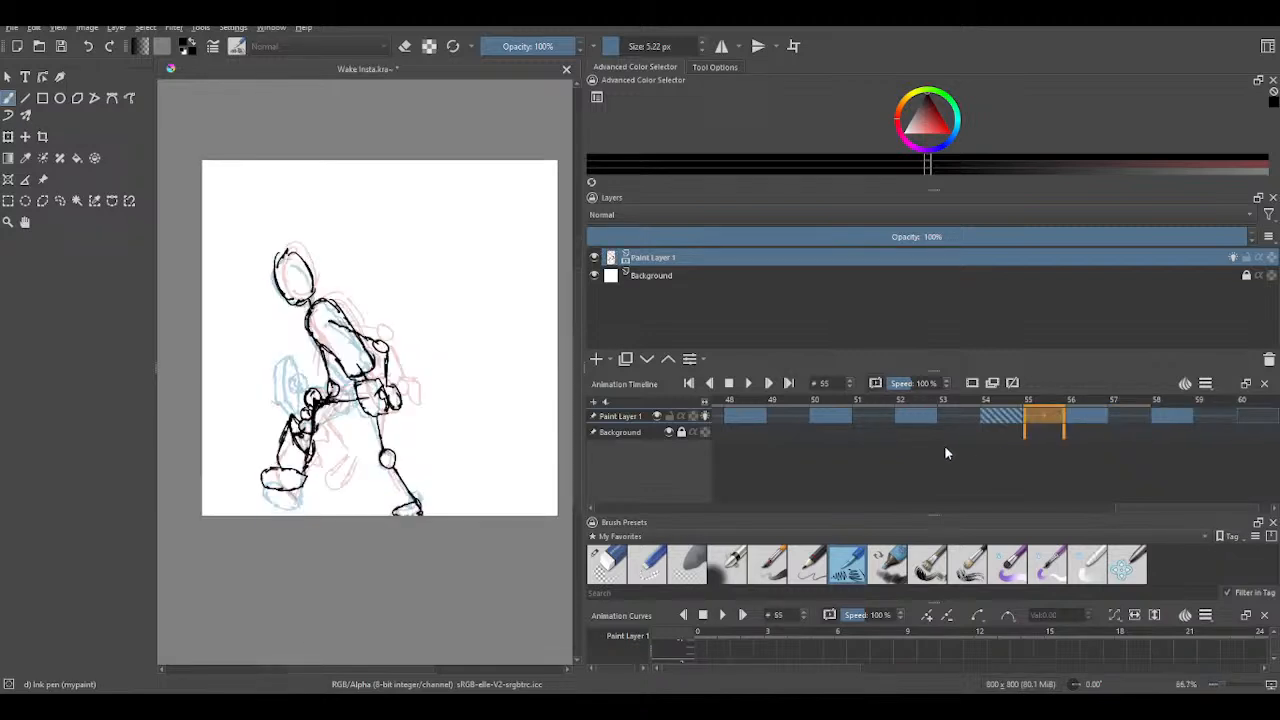
{"action": "key", "text": "Left"}
{"action": "key", "text": "Left"}
{"action": "key", "text": "Left"}
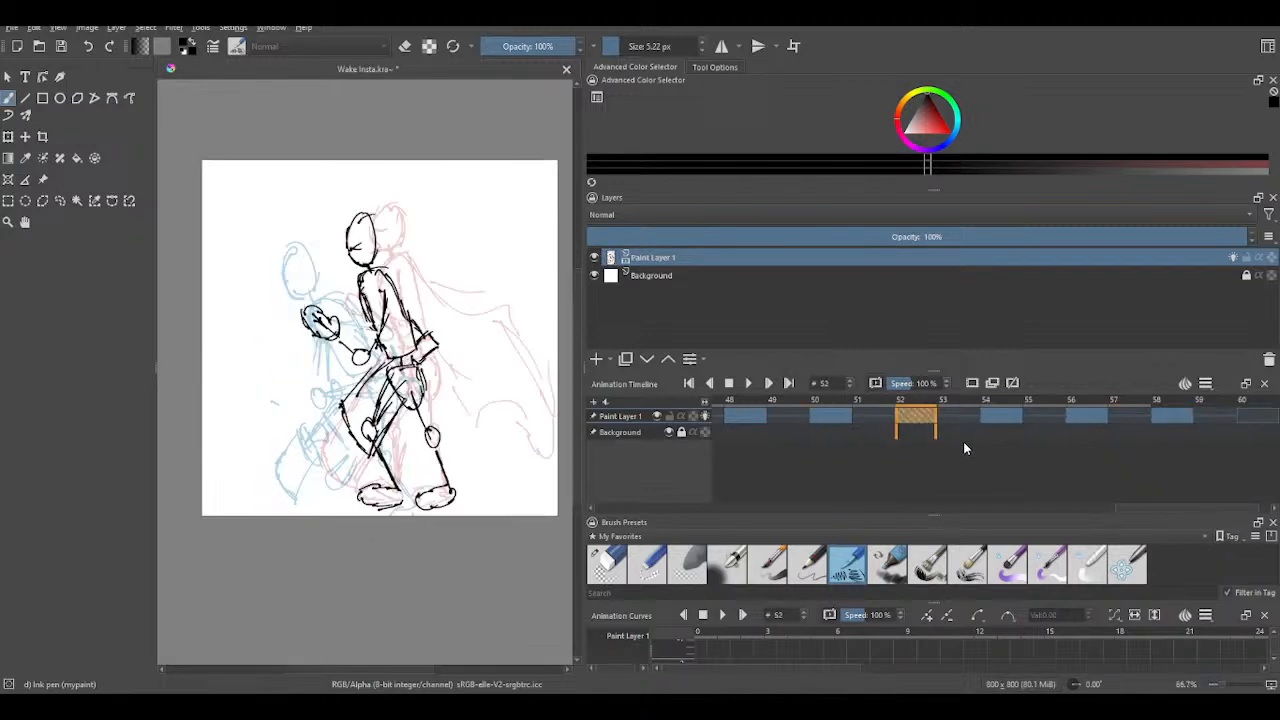
{"action": "key", "text": "Left"}
{"action": "key", "text": "Left"}
{"action": "key", "text": "Left"}
{"action": "key", "text": "Left"}
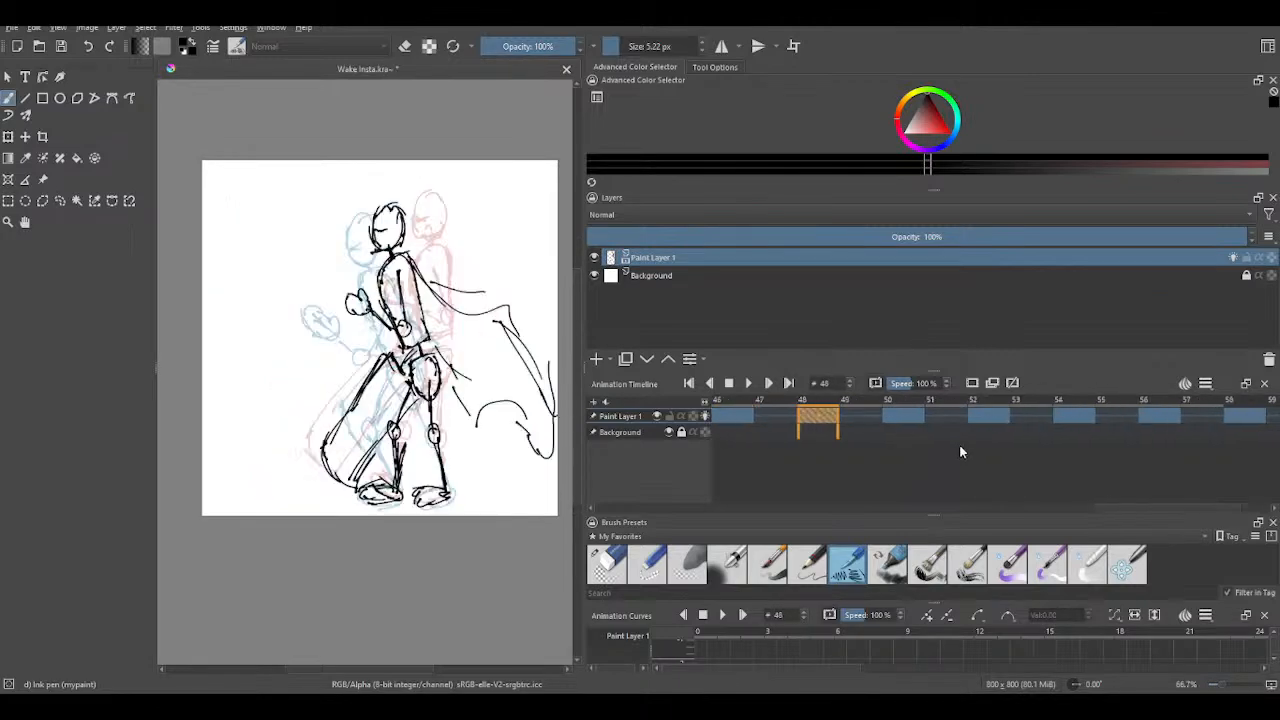
{"action": "key", "text": "Right"}
{"action": "key", "text": "Right"}
{"action": "key", "text": "Right"}
{"action": "key", "text": "Right"}
{"action": "key", "text": "Right"}
{"action": "key", "text": "Right"}
{"action": "key", "text": "Right"}
{"action": "key", "text": "Left"}
{"action": "key", "text": "Left"}
{"action": "key", "text": "Left"}
{"action": "key", "text": "Left"}
{"action": "key", "text": "Left"}
{"action": "key", "text": "Left"}
{"action": "key", "text": "Left"}
{"action": "key", "text": "Left"}
{"action": "key", "text": "Left"}
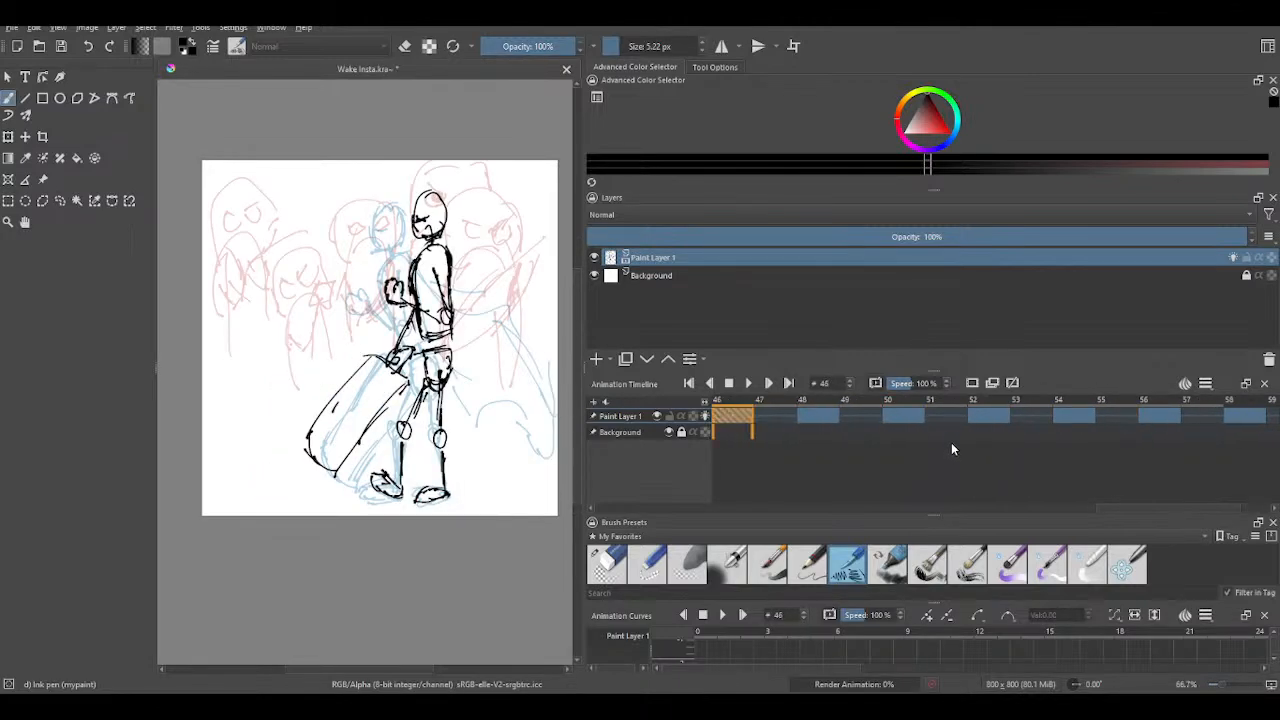
{"action": "key", "text": "Right"}
{"action": "key", "text": "Right"}
{"action": "key", "text": "Right"}
{"action": "key", "text": "Right"}
{"action": "key", "text": "Right"}
{"action": "key", "text": "Right"}
{"action": "key", "text": "Left"}
{"action": "key", "text": "Left"}
{"action": "key", "text": "Left"}
{"action": "key", "text": "Left"}
{"action": "key", "text": "Left"}
{"action": "key", "text": "Right"}
{"action": "key", "text": "Right"}
{"action": "key", "text": "Right"}
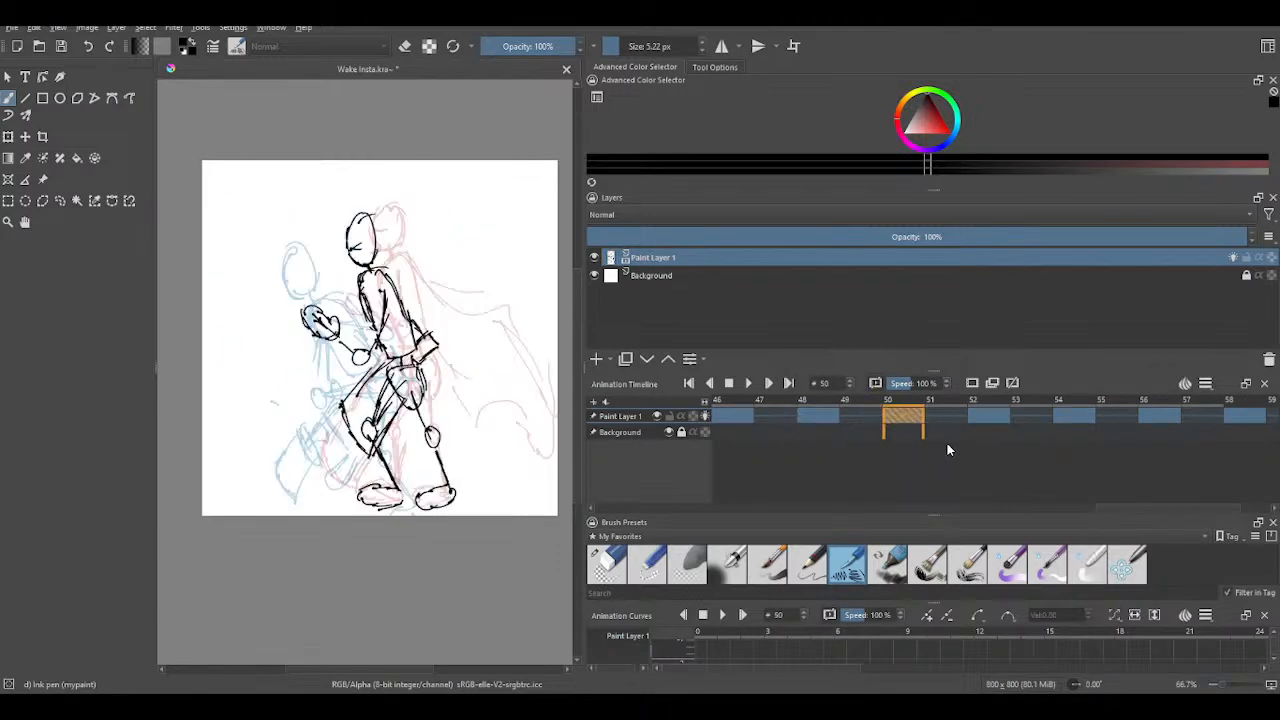
{"action": "key", "text": "Right"}
{"action": "key", "text": "Right"}
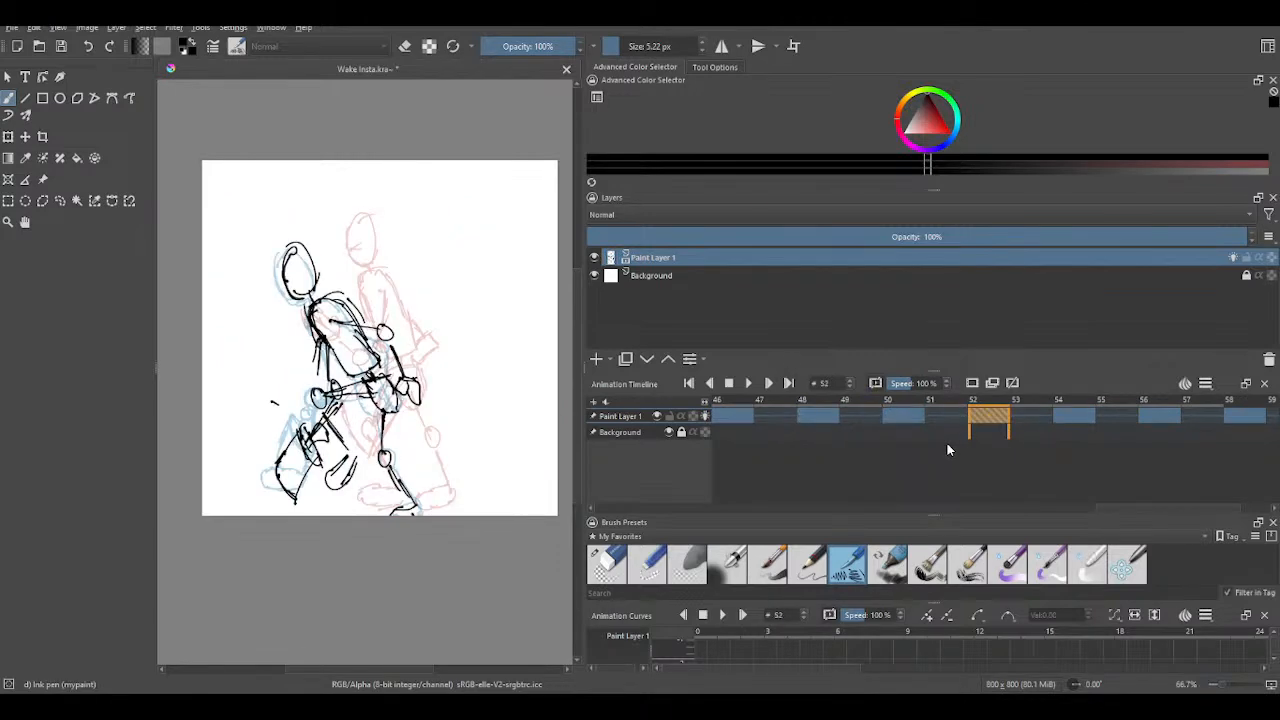
{"action": "key", "text": "Left"}
{"action": "key", "text": "Left"}
{"action": "key", "text": "Right"}
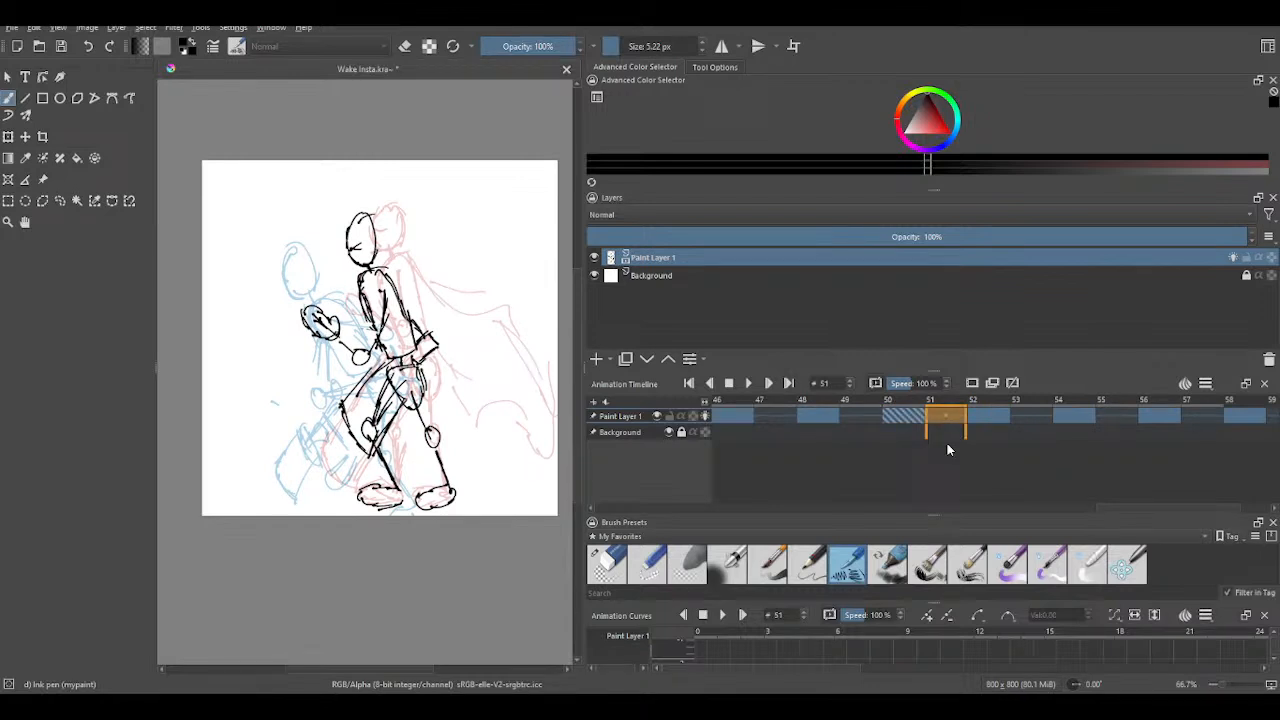
{"action": "key", "text": "Right"}
{"action": "key", "text": "Left"}
{"action": "key", "text": "Left"}
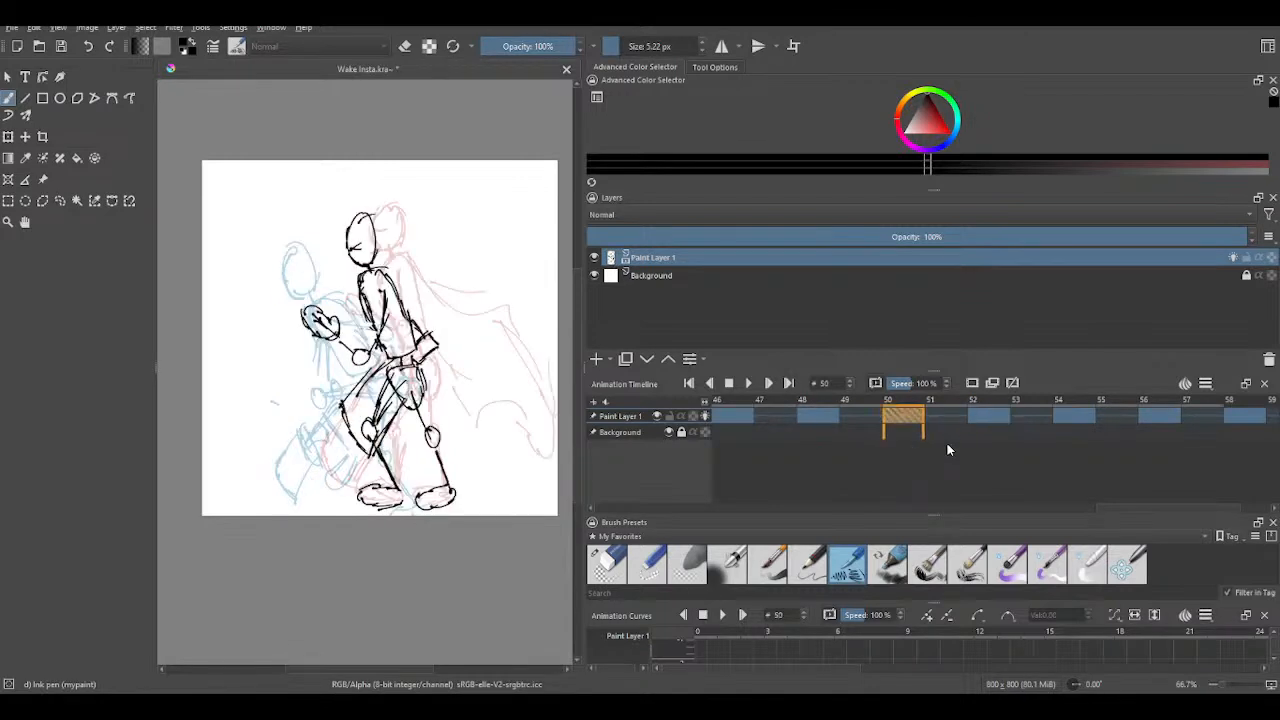
- Erase the overlapping lines around the hip and thigh on frame 50 with the Eraser Circle preset, undoing the first pass
{"action": "left_click", "coordinate": [606, 565]}
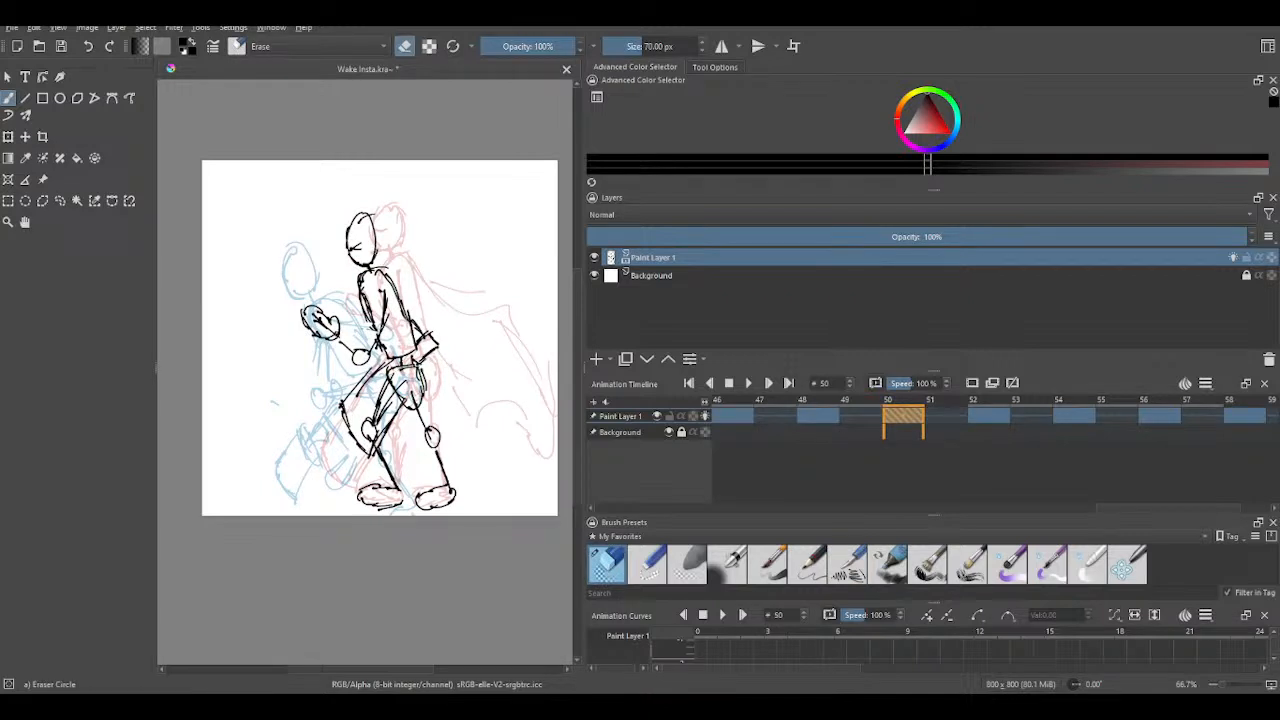
{"action": "mouse_move", "coordinate": [401, 384]}
{"action": "left_mouse_down"}
{"action": "mouse_move", "coordinate": [406, 370]}
{"action": "mouse_move", "coordinate": [388, 420]}
{"action": "mouse_move", "coordinate": [388, 394]}
{"action": "left_mouse_up"}
{"action": "left_click", "coordinate": [89, 47]}
{"action": "mouse_move", "coordinate": [380, 388]}
{"action": "left_mouse_down"}
{"action": "mouse_move", "coordinate": [379, 408]}
{"action": "mouse_move", "coordinate": [385, 381]}
{"action": "left_mouse_up"}
{"action": "scroll", "coordinate": [385, 410], "scroll_direction": "up", "scroll_amount": 1}
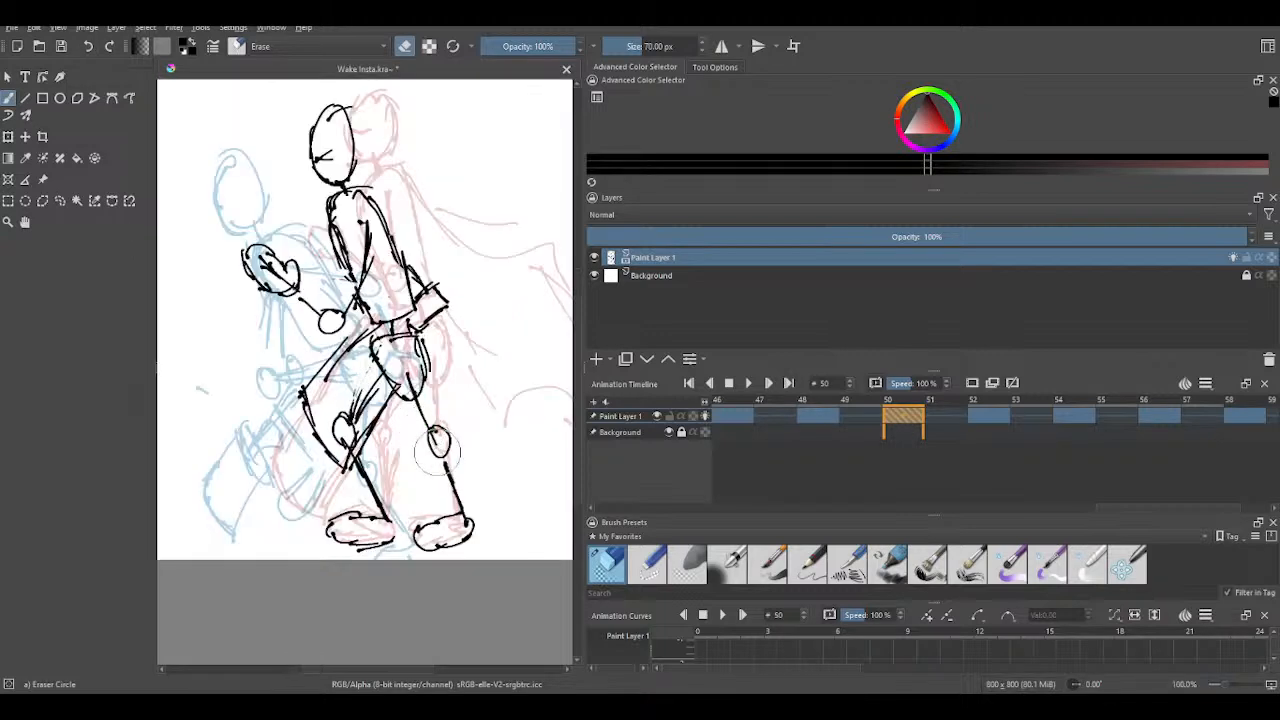
{"action": "scroll", "coordinate": [440, 440], "scroll_direction": "down", "scroll_amount": 1}
{"action": "scroll", "coordinate": [450, 442], "scroll_direction": "up", "scroll_amount": 1}
{"action": "scroll", "coordinate": [455, 448], "scroll_direction": "down", "scroll_amount": 1}
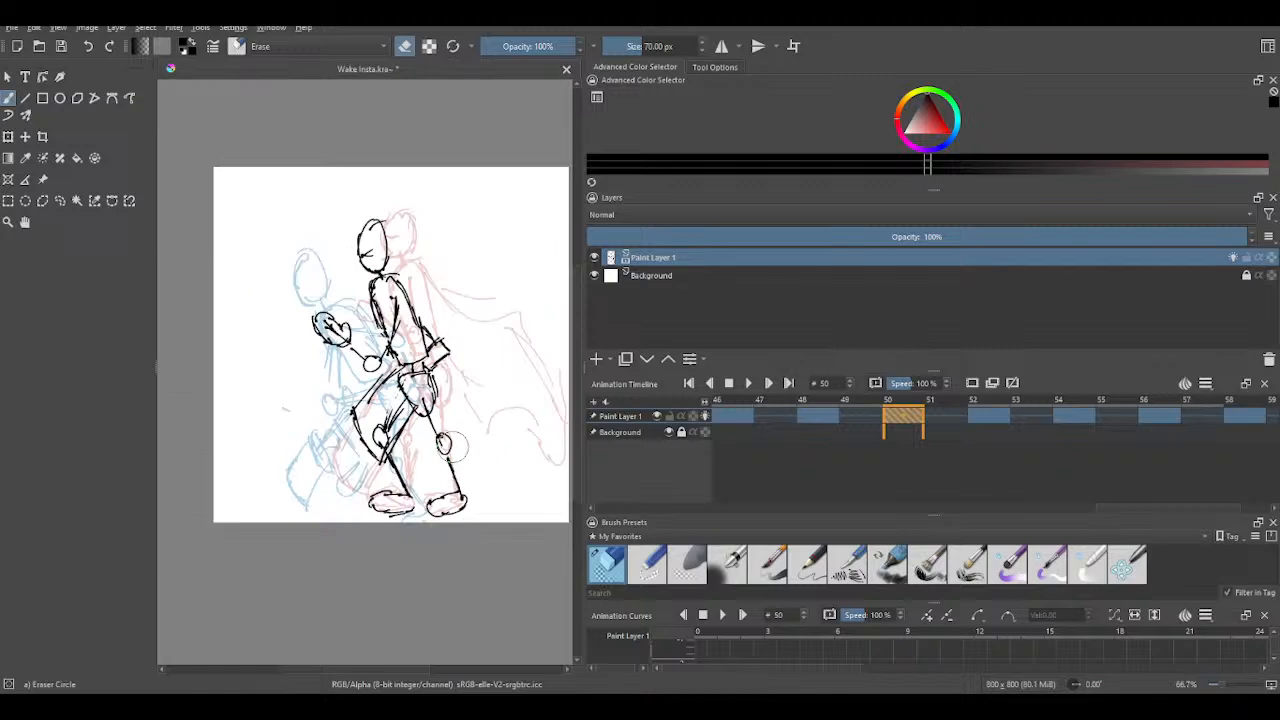
- Step through the earlier drawings from frame 54 back to the start of the timeline to review the animation
{"action": "key", "text": "Right"}
{"action": "key", "text": "Right"}
{"action": "key", "text": "Right"}
{"action": "scroll", "coordinate": [849, 456], "scroll_direction": "up", "scroll_amount": 1}
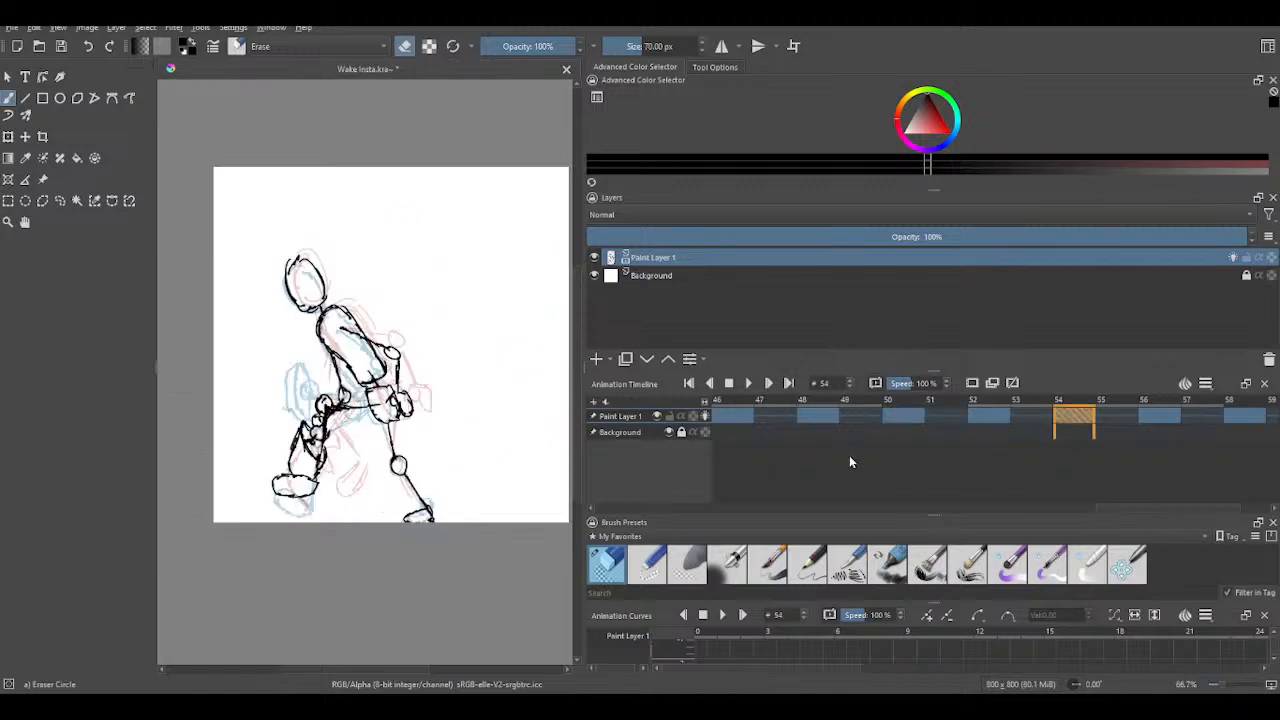
{"action": "scroll", "coordinate": [849, 456], "scroll_direction": "down", "scroll_amount": 12}
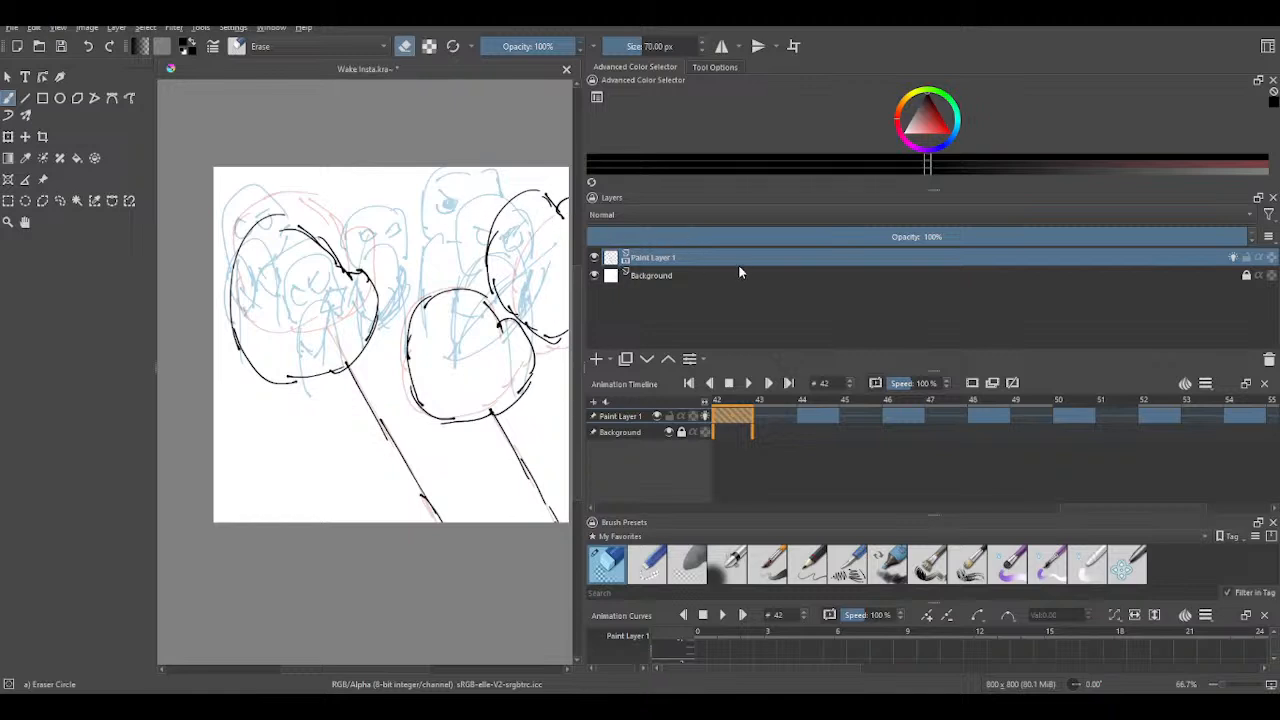
{"action": "key", "text": "Right"}
{"action": "key", "text": "Right"}
{"action": "key", "text": "Right"}
{"action": "key", "text": "Right"}
{"action": "key", "text": "Right"}
{"action": "key", "text": "Right"}
{"action": "key", "text": "Right"}
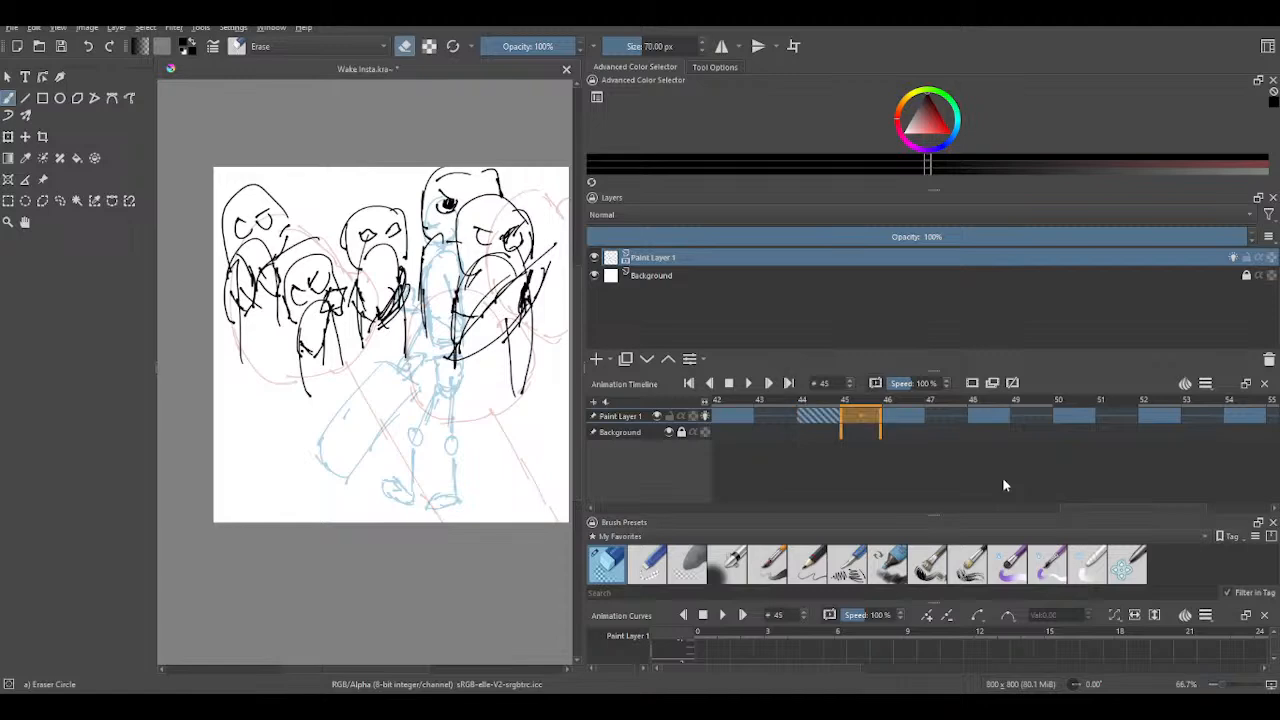
{"action": "key", "text": "Left"}
{"action": "key", "text": "Left"}
{"action": "key", "text": "Left"}
{"action": "key", "text": "Left"}
{"action": "key", "text": "Left"}
{"action": "key", "text": "Left"}
{"action": "key", "text": "Left"}
{"action": "key", "text": "Left"}
{"action": "key", "text": "Left"}
{"action": "key", "text": "Left"}
{"action": "key", "text": "Left"}
{"action": "key", "text": "Left"}
{"action": "key", "text": "Left"}
{"action": "key", "text": "Left"}
{"action": "key", "text": "Left"}
{"action": "key", "text": "Left"}
{"action": "key", "text": "Left"}
{"action": "key", "text": "Left"}
{"action": "key", "text": "Left"}
{"action": "key", "text": "Left"}
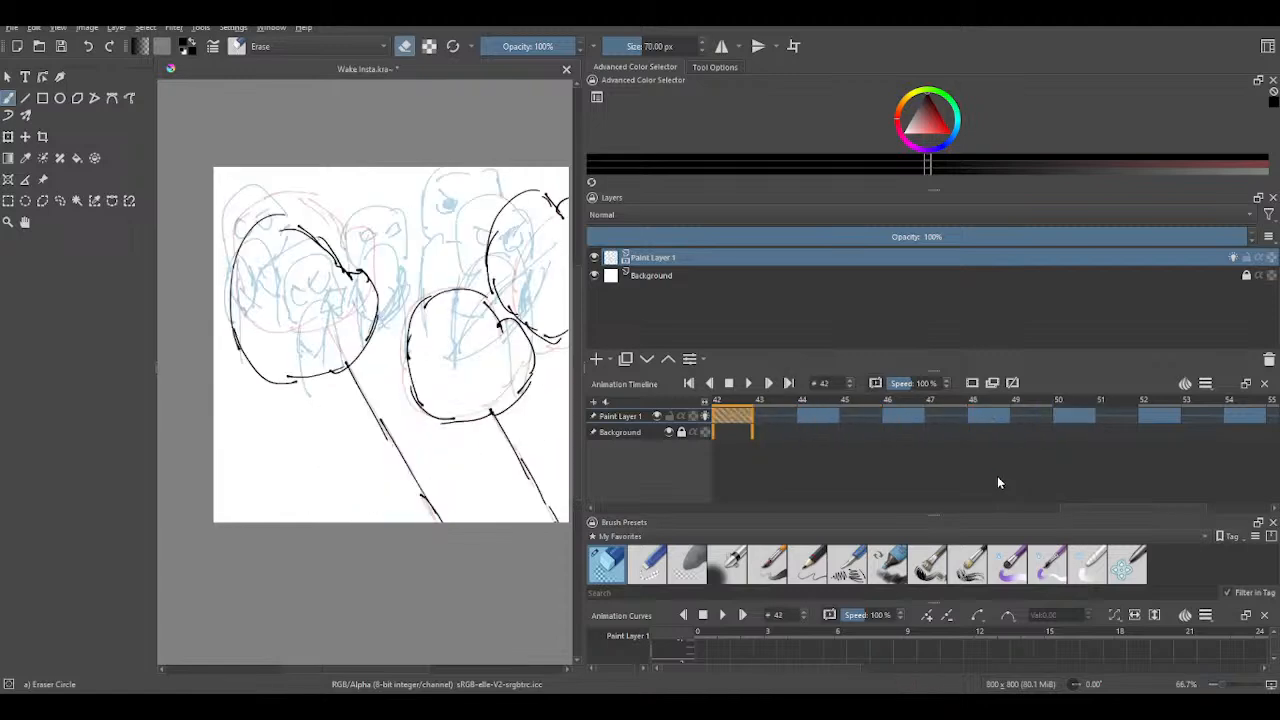
{"action": "key", "text": "Left"}
{"action": "key", "text": "Left"}
{"action": "key", "text": "Left"}
{"action": "key", "text": "Left"}
{"action": "key", "text": "Left"}
{"action": "key", "text": "Left"}
{"action": "key", "text": "Left"}
{"action": "key", "text": "Left"}
{"action": "key", "text": "Left"}
{"action": "key", "text": "Left"}
{"action": "key", "text": "Left"}
{"action": "key", "text": "Left"}
{"action": "key", "text": "Left"}
{"action": "key", "text": "Left"}
{"action": "key", "text": "Left"}
{"action": "key", "text": "Left"}
{"action": "key", "text": "Left"}
{"action": "key", "text": "Left"}
{"action": "key", "text": "Left"}
{"action": "key", "text": "Left"}
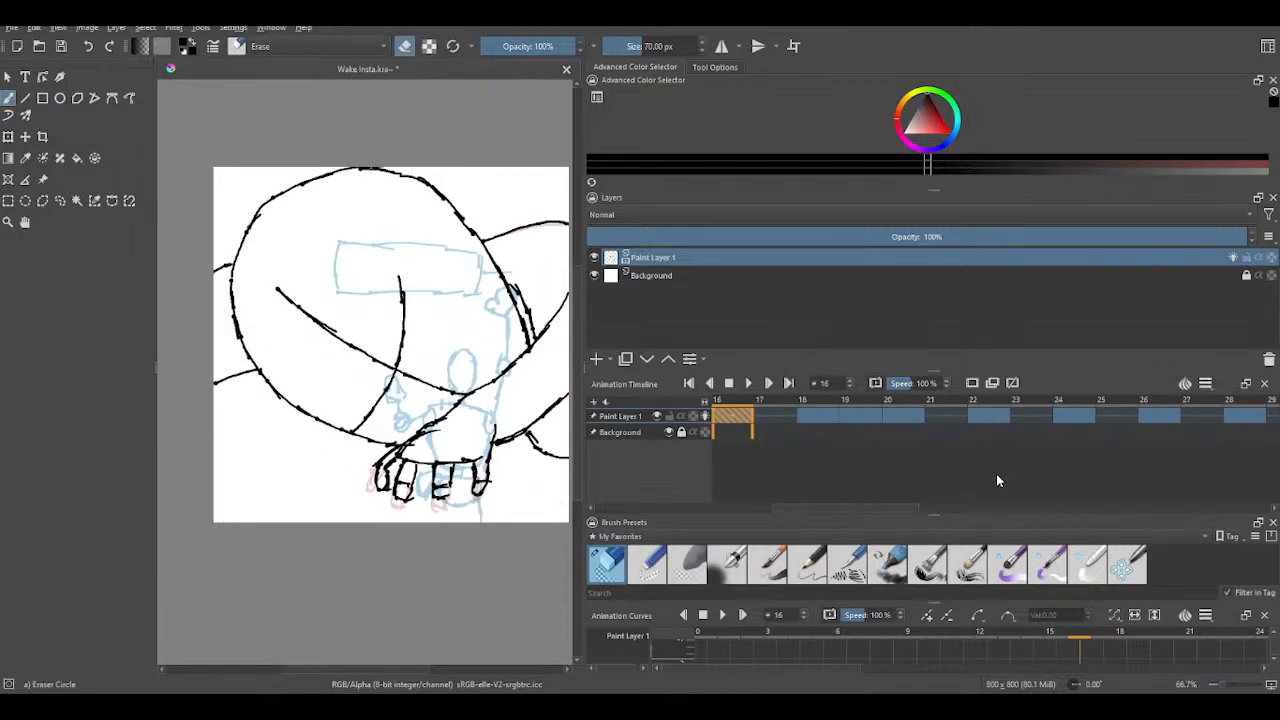
{"action": "key", "text": "Right"}
{"action": "key", "text": "Right"}
{"action": "key", "text": "Right"}
{"action": "key", "text": "Right"}
{"action": "key", "text": "Right"}
{"action": "key", "text": "Right"}
{"action": "key", "text": "Right"}
{"action": "key", "text": "Right"}
{"action": "key", "text": "Right"}
{"action": "key", "text": "Right"}
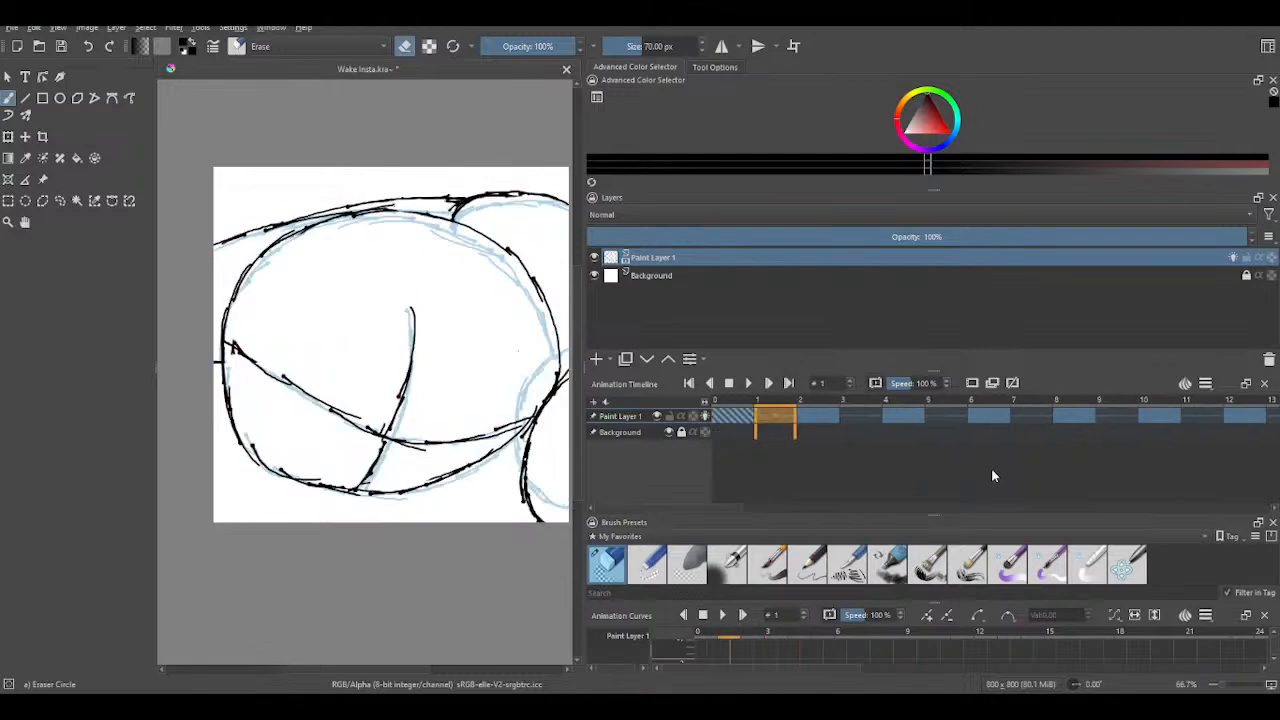
- Step forward through the drawings from frame 1 to frame 60 to review the whole animation
{"action": "key", "text": "Right"}
{"action": "key", "text": "Right"}
{"action": "key", "text": "Right"}
{"action": "key", "text": "Right"}
{"action": "key", "text": "Right"}
{"action": "key", "text": "Right"}
{"action": "key", "text": "Right"}
{"action": "key", "text": "Right"}
{"action": "key", "text": "Right"}
{"action": "key", "text": "Right"}
{"action": "key", "text": "Right"}
{"action": "key", "text": "Right"}
{"action": "key", "text": "Right"}
{"action": "key", "text": "Right"}
{"action": "key", "text": "Right"}
{"action": "key", "text": "Right"}
{"action": "key", "text": "Right"}
{"action": "key", "text": "Right"}
{"action": "key", "text": "Right"}
{"action": "key", "text": "Right"}
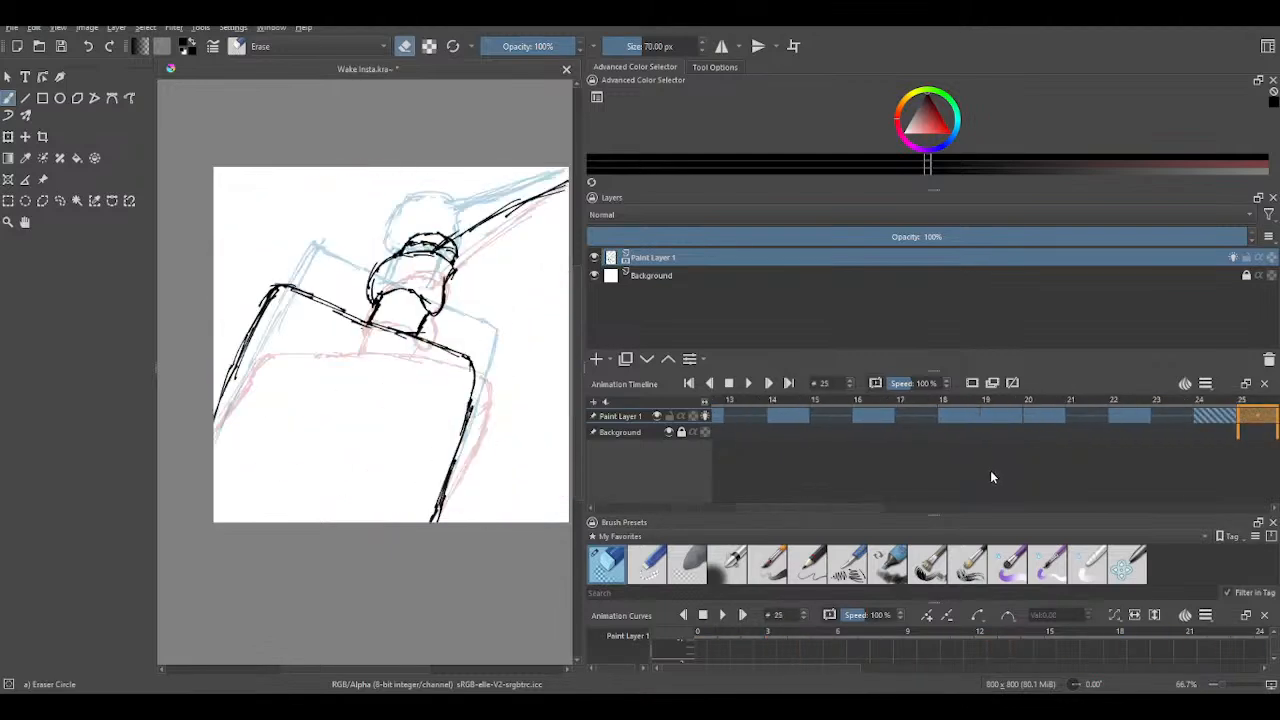
{"action": "key", "text": "Right"}
{"action": "key", "text": "Right"}
{"action": "key", "text": "Right"}
{"action": "key", "text": "Right"}
{"action": "key", "text": "Right"}
{"action": "key", "text": "Right"}
{"action": "key", "text": "Right"}
{"action": "key", "text": "Right"}
{"action": "key", "text": "Right"}
{"action": "key", "text": "Right"}
{"action": "key", "text": "Right"}
{"action": "key", "text": "Right"}
{"action": "key", "text": "Right"}
{"action": "key", "text": "Right"}
{"action": "key", "text": "Right"}
{"action": "key", "text": "Right"}
{"action": "key", "text": "Right"}
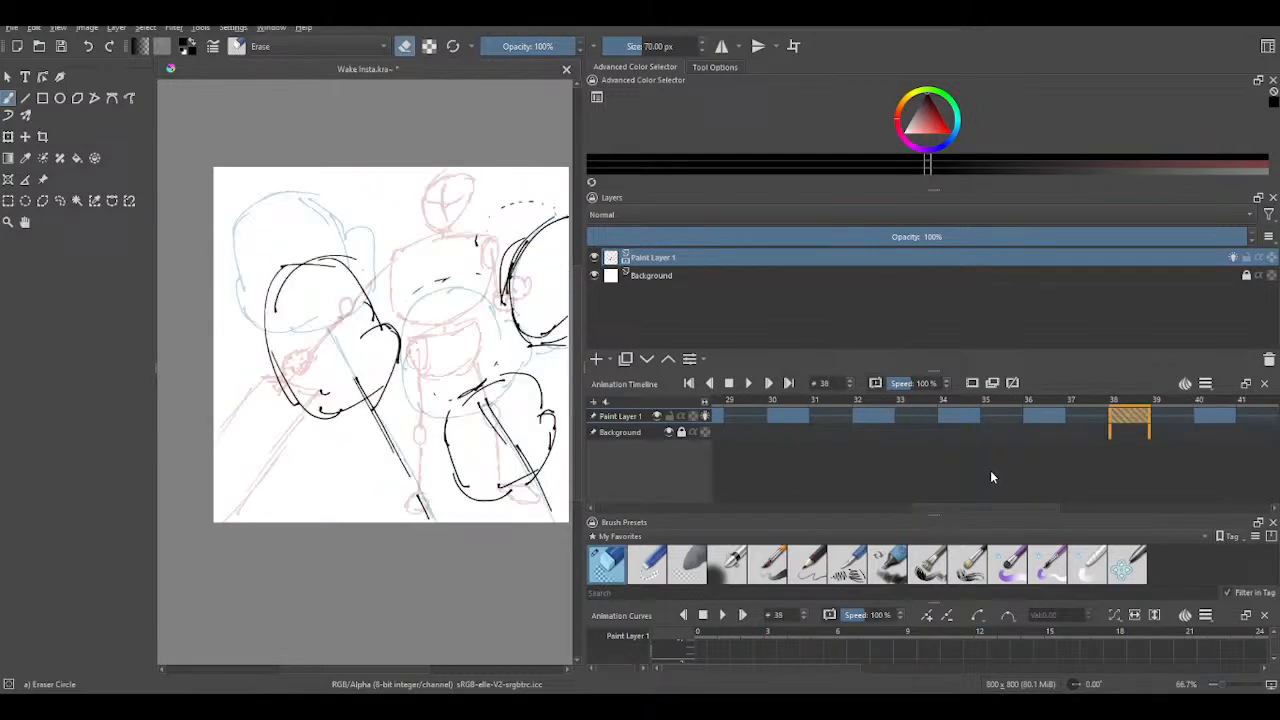
{"action": "key", "text": "Right"}
{"action": "key", "text": "Right"}
{"action": "key", "text": "Right"}
{"action": "key", "text": "Right"}
{"action": "key", "text": "Right"}
{"action": "key", "text": "Right"}
{"action": "key", "text": "Right"}
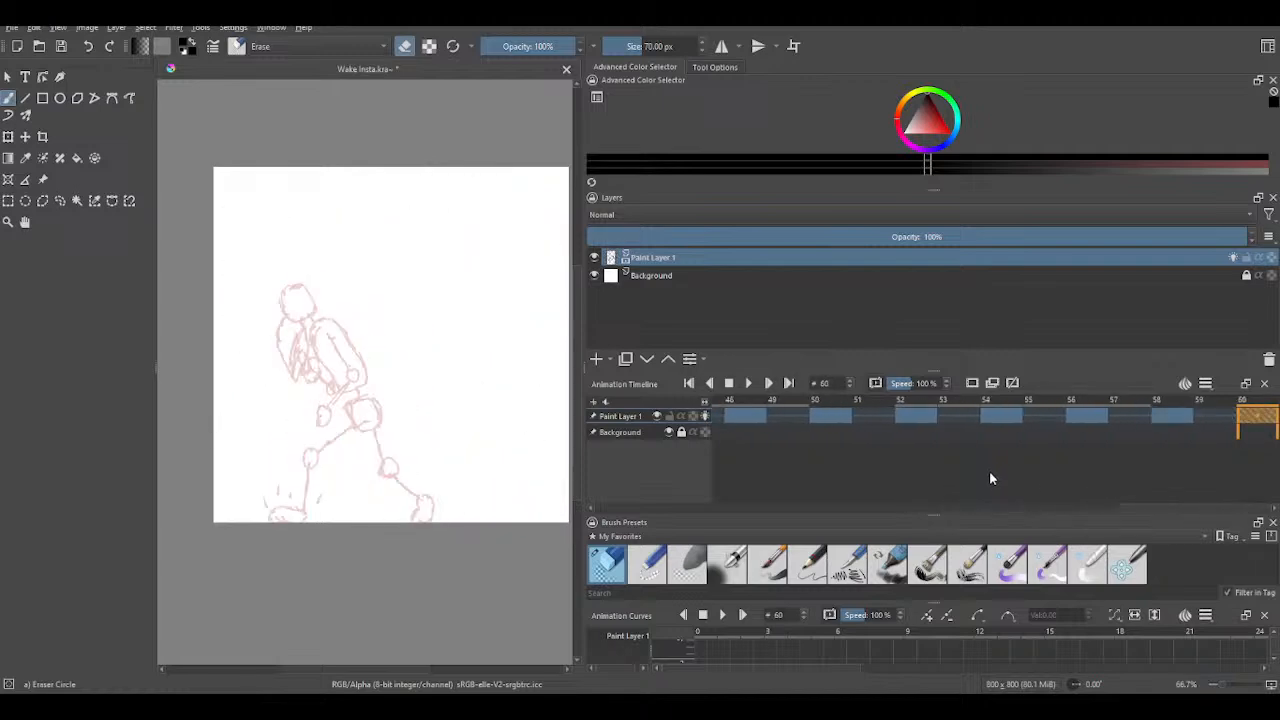
- Flip between the last poses on frames 56 to 60 and play the animation back
{"action": "key", "text": "Left"}
{"action": "key", "text": "Left"}
{"action": "key", "text": "Left"}
{"action": "key", "text": "Left"}
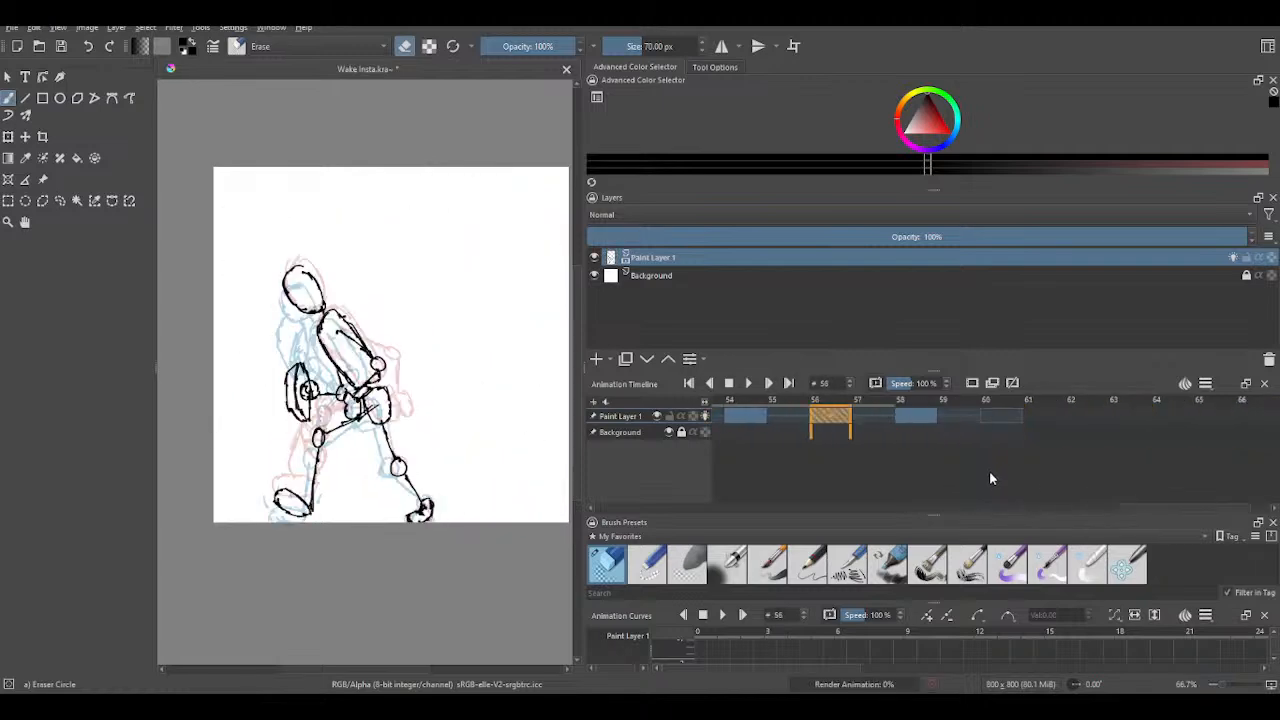
{"action": "key", "text": "Right"}
{"action": "key", "text": "Right"}
{"action": "key", "text": "Right"}
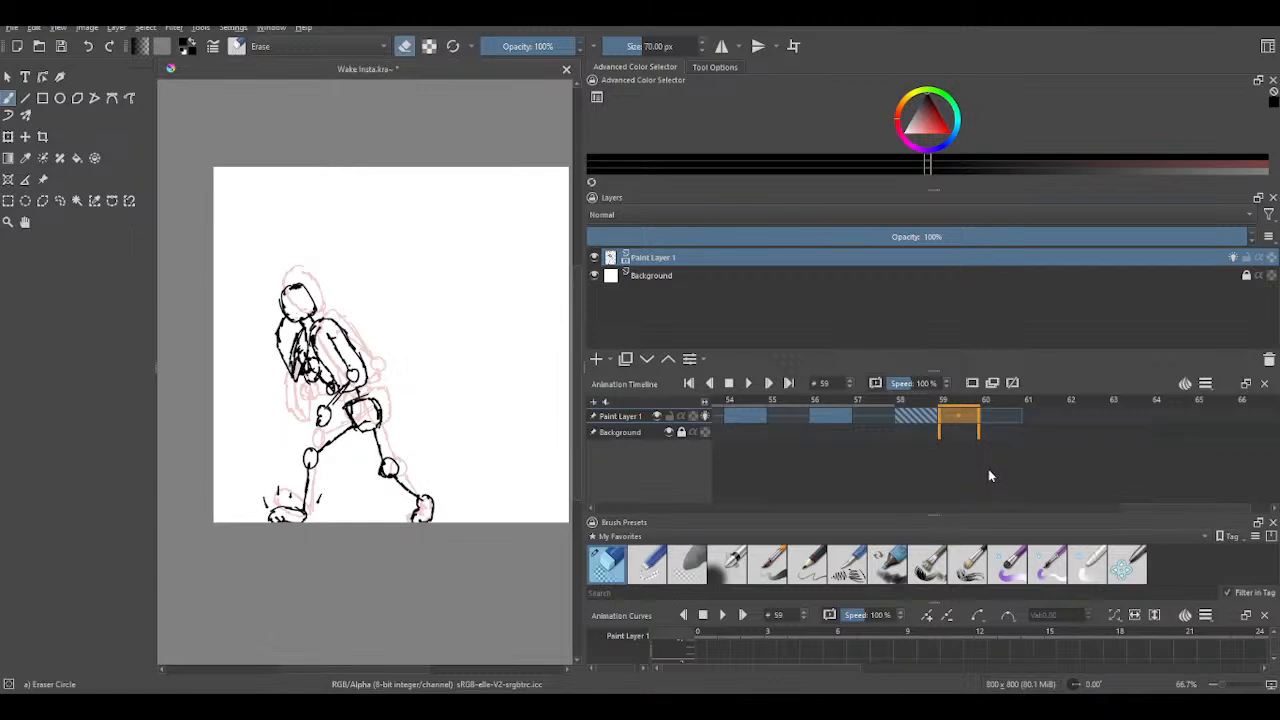
{"action": "key", "text": "space"}
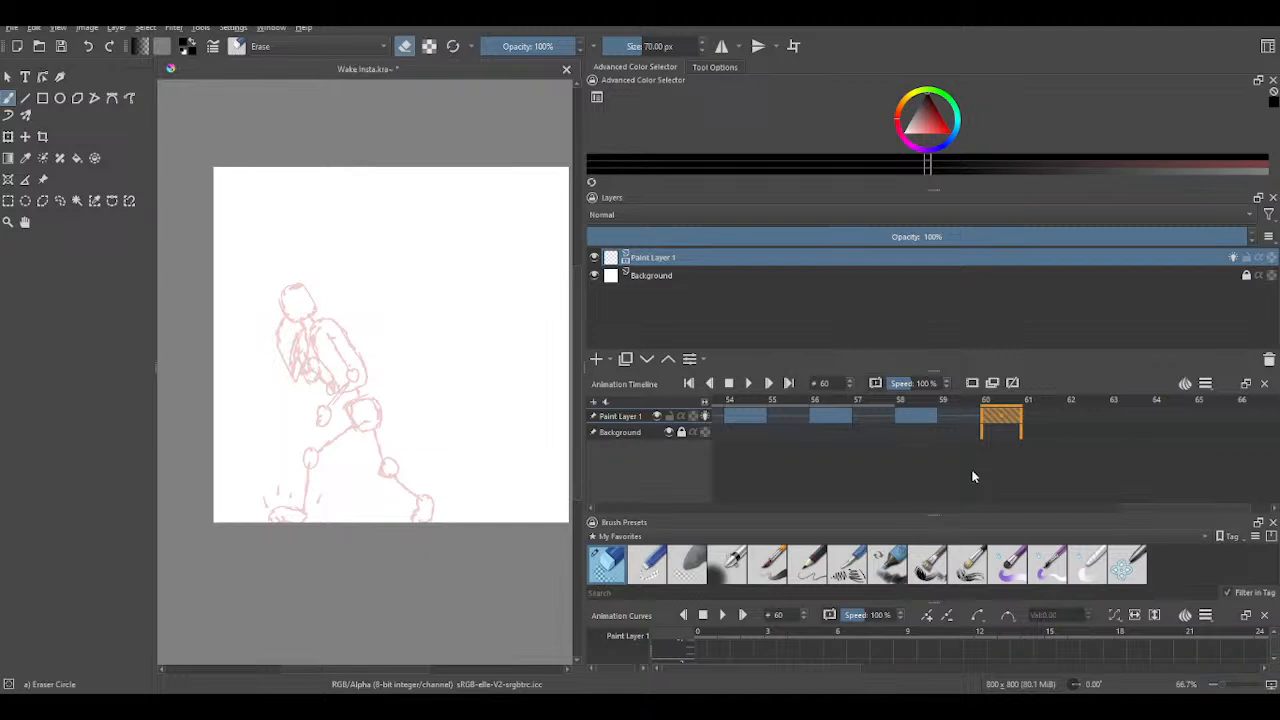
- Sketch the front leg, pelvis and bent back leg on frame 60 with the Ink pen preset, using the onion skin as guide
{"action": "left_click", "coordinate": [845, 576]}
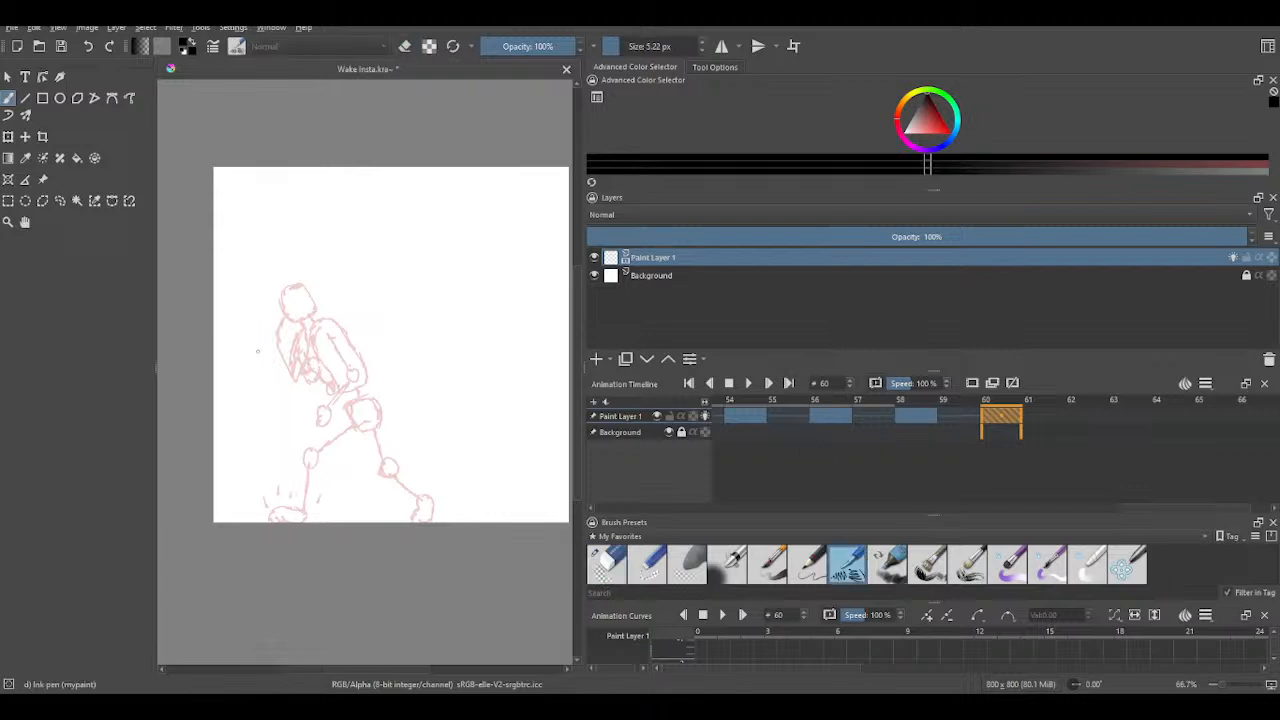
{"action": "mouse_move", "coordinate": [304, 508]}
{"action": "left_mouse_down"}
{"action": "mouse_move", "coordinate": [288, 461]}
{"action": "mouse_move", "coordinate": [331, 438]}
{"action": "left_mouse_up"}
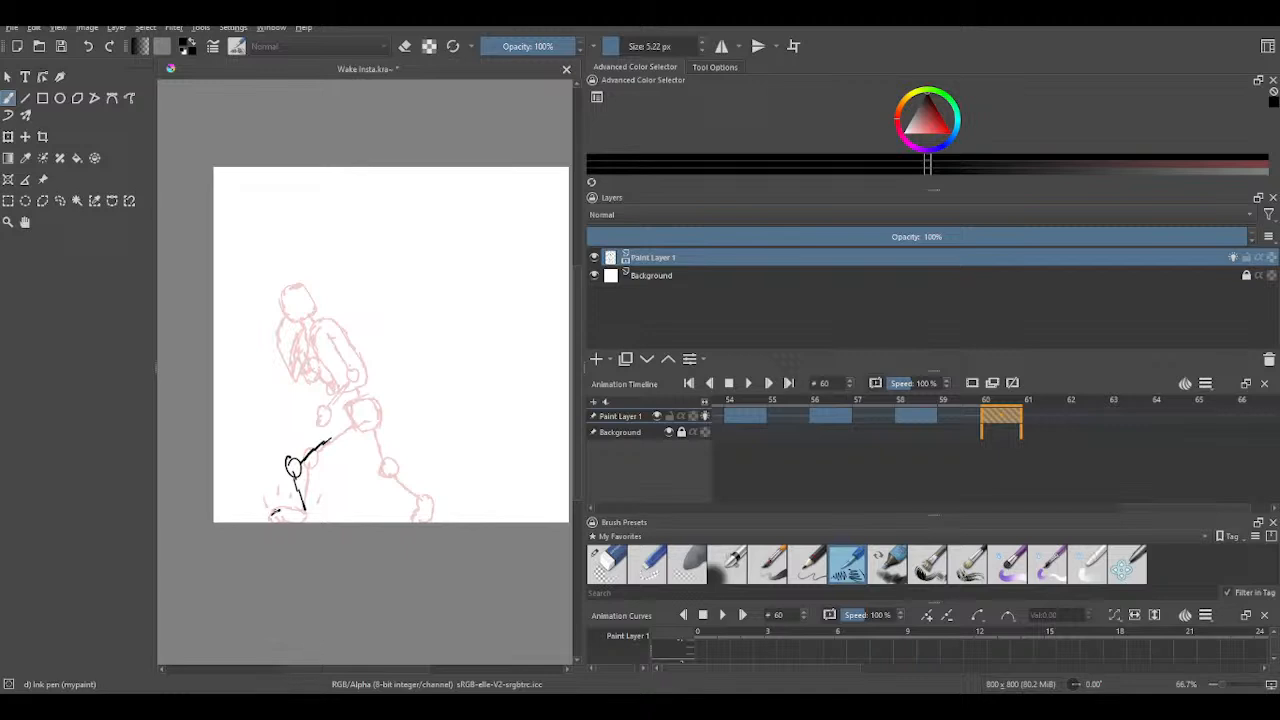
{"action": "mouse_move", "coordinate": [271, 512]}
{"action": "left_mouse_down"}
{"action": "mouse_move", "coordinate": [307, 514]}
{"action": "mouse_move", "coordinate": [284, 521]}
{"action": "left_mouse_up"}
{"action": "mouse_move", "coordinate": [332, 422]}
{"action": "left_mouse_down"}
{"action": "mouse_move", "coordinate": [333, 438]}
{"action": "mouse_move", "coordinate": [355, 440]}
{"action": "mouse_move", "coordinate": [353, 409]}
{"action": "mouse_move", "coordinate": [327, 438]}
{"action": "mouse_move", "coordinate": [360, 412]}
{"action": "left_mouse_up"}
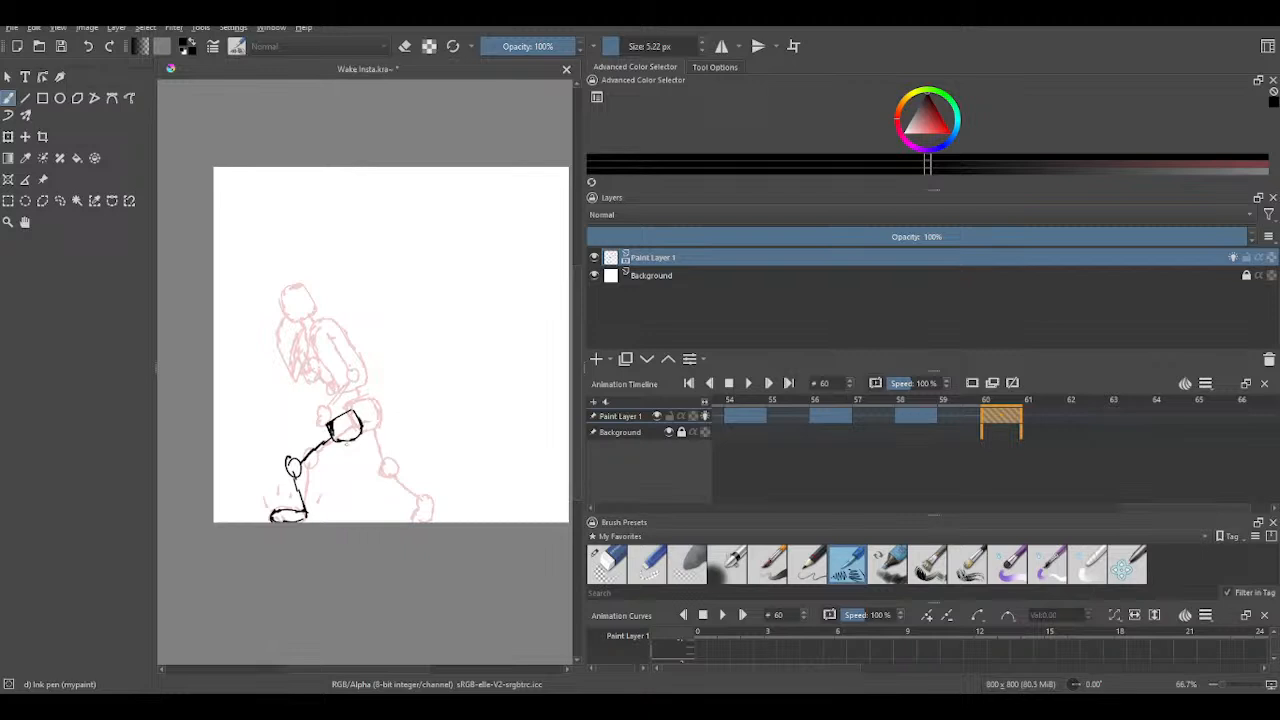
{"action": "mouse_move", "coordinate": [349, 431]}
{"action": "left_mouse_down"}
{"action": "mouse_move", "coordinate": [352, 484]}
{"action": "mouse_move", "coordinate": [358, 470]}
{"action": "mouse_move", "coordinate": [408, 494]}
{"action": "left_mouse_up"}
{"action": "mouse_move", "coordinate": [404, 495]}
{"action": "left_mouse_down"}
{"action": "mouse_move", "coordinate": [416, 508]}
{"action": "mouse_move", "coordinate": [396, 520]}
{"action": "mouse_move", "coordinate": [416, 512]}
{"action": "left_mouse_up"}
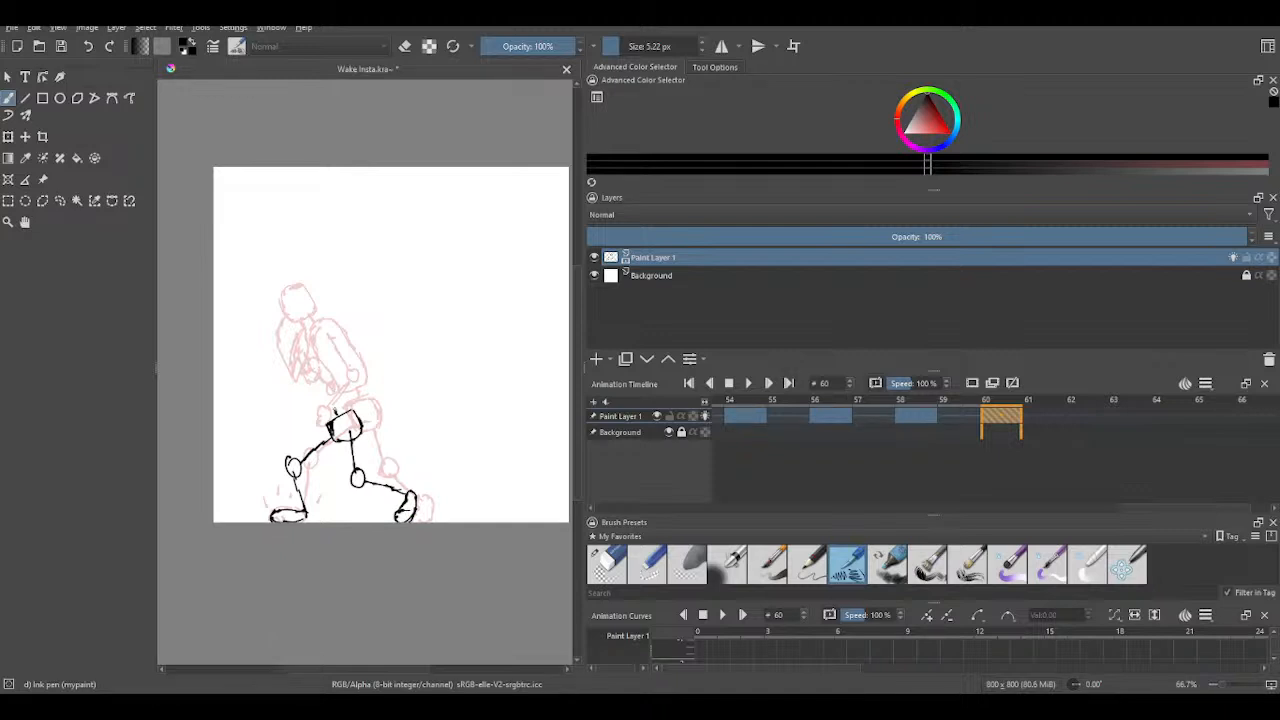
- Sketch the forward-leaning torso, the arm hanging toward the front knee and the lowered head on frame 60
{"action": "mouse_move", "coordinate": [320, 414]}
{"action": "left_mouse_down"}
{"action": "mouse_move", "coordinate": [342, 410]}
{"action": "mouse_move", "coordinate": [344, 394]}
{"action": "mouse_move", "coordinate": [292, 343]}
{"action": "left_mouse_up"}
{"action": "mouse_move", "coordinate": [322, 414]}
{"action": "left_mouse_down"}
{"action": "mouse_move", "coordinate": [276, 367]}
{"action": "mouse_move", "coordinate": [279, 345]}
{"action": "mouse_move", "coordinate": [295, 341]}
{"action": "left_mouse_up"}
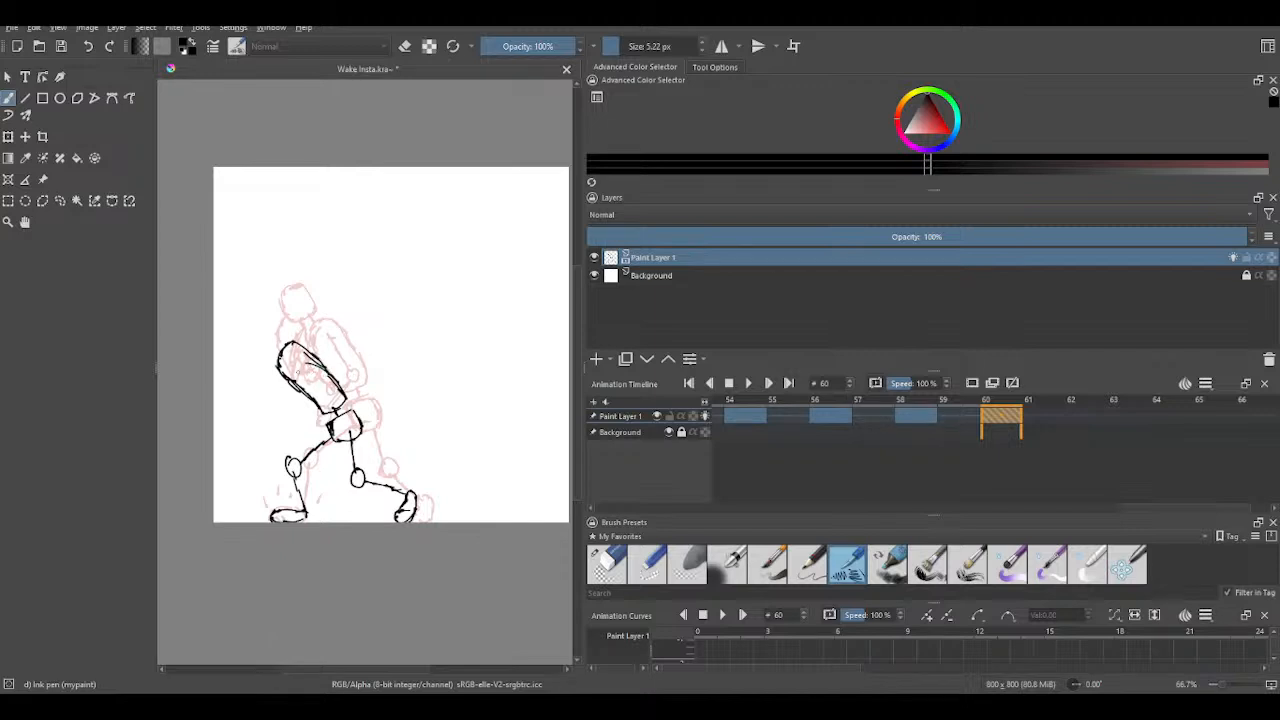
{"action": "mouse_move", "coordinate": [295, 363]}
{"action": "left_mouse_down"}
{"action": "mouse_move", "coordinate": [323, 417]}
{"action": "mouse_move", "coordinate": [292, 446]}
{"action": "mouse_move", "coordinate": [302, 451]}
{"action": "left_mouse_up"}
{"action": "left_click_drag", "start_coordinate": [307, 433], "coordinate": [301, 444]}
{"action": "mouse_move", "coordinate": [256, 325]}
{"action": "left_mouse_down"}
{"action": "mouse_move", "coordinate": [276, 345]}
{"action": "mouse_move", "coordinate": [282, 336]}
{"action": "mouse_move", "coordinate": [264, 345]}
{"action": "mouse_move", "coordinate": [260, 309]}
{"action": "mouse_move", "coordinate": [279, 340]}
{"action": "left_mouse_up"}
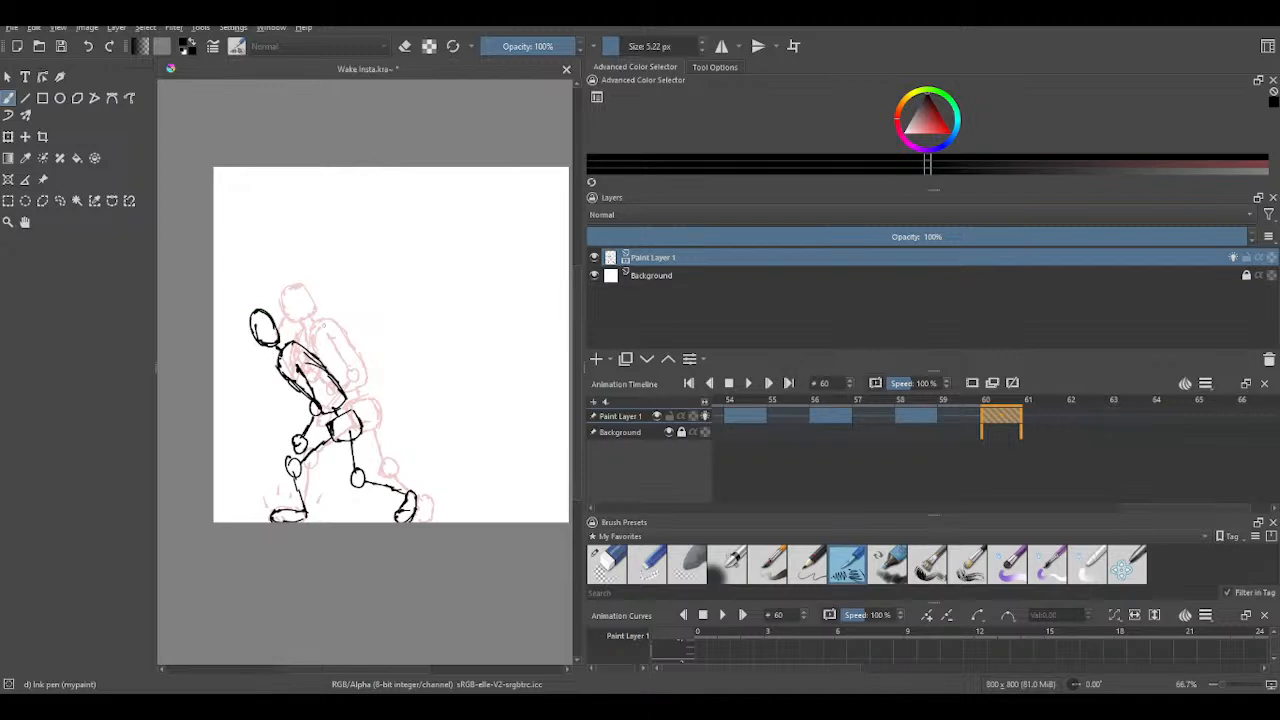
- Try a raised line behind the head on frame 60, erasing it with the Eraser Circle preset
{"action": "mouse_move", "coordinate": [283, 320]}
{"action": "left_mouse_down"}
{"action": "mouse_move", "coordinate": [280, 336]}
{"action": "mouse_move", "coordinate": [276, 313]}
{"action": "mouse_move", "coordinate": [311, 293]}
{"action": "left_mouse_up"}
{"action": "left_click", "coordinate": [606, 563]}
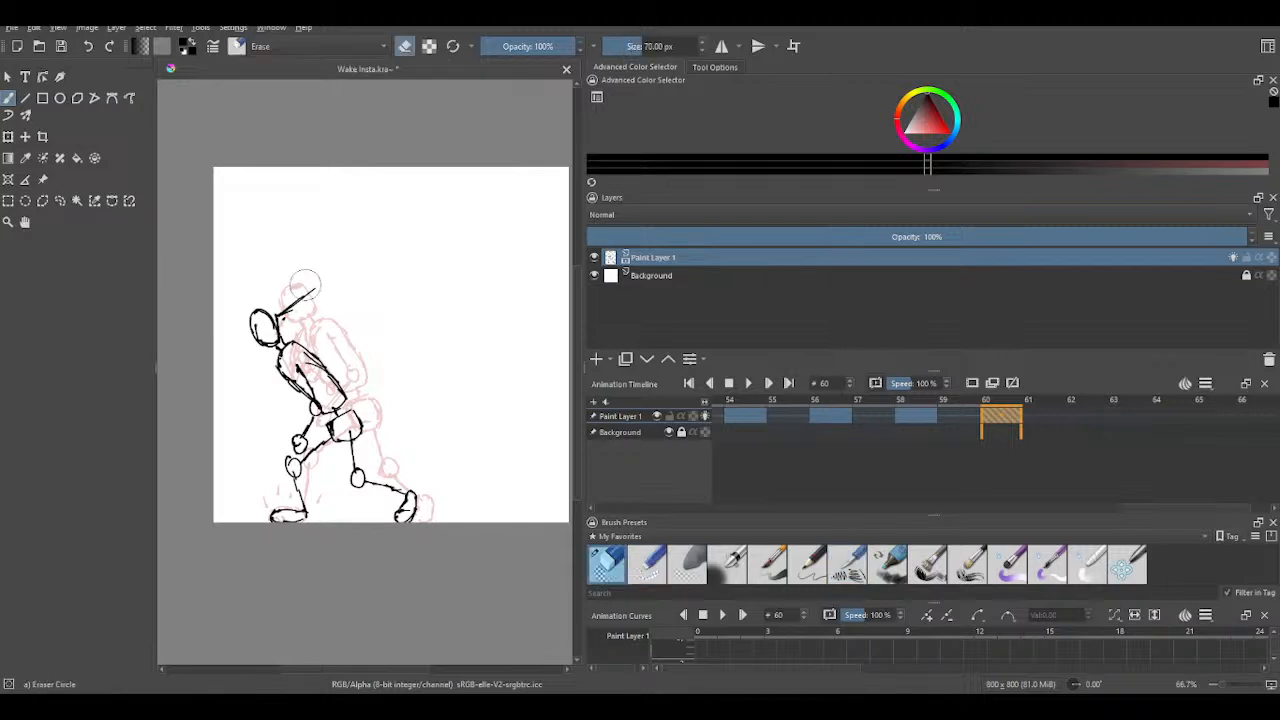
{"action": "left_click_drag", "start_coordinate": [286, 318], "coordinate": [278, 322]}
{"action": "left_click_drag", "start_coordinate": [284, 318], "coordinate": [314, 287]}
{"action": "left_click", "coordinate": [650, 566]}
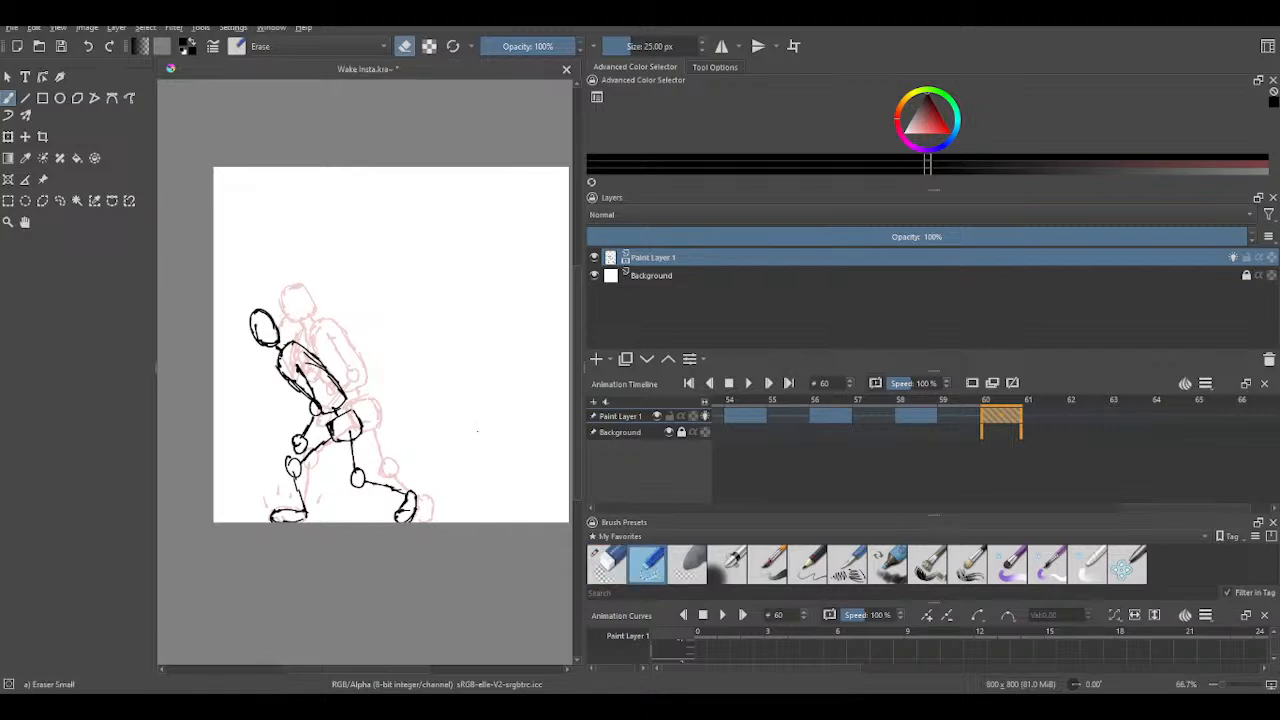
{"action": "left_click", "coordinate": [625, 567]}
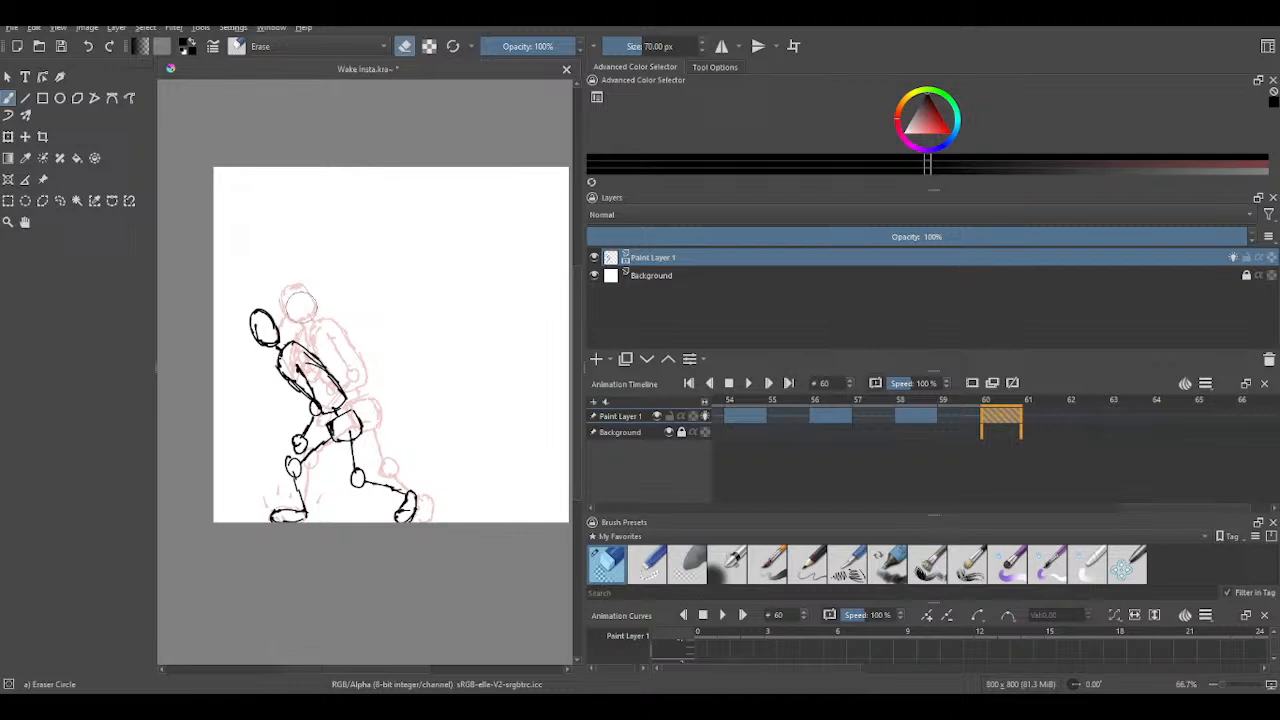
- Draw the pointed raised shape behind the head and the bent front arm below it on frame 60 with the Ink pen
{"action": "left_click", "coordinate": [853, 573]}
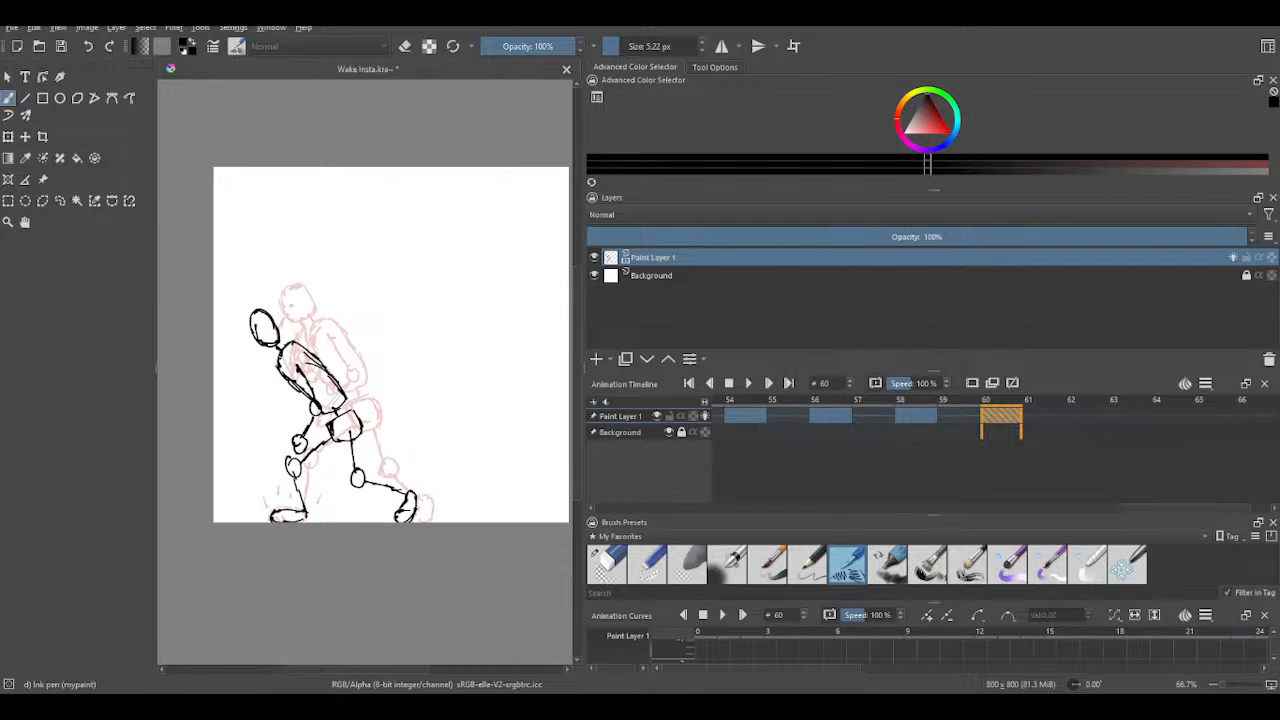
{"action": "left_click_drag", "start_coordinate": [289, 343], "coordinate": [317, 322]}
{"action": "mouse_move", "coordinate": [311, 298]}
{"action": "left_mouse_down"}
{"action": "mouse_move", "coordinate": [312, 328]}
{"action": "mouse_move", "coordinate": [316, 277]}
{"action": "mouse_move", "coordinate": [279, 327]}
{"action": "left_mouse_up"}
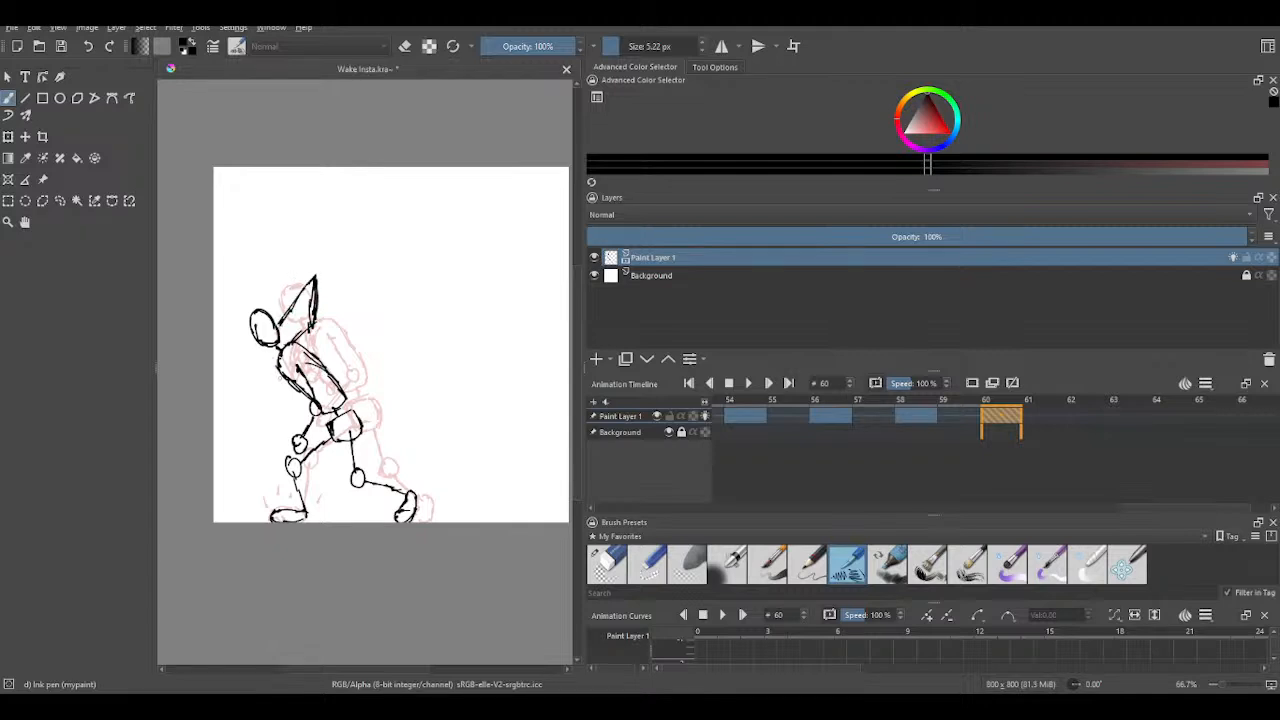
{"action": "left_click_drag", "start_coordinate": [258, 351], "coordinate": [289, 395]}
{"action": "left_click_drag", "start_coordinate": [290, 365], "coordinate": [290, 378]}
- Rework the hand lines just below the head on frame 60, alternating the Eraser Circle and Ink pen presets
{"action": "left_click", "coordinate": [620, 577]}
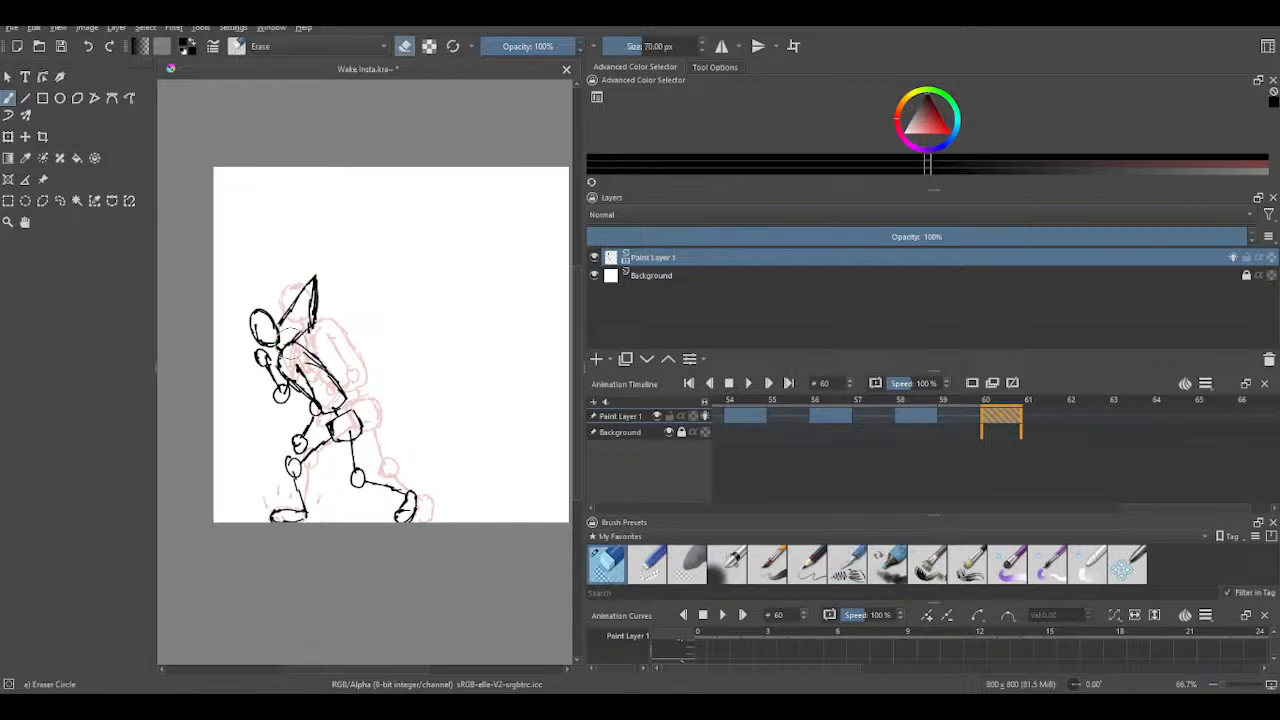
{"action": "left_click", "coordinate": [852, 572]}
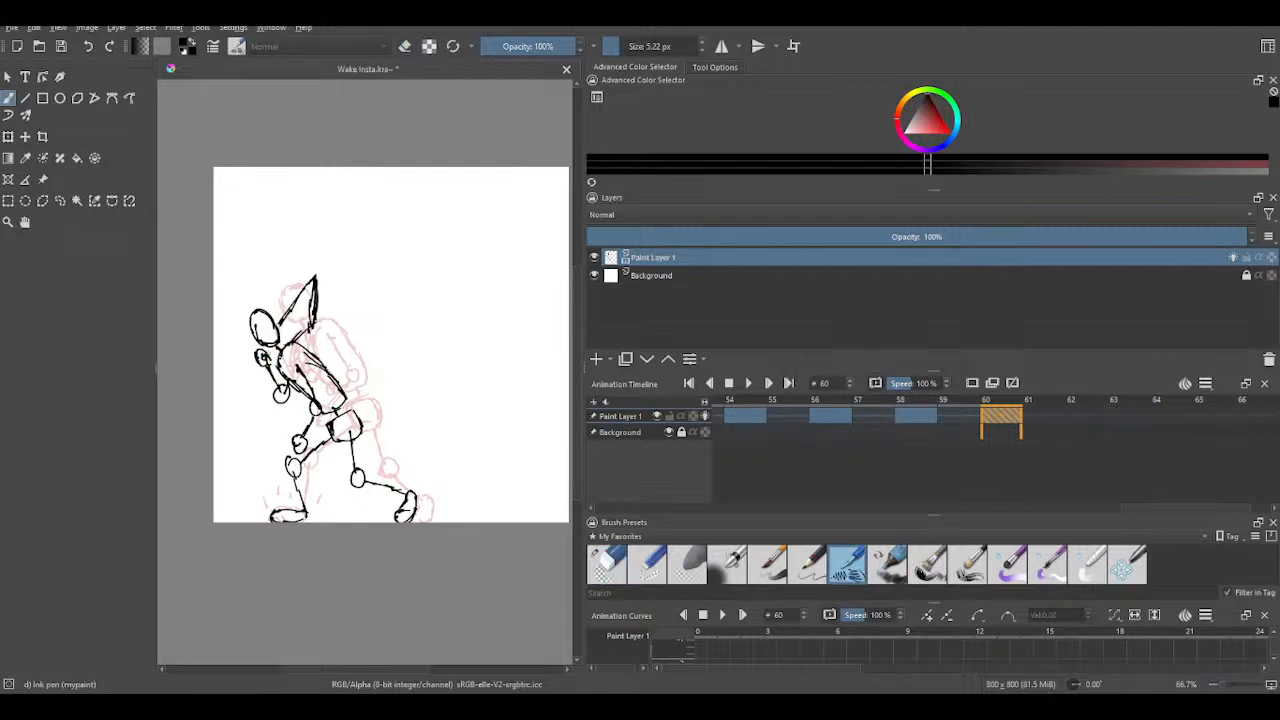
{"action": "left_click_drag", "start_coordinate": [261, 350], "coordinate": [277, 367]}
{"action": "left_click", "coordinate": [609, 561]}
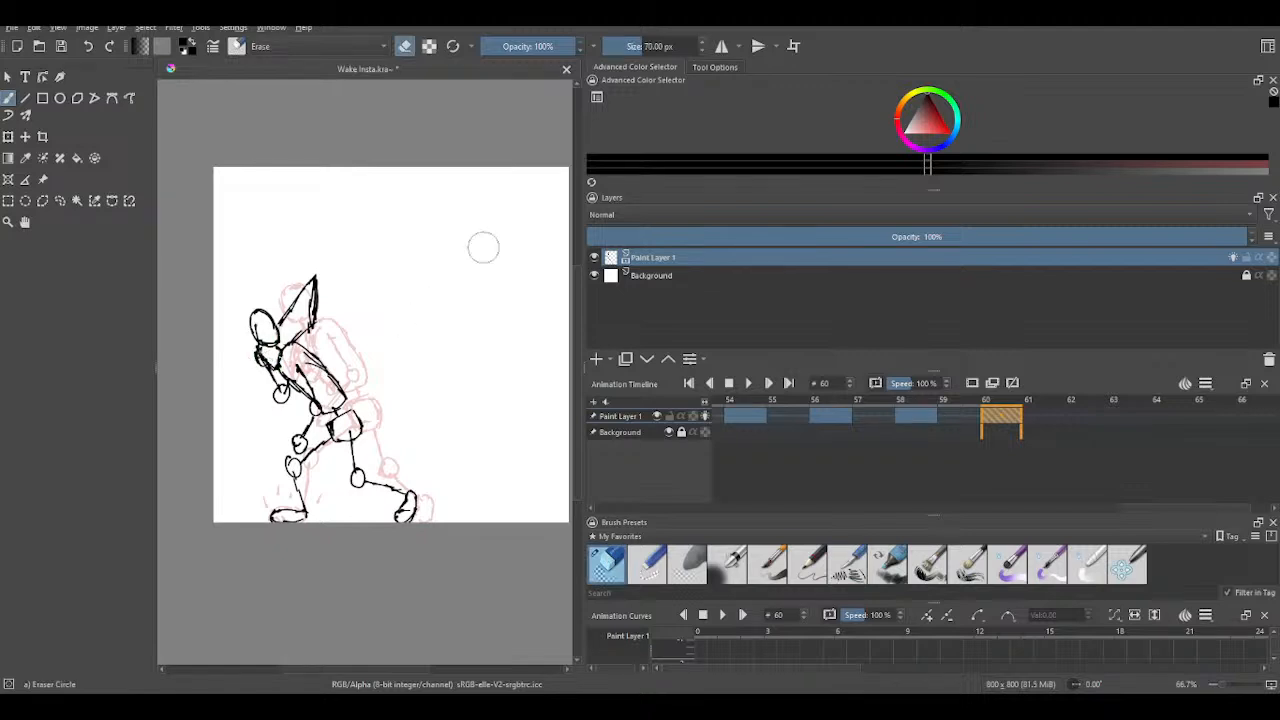
{"action": "left_click", "coordinate": [857, 562]}
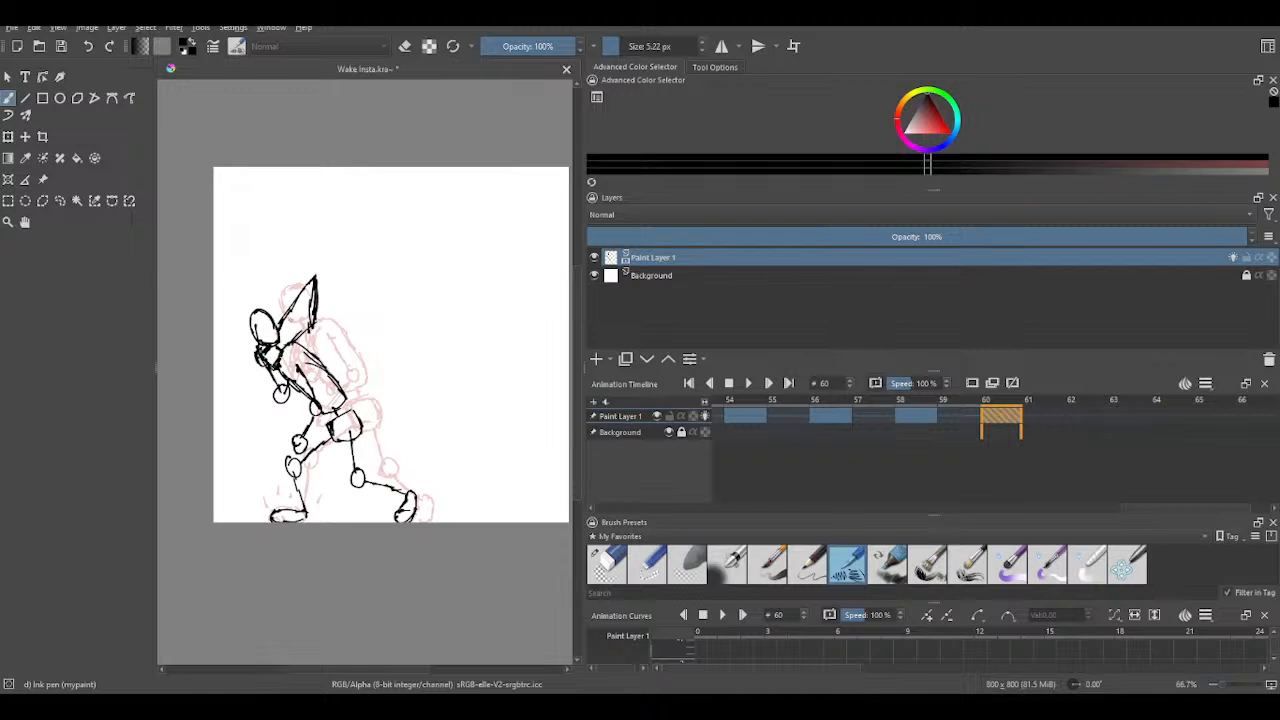
{"action": "left_click", "coordinate": [607, 565]}
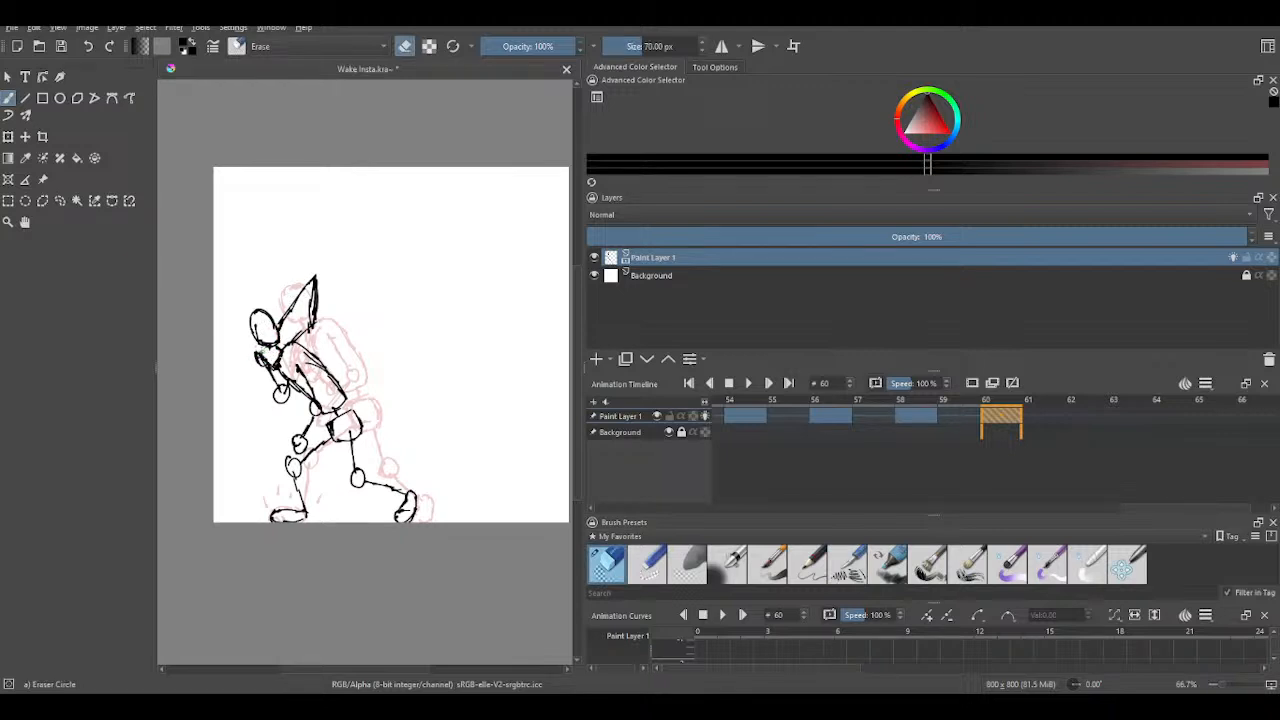
{"action": "left_click", "coordinate": [847, 563]}
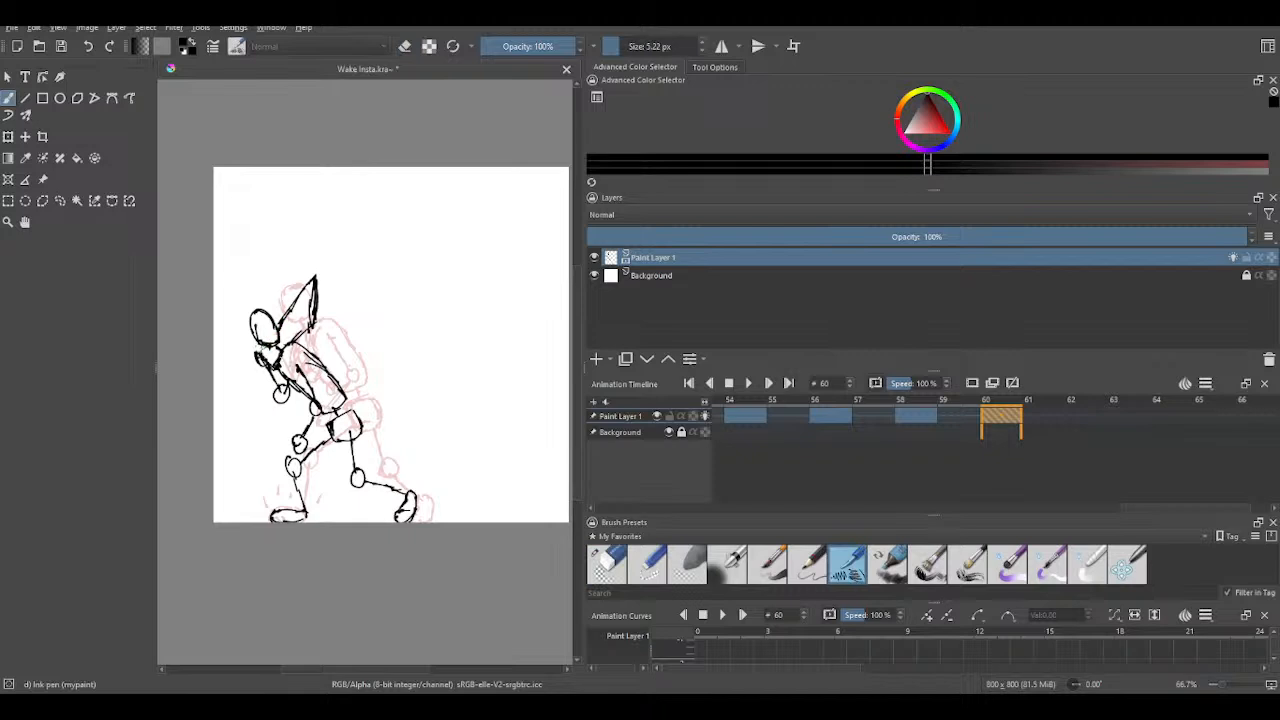
{"action": "left_click_drag", "start_coordinate": [267, 344], "coordinate": [257, 353]}
{"action": "left_click", "coordinate": [610, 565]}
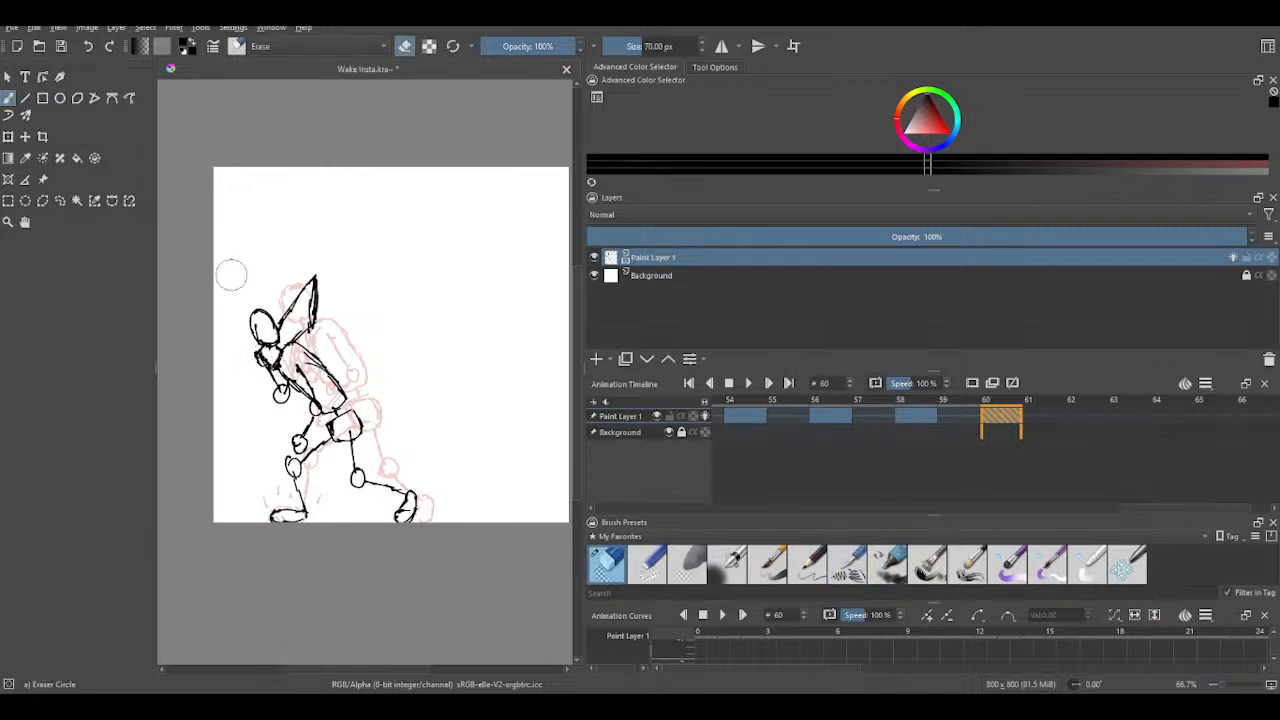
{"action": "mouse_move", "coordinate": [257, 352]}
{"action": "left_mouse_down"}
{"action": "mouse_move", "coordinate": [258, 365]}
{"action": "mouse_move", "coordinate": [257, 354]}
{"action": "left_mouse_up"}
{"action": "left_click", "coordinate": [853, 575]}
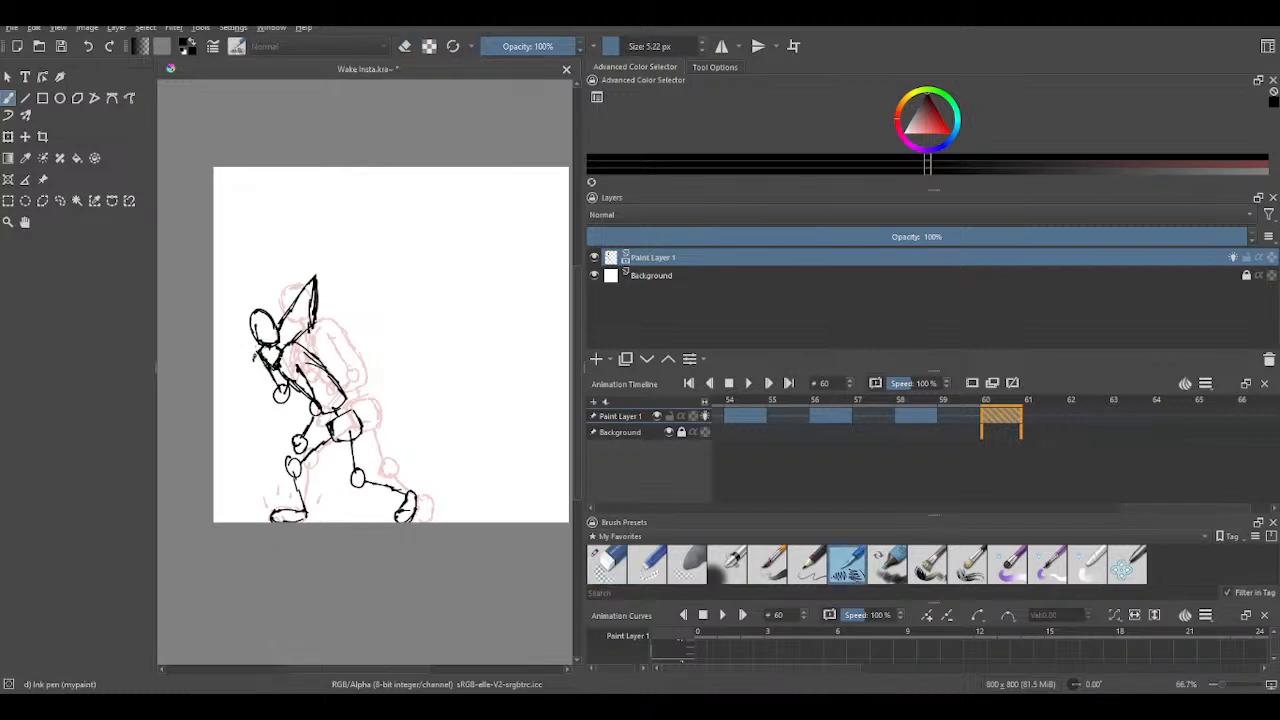
- Redraw the small hand shape below the head on frame 60, undoing the stray strokes
{"action": "right_click", "coordinate": [300, 367]}
{"action": "left_click", "coordinate": [317, 204]}
{"action": "key", "text": "ctrl+z"}
{"action": "mouse_move", "coordinate": [257, 355]}
{"action": "left_mouse_down"}
{"action": "mouse_move", "coordinate": [254, 366]}
{"action": "mouse_move", "coordinate": [270, 366]}
{"action": "mouse_move", "coordinate": [250, 369]}
{"action": "mouse_move", "coordinate": [265, 361]}
{"action": "left_mouse_up"}
{"action": "key", "text": "ctrl+z"}
{"action": "key", "text": "ctrl+z"}
- Step between frame 62 and the earlier poses, and play the animation to check the frame 60 drawing
{"action": "key", "text": "Right"}
{"action": "key", "text": "Right"}
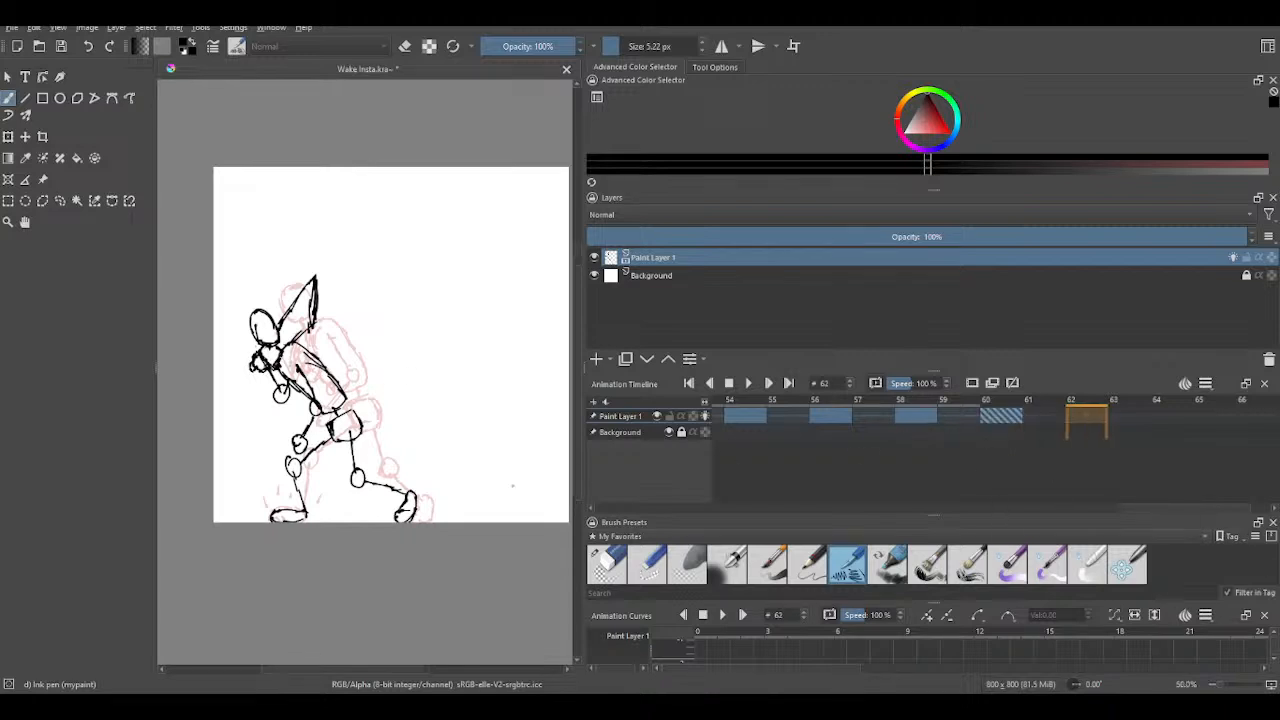
{"action": "scroll", "coordinate": [362, 512], "scroll_direction": "down", "scroll_amount": 4}
{"action": "scroll", "coordinate": [333, 508], "scroll_direction": "up", "scroll_amount": 4}
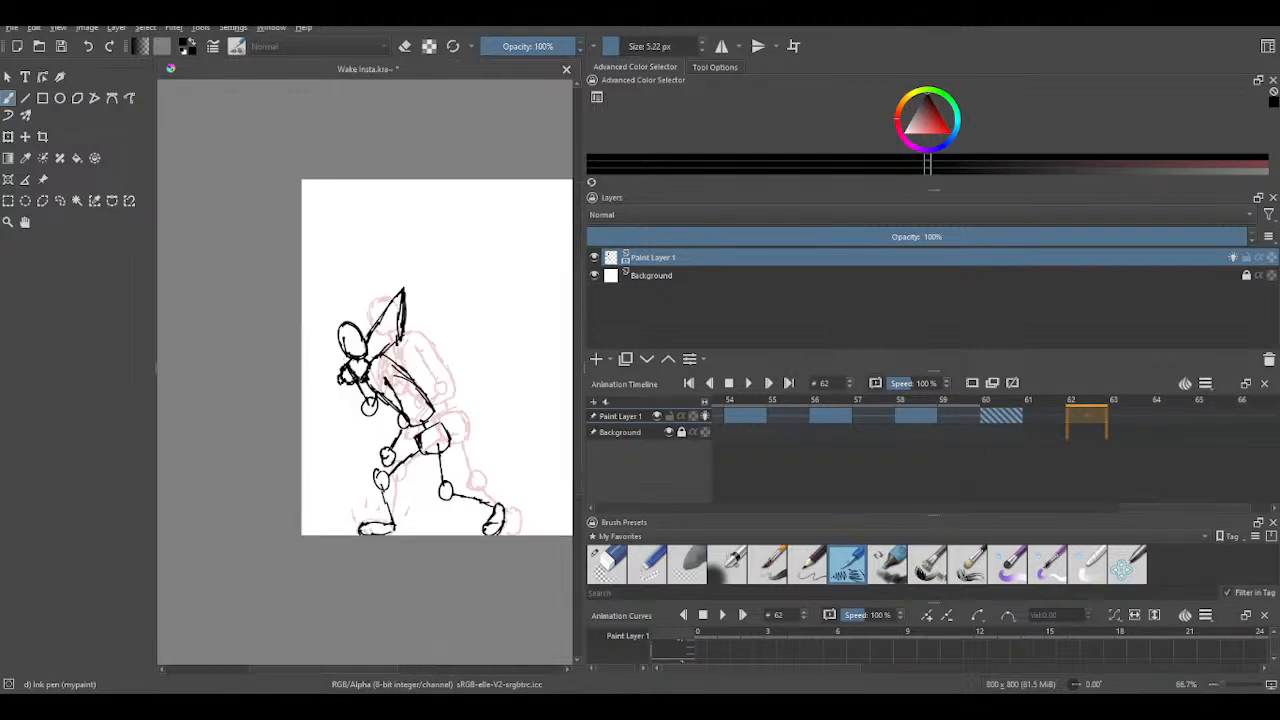
{"action": "mouse_move", "coordinate": [462, 252]}
{"action": "left_mouse_down"}
{"action": "mouse_move", "coordinate": [389, 257]}
{"action": "mouse_move", "coordinate": [337, 237]}
{"action": "mouse_move", "coordinate": [351, 237]}
{"action": "left_mouse_up"}
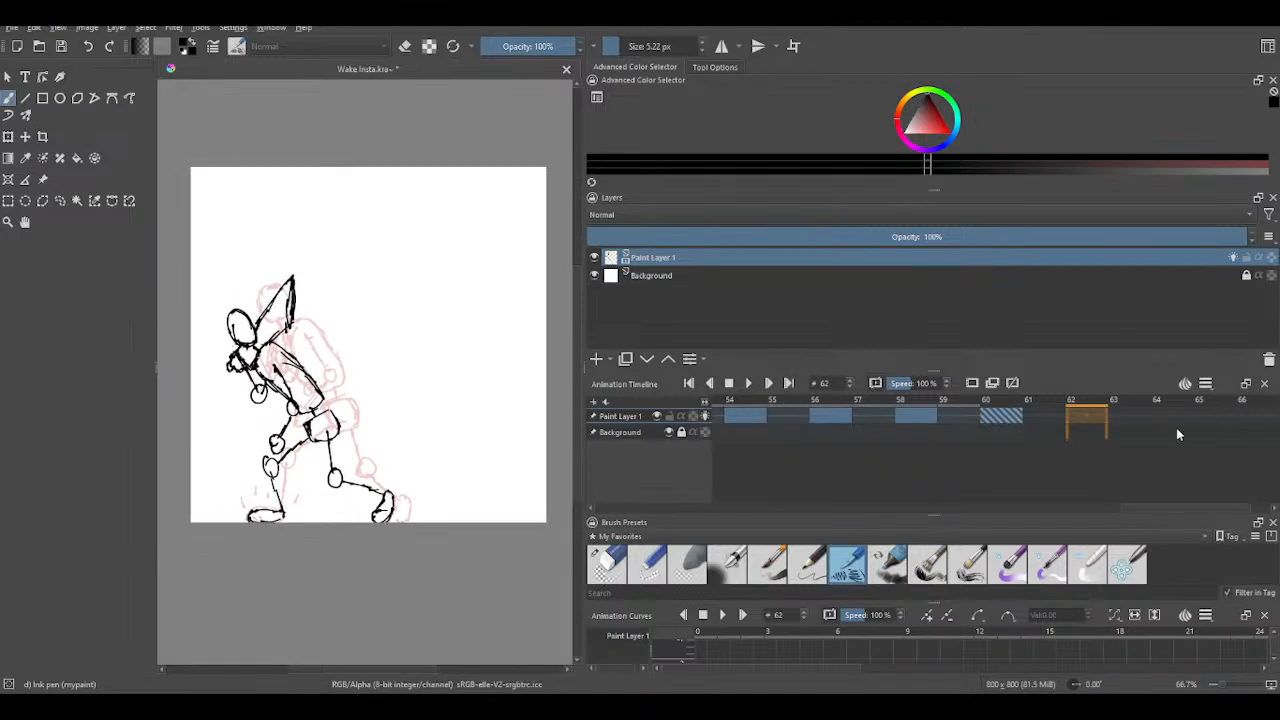
{"action": "key", "text": "Left"}
{"action": "key", "text": "Left"}
{"action": "key", "text": "Left"}
{"action": "key", "text": "Left"}
{"action": "key", "text": "Left"}
{"action": "key", "text": "Left"}
{"action": "key", "text": "Left"}
{"action": "key", "text": "Left"}
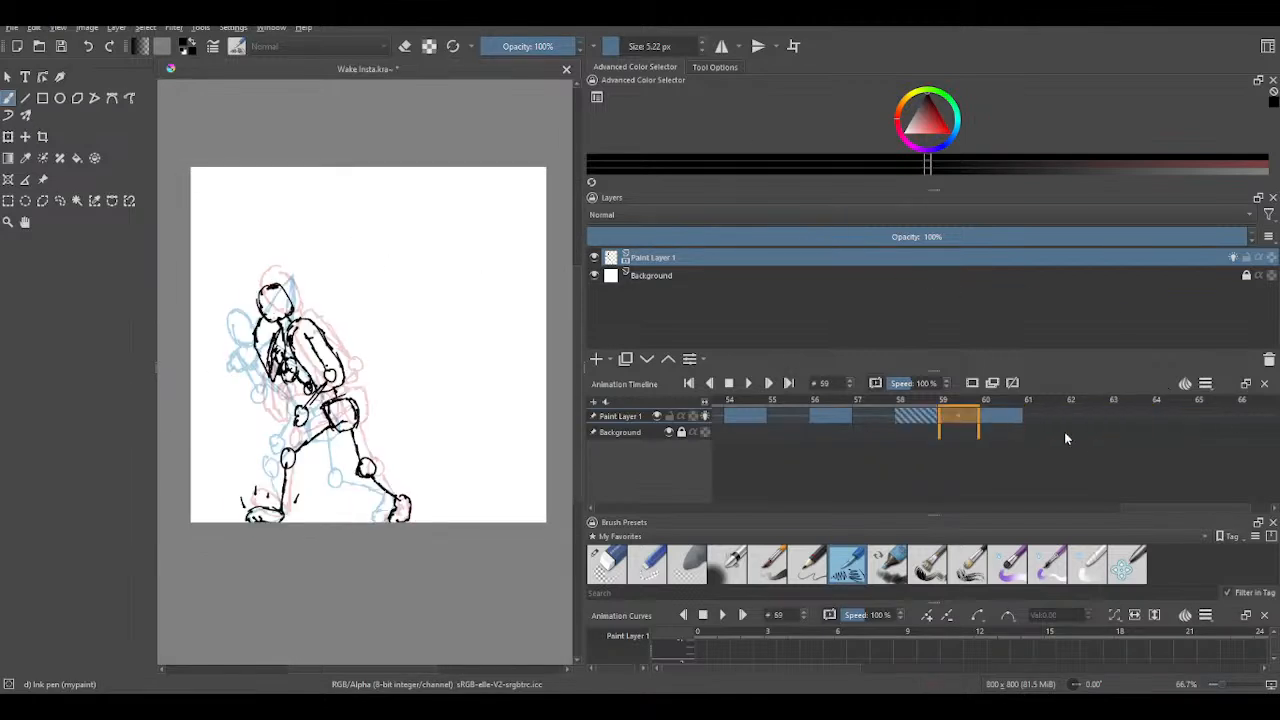
{"action": "key", "text": "space"}
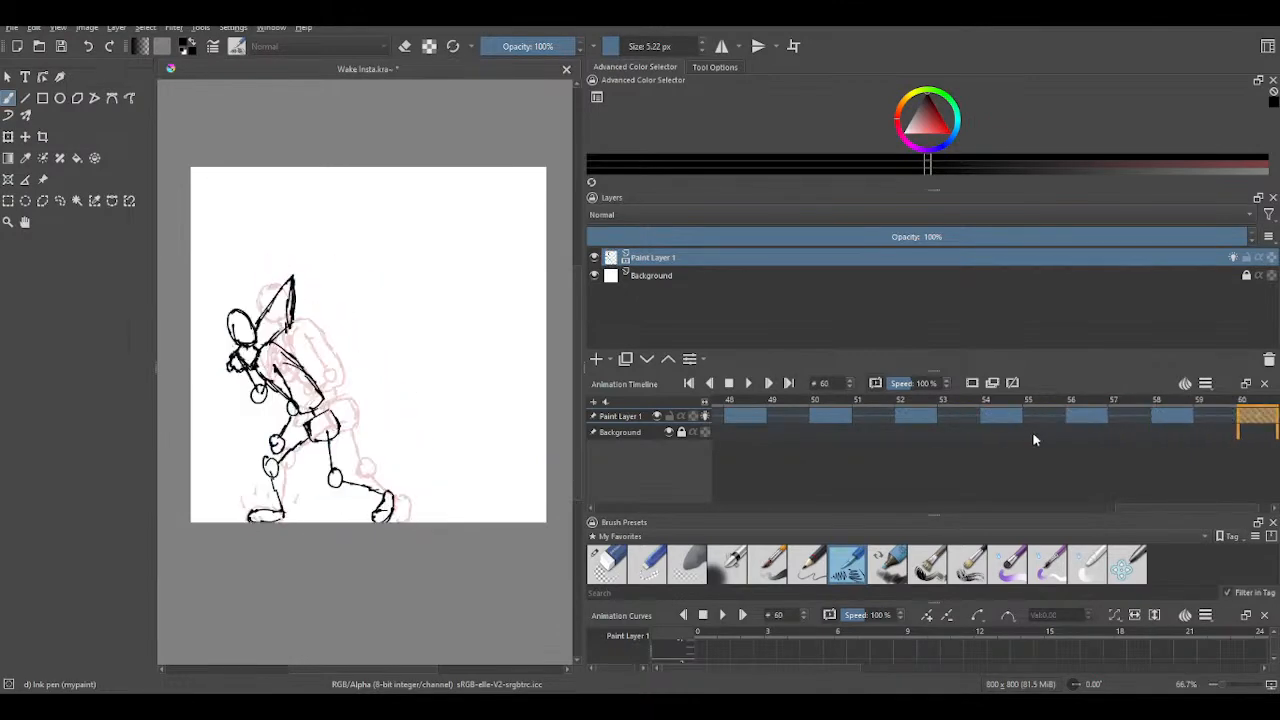
- Step back and forth around frames 58 and 60 to compare the two latest poses, stopping on frame 60
{"action": "key", "text": "Right"}
{"action": "key", "text": "Right"}
{"action": "key", "text": "Right"}
{"action": "key", "text": "Right"}
{"action": "key", "text": "Left"}
{"action": "key", "text": "Left"}
{"action": "key", "text": "Left"}
{"action": "key", "text": "Left"}
{"action": "key", "text": "Left"}
{"action": "key", "text": "Left"}
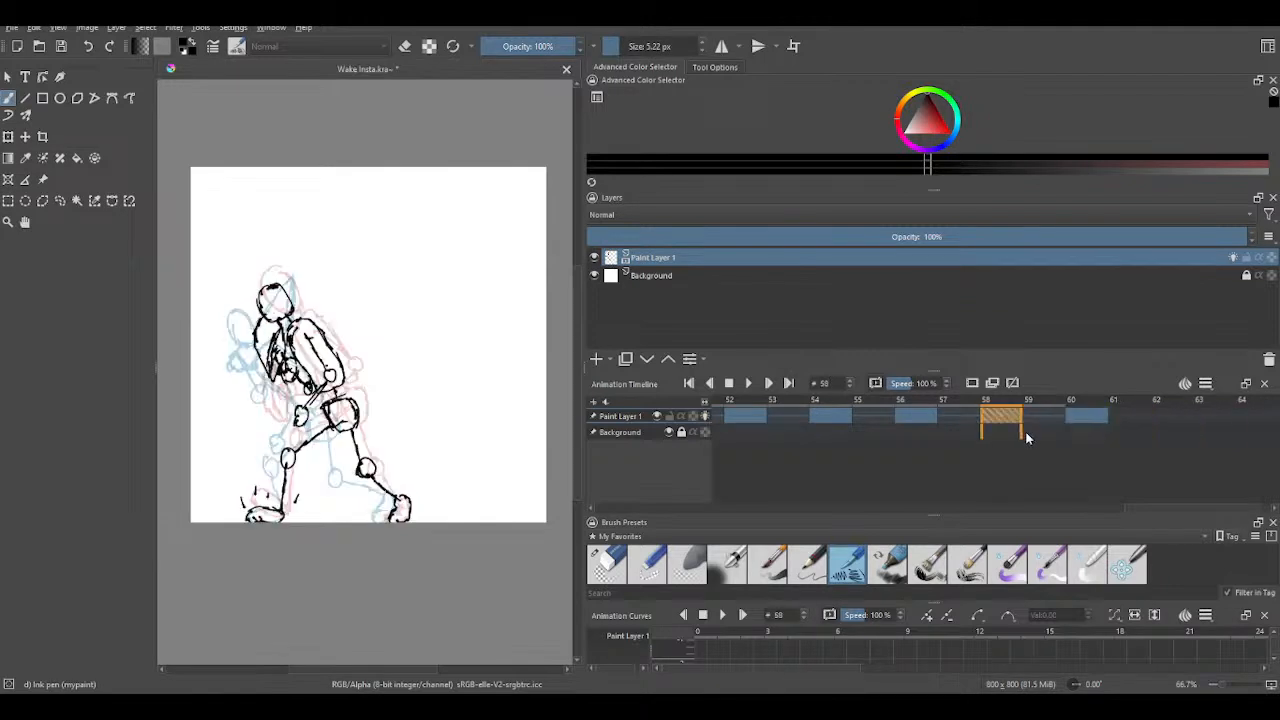
{"action": "key", "text": "Right"}
{"action": "key", "text": "Right"}
{"action": "key", "text": "Right"}
{"action": "key", "text": "Right"}
{"action": "key", "text": "Right"}
{"action": "key", "text": "Right"}
{"action": "key", "text": "Right"}
{"action": "key", "text": "Right"}
{"action": "key", "text": "Right"}
{"action": "key", "text": "Left"}
{"action": "key", "text": "Left"}
{"action": "key", "text": "Left"}
{"action": "key", "text": "Left"}
{"action": "key", "text": "Left"}
{"action": "key", "text": "Left"}
{"action": "key", "text": "Left"}
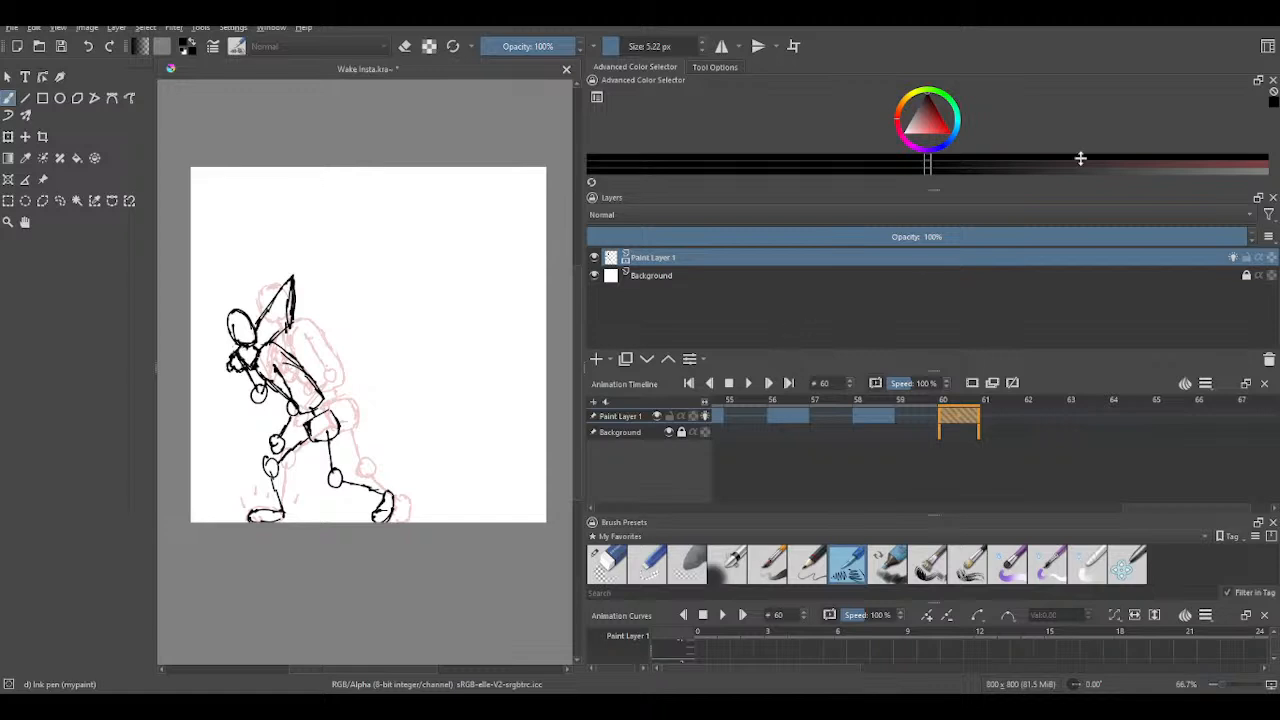
- Add a blank keyframe to Paint Layer 1 at frame 62
{"action": "left_click", "coordinate": [991, 470]}
{"action": "left_click", "coordinate": [1068, 412]}
{"action": "left_click", "coordinate": [1054, 415]}
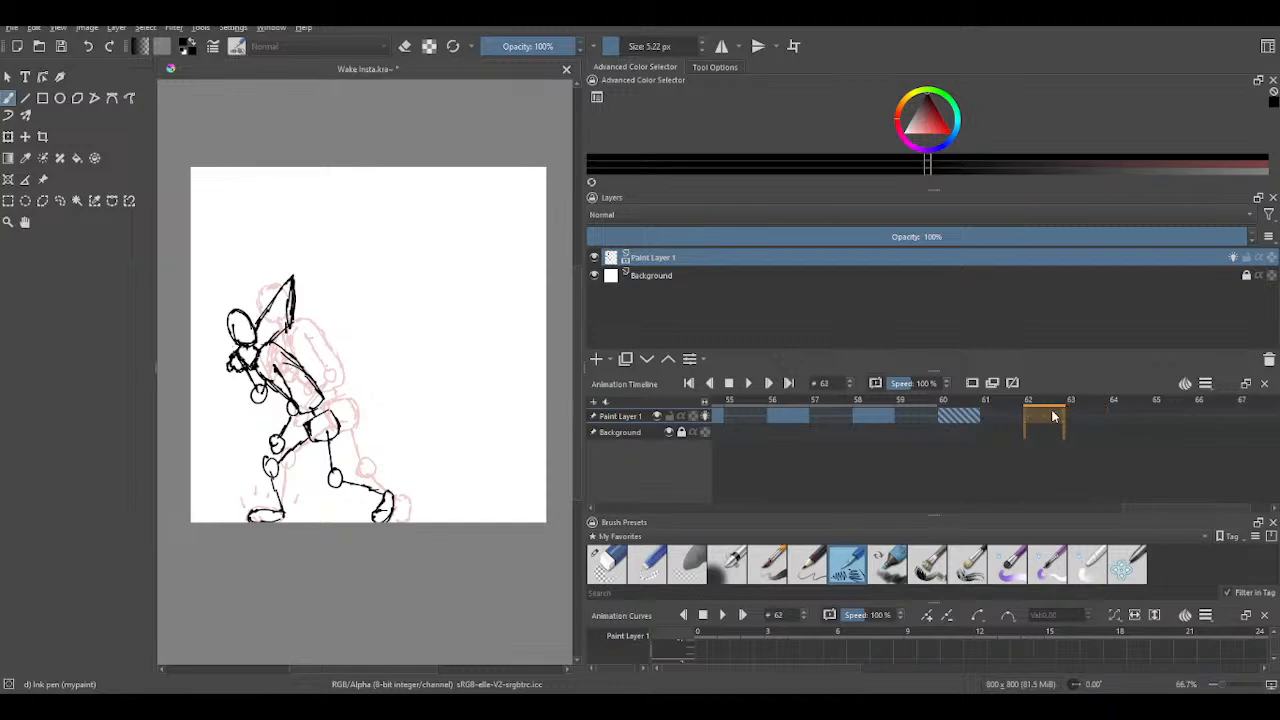
{"action": "key", "text": "Delete"}
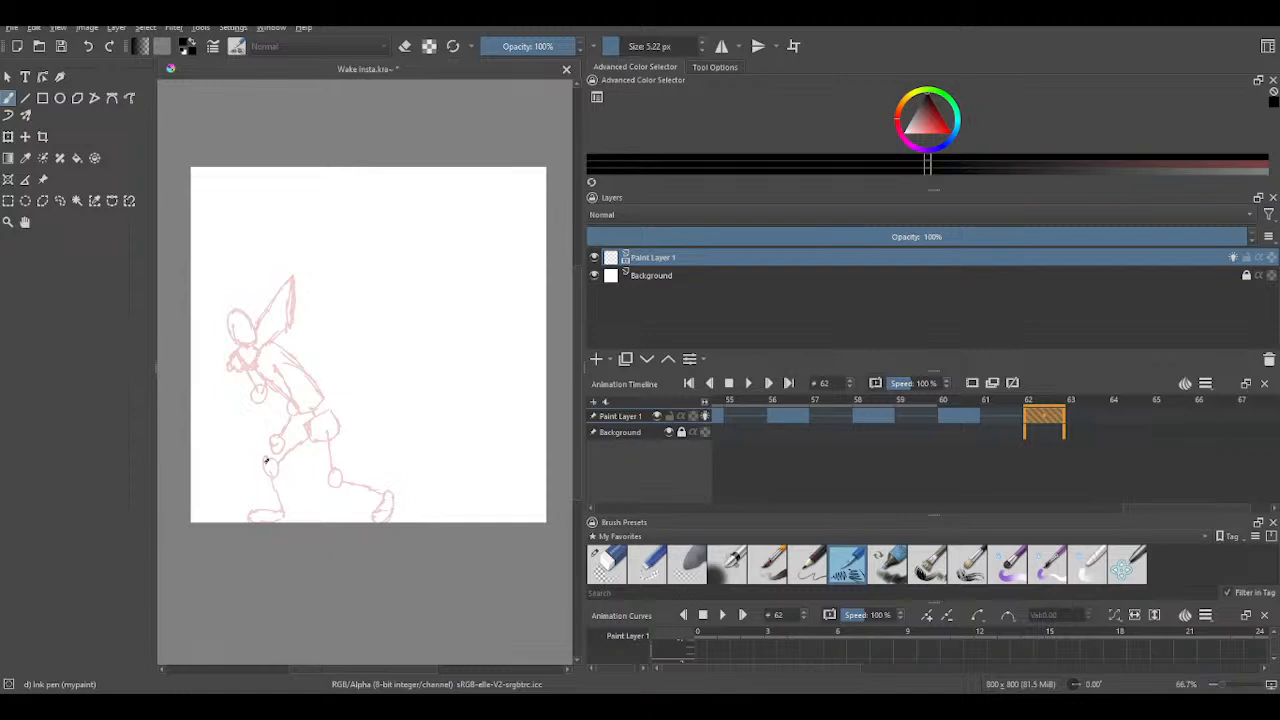
{"action": "left_click_drag", "start_coordinate": [266, 461], "coordinate": [283, 515]}
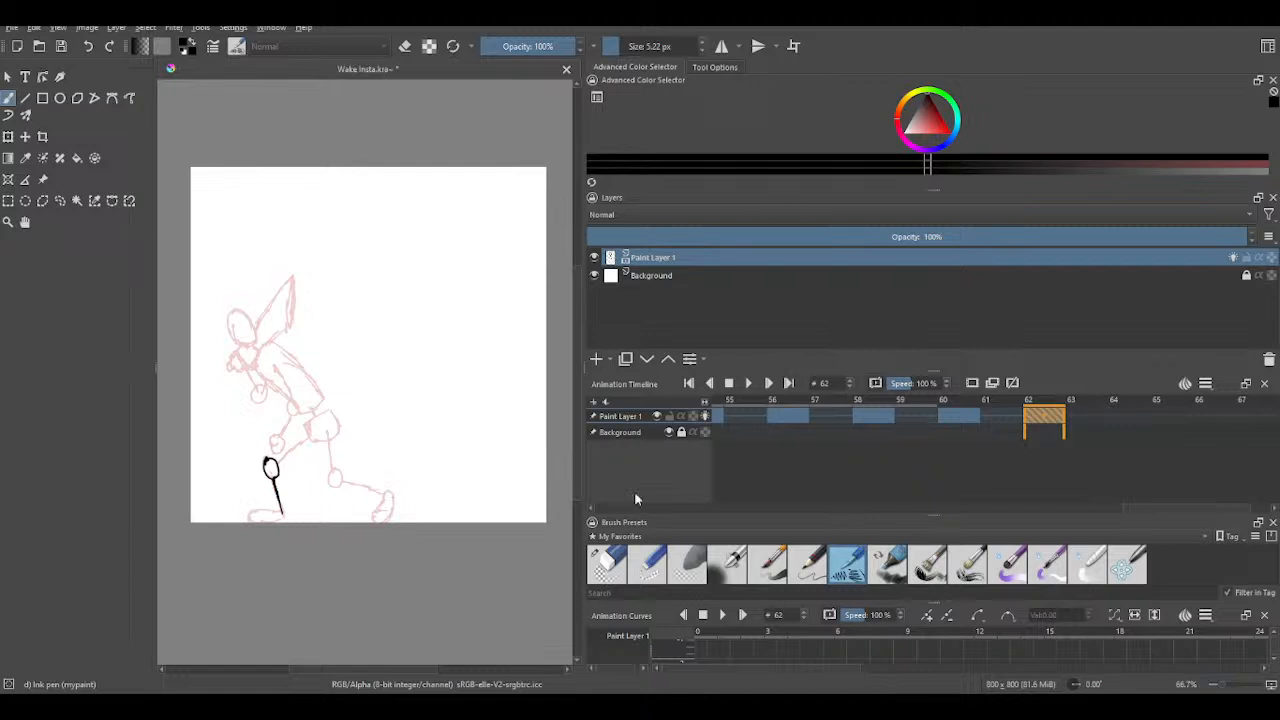
{"action": "left_click", "coordinate": [607, 570]}
{"action": "mouse_move", "coordinate": [270, 470]}
{"action": "left_mouse_down"}
{"action": "mouse_move", "coordinate": [285, 513]}
{"action": "mouse_move", "coordinate": [274, 462]}
{"action": "left_mouse_up"}
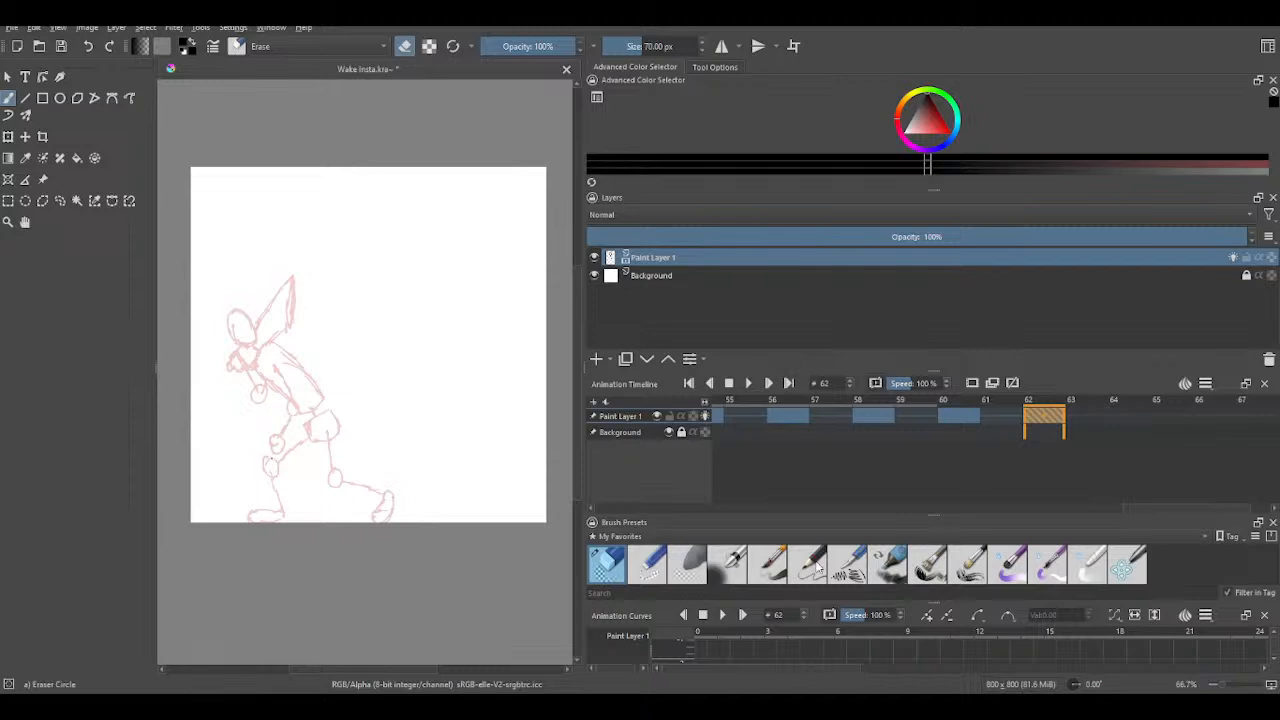
- Sketch the figure's front foot, bent leg and pelvis on frame 62 with the Ink pen brush
{"action": "left_click", "coordinate": [846, 566]}
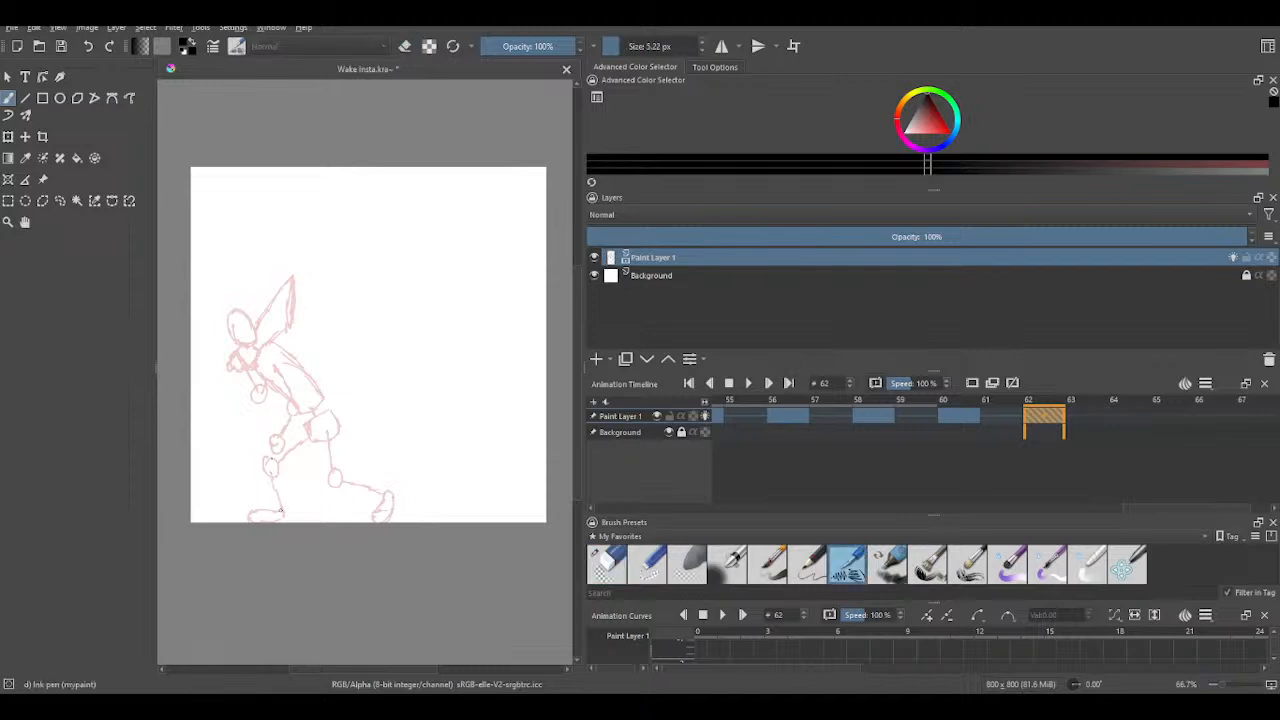
{"action": "mouse_move", "coordinate": [284, 514]}
{"action": "left_mouse_down"}
{"action": "mouse_move", "coordinate": [260, 484]}
{"action": "mouse_move", "coordinate": [268, 514]}
{"action": "mouse_move", "coordinate": [250, 517]}
{"action": "mouse_move", "coordinate": [278, 521]}
{"action": "left_mouse_up"}
{"action": "mouse_move", "coordinate": [260, 476]}
{"action": "left_mouse_down"}
{"action": "mouse_move", "coordinate": [292, 469]}
{"action": "mouse_move", "coordinate": [307, 451]}
{"action": "mouse_move", "coordinate": [312, 471]}
{"action": "mouse_move", "coordinate": [334, 460]}
{"action": "mouse_move", "coordinate": [331, 471]}
{"action": "mouse_move", "coordinate": [318, 444]}
{"action": "mouse_move", "coordinate": [335, 440]}
{"action": "mouse_move", "coordinate": [335, 454]}
{"action": "mouse_move", "coordinate": [306, 467]}
{"action": "mouse_move", "coordinate": [326, 495]}
{"action": "left_mouse_up"}
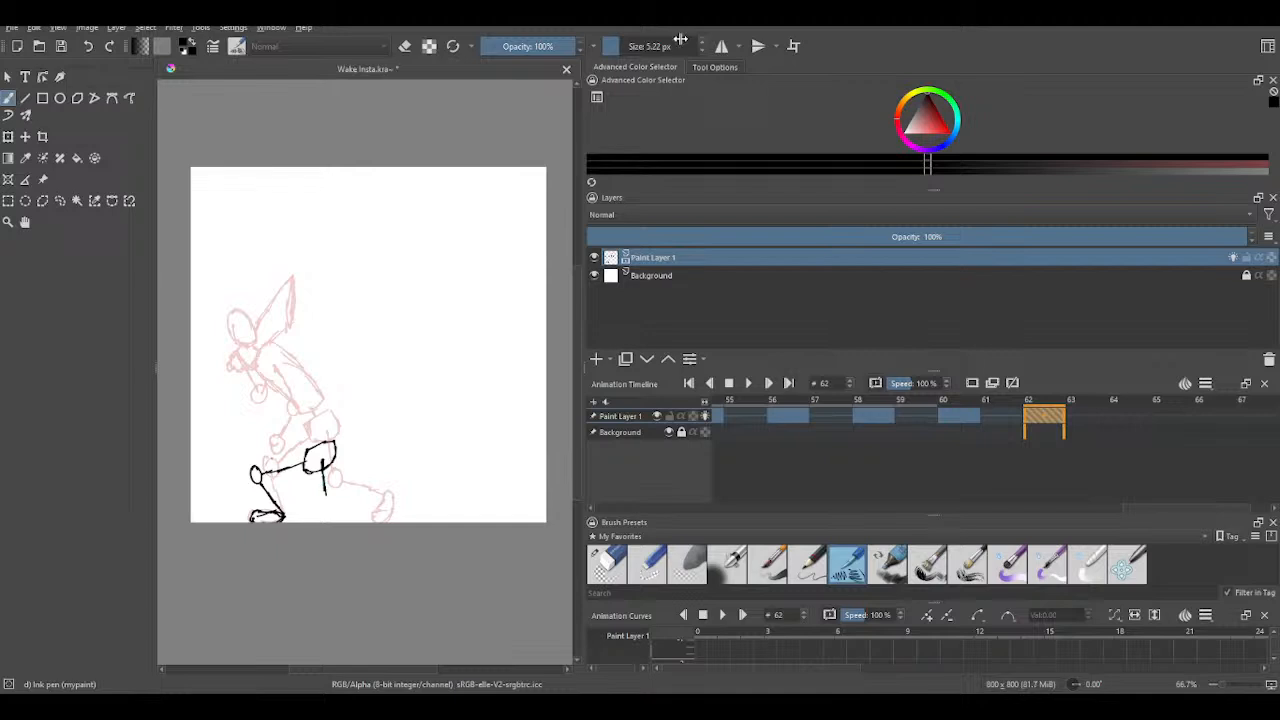
- Erase the stray thigh stroke under the pelvis and draw the rear leg with its knee and foot on frame 62
{"action": "left_click", "coordinate": [610, 563]}
{"action": "mouse_move", "coordinate": [350, 488]}
{"action": "left_mouse_down"}
{"action": "mouse_move", "coordinate": [322, 470]}
{"action": "mouse_move", "coordinate": [324, 492]}
{"action": "left_mouse_up"}
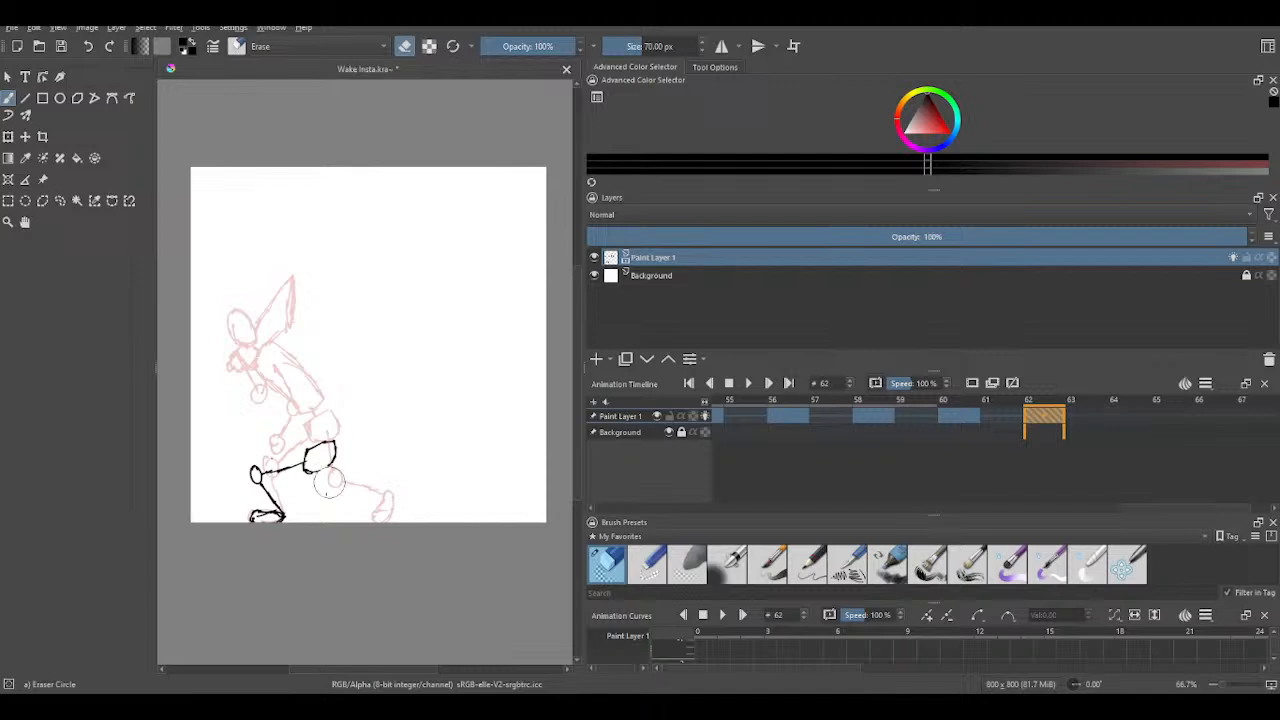
{"action": "left_click", "coordinate": [848, 563]}
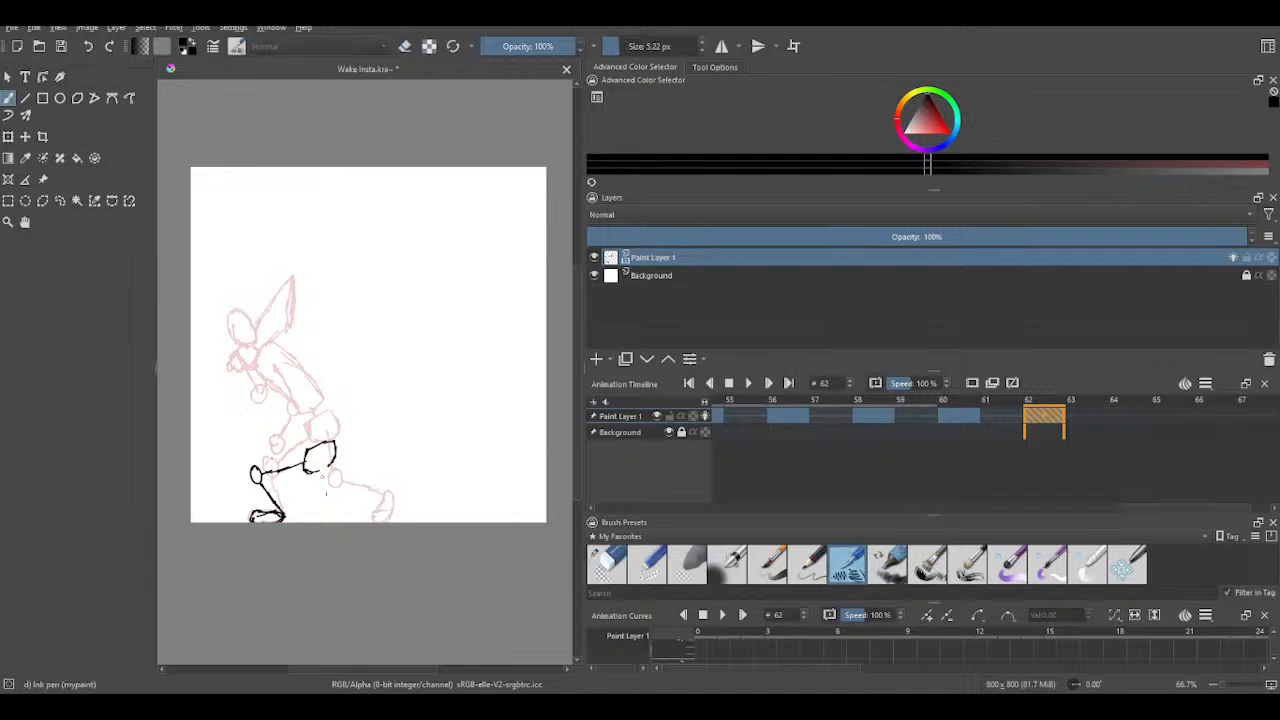
{"action": "mouse_move", "coordinate": [319, 463]}
{"action": "left_mouse_down"}
{"action": "mouse_move", "coordinate": [314, 497]}
{"action": "mouse_move", "coordinate": [375, 499]}
{"action": "left_mouse_up"}
{"action": "mouse_move", "coordinate": [368, 502]}
{"action": "left_mouse_down"}
{"action": "mouse_move", "coordinate": [372, 489]}
{"action": "mouse_move", "coordinate": [382, 508]}
{"action": "mouse_move", "coordinate": [365, 521]}
{"action": "mouse_move", "coordinate": [381, 509]}
{"action": "left_mouse_up"}
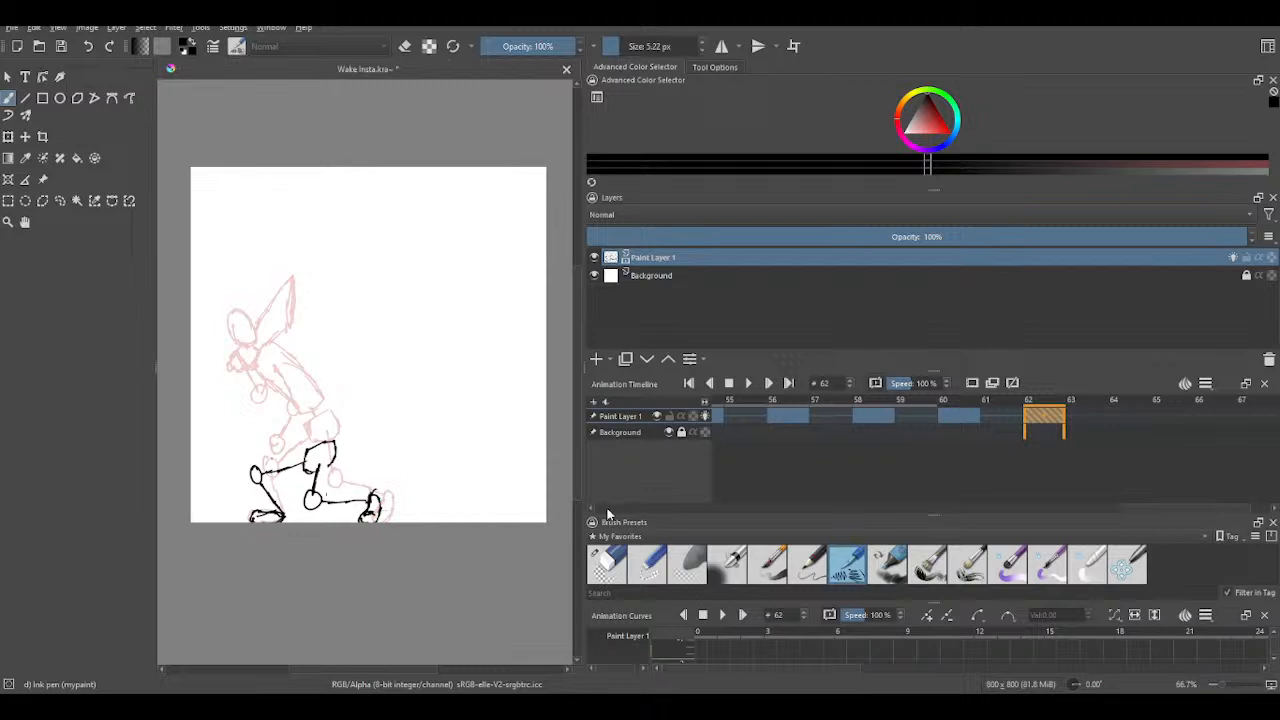
- Close the pelvis outline and sketch the hunched upper body above it on frame 62, with torso, arms and head
{"action": "left_click_drag", "start_coordinate": [328, 465], "coordinate": [316, 471]}
{"action": "mouse_move", "coordinate": [320, 443]}
{"action": "left_mouse_down"}
{"action": "mouse_move", "coordinate": [330, 428]}
{"action": "mouse_move", "coordinate": [308, 395]}
{"action": "left_mouse_up"}
{"action": "mouse_move", "coordinate": [306, 442]}
{"action": "left_mouse_down"}
{"action": "mouse_move", "coordinate": [275, 413]}
{"action": "mouse_move", "coordinate": [302, 391]}
{"action": "mouse_move", "coordinate": [287, 381]}
{"action": "mouse_move", "coordinate": [259, 396]}
{"action": "mouse_move", "coordinate": [265, 378]}
{"action": "mouse_move", "coordinate": [294, 388]}
{"action": "left_mouse_up"}
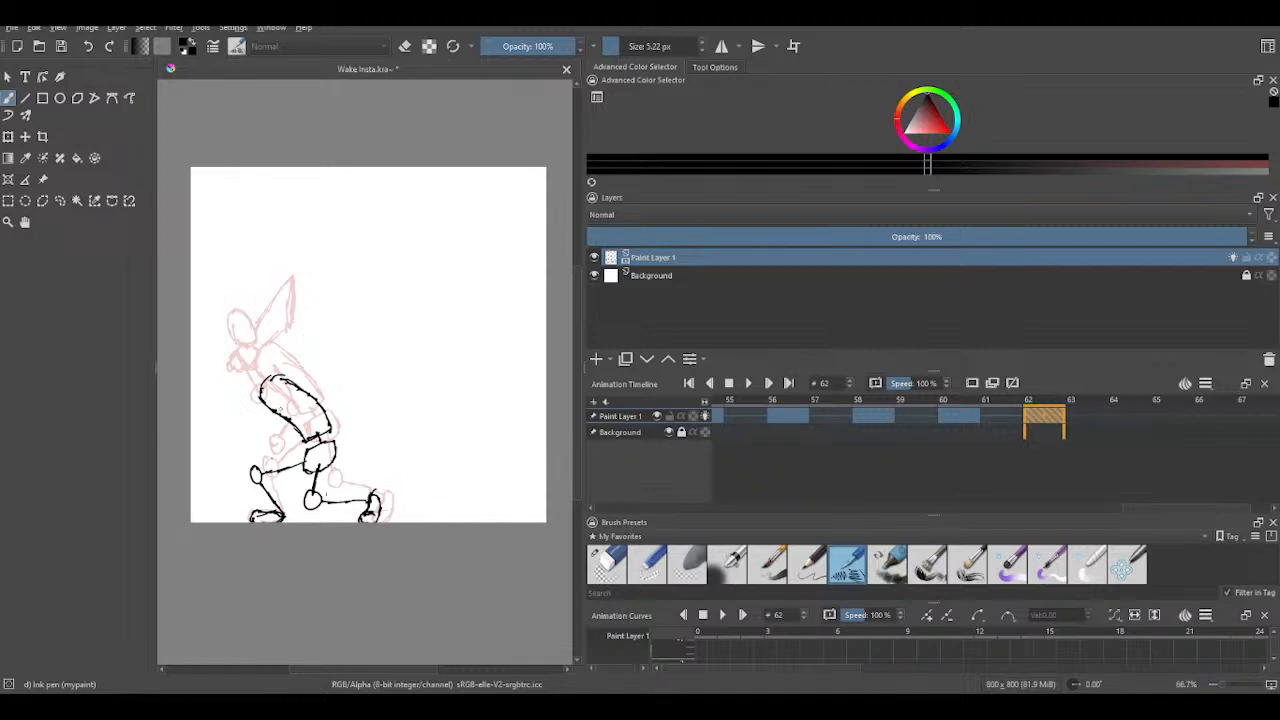
{"action": "mouse_move", "coordinate": [275, 397]}
{"action": "left_mouse_down"}
{"action": "mouse_move", "coordinate": [290, 446]}
{"action": "mouse_move", "coordinate": [271, 521]}
{"action": "mouse_move", "coordinate": [281, 501]}
{"action": "left_mouse_up"}
{"action": "mouse_move", "coordinate": [273, 408]}
{"action": "left_mouse_down"}
{"action": "mouse_move", "coordinate": [272, 440]}
{"action": "mouse_move", "coordinate": [254, 419]}
{"action": "mouse_move", "coordinate": [262, 368]}
{"action": "mouse_move", "coordinate": [240, 368]}
{"action": "mouse_move", "coordinate": [252, 344]}
{"action": "mouse_move", "coordinate": [262, 362]}
{"action": "mouse_move", "coordinate": [254, 347]}
{"action": "left_mouse_up"}
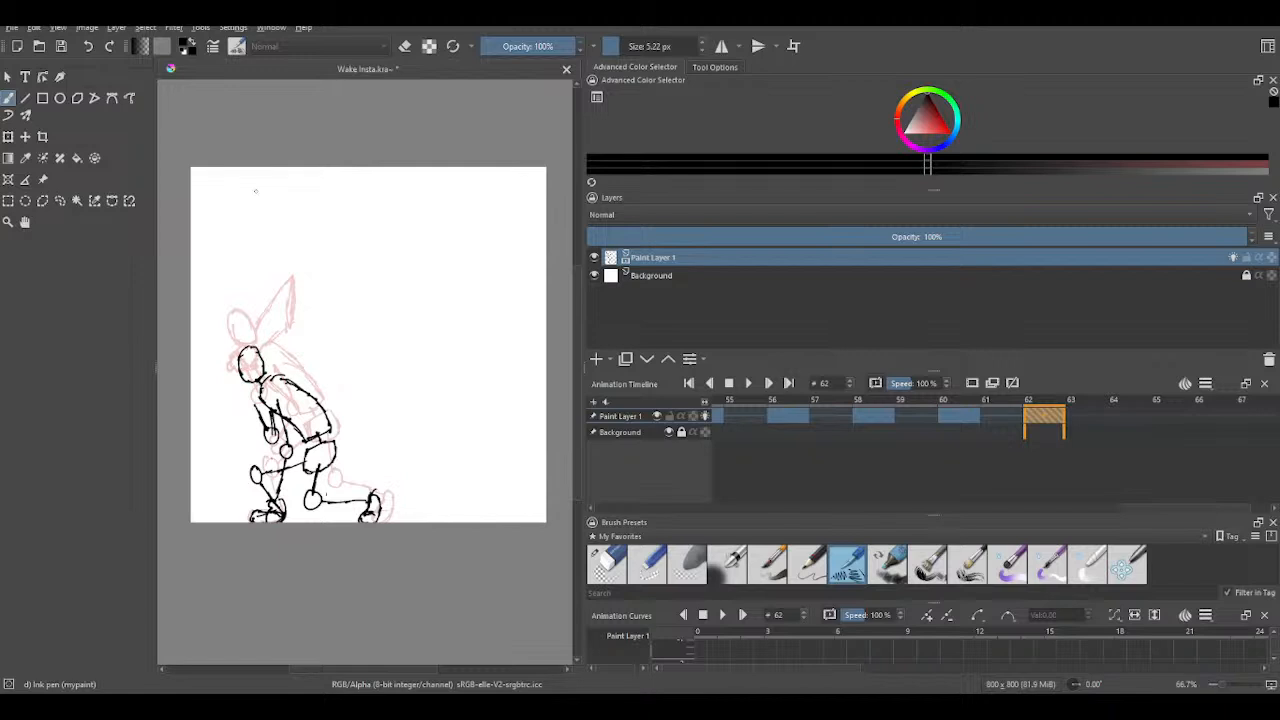
- Step back to frame 60 to compare its pose with the new drawing, and return to frame 62
{"action": "key", "text": "Left"}
{"action": "key", "text": "Left"}
{"action": "key", "text": "Right"}
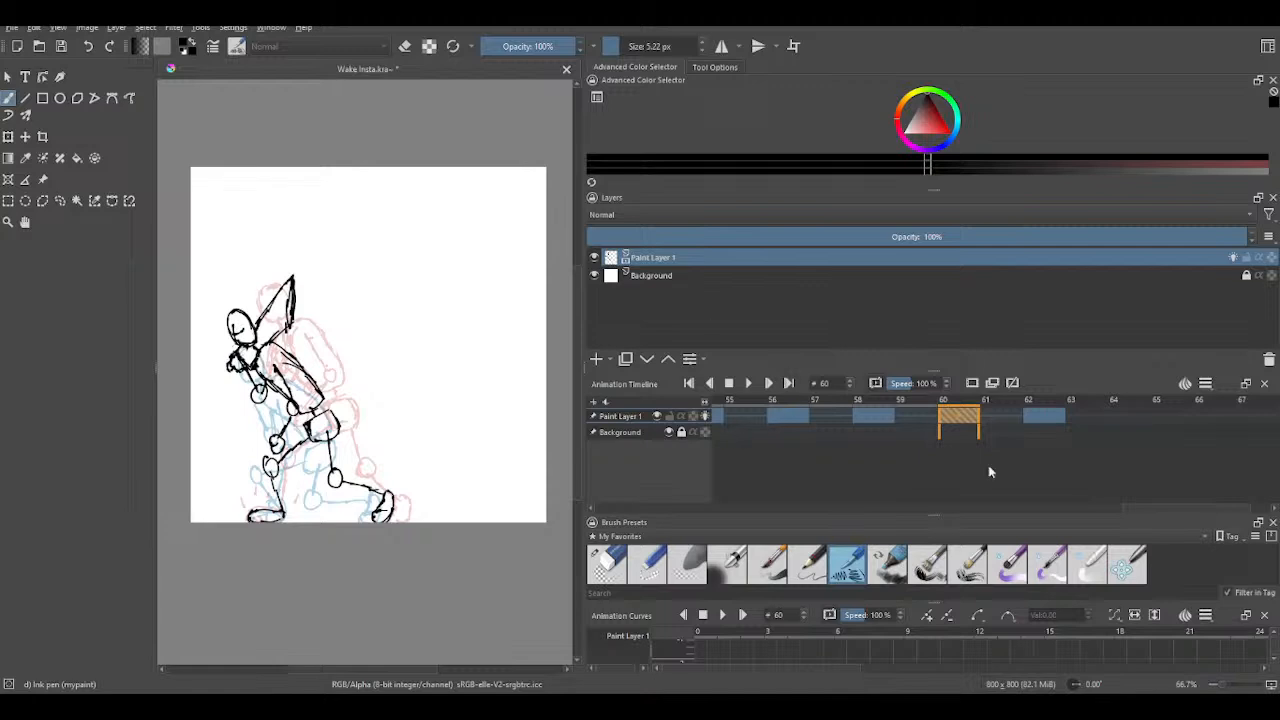
{"action": "left_click", "coordinate": [1043, 416]}
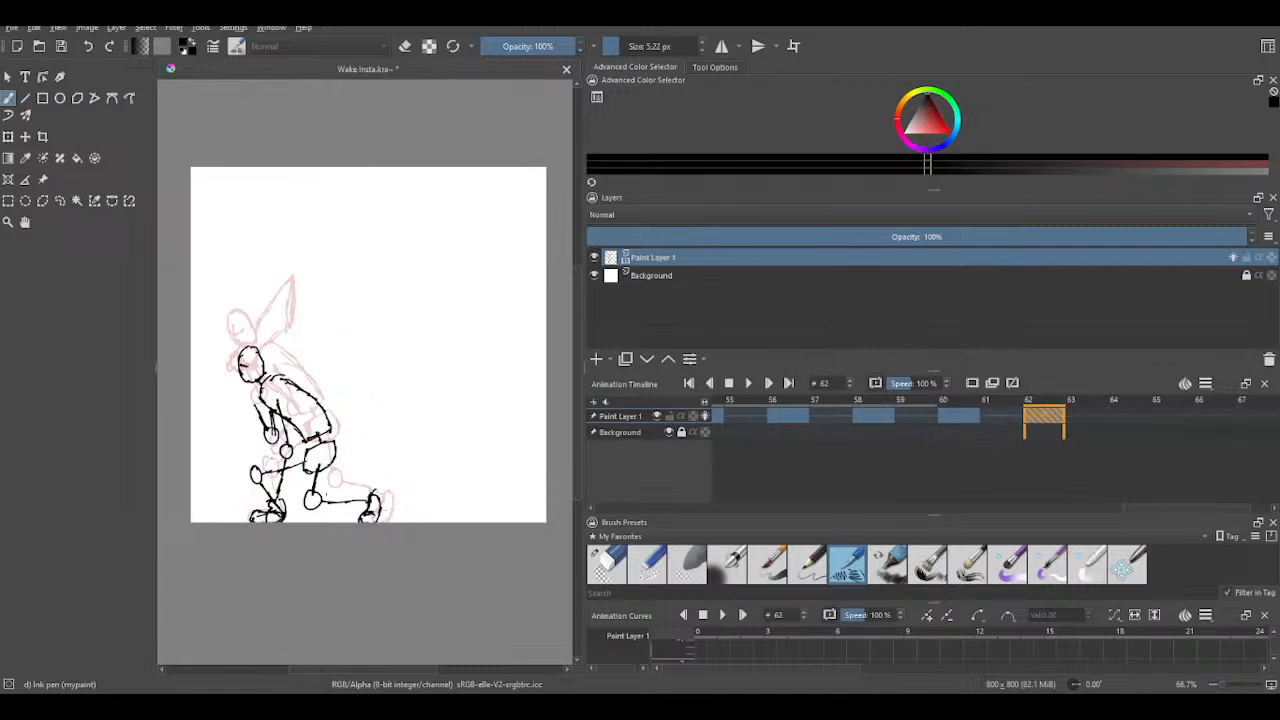
- Add the face line, the small hand shape below the head and the pointed shape behind the head on frame 62
{"action": "left_click_drag", "start_coordinate": [240, 364], "coordinate": [253, 368]}
{"action": "left_click_drag", "start_coordinate": [241, 360], "coordinate": [243, 377]}
{"action": "mouse_move", "coordinate": [239, 384]}
{"action": "left_mouse_down"}
{"action": "mouse_move", "coordinate": [248, 398]}
{"action": "mouse_move", "coordinate": [251, 384]}
{"action": "mouse_move", "coordinate": [246, 396]}
{"action": "left_mouse_up"}
{"action": "mouse_move", "coordinate": [263, 360]}
{"action": "left_mouse_down"}
{"action": "mouse_move", "coordinate": [311, 324]}
{"action": "mouse_move", "coordinate": [294, 375]}
{"action": "mouse_move", "coordinate": [303, 369]}
{"action": "mouse_move", "coordinate": [256, 389]}
{"action": "left_mouse_up"}
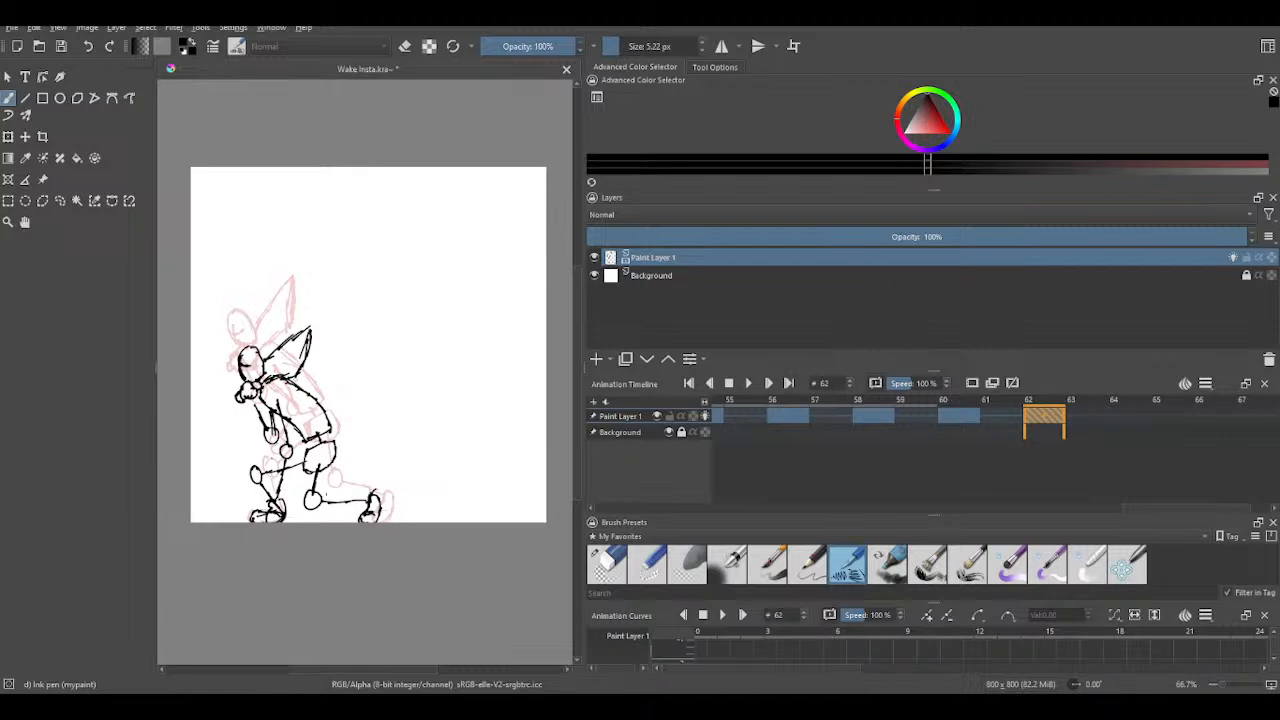
{"action": "left_click_drag", "start_coordinate": [297, 371], "coordinate": [281, 379]}
{"action": "left_click_drag", "start_coordinate": [310, 333], "coordinate": [314, 351]}
- Erase the pointed shape's outer edge on frame 62, redraw it wider and clean up the overshooting strokes at its tip
{"action": "key", "text": "e"}
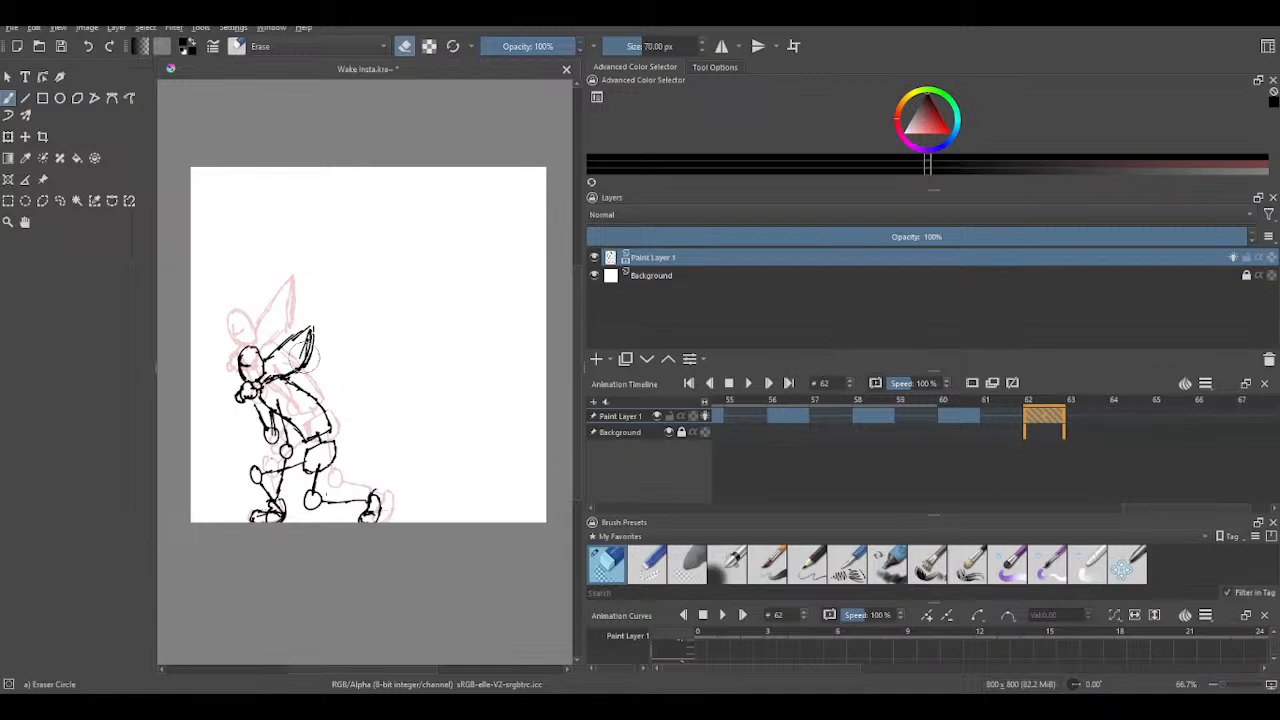
{"action": "mouse_move", "coordinate": [305, 357]}
{"action": "left_mouse_down"}
{"action": "mouse_move", "coordinate": [309, 331]}
{"action": "mouse_move", "coordinate": [310, 357]}
{"action": "left_mouse_up"}
{"action": "left_click", "coordinate": [850, 565]}
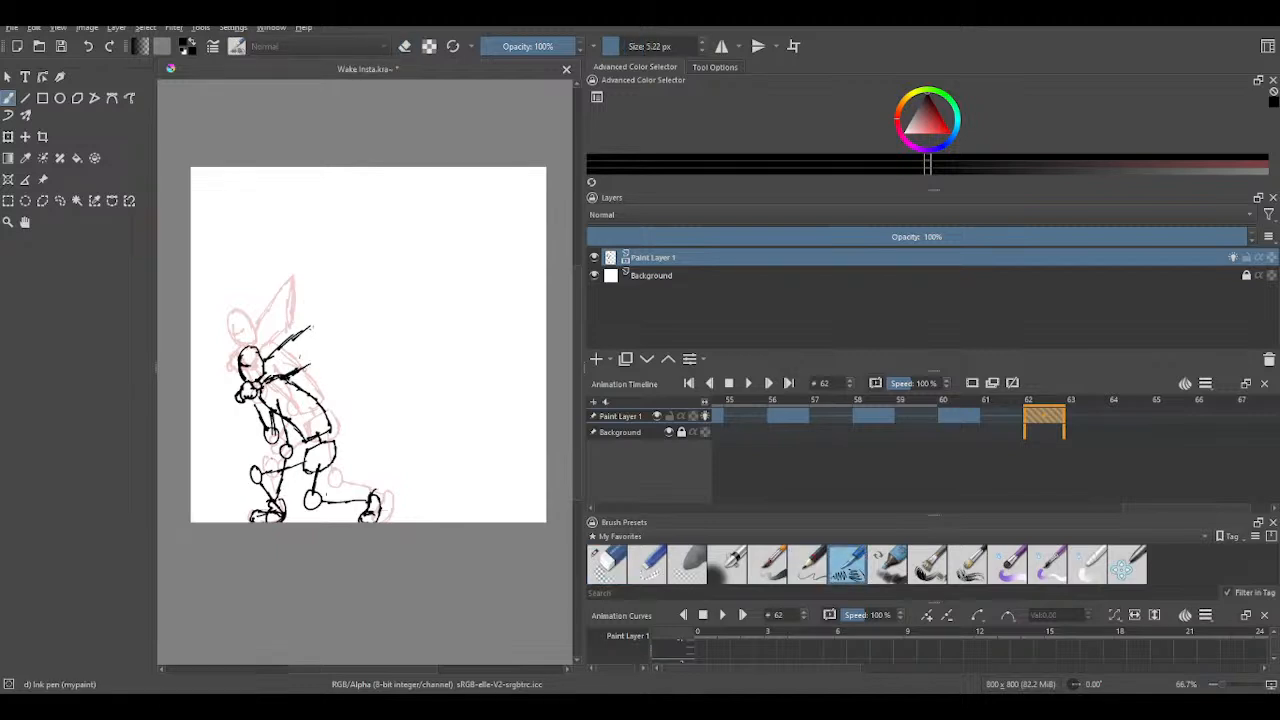
{"action": "left_click_drag", "start_coordinate": [308, 366], "coordinate": [318, 322]}
{"action": "mouse_move", "coordinate": [310, 364]}
{"action": "left_mouse_down"}
{"action": "mouse_move", "coordinate": [305, 318]}
{"action": "mouse_move", "coordinate": [301, 357]}
{"action": "mouse_move", "coordinate": [283, 350]}
{"action": "left_mouse_up"}
{"action": "left_click", "coordinate": [606, 565]}
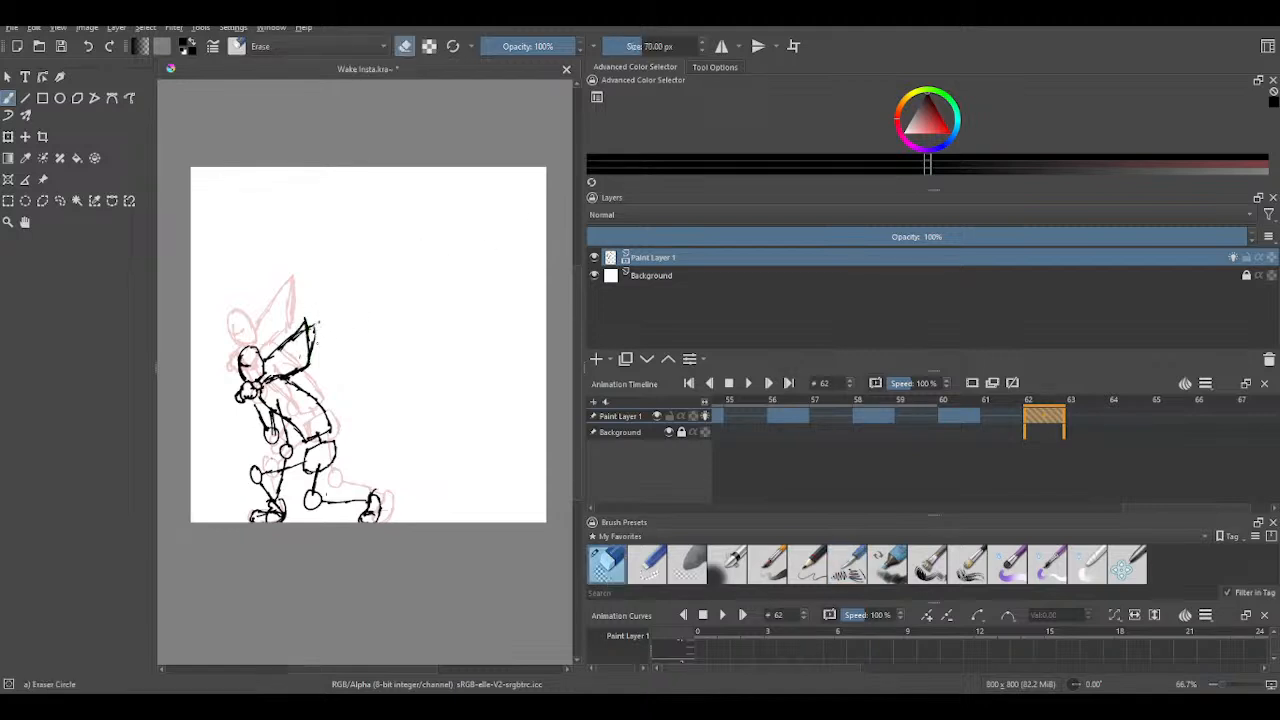
{"action": "mouse_move", "coordinate": [317, 325]}
{"action": "left_mouse_down"}
{"action": "mouse_move", "coordinate": [316, 348]}
{"action": "mouse_move", "coordinate": [316, 334]}
{"action": "left_mouse_up"}
{"action": "left_click", "coordinate": [859, 568]}
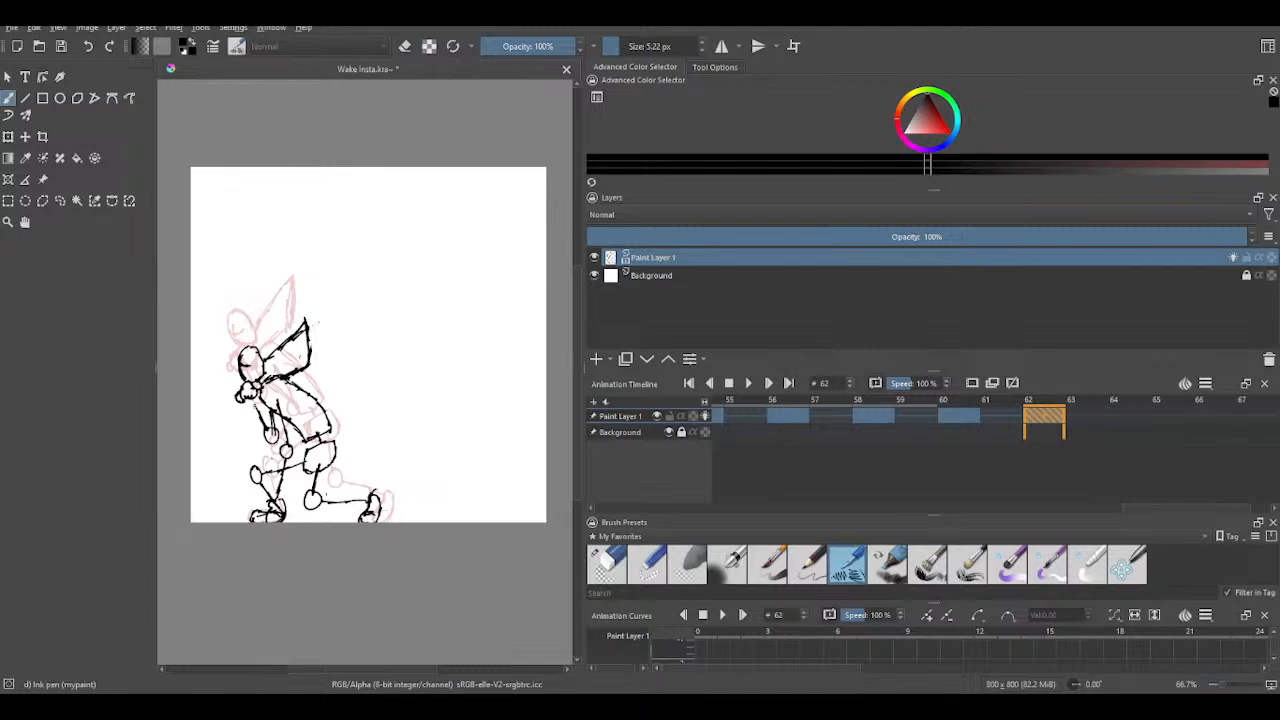
- Reinforce the arm line just below the small hand shape on frame 62
{"action": "left_click_drag", "start_coordinate": [252, 397], "coordinate": [259, 410]}
{"action": "left_click", "coordinate": [599, 575]}
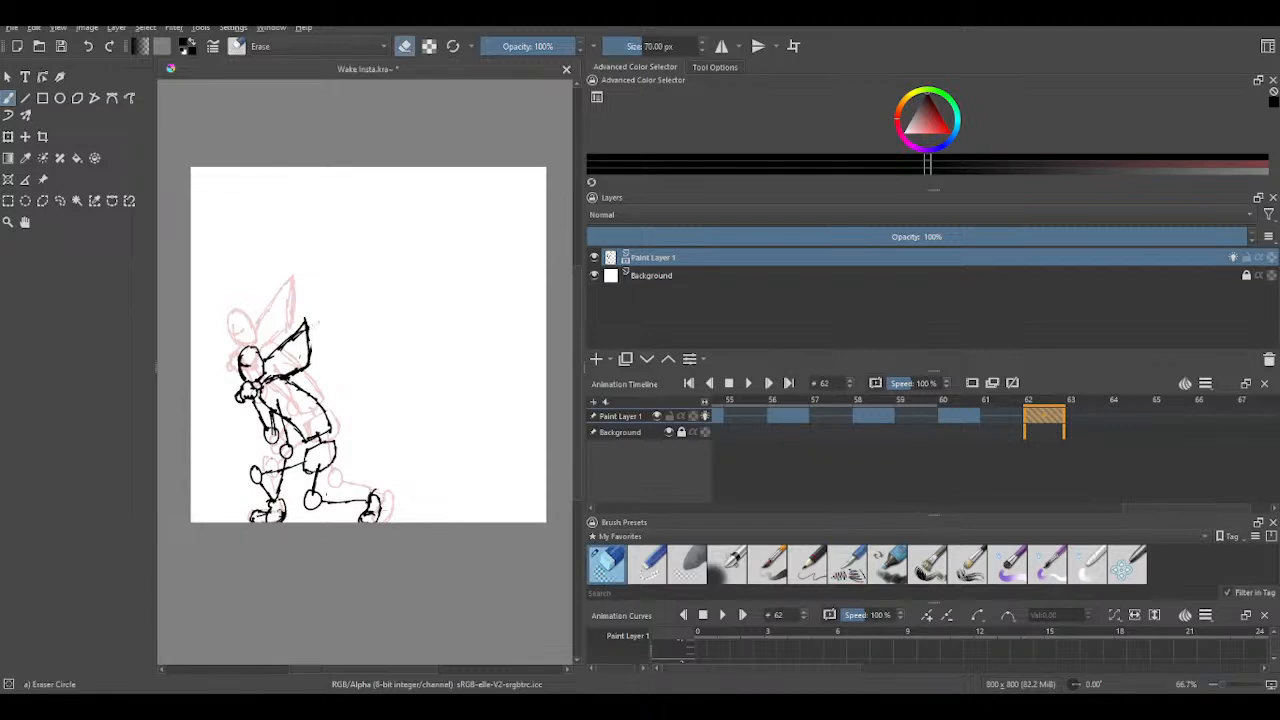
{"action": "left_click", "coordinate": [855, 568]}
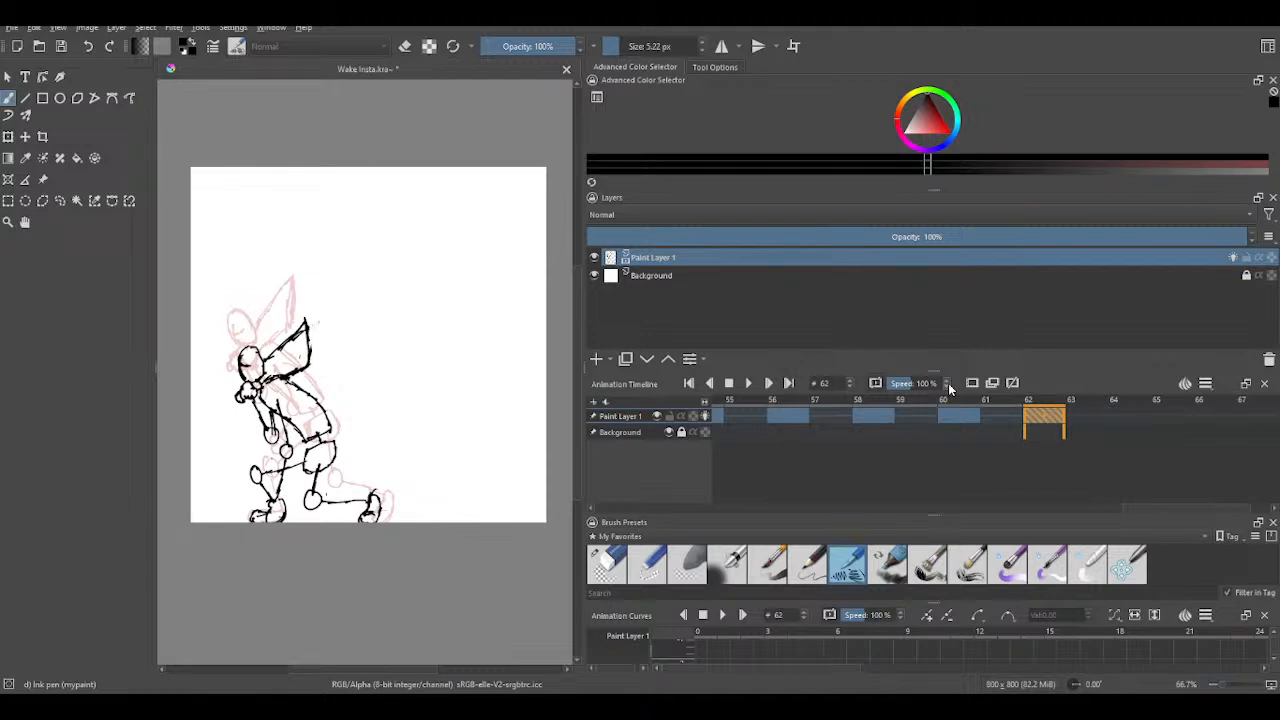
- Scrub back and forth between frames 58 and 62 to check how the latest poses flow
{"action": "scroll", "coordinate": [422, 322], "scroll_direction": "down", "scroll_amount": 3}
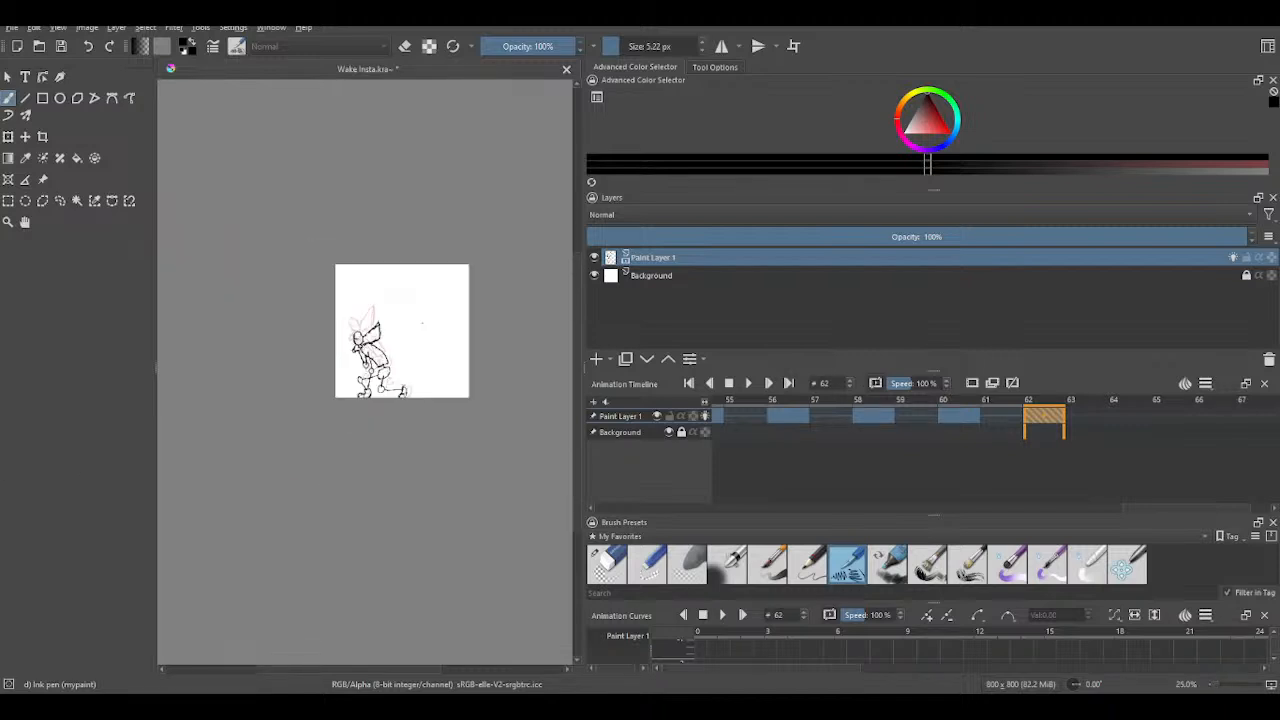
{"action": "scroll", "coordinate": [422, 323], "scroll_direction": "up", "scroll_amount": 3}
{"action": "scroll", "coordinate": [853, 462], "scroll_direction": "down", "scroll_amount": 4}
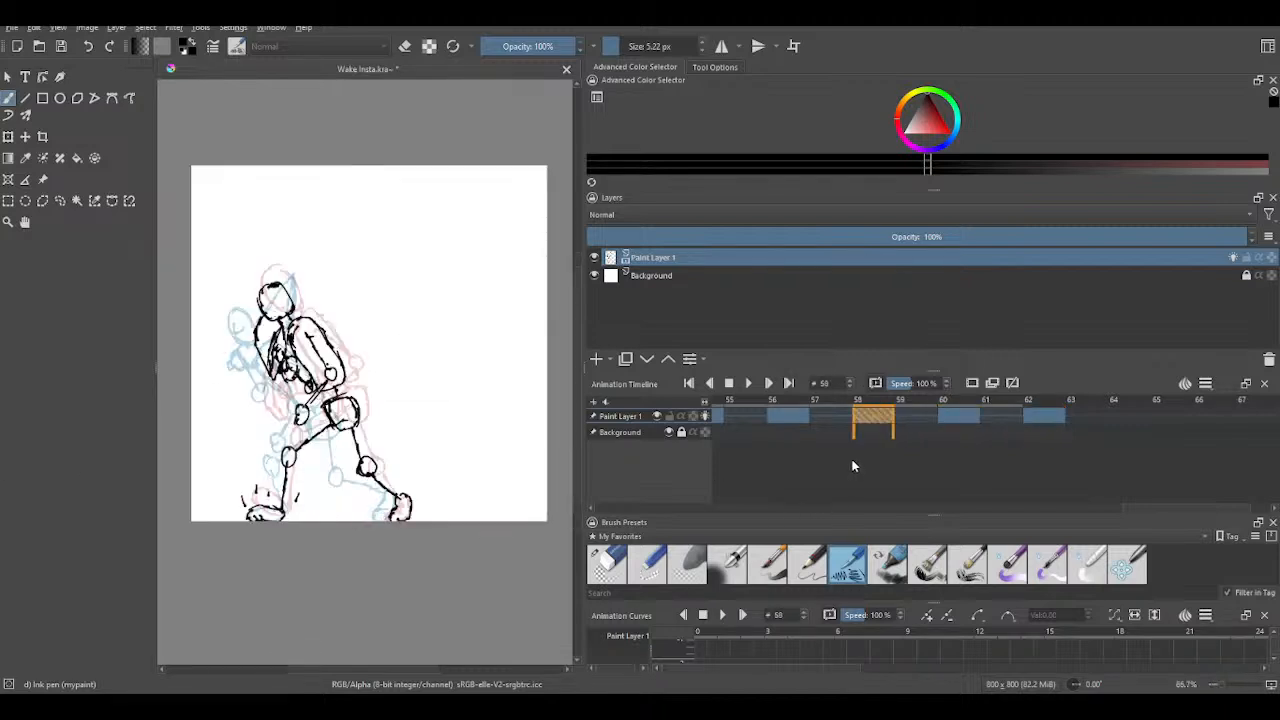
{"action": "scroll", "coordinate": [853, 465], "scroll_direction": "up", "scroll_amount": 5}
{"action": "scroll", "coordinate": [853, 464], "scroll_direction": "down", "scroll_amount": 3}
{"action": "scroll", "coordinate": [853, 463], "scroll_direction": "down", "scroll_amount": 2}
{"action": "scroll", "coordinate": [853, 463], "scroll_direction": "up", "scroll_amount": 2}
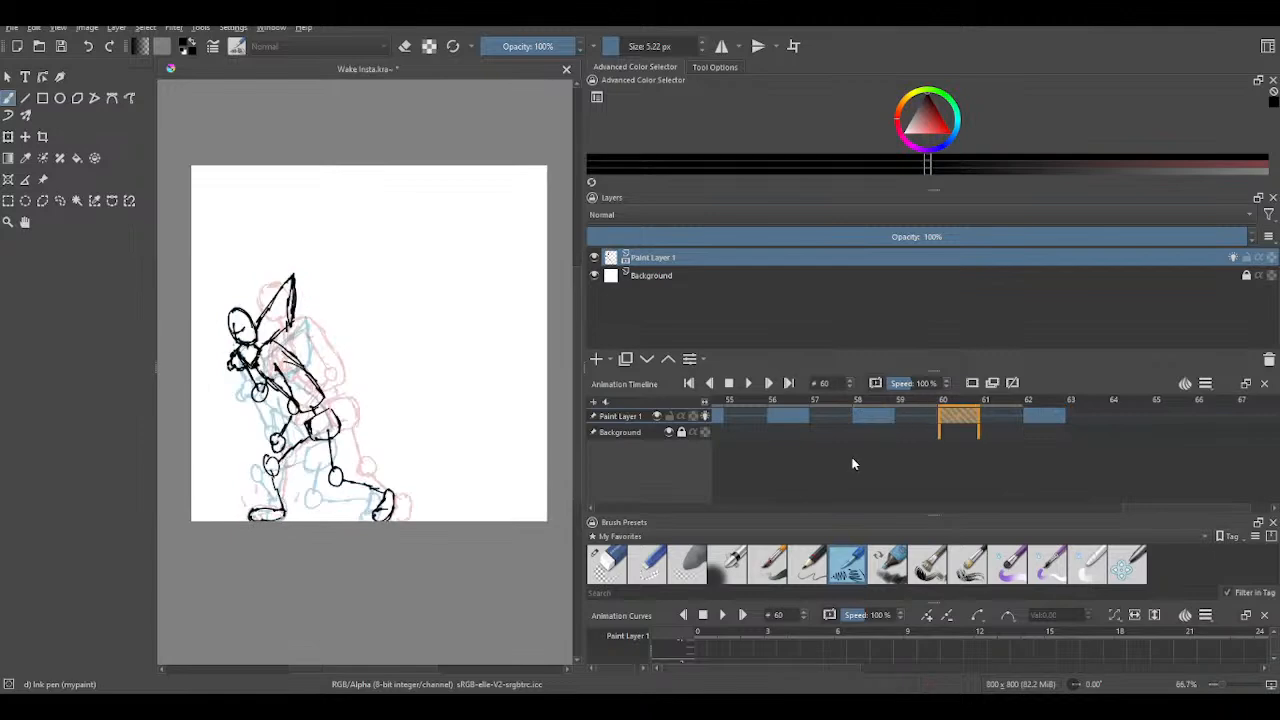
{"action": "scroll", "coordinate": [853, 464], "scroll_direction": "up", "scroll_amount": 2}
- Scrub the timeline back to frame 33 and forward again to review the motion, stopping on frame 62
{"action": "scroll", "coordinate": [852, 462], "scroll_direction": "down", "scroll_amount": 20}
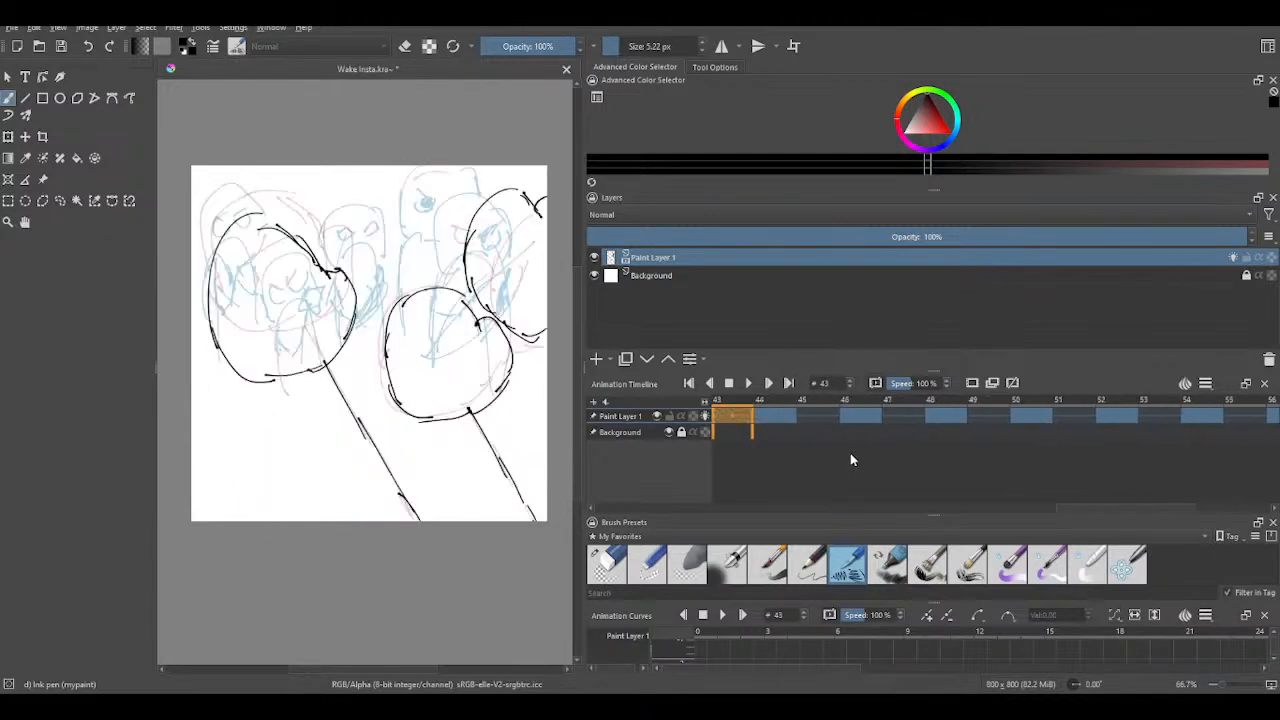
{"action": "scroll", "coordinate": [851, 459], "scroll_direction": "down", "scroll_amount": 10}
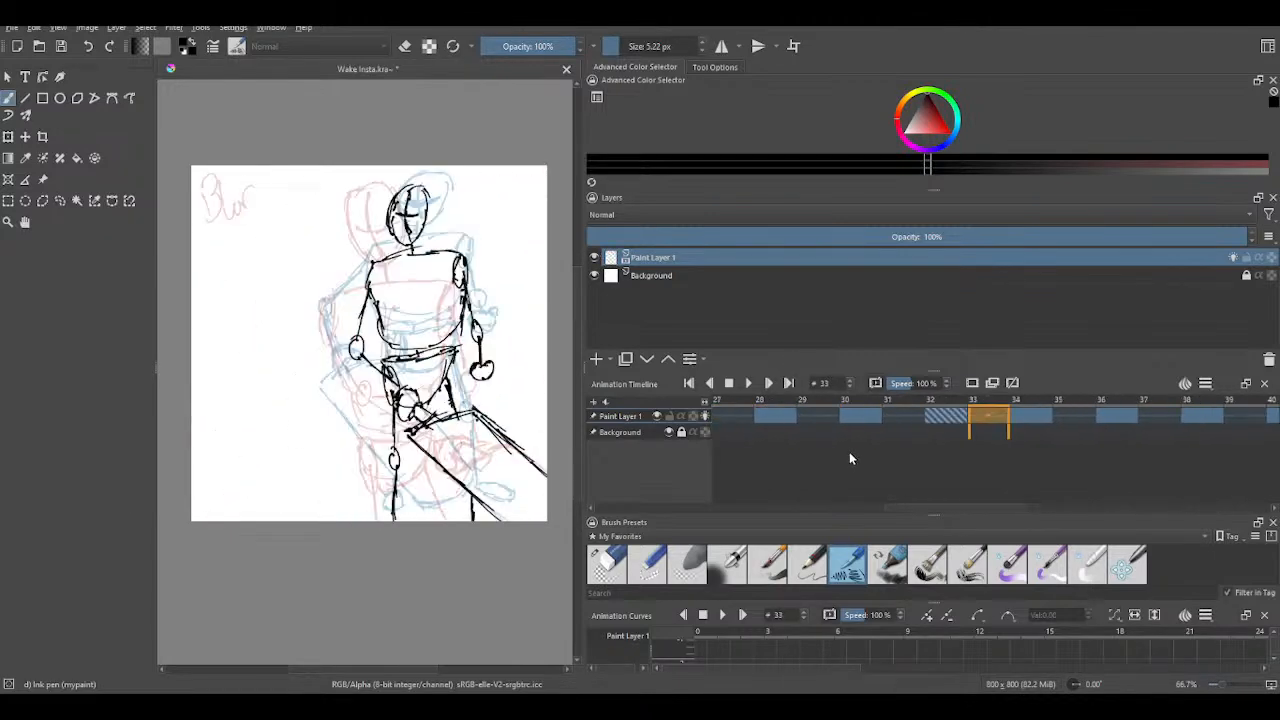
{"action": "scroll", "coordinate": [848, 458], "scroll_direction": "up", "scroll_amount": 13}
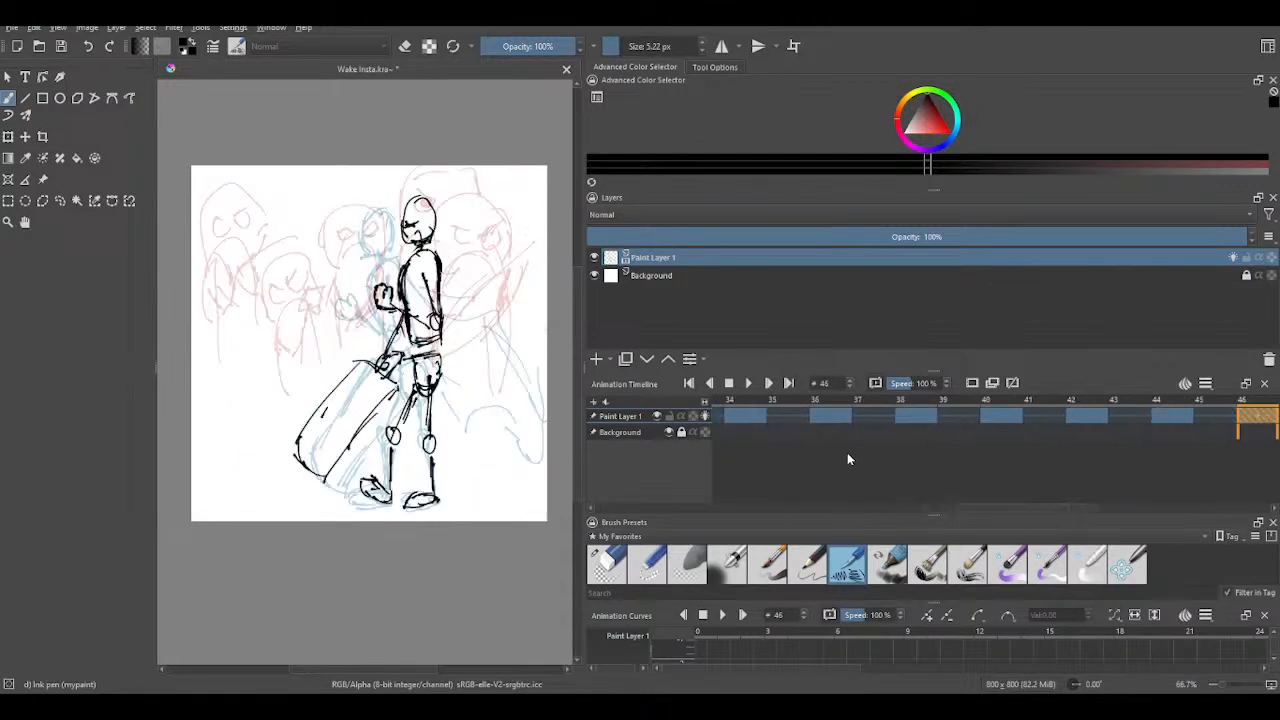
{"action": "scroll", "coordinate": [847, 459], "scroll_direction": "up", "scroll_amount": 7}
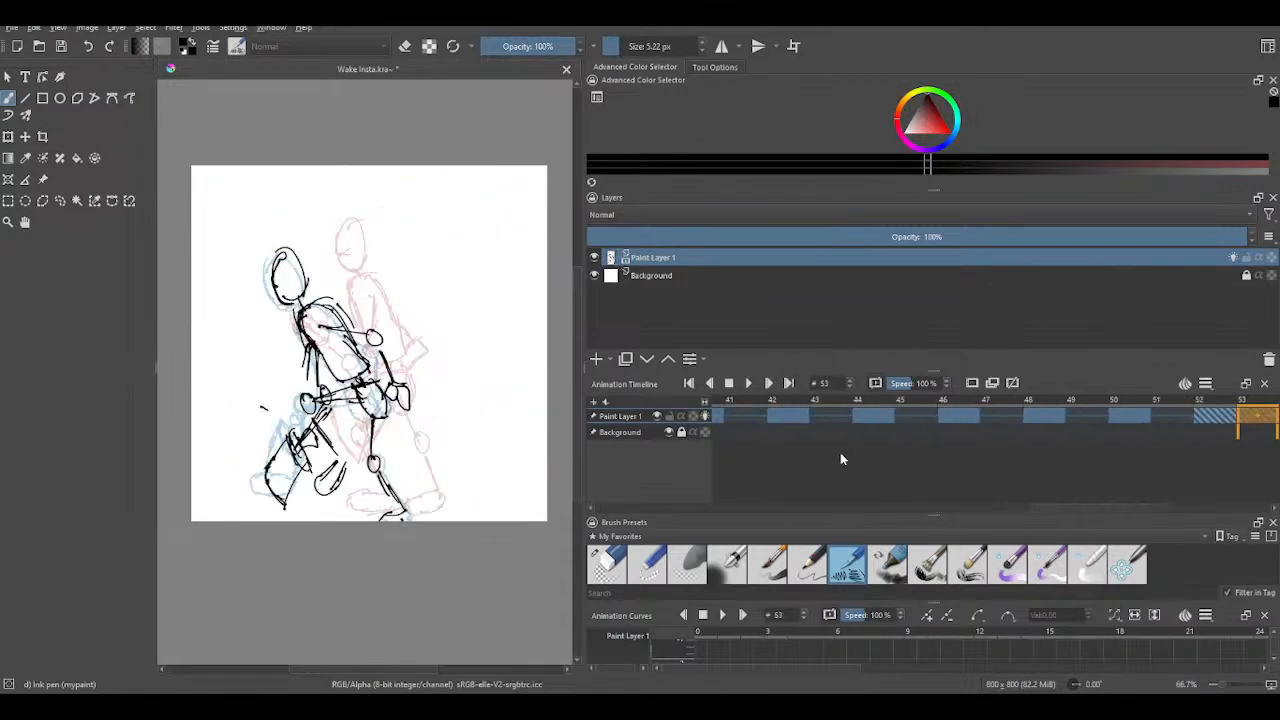
{"action": "scroll", "coordinate": [840, 459], "scroll_direction": "up", "scroll_amount": 10}
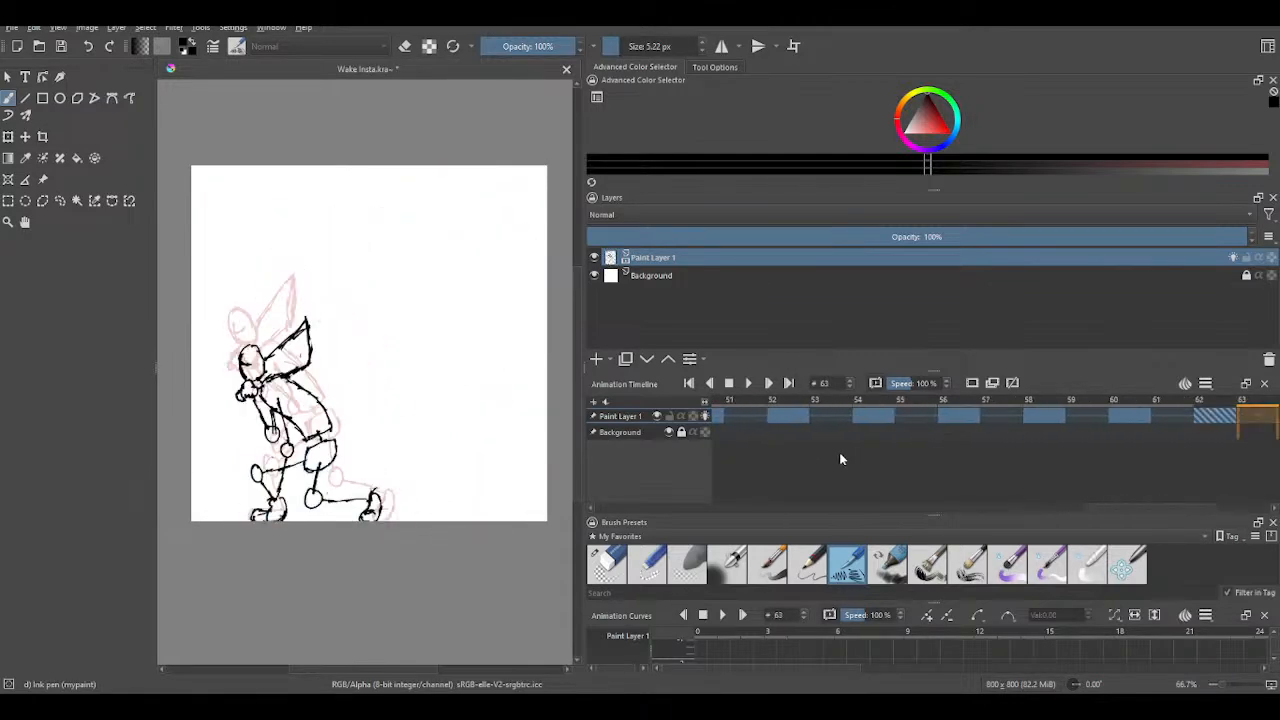
{"action": "scroll", "coordinate": [841, 459], "scroll_direction": "up", "scroll_amount": 3}
{"action": "scroll", "coordinate": [840, 459], "scroll_direction": "down", "scroll_amount": 5}
{"action": "scroll", "coordinate": [851, 469], "scroll_direction": "down", "scroll_amount": 4}
{"action": "scroll", "coordinate": [851, 469], "scroll_direction": "up", "scroll_amount": 5}
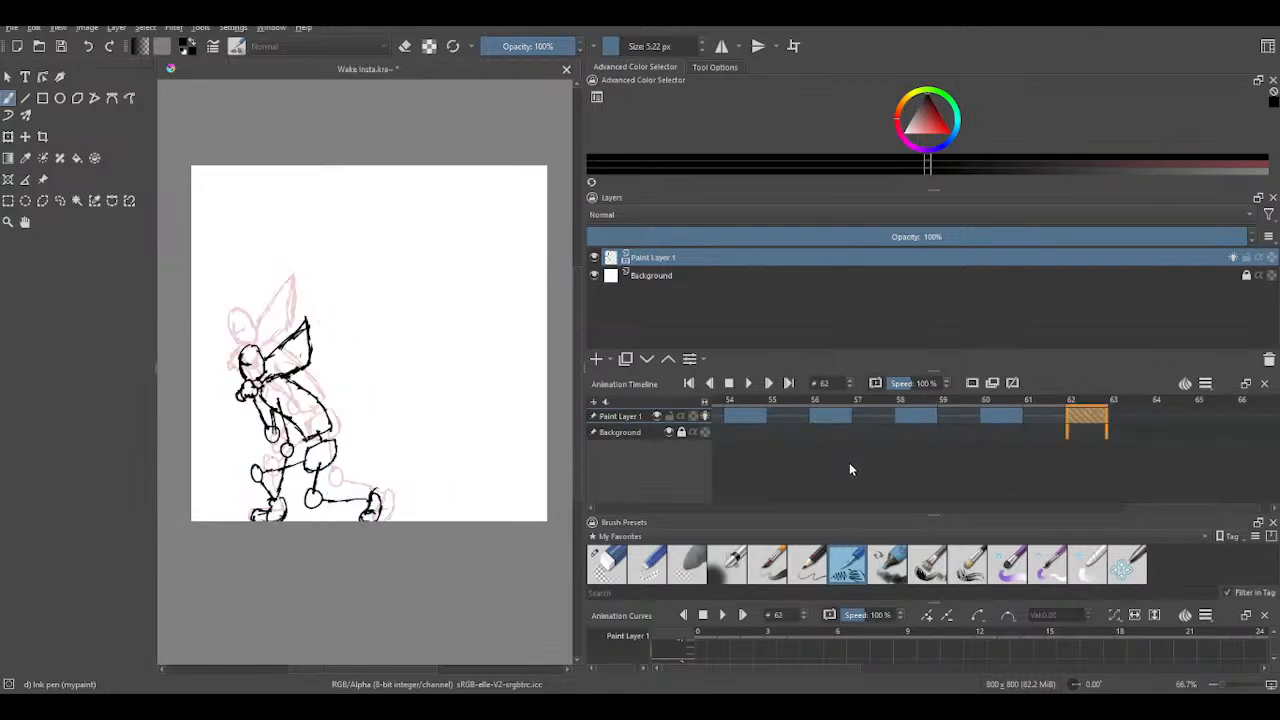
- Scrub the timeline from frame 62 back to frame 0 and forward to frame 33 to review the animation from its start
{"action": "scroll", "coordinate": [849, 464], "scroll_direction": "down", "scroll_amount": 20}
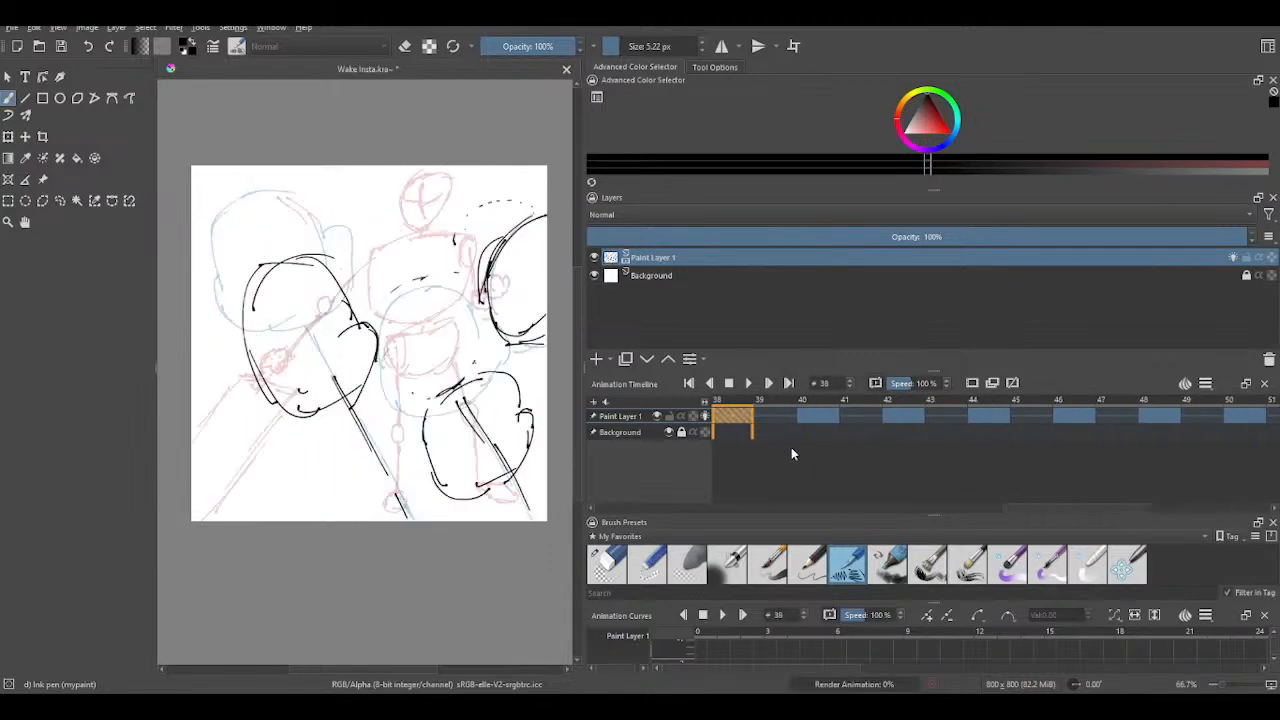
{"action": "scroll", "coordinate": [791, 447], "scroll_direction": "down", "scroll_amount": 20}
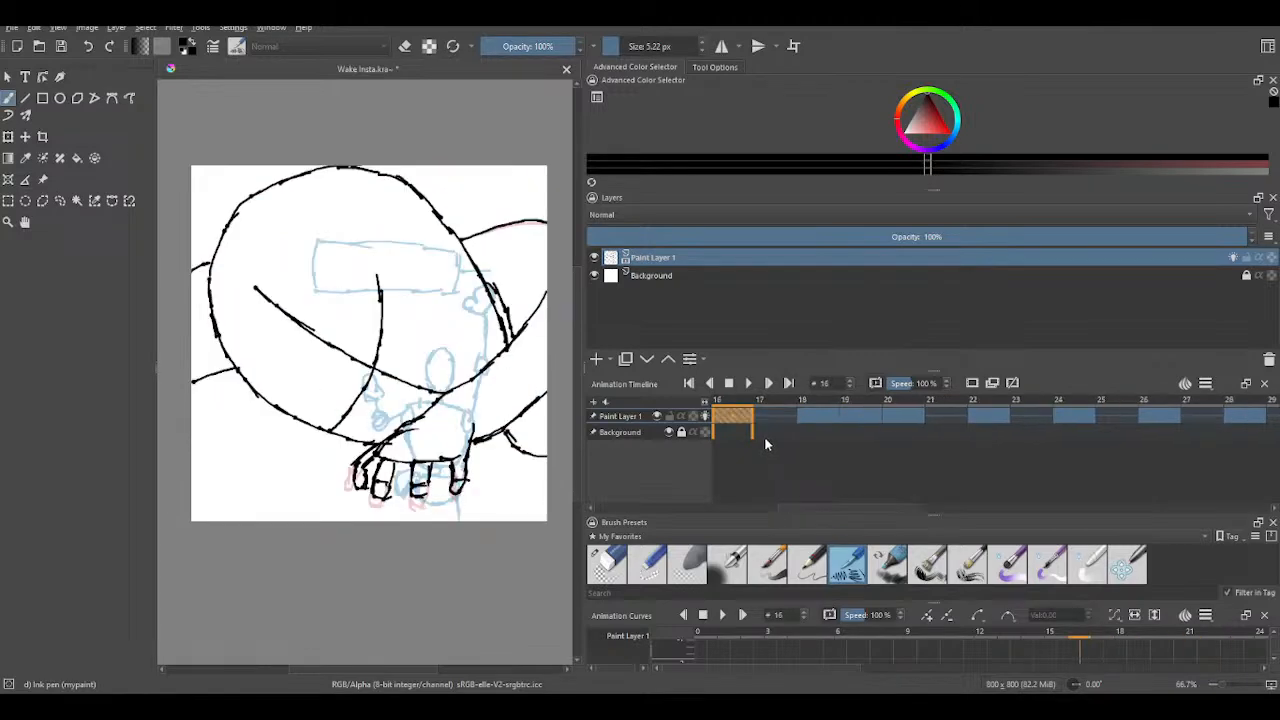
{"action": "scroll", "coordinate": [764, 436], "scroll_direction": "down", "scroll_amount": 16}
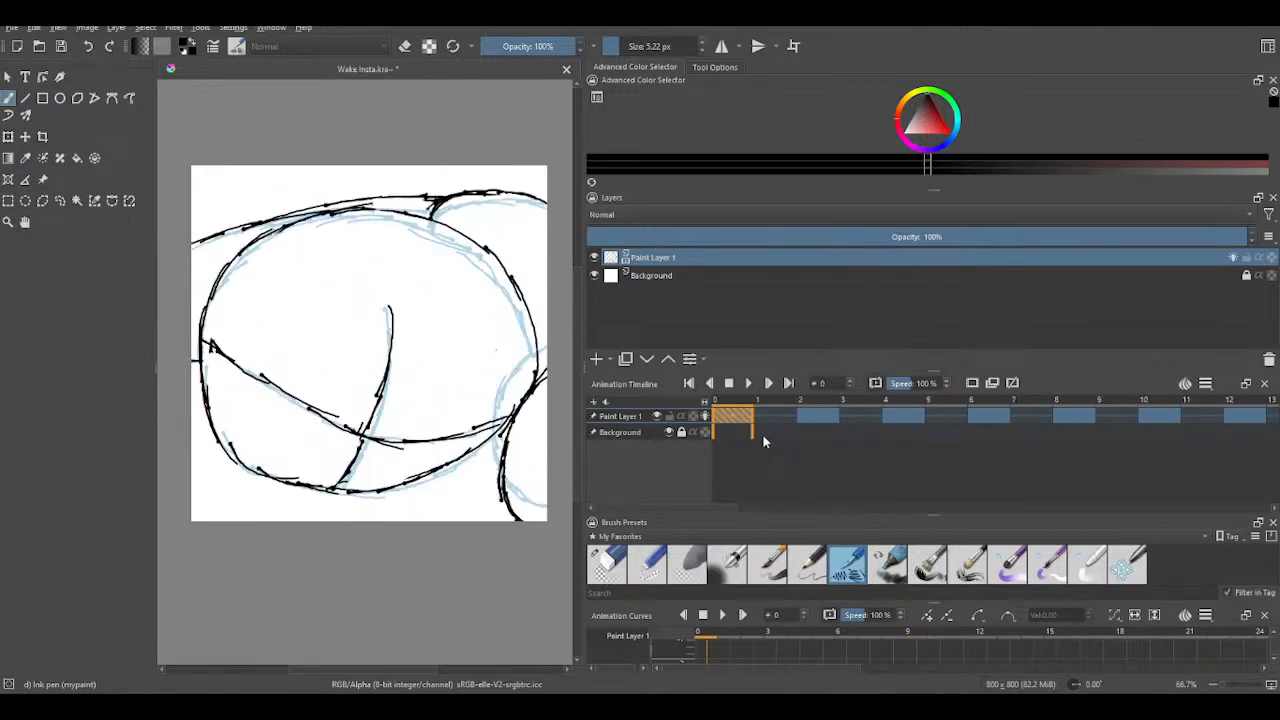
{"action": "scroll", "coordinate": [835, 464], "scroll_direction": "up", "scroll_amount": 12}
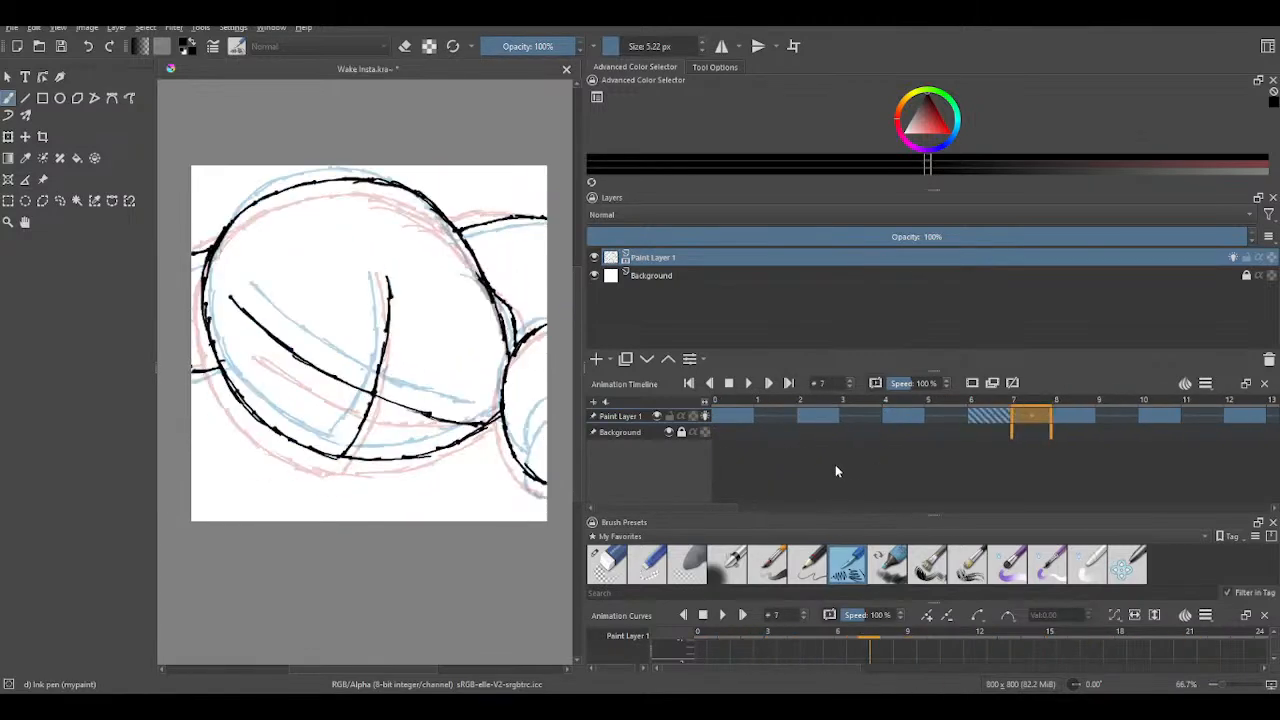
{"action": "scroll", "coordinate": [835, 466], "scroll_direction": "up", "scroll_amount": 9}
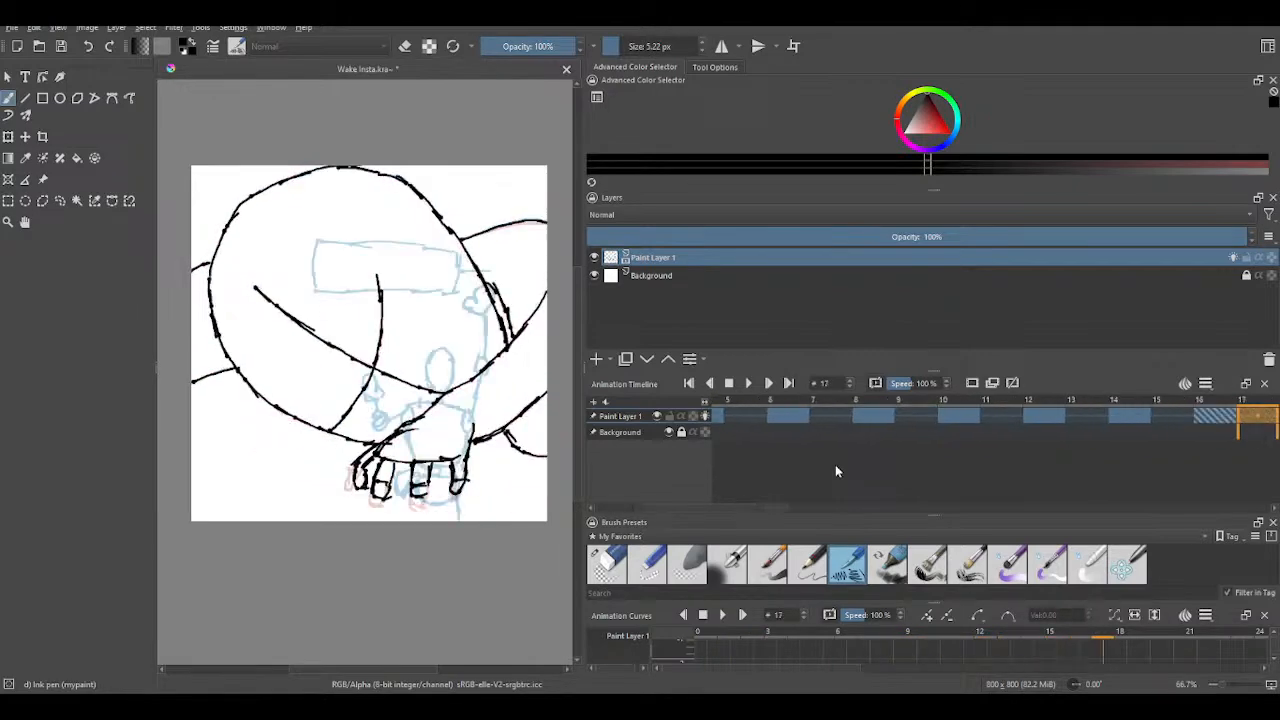
{"action": "scroll", "coordinate": [833, 464], "scroll_direction": "up", "scroll_amount": 6}
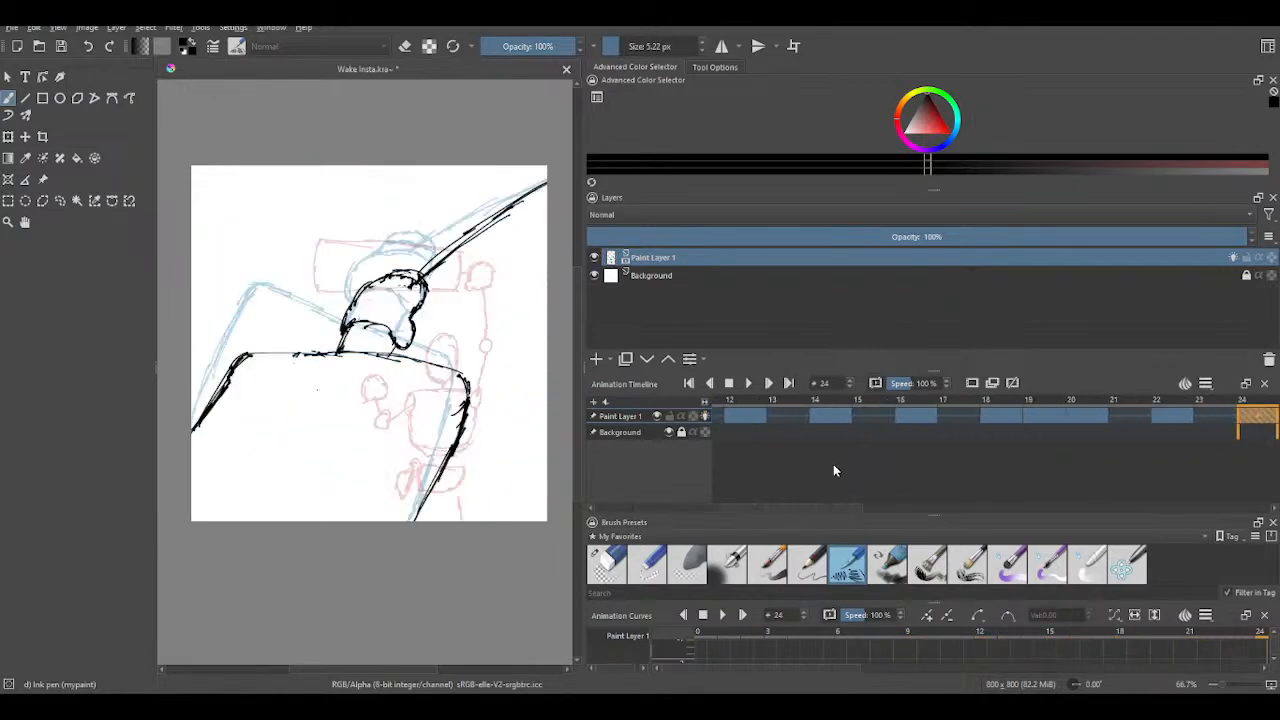
{"action": "scroll", "coordinate": [826, 457], "scroll_direction": "up", "scroll_amount": 11}
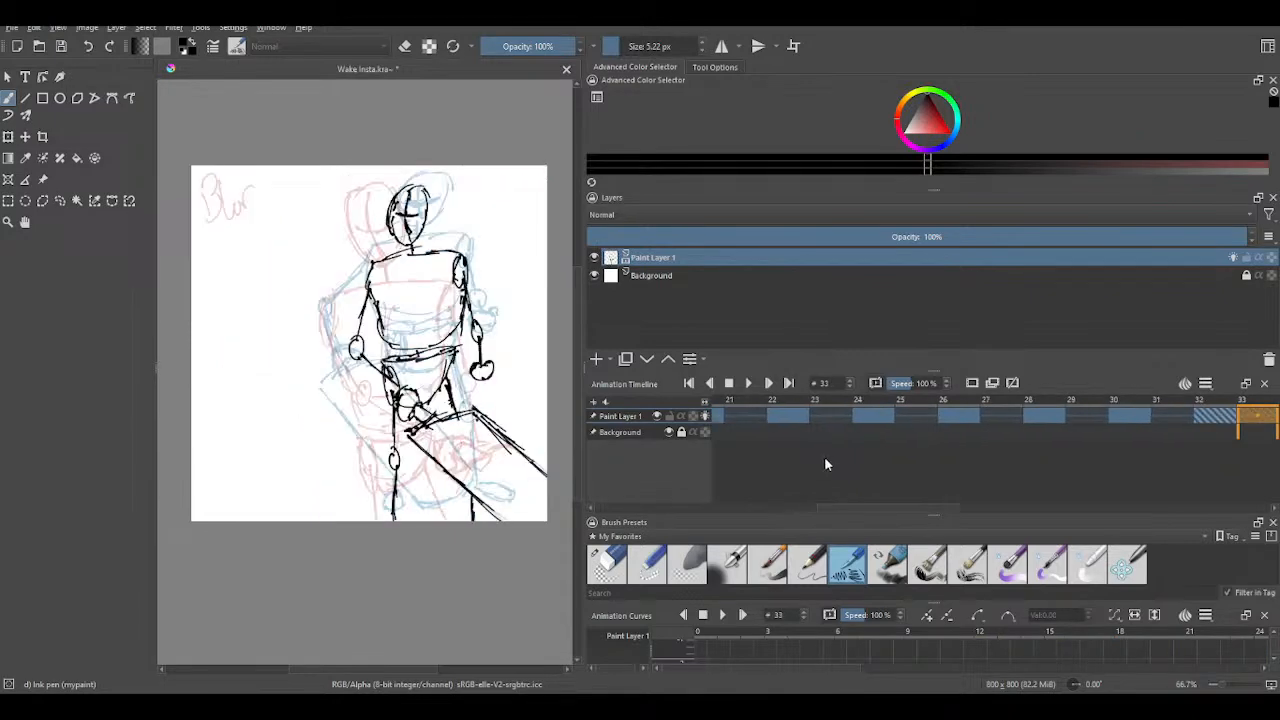
- Scrub back and forth around frames 36 to 38 to examine the transition from the standing figure to the next shot
{"action": "scroll", "coordinate": [826, 461], "scroll_direction": "up", "scroll_amount": 2}
{"action": "scroll", "coordinate": [825, 460], "scroll_direction": "down", "scroll_amount": 6}
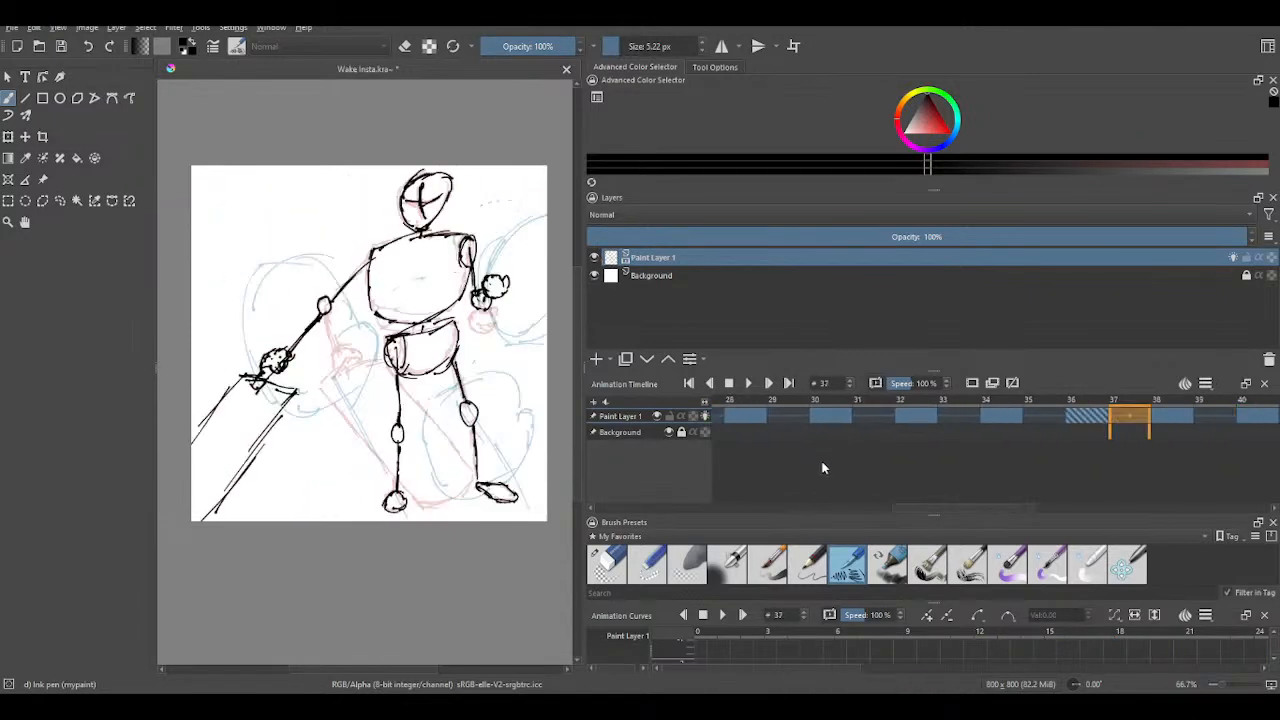
{"action": "scroll", "coordinate": [823, 455], "scroll_direction": "up", "scroll_amount": 5}
{"action": "scroll", "coordinate": [822, 455], "scroll_direction": "down", "scroll_amount": 1}
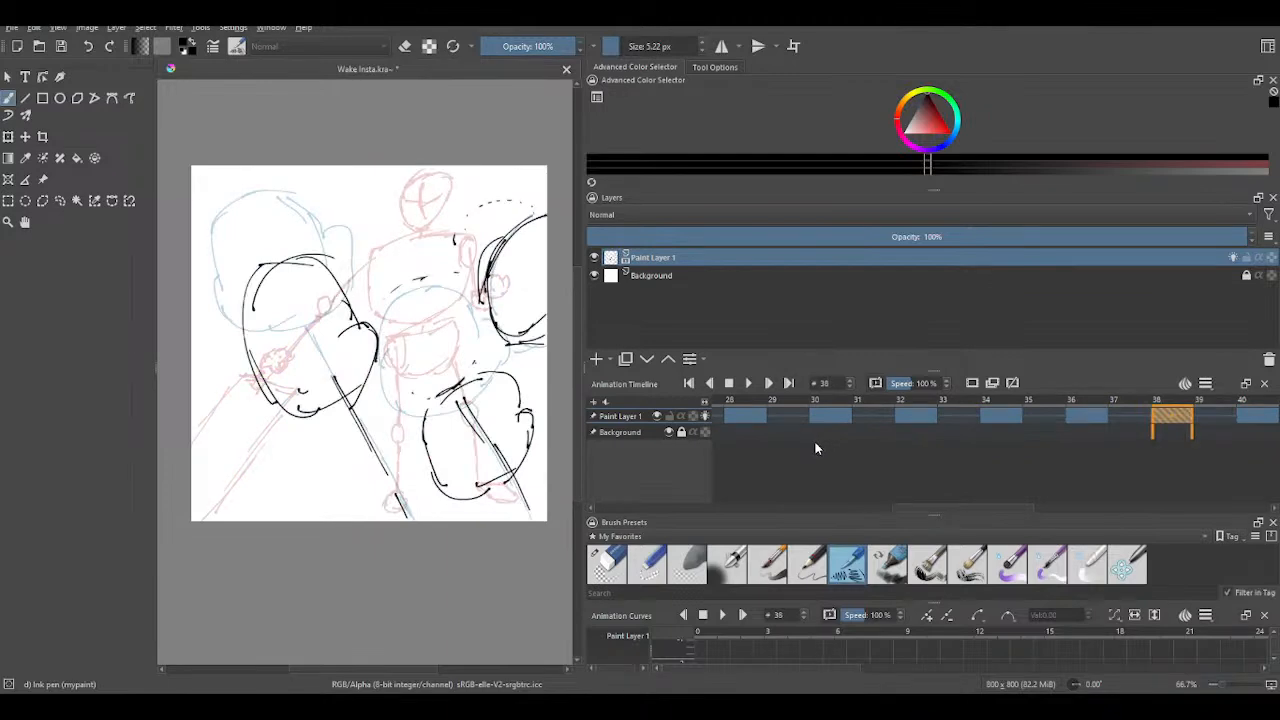
{"action": "scroll", "coordinate": [815, 448], "scroll_direction": "up", "scroll_amount": 3}
{"action": "scroll", "coordinate": [814, 449], "scroll_direction": "down", "scroll_amount": 5}
{"action": "scroll", "coordinate": [813, 451], "scroll_direction": "up", "scroll_amount": 2}
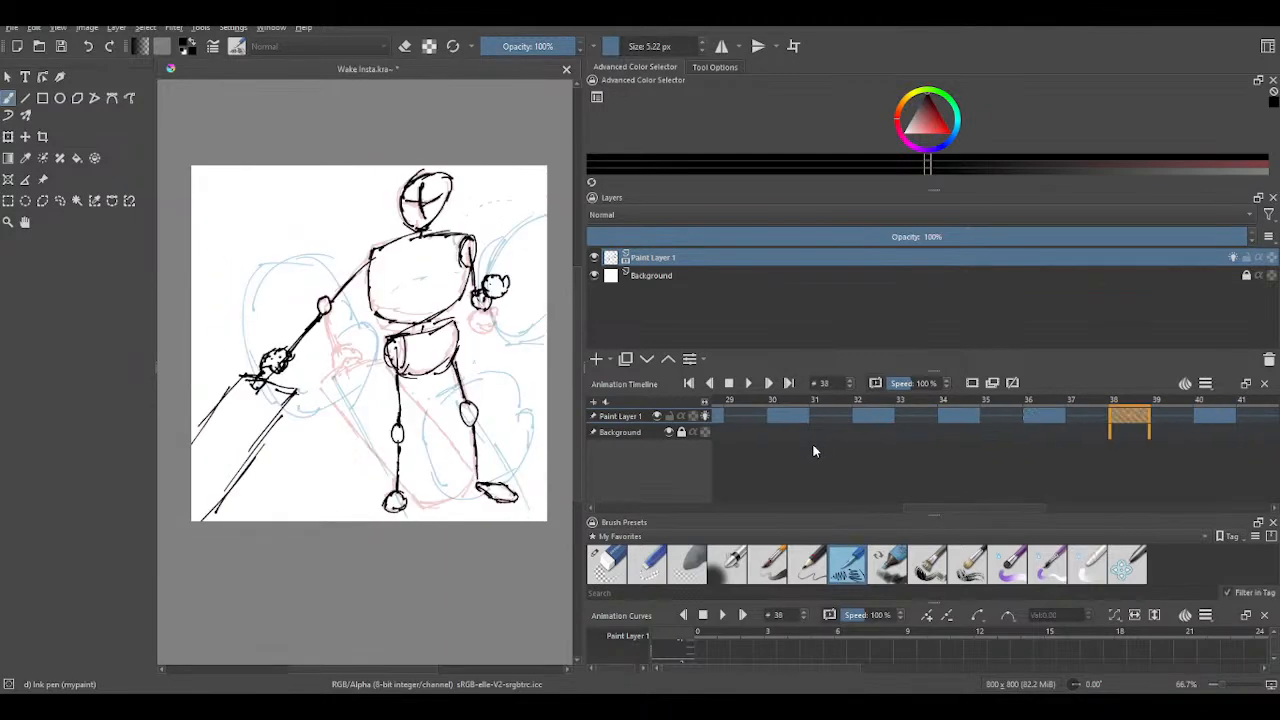
- Scrub forward past the crowd drawing on frame 44 to the walking figure's pose on frame 55
{"action": "scroll", "coordinate": [812, 450], "scroll_direction": "up", "scroll_amount": 5}
{"action": "scroll", "coordinate": [810, 449], "scroll_direction": "up", "scroll_amount": 2}
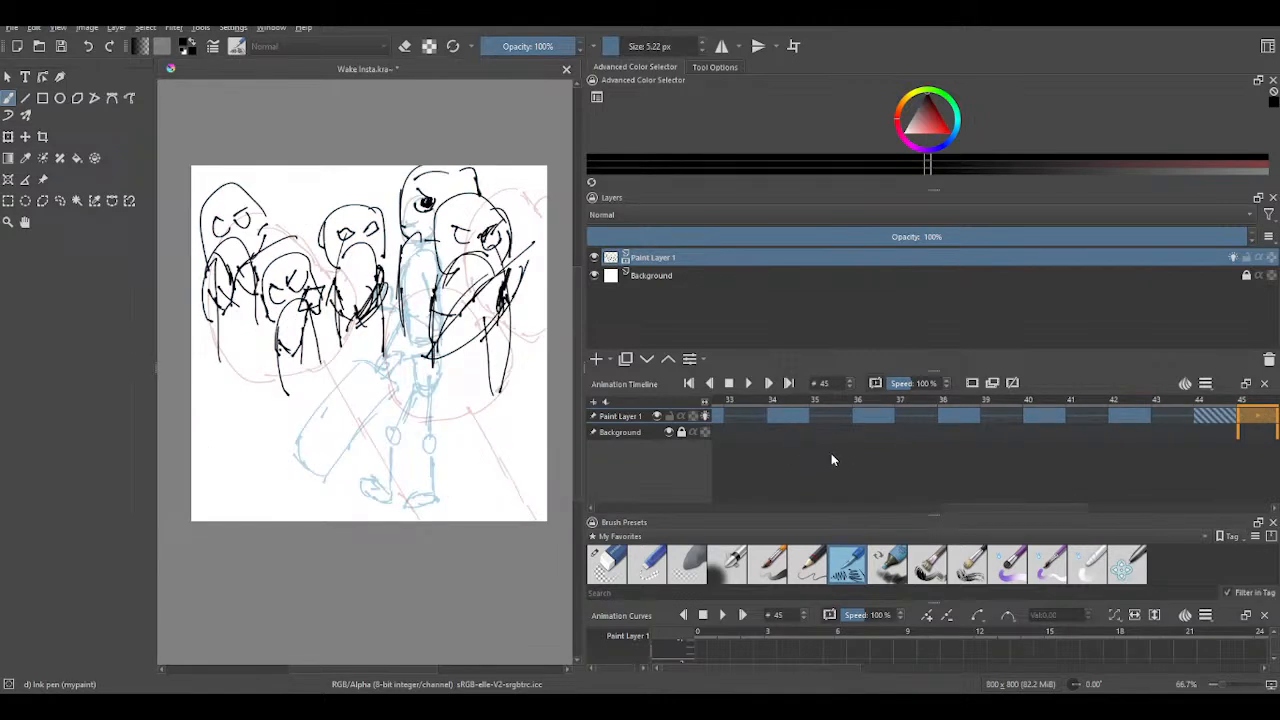
{"action": "scroll", "coordinate": [822, 460], "scroll_direction": "up", "scroll_amount": 1}
{"action": "scroll", "coordinate": [822, 461], "scroll_direction": "down", "scroll_amount": 3}
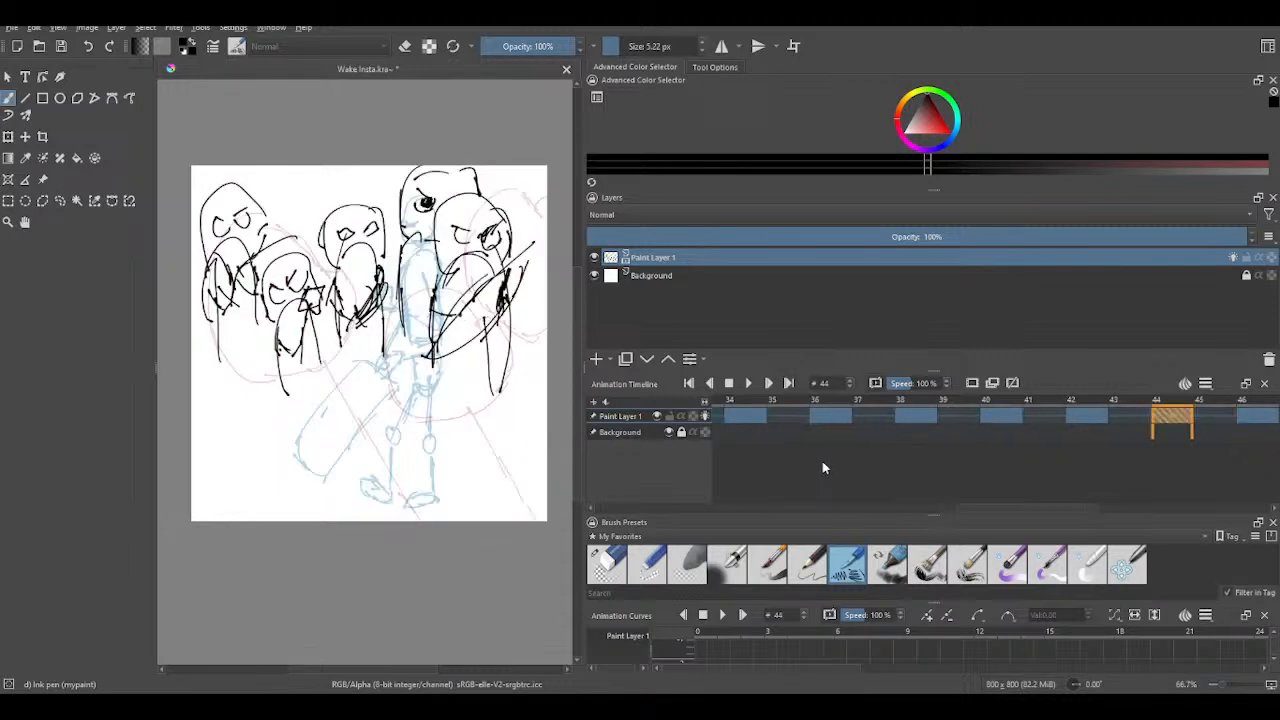
{"action": "scroll", "coordinate": [848, 458], "scroll_direction": "up", "scroll_amount": 2}
{"action": "scroll", "coordinate": [838, 452], "scroll_direction": "up", "scroll_amount": 7}
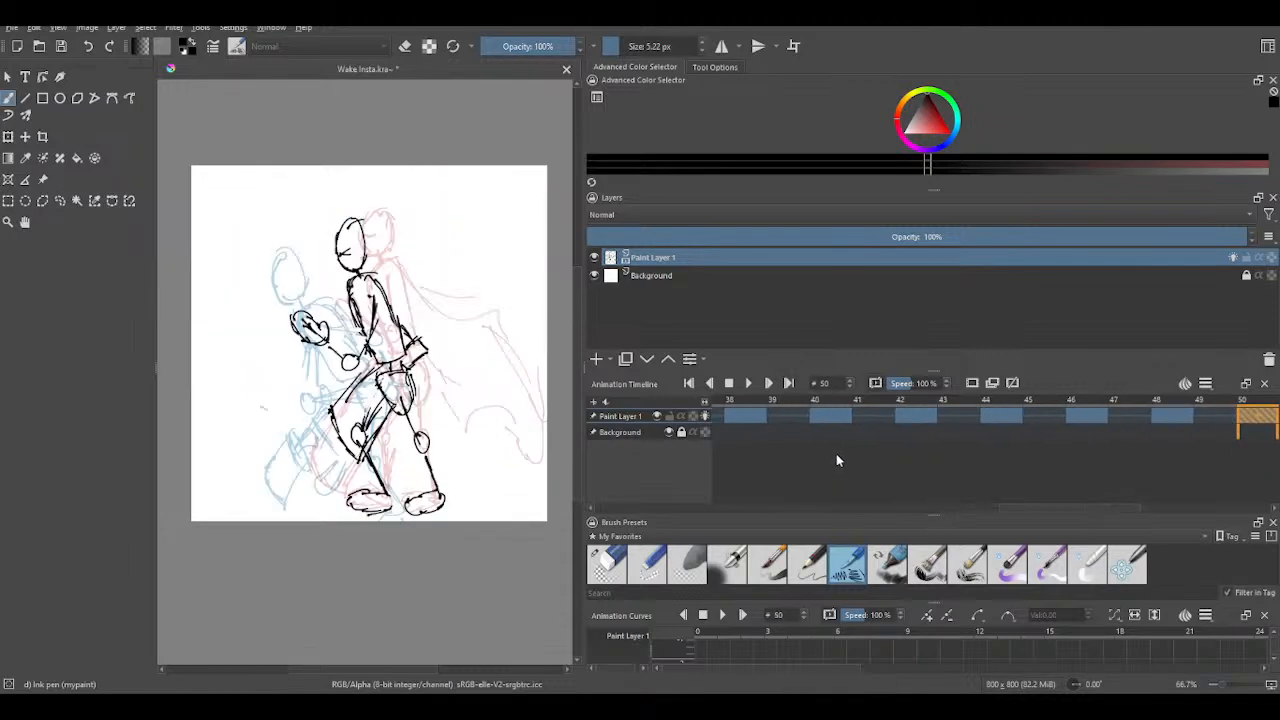
{"action": "scroll", "coordinate": [817, 456], "scroll_direction": "down", "scroll_amount": 3}
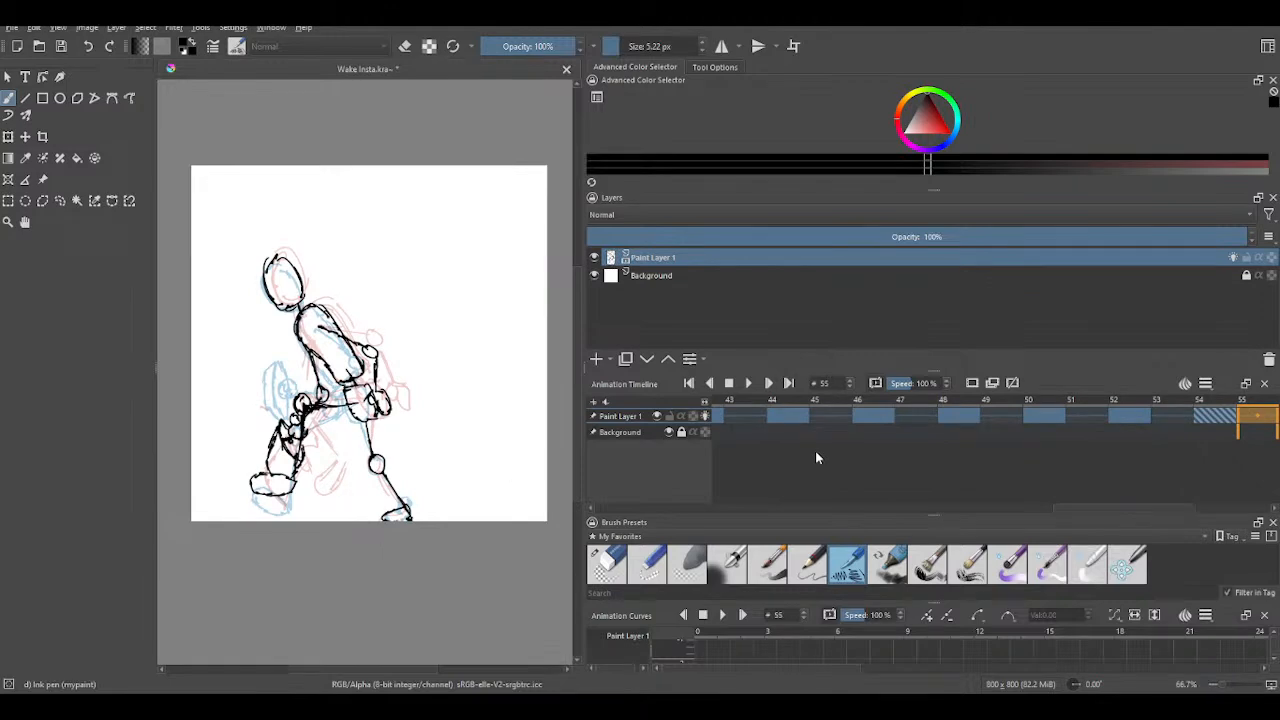
- Scrub repeatedly between frames 48 and 55 to compare the figure's walking and bending poses, stopping on frame 52
{"action": "scroll", "coordinate": [806, 449], "scroll_direction": "down", "scroll_amount": 1}
{"action": "scroll", "coordinate": [806, 449], "scroll_direction": "up", "scroll_amount": 4}
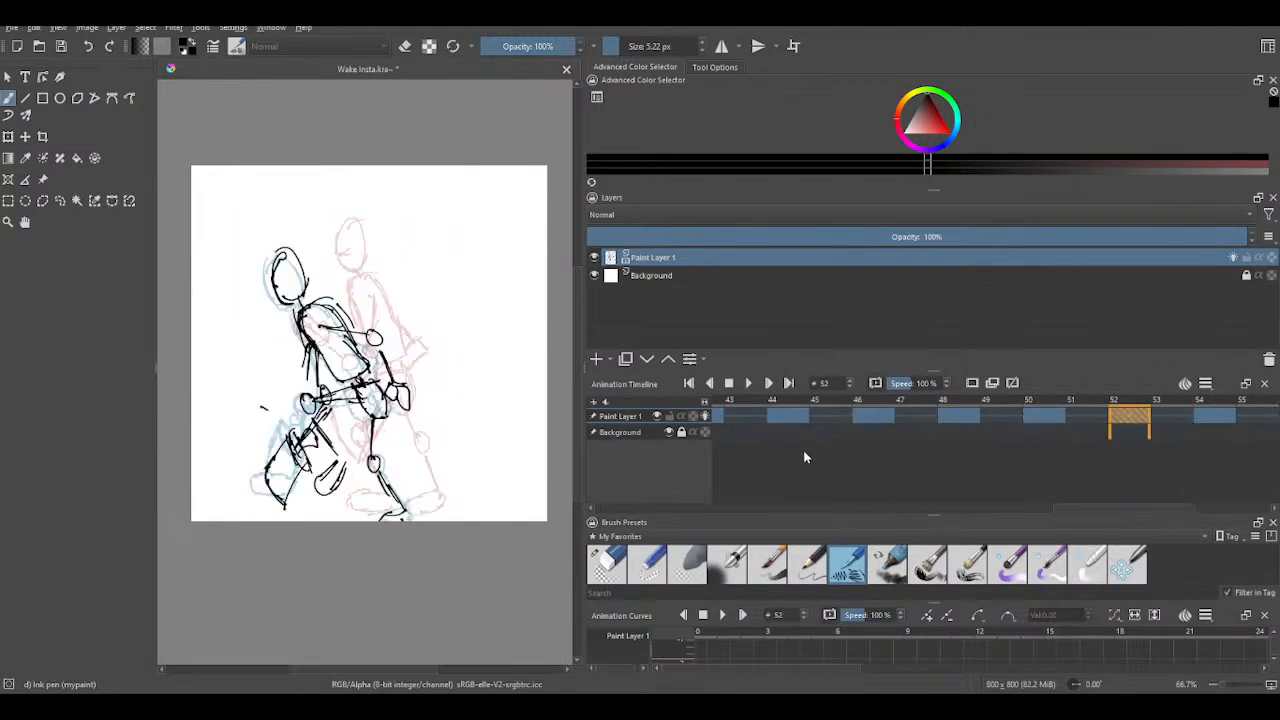
{"action": "scroll", "coordinate": [803, 449], "scroll_direction": "down", "scroll_amount": 1}
{"action": "scroll", "coordinate": [791, 450], "scroll_direction": "down", "scroll_amount": 2}
{"action": "scroll", "coordinate": [791, 450], "scroll_direction": "up", "scroll_amount": 4}
{"action": "scroll", "coordinate": [790, 450], "scroll_direction": "down", "scroll_amount": 7}
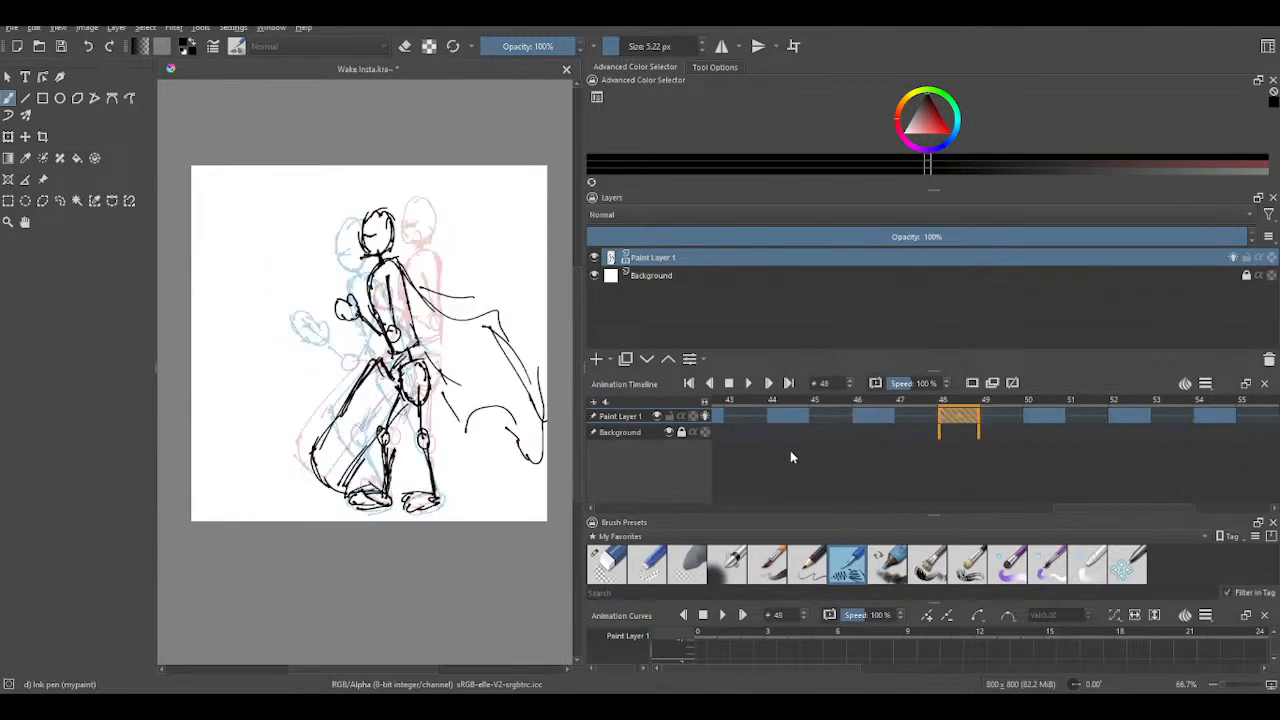
{"action": "scroll", "coordinate": [786, 451], "scroll_direction": "up", "scroll_amount": 6}
{"action": "scroll", "coordinate": [786, 458], "scroll_direction": "down", "scroll_amount": 4}
{"action": "scroll", "coordinate": [785, 459], "scroll_direction": "up", "scroll_amount": 2}
{"action": "scroll", "coordinate": [783, 459], "scroll_direction": "up", "scroll_amount": 1}
{"action": "scroll", "coordinate": [780, 458], "scroll_direction": "down", "scroll_amount": 5}
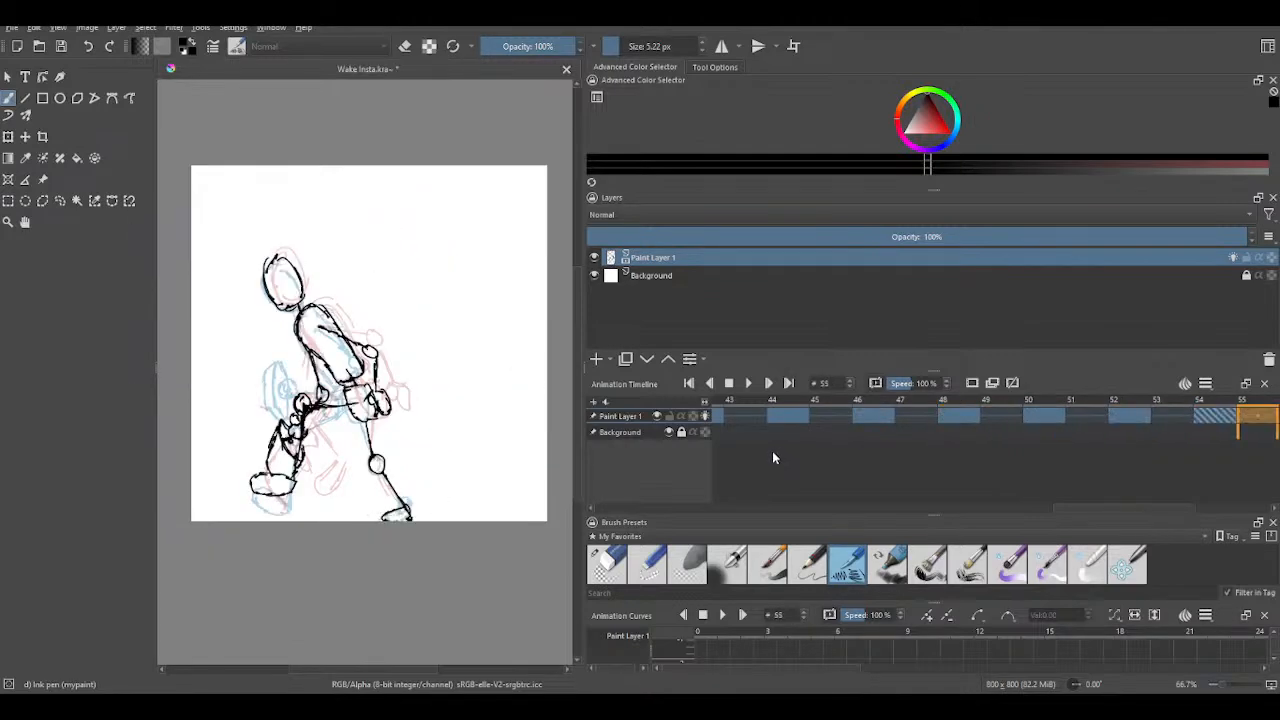
{"action": "scroll", "coordinate": [772, 457], "scroll_direction": "up", "scroll_amount": 4}
{"action": "scroll", "coordinate": [768, 457], "scroll_direction": "down", "scroll_amount": 4}
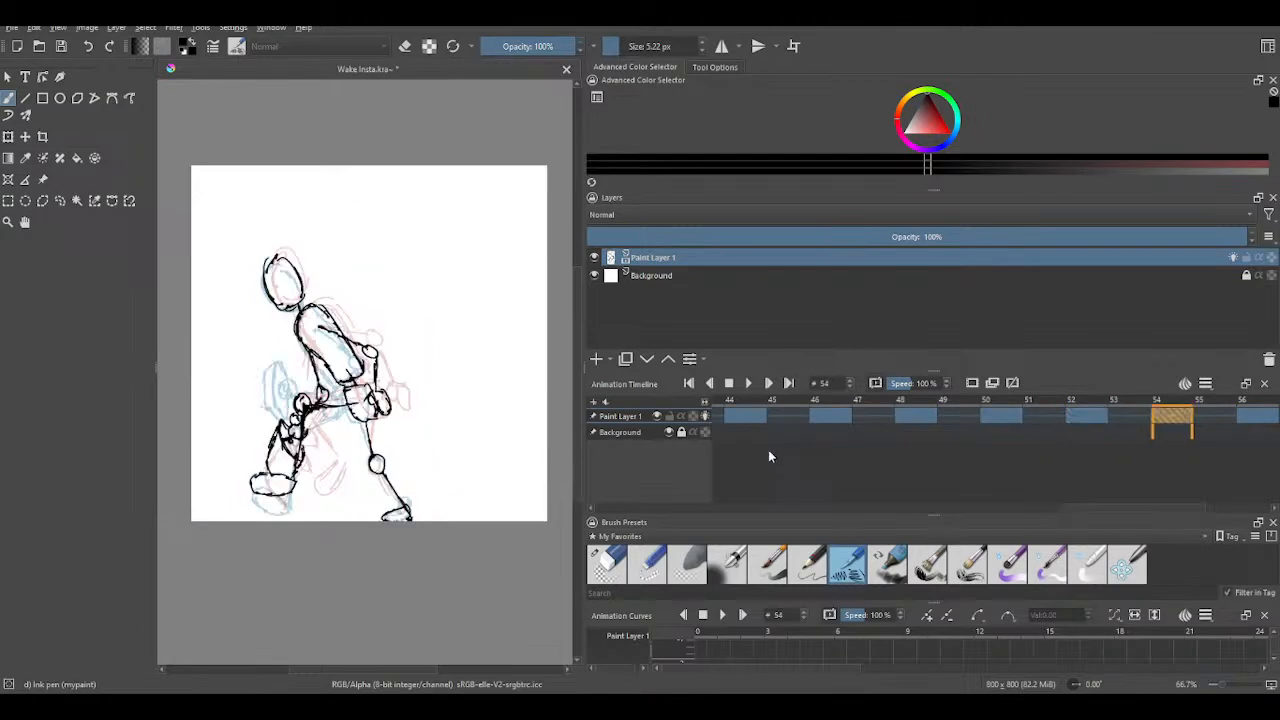
{"action": "scroll", "coordinate": [767, 457], "scroll_direction": "up", "scroll_amount": 3}
{"action": "scroll", "coordinate": [767, 457], "scroll_direction": "up", "scroll_amount": 3}
{"action": "scroll", "coordinate": [761, 457], "scroll_direction": "down", "scroll_amount": 3}
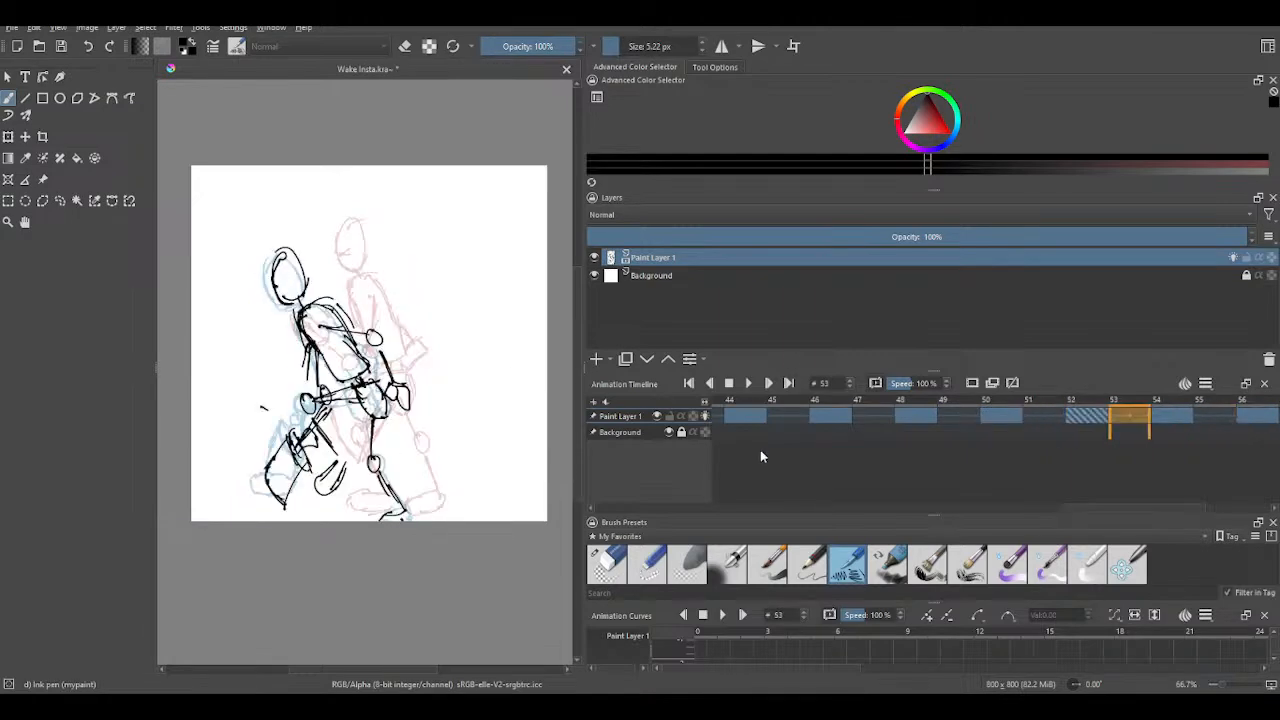
{"action": "scroll", "coordinate": [760, 457], "scroll_direction": "down", "scroll_amount": 4}
{"action": "scroll", "coordinate": [760, 457], "scroll_direction": "up", "scroll_amount": 4}
{"action": "scroll", "coordinate": [760, 457], "scroll_direction": "up", "scroll_amount": 3}
{"action": "scroll", "coordinate": [759, 457], "scroll_direction": "down", "scroll_amount": 3}
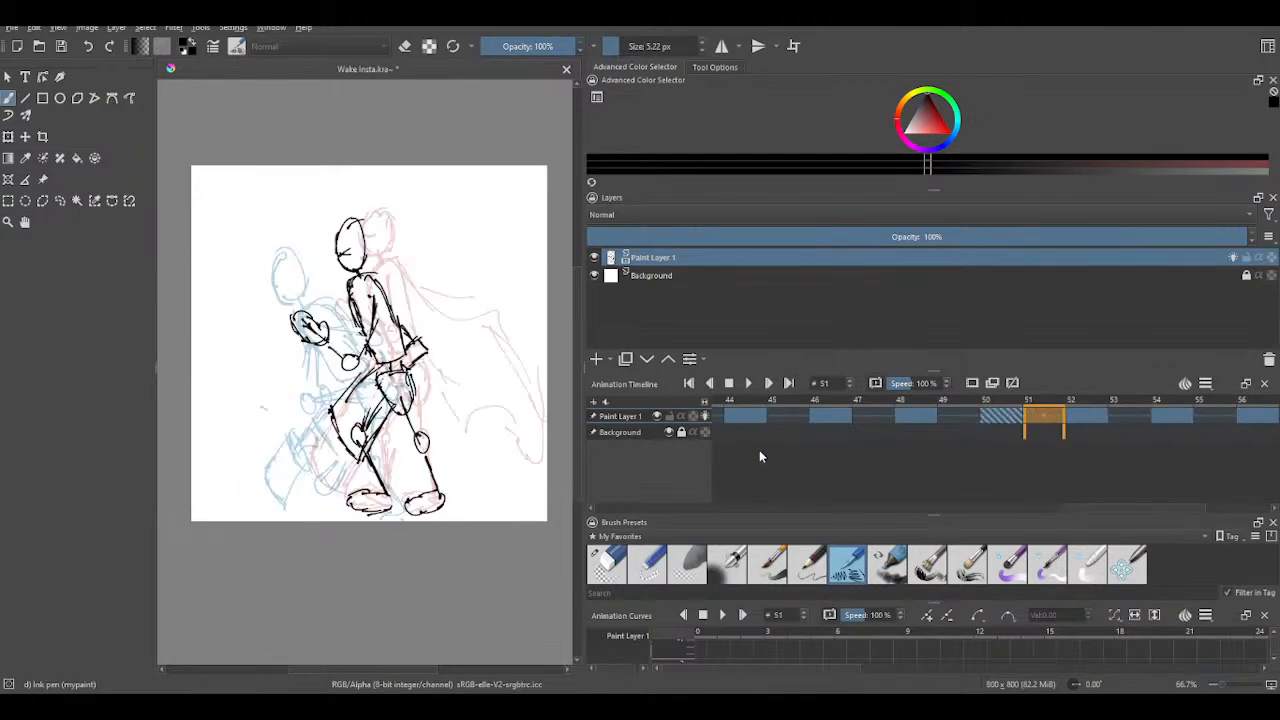
{"action": "scroll", "coordinate": [758, 457], "scroll_direction": "up", "scroll_amount": 3}
{"action": "scroll", "coordinate": [758, 457], "scroll_direction": "up", "scroll_amount": 2}
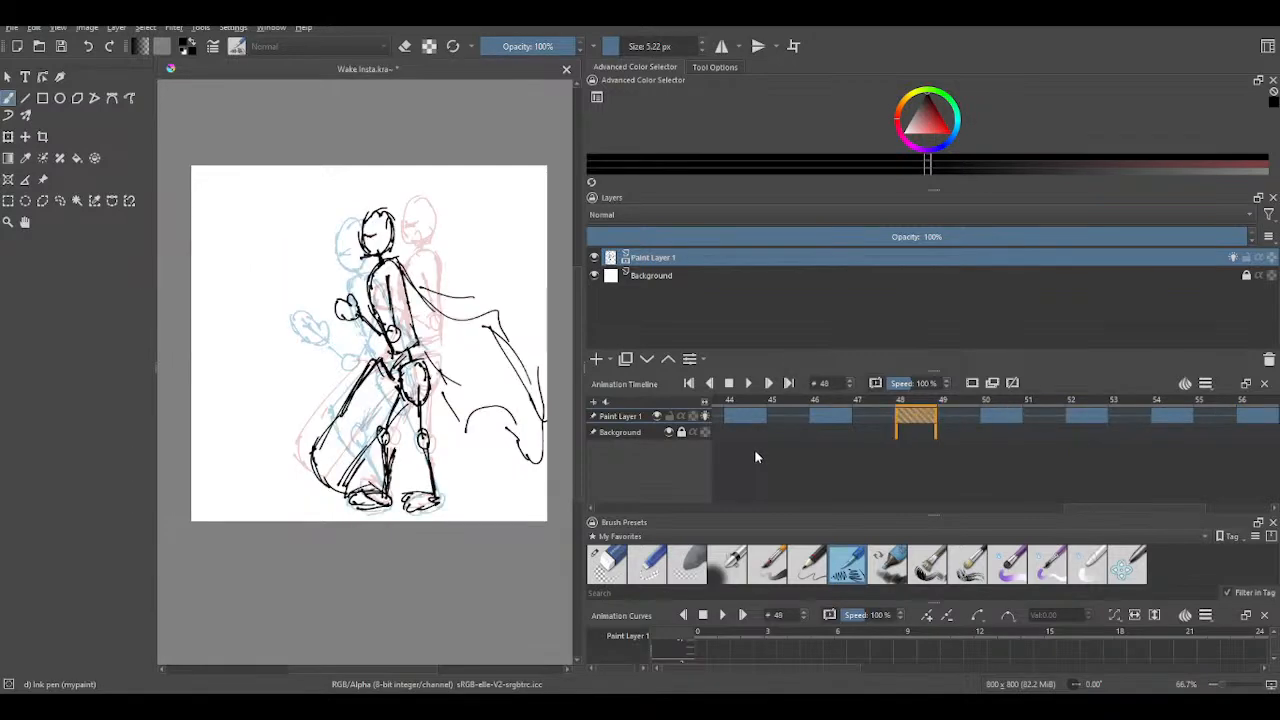
{"action": "scroll", "coordinate": [754, 456], "scroll_direction": "down", "scroll_amount": 4}
{"action": "scroll", "coordinate": [752, 456], "scroll_direction": "down", "scroll_amount": 2}
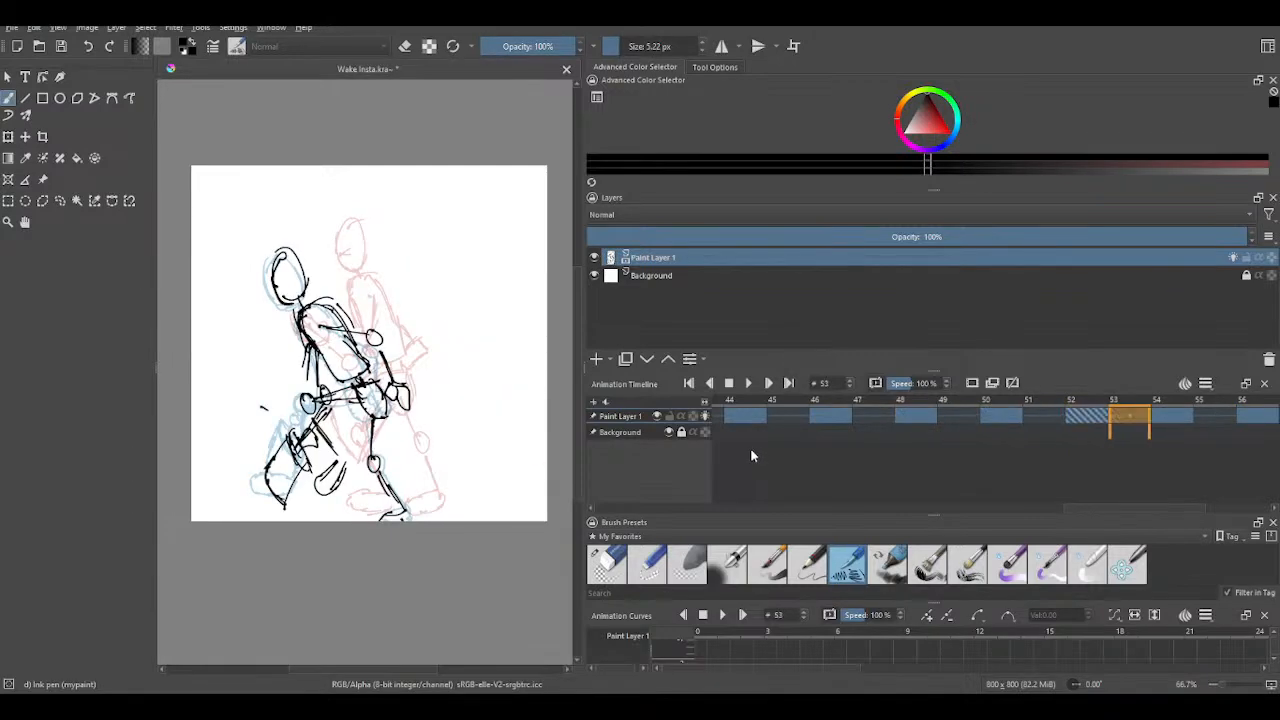
{"action": "scroll", "coordinate": [752, 456], "scroll_direction": "up", "scroll_amount": 1}
{"action": "scroll", "coordinate": [849, 436], "scroll_direction": "down", "scroll_amount": 1}
{"action": "scroll", "coordinate": [849, 434], "scroll_direction": "up", "scroll_amount": 1}
{"action": "scroll", "coordinate": [851, 438], "scroll_direction": "up", "scroll_amount": 1}
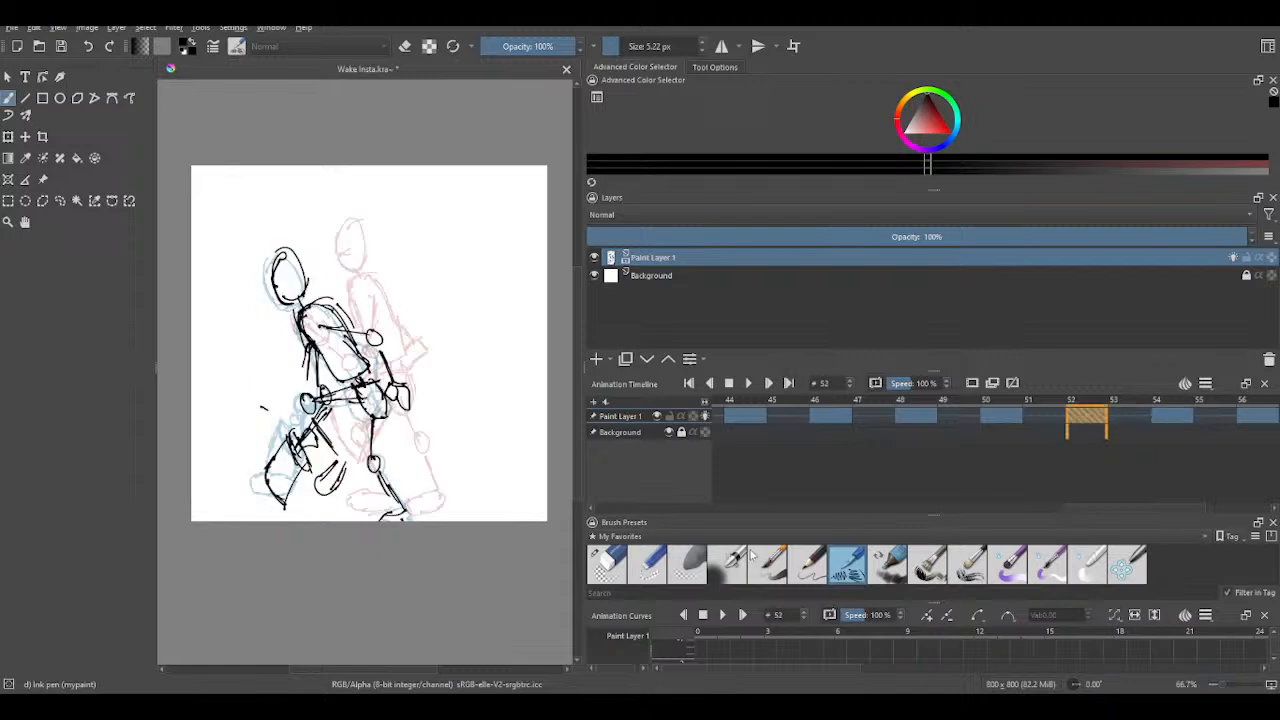
- Erase the overlapping lines at the figure's hip on frame 56 with the Eraser Circle brush
{"action": "left_click", "coordinate": [605, 572]}
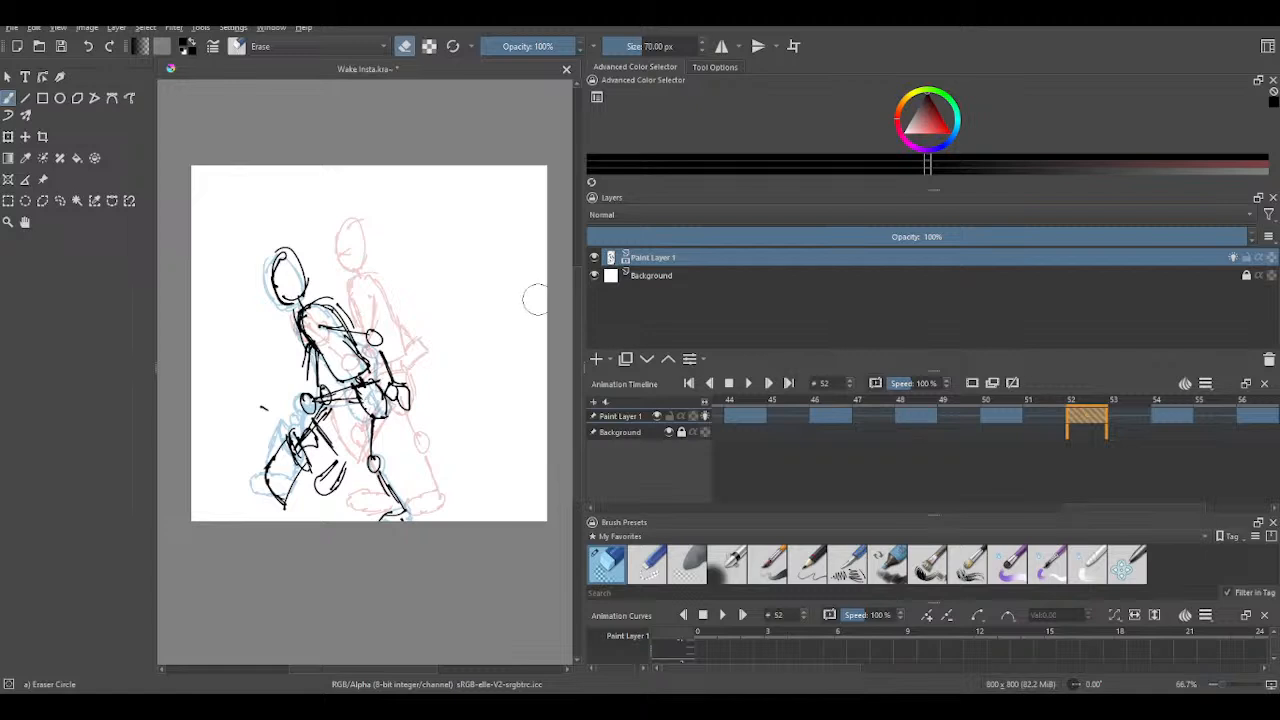
{"action": "key", "text": "Right"}
{"action": "key", "text": "Right"}
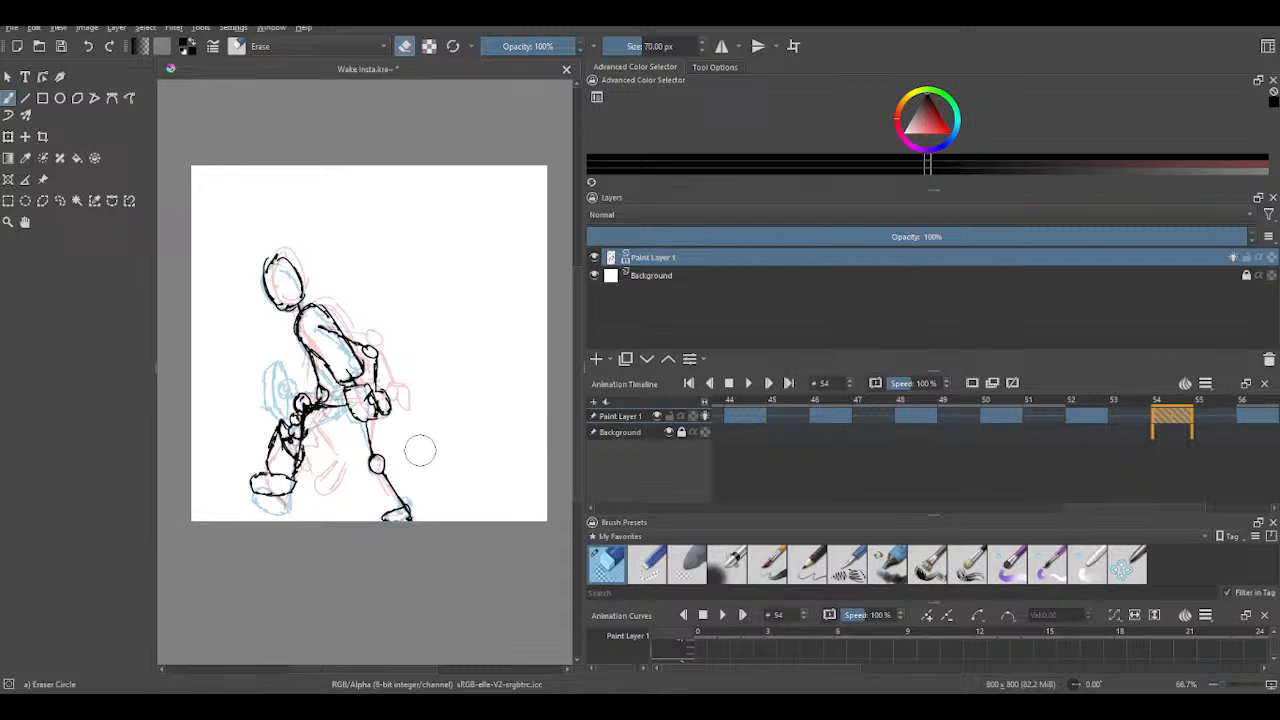
{"action": "key", "text": "Right"}
{"action": "key", "text": "Right"}
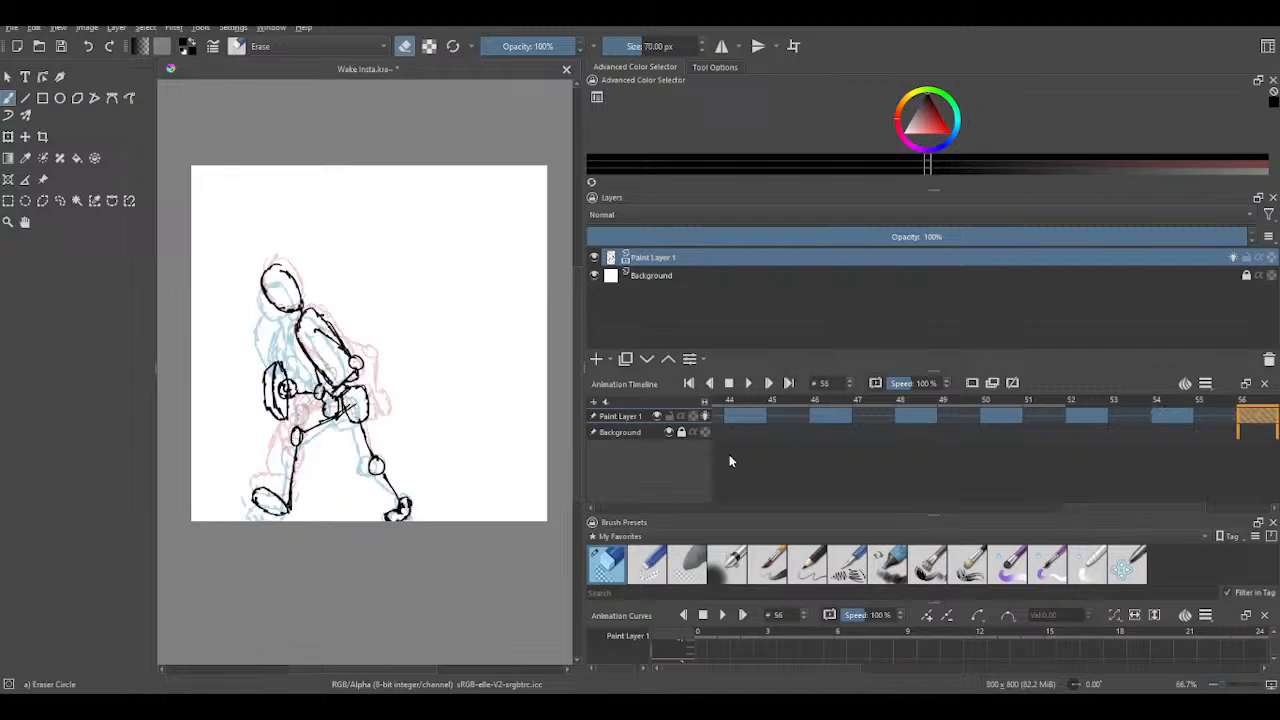
{"action": "key", "text": "Right"}
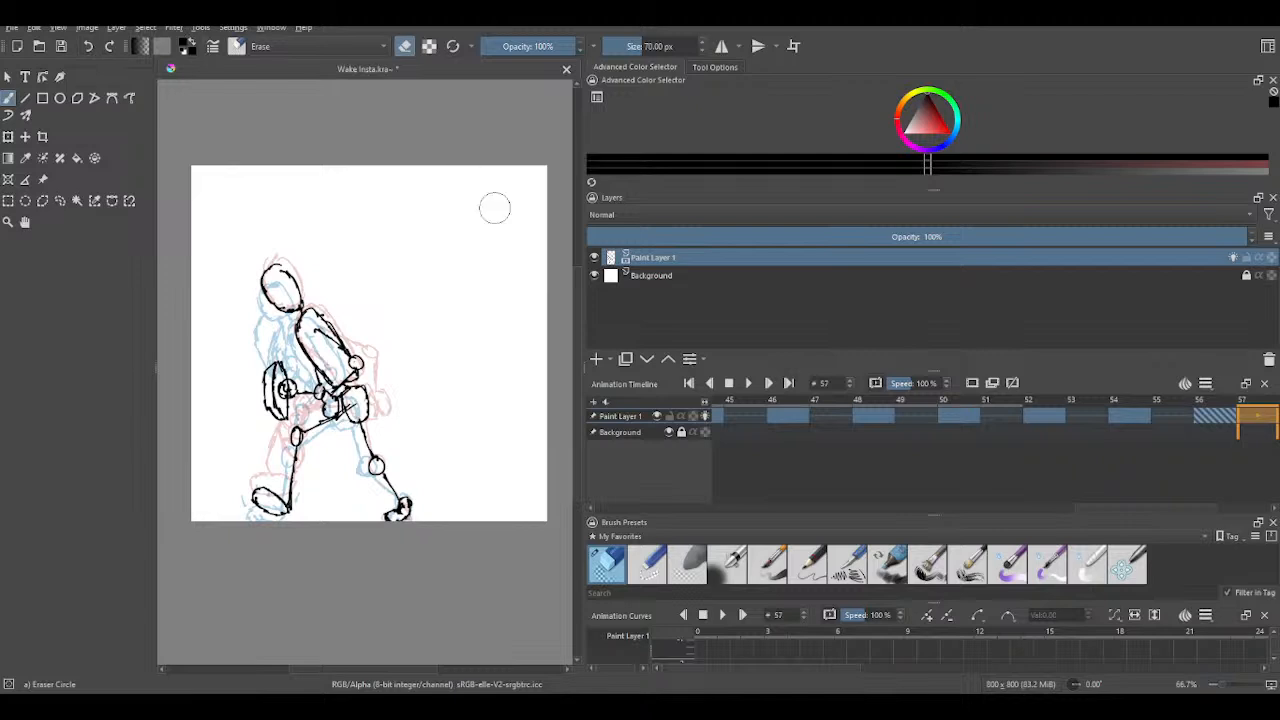
{"action": "key", "text": "Left"}
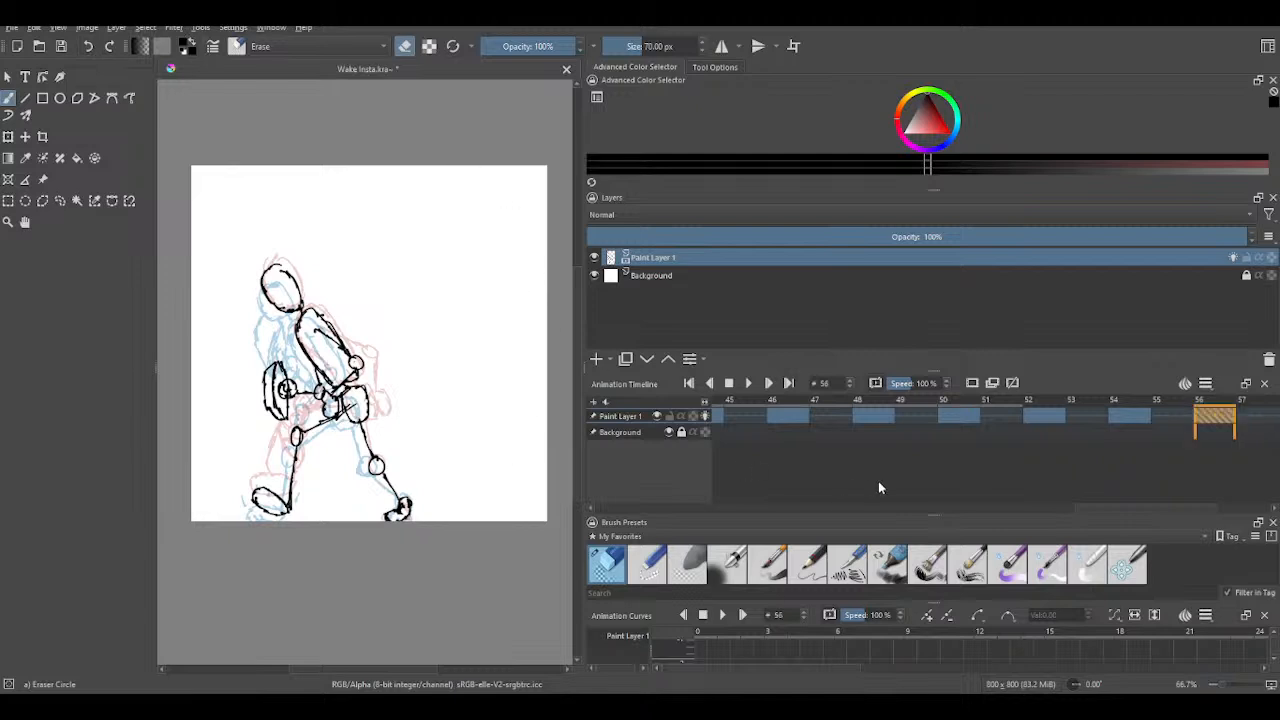
{"action": "left_click_drag", "start_coordinate": [349, 405], "coordinate": [356, 412]}
- Step back and forth through the frames around 56 and on to frame 60 to check the crouching poses
{"action": "key", "text": "Left"}
{"action": "key", "text": "Right"}
{"action": "key", "text": "Right"}
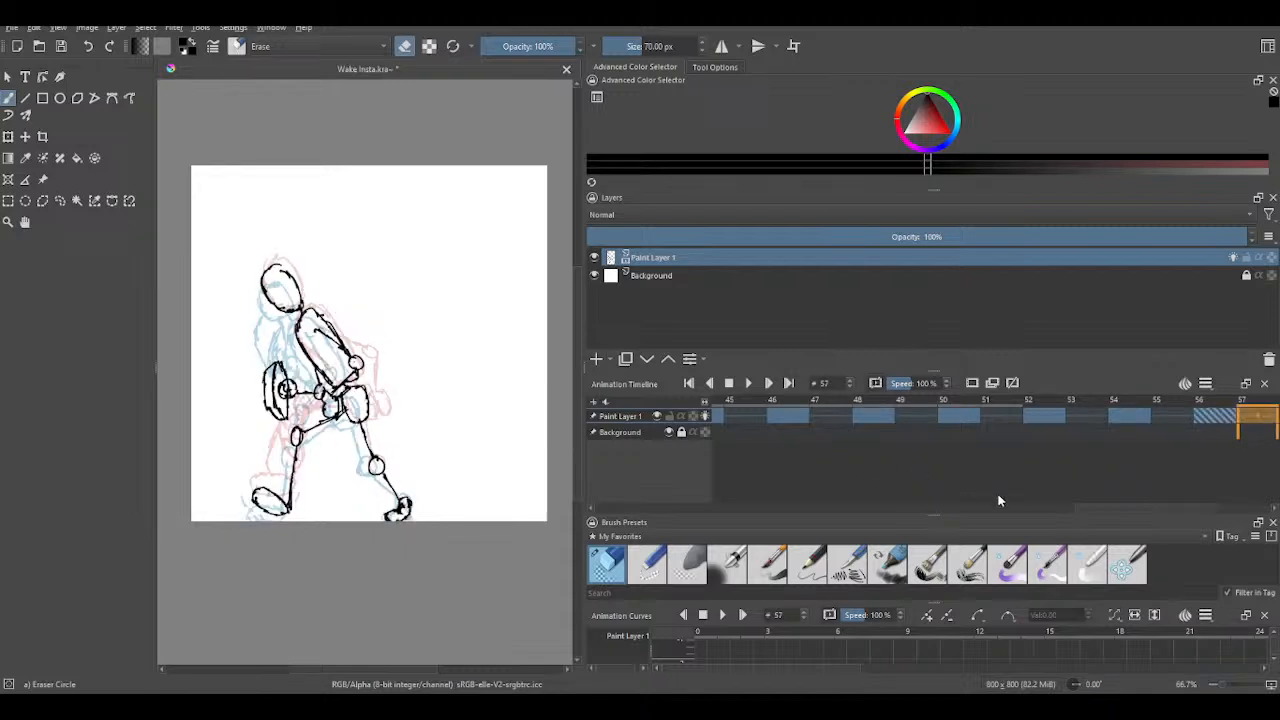
{"action": "key", "text": "Right"}
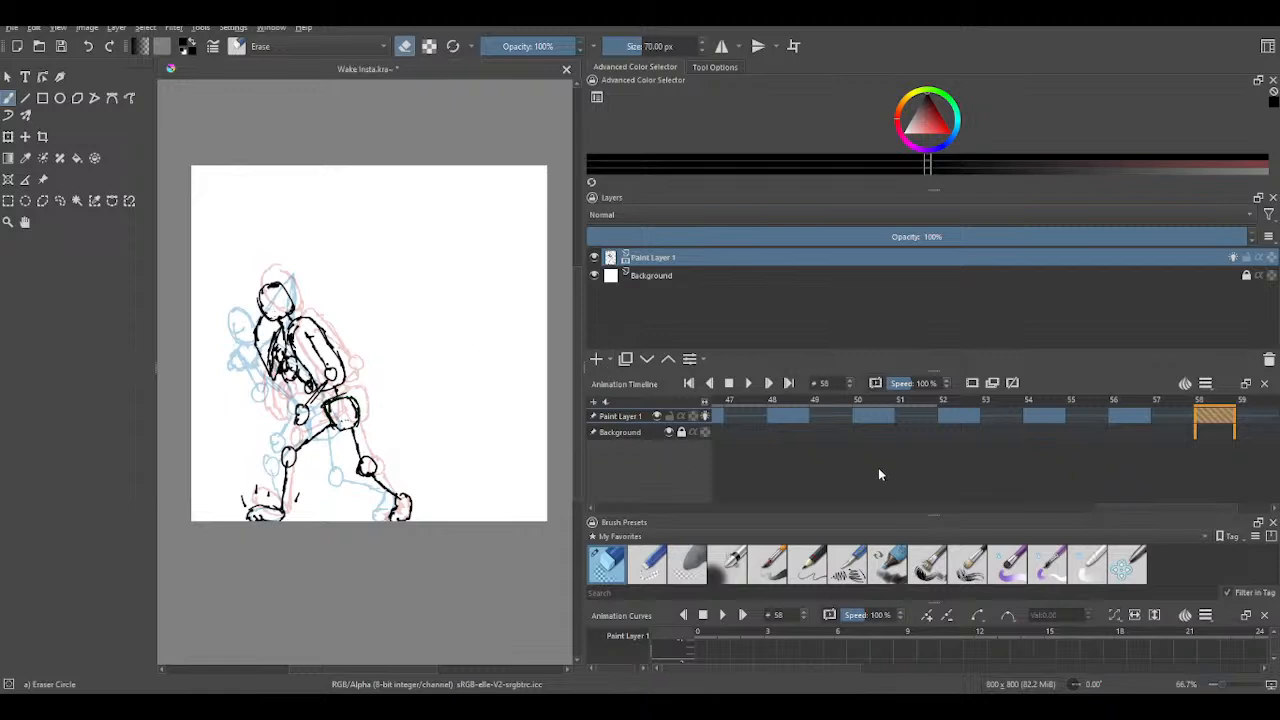
{"action": "key", "text": "Left"}
{"action": "key", "text": "Right"}
{"action": "key", "text": "Right"}
{"action": "key", "text": "Right"}
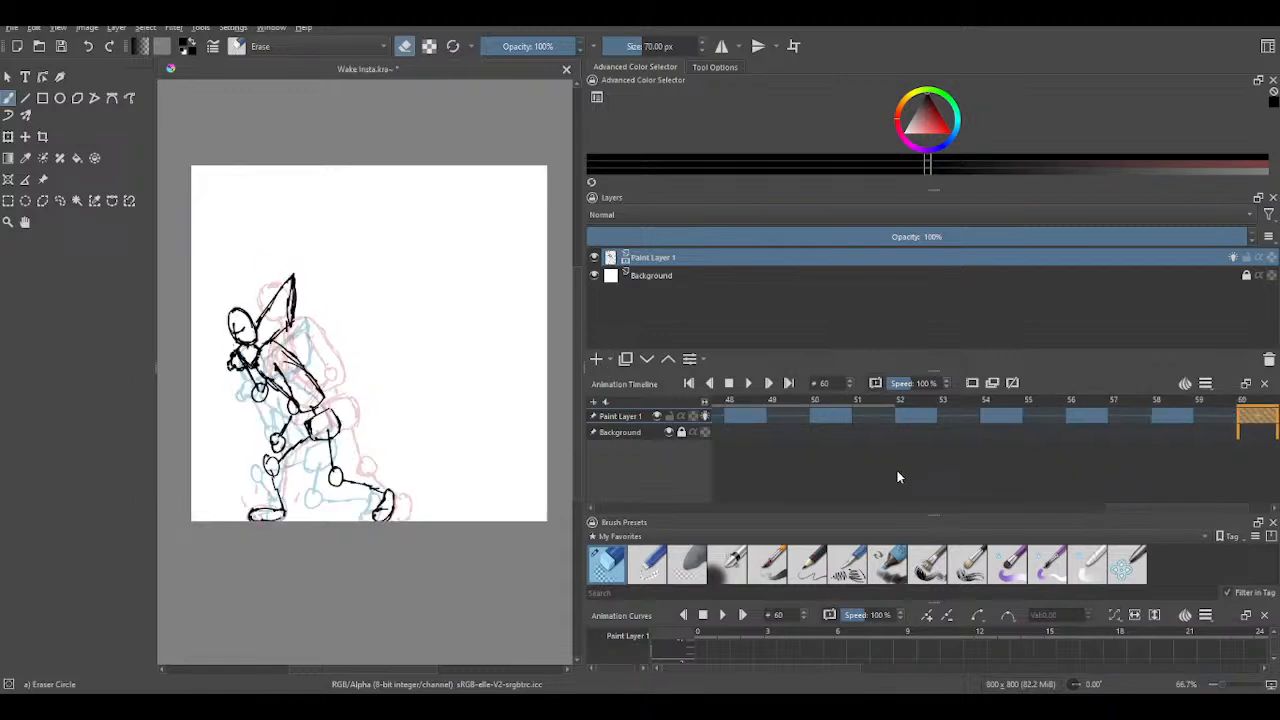
- Flip back and forth through the last frames around 58 to 61 to check how the lunge flows
{"action": "key", "text": "Left"}
{"action": "key", "text": "Left"}
{"action": "key", "text": "Left"}
{"action": "key", "text": "Right"}
{"action": "key", "text": "Right"}
{"action": "key", "text": "Right"}
{"action": "key", "text": "Right"}
{"action": "key", "text": "Right"}
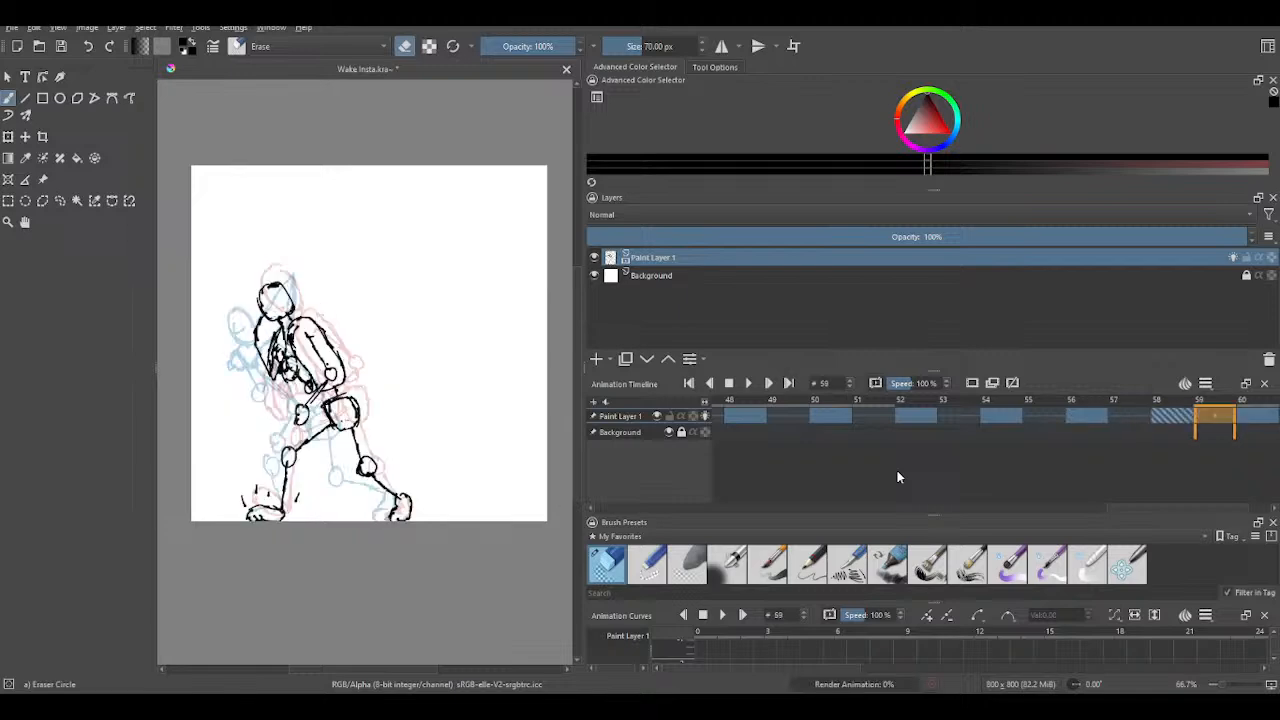
{"action": "key", "text": "Left"}
{"action": "key", "text": "Left"}
{"action": "key", "text": "Left"}
{"action": "key", "text": "Left"}
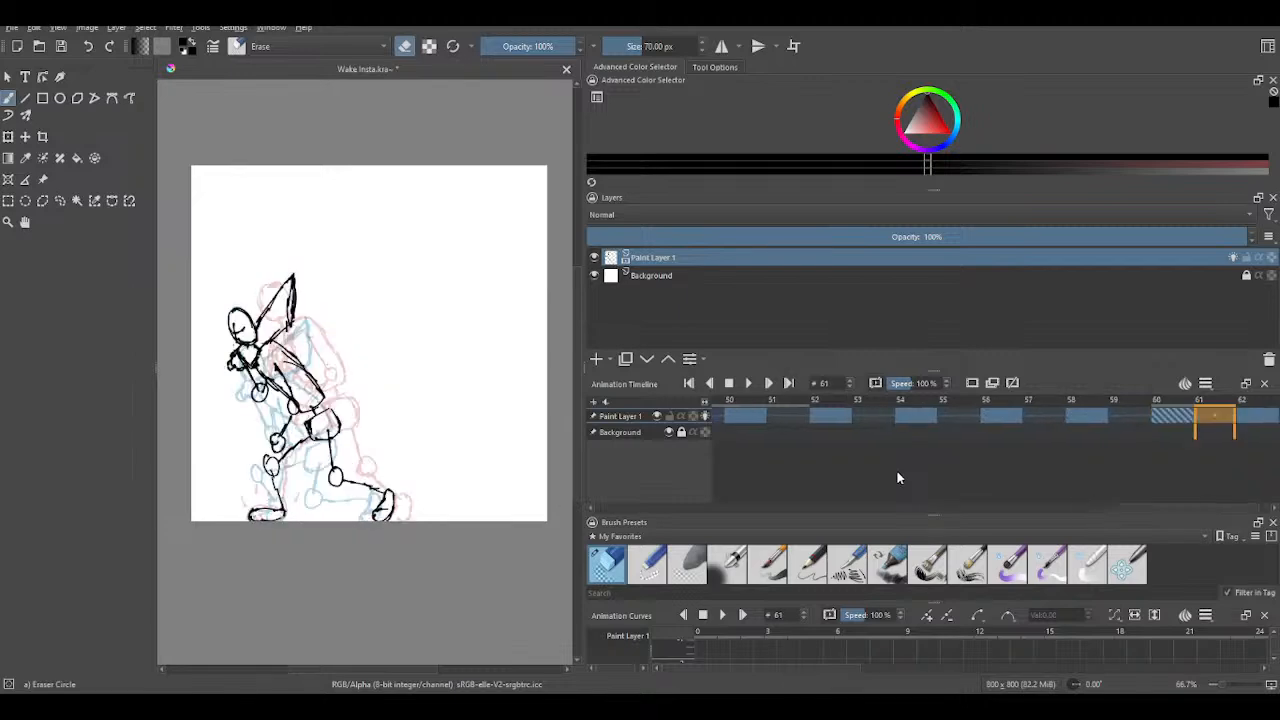
- Step back to frame 50 and forward again to review the bending motion, stopping on frame 52
{"action": "key", "text": "Left"}
{"action": "key", "text": "Left"}
{"action": "key", "text": "Left"}
{"action": "key", "text": "Left"}
{"action": "key", "text": "Left"}
{"action": "key", "text": "Left"}
{"action": "key", "text": "Left"}
{"action": "key", "text": "Left"}
{"action": "key", "text": "Left"}
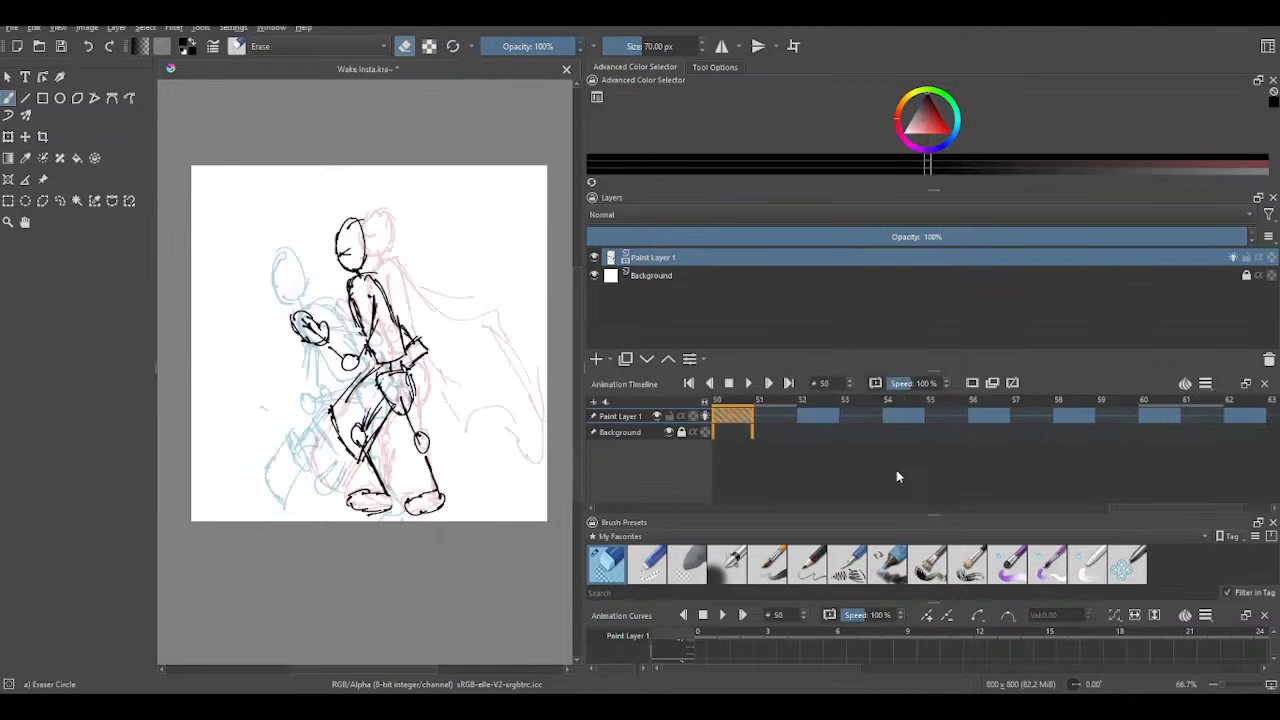
{"action": "key", "text": "Right"}
{"action": "key", "text": "Right"}
{"action": "key", "text": "Right"}
{"action": "key", "text": "Right"}
{"action": "key", "text": "Left"}
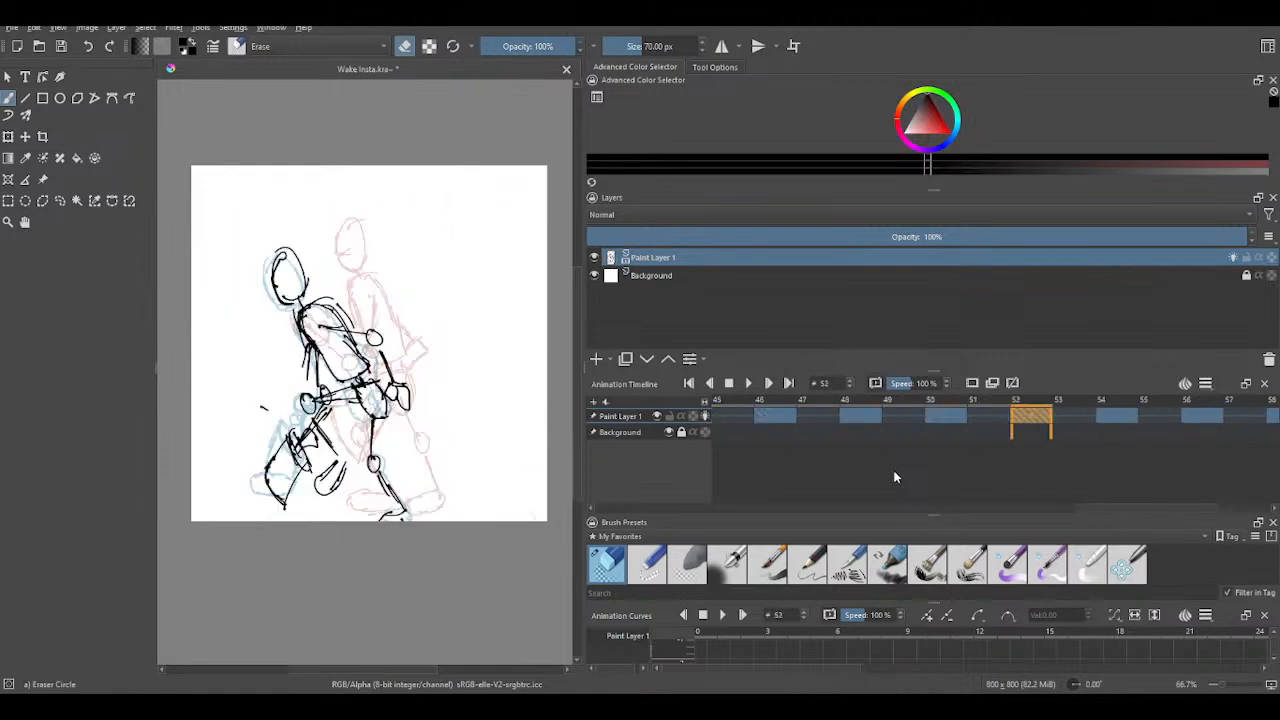
- Step back from frame 52 and forward through to frame 65 to review the lunge and crouch poses
{"action": "key", "text": "Left"}
{"action": "key", "text": "Left"}
{"action": "key", "text": "Right"}
{"action": "key", "text": "Right"}
{"action": "key", "text": "Right"}
{"action": "key", "text": "Right"}
{"action": "key", "text": "Right"}
{"action": "key", "text": "Right"}
{"action": "key", "text": "Right"}
{"action": "key", "text": "Right"}
{"action": "key", "text": "Right"}
{"action": "key", "text": "Right"}
{"action": "key", "text": "Right"}
{"action": "key", "text": "Right"}
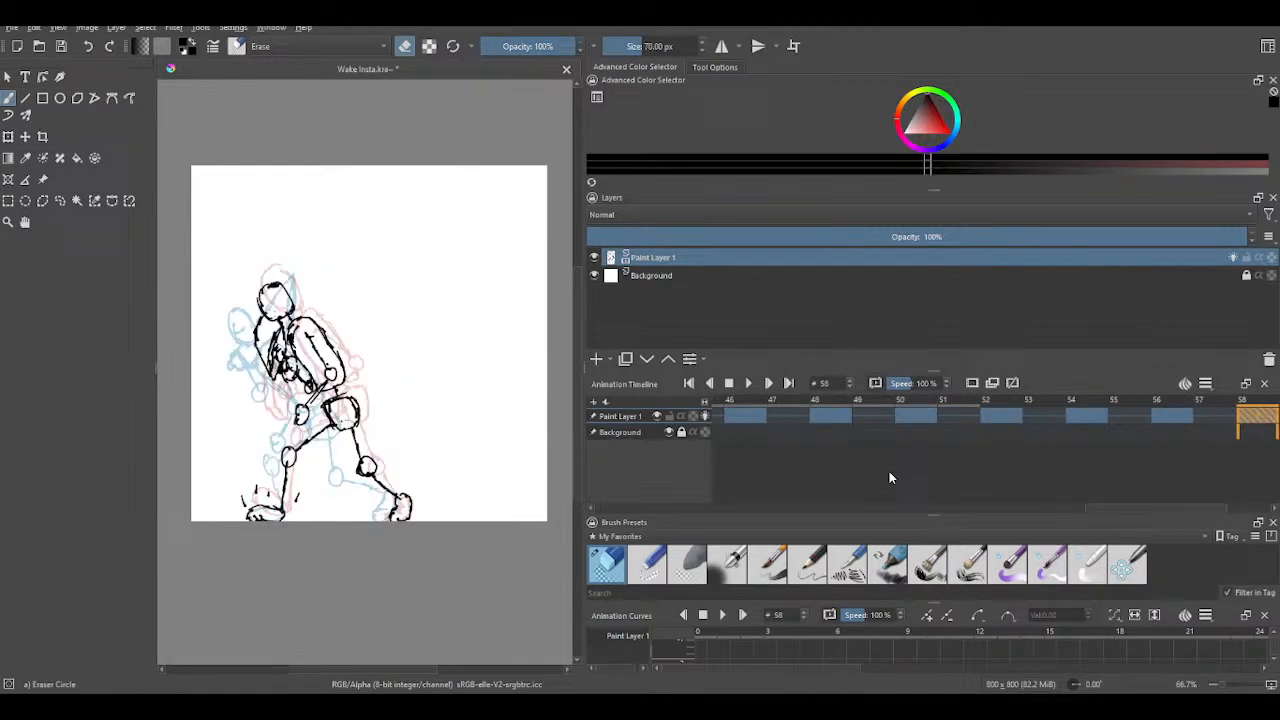
{"action": "key", "text": "Right"}
{"action": "key", "text": "Right"}
{"action": "key", "text": "Right"}
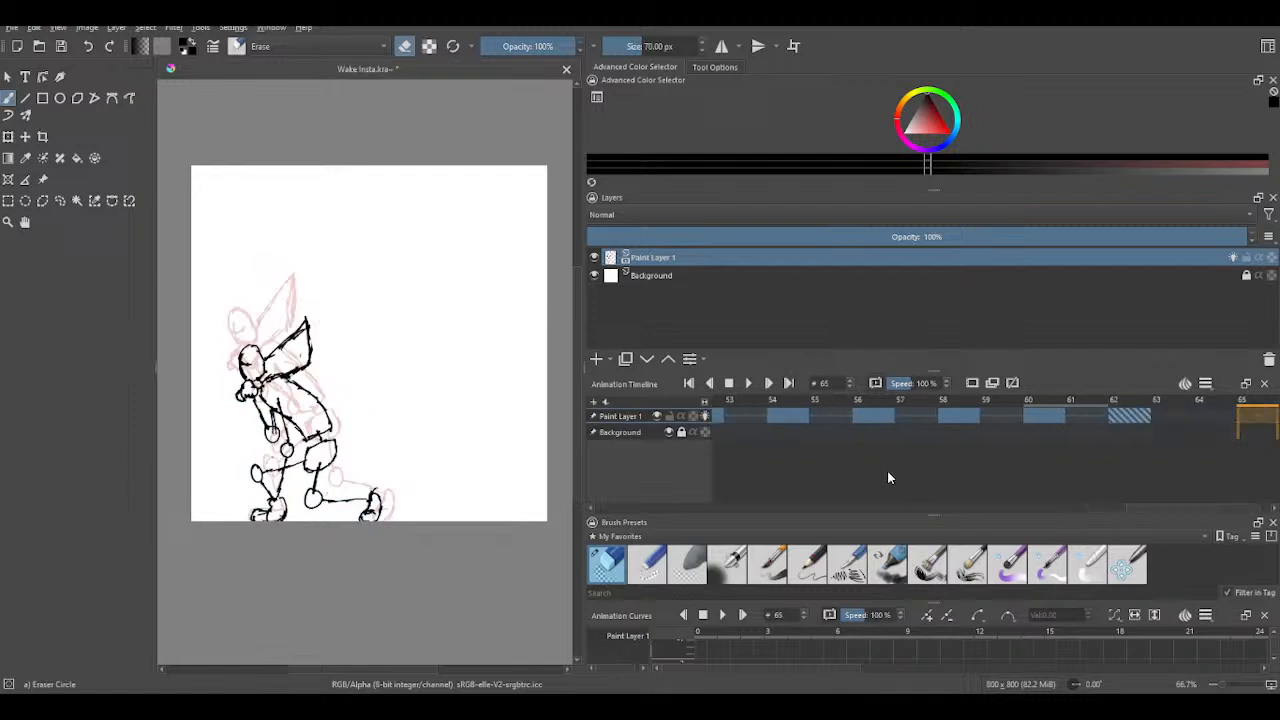
- Add a blank keyframe on Paint Layer 1 at frame 64
{"action": "key", "text": "Left"}
{"action": "key", "text": "Left"}
{"action": "key", "text": "Left"}
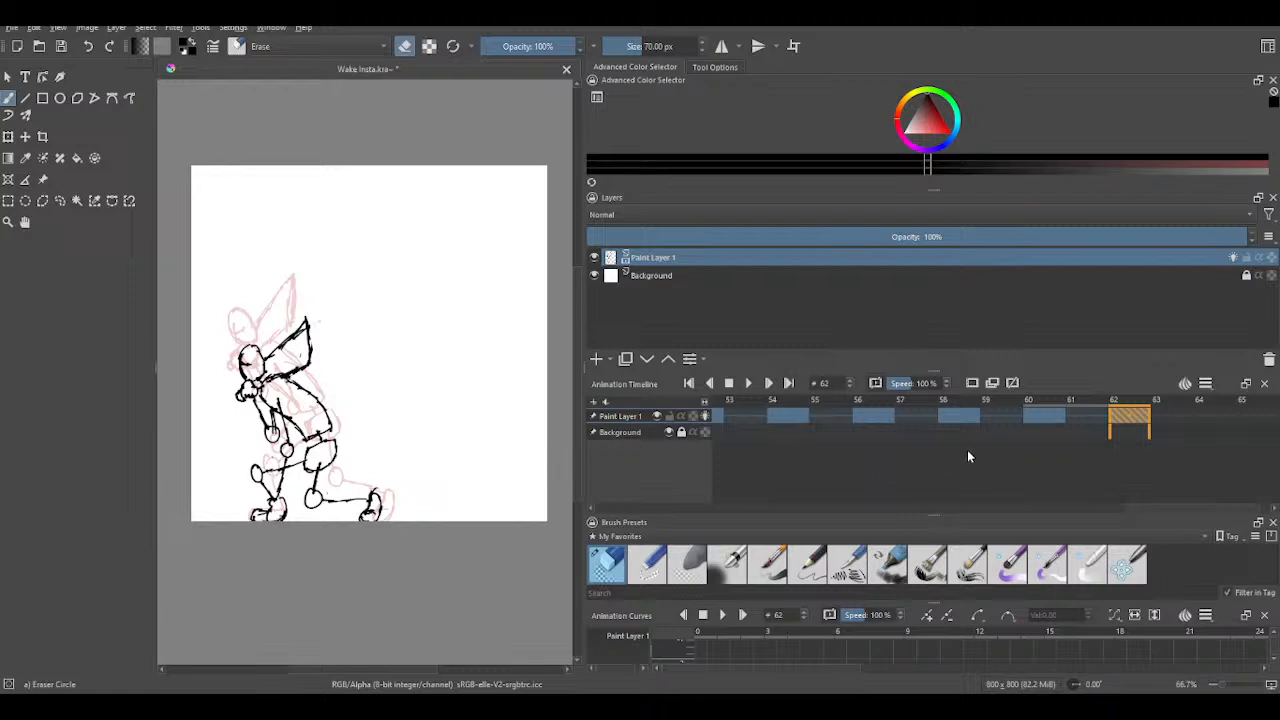
{"action": "key", "text": "Right"}
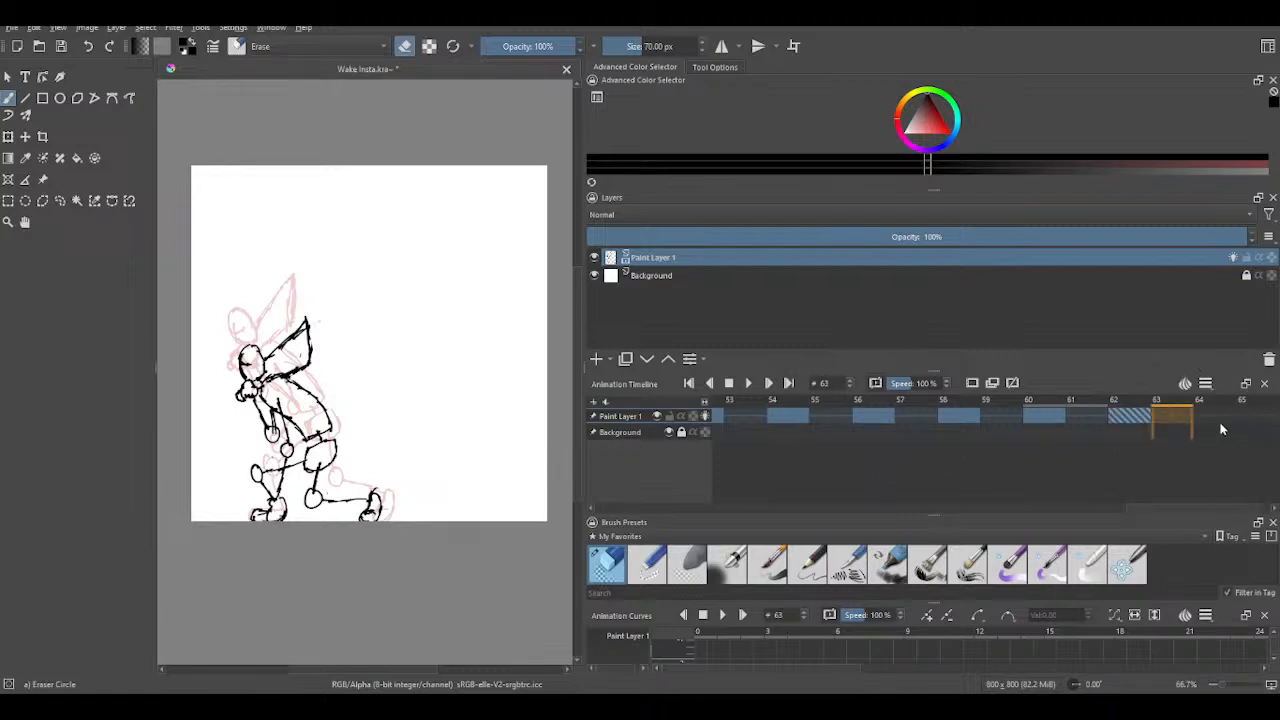
{"action": "key", "text": "Right"}
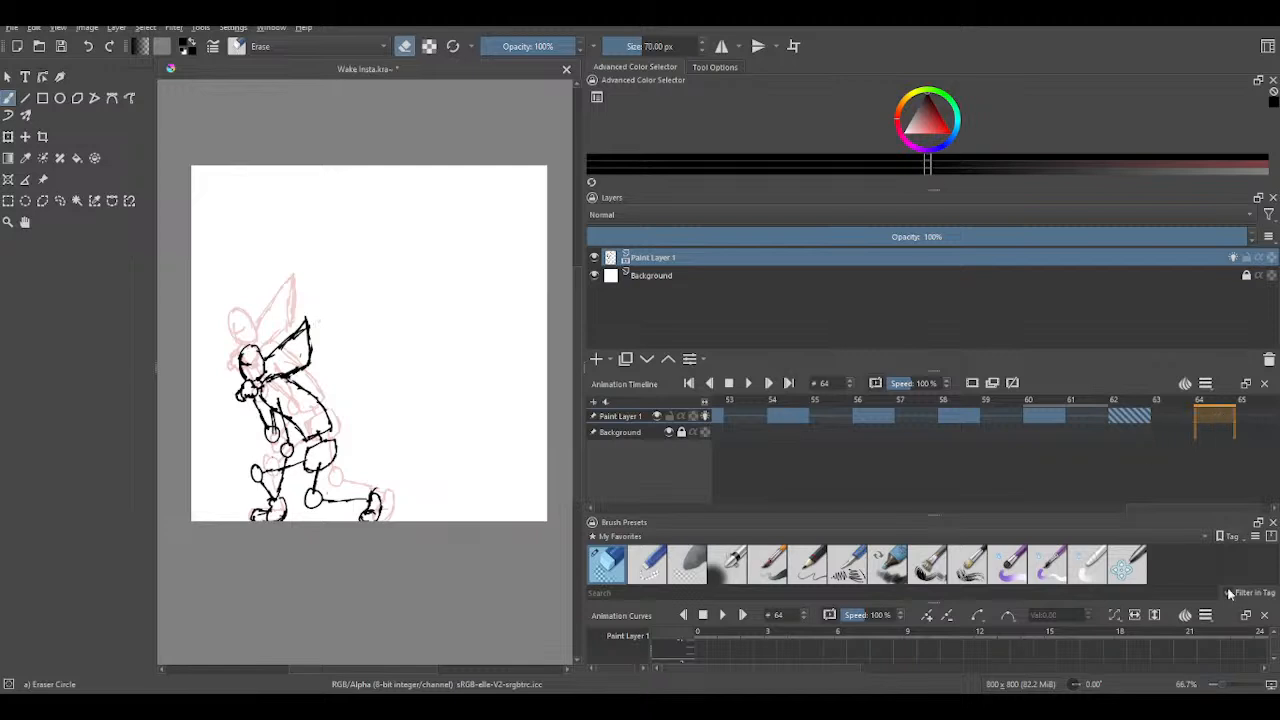
{"action": "left_click", "coordinate": [1195, 548]}
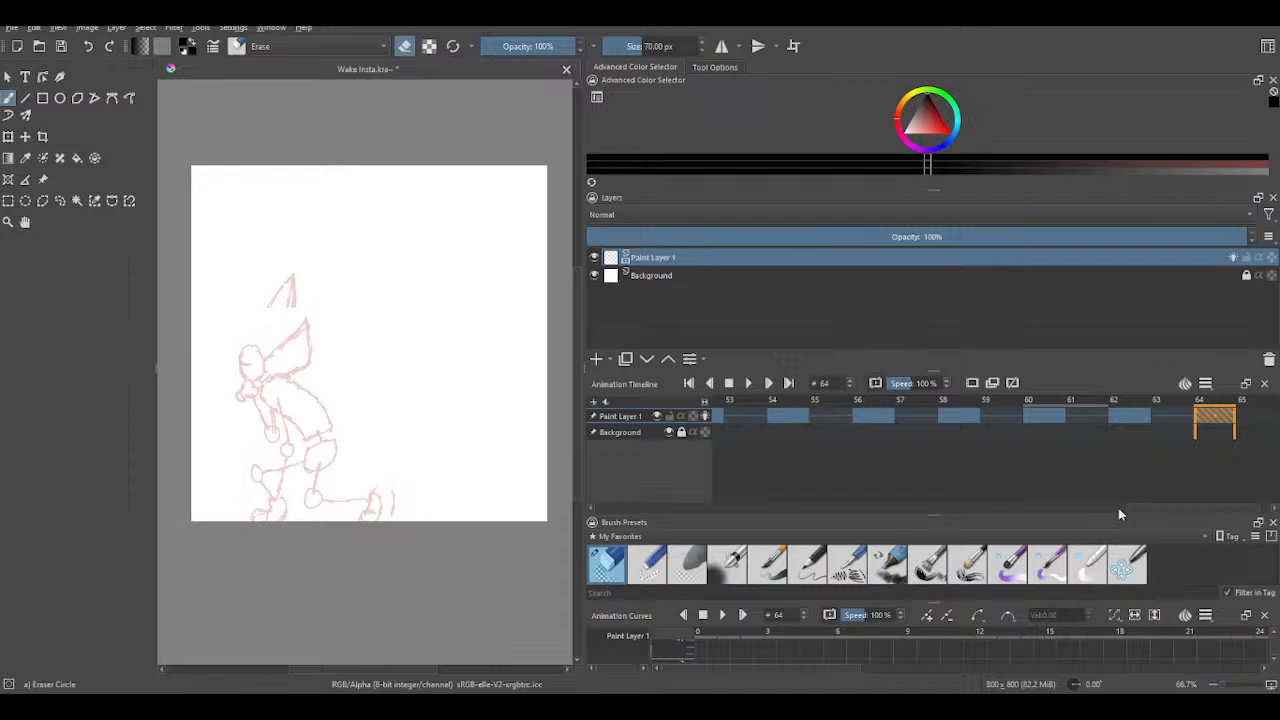
- Flip between the crouching pose on frame 62 and the empty frame 64 to check the onion skin
{"action": "key", "text": "Left"}
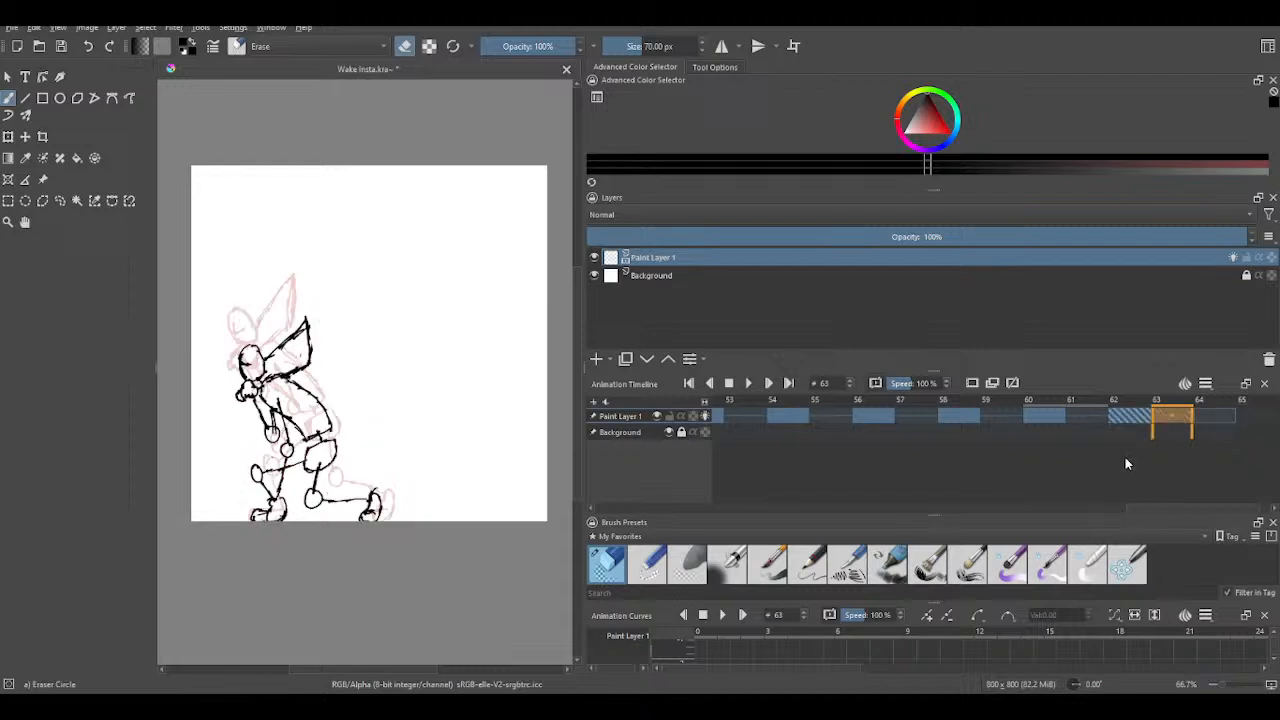
{"action": "key", "text": "Right"}
{"action": "key", "text": "Right"}
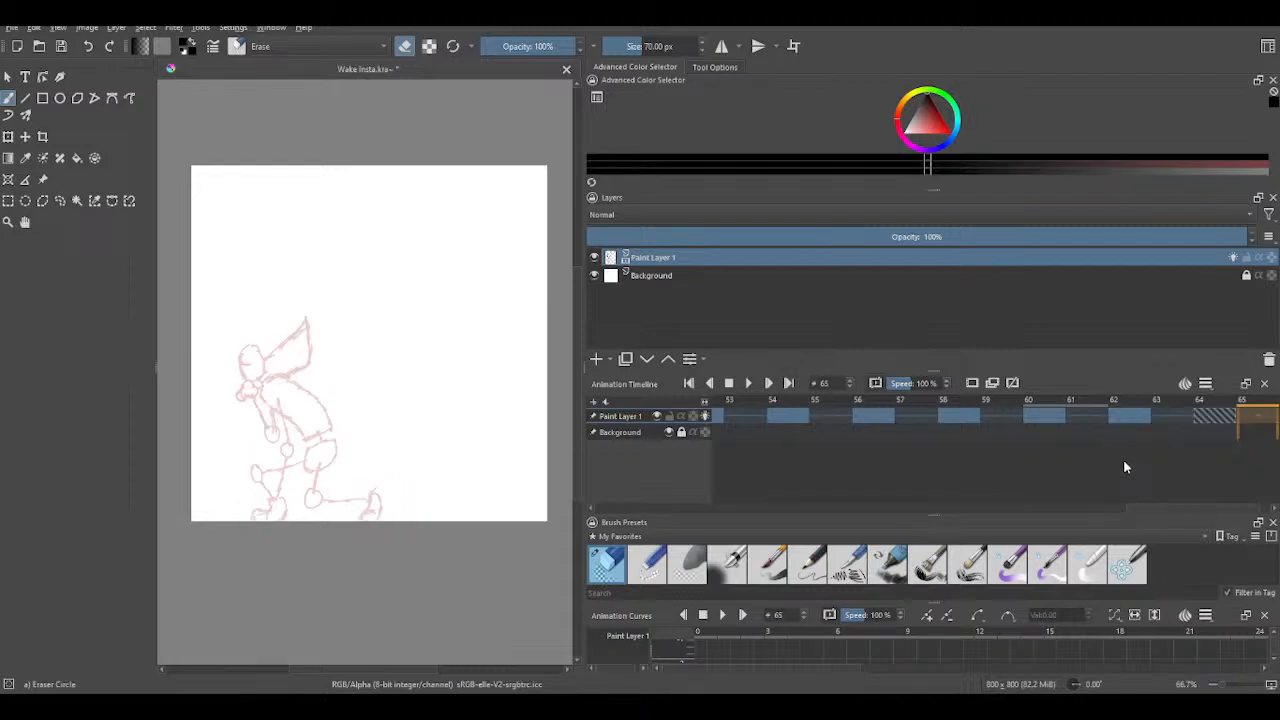
{"action": "key", "text": "Left"}
{"action": "key", "text": "Left"}
{"action": "key", "text": "Left"}
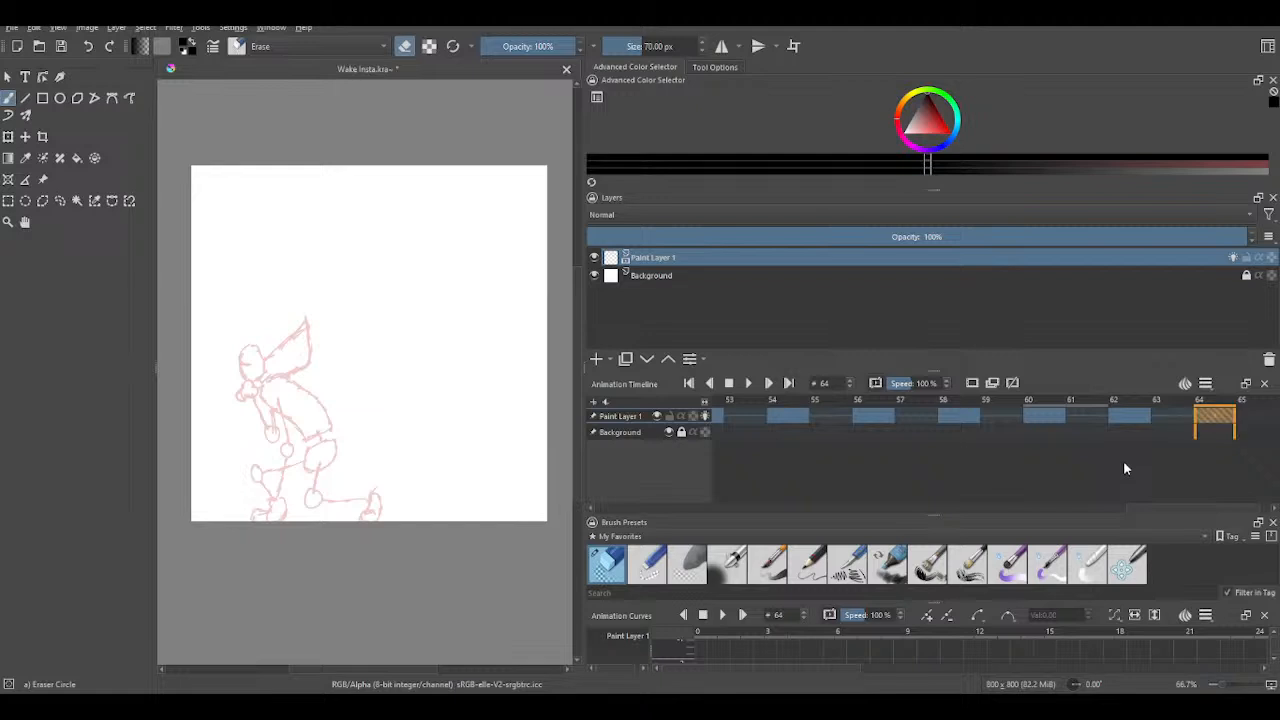
{"action": "key", "text": "Left"}
{"action": "key", "text": "Right"}
{"action": "key", "text": "Right"}
{"action": "key", "text": "Right"}
- Switch to the Ink pen (mypaint) brush and narrow the toolbox to a single column to widen the drawing area
{"action": "left_click", "coordinate": [850, 572]}
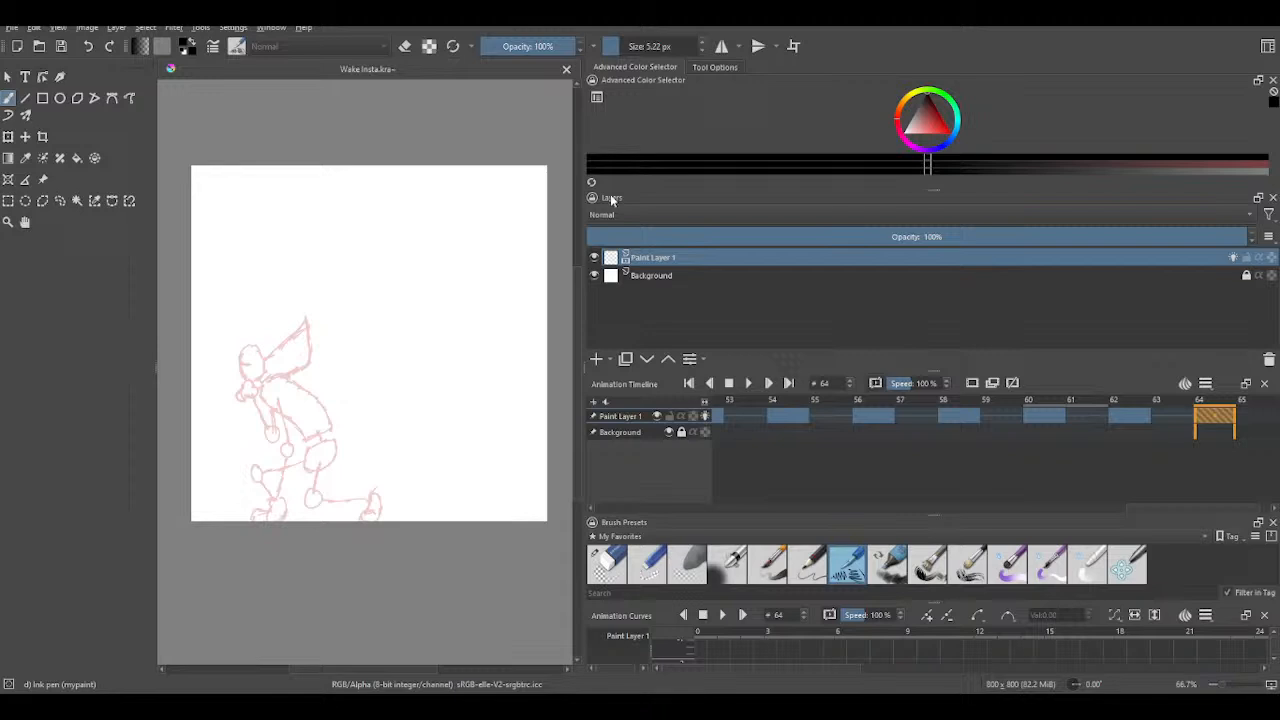
{"action": "scroll", "coordinate": [371, 292], "scroll_direction": "up", "scroll_amount": 3}
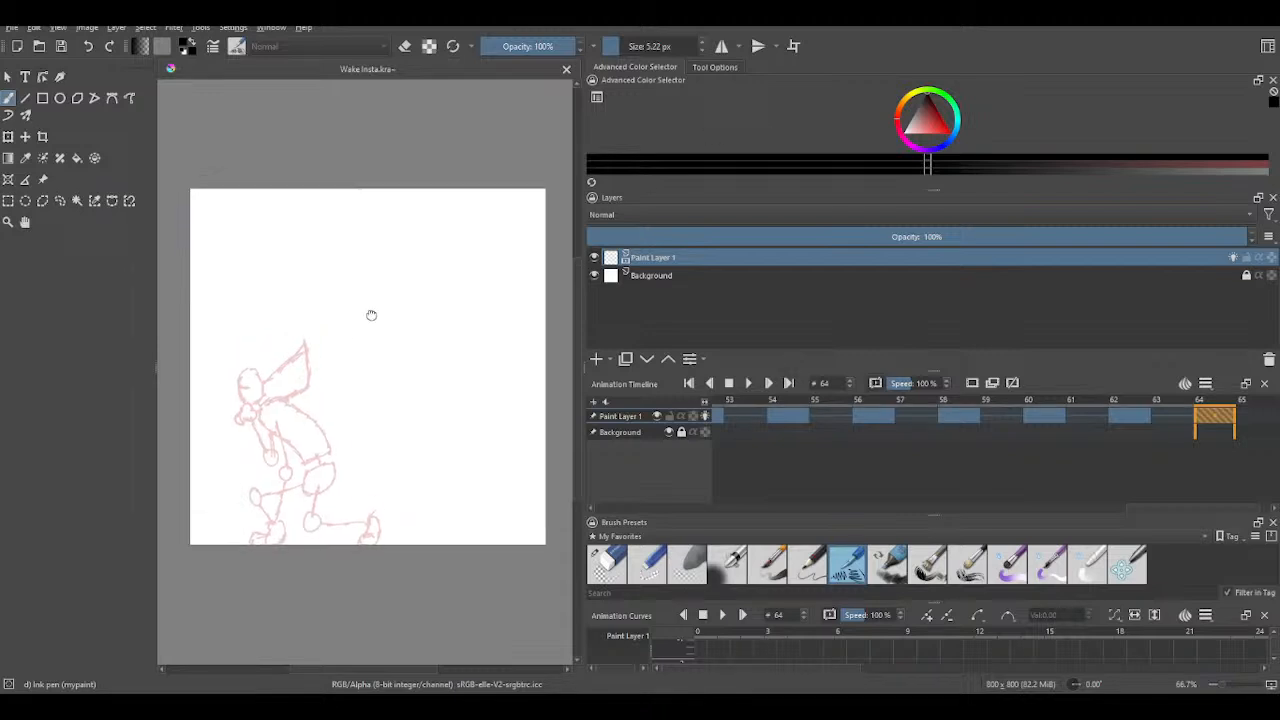
{"action": "scroll", "coordinate": [368, 340], "scroll_direction": "up", "scroll_amount": 1}
{"action": "left_click_drag", "start_coordinate": [386, 332], "coordinate": [403, 297]}
{"action": "scroll", "coordinate": [403, 297], "scroll_direction": "down", "scroll_amount": 1}
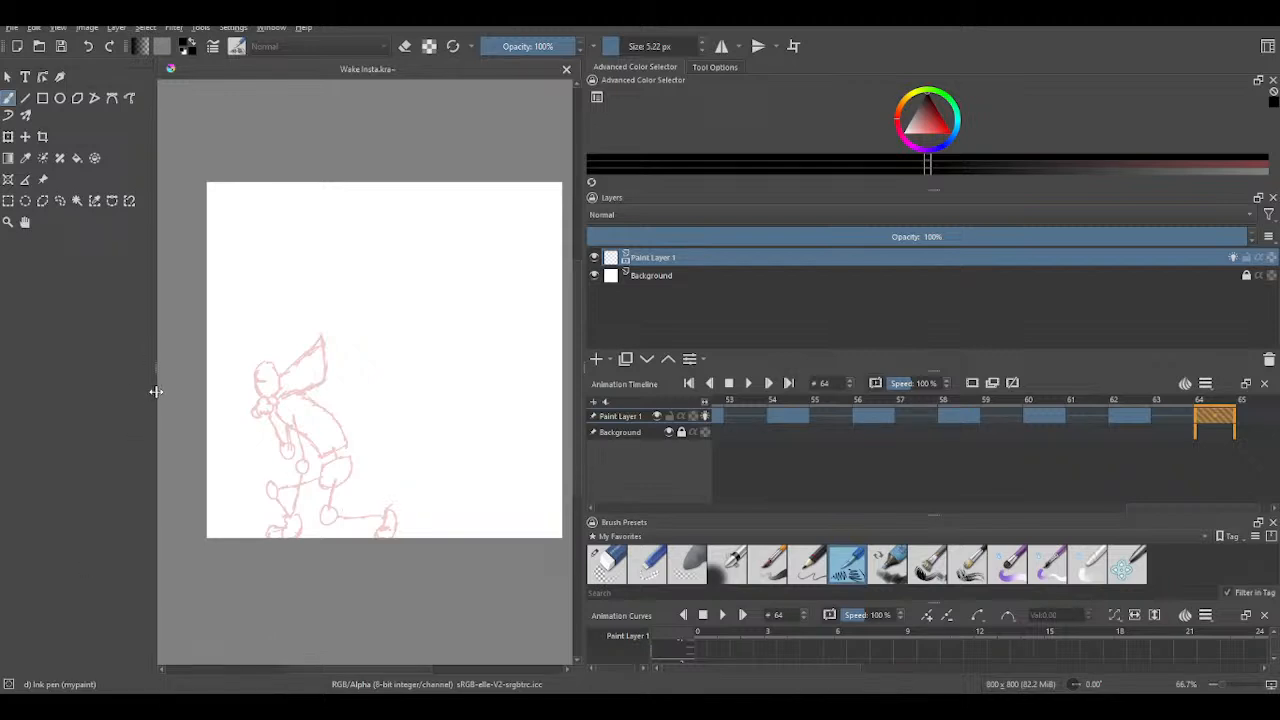
{"action": "left_click_drag", "start_coordinate": [156, 390], "coordinate": [142, 391]}
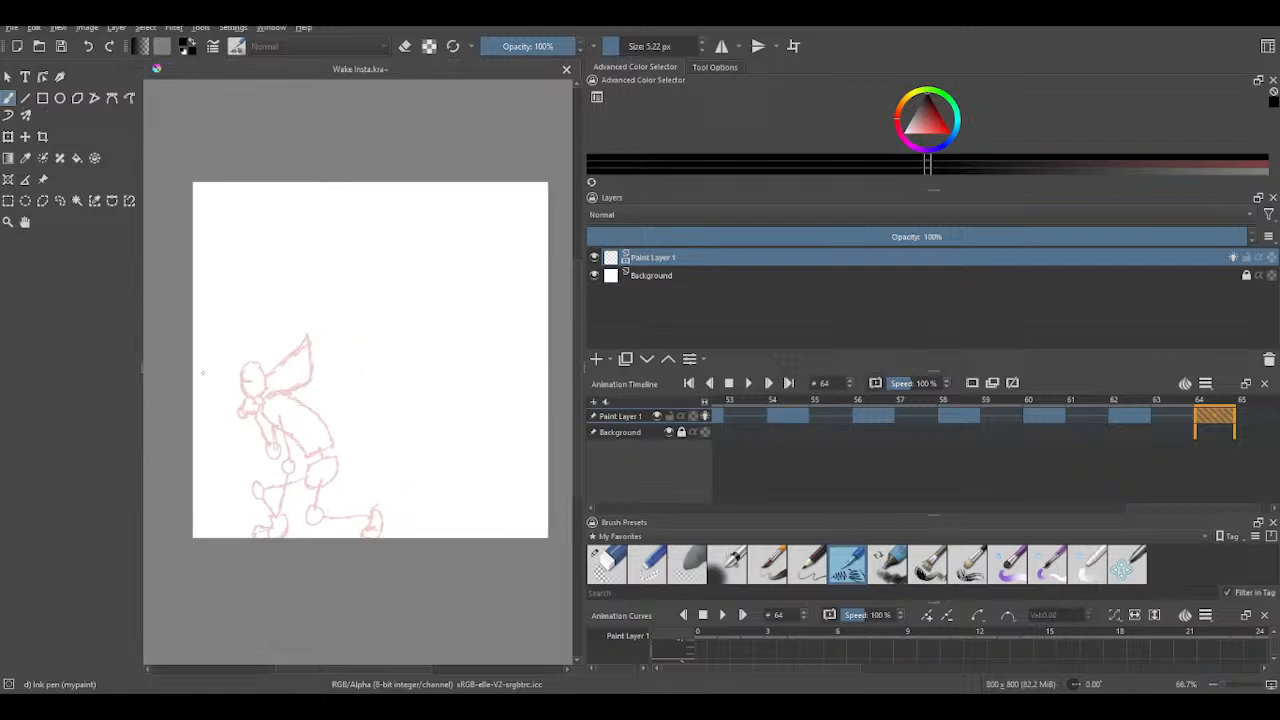
{"action": "scroll", "coordinate": [336, 367], "scroll_direction": "up", "scroll_amount": 1}
{"action": "scroll", "coordinate": [336, 368], "scroll_direction": "down", "scroll_amount": 1}
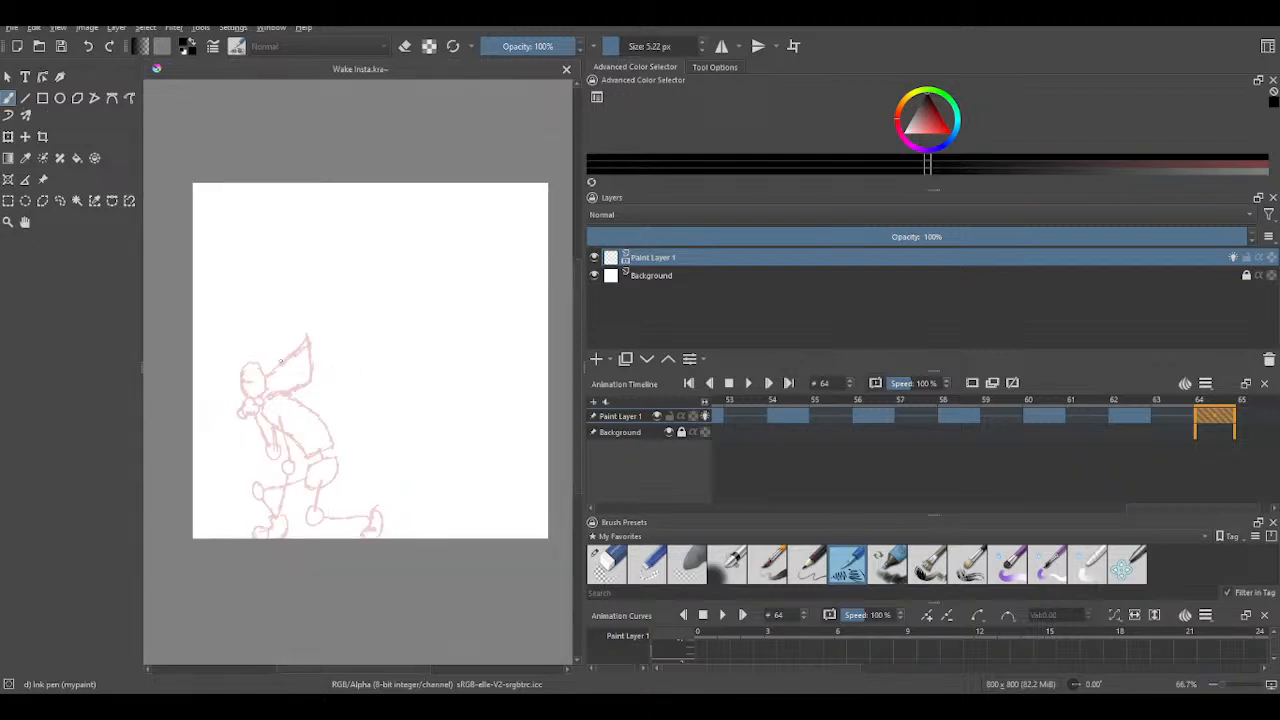
{"action": "left_click_drag", "start_coordinate": [140, 371], "coordinate": [16, 382]}
{"action": "scroll", "coordinate": [208, 376], "scroll_direction": "up", "scroll_amount": 1}
{"action": "scroll", "coordinate": [314, 351], "scroll_direction": "up", "scroll_amount": 1}
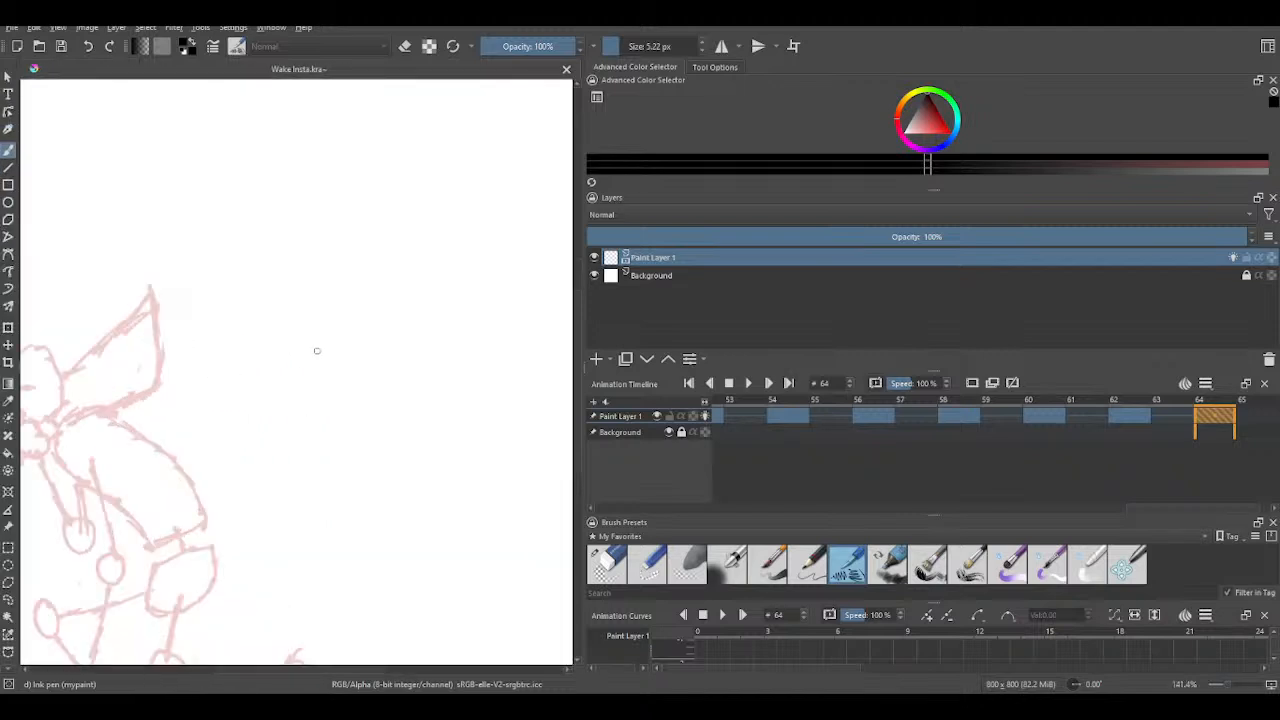
{"action": "scroll", "coordinate": [314, 345], "scroll_direction": "down", "scroll_amount": 2}
{"action": "scroll", "coordinate": [317, 337], "scroll_direction": "up", "scroll_amount": 1}
{"action": "scroll", "coordinate": [317, 337], "scroll_direction": "up", "scroll_amount": 1}
{"action": "scroll", "coordinate": [317, 337], "scroll_direction": "down", "scroll_amount": 1}
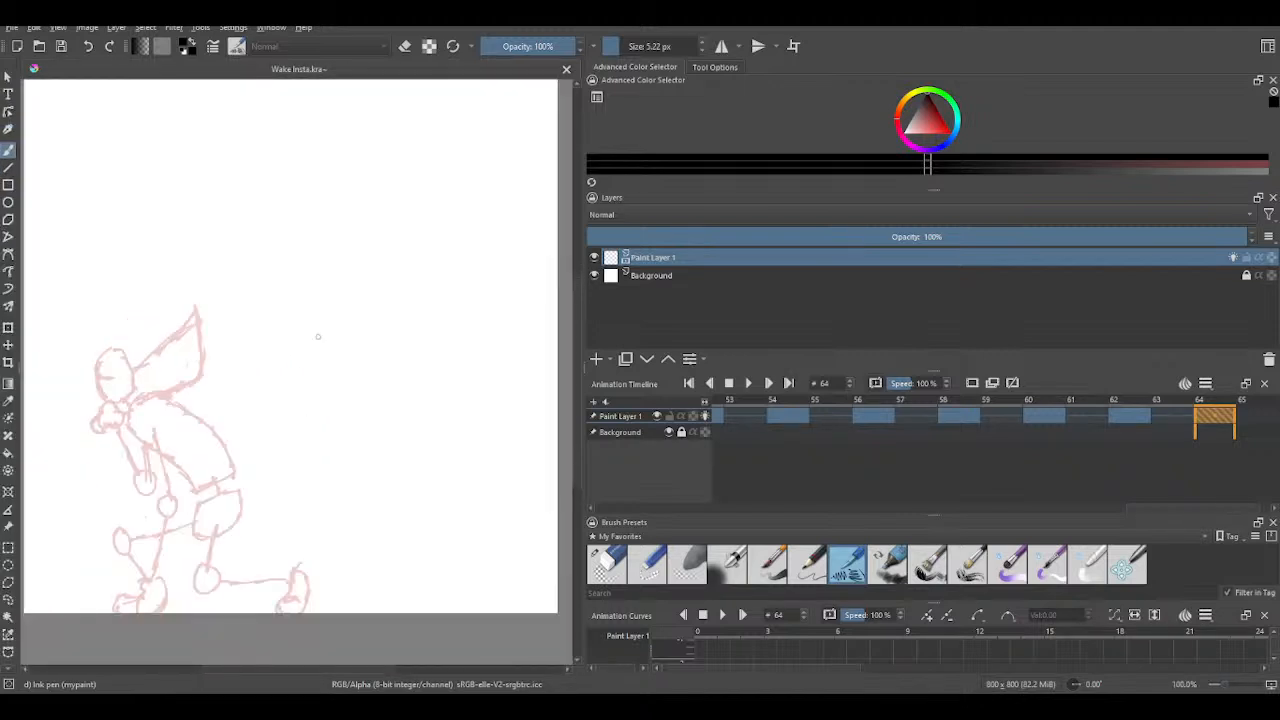
{"action": "left_click_drag", "start_coordinate": [305, 343], "coordinate": [315, 357]}
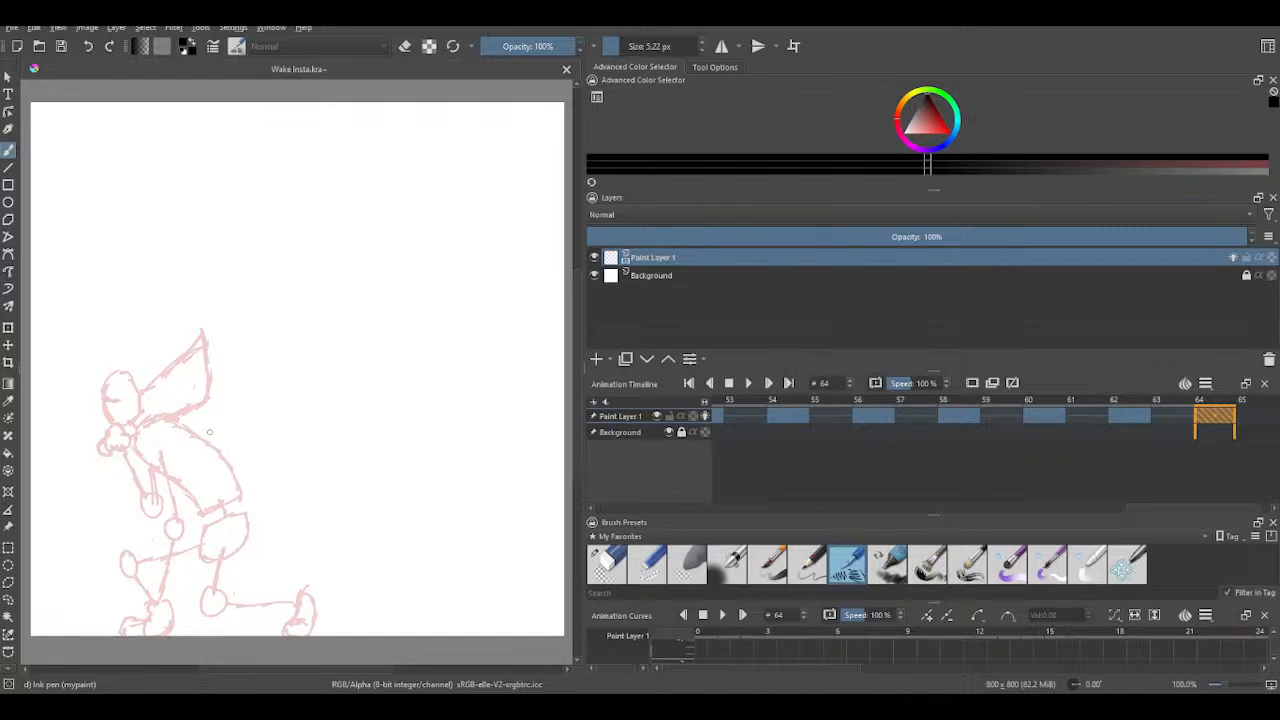
- Flip repeatedly between frames 60 and 64 to judge how the crouch should continue
{"action": "key", "text": "Left"}
{"action": "key", "text": "Left"}
{"action": "key", "text": "Left"}
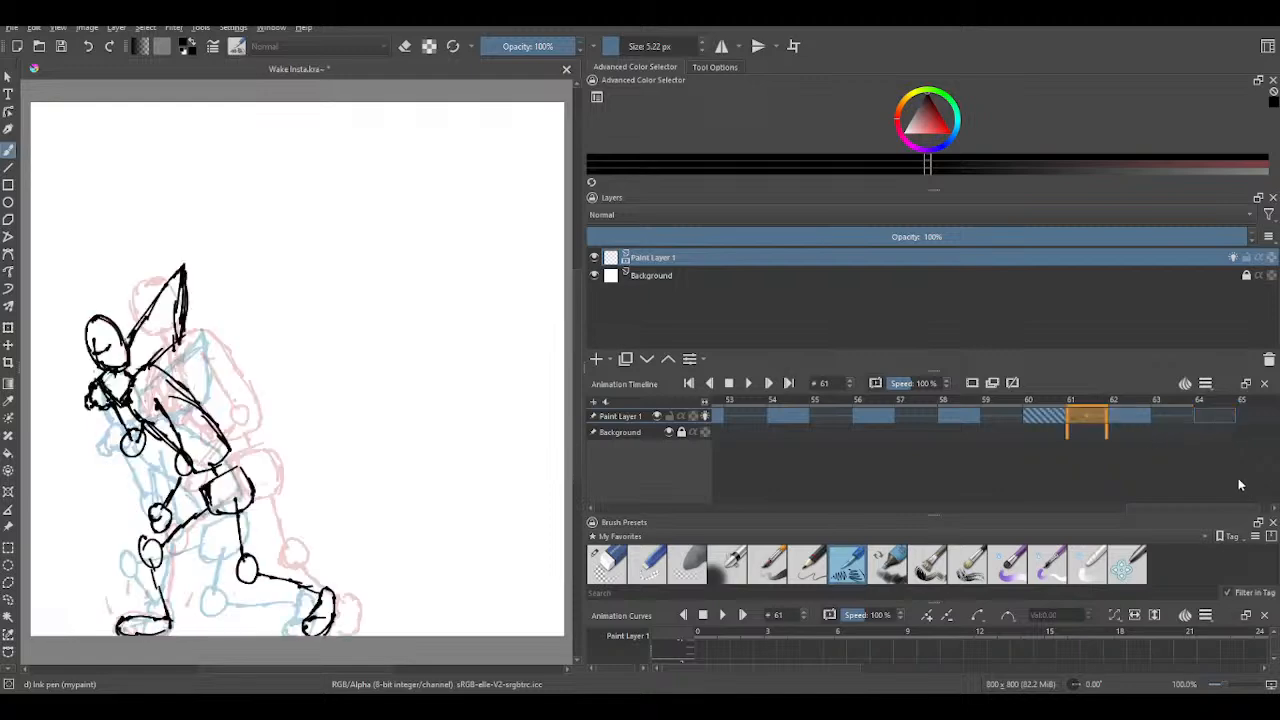
{"action": "key", "text": "Right"}
{"action": "key", "text": "Right"}
{"action": "key", "text": "Right"}
{"action": "key", "text": "Left"}
{"action": "key", "text": "Left"}
{"action": "key", "text": "Left"}
{"action": "key", "text": "Left"}
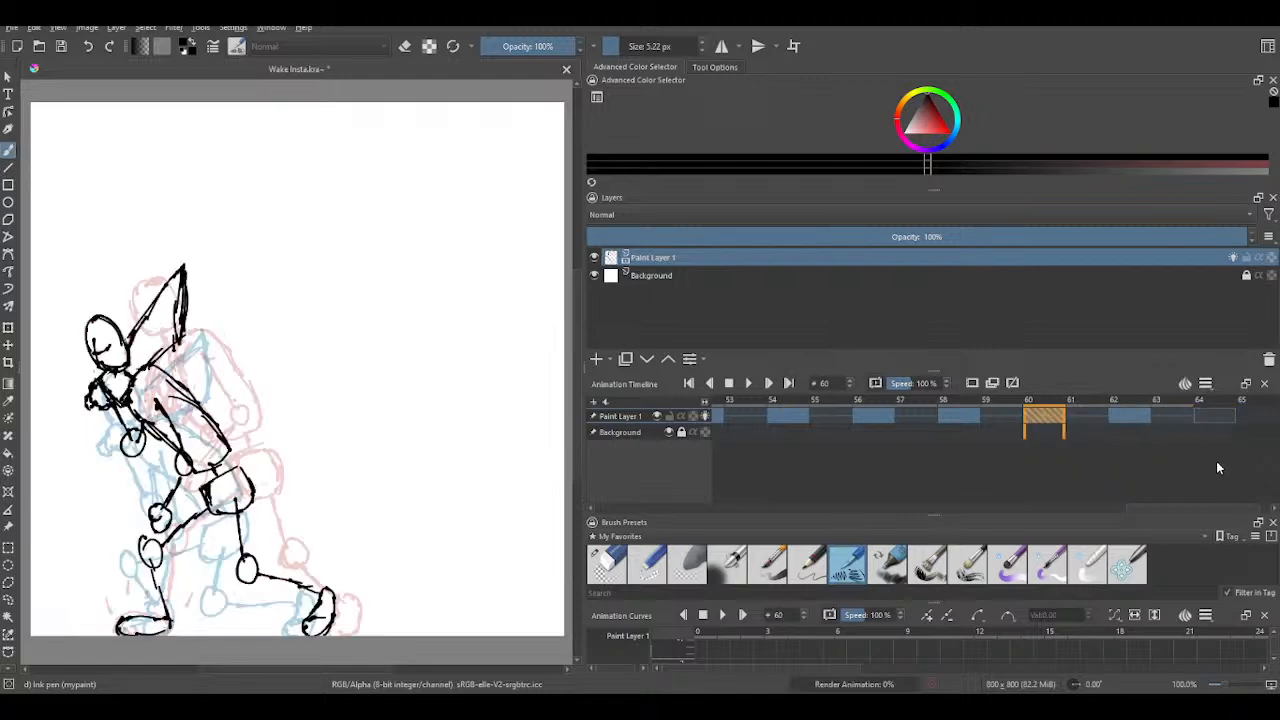
{"action": "key", "text": "Right"}
{"action": "key", "text": "Right"}
{"action": "key", "text": "Right"}
{"action": "key", "text": "Right"}
{"action": "key", "text": "Left"}
{"action": "key", "text": "Left"}
{"action": "key", "text": "Right"}
{"action": "key", "text": "Right"}
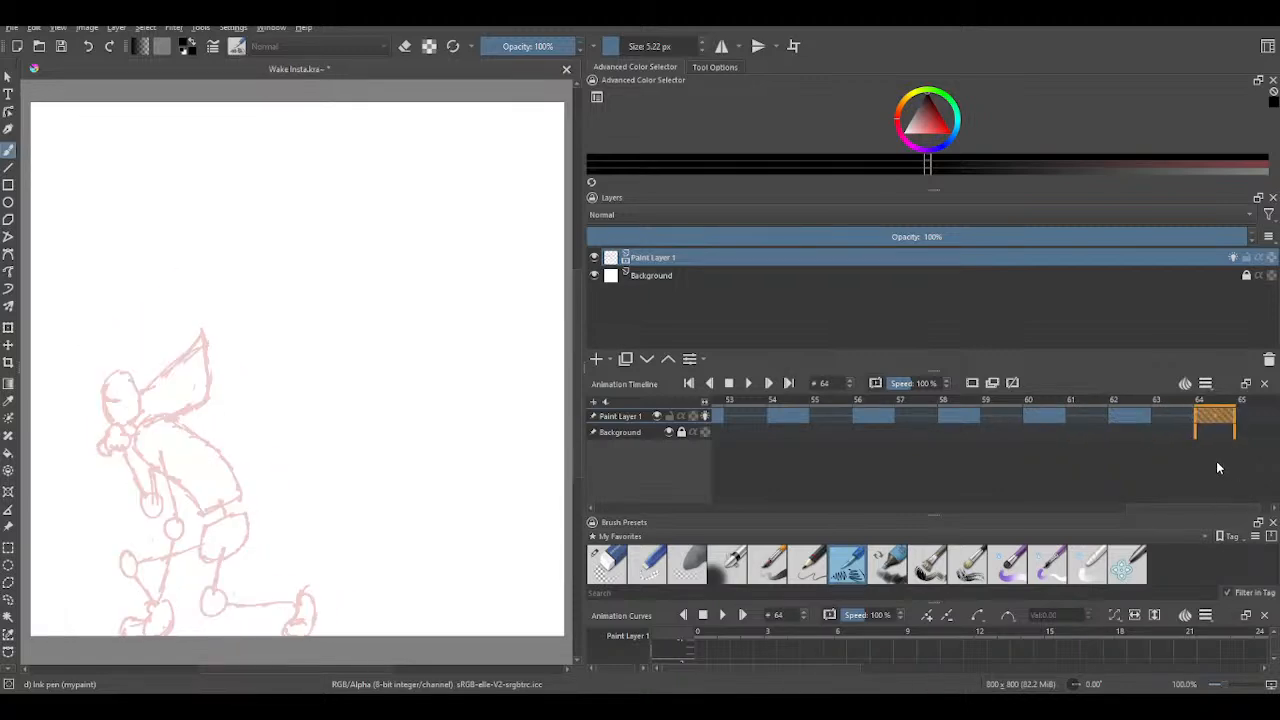
{"action": "left_click_drag", "start_coordinate": [378, 404], "coordinate": [380, 508]}
{"action": "key", "text": "minus"}
{"action": "key", "text": "minus"}
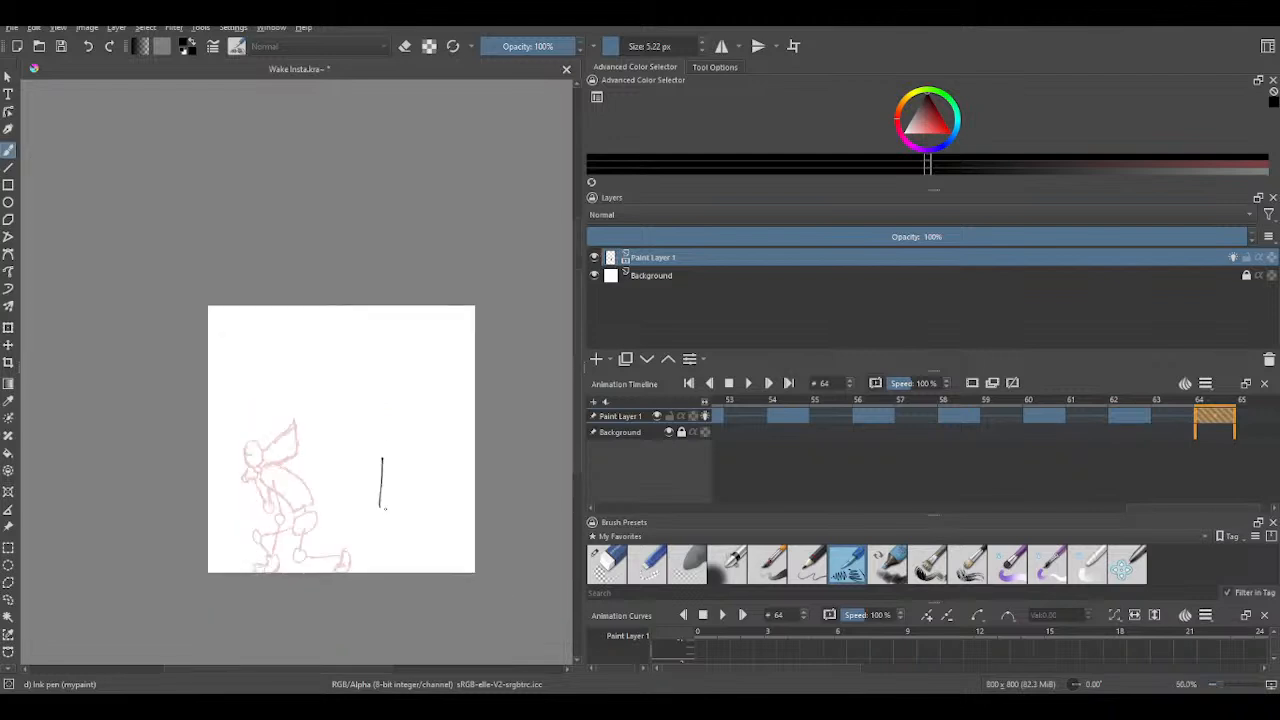
{"action": "key", "text": "plus"}
{"action": "key", "text": "plus"}
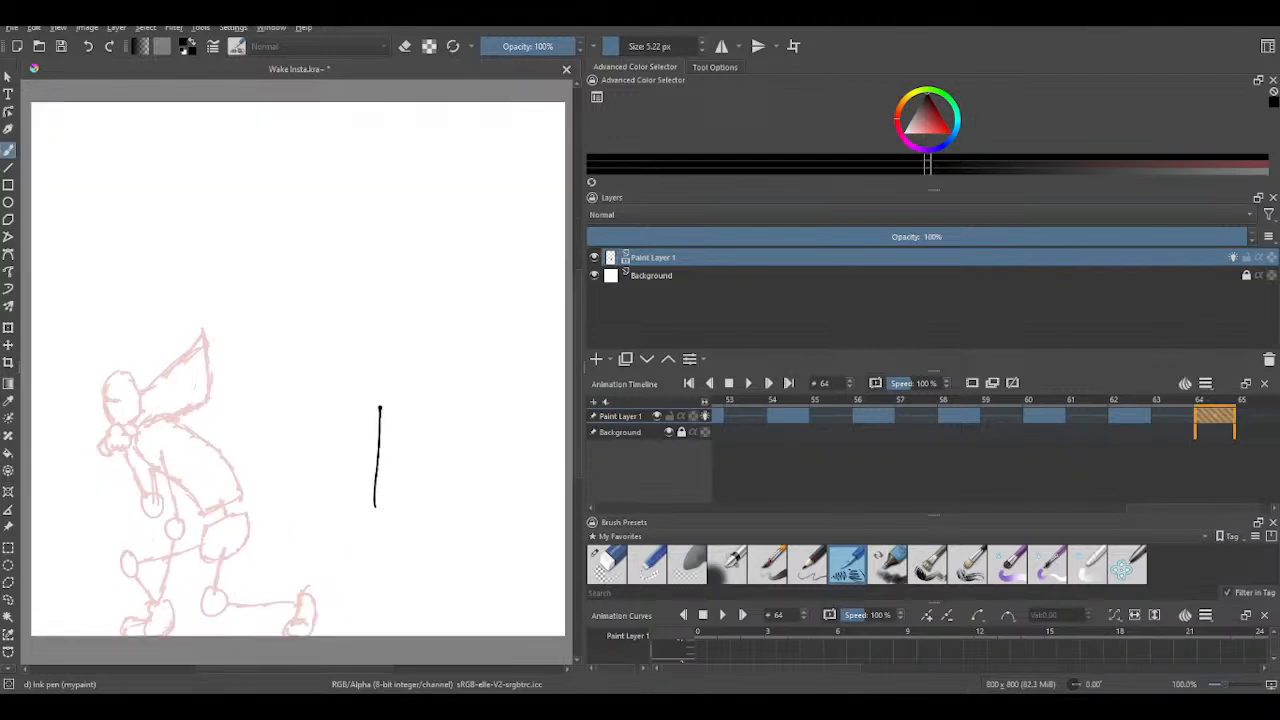
{"action": "key", "text": "ctrl+z"}
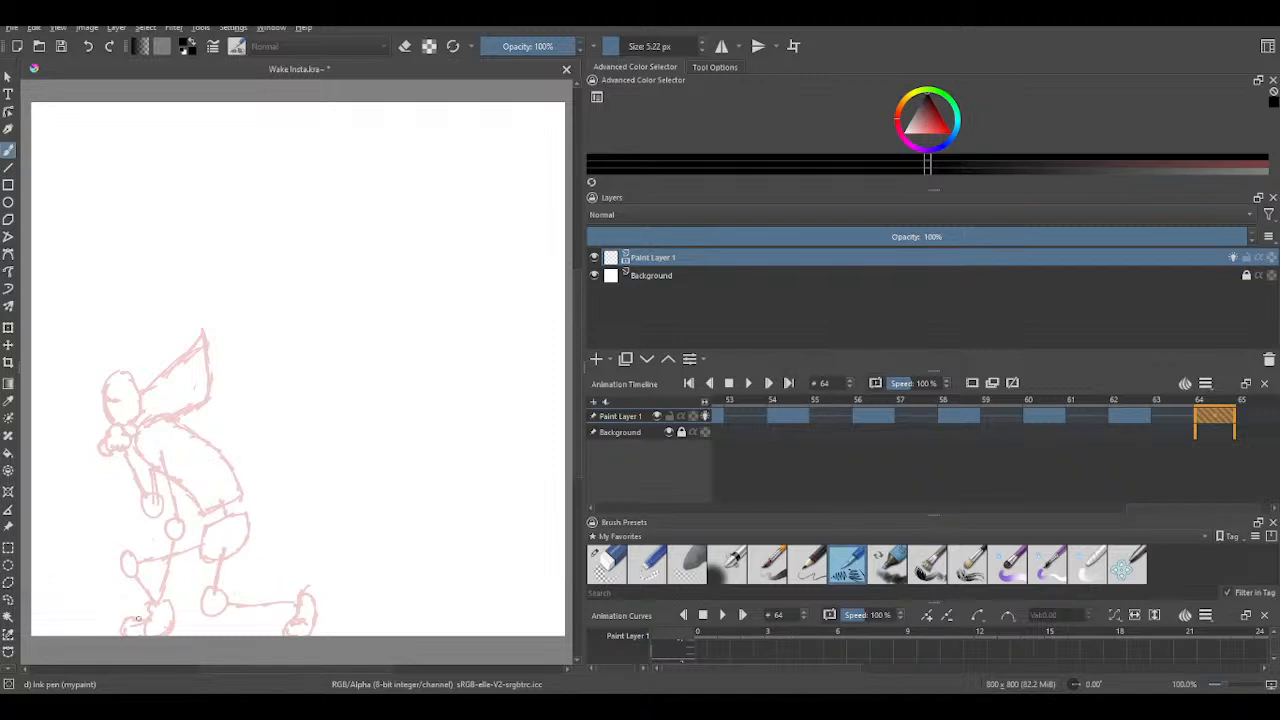
- Sketch the figure's front foot, bent front leg and pelvis on frame 64, using the onion skin as a guide
{"action": "mouse_move", "coordinate": [124, 634]}
{"action": "left_mouse_down"}
{"action": "mouse_move", "coordinate": [159, 619]}
{"action": "mouse_move", "coordinate": [155, 605]}
{"action": "mouse_move", "coordinate": [171, 621]}
{"action": "mouse_move", "coordinate": [156, 632]}
{"action": "mouse_move", "coordinate": [168, 611]}
{"action": "mouse_move", "coordinate": [121, 556]}
{"action": "mouse_move", "coordinate": [190, 511]}
{"action": "mouse_move", "coordinate": [224, 531]}
{"action": "mouse_move", "coordinate": [238, 499]}
{"action": "mouse_move", "coordinate": [213, 491]}
{"action": "mouse_move", "coordinate": [242, 508]}
{"action": "left_mouse_up"}
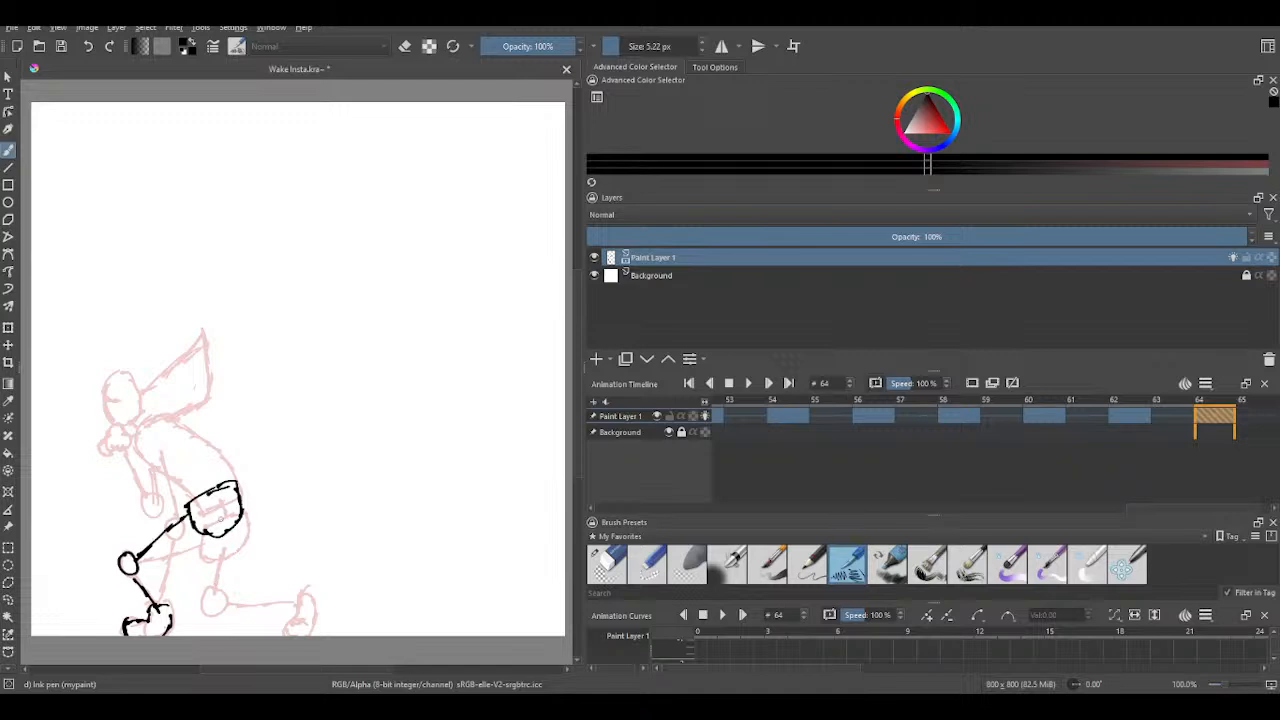
{"action": "left_click_drag", "start_coordinate": [221, 510], "coordinate": [203, 558]}
{"action": "left_click", "coordinate": [89, 47]}
{"action": "left_click", "coordinate": [89, 47]}
{"action": "left_click", "coordinate": [89, 47]}
{"action": "left_click", "coordinate": [89, 47]}
- Draw the second bent leg on frame 64 from the pelvis through a round knee joint to the rear foot
{"action": "left_click_drag", "start_coordinate": [216, 510], "coordinate": [198, 534]}
{"action": "mouse_move", "coordinate": [181, 548]}
{"action": "left_mouse_down"}
{"action": "mouse_move", "coordinate": [167, 568]}
{"action": "mouse_move", "coordinate": [177, 555]}
{"action": "left_mouse_up"}
{"action": "mouse_move", "coordinate": [180, 572]}
{"action": "left_mouse_down"}
{"action": "mouse_move", "coordinate": [238, 604]}
{"action": "mouse_move", "coordinate": [208, 620]}
{"action": "mouse_move", "coordinate": [237, 621]}
{"action": "mouse_move", "coordinate": [230, 602]}
{"action": "mouse_move", "coordinate": [245, 605]}
{"action": "mouse_move", "coordinate": [202, 627]}
{"action": "left_mouse_up"}
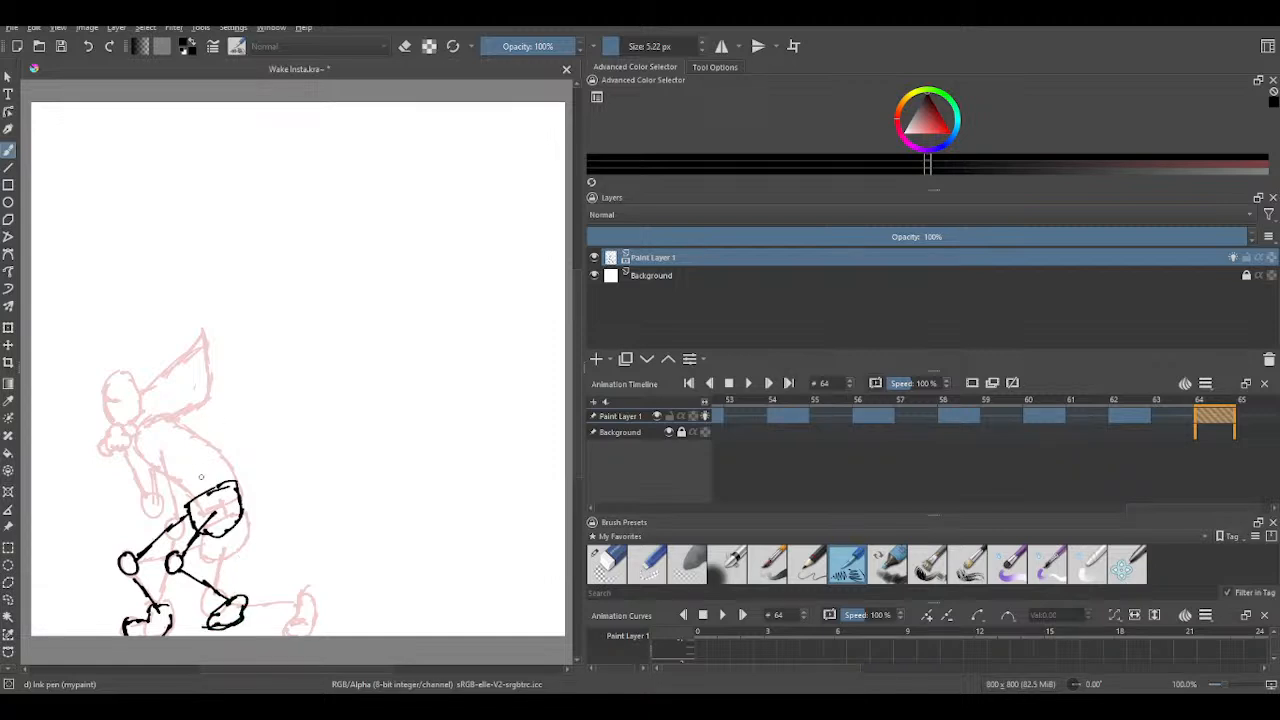
- Draw the forward-leaning torso on frame 64 from the pelvis up to the shoulders
{"action": "mouse_move", "coordinate": [209, 491]}
{"action": "left_mouse_down"}
{"action": "mouse_move", "coordinate": [200, 482]}
{"action": "mouse_move", "coordinate": [222, 466]}
{"action": "mouse_move", "coordinate": [203, 436]}
{"action": "mouse_move", "coordinate": [163, 418]}
{"action": "left_mouse_up"}
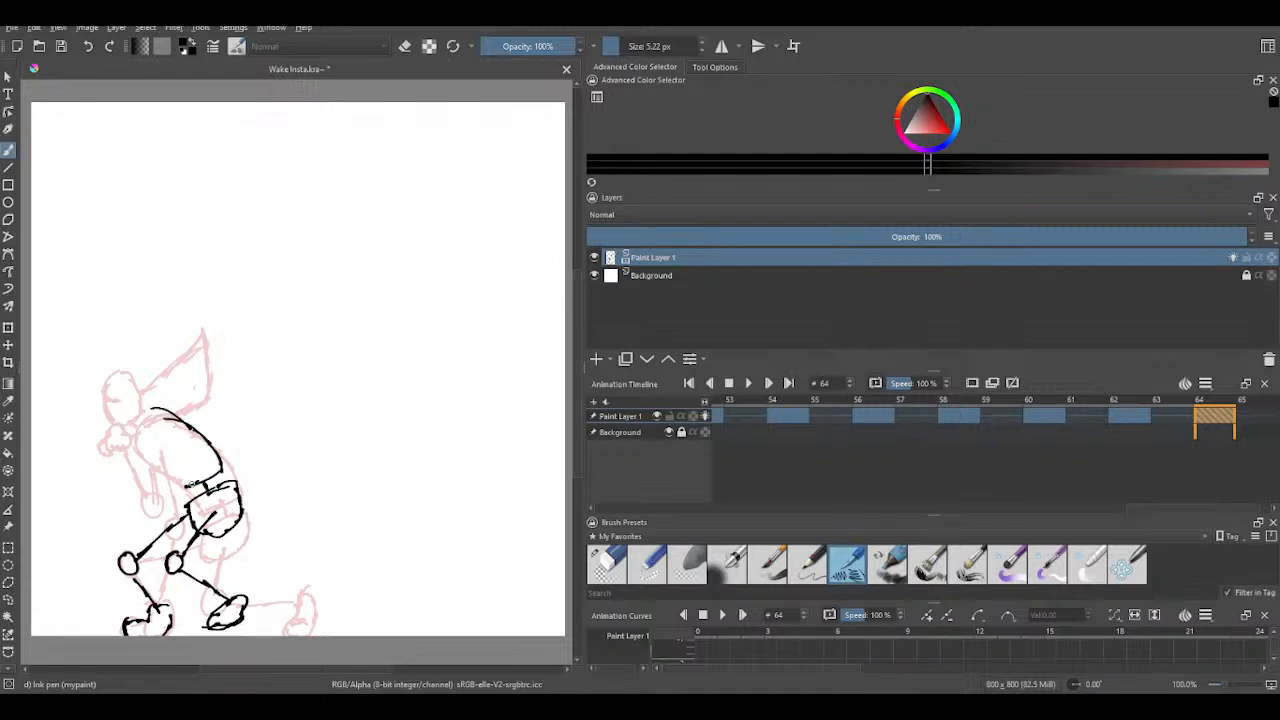
{"action": "mouse_move", "coordinate": [198, 486]}
{"action": "left_mouse_down"}
{"action": "mouse_move", "coordinate": [126, 440]}
{"action": "mouse_move", "coordinate": [125, 404]}
{"action": "left_mouse_up"}
{"action": "mouse_move", "coordinate": [127, 408]}
{"action": "left_mouse_down"}
{"action": "mouse_move", "coordinate": [148, 398]}
{"action": "mouse_move", "coordinate": [182, 424]}
{"action": "left_mouse_up"}
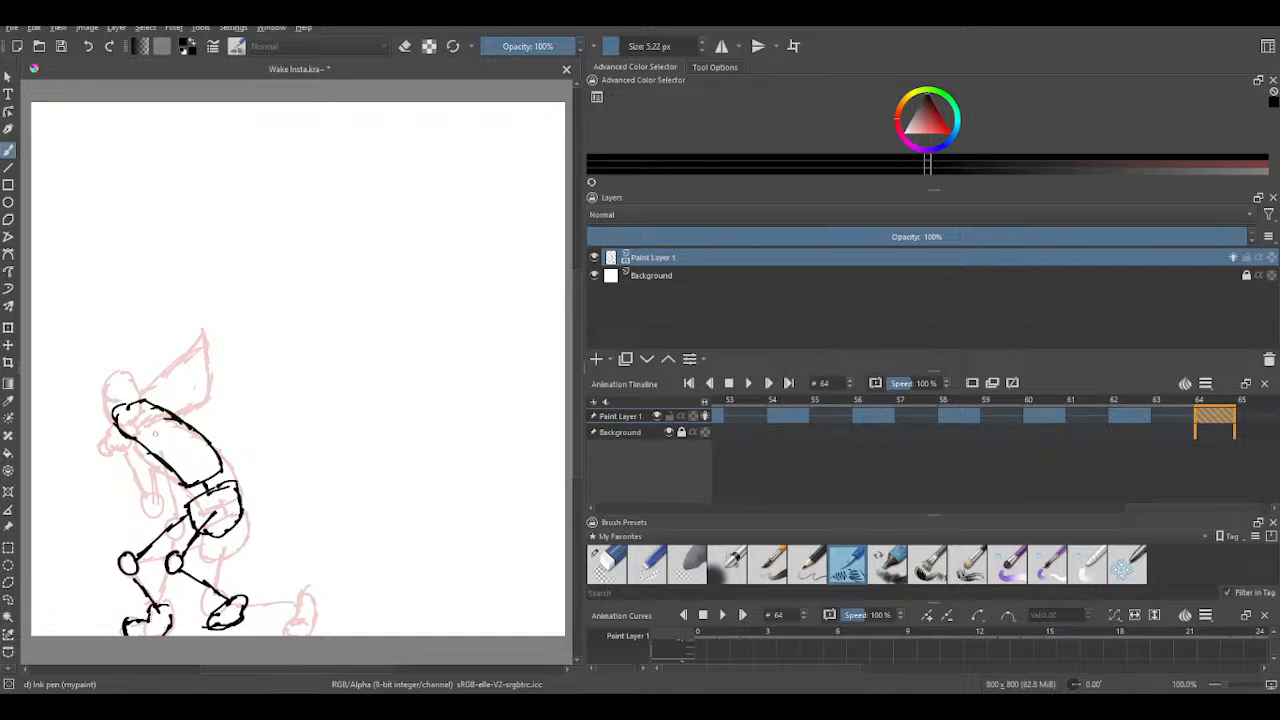
- Draw the near arm hanging from the shoulder to a hand by the knee, and erase overlapping lines at the hand
{"action": "left_click", "coordinate": [150, 425]}
{"action": "left_click", "coordinate": [149, 428]}
{"action": "mouse_move", "coordinate": [160, 434]}
{"action": "left_mouse_down"}
{"action": "mouse_move", "coordinate": [184, 476]}
{"action": "mouse_move", "coordinate": [185, 533]}
{"action": "left_mouse_up"}
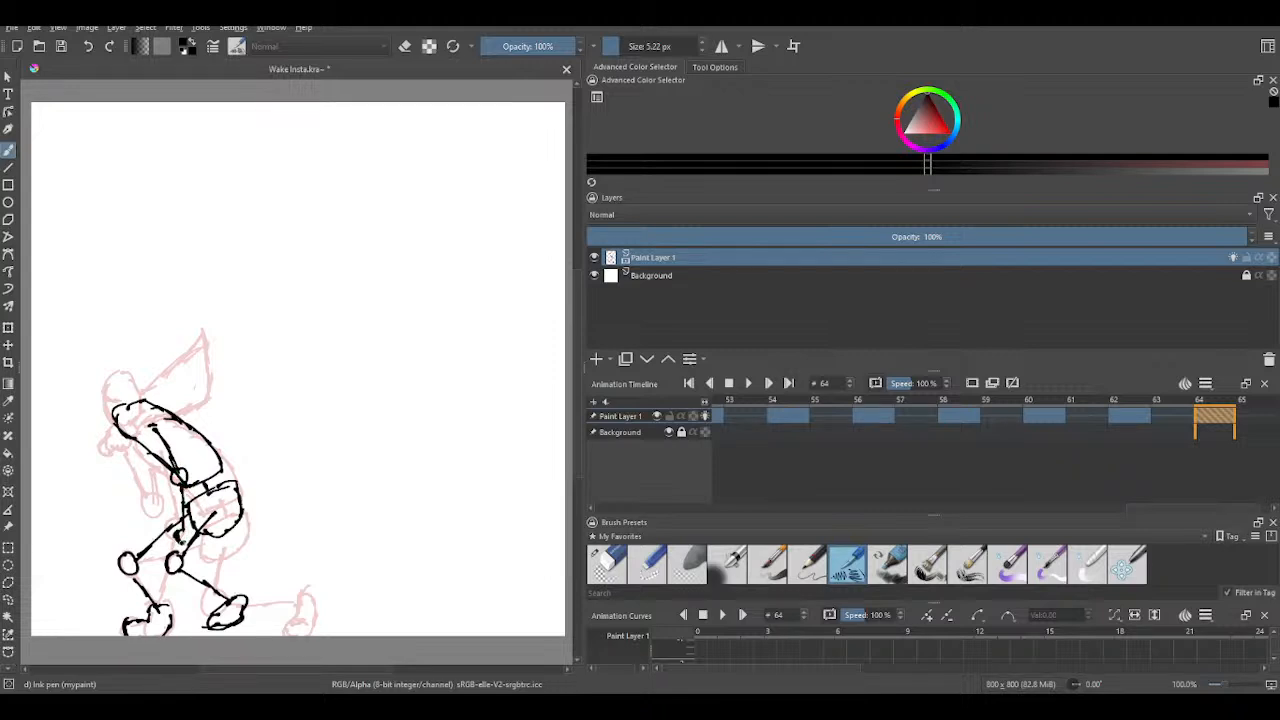
{"action": "mouse_move", "coordinate": [181, 540]}
{"action": "left_mouse_down"}
{"action": "mouse_move", "coordinate": [198, 554]}
{"action": "mouse_move", "coordinate": [182, 531]}
{"action": "left_mouse_up"}
{"action": "left_click", "coordinate": [611, 562]}
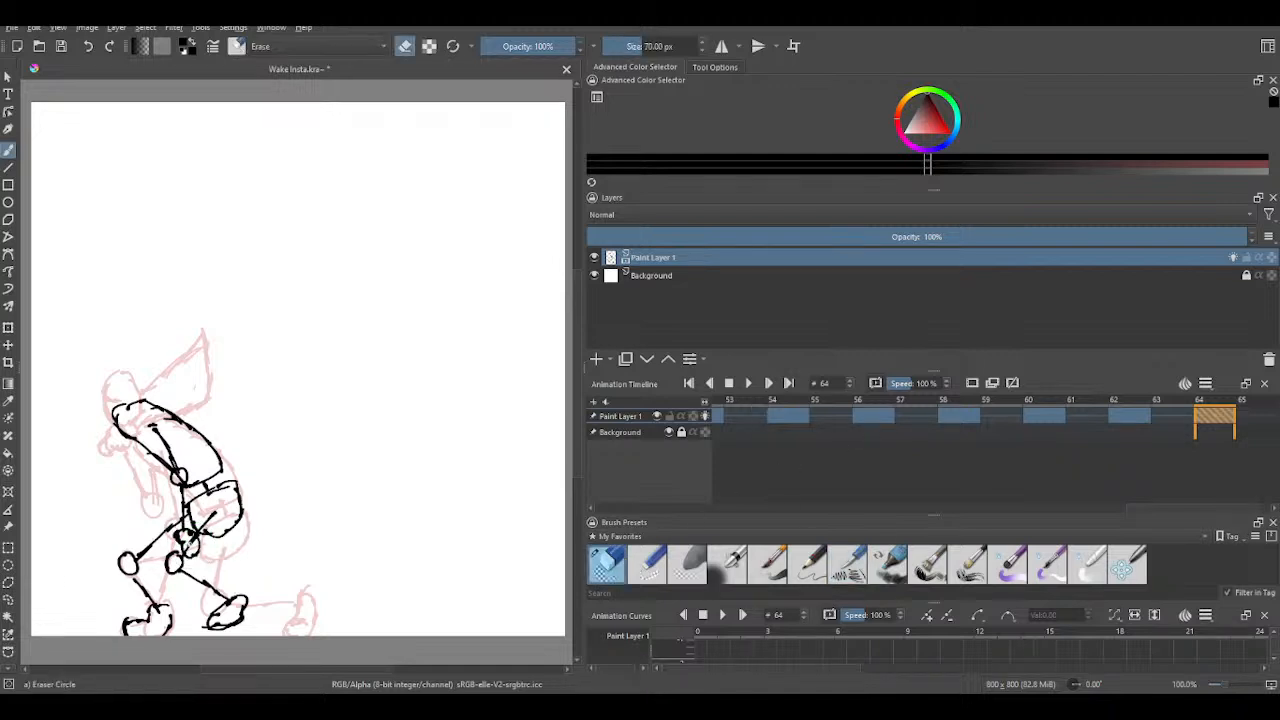
{"action": "left_click_drag", "start_coordinate": [192, 539], "coordinate": [193, 545]}
- Draw the neck and the head on frame 64 with the Ink pen brush, darkening the front of the face
{"action": "left_click", "coordinate": [850, 568]}
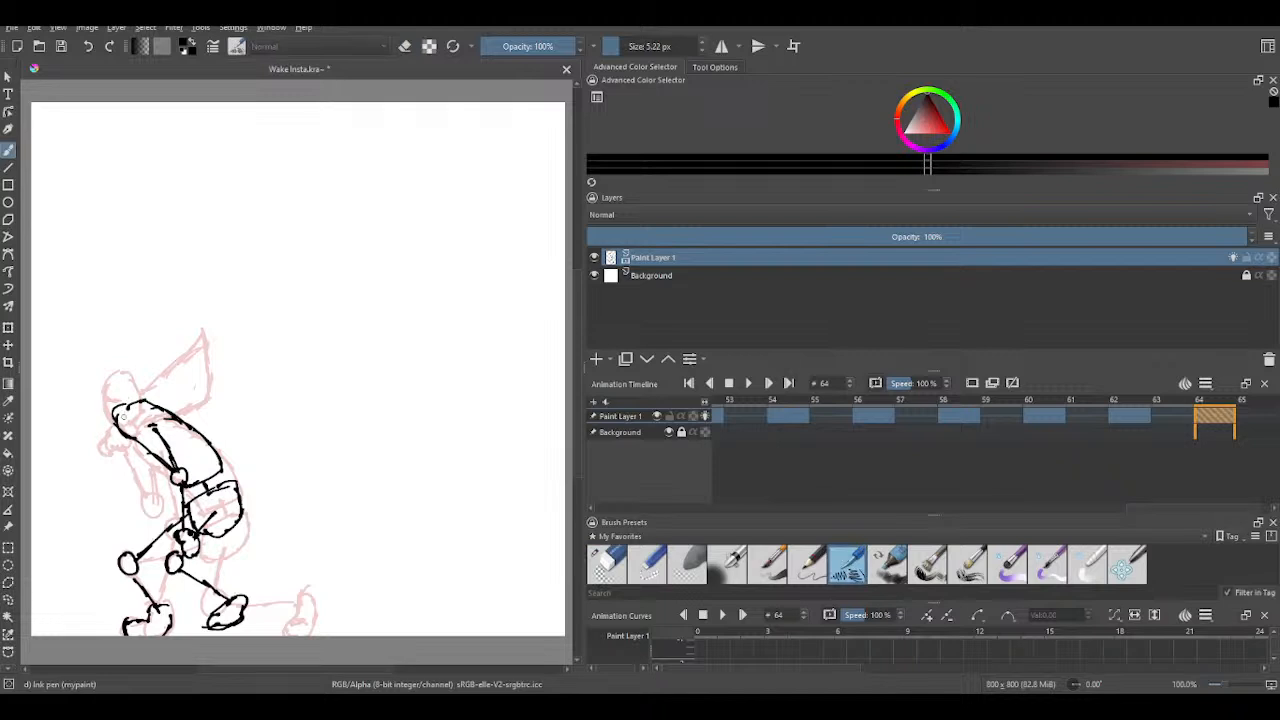
{"action": "mouse_move", "coordinate": [125, 430]}
{"action": "left_mouse_down"}
{"action": "mouse_move", "coordinate": [136, 404]}
{"action": "mouse_move", "coordinate": [122, 412]}
{"action": "mouse_move", "coordinate": [126, 395]}
{"action": "mouse_move", "coordinate": [91, 386]}
{"action": "mouse_move", "coordinate": [118, 404]}
{"action": "mouse_move", "coordinate": [121, 373]}
{"action": "mouse_move", "coordinate": [92, 367]}
{"action": "mouse_move", "coordinate": [116, 364]}
{"action": "mouse_move", "coordinate": [124, 386]}
{"action": "left_mouse_up"}
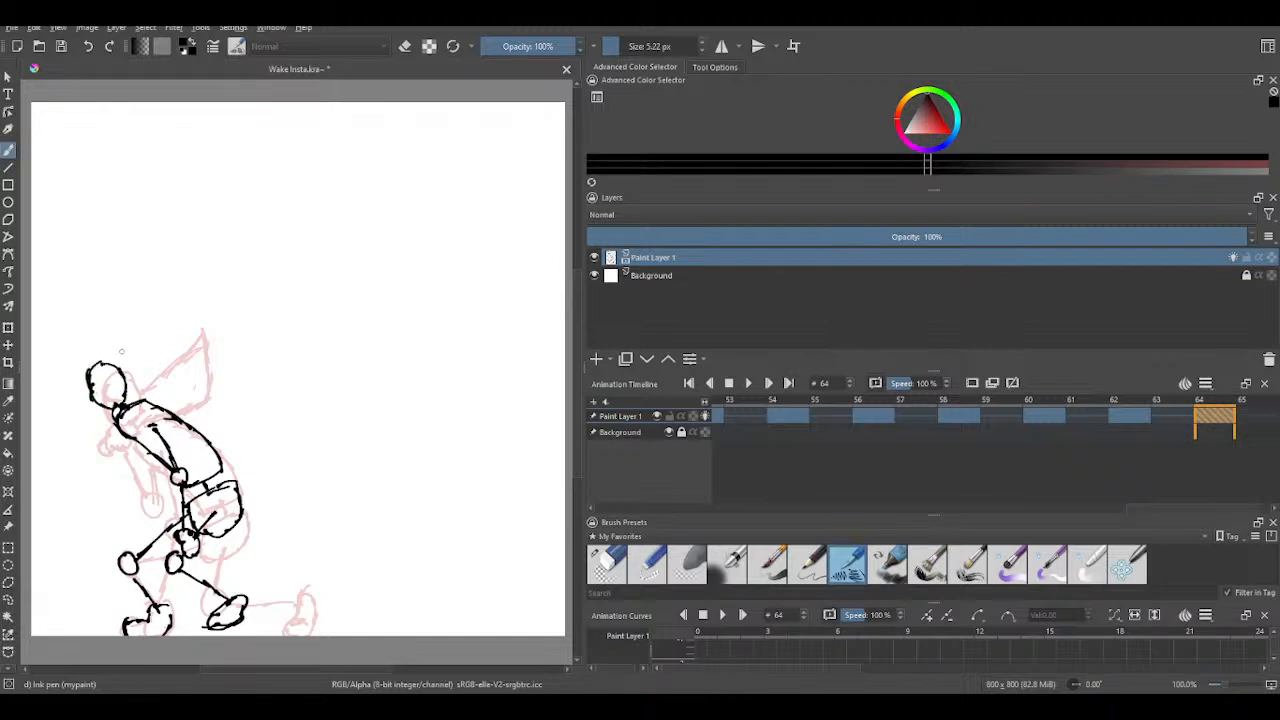
{"action": "left_click", "coordinate": [606, 565]}
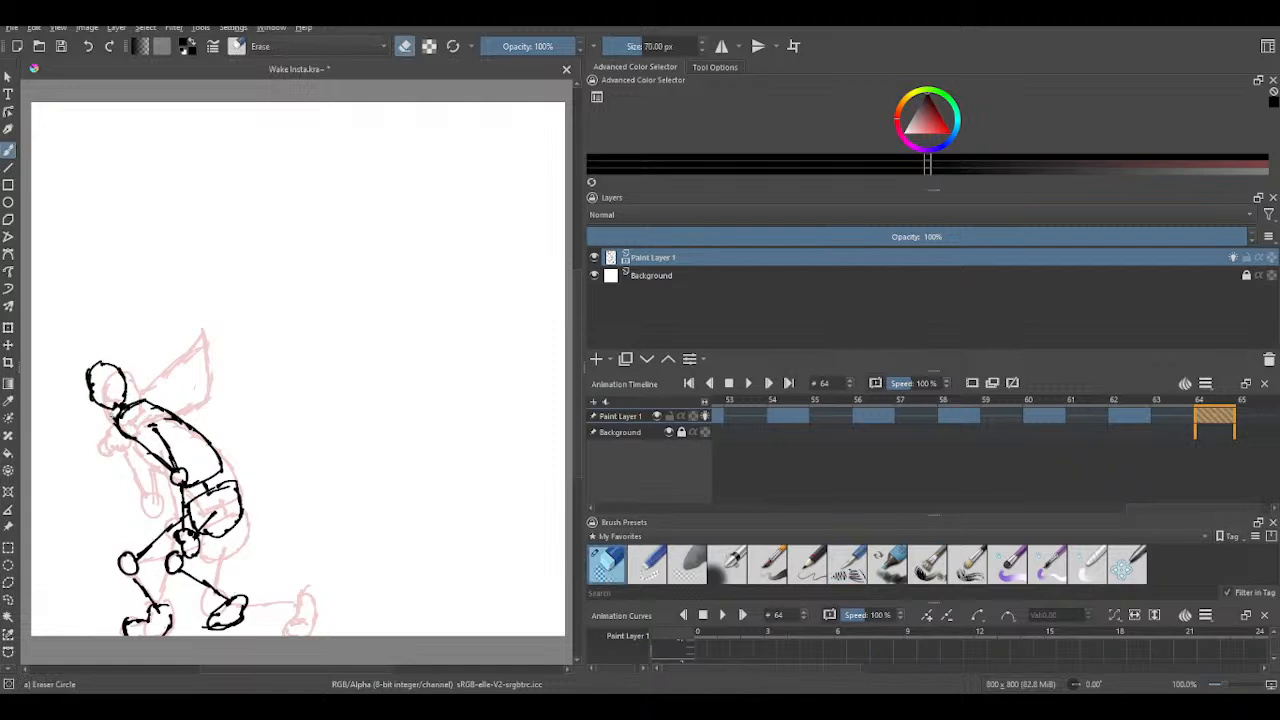
{"action": "left_click", "coordinate": [849, 568]}
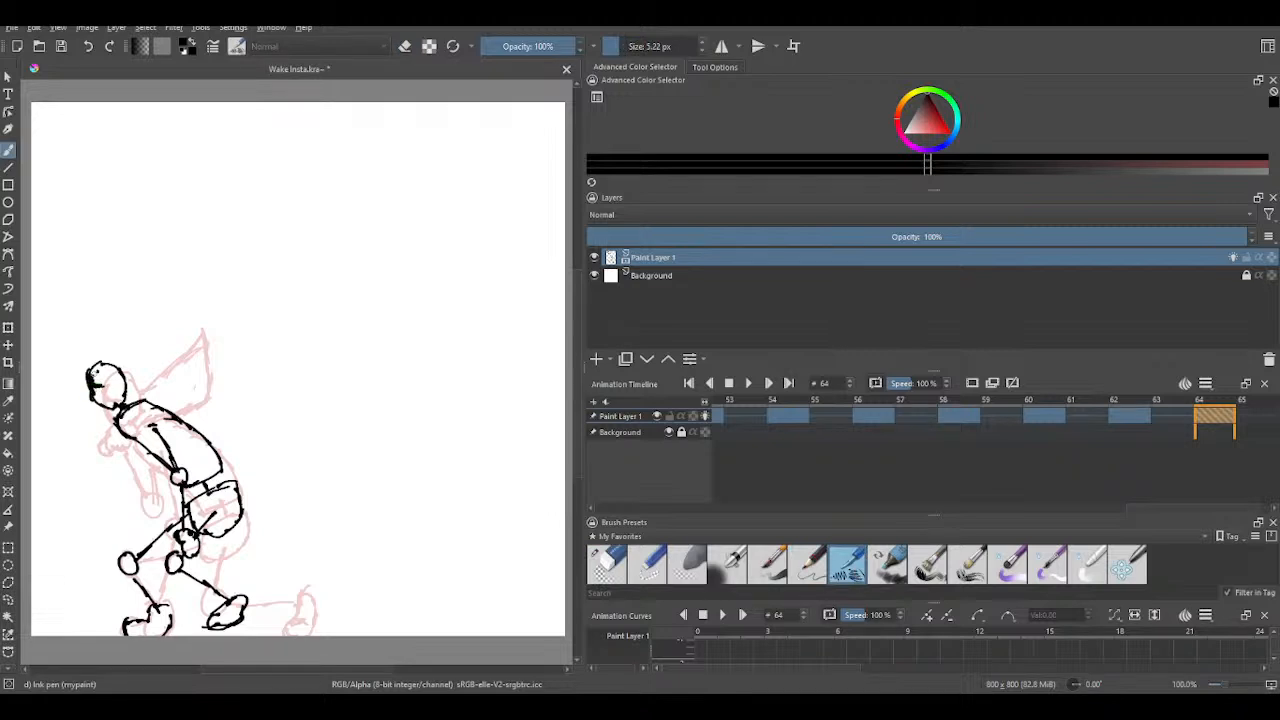
{"action": "left_click_drag", "start_coordinate": [93, 372], "coordinate": [100, 402]}
- Draw the pointed shape behind the head and the far arm bent up with its hand at the chin
{"action": "mouse_move", "coordinate": [127, 369]}
{"action": "left_mouse_down"}
{"action": "mouse_move", "coordinate": [202, 317]}
{"action": "mouse_move", "coordinate": [193, 387]}
{"action": "mouse_move", "coordinate": [201, 379]}
{"action": "mouse_move", "coordinate": [140, 367]}
{"action": "left_mouse_up"}
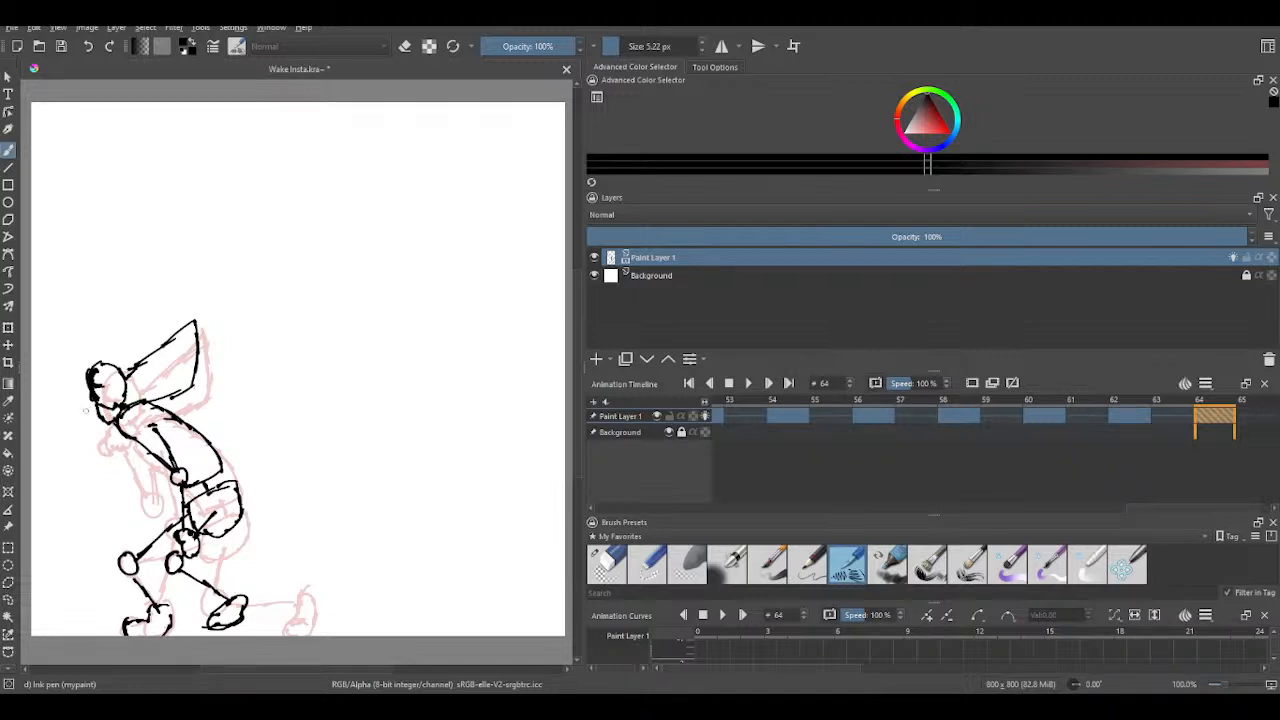
{"action": "mouse_move", "coordinate": [89, 399]}
{"action": "left_mouse_down"}
{"action": "mouse_move", "coordinate": [88, 426]}
{"action": "mouse_move", "coordinate": [110, 426]}
{"action": "mouse_move", "coordinate": [127, 474]}
{"action": "mouse_move", "coordinate": [134, 465]}
{"action": "left_mouse_up"}
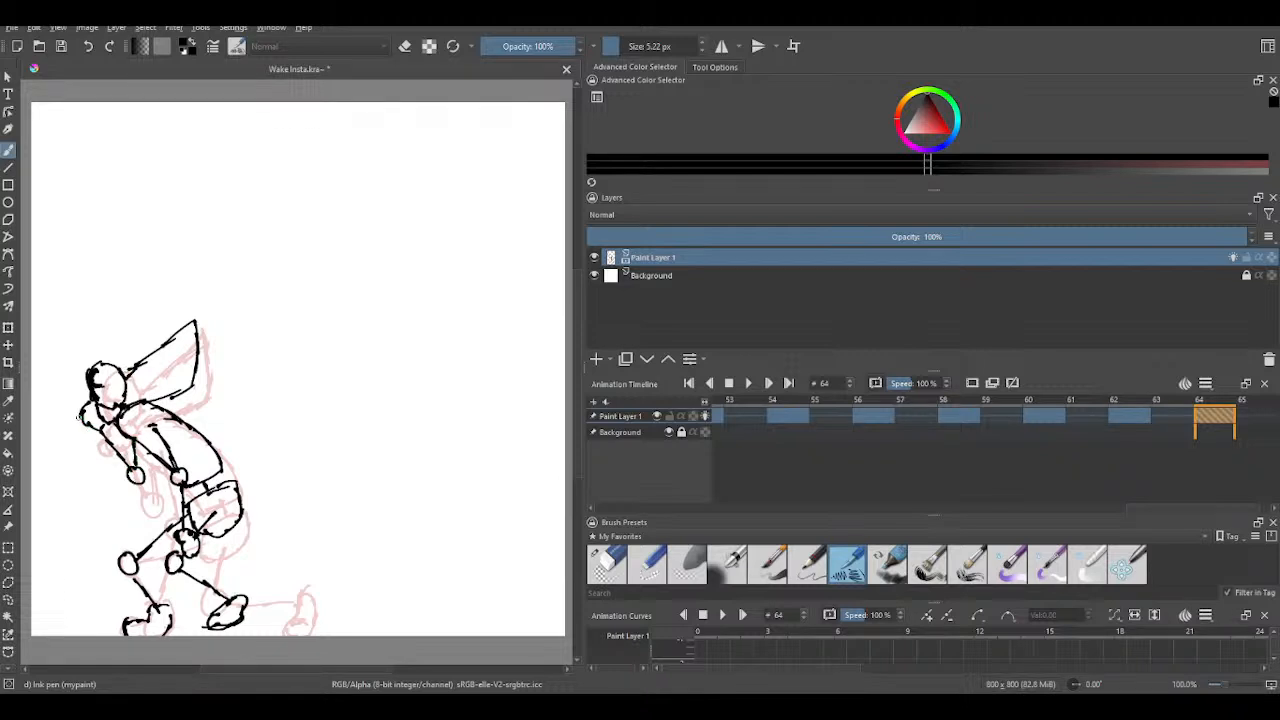
- Finish the outline of the far hand at the chin on frame 64
{"action": "mouse_move", "coordinate": [79, 417]}
{"action": "left_mouse_down"}
{"action": "mouse_move", "coordinate": [76, 430]}
{"action": "mouse_move", "coordinate": [94, 422]}
{"action": "left_mouse_up"}
- Flip back and forth through the frames just before frame 64 to check how the new pose flows from them
{"action": "key", "text": "Left"}
{"action": "key", "text": "Left"}
{"action": "key", "text": "Left"}
{"action": "key", "text": "Left"}
{"action": "key", "text": "Right"}
{"action": "key", "text": "Right"}
{"action": "key", "text": "Right"}
{"action": "key", "text": "Right"}
{"action": "key", "text": "Left"}
{"action": "key", "text": "Left"}
{"action": "key", "text": "Right"}
{"action": "key", "text": "Right"}
{"action": "key", "text": "Left"}
{"action": "key", "text": "Left"}
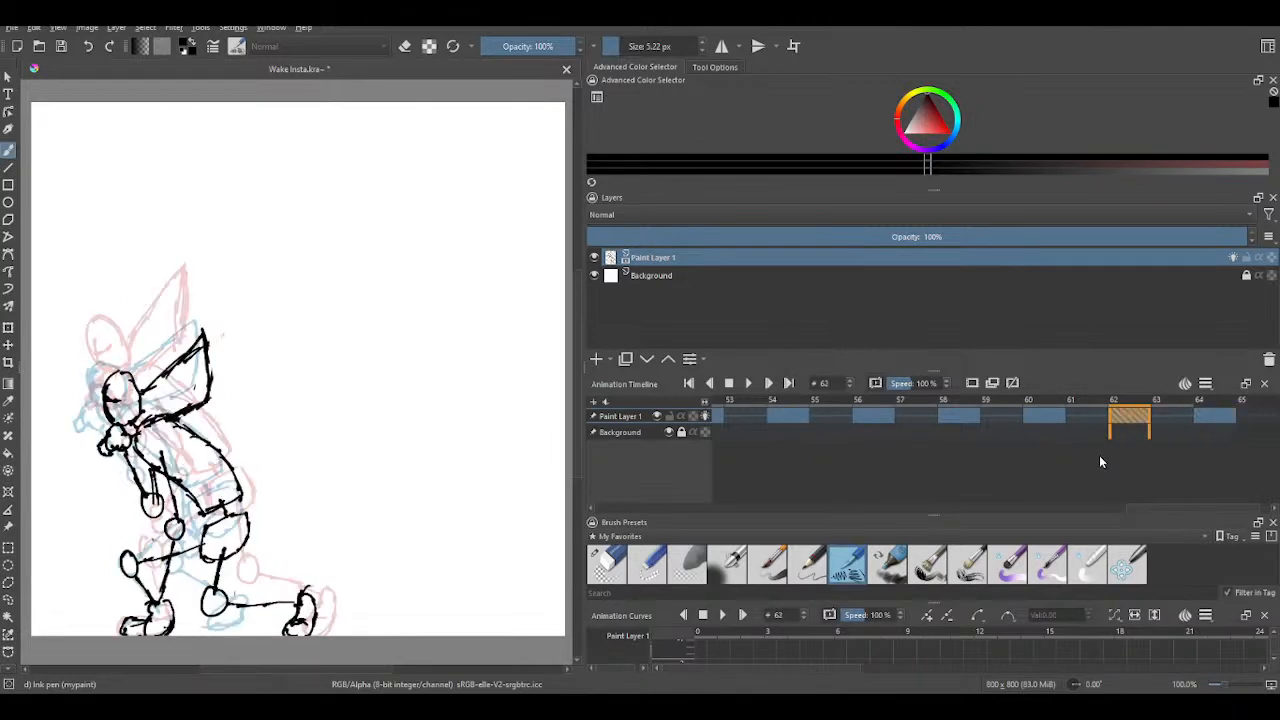
{"action": "key", "text": "Right"}
{"action": "key", "text": "Right"}
{"action": "key", "text": "Left"}
{"action": "key", "text": "Left"}
{"action": "key", "text": "Left"}
{"action": "key", "text": "Right"}
{"action": "key", "text": "Right"}
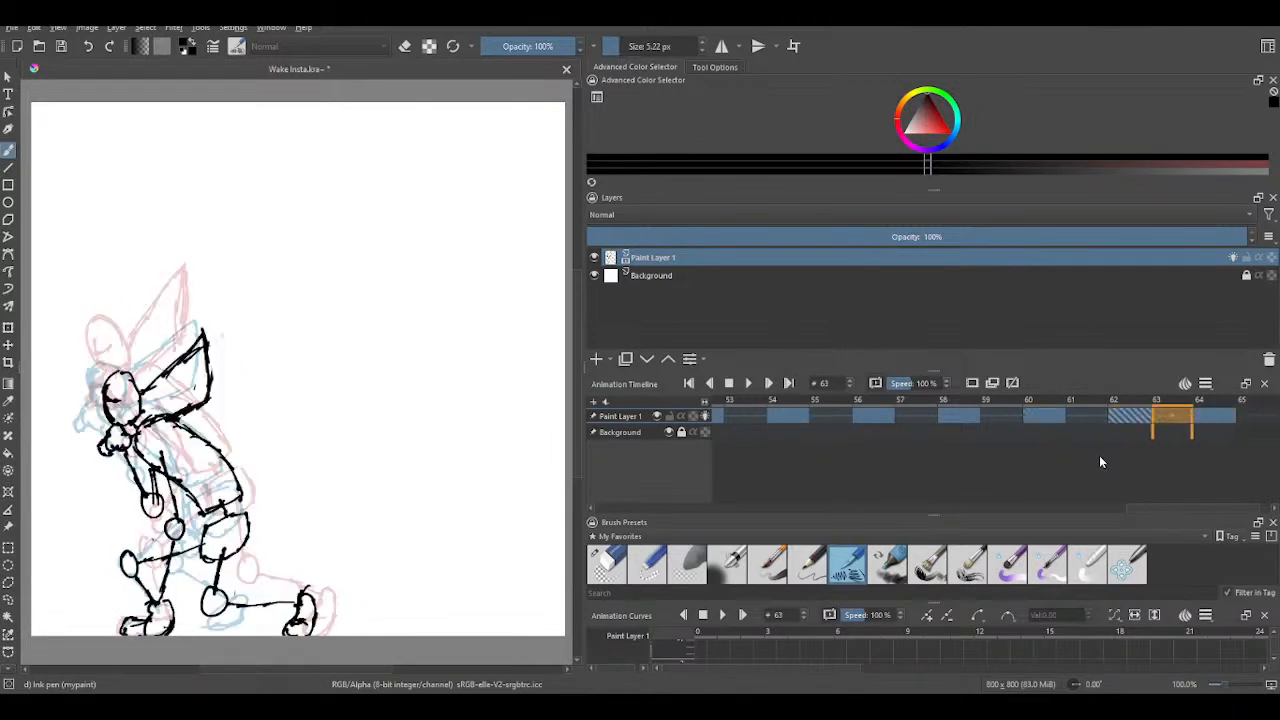
{"action": "key", "text": "Right"}
{"action": "key", "text": "Left"}
{"action": "key", "text": "Left"}
{"action": "key", "text": "Right"}
{"action": "key", "text": "Right"}
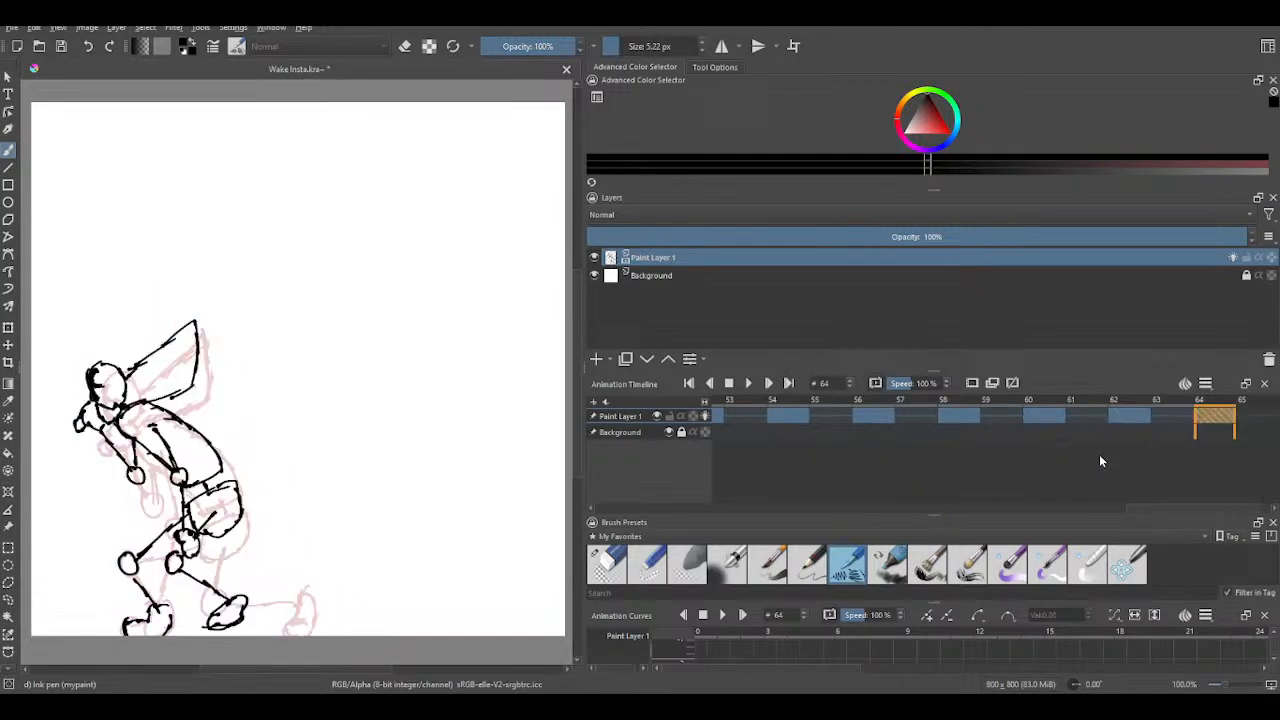
- Create a blank frame at frame 66 on Paint Layer 1 and reposition the canvas for drawing
{"action": "key", "text": "Right"}
{"action": "key", "text": "Right"}
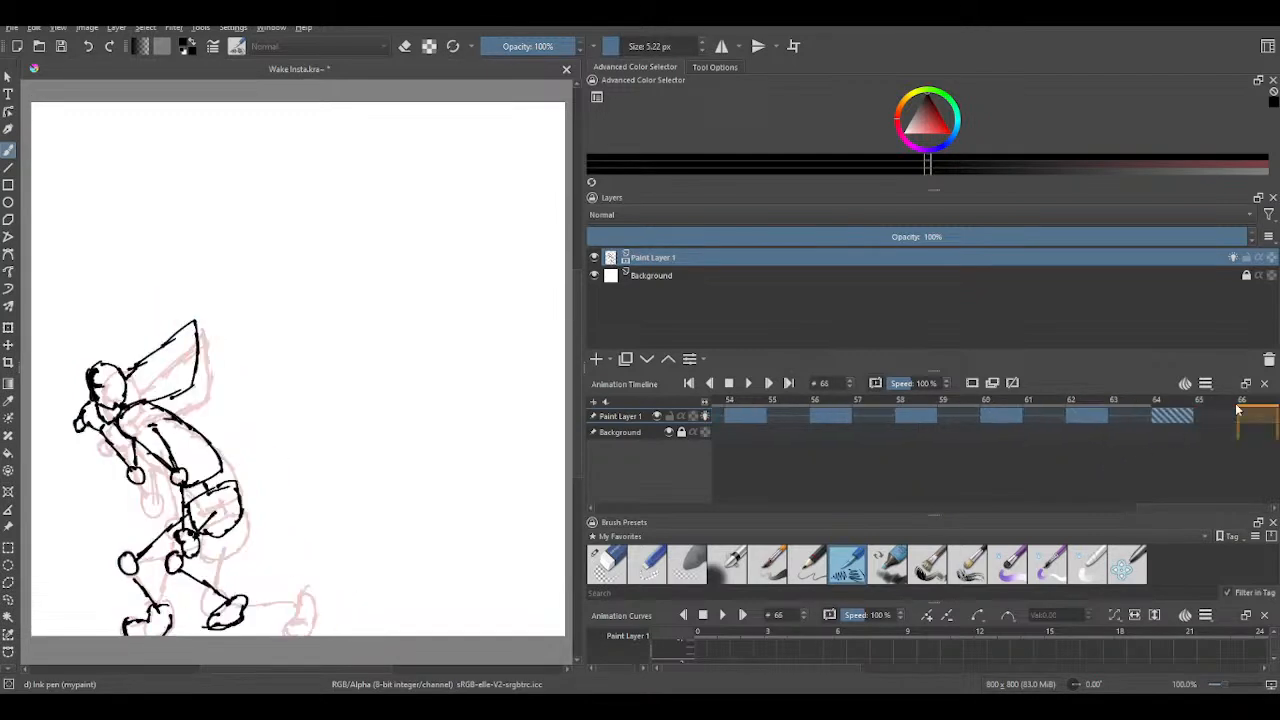
{"action": "right_click", "coordinate": [1270, 421]}
{"action": "left_click", "coordinate": [1232, 531]}
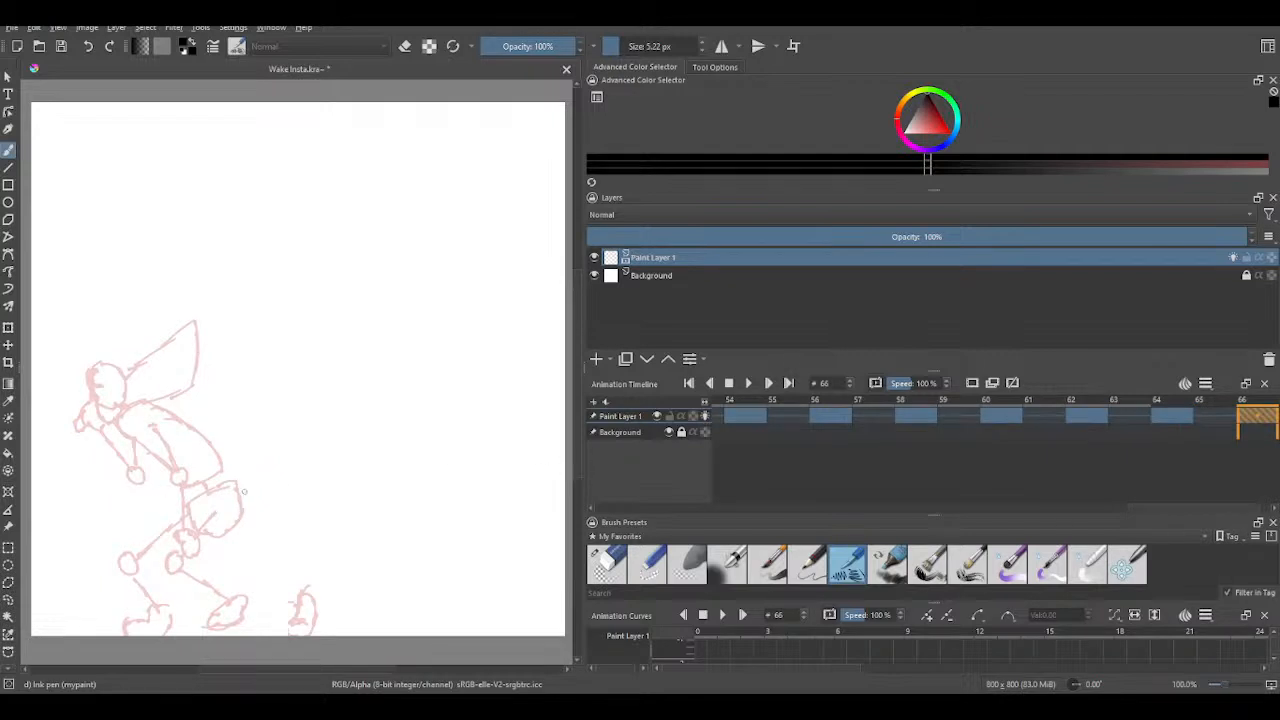
{"action": "scroll", "coordinate": [243, 491], "scroll_direction": "down", "scroll_amount": 3}
{"action": "scroll", "coordinate": [336, 479], "scroll_direction": "up", "scroll_amount": 3}
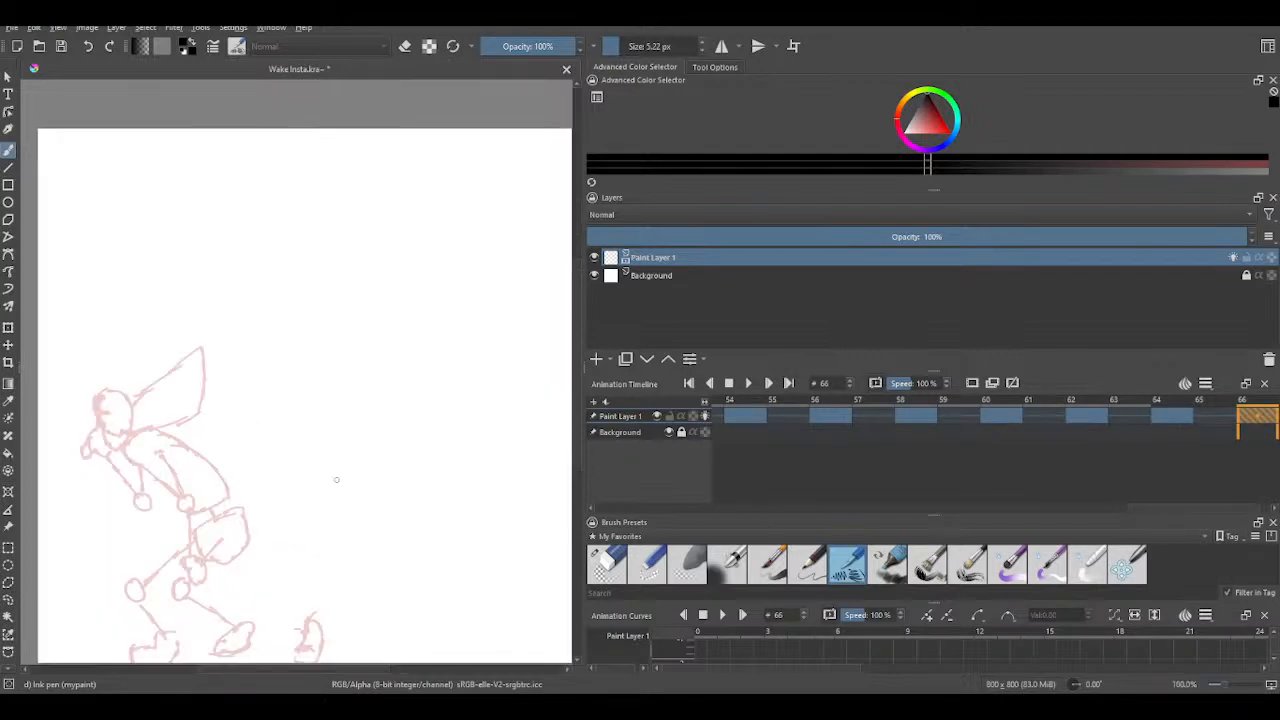
{"action": "scroll", "coordinate": [345, 428], "scroll_direction": "down", "scroll_amount": 3}
{"action": "scroll", "coordinate": [349, 368], "scroll_direction": "up", "scroll_amount": 3}
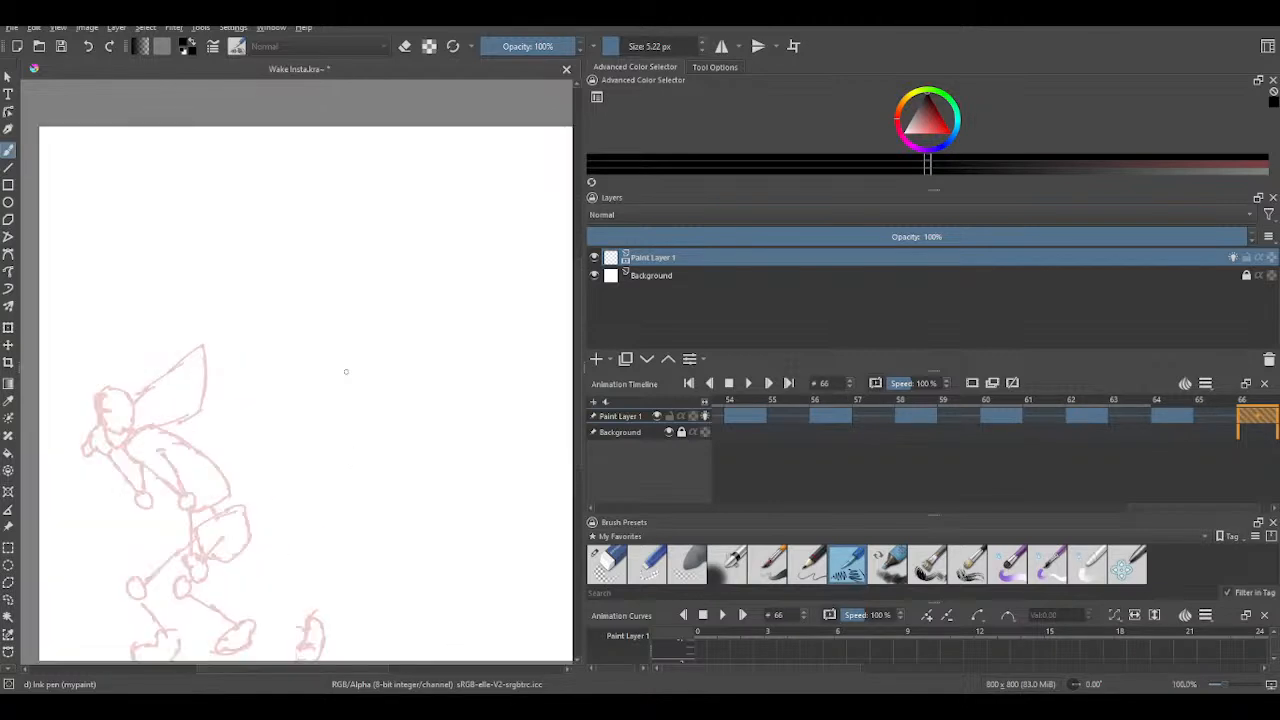
{"action": "left_click_drag", "start_coordinate": [353, 377], "coordinate": [340, 374]}
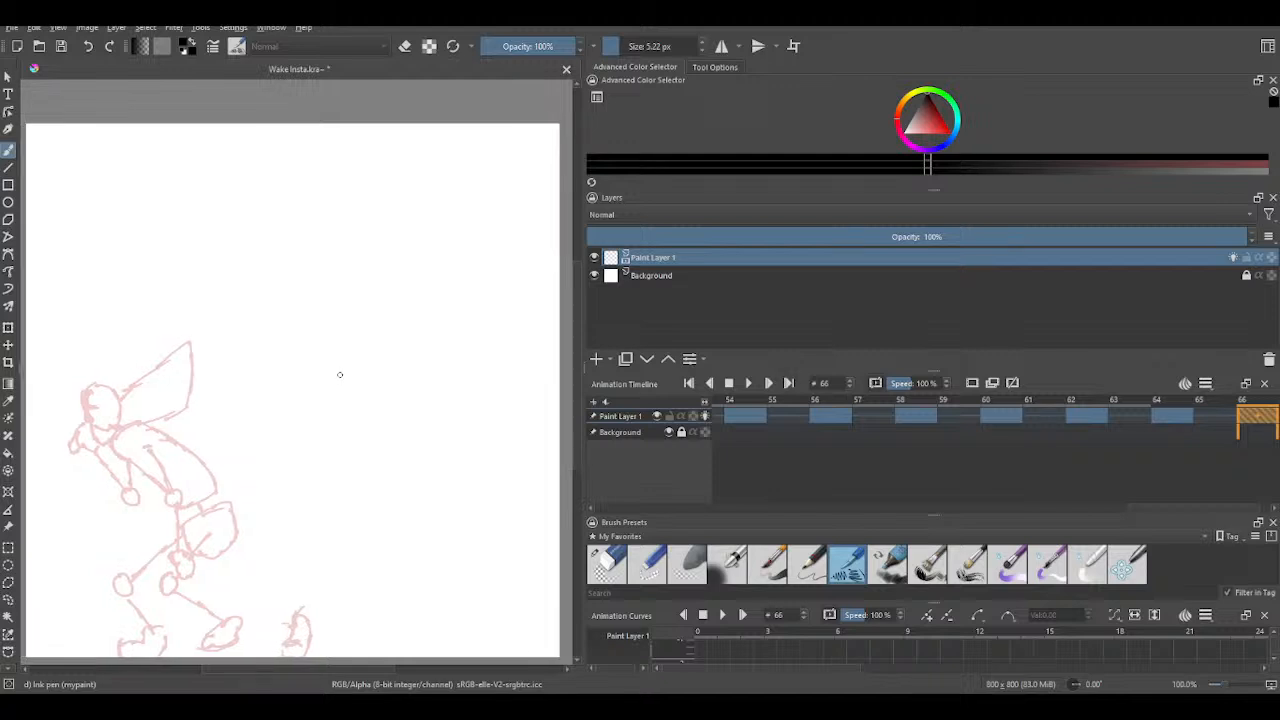
- Draw the planted leg on frame 66 from the foot through the knee and thigh, and add the pelvis above it
{"action": "left_click", "coordinate": [1164, 429]}
{"action": "key", "text": "period"}
{"action": "key", "text": "Right"}
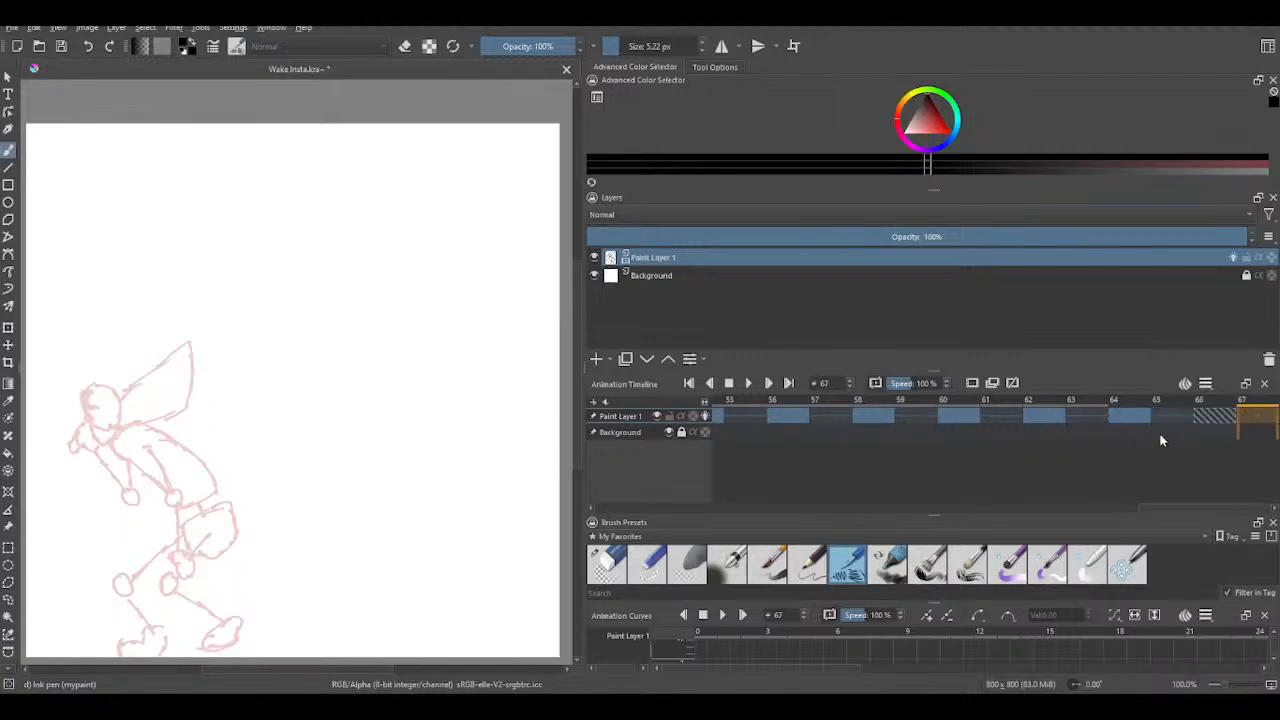
{"action": "key", "text": "Left"}
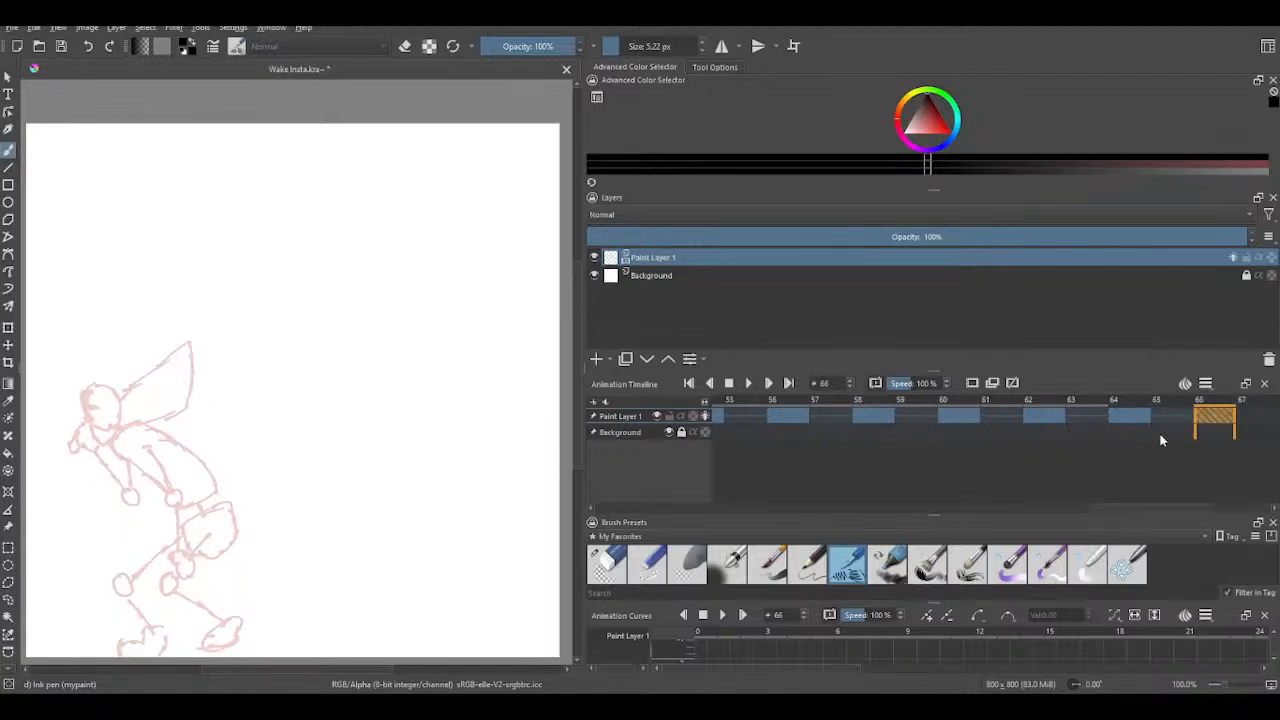
{"action": "left_click", "coordinate": [1152, 436]}
{"action": "key", "text": "period"}
{"action": "mouse_move", "coordinate": [121, 577]}
{"action": "left_mouse_down"}
{"action": "mouse_move", "coordinate": [145, 647]}
{"action": "mouse_move", "coordinate": [161, 629]}
{"action": "mouse_move", "coordinate": [126, 651]}
{"action": "mouse_move", "coordinate": [169, 648]}
{"action": "mouse_move", "coordinate": [120, 656]}
{"action": "left_mouse_up"}
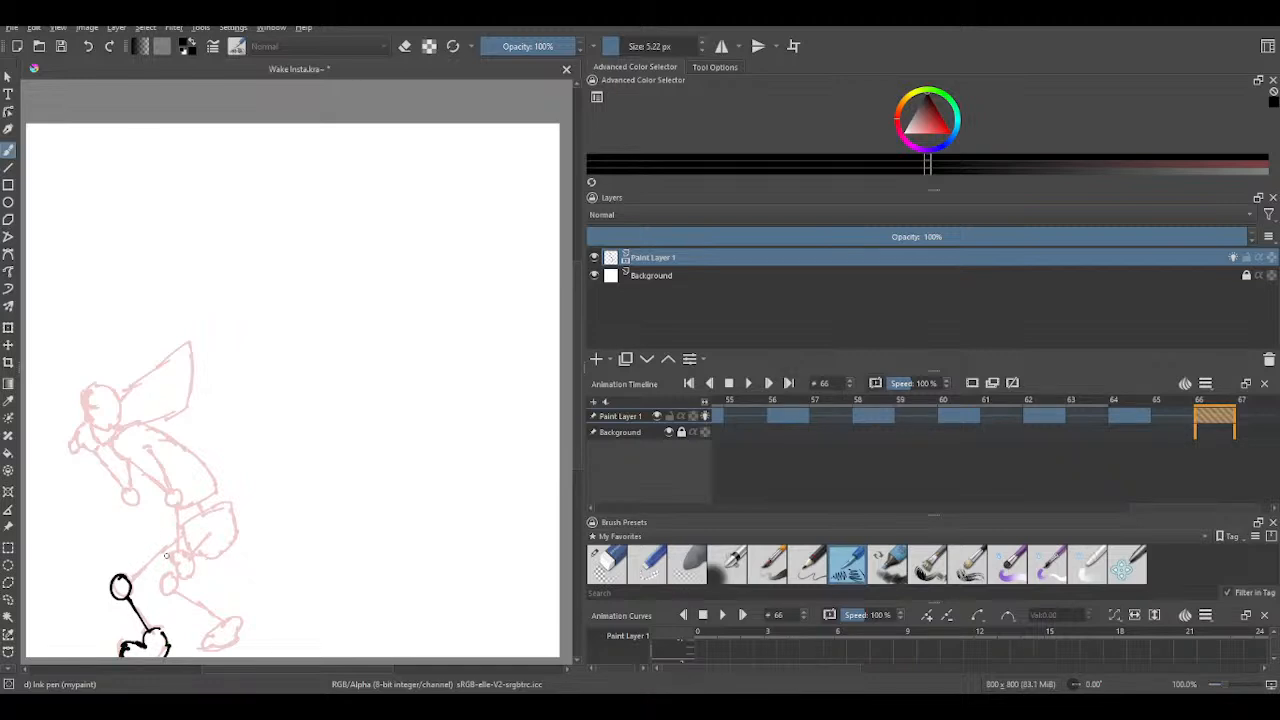
{"action": "mouse_move", "coordinate": [128, 575]}
{"action": "left_mouse_down"}
{"action": "mouse_move", "coordinate": [147, 532]}
{"action": "mouse_move", "coordinate": [165, 546]}
{"action": "mouse_move", "coordinate": [181, 532]}
{"action": "mouse_move", "coordinate": [150, 505]}
{"action": "mouse_move", "coordinate": [186, 499]}
{"action": "mouse_move", "coordinate": [179, 528]}
{"action": "mouse_move", "coordinate": [185, 499]}
{"action": "left_mouse_up"}
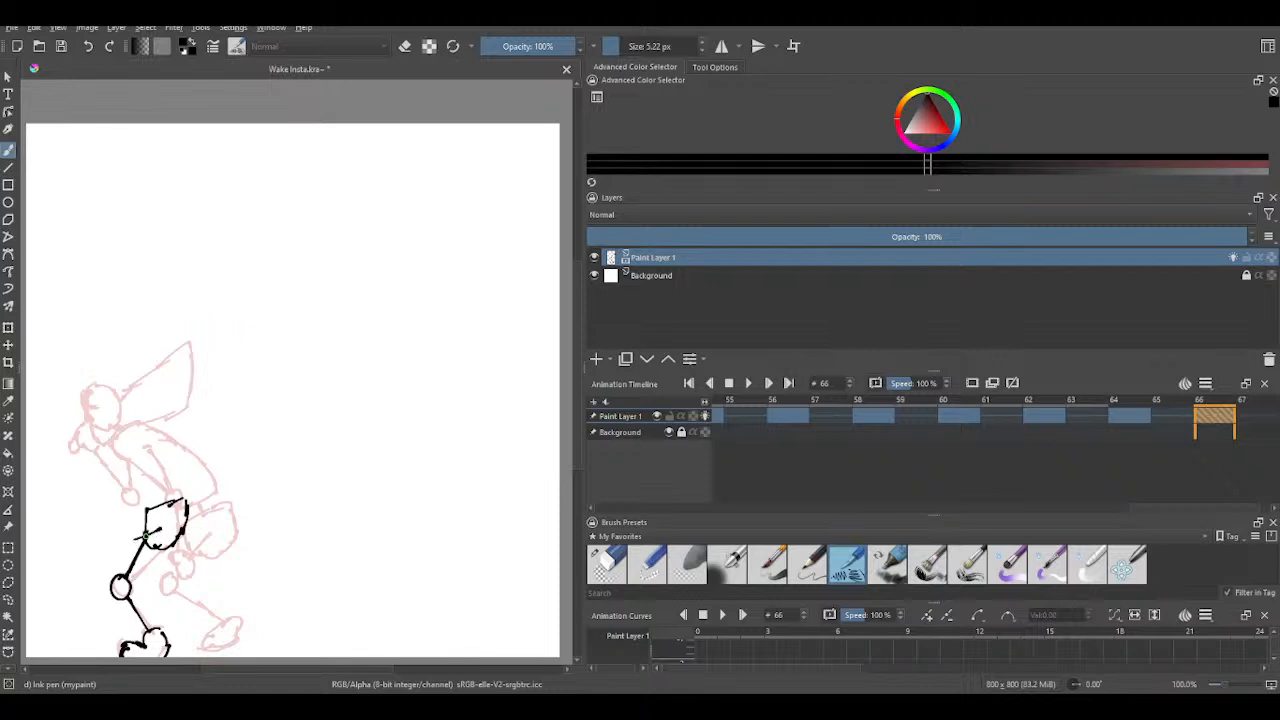
- Draw the other leg with its knee raised forward and foot tucked behind the planted shin, and clean up around the foot with Eraser Circle
{"action": "mouse_move", "coordinate": [158, 531]}
{"action": "left_mouse_down"}
{"action": "mouse_move", "coordinate": [96, 536]}
{"action": "mouse_move", "coordinate": [150, 598]}
{"action": "mouse_move", "coordinate": [136, 628]}
{"action": "mouse_move", "coordinate": [160, 615]}
{"action": "left_mouse_up"}
{"action": "left_click_drag", "start_coordinate": [154, 594], "coordinate": [161, 606]}
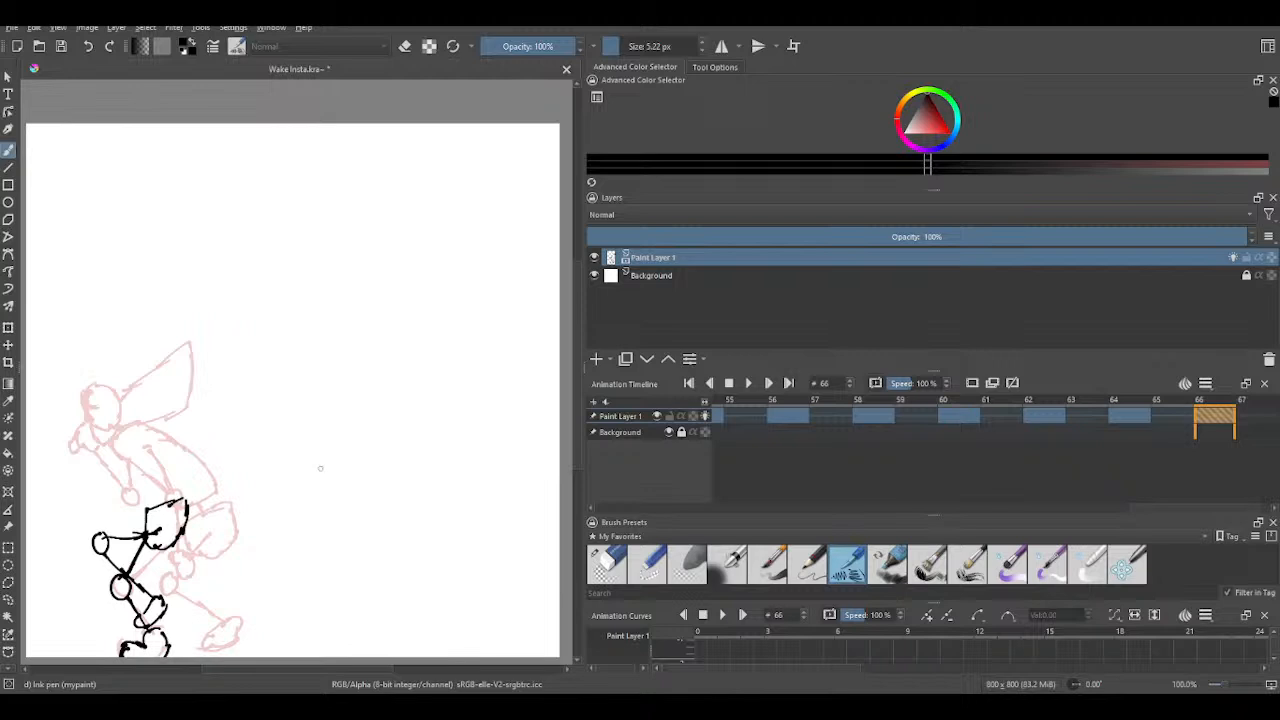
{"action": "left_click", "coordinate": [607, 563]}
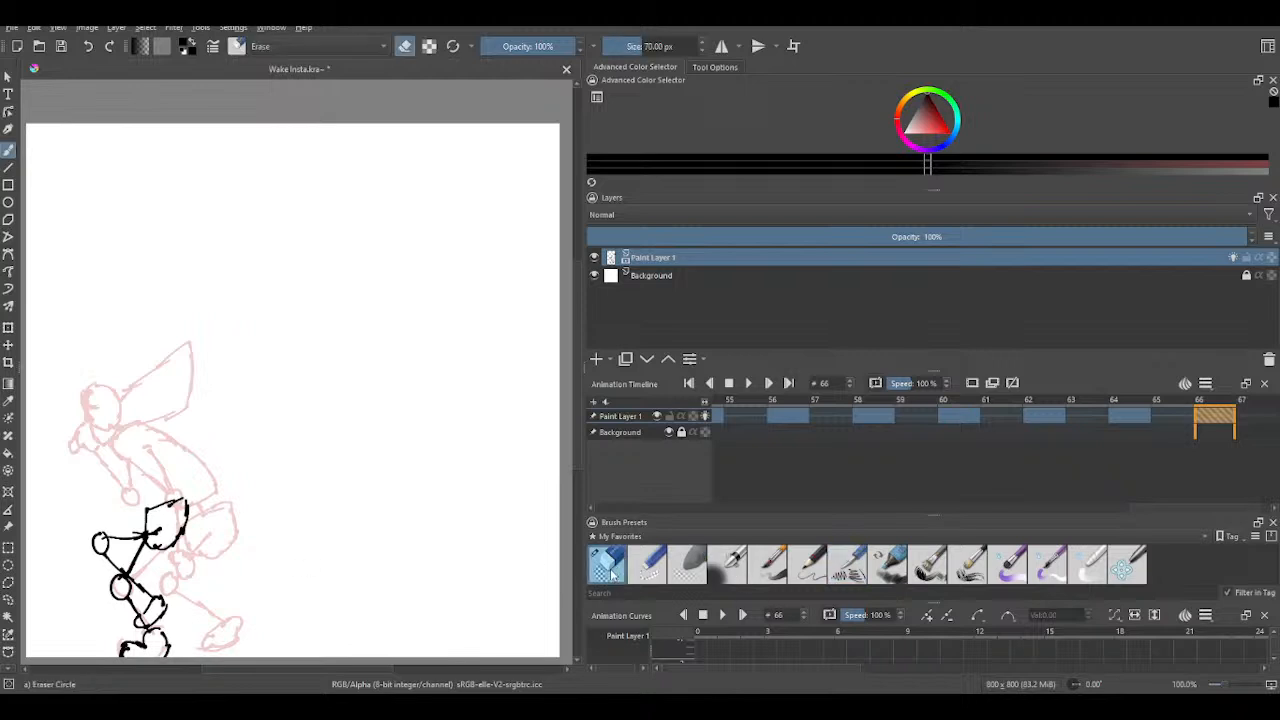
{"action": "left_click_drag", "start_coordinate": [145, 614], "coordinate": [150, 630]}
- Draw the long rounded torso on frame 66 from the pelvis up to the shoulders with the Ink pen brush
{"action": "left_click", "coordinate": [848, 566]}
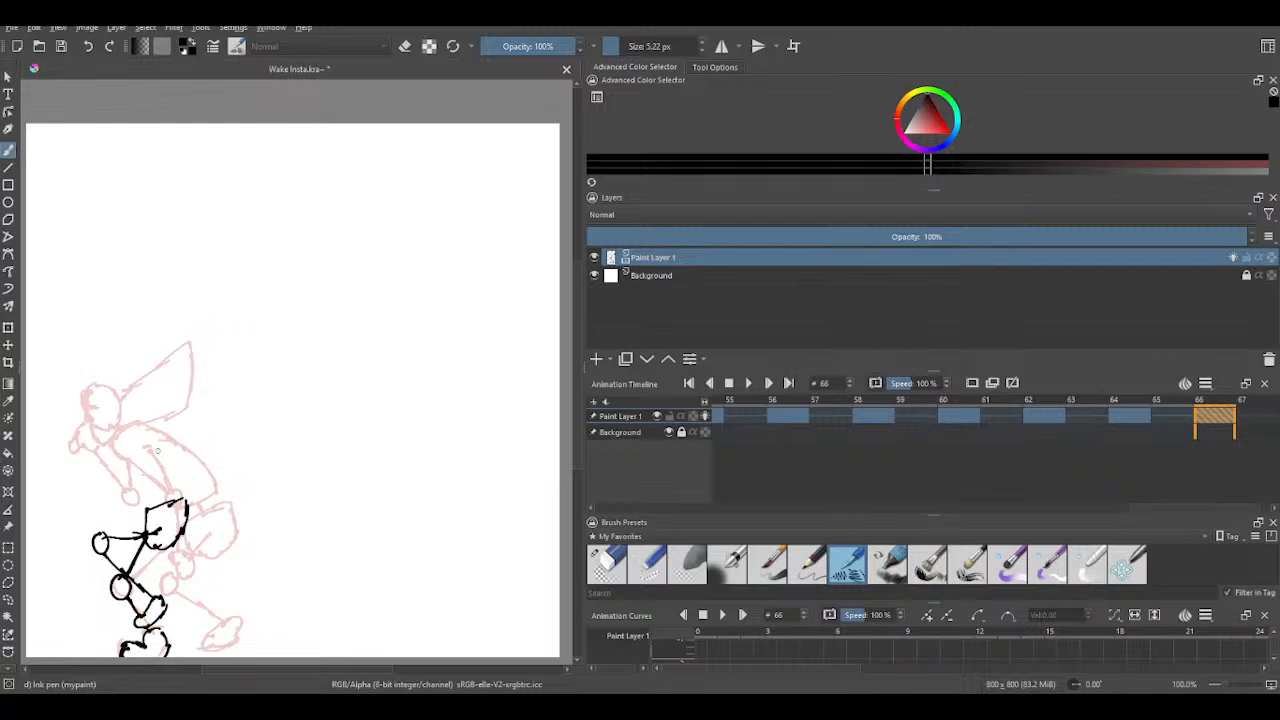
{"action": "mouse_move", "coordinate": [158, 499]}
{"action": "left_mouse_down"}
{"action": "mouse_move", "coordinate": [176, 484]}
{"action": "mouse_move", "coordinate": [120, 466]}
{"action": "mouse_move", "coordinate": [92, 419]}
{"action": "mouse_move", "coordinate": [173, 475]}
{"action": "mouse_move", "coordinate": [134, 401]}
{"action": "mouse_move", "coordinate": [95, 411]}
{"action": "mouse_move", "coordinate": [134, 387]}
{"action": "mouse_move", "coordinate": [166, 440]}
{"action": "left_mouse_up"}
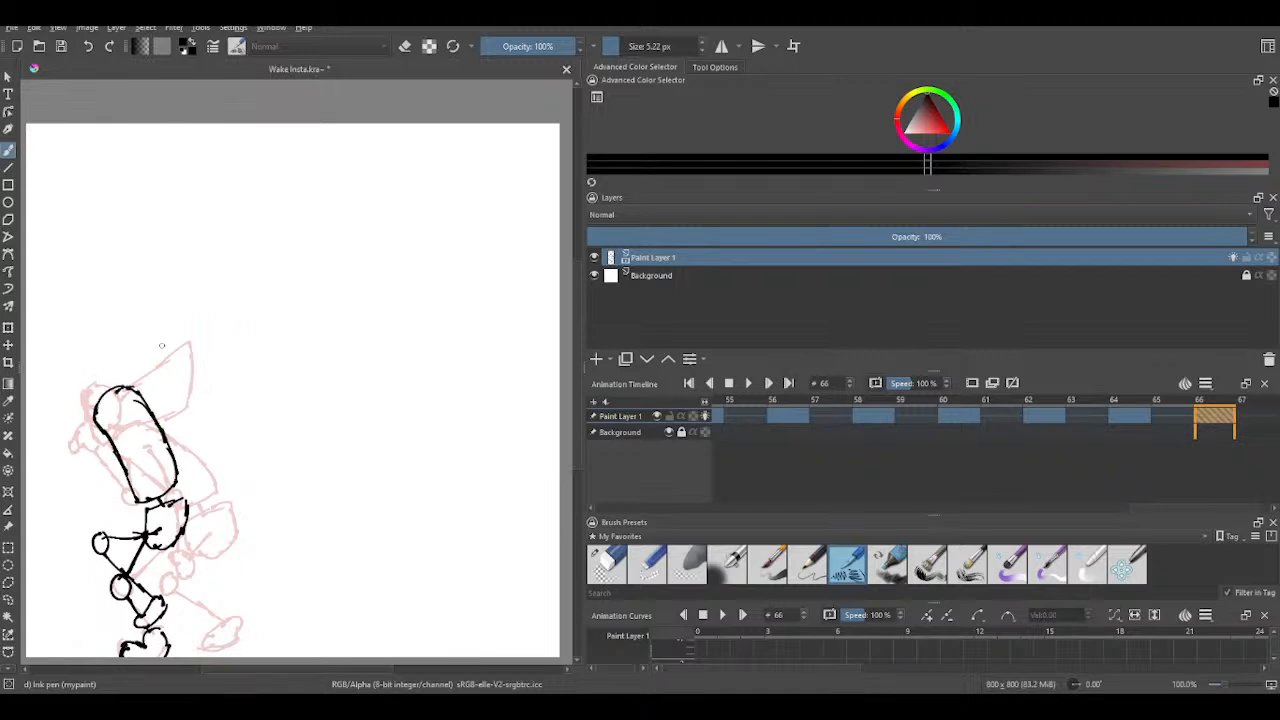
- Draw the neck and head above the torso, and the pointed shape extending up behind the head
{"action": "left_click_drag", "start_coordinate": [117, 388], "coordinate": [182, 341]}
{"action": "right_click", "coordinate": [163, 385]}
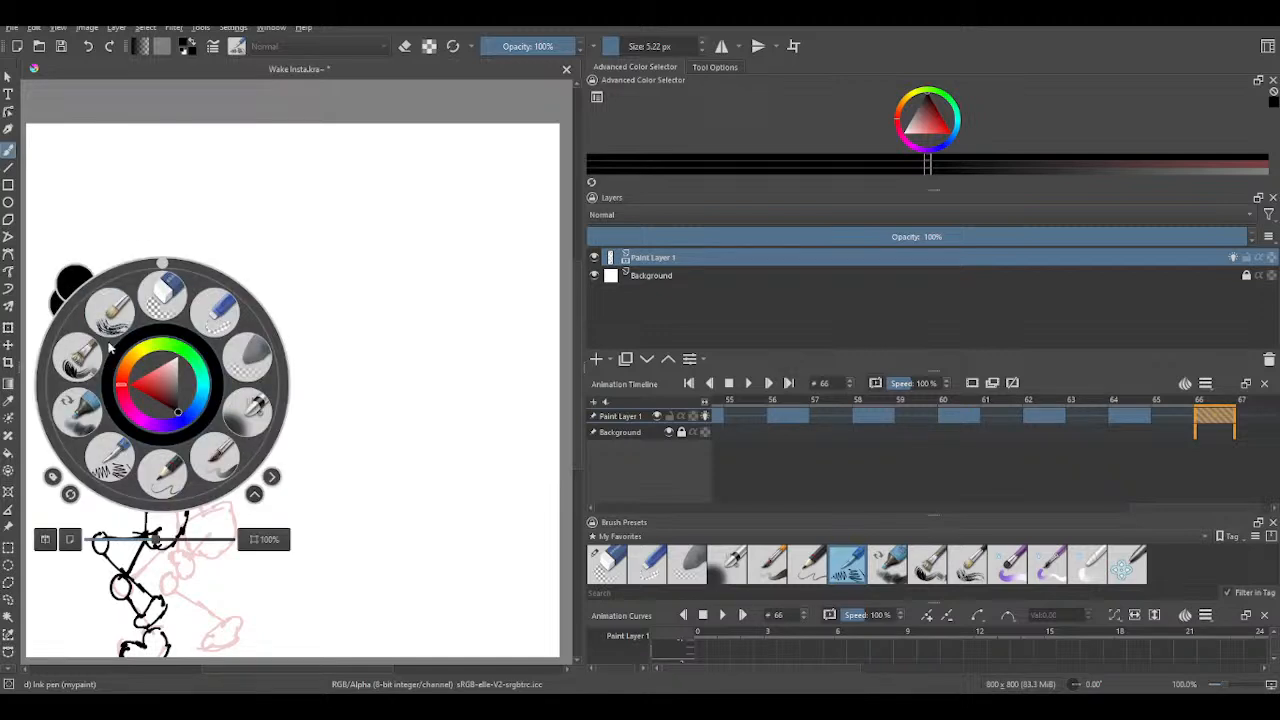
{"action": "left_click", "coordinate": [125, 257]}
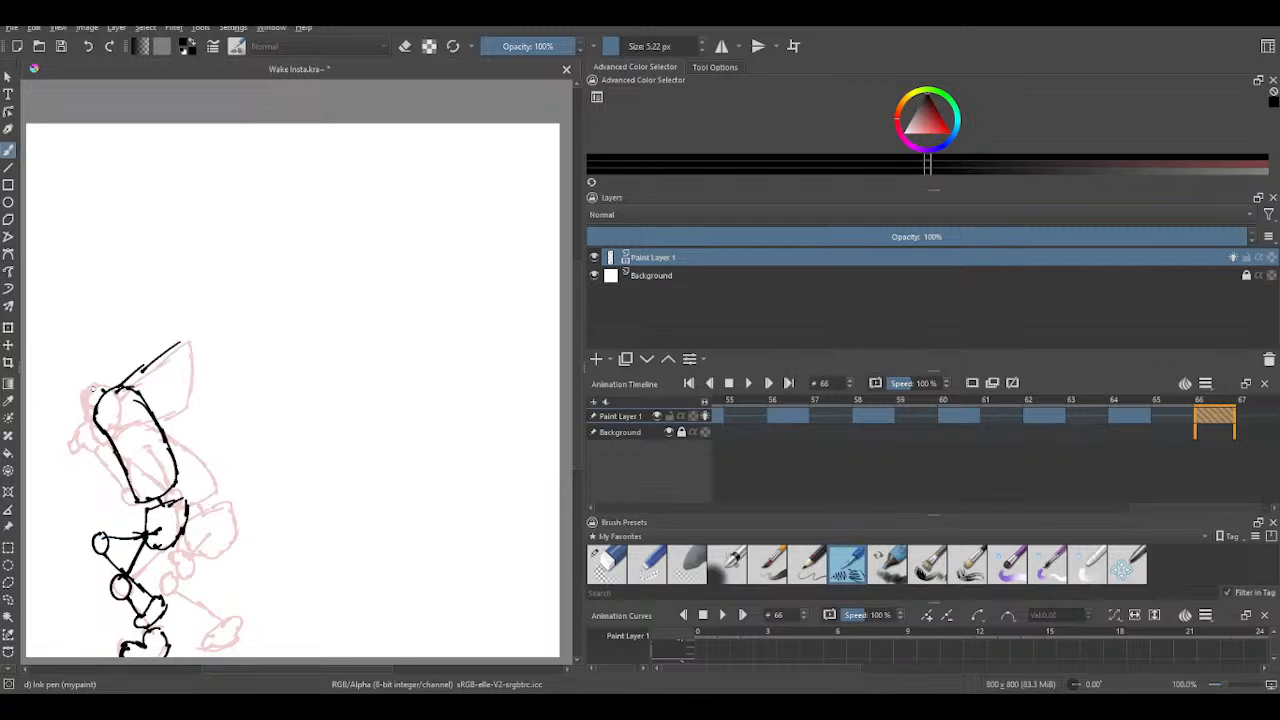
{"action": "mouse_move", "coordinate": [104, 386]}
{"action": "left_mouse_down"}
{"action": "mouse_move", "coordinate": [73, 372]}
{"action": "mouse_move", "coordinate": [77, 344]}
{"action": "mouse_move", "coordinate": [108, 350]}
{"action": "mouse_move", "coordinate": [89, 337]}
{"action": "mouse_move", "coordinate": [78, 379]}
{"action": "mouse_move", "coordinate": [81, 363]}
{"action": "left_mouse_up"}
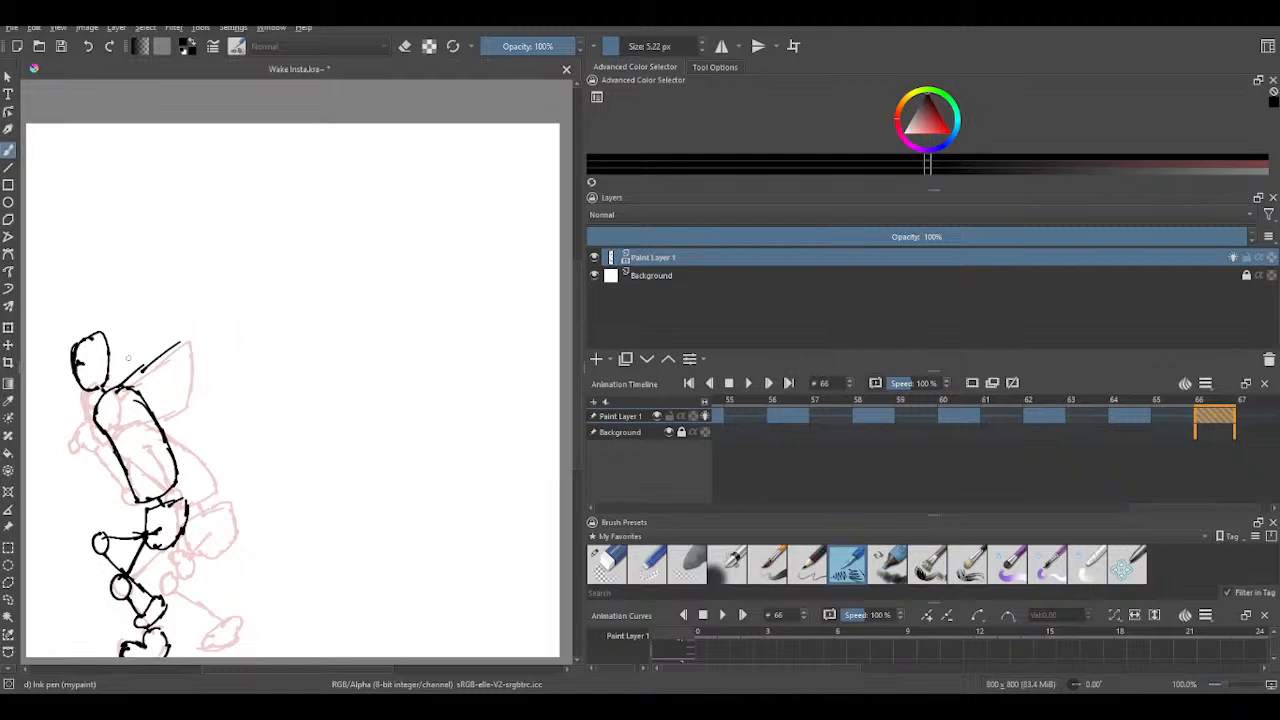
{"action": "mouse_move", "coordinate": [114, 328]}
{"action": "left_mouse_down"}
{"action": "mouse_move", "coordinate": [195, 288]}
{"action": "mouse_move", "coordinate": [172, 292]}
{"action": "mouse_move", "coordinate": [71, 390]}
{"action": "mouse_move", "coordinate": [84, 404]}
{"action": "mouse_move", "coordinate": [118, 392]}
{"action": "left_mouse_up"}
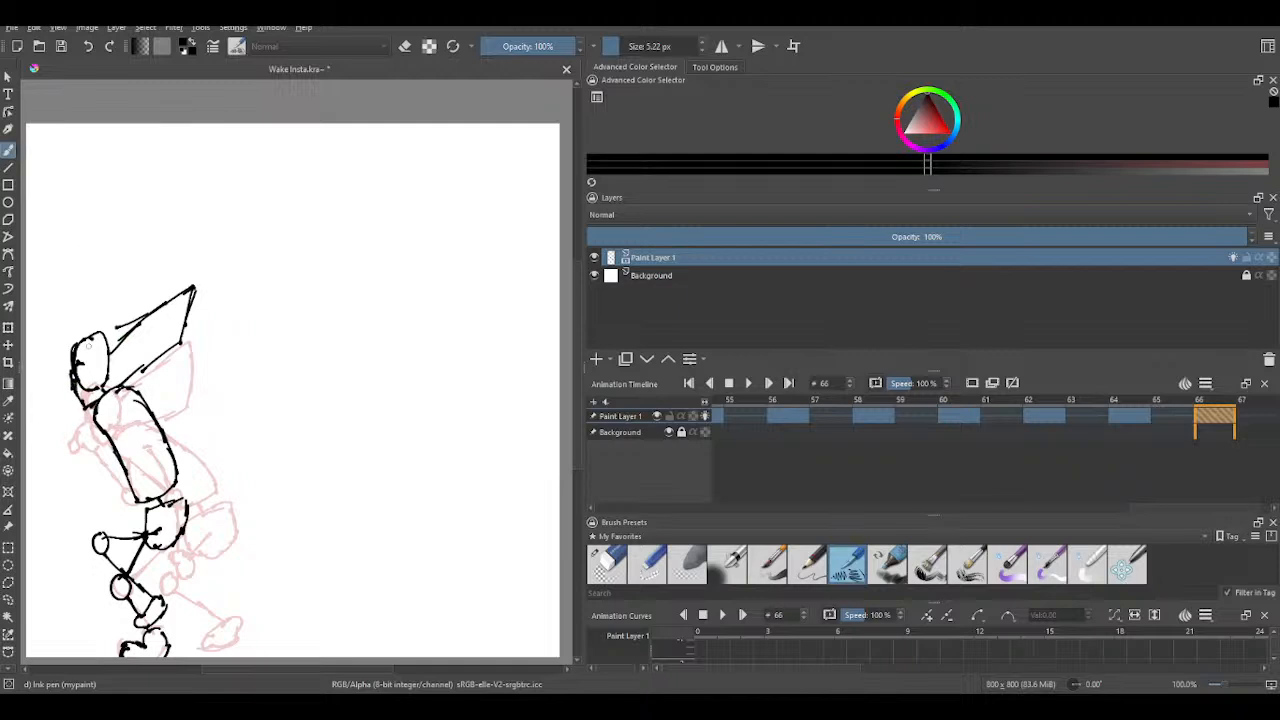
- Draw the far arm bent up with its hand at the chin, and the near arm from shoulder to elbow to a hand at the pelvis
{"action": "left_click_drag", "start_coordinate": [72, 386], "coordinate": [72, 406]}
{"action": "mouse_move", "coordinate": [61, 398]}
{"action": "left_mouse_down"}
{"action": "mouse_move", "coordinate": [106, 462]}
{"action": "mouse_move", "coordinate": [105, 437]}
{"action": "left_mouse_up"}
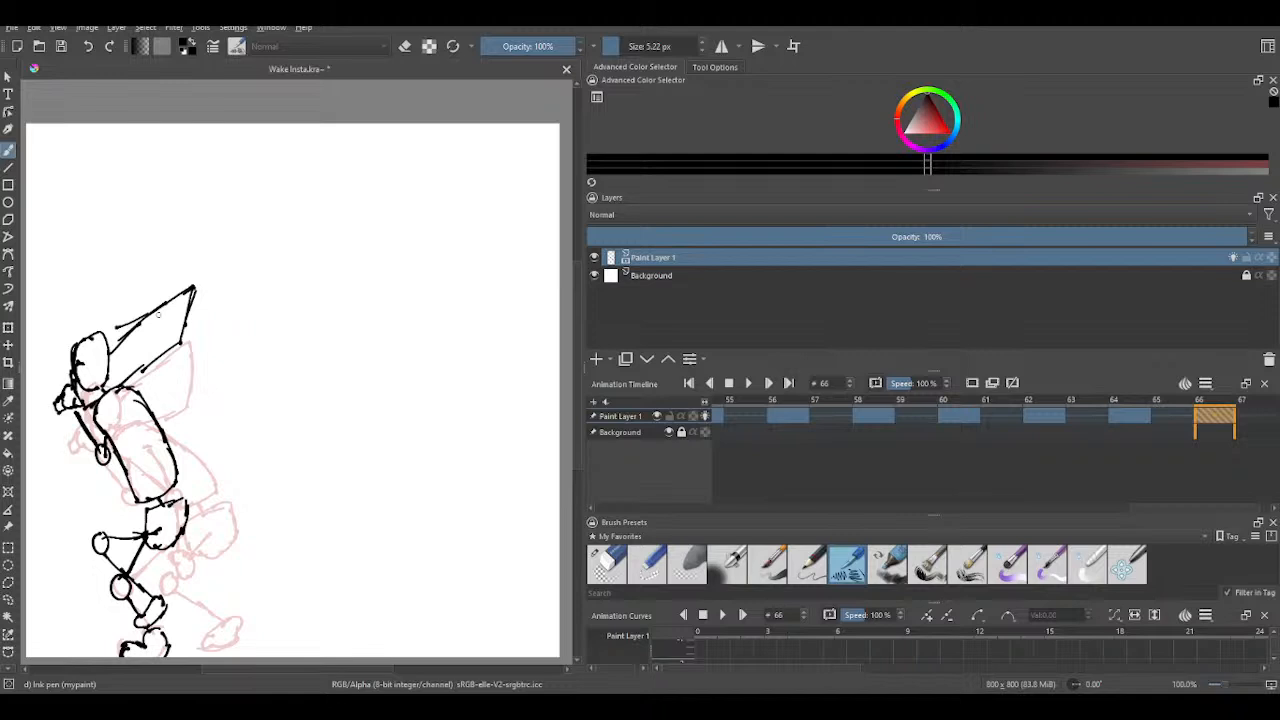
{"action": "left_click_drag", "start_coordinate": [124, 416], "coordinate": [178, 474]}
{"action": "left_click", "coordinate": [90, 50]}
{"action": "left_click", "coordinate": [89, 50]}
{"action": "left_click", "coordinate": [90, 52]}
{"action": "mouse_move", "coordinate": [142, 427]}
{"action": "left_mouse_down"}
{"action": "mouse_move", "coordinate": [186, 446]}
{"action": "mouse_move", "coordinate": [152, 516]}
{"action": "mouse_move", "coordinate": [170, 510]}
{"action": "mouse_move", "coordinate": [157, 505]}
{"action": "left_mouse_up"}
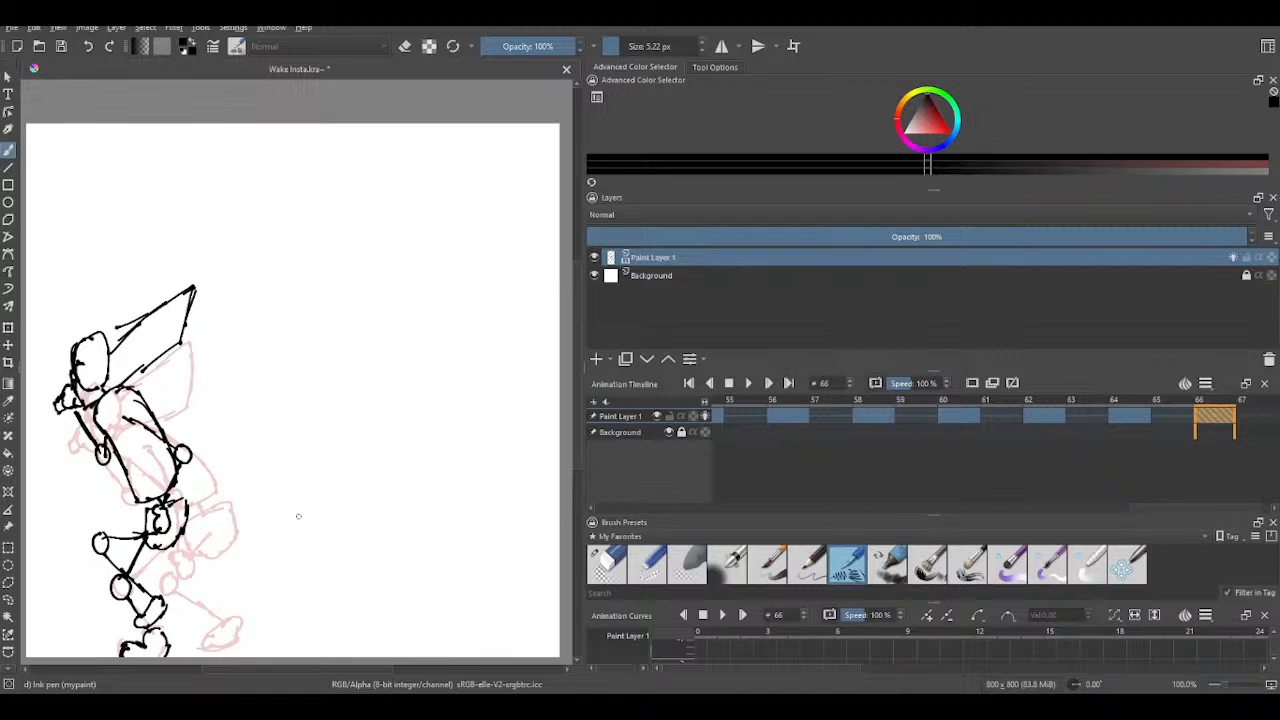
- Erase the stray line end along the upper edge of the pointed shape with Eraser Circle
{"action": "left_click", "coordinate": [606, 563]}
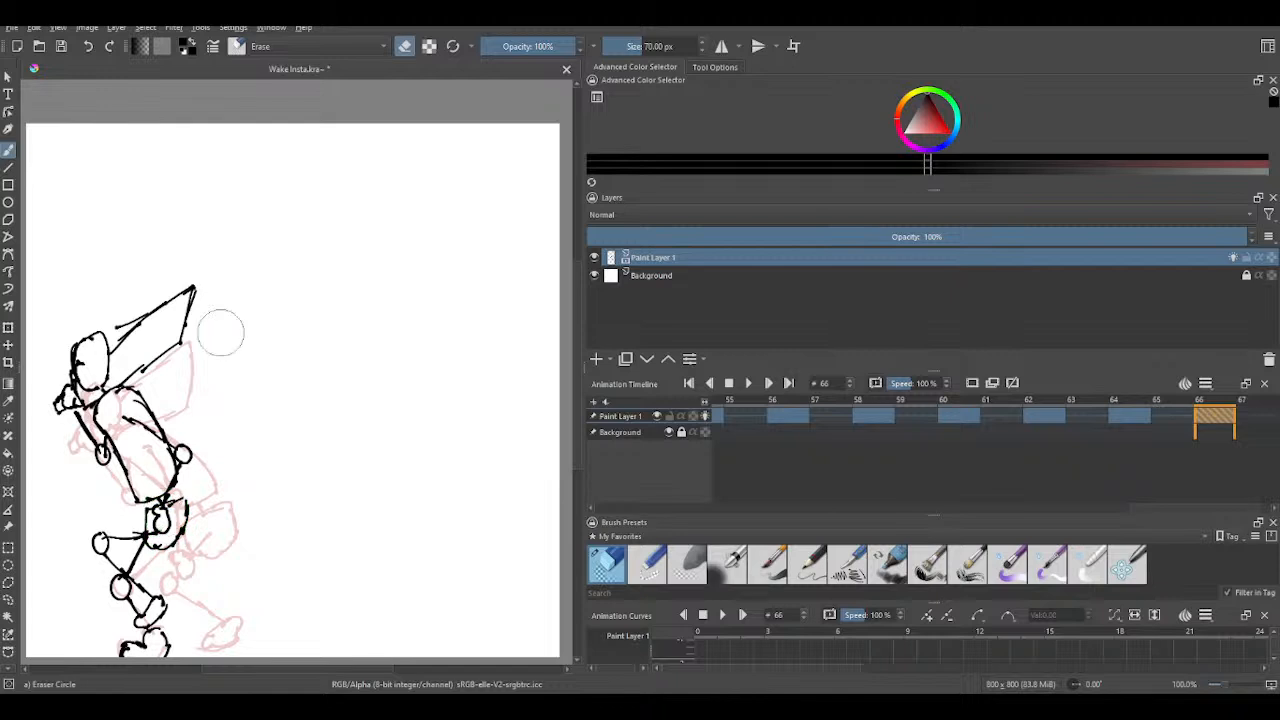
{"action": "left_click_drag", "start_coordinate": [150, 310], "coordinate": [128, 320]}
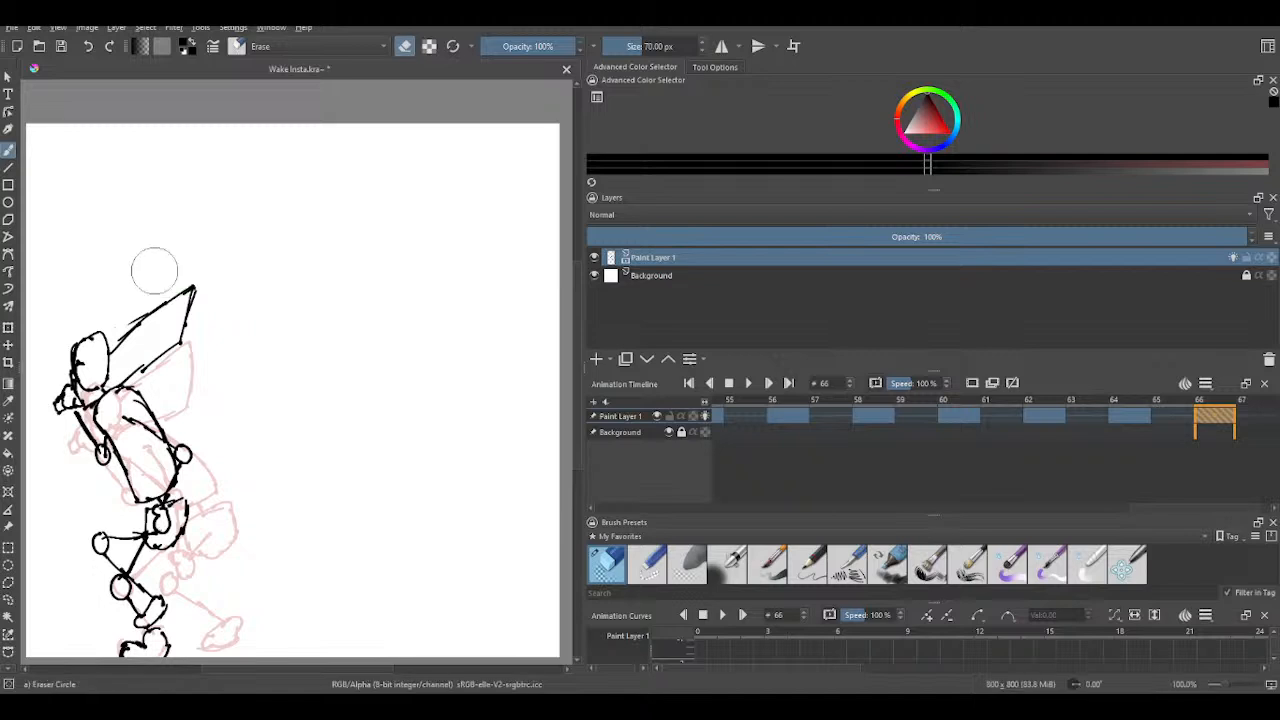
{"action": "scroll", "coordinate": [470, 351], "scroll_direction": "down", "scroll_amount": 1}
{"action": "scroll", "coordinate": [420, 450], "scroll_direction": "up", "scroll_amount": 1}
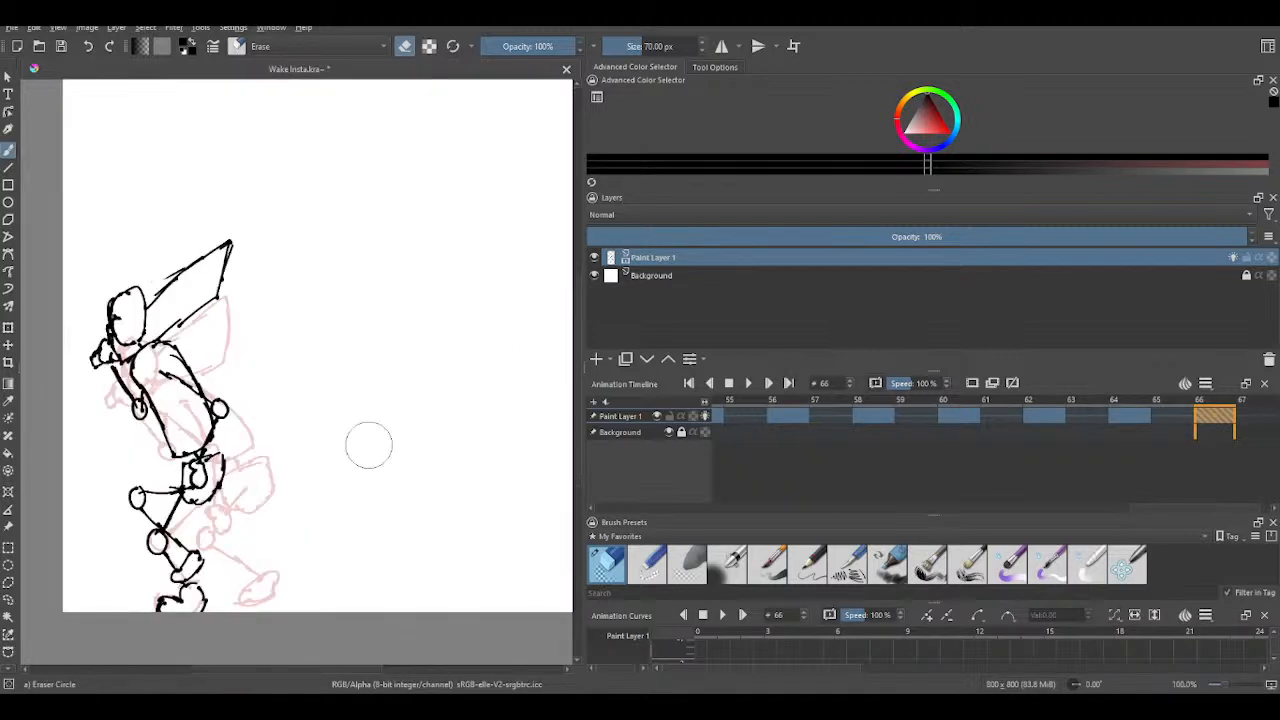
{"action": "scroll", "coordinate": [391, 223], "scroll_direction": "up", "scroll_amount": 1}
{"action": "scroll", "coordinate": [394, 200], "scroll_direction": "down", "scroll_amount": 1}
{"action": "left_click_drag", "start_coordinate": [364, 223], "coordinate": [336, 251]}
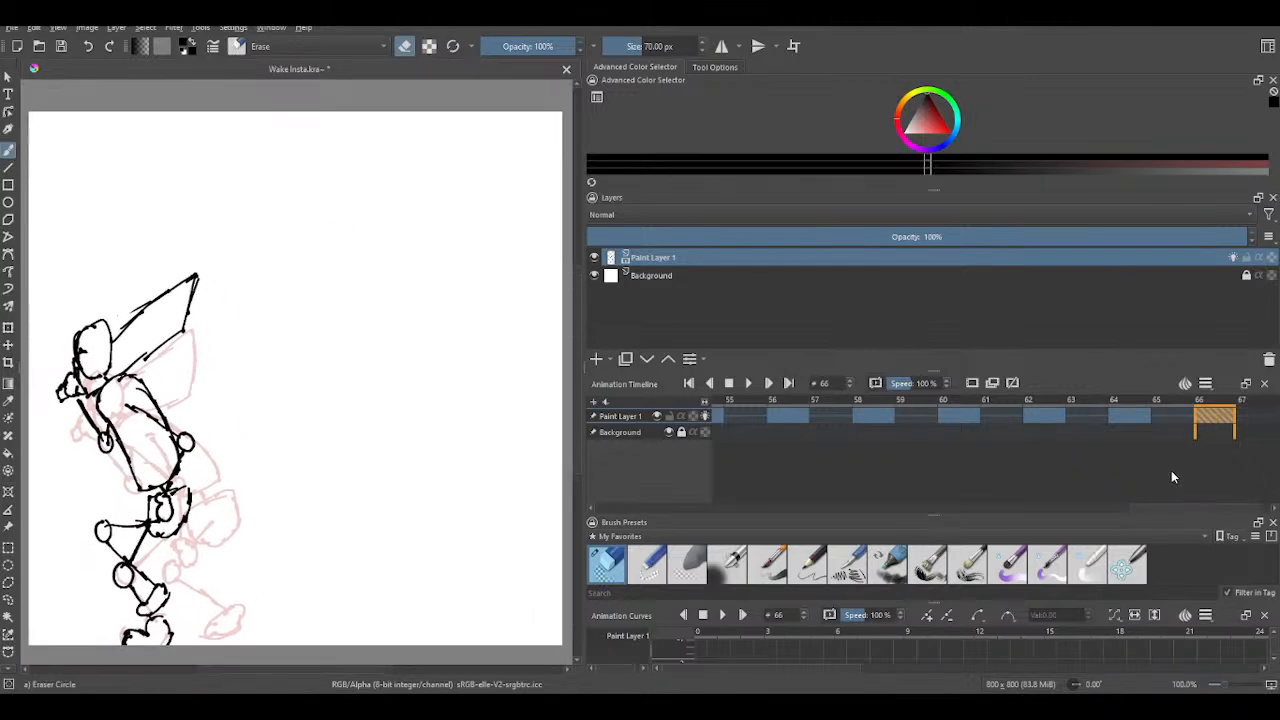
- Scrub back and forth between frames 50 and 66 to review the motion leading into the new pose
{"action": "scroll", "coordinate": [1164, 461], "scroll_direction": "down", "scroll_amount": 3}
{"action": "scroll", "coordinate": [1164, 461], "scroll_direction": "up", "scroll_amount": 4}
{"action": "scroll", "coordinate": [1164, 466], "scroll_direction": "down", "scroll_amount": 5}
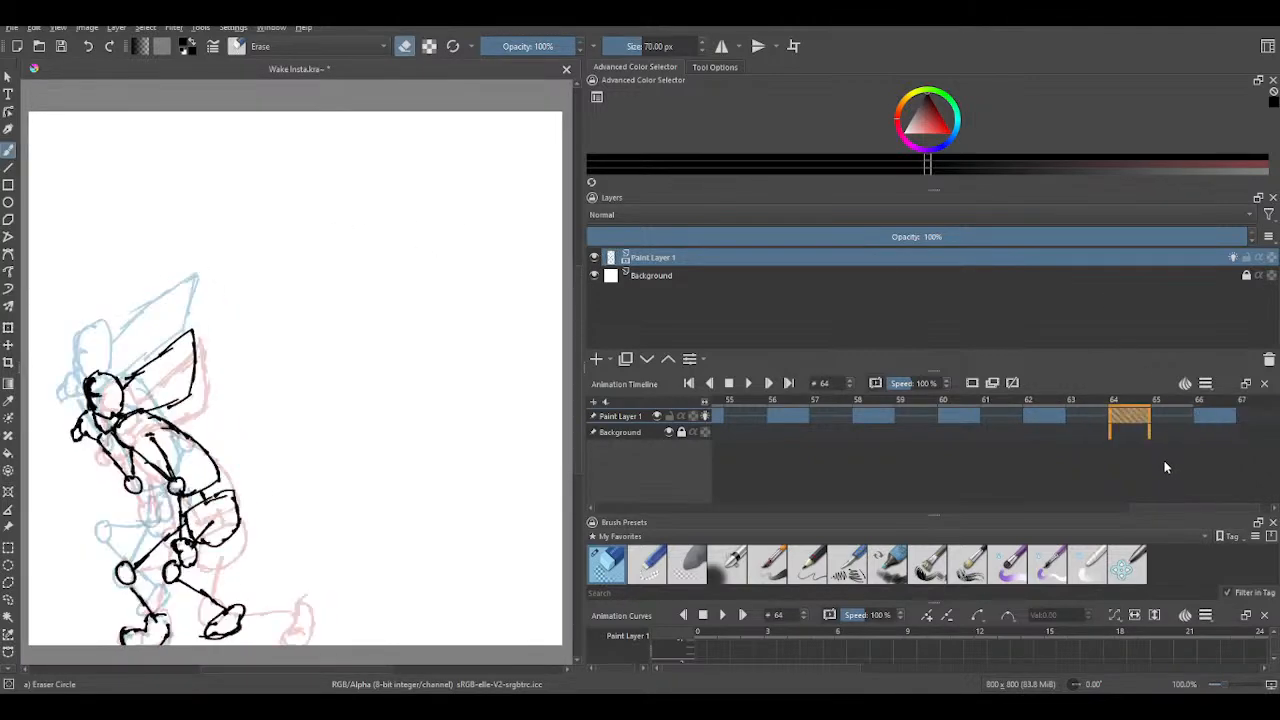
{"action": "scroll", "coordinate": [1164, 466], "scroll_direction": "up", "scroll_amount": 5}
{"action": "scroll", "coordinate": [1164, 466], "scroll_direction": "down", "scroll_amount": 4}
{"action": "scroll", "coordinate": [1162, 462], "scroll_direction": "up", "scroll_amount": 3}
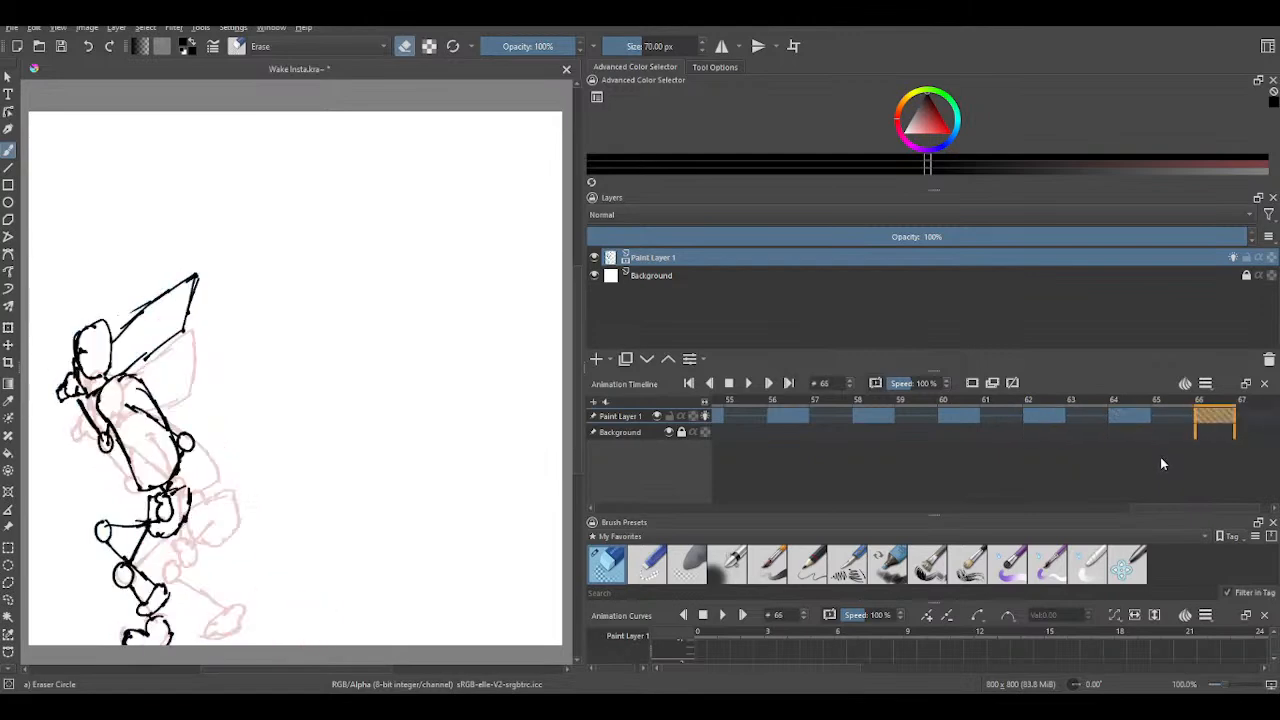
{"action": "scroll", "coordinate": [1160, 457], "scroll_direction": "down", "scroll_amount": 4}
{"action": "scroll", "coordinate": [1160, 457], "scroll_direction": "up", "scroll_amount": 4}
{"action": "scroll", "coordinate": [1155, 459], "scroll_direction": "down", "scroll_amount": 6}
{"action": "scroll", "coordinate": [1147, 461], "scroll_direction": "down", "scroll_amount": 2}
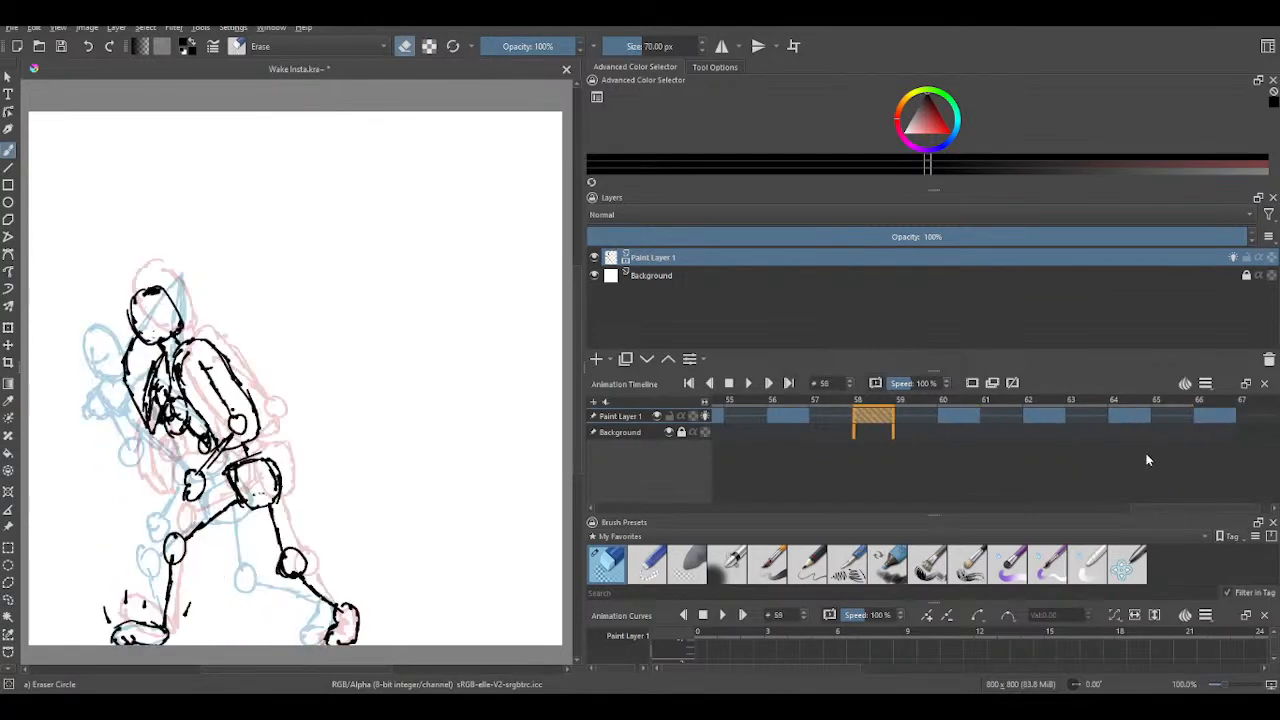
{"action": "scroll", "coordinate": [1146, 460], "scroll_direction": "up", "scroll_amount": 5}
{"action": "scroll", "coordinate": [1146, 460], "scroll_direction": "down", "scroll_amount": 6}
{"action": "scroll", "coordinate": [1144, 456], "scroll_direction": "up", "scroll_amount": 6}
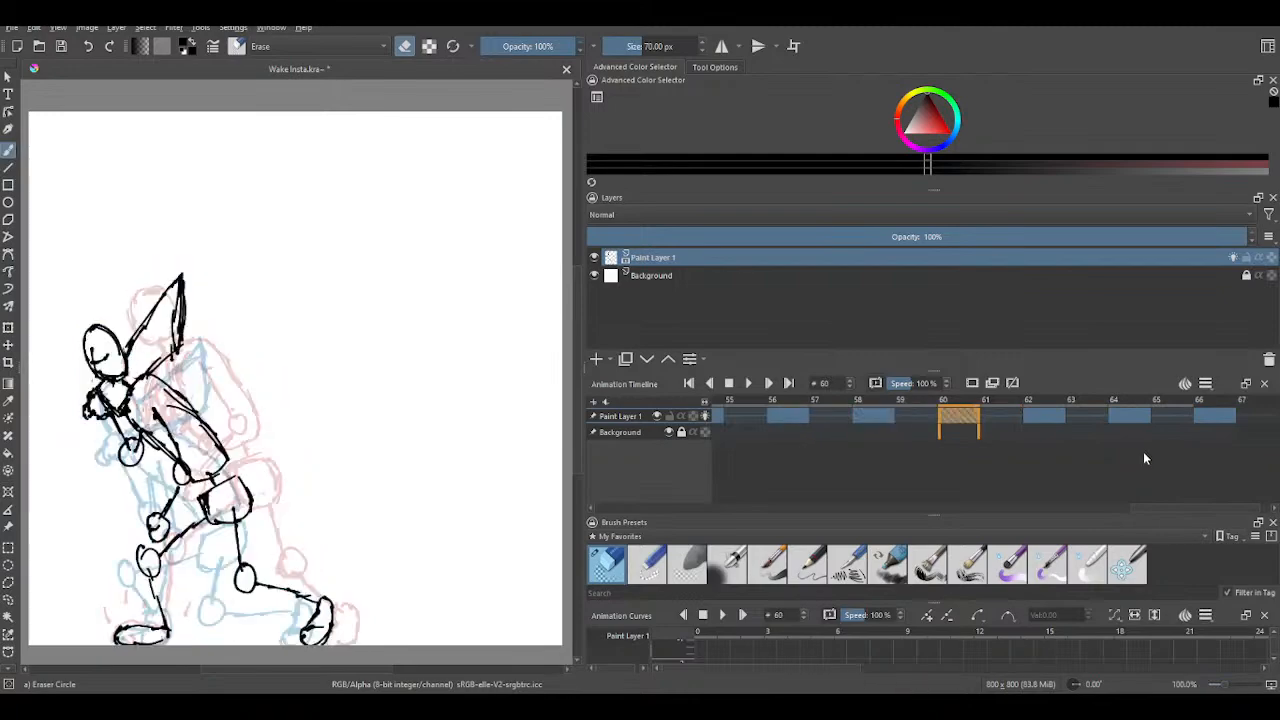
{"action": "scroll", "coordinate": [1142, 451], "scroll_direction": "down", "scroll_amount": 9}
{"action": "scroll", "coordinate": [1134, 443], "scroll_direction": "up", "scroll_amount": 4}
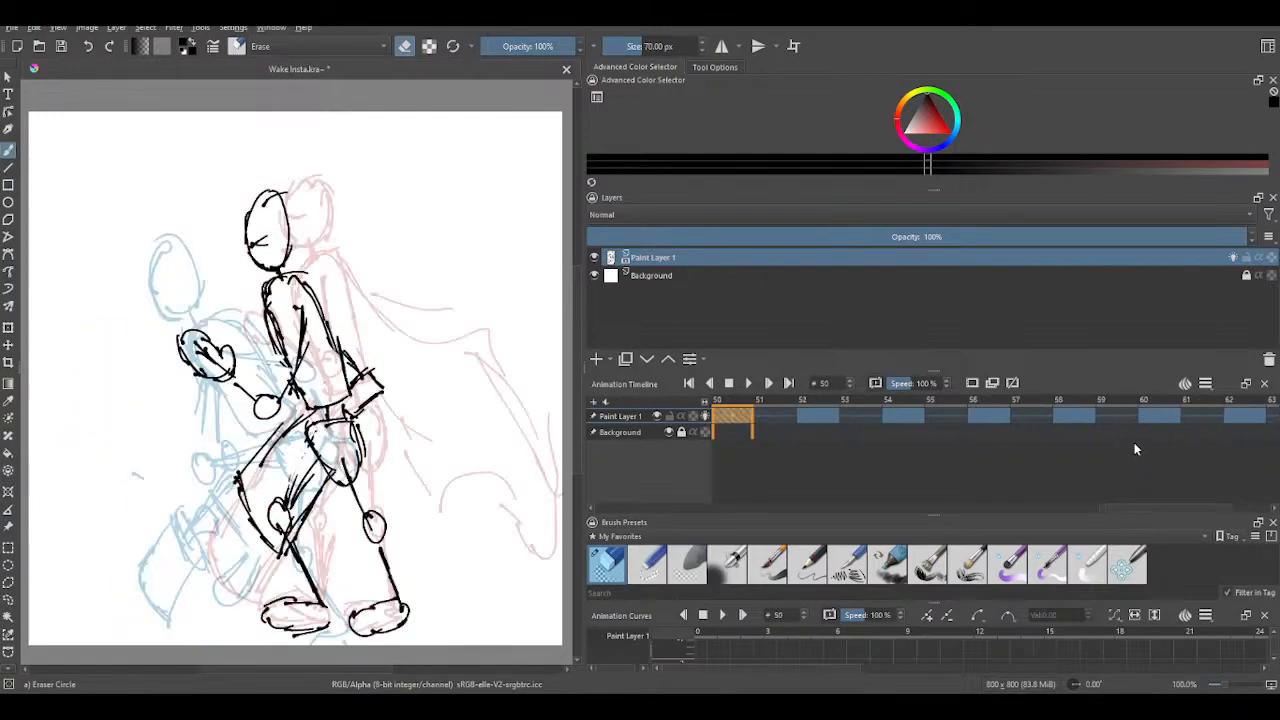
{"action": "scroll", "coordinate": [1135, 440], "scroll_direction": "up", "scroll_amount": 3}
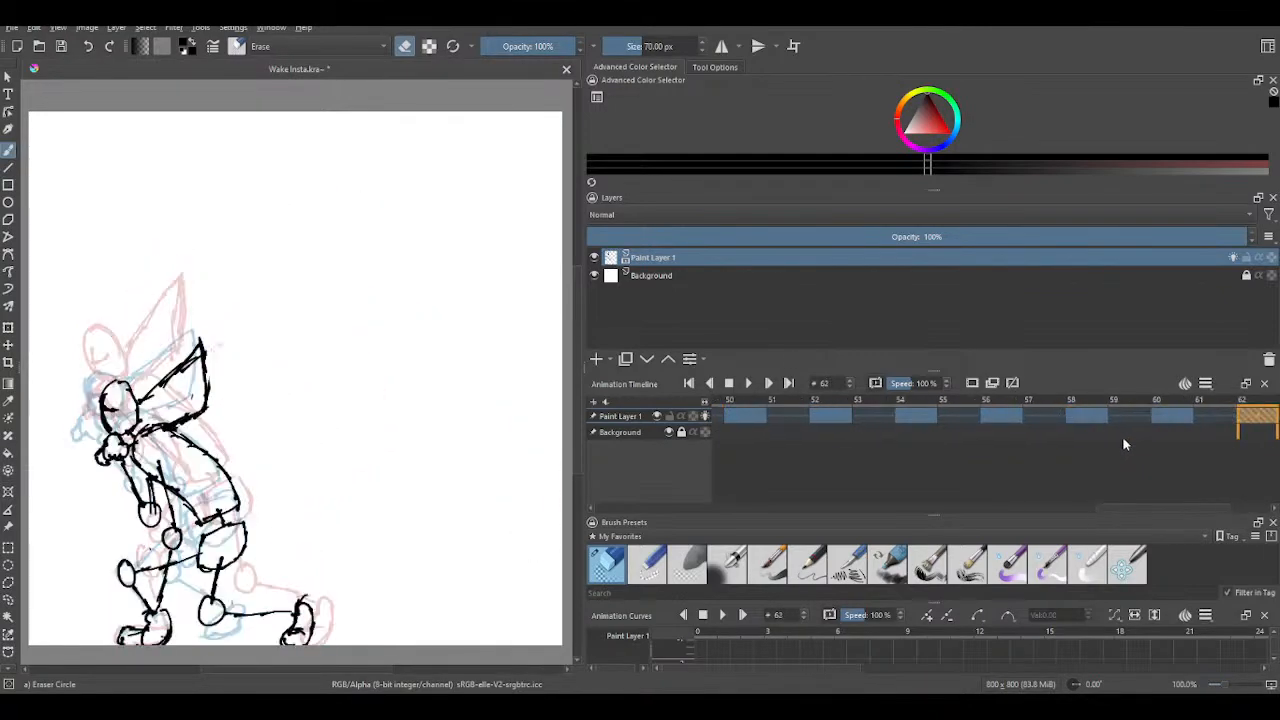
{"action": "scroll", "coordinate": [1122, 436], "scroll_direction": "down", "scroll_amount": 6}
{"action": "scroll", "coordinate": [1113, 433], "scroll_direction": "up", "scroll_amount": 3}
{"action": "scroll", "coordinate": [1111, 432], "scroll_direction": "down", "scroll_amount": 4}
{"action": "scroll", "coordinate": [1110, 431], "scroll_direction": "up", "scroll_amount": 5}
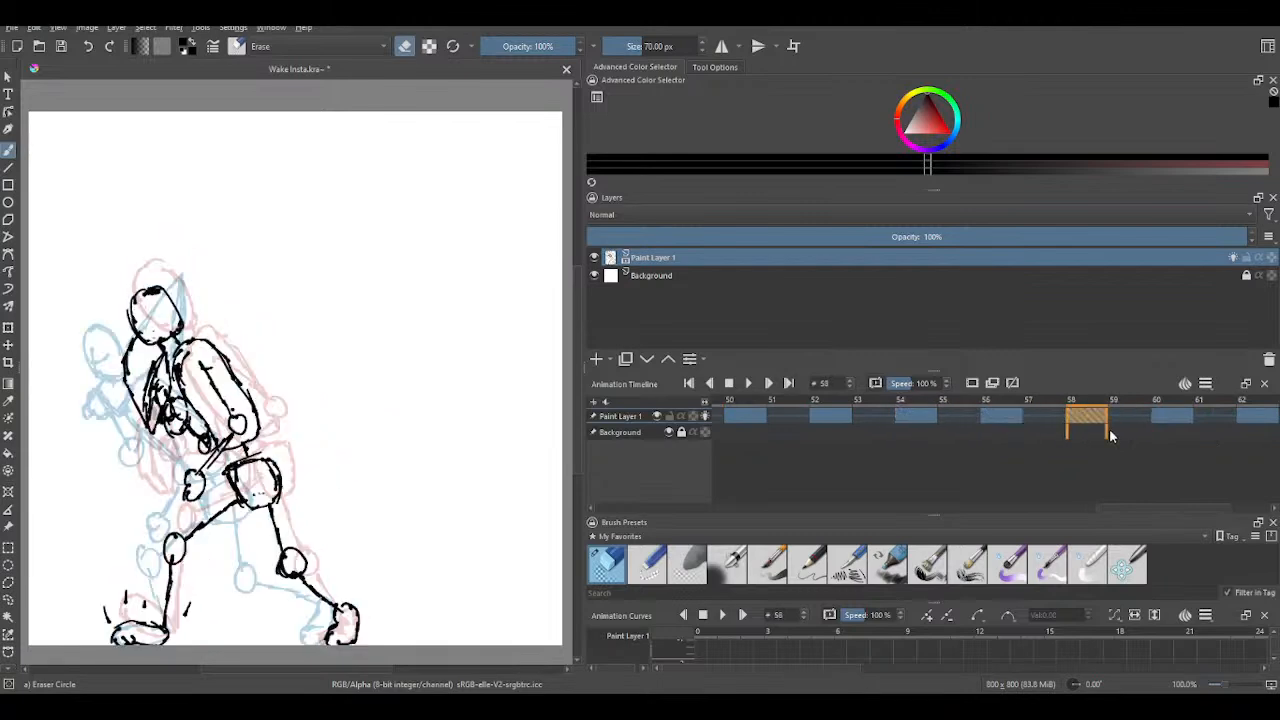
{"action": "scroll", "coordinate": [1109, 428], "scroll_direction": "down", "scroll_amount": 4}
{"action": "scroll", "coordinate": [1109, 428], "scroll_direction": "up", "scroll_amount": 4}
{"action": "scroll", "coordinate": [1100, 426], "scroll_direction": "down", "scroll_amount": 4}
{"action": "scroll", "coordinate": [1095, 430], "scroll_direction": "up", "scroll_amount": 8}
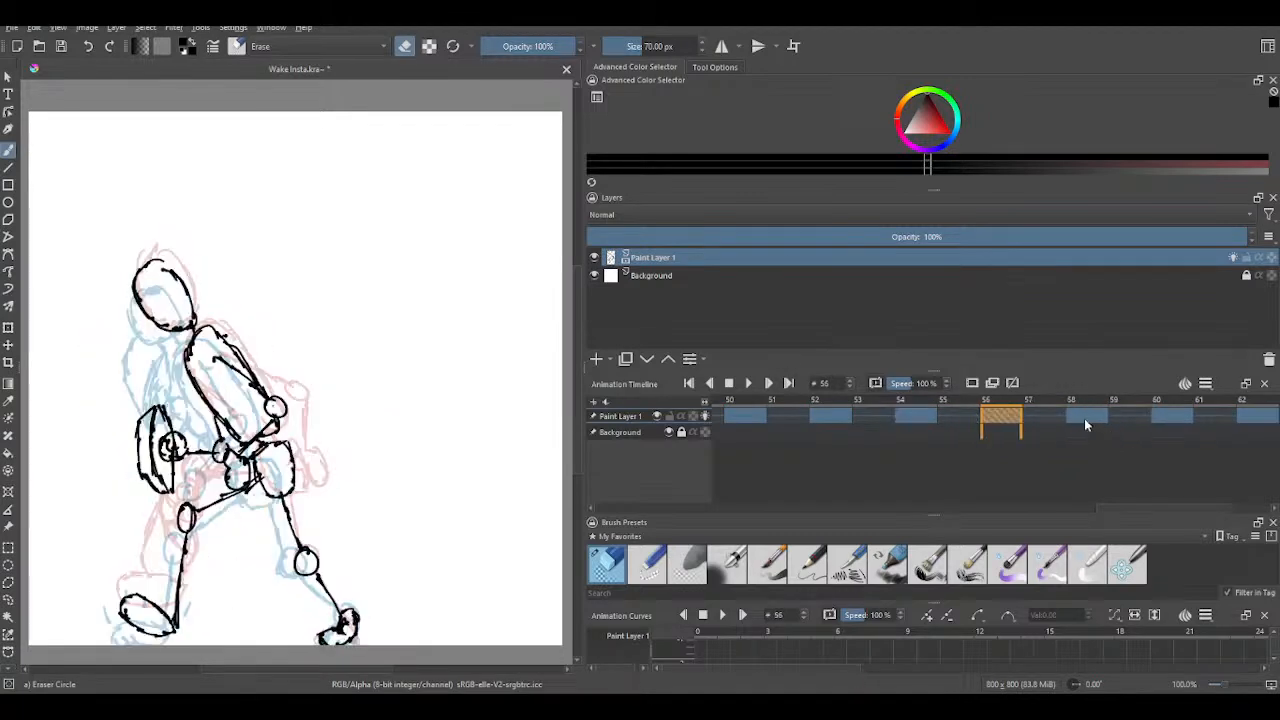
{"action": "scroll", "coordinate": [1090, 418], "scroll_direction": "up", "scroll_amount": 1}
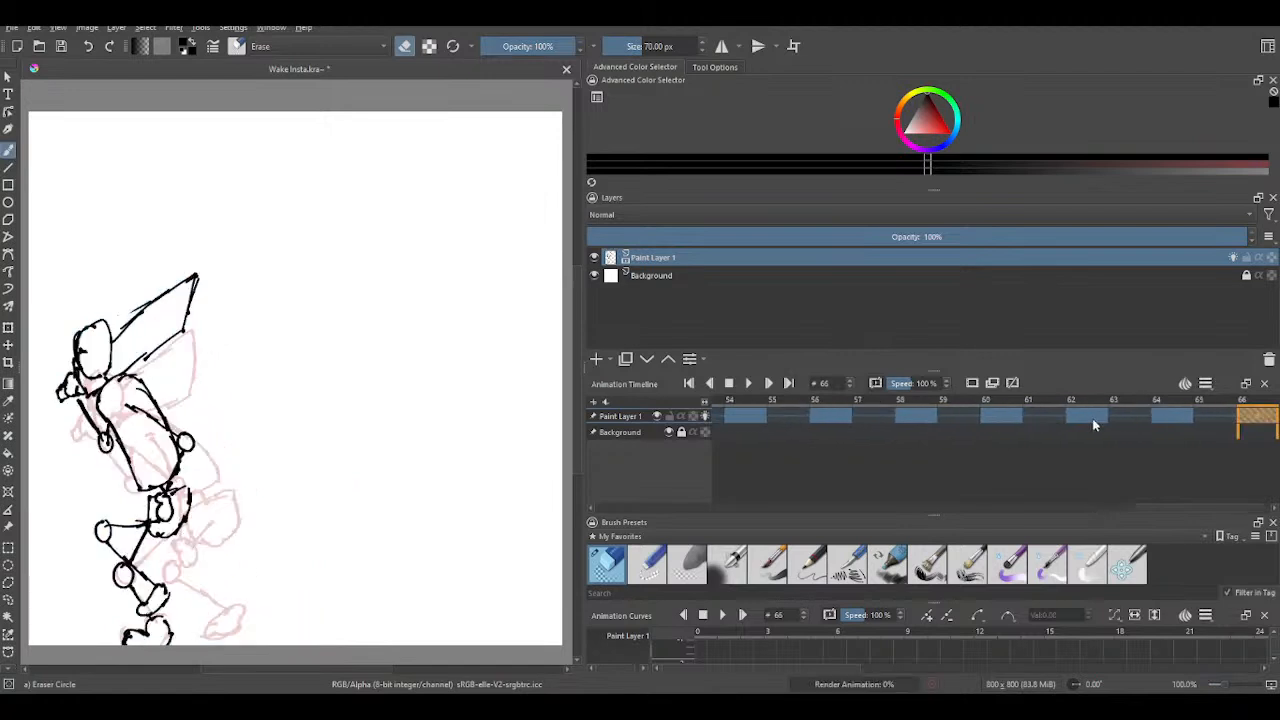
- Add a blank frame at frame 68 on Paint Layer 1 and select the Ink pen brush for the new pose
{"action": "scroll", "coordinate": [1099, 424], "scroll_direction": "up", "scroll_amount": 2}
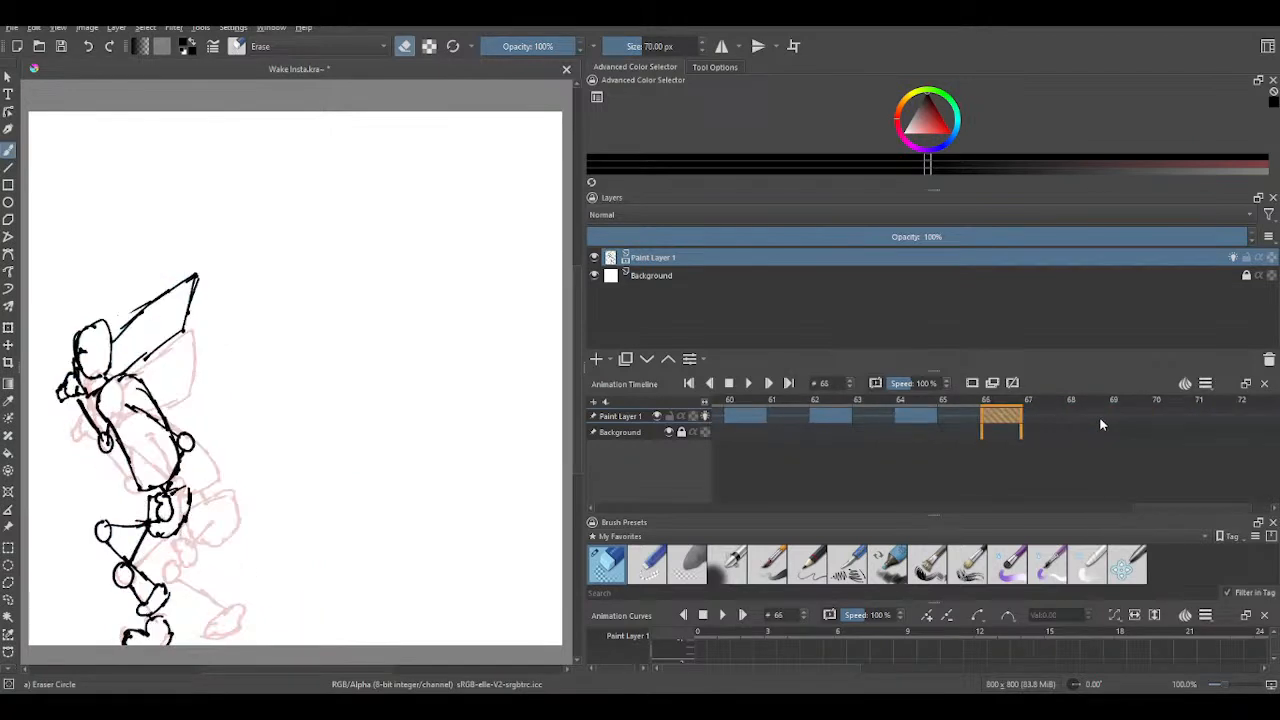
{"action": "scroll", "coordinate": [1104, 425], "scroll_direction": "up", "scroll_amount": 2}
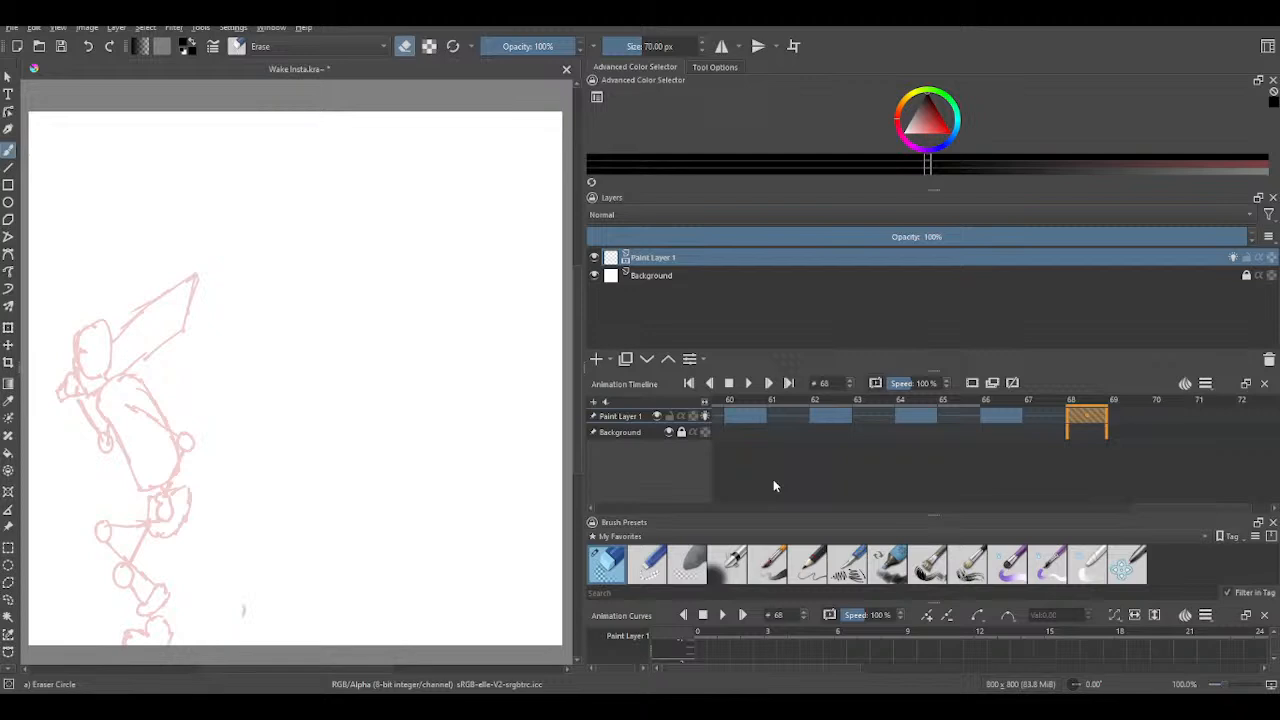
{"action": "scroll", "coordinate": [773, 478], "scroll_direction": "down", "scroll_amount": 1}
{"action": "scroll", "coordinate": [778, 468], "scroll_direction": "up", "scroll_amount": 1}
{"action": "left_click", "coordinate": [849, 570]}
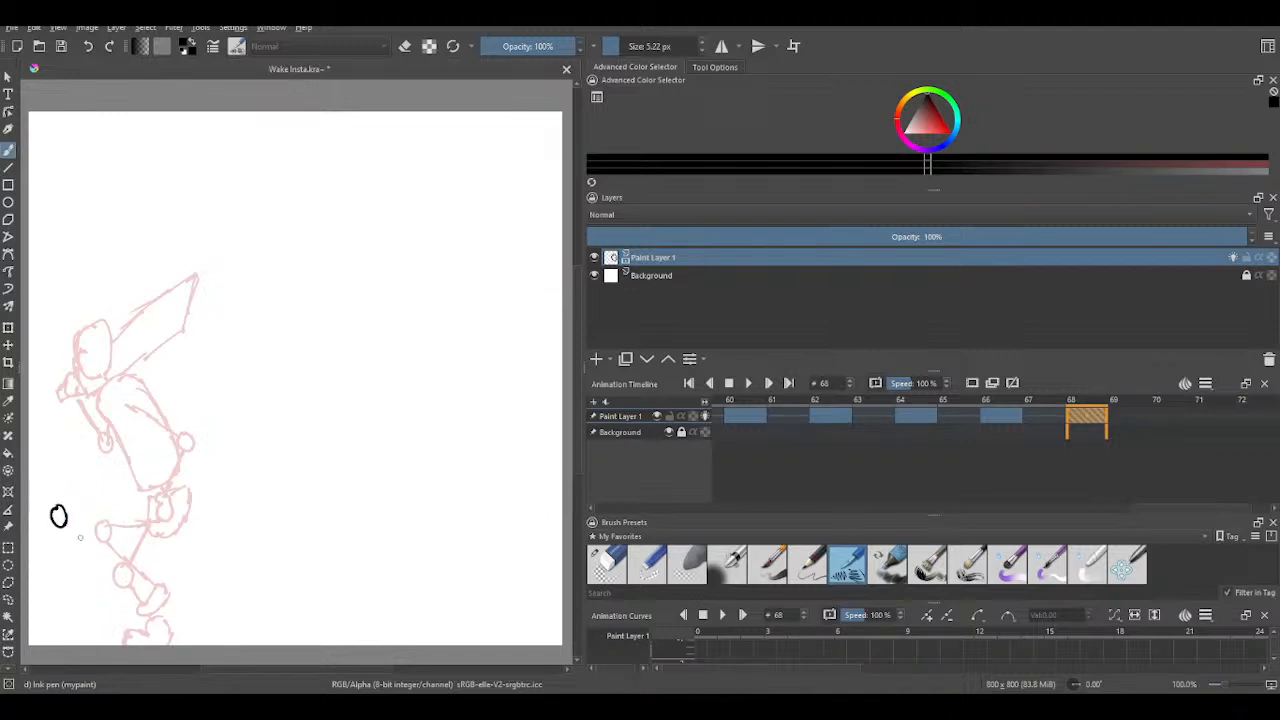
- Sketch the raised front leg from knee to foot, its thigh, and the pelvis beside the onion-skinned pose
{"action": "mouse_move", "coordinate": [70, 536]}
{"action": "left_mouse_down"}
{"action": "mouse_move", "coordinate": [95, 591]}
{"action": "mouse_move", "coordinate": [89, 575]}
{"action": "left_mouse_up"}
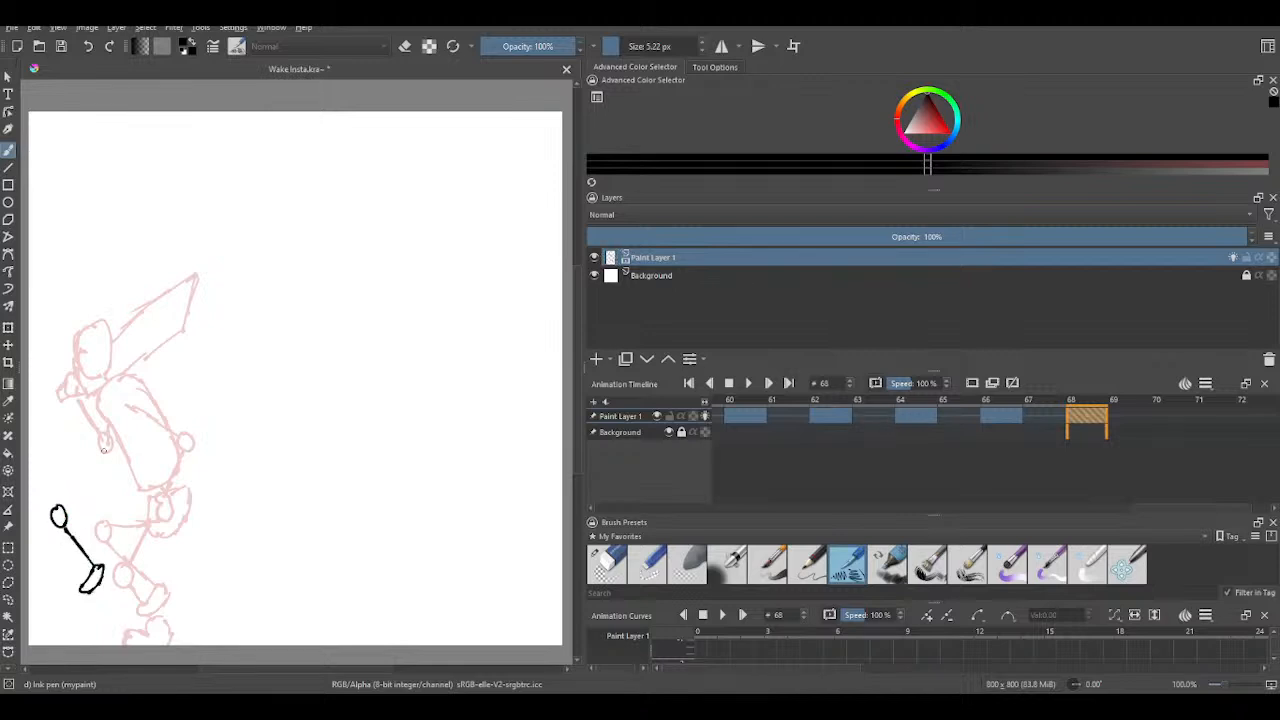
{"action": "mouse_move", "coordinate": [64, 512]}
{"action": "left_mouse_down"}
{"action": "mouse_move", "coordinate": [118, 514]}
{"action": "mouse_move", "coordinate": [105, 516]}
{"action": "left_mouse_up"}
{"action": "mouse_move", "coordinate": [120, 528]}
{"action": "left_mouse_down"}
{"action": "mouse_move", "coordinate": [146, 526]}
{"action": "mouse_move", "coordinate": [136, 498]}
{"action": "mouse_move", "coordinate": [104, 500]}
{"action": "mouse_move", "coordinate": [144, 494]}
{"action": "mouse_move", "coordinate": [146, 530]}
{"action": "mouse_move", "coordinate": [140, 492]}
{"action": "left_mouse_up"}
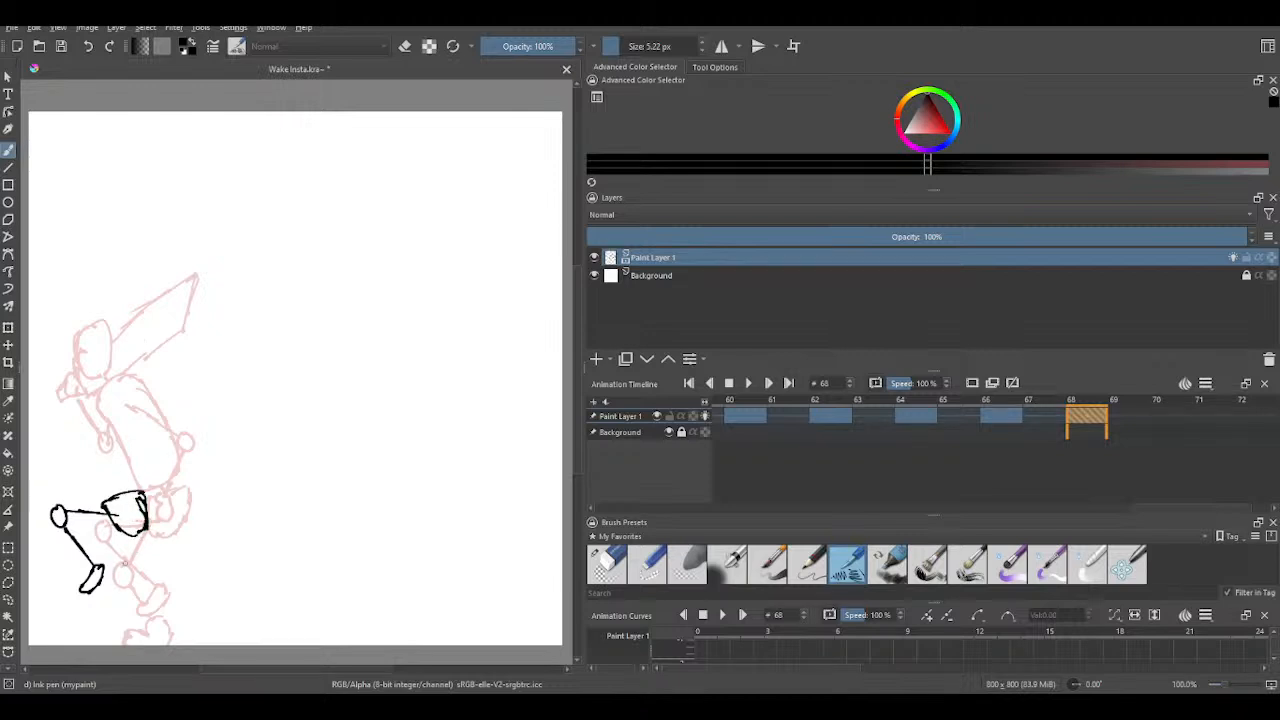
- Draw the supporting leg from pelvis through knee to foot at the canvas's lower edge, and thicken the raised foot's outline
{"action": "mouse_move", "coordinate": [128, 566]}
{"action": "left_mouse_down"}
{"action": "mouse_move", "coordinate": [116, 566]}
{"action": "mouse_move", "coordinate": [132, 588]}
{"action": "mouse_move", "coordinate": [118, 530]}
{"action": "left_mouse_up"}
{"action": "mouse_move", "coordinate": [134, 592]}
{"action": "left_mouse_down"}
{"action": "mouse_move", "coordinate": [149, 630]}
{"action": "mouse_move", "coordinate": [166, 625]}
{"action": "mouse_move", "coordinate": [171, 640]}
{"action": "mouse_move", "coordinate": [148, 626]}
{"action": "mouse_move", "coordinate": [124, 645]}
{"action": "left_mouse_up"}
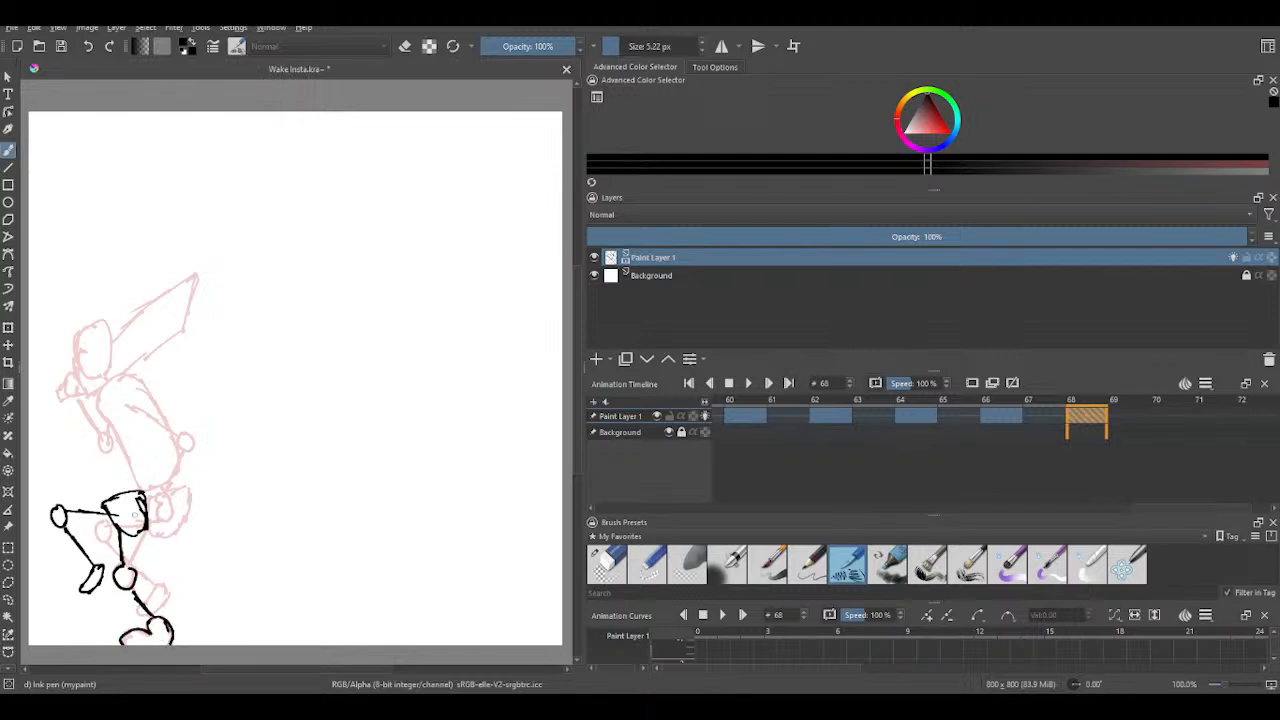
{"action": "mouse_move", "coordinate": [94, 567]}
{"action": "left_mouse_down"}
{"action": "mouse_move", "coordinate": [74, 594]}
{"action": "mouse_move", "coordinate": [94, 598]}
{"action": "mouse_move", "coordinate": [103, 567]}
{"action": "mouse_move", "coordinate": [93, 595]}
{"action": "left_mouse_up"}
{"action": "mouse_move", "coordinate": [127, 572]}
{"action": "left_mouse_down"}
{"action": "mouse_move", "coordinate": [126, 533]}
{"action": "mouse_move", "coordinate": [126, 552]}
{"action": "left_mouse_up"}
{"action": "key", "text": "e"}
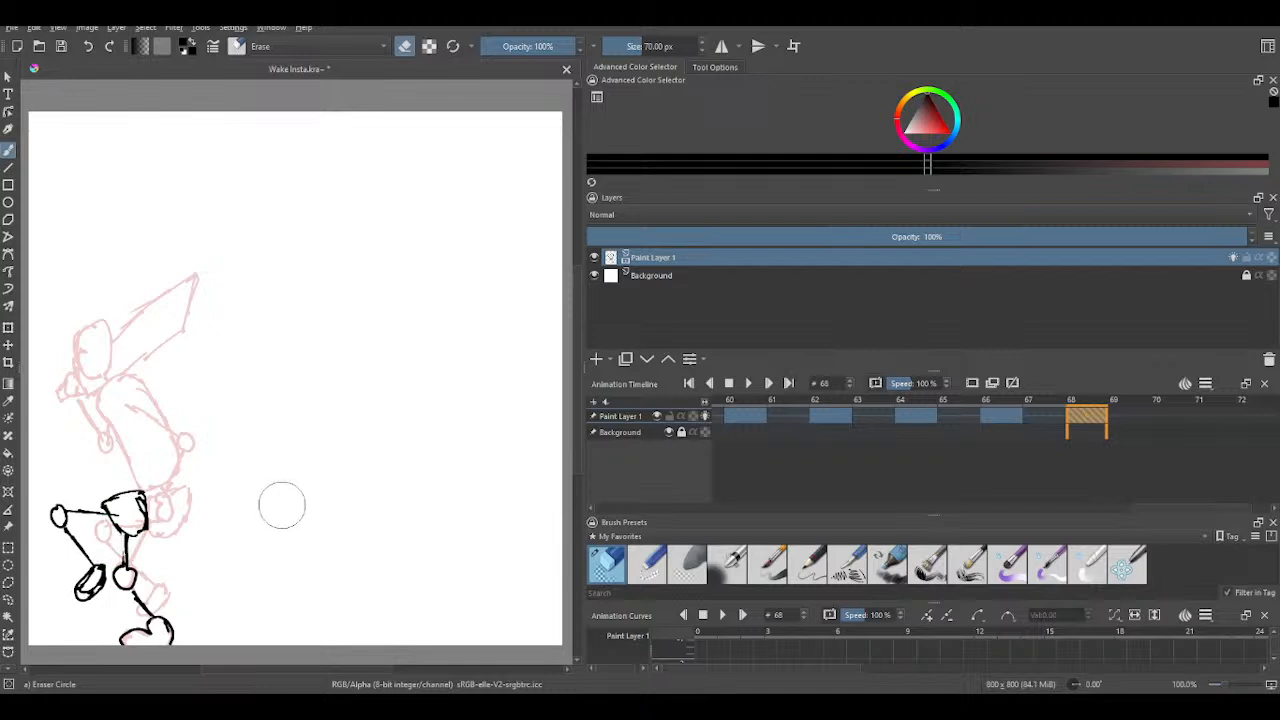
- Draw the upright torso above the pelvis with a rounded shoulder line, and erase the stray line along its front edge
{"action": "left_click", "coordinate": [848, 560]}
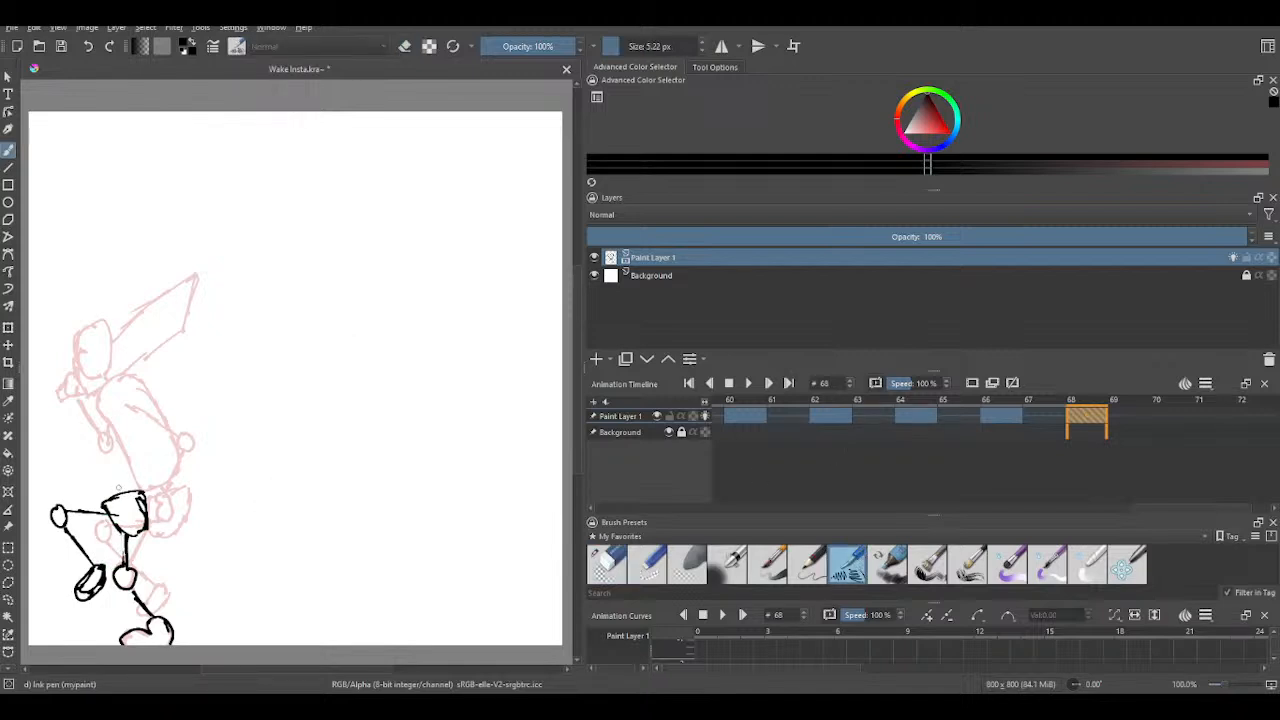
{"action": "left_click_drag", "start_coordinate": [119, 487], "coordinate": [122, 493]}
{"action": "left_click_drag", "start_coordinate": [100, 487], "coordinate": [135, 486]}
{"action": "mouse_move", "coordinate": [116, 480]}
{"action": "left_mouse_down"}
{"action": "mouse_move", "coordinate": [134, 469]}
{"action": "mouse_move", "coordinate": [115, 392]}
{"action": "mouse_move", "coordinate": [83, 459]}
{"action": "mouse_move", "coordinate": [76, 420]}
{"action": "mouse_move", "coordinate": [98, 456]}
{"action": "left_mouse_up"}
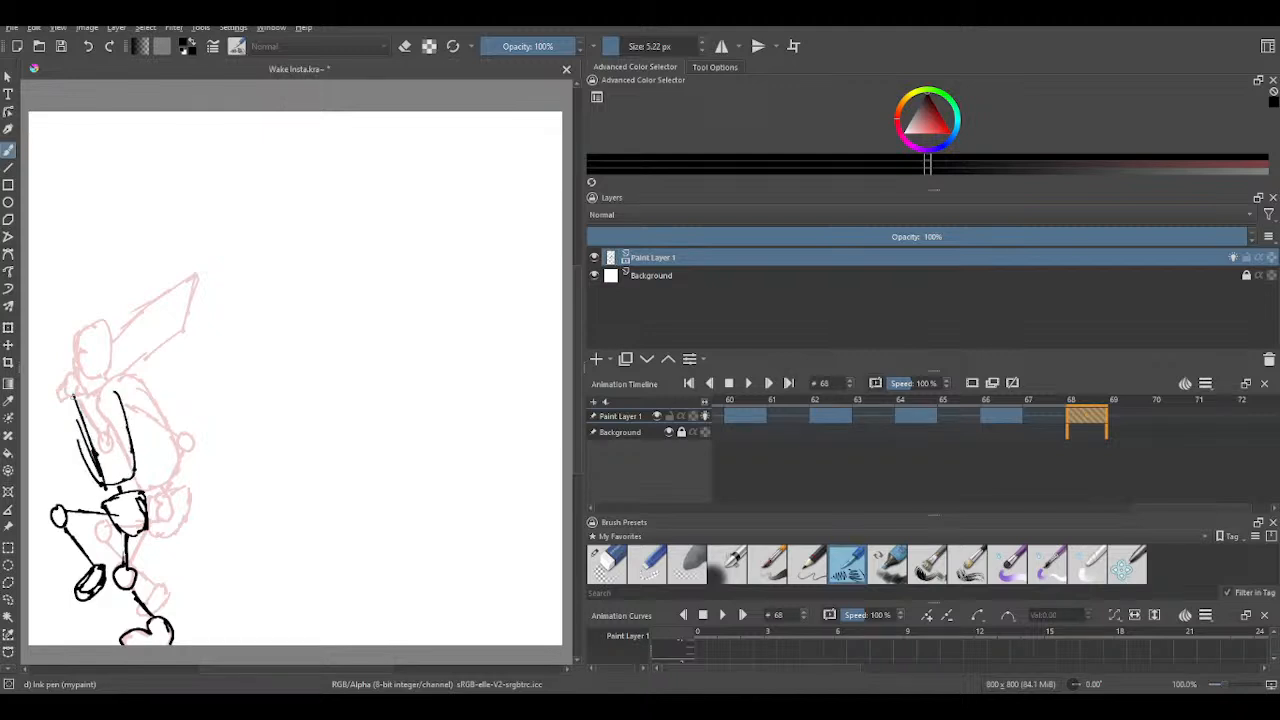
{"action": "mouse_move", "coordinate": [74, 414]}
{"action": "left_mouse_down"}
{"action": "mouse_move", "coordinate": [80, 378]}
{"action": "mouse_move", "coordinate": [122, 392]}
{"action": "mouse_move", "coordinate": [128, 410]}
{"action": "left_mouse_up"}
{"action": "left_click", "coordinate": [607, 563]}
{"action": "mouse_move", "coordinate": [84, 456]}
{"action": "left_mouse_down"}
{"action": "mouse_move", "coordinate": [91, 472]}
{"action": "mouse_move", "coordinate": [75, 404]}
{"action": "mouse_move", "coordinate": [92, 468]}
{"action": "mouse_move", "coordinate": [78, 431]}
{"action": "left_mouse_up"}
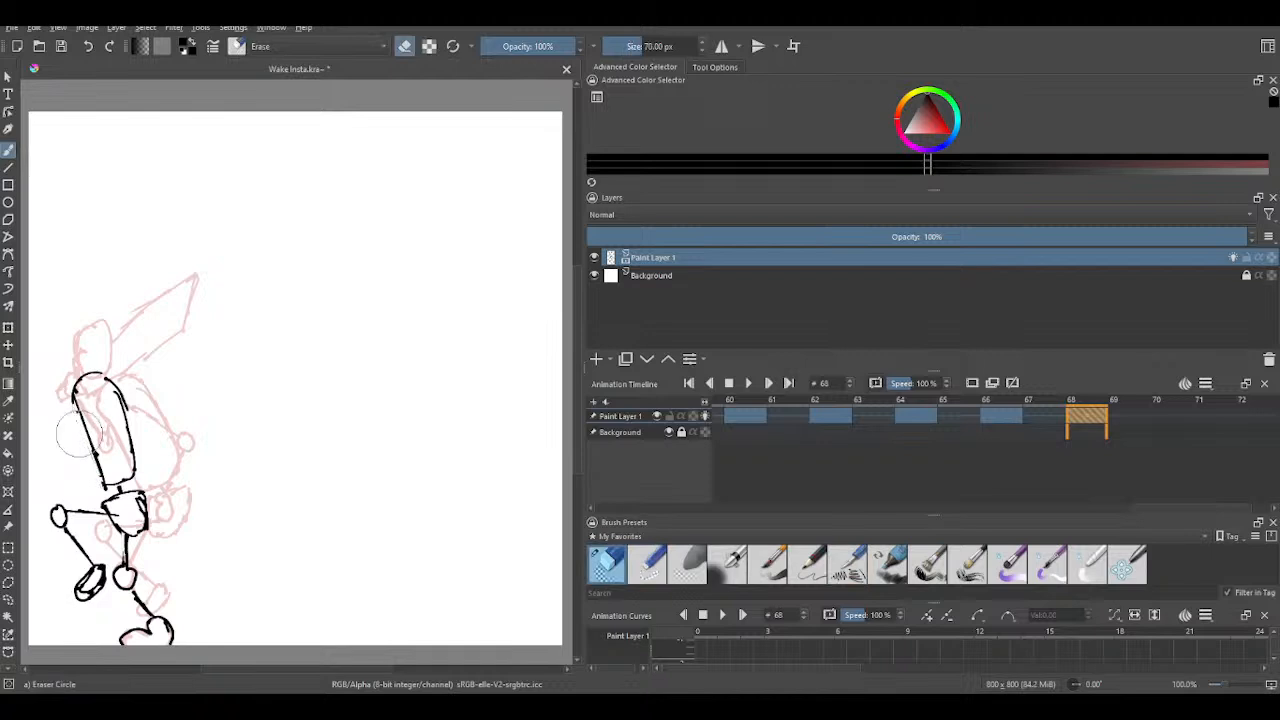
- Draw the near arm bent back from shoulder to elbow with its hand at the waist, undoing the first strokes
{"action": "left_click", "coordinate": [848, 560]}
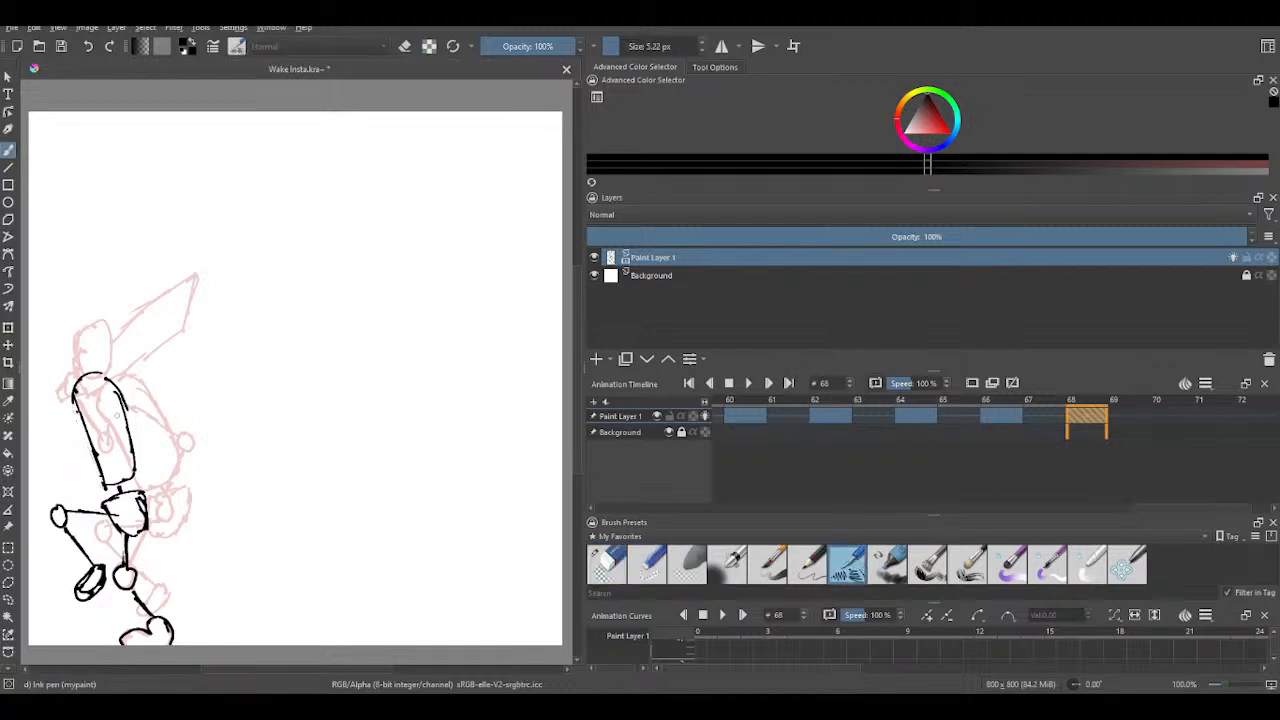
{"action": "left_click_drag", "start_coordinate": [104, 405], "coordinate": [158, 441]}
{"action": "left_click", "coordinate": [88, 46]}
{"action": "left_click", "coordinate": [88, 46]}
{"action": "mouse_move", "coordinate": [100, 393]}
{"action": "left_mouse_down"}
{"action": "mouse_move", "coordinate": [158, 422]}
{"action": "mouse_move", "coordinate": [128, 470]}
{"action": "mouse_move", "coordinate": [129, 488]}
{"action": "mouse_move", "coordinate": [146, 490]}
{"action": "left_mouse_up"}
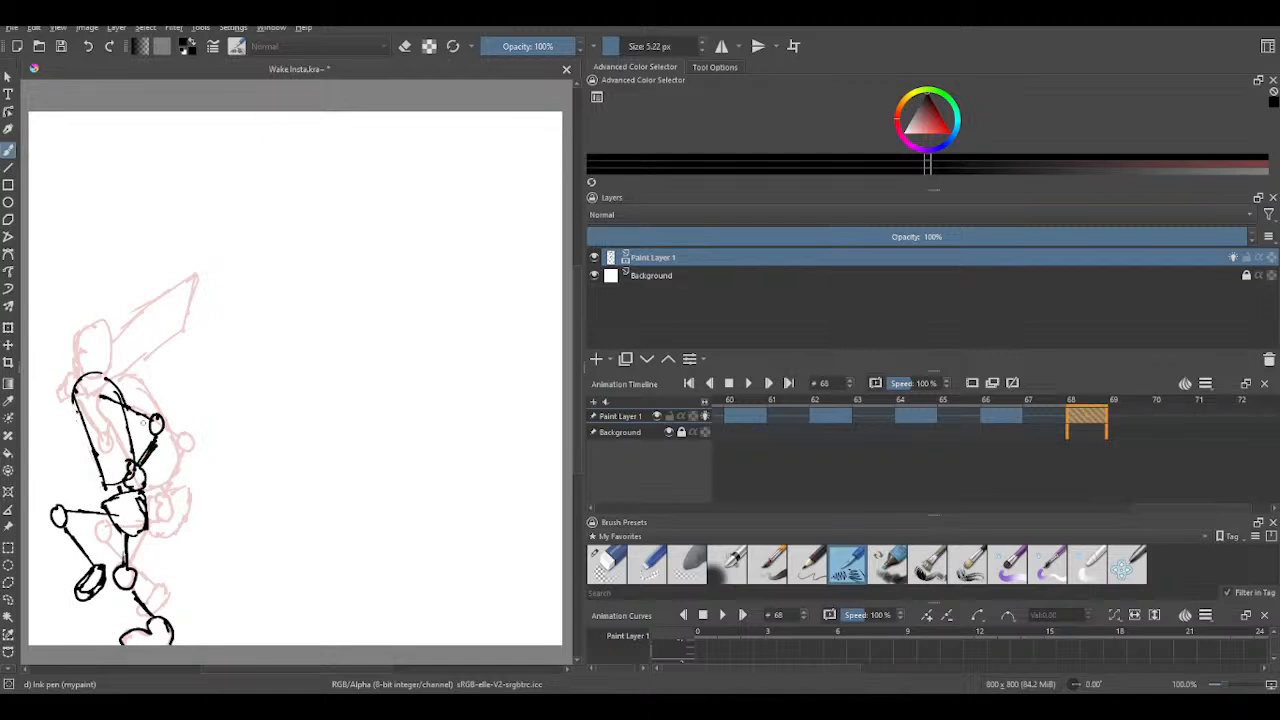
- Draw the neck and head, the pointed shape extending behind the head, and the far arm bent up toward the chin
{"action": "left_click", "coordinate": [620, 572]}
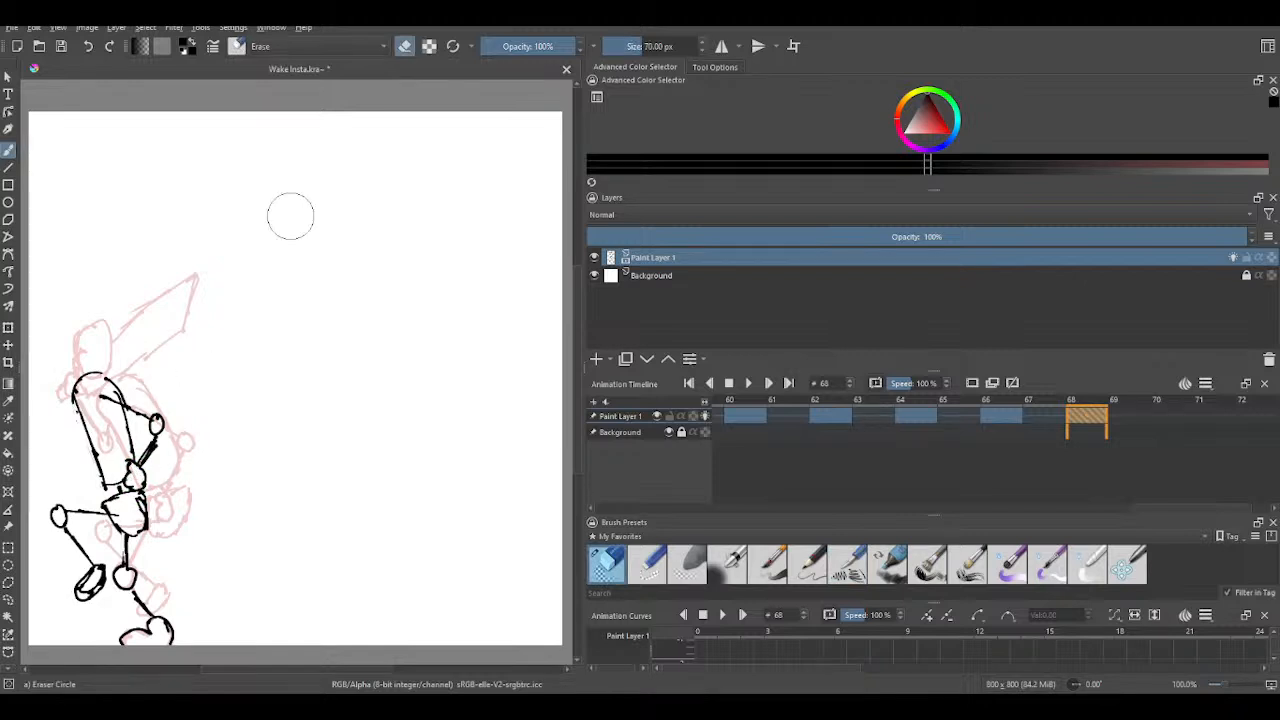
{"action": "left_click", "coordinate": [845, 568]}
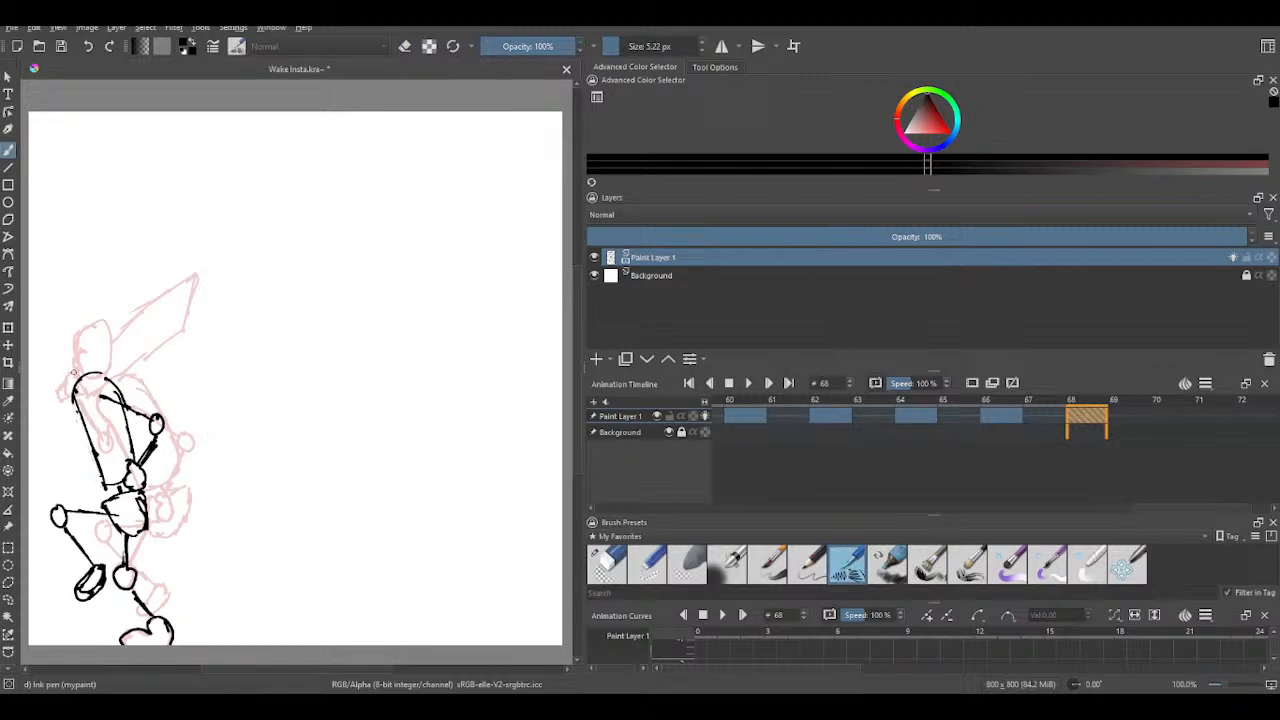
{"action": "mouse_move", "coordinate": [79, 371]}
{"action": "left_mouse_down"}
{"action": "mouse_move", "coordinate": [53, 342]}
{"action": "mouse_move", "coordinate": [82, 323]}
{"action": "mouse_move", "coordinate": [90, 347]}
{"action": "mouse_move", "coordinate": [80, 321]}
{"action": "mouse_move", "coordinate": [54, 343]}
{"action": "mouse_move", "coordinate": [61, 362]}
{"action": "mouse_move", "coordinate": [64, 350]}
{"action": "left_mouse_up"}
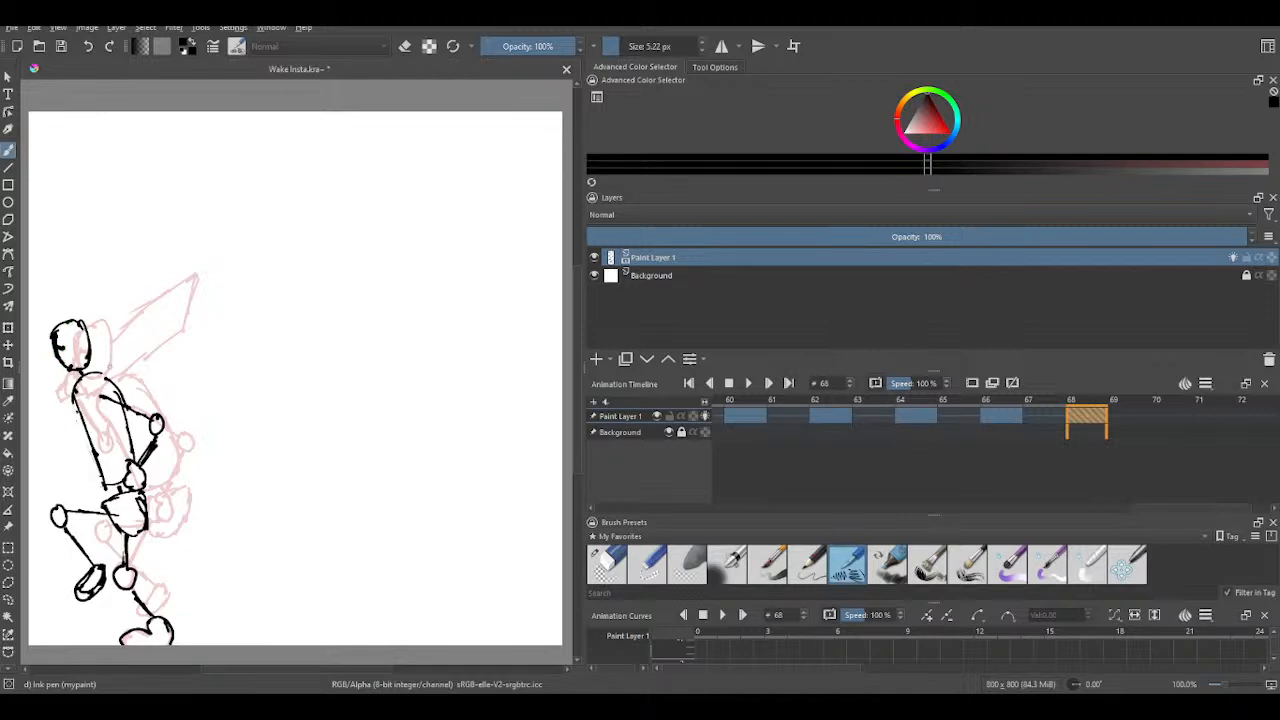
{"action": "mouse_move", "coordinate": [90, 346]}
{"action": "left_mouse_down"}
{"action": "mouse_move", "coordinate": [193, 288]}
{"action": "mouse_move", "coordinate": [156, 353]}
{"action": "left_mouse_up"}
{"action": "mouse_move", "coordinate": [172, 326]}
{"action": "left_mouse_down"}
{"action": "mouse_move", "coordinate": [158, 363]}
{"action": "mouse_move", "coordinate": [54, 374]}
{"action": "mouse_move", "coordinate": [55, 385]}
{"action": "mouse_move", "coordinate": [52, 375]}
{"action": "mouse_move", "coordinate": [85, 432]}
{"action": "left_mouse_up"}
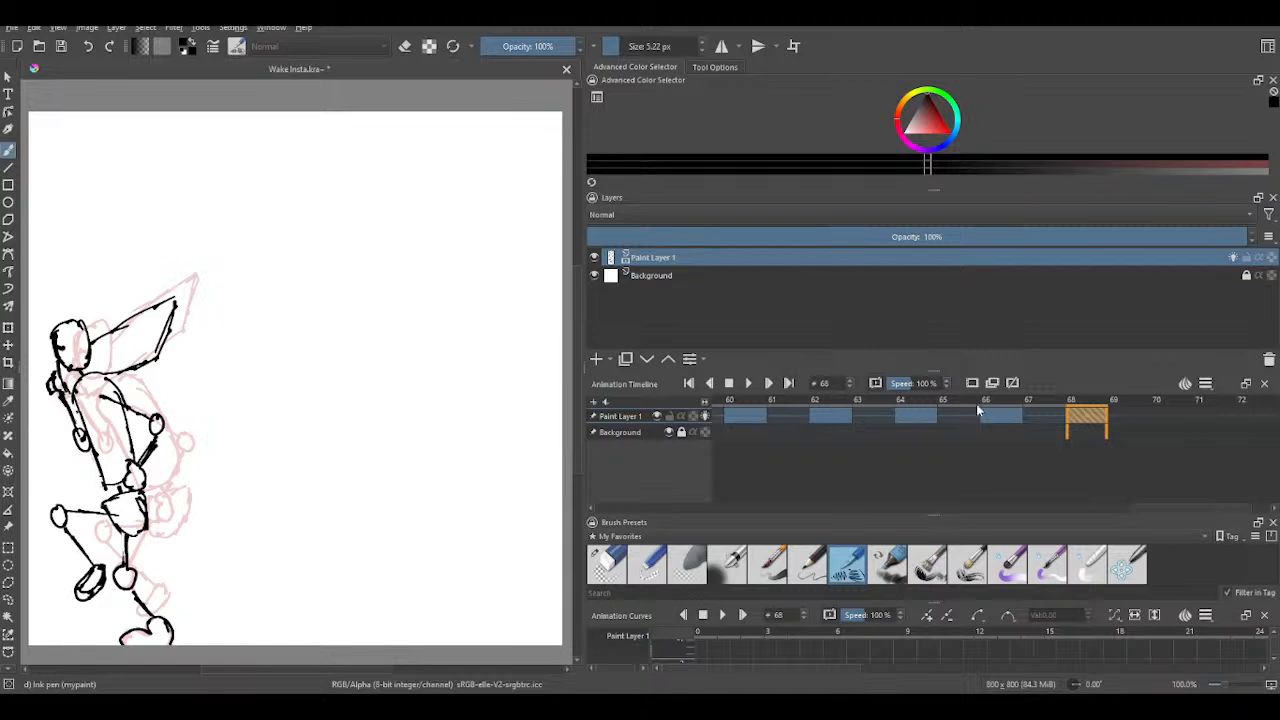
- Step back from frame 68 to frame 63 and forward to frame 69 to check the new pose in motion
{"action": "key", "text": "Right"}
{"action": "key", "text": "Left"}
{"action": "key", "text": "Left"}
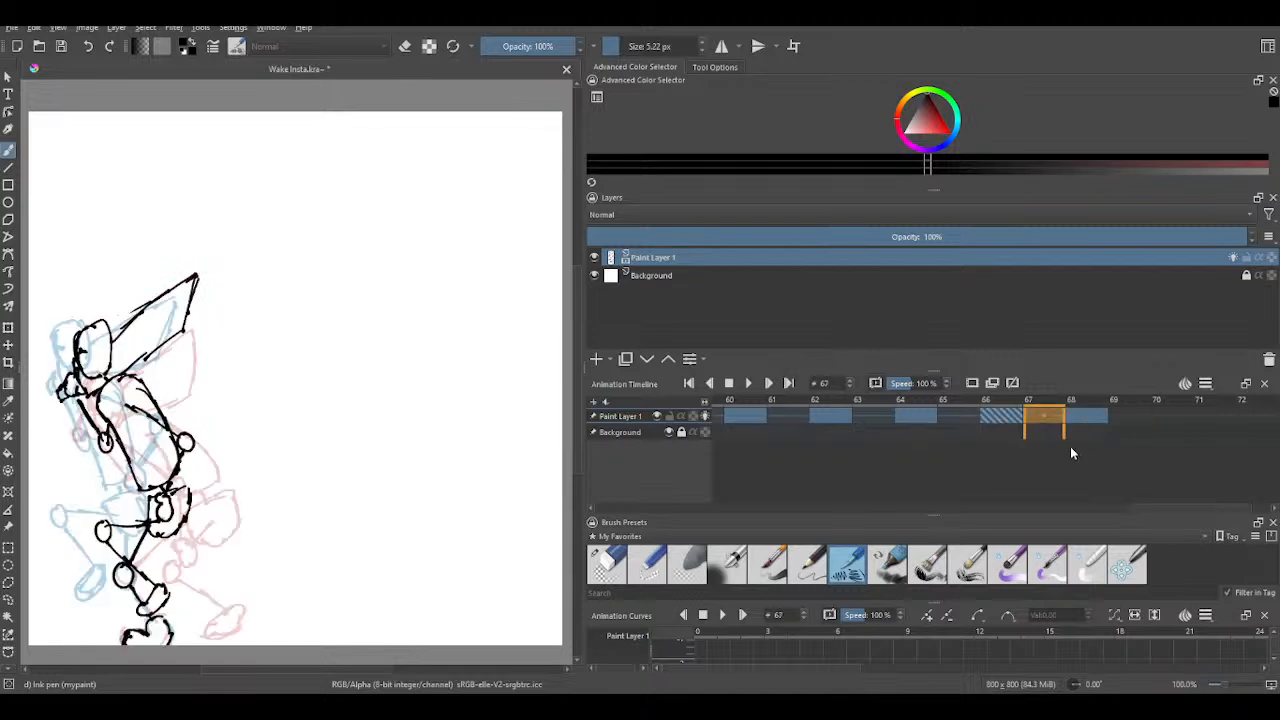
{"action": "key", "text": "Left"}
{"action": "key", "text": "Left"}
{"action": "key", "text": "Left"}
{"action": "key", "text": "Left"}
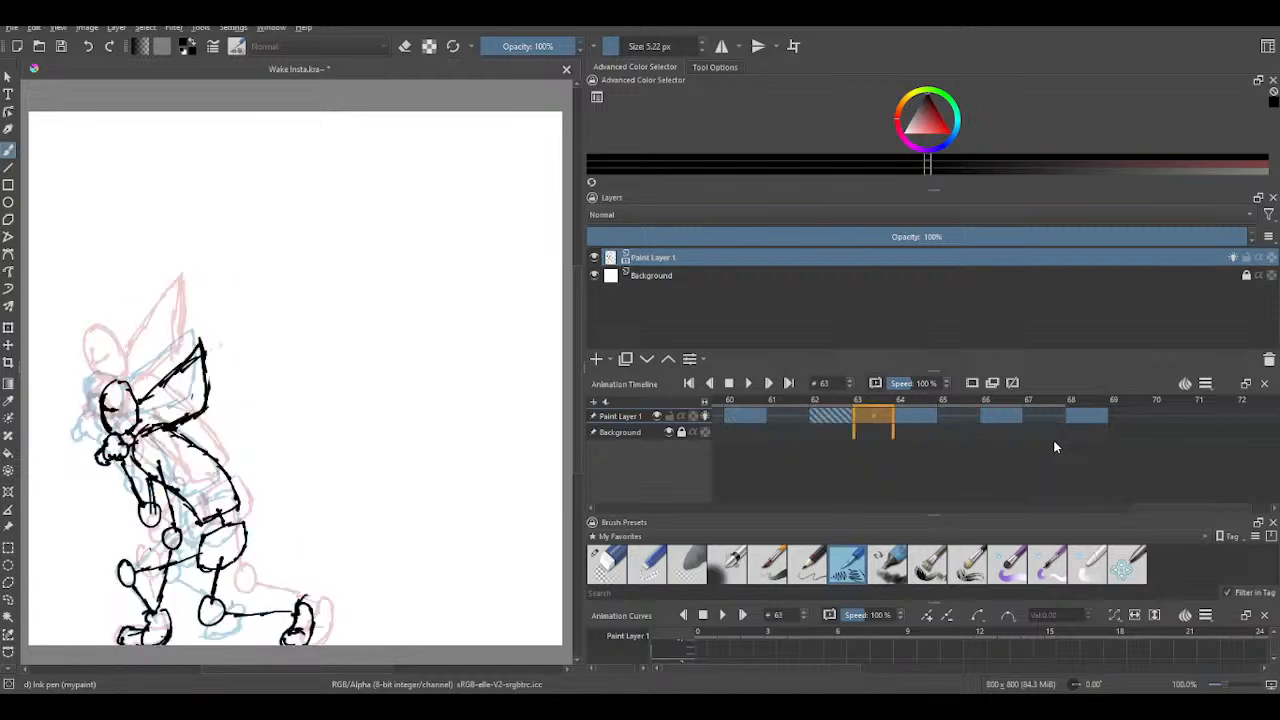
{"action": "key", "text": "Right"}
{"action": "key", "text": "Right"}
{"action": "key", "text": "Right"}
{"action": "key", "text": "Right"}
{"action": "key", "text": "Right"}
{"action": "key", "text": "Right"}
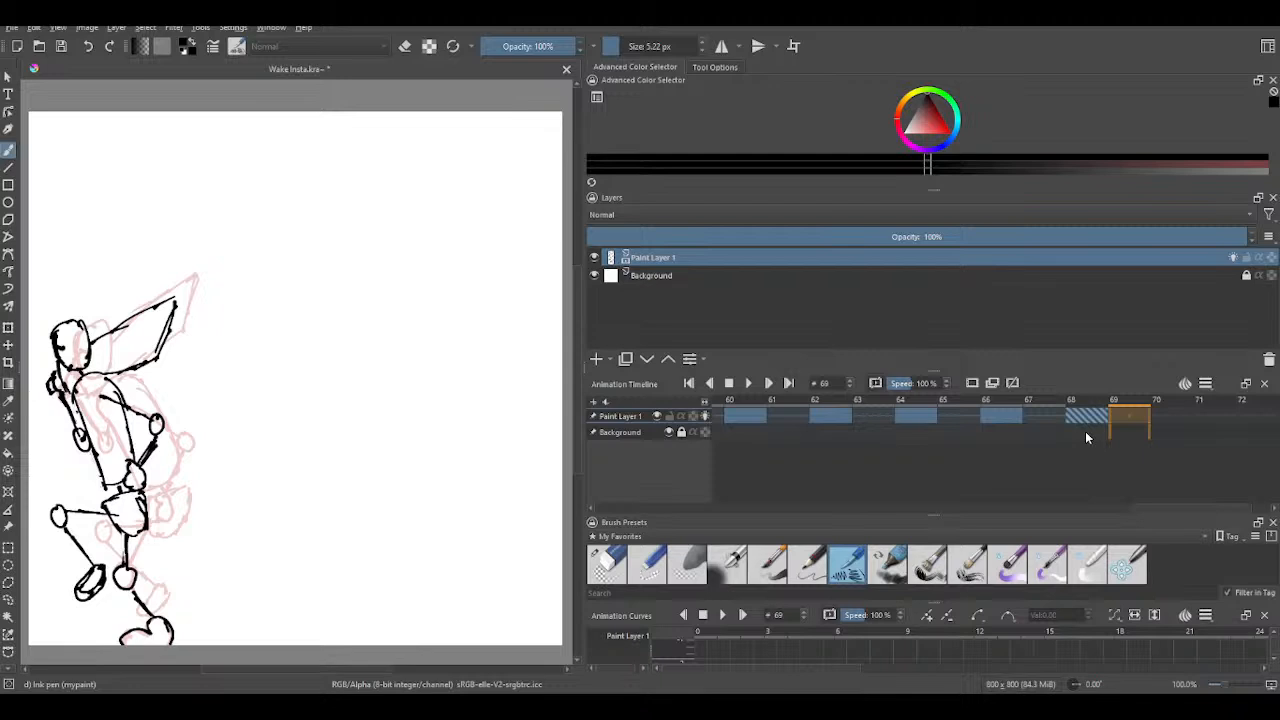
- Scrub repeatedly between frames 64 and 68 to review how the figure rises into the new pose
{"action": "scroll", "coordinate": [326, 419], "scroll_direction": "down", "scroll_amount": 1}
{"action": "scroll", "coordinate": [338, 495], "scroll_direction": "up", "scroll_amount": 2}
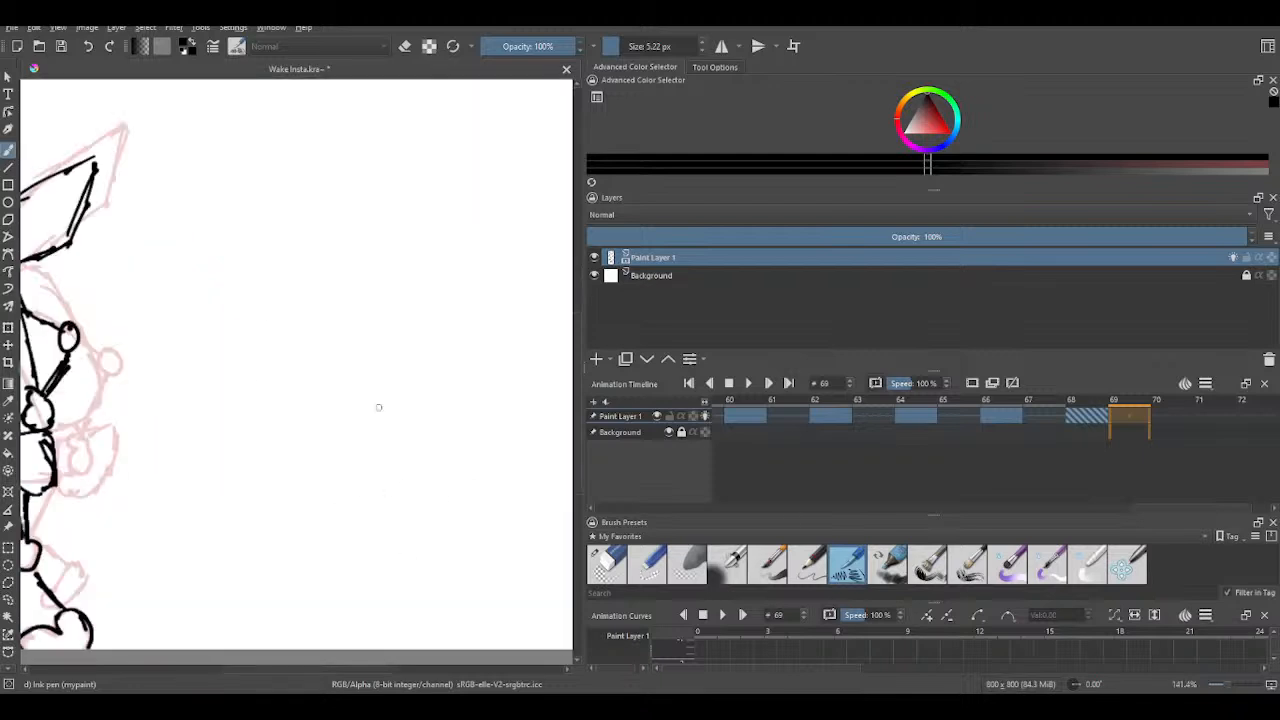
{"action": "scroll", "coordinate": [366, 402], "scroll_direction": "down", "scroll_amount": 2}
{"action": "scroll", "coordinate": [342, 369], "scroll_direction": "up", "scroll_amount": 1}
{"action": "left_click_drag", "start_coordinate": [414, 265], "coordinate": [397, 303]}
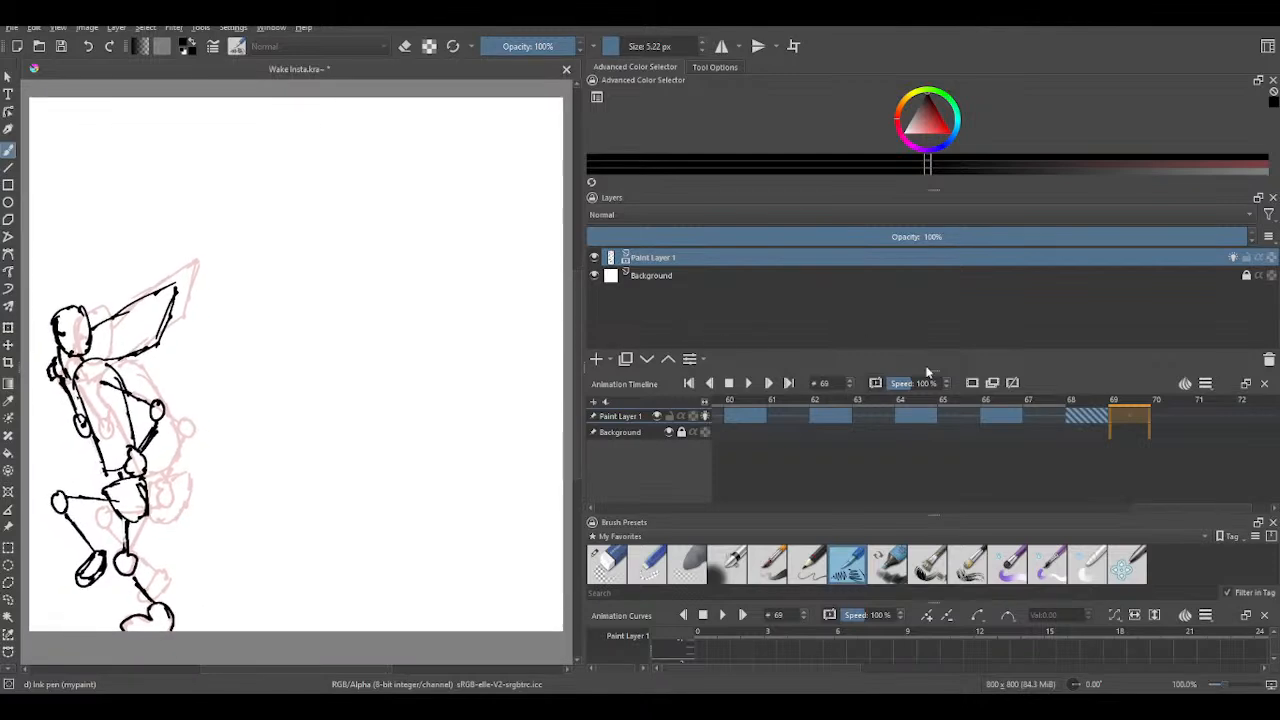
{"action": "scroll", "coordinate": [1037, 457], "scroll_direction": "down", "scroll_amount": 2}
{"action": "scroll", "coordinate": [1037, 456], "scroll_direction": "up", "scroll_amount": 4}
{"action": "scroll", "coordinate": [1034, 455], "scroll_direction": "down", "scroll_amount": 3}
{"action": "scroll", "coordinate": [995, 443], "scroll_direction": "down", "scroll_amount": 5}
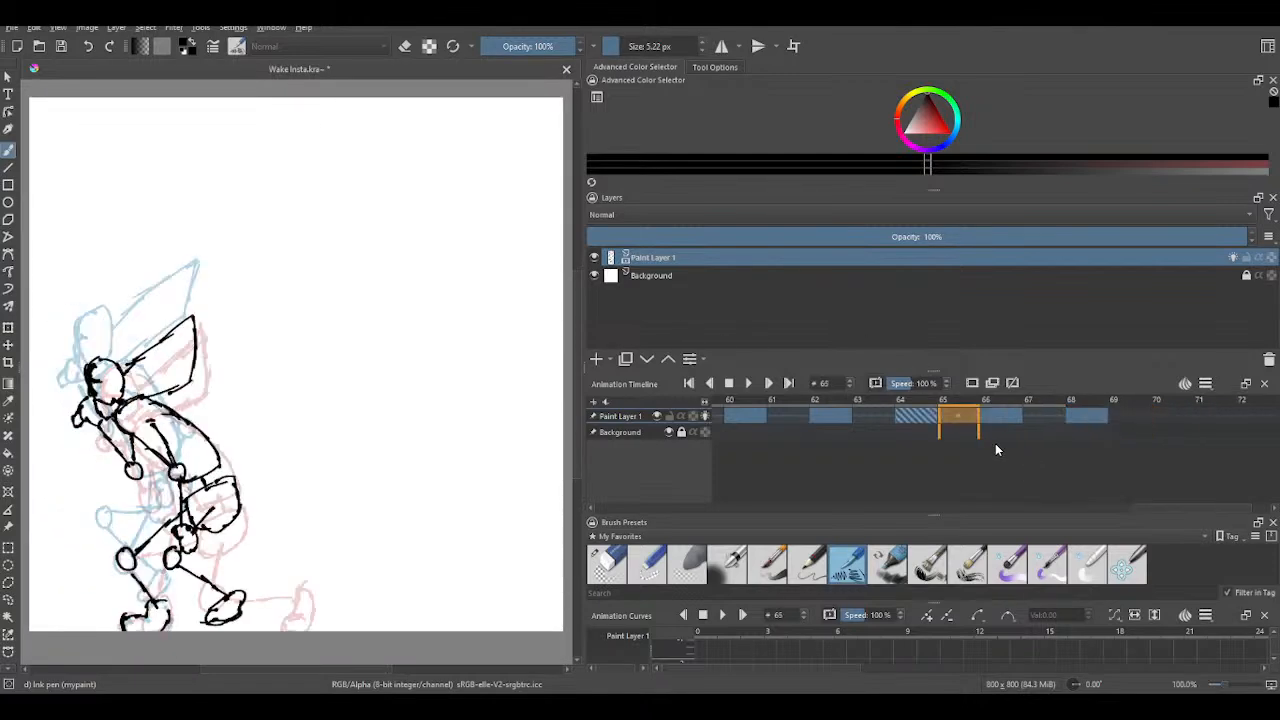
{"action": "scroll", "coordinate": [994, 443], "scroll_direction": "up", "scroll_amount": 6}
{"action": "scroll", "coordinate": [994, 444], "scroll_direction": "down", "scroll_amount": 6}
{"action": "scroll", "coordinate": [994, 444], "scroll_direction": "up", "scroll_amount": 5}
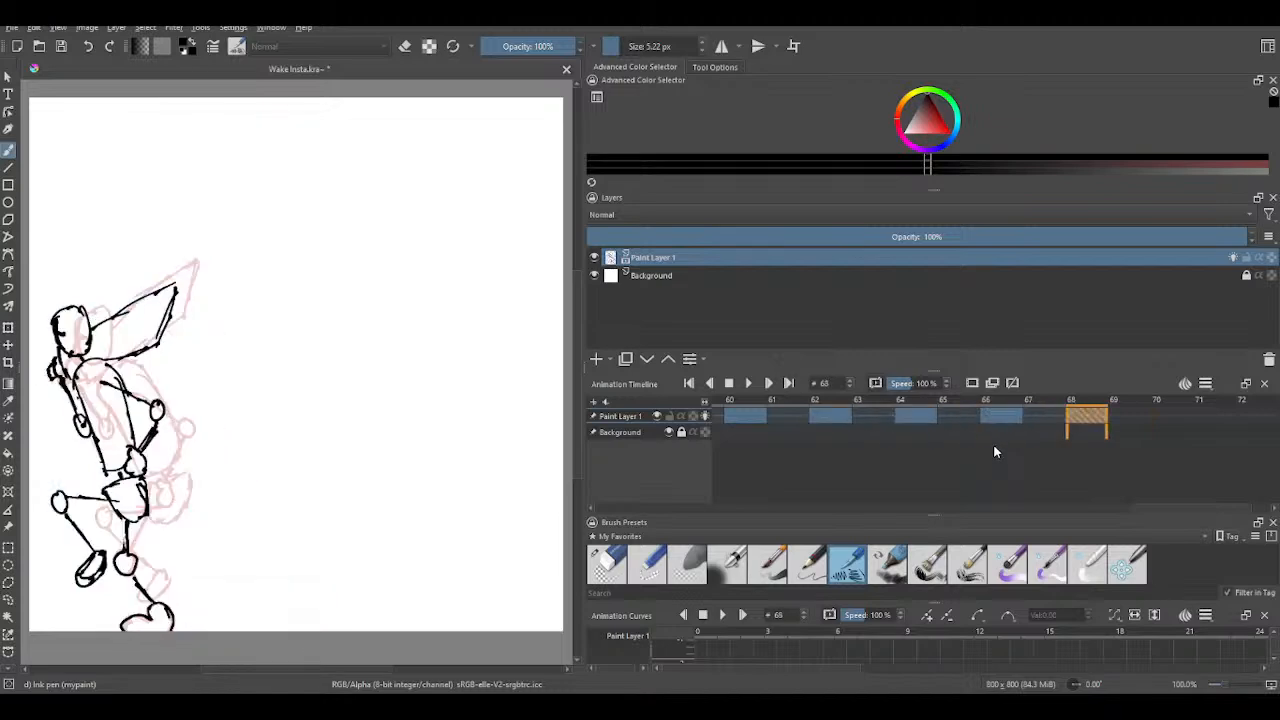
{"action": "scroll", "coordinate": [994, 444], "scroll_direction": "down", "scroll_amount": 5}
{"action": "scroll", "coordinate": [994, 444], "scroll_direction": "up", "scroll_amount": 5}
{"action": "scroll", "coordinate": [995, 450], "scroll_direction": "down", "scroll_amount": 6}
{"action": "scroll", "coordinate": [994, 452], "scroll_direction": "up", "scroll_amount": 6}
{"action": "scroll", "coordinate": [993, 457], "scroll_direction": "down", "scroll_amount": 3}
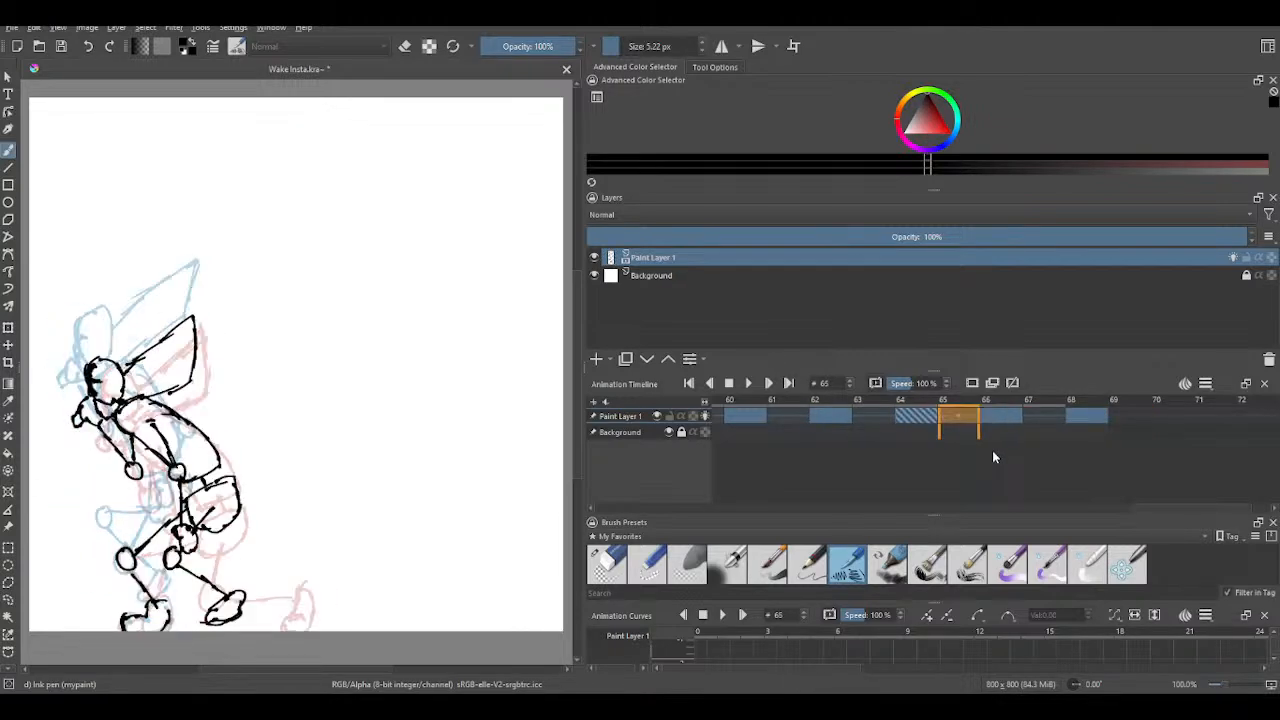
{"action": "scroll", "coordinate": [993, 457], "scroll_direction": "up", "scroll_amount": 3}
{"action": "scroll", "coordinate": [992, 457], "scroll_direction": "down", "scroll_amount": 4}
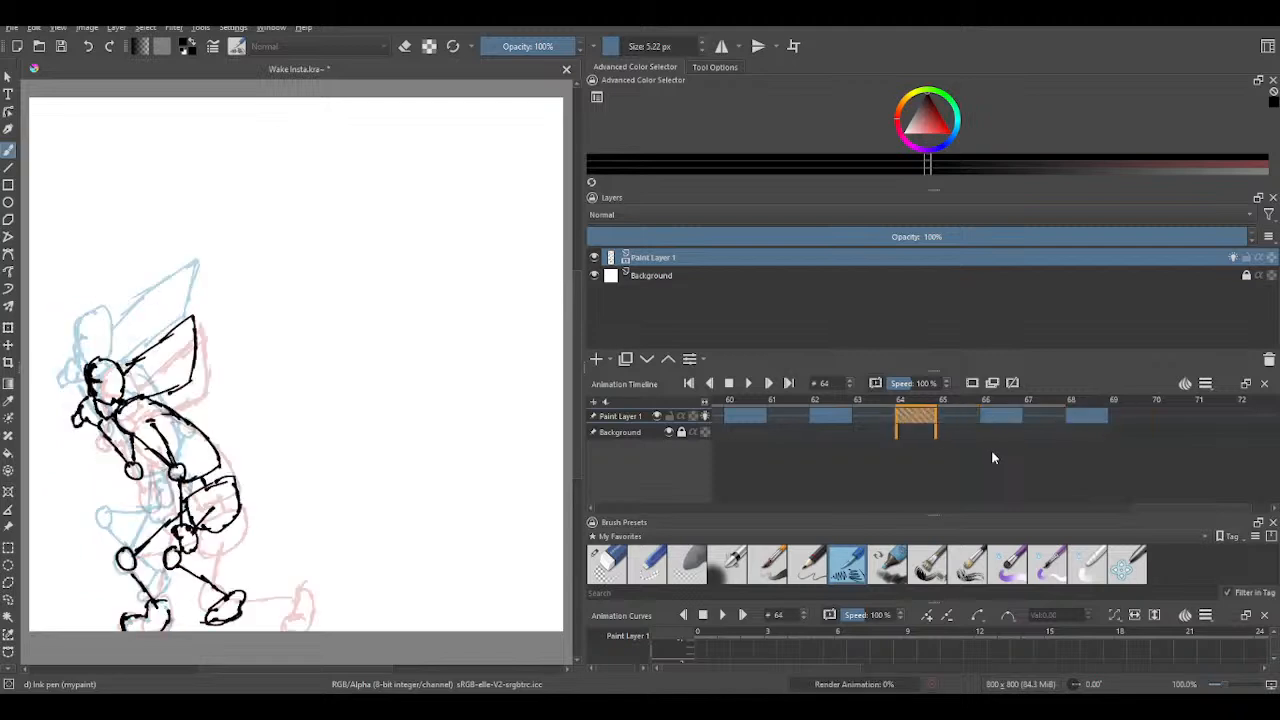
- Add a blank keyframe at frame 70 of Paint Layer 1, two frames after the last drawing
{"action": "scroll", "coordinate": [993, 455], "scroll_direction": "up", "scroll_amount": 4}
{"action": "scroll", "coordinate": [993, 455], "scroll_direction": "down", "scroll_amount": 1}
{"action": "scroll", "coordinate": [993, 455], "scroll_direction": "up", "scroll_amount": 1}
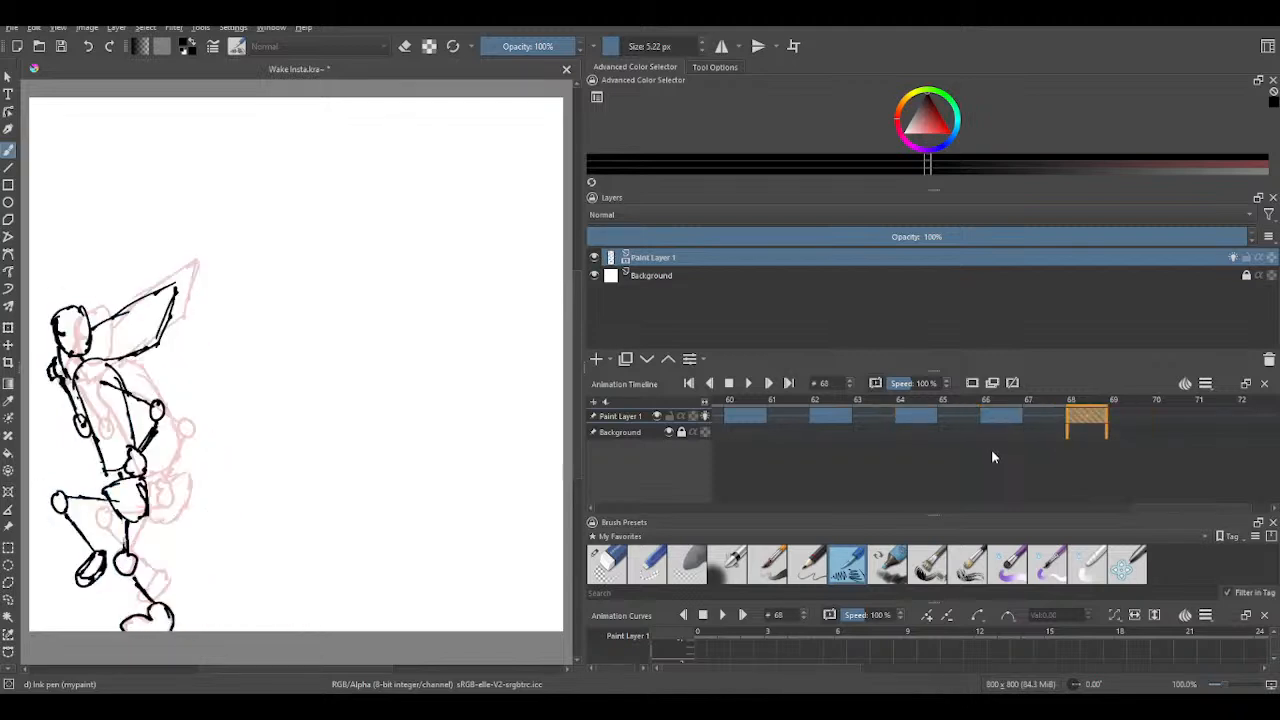
{"action": "scroll", "coordinate": [991, 457], "scroll_direction": "up", "scroll_amount": 2}
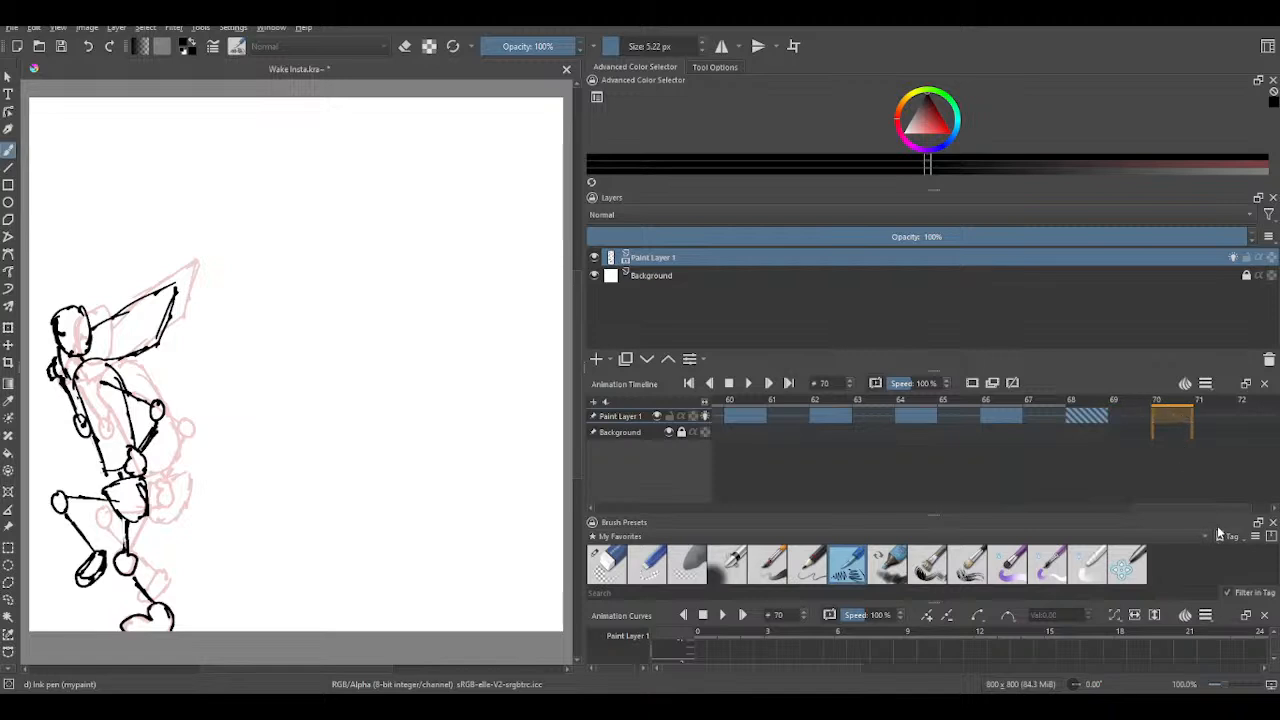
{"action": "key", "text": "Insert"}
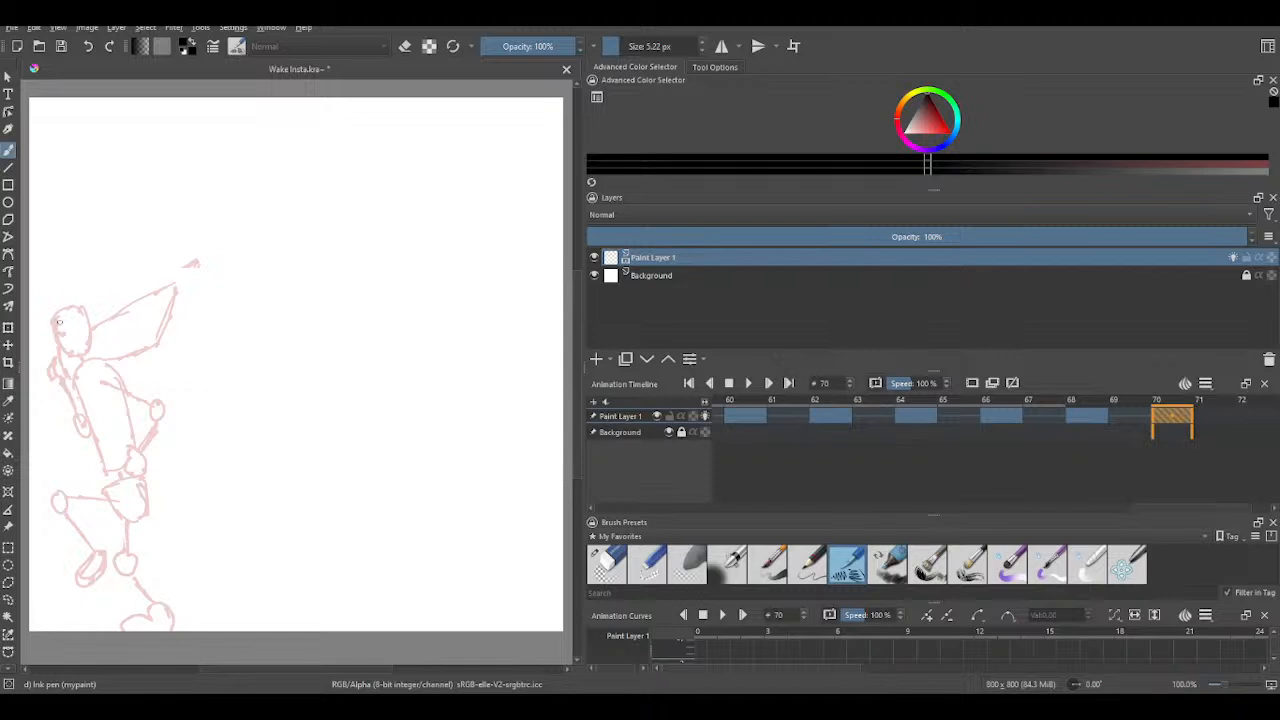
{"action": "mouse_move", "coordinate": [43, 326]}
{"action": "left_mouse_down"}
{"action": "mouse_move", "coordinate": [86, 328]}
{"action": "mouse_move", "coordinate": [68, 348]}
{"action": "mouse_move", "coordinate": [92, 341]}
{"action": "mouse_move", "coordinate": [62, 326]}
{"action": "mouse_move", "coordinate": [80, 366]}
{"action": "left_mouse_up"}
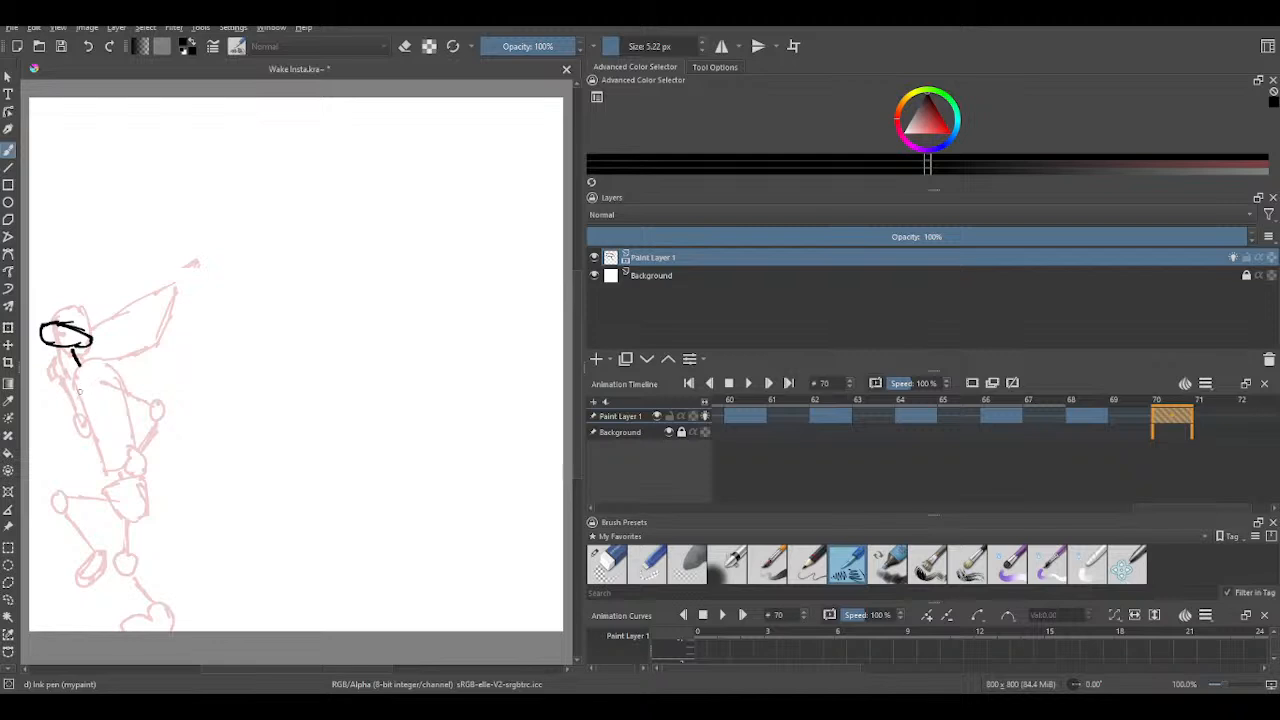
{"action": "left_click_drag", "start_coordinate": [76, 368], "coordinate": [108, 445]}
{"action": "left_click", "coordinate": [607, 570]}
{"action": "mouse_move", "coordinate": [75, 360]}
{"action": "left_mouse_down"}
{"action": "mouse_move", "coordinate": [62, 322]}
{"action": "mouse_move", "coordinate": [46, 350]}
{"action": "mouse_move", "coordinate": [42, 328]}
{"action": "mouse_move", "coordinate": [102, 442]}
{"action": "mouse_move", "coordinate": [77, 374]}
{"action": "mouse_move", "coordinate": [89, 412]}
{"action": "left_mouse_up"}
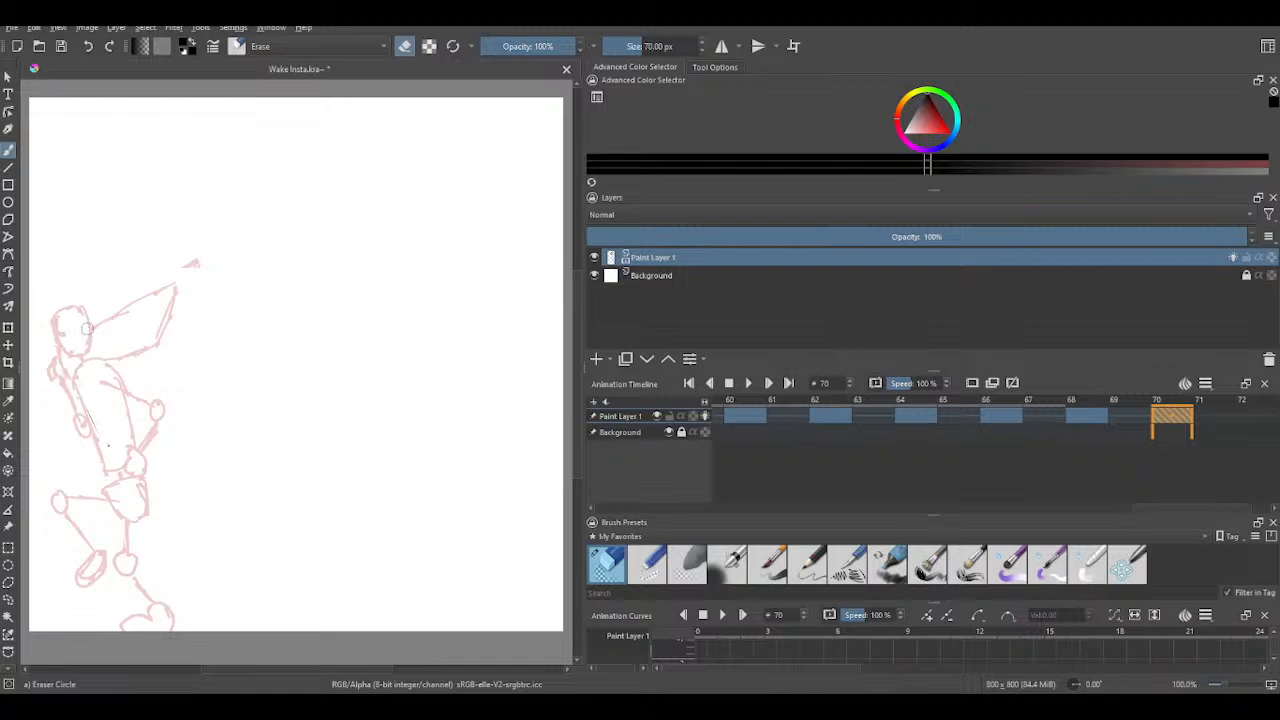
- Sketch the head partly cut off by the canvas edge and the narrow slanted torso with the Ink pen on frame 70
{"action": "left_click", "coordinate": [852, 568]}
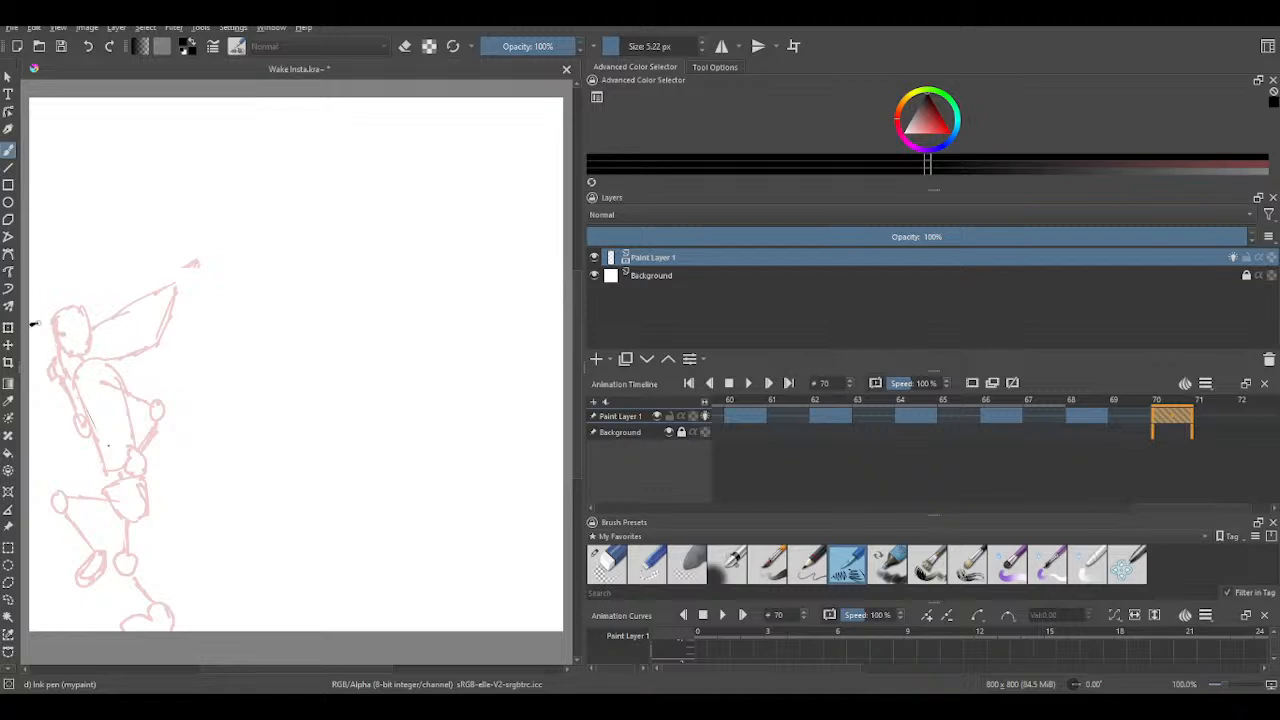
{"action": "mouse_move", "coordinate": [48, 325]}
{"action": "left_mouse_down"}
{"action": "mouse_move", "coordinate": [62, 346]}
{"action": "mouse_move", "coordinate": [55, 390]}
{"action": "mouse_move", "coordinate": [80, 438]}
{"action": "left_mouse_up"}
{"action": "left_click_drag", "start_coordinate": [37, 377], "coordinate": [68, 361]}
{"action": "left_click_drag", "start_coordinate": [46, 365], "coordinate": [74, 427]}
{"action": "mouse_move", "coordinate": [46, 382]}
{"action": "left_mouse_down"}
{"action": "mouse_move", "coordinate": [90, 454]}
{"action": "mouse_move", "coordinate": [97, 424]}
{"action": "mouse_move", "coordinate": [61, 363]}
{"action": "left_mouse_up"}
{"action": "left_click_drag", "start_coordinate": [62, 363], "coordinate": [103, 441]}
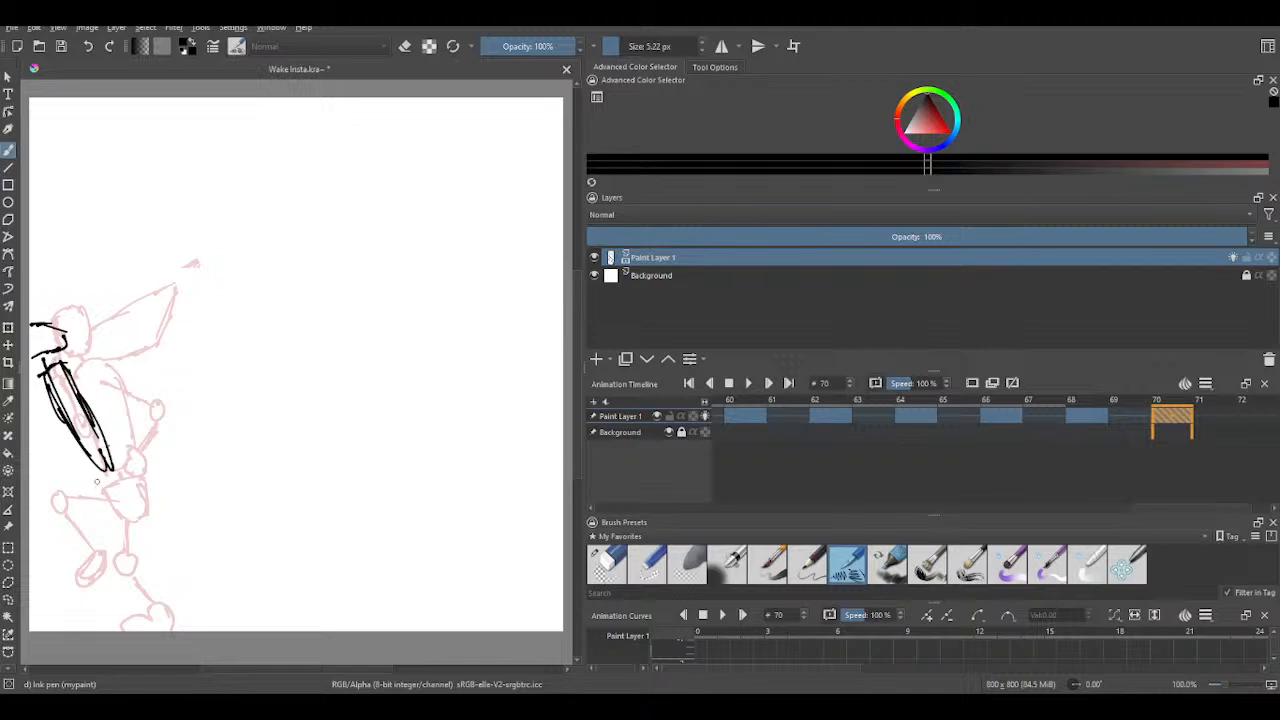
- Sketch the pelvis, the bent front leg with its foot, and the extended rear leg of the running figure
{"action": "mouse_move", "coordinate": [97, 479]}
{"action": "left_mouse_down"}
{"action": "mouse_move", "coordinate": [114, 510]}
{"action": "mouse_move", "coordinate": [90, 489]}
{"action": "mouse_move", "coordinate": [110, 512]}
{"action": "mouse_move", "coordinate": [53, 467]}
{"action": "mouse_move", "coordinate": [64, 542]}
{"action": "left_mouse_up"}
{"action": "left_click_drag", "start_coordinate": [50, 460], "coordinate": [56, 486]}
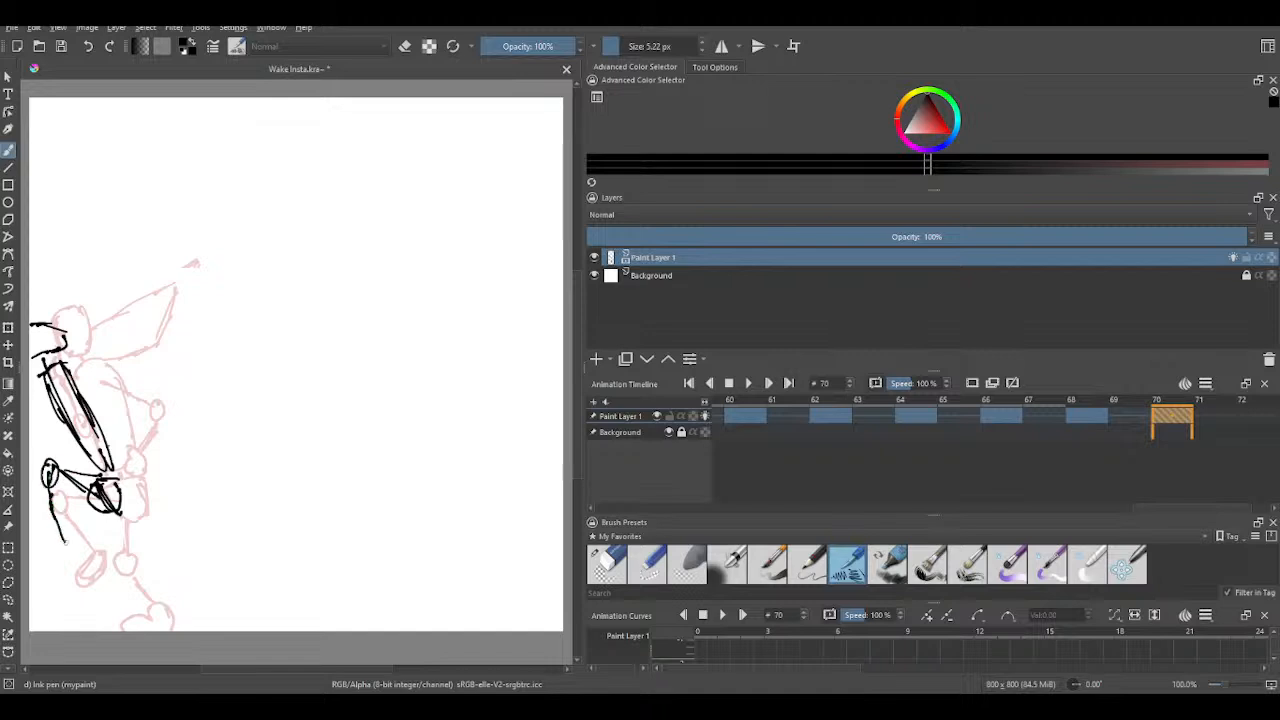
{"action": "mouse_move", "coordinate": [55, 540]}
{"action": "left_mouse_down"}
{"action": "mouse_move", "coordinate": [72, 556]}
{"action": "mouse_move", "coordinate": [58, 538]}
{"action": "mouse_move", "coordinate": [42, 572]}
{"action": "left_mouse_up"}
{"action": "left_click_drag", "start_coordinate": [46, 560], "coordinate": [64, 566]}
{"action": "mouse_move", "coordinate": [112, 510]}
{"action": "left_mouse_down"}
{"action": "mouse_move", "coordinate": [133, 554]}
{"action": "mouse_move", "coordinate": [199, 628]}
{"action": "left_mouse_up"}
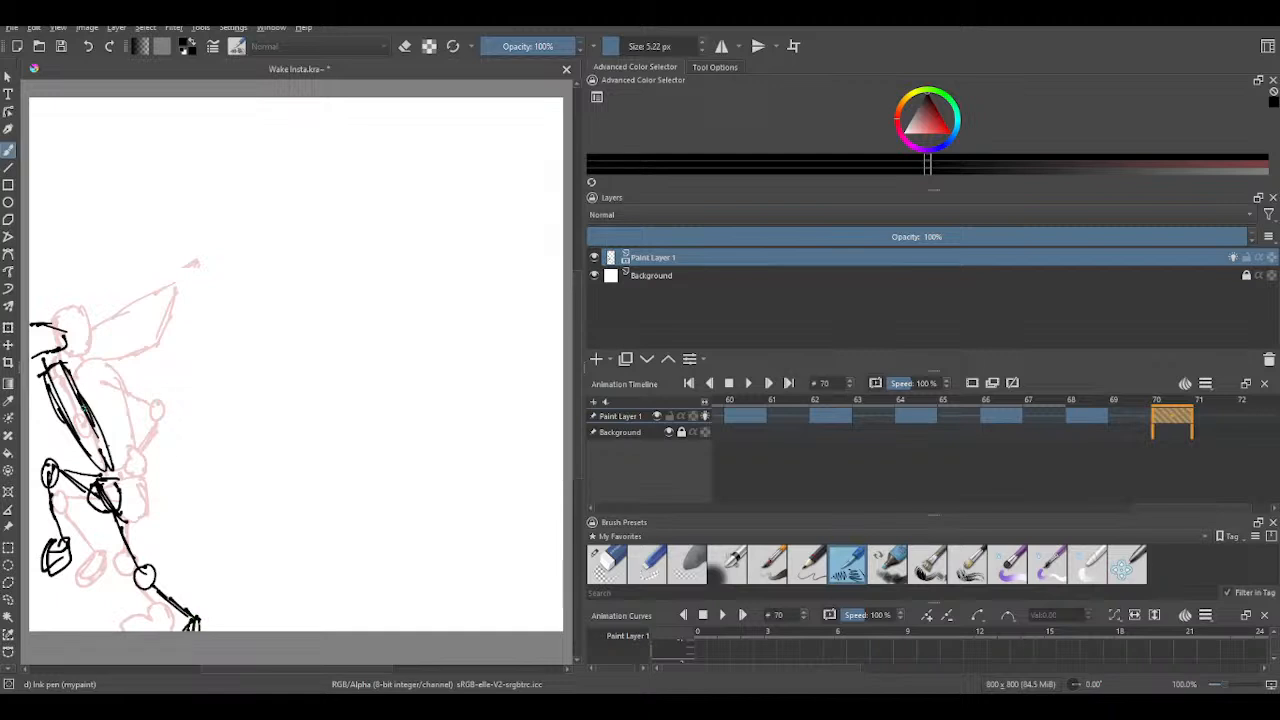
- Sketch both arms and the cape-like shape trailing behind the figure's shoulders on frame 70
{"action": "mouse_move", "coordinate": [74, 404]}
{"action": "left_mouse_down"}
{"action": "mouse_move", "coordinate": [124, 404]}
{"action": "mouse_move", "coordinate": [142, 480]}
{"action": "left_mouse_up"}
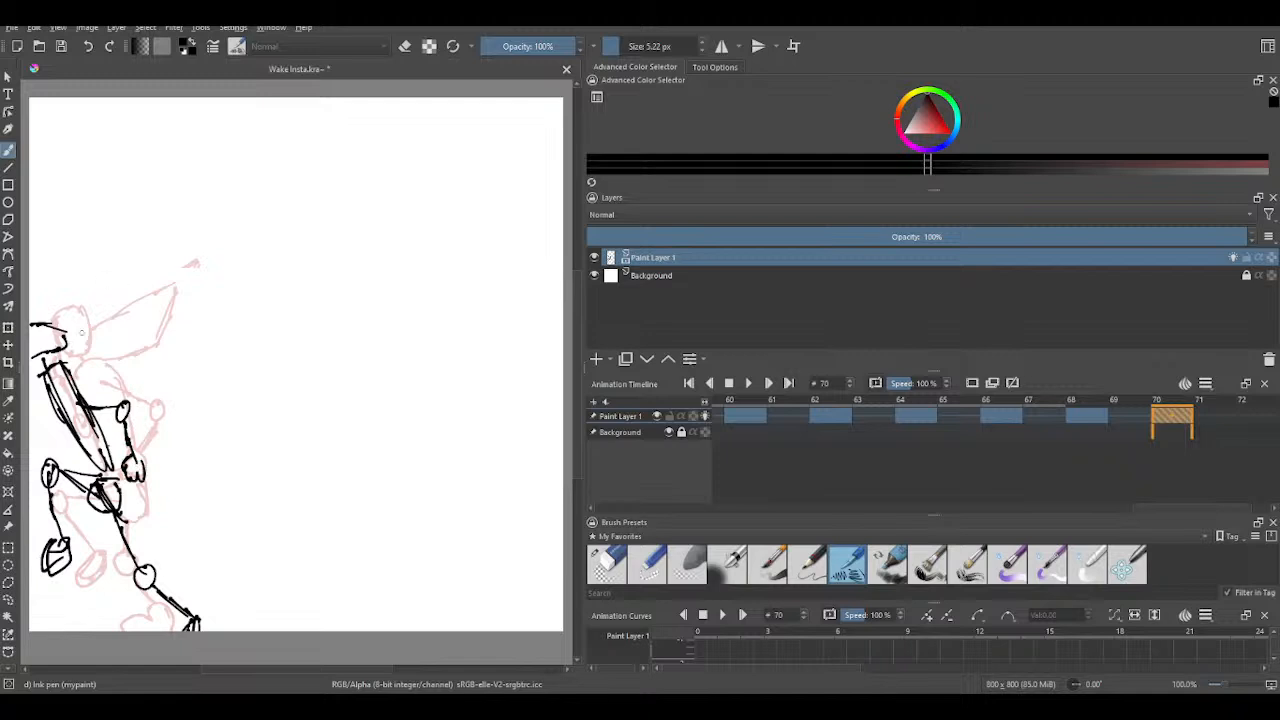
{"action": "mouse_move", "coordinate": [78, 334]}
{"action": "left_mouse_down"}
{"action": "mouse_move", "coordinate": [112, 328]}
{"action": "mouse_move", "coordinate": [146, 348]}
{"action": "mouse_move", "coordinate": [112, 376]}
{"action": "mouse_move", "coordinate": [70, 382]}
{"action": "left_mouse_up"}
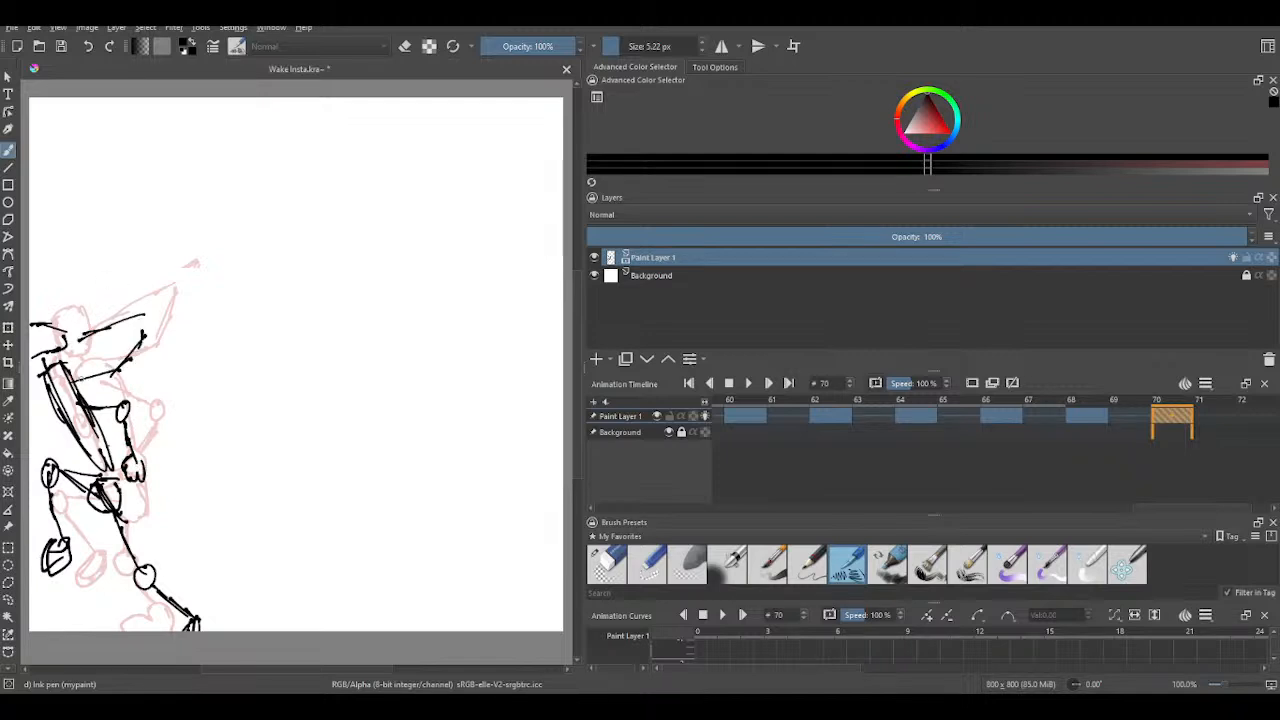
{"action": "mouse_move", "coordinate": [98, 336]}
{"action": "left_mouse_down"}
{"action": "mouse_move", "coordinate": [62, 350]}
{"action": "mouse_move", "coordinate": [108, 373]}
{"action": "left_mouse_up"}
{"action": "mouse_move", "coordinate": [42, 421]}
{"action": "left_mouse_down"}
{"action": "mouse_move", "coordinate": [47, 440]}
{"action": "mouse_move", "coordinate": [31, 399]}
{"action": "left_mouse_up"}
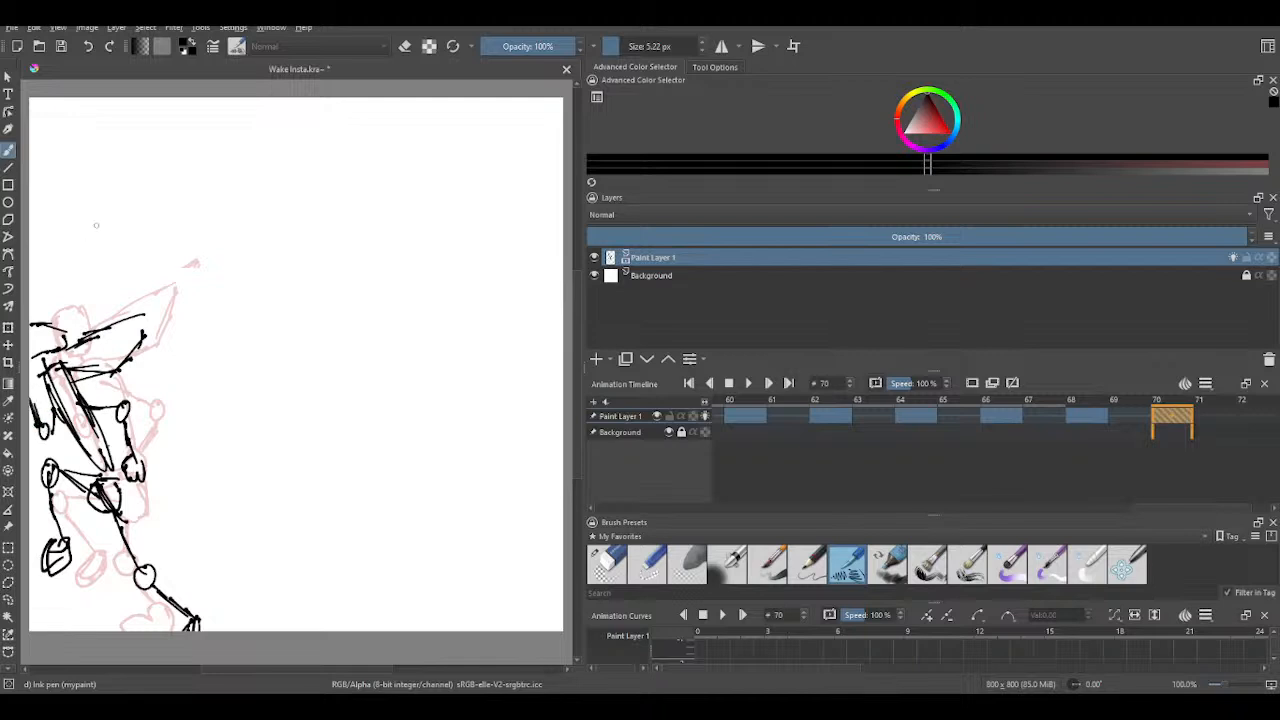
{"action": "scroll", "coordinate": [111, 221], "scroll_direction": "down", "scroll_amount": 1}
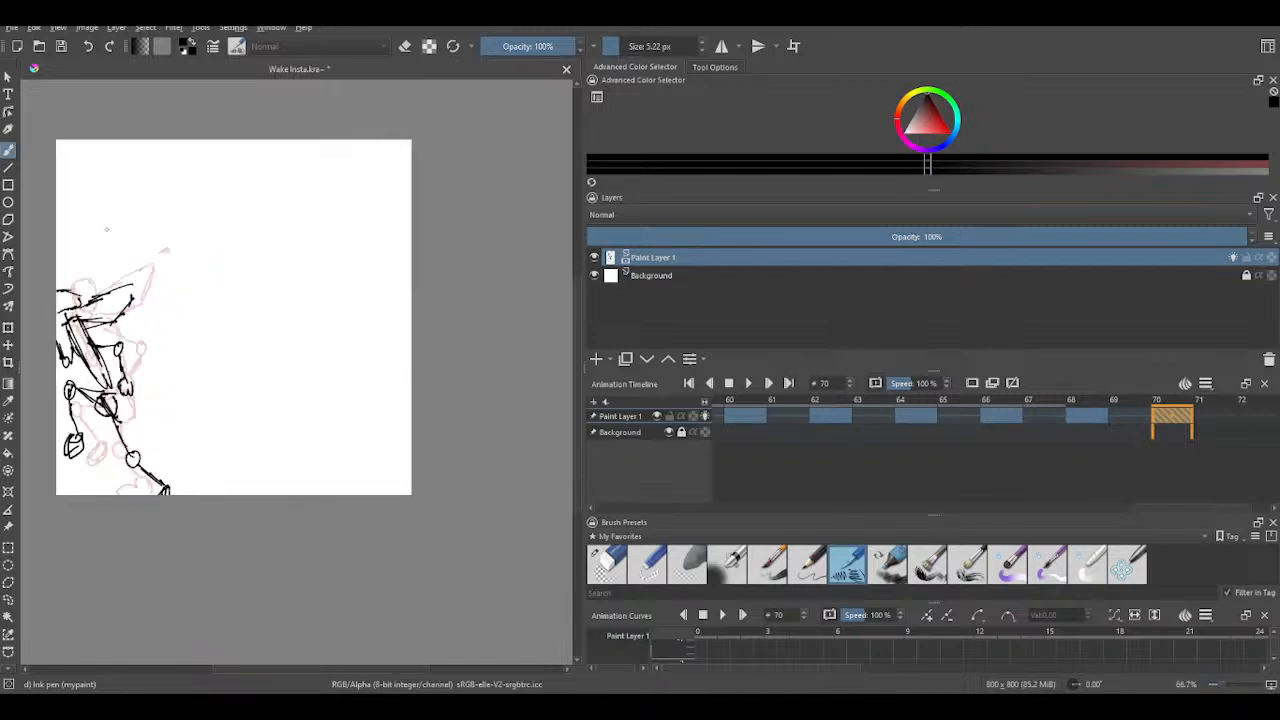
{"action": "scroll", "coordinate": [247, 312], "scroll_direction": "up", "scroll_amount": 1}
{"action": "left_click_drag", "start_coordinate": [267, 329], "coordinate": [334, 380]}
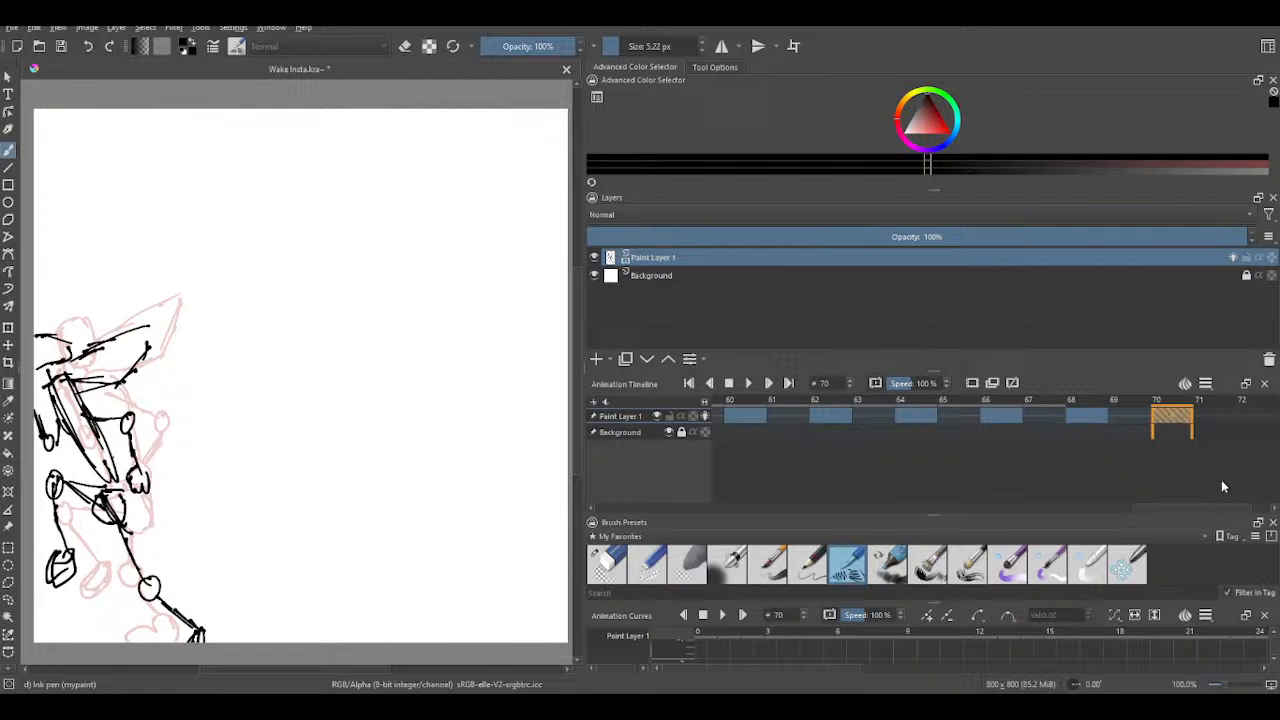
- Duplicate the frame 70 drawing as a new keyframe at frame 72
{"action": "scroll", "coordinate": [1190, 421], "scroll_direction": "up", "scroll_amount": 3}
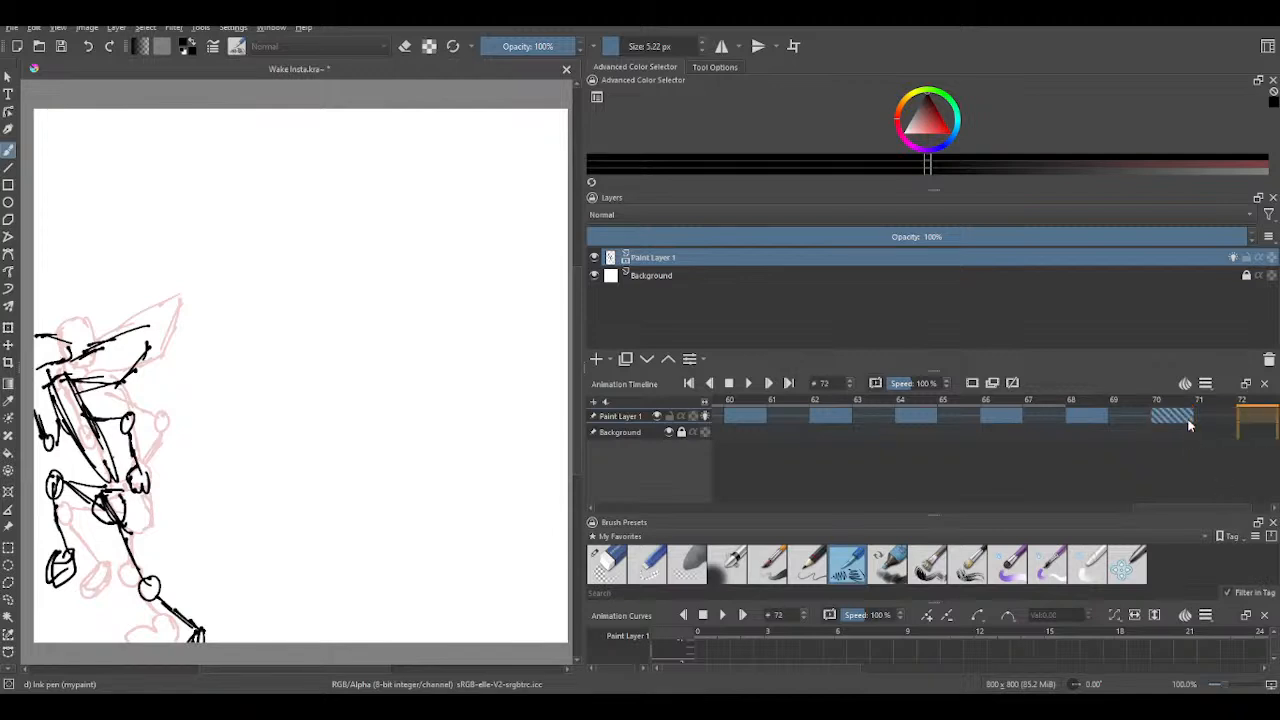
{"action": "scroll", "coordinate": [1189, 424], "scroll_direction": "down", "scroll_amount": 1}
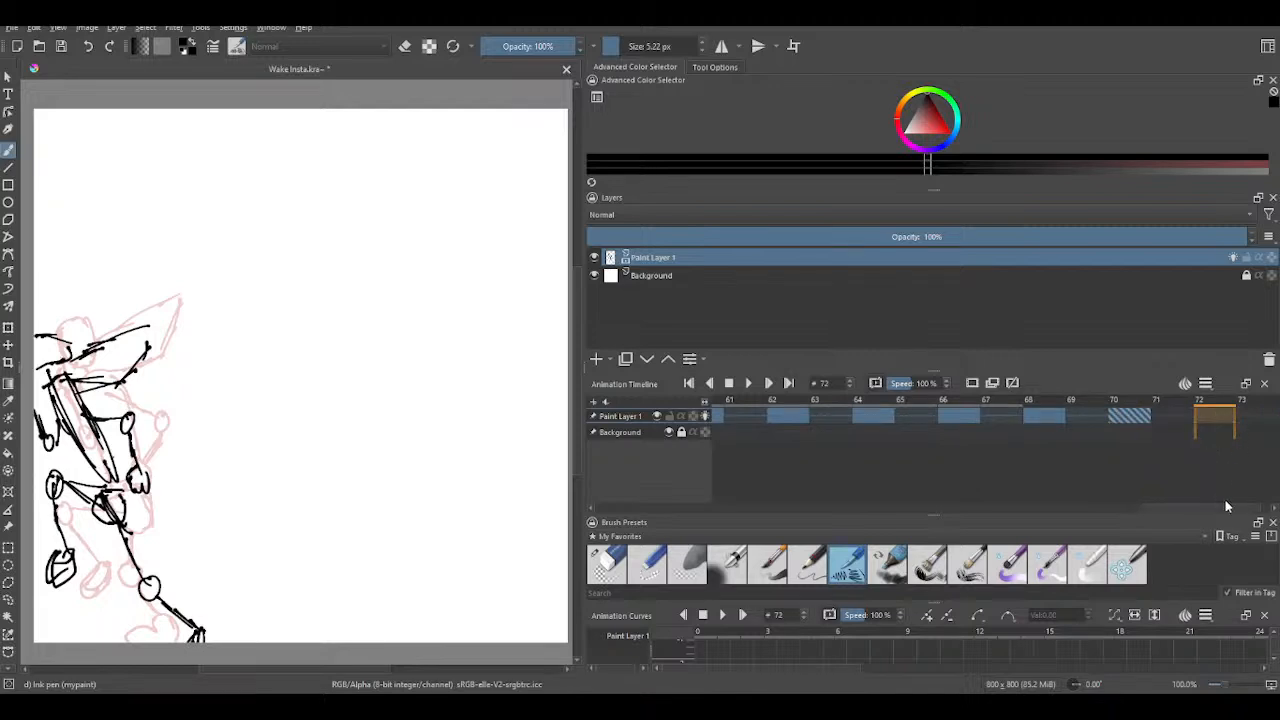
{"action": "left_click", "coordinate": [1216, 461]}
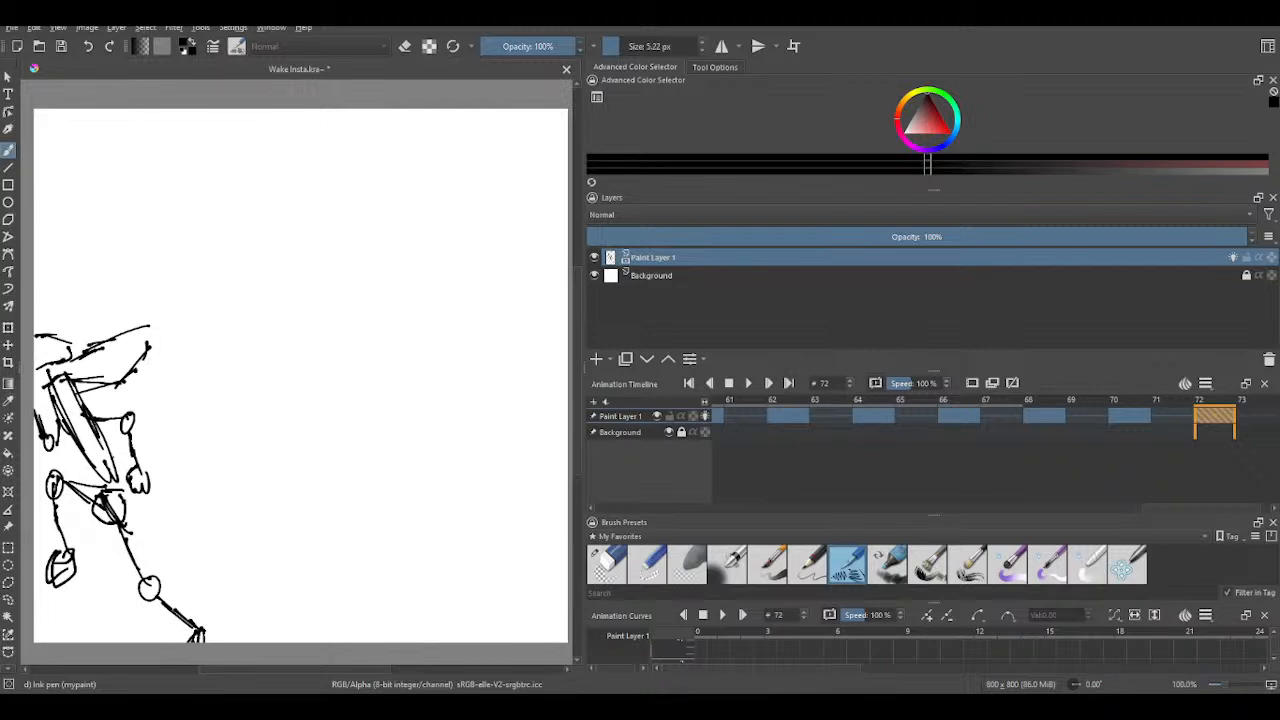
- Try to select and shift the figure on frame 72 with the shape editing and shape selection tools
{"action": "left_click", "coordinate": [8, 111]}
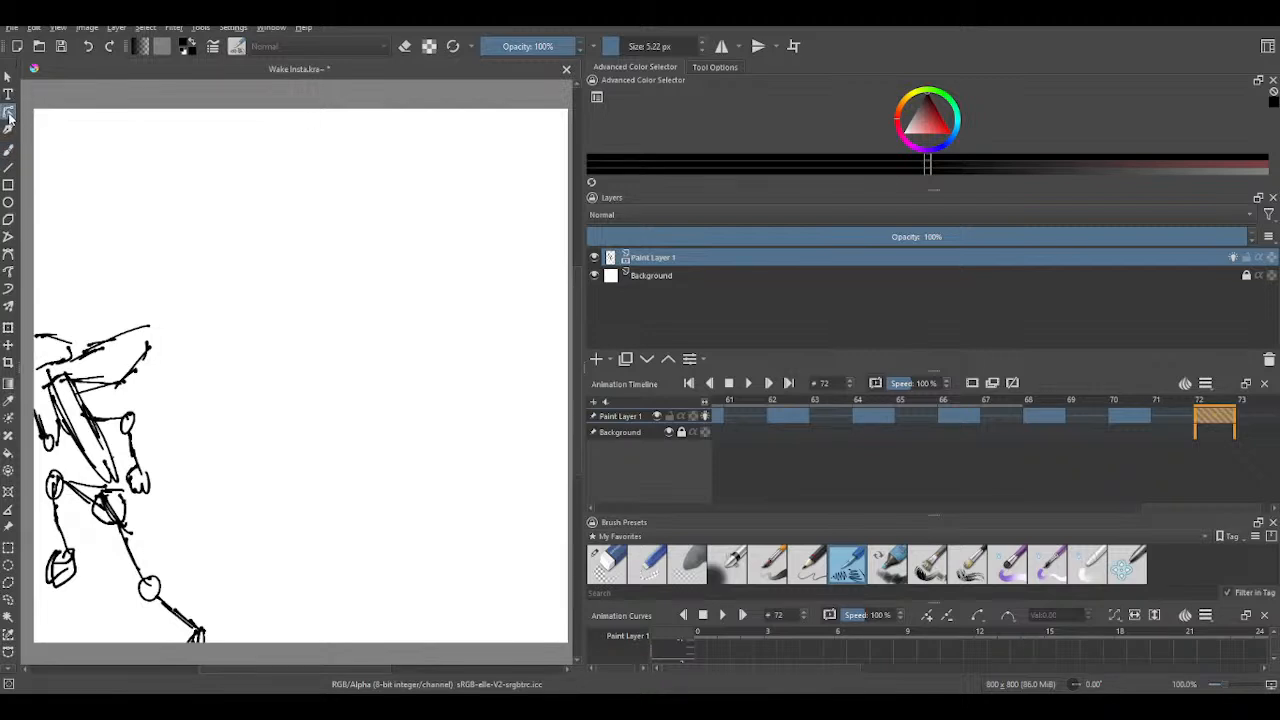
{"action": "mouse_move", "coordinate": [38, 272]}
{"action": "left_mouse_down"}
{"action": "mouse_move", "coordinate": [206, 401]}
{"action": "mouse_move", "coordinate": [216, 630]}
{"action": "mouse_move", "coordinate": [230, 650]}
{"action": "left_mouse_up"}
{"action": "mouse_move", "coordinate": [60, 285]}
{"action": "left_mouse_down"}
{"action": "mouse_move", "coordinate": [53, 342]}
{"action": "mouse_move", "coordinate": [79, 568]}
{"action": "mouse_move", "coordinate": [28, 352]}
{"action": "mouse_move", "coordinate": [137, 660]}
{"action": "mouse_move", "coordinate": [200, 471]}
{"action": "mouse_move", "coordinate": [40, 405]}
{"action": "mouse_move", "coordinate": [26, 420]}
{"action": "mouse_move", "coordinate": [73, 302]}
{"action": "mouse_move", "coordinate": [133, 395]}
{"action": "left_mouse_up"}
{"action": "left_click_drag", "start_coordinate": [255, 311], "coordinate": [24, 450]}
{"action": "left_click_drag", "start_coordinate": [250, 243], "coordinate": [10, 436]}
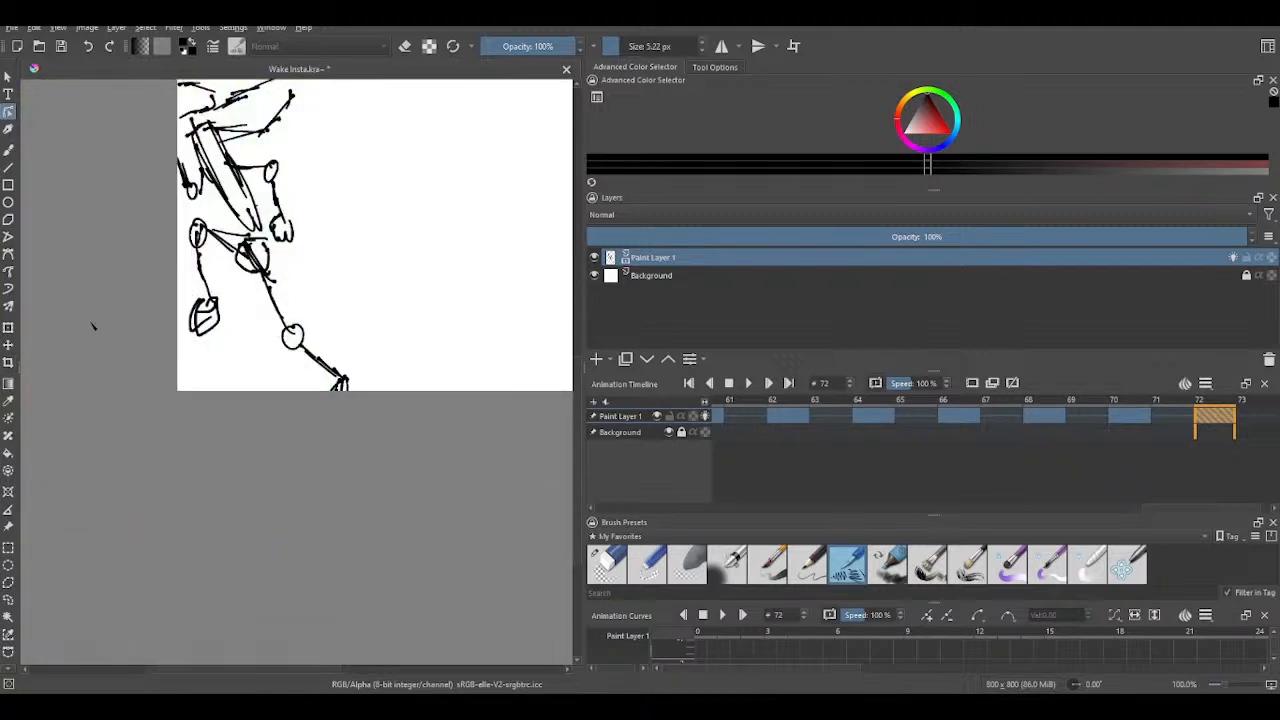
{"action": "left_click", "coordinate": [8, 95]}
{"action": "left_click", "coordinate": [7, 76]}
{"action": "mouse_move", "coordinate": [390, 194]}
{"action": "left_mouse_down"}
{"action": "mouse_move", "coordinate": [337, 363]}
{"action": "mouse_move", "coordinate": [227, 440]}
{"action": "mouse_move", "coordinate": [240, 431]}
{"action": "left_mouse_up"}
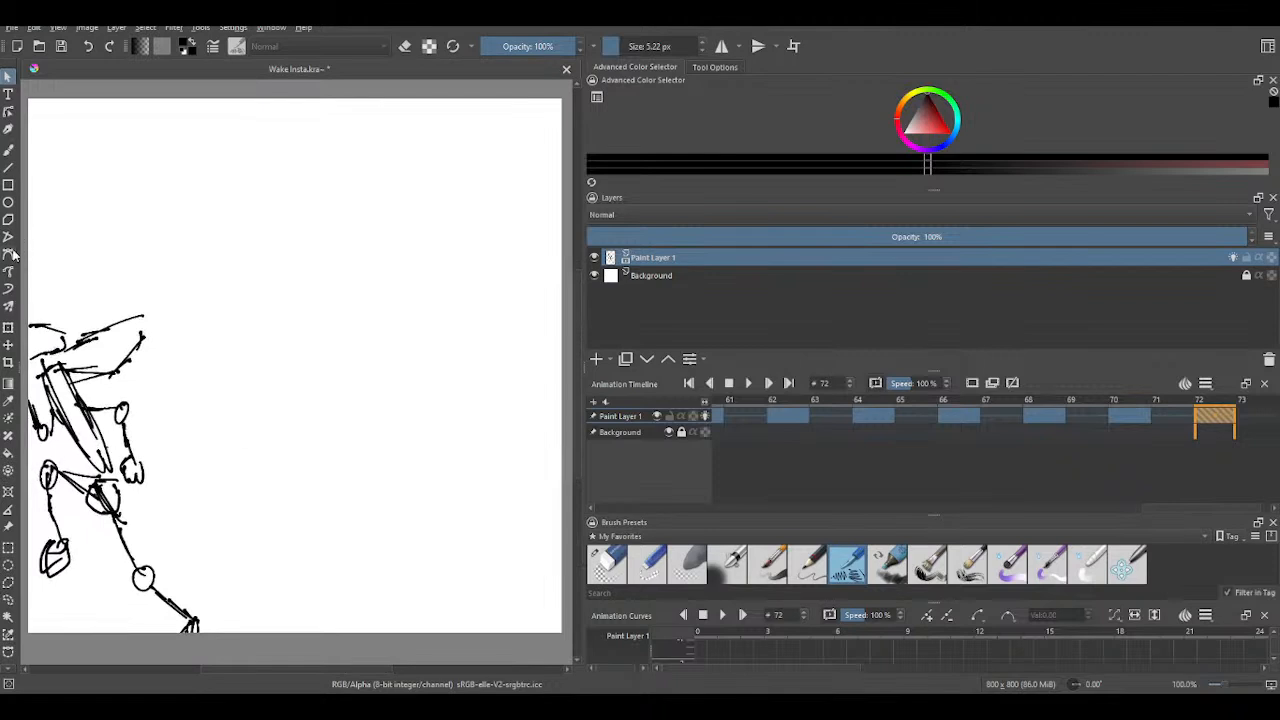
- Try to frame the figure with a crop area, and undo the duplicated keyframe at frame 72
{"action": "left_click", "coordinate": [8, 362]}
{"action": "left_click_drag", "start_coordinate": [197, 244], "coordinate": [64, 640]}
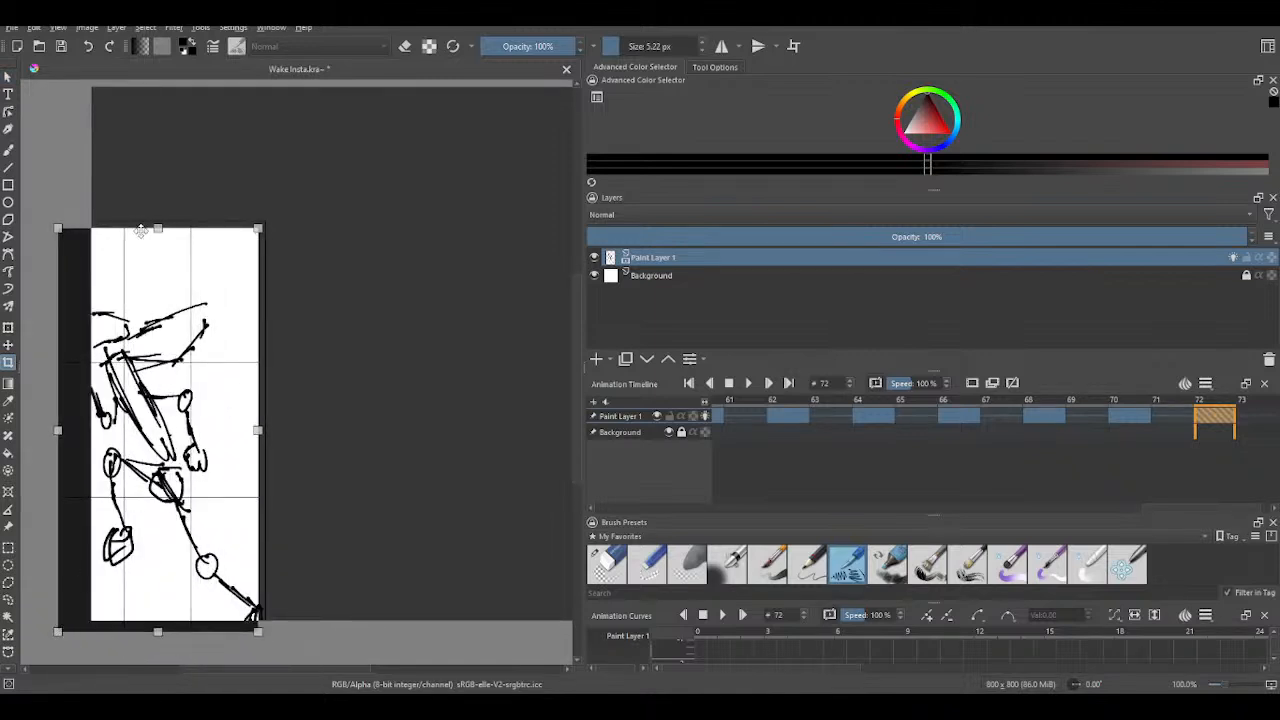
{"action": "left_click_drag", "start_coordinate": [228, 370], "coordinate": [205, 322]}
{"action": "left_click_drag", "start_coordinate": [233, 375], "coordinate": [427, 375]}
{"action": "left_click_drag", "start_coordinate": [212, 332], "coordinate": [143, 354]}
{"action": "left_click", "coordinate": [88, 46]}
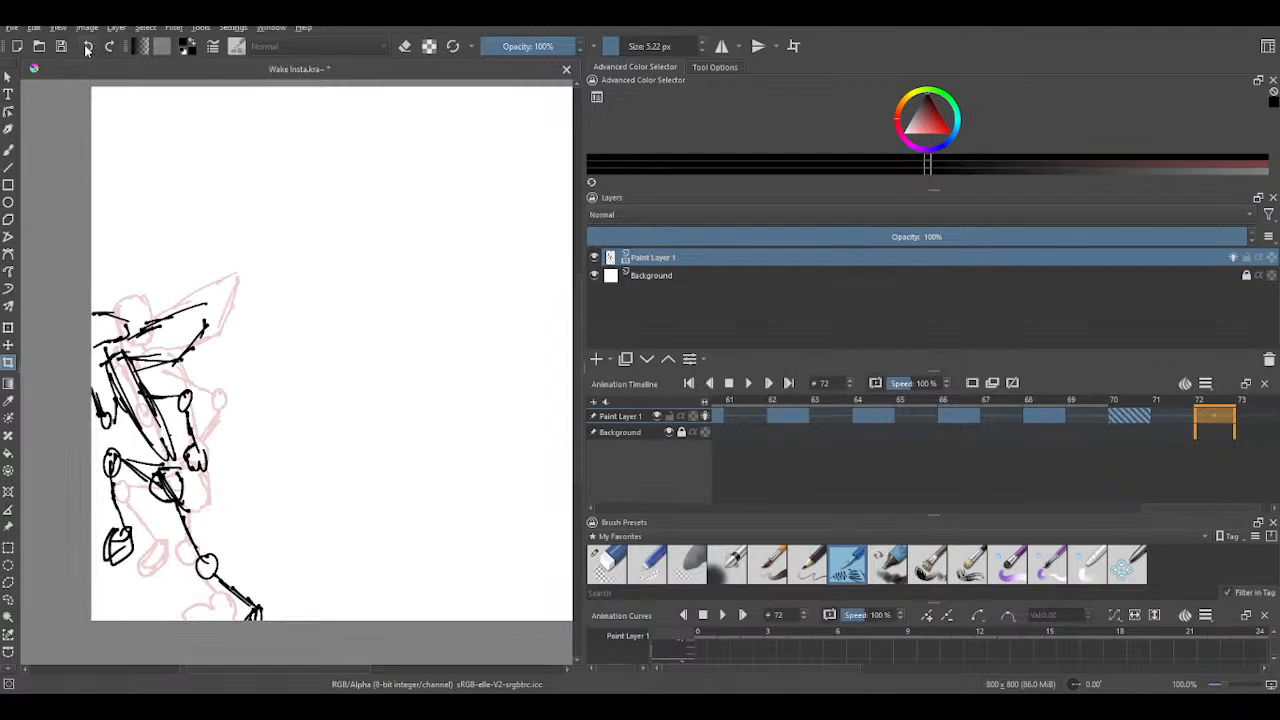
- Move the frame 70 figure up and left so it sits further off the canvas, and return to the brush
{"action": "left_click", "coordinate": [8, 345]}
{"action": "mouse_move", "coordinate": [140, 229]}
{"action": "left_mouse_down"}
{"action": "mouse_move", "coordinate": [171, 337]}
{"action": "mouse_move", "coordinate": [187, 228]}
{"action": "mouse_move", "coordinate": [109, 189]}
{"action": "mouse_move", "coordinate": [94, 194]}
{"action": "mouse_move", "coordinate": [97, 211]}
{"action": "mouse_move", "coordinate": [87, 195]}
{"action": "left_mouse_up"}
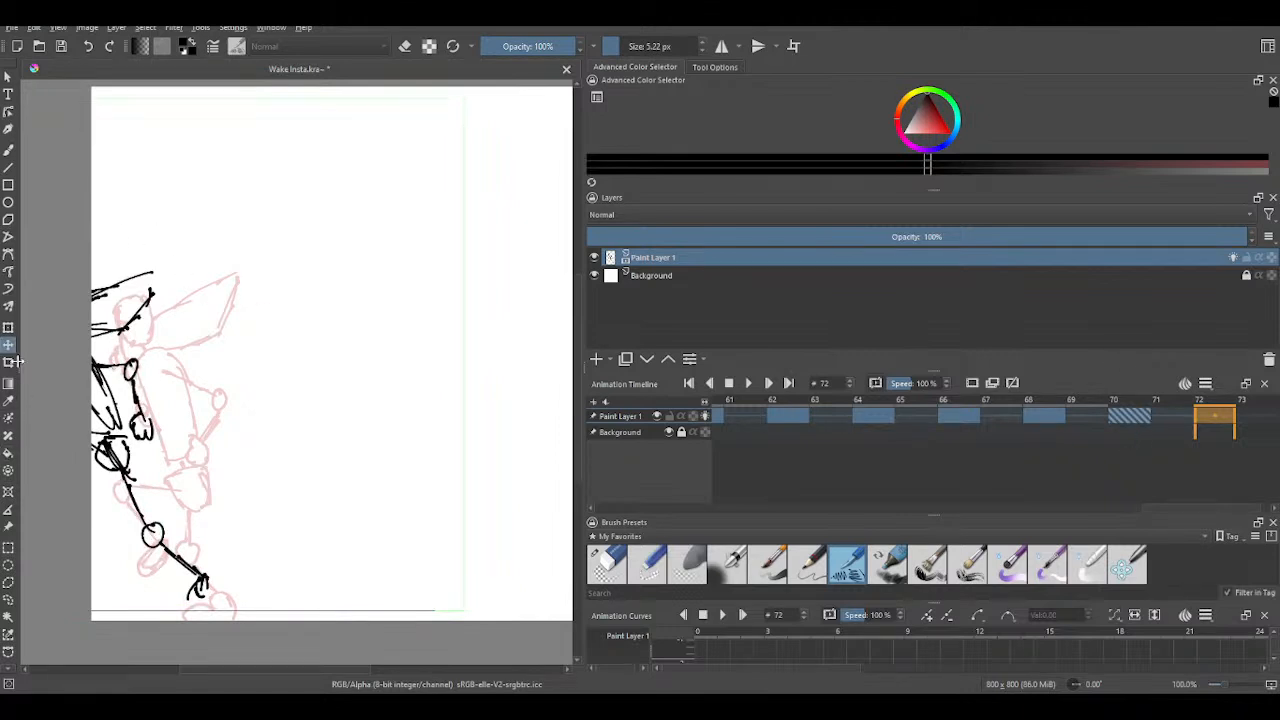
{"action": "left_click", "coordinate": [8, 93]}
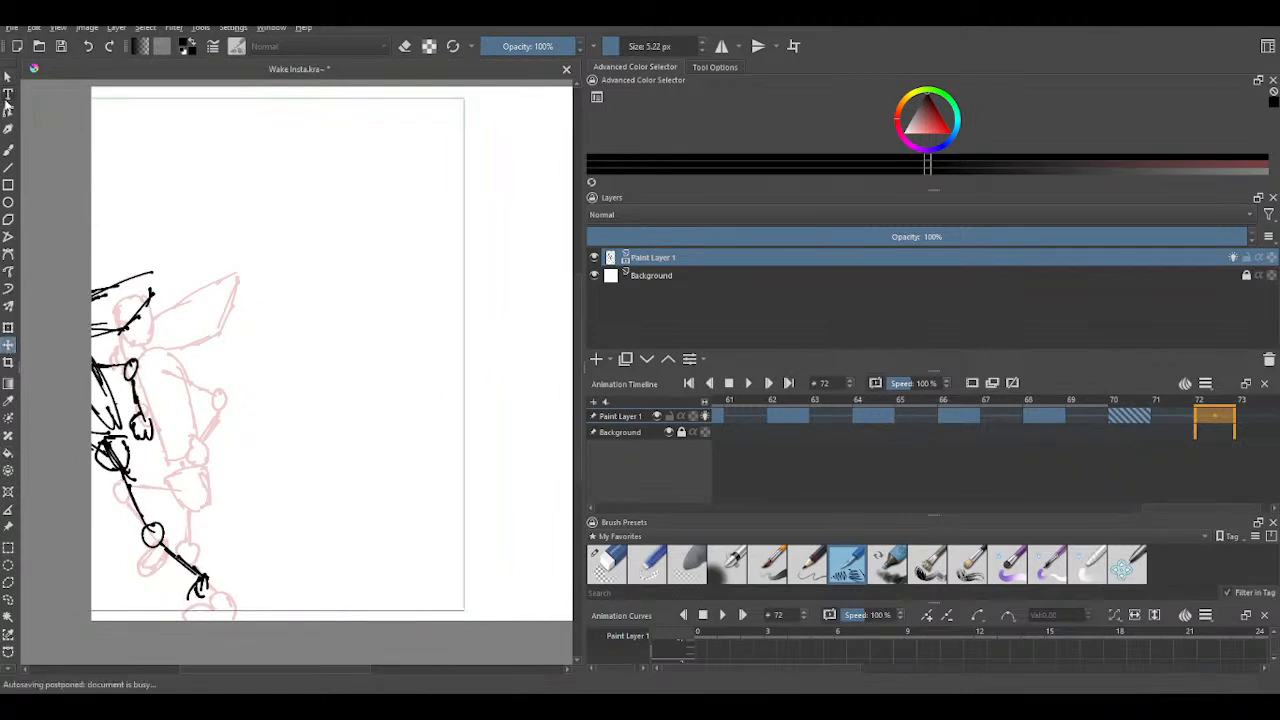
{"action": "left_click", "coordinate": [8, 129]}
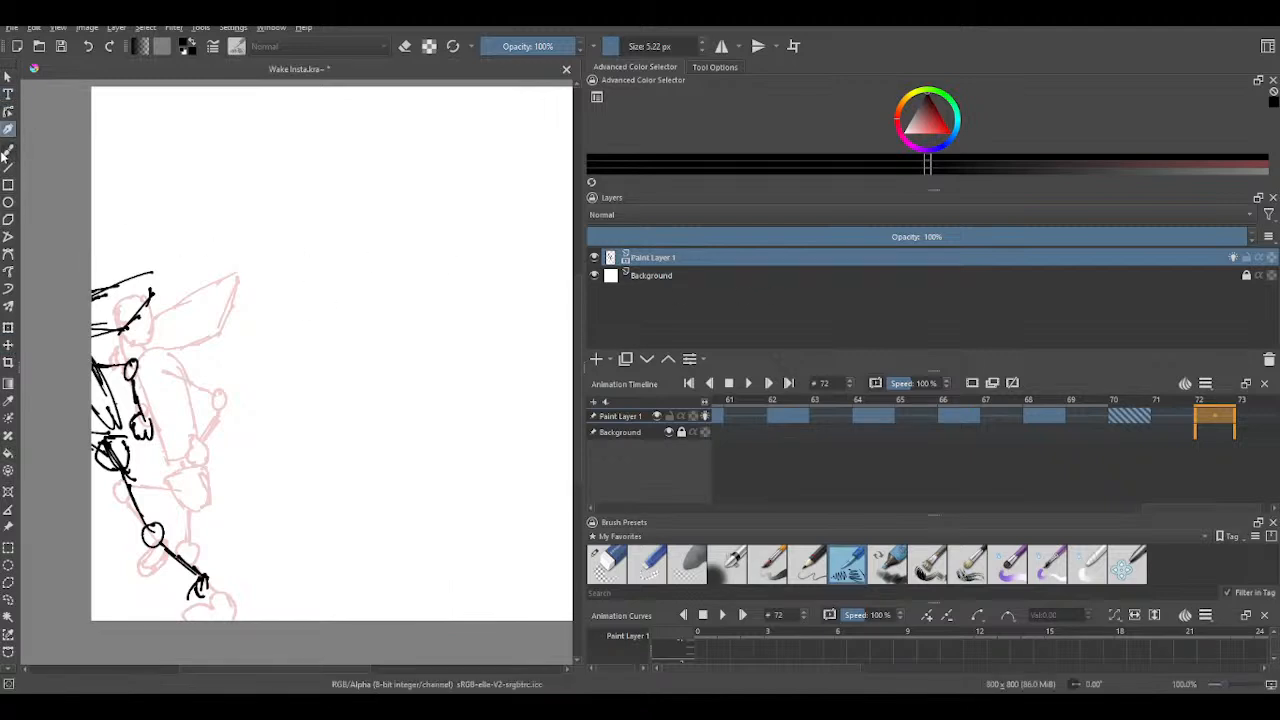
{"action": "left_click", "coordinate": [8, 150]}
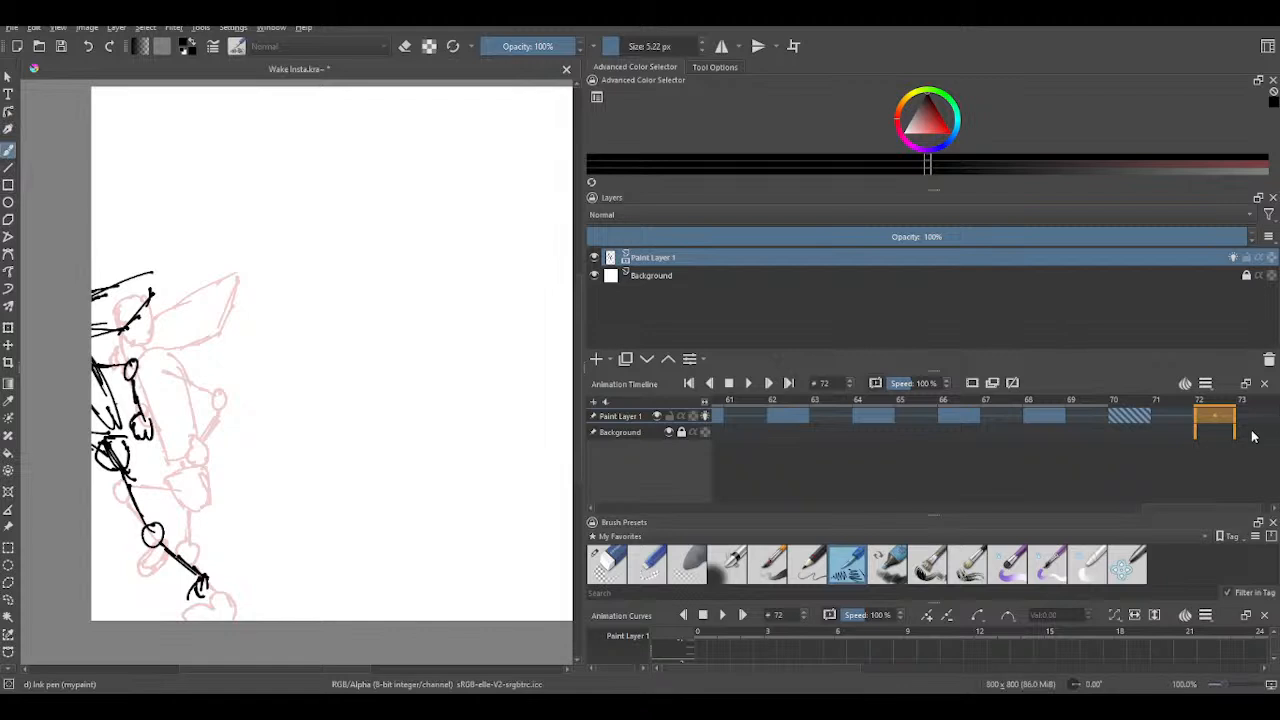
- Flip back and forth between frames 68 and 72 to examine the motion of the shifted figure
{"action": "key", "text": "Left"}
{"action": "key", "text": "Left"}
{"action": "key", "text": "Left"}
{"action": "key", "text": "Right"}
{"action": "key", "text": "Right"}
{"action": "key", "text": "Right"}
{"action": "key", "text": "Right"}
{"action": "key", "text": "Left"}
{"action": "key", "text": "Left"}
{"action": "key", "text": "Left"}
{"action": "key", "text": "Left"}
{"action": "key", "text": "Left"}
{"action": "key", "text": "Right"}
{"action": "key", "text": "Right"}
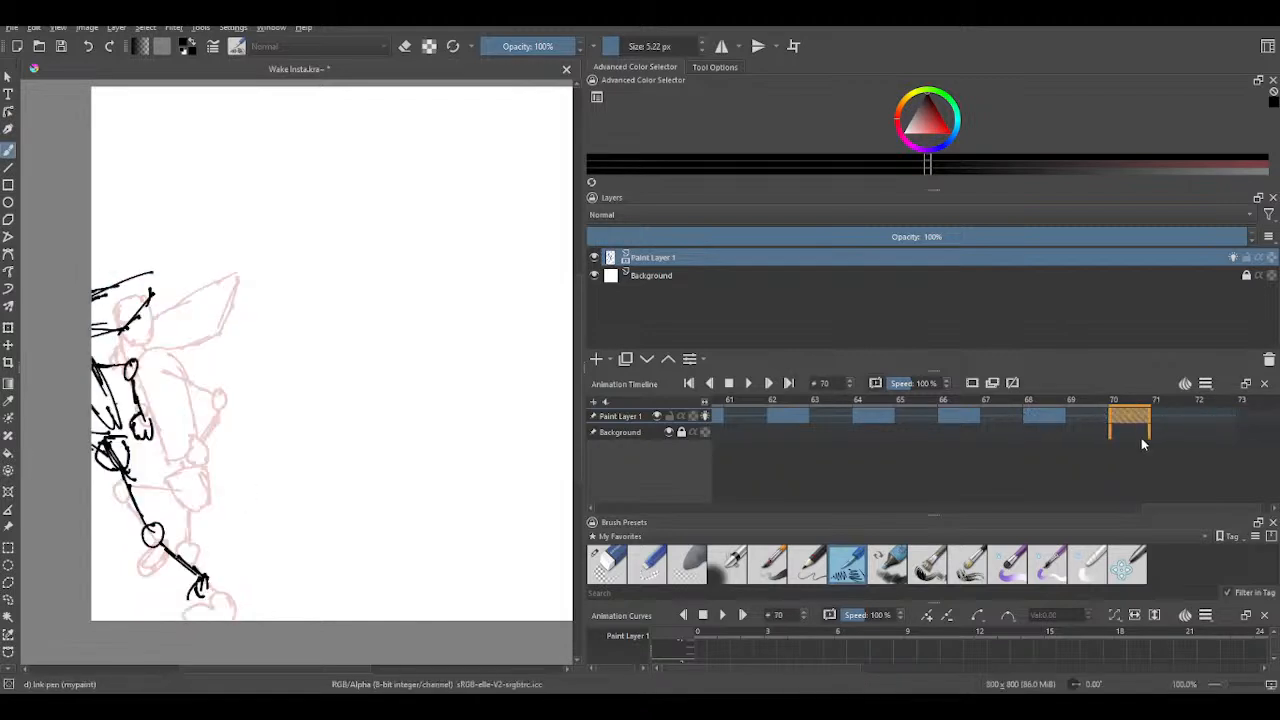
{"action": "key", "text": "Right"}
{"action": "key", "text": "Right"}
{"action": "key", "text": "Left"}
{"action": "key", "text": "Left"}
{"action": "key", "text": "Left"}
{"action": "key", "text": "Left"}
{"action": "key", "text": "Right"}
{"action": "key", "text": "Right"}
{"action": "key", "text": "Left"}
{"action": "key", "text": "Right"}
{"action": "key", "text": "Right"}
{"action": "key", "text": "Right"}
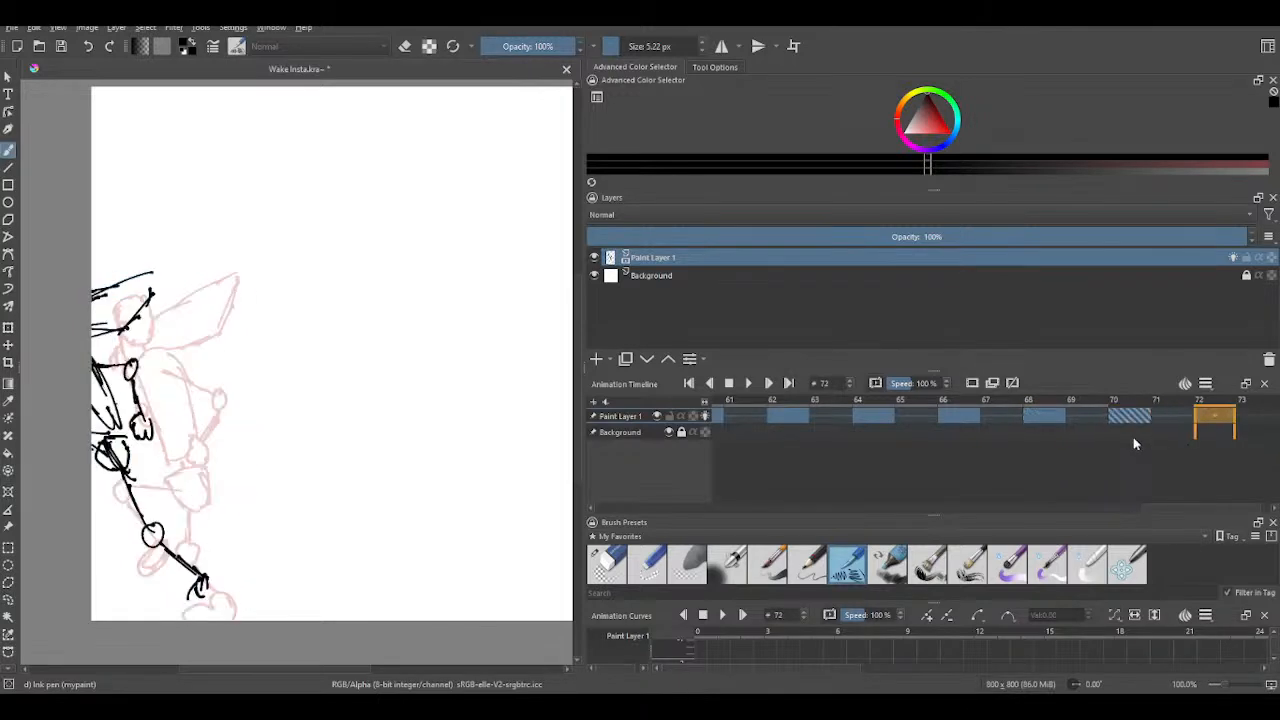
{"action": "key", "text": "Left"}
{"action": "key", "text": "Left"}
{"action": "key", "text": "Right"}
{"action": "key", "text": "Right"}
{"action": "key", "text": "Left"}
{"action": "key", "text": "Left"}
{"action": "key", "text": "Left"}
{"action": "key", "text": "Left"}
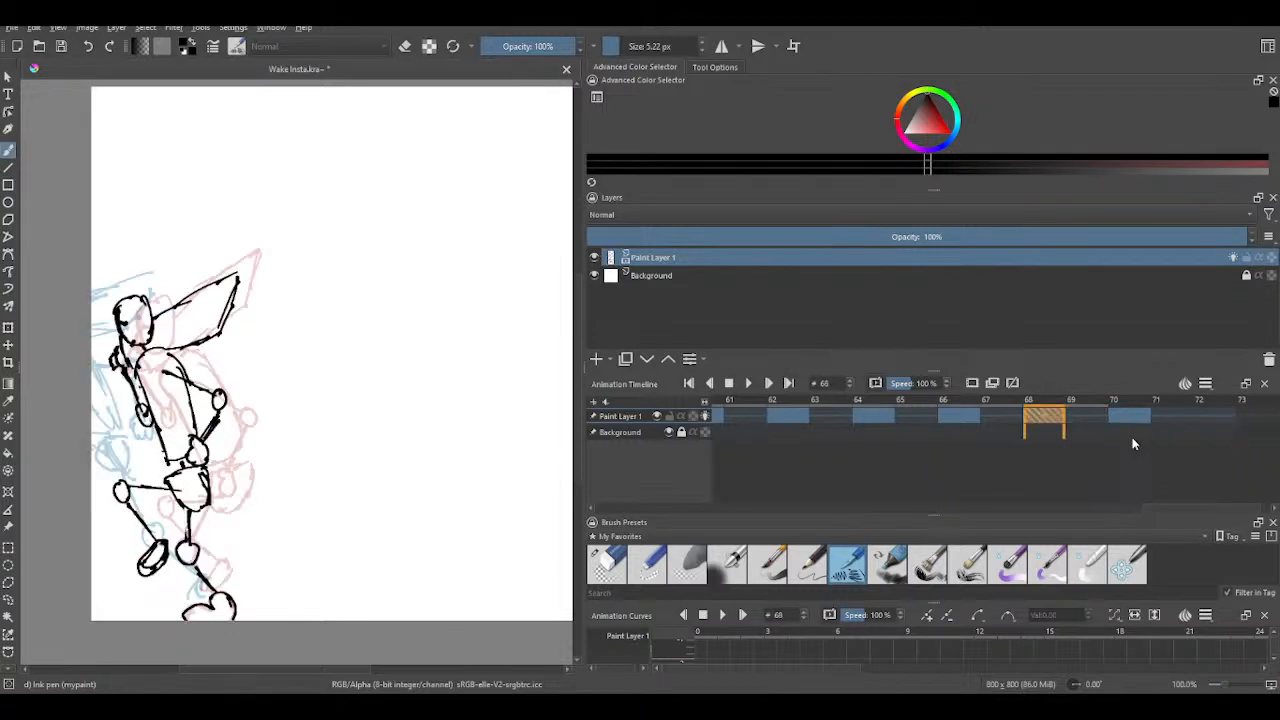
{"action": "key", "text": "Right"}
{"action": "key", "text": "Right"}
{"action": "key", "text": "Right"}
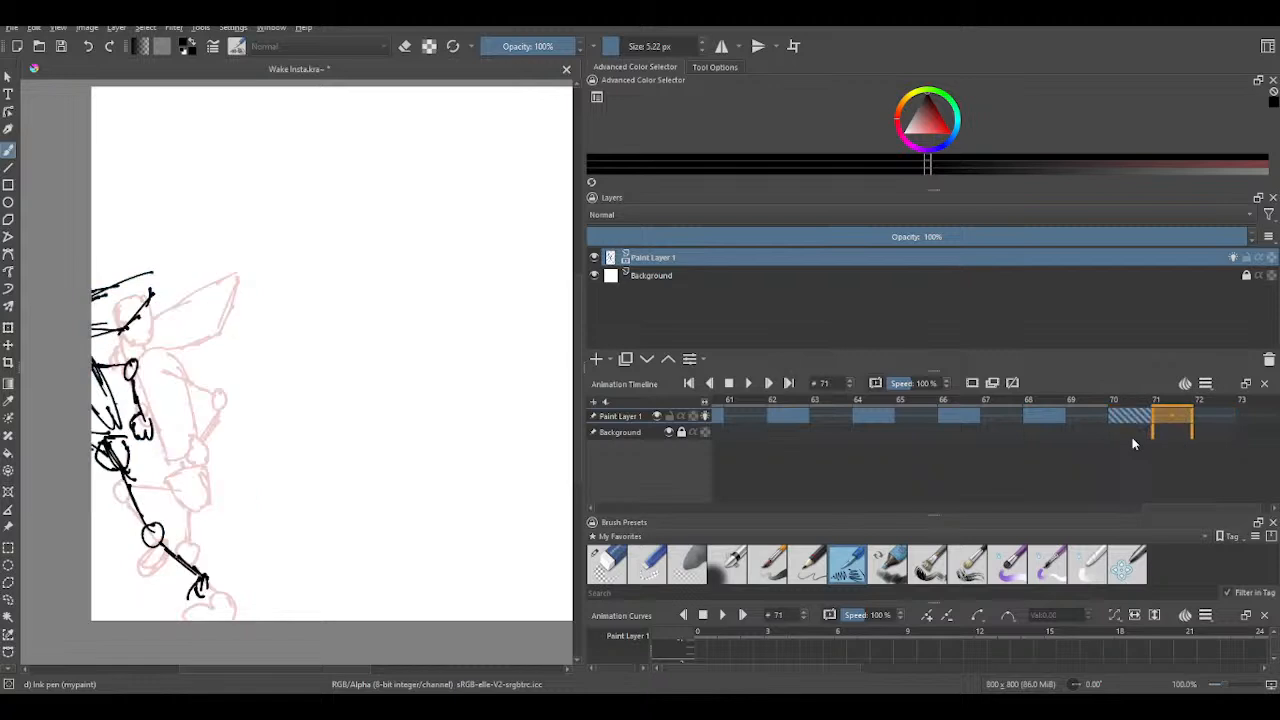
{"action": "key", "text": "Left"}
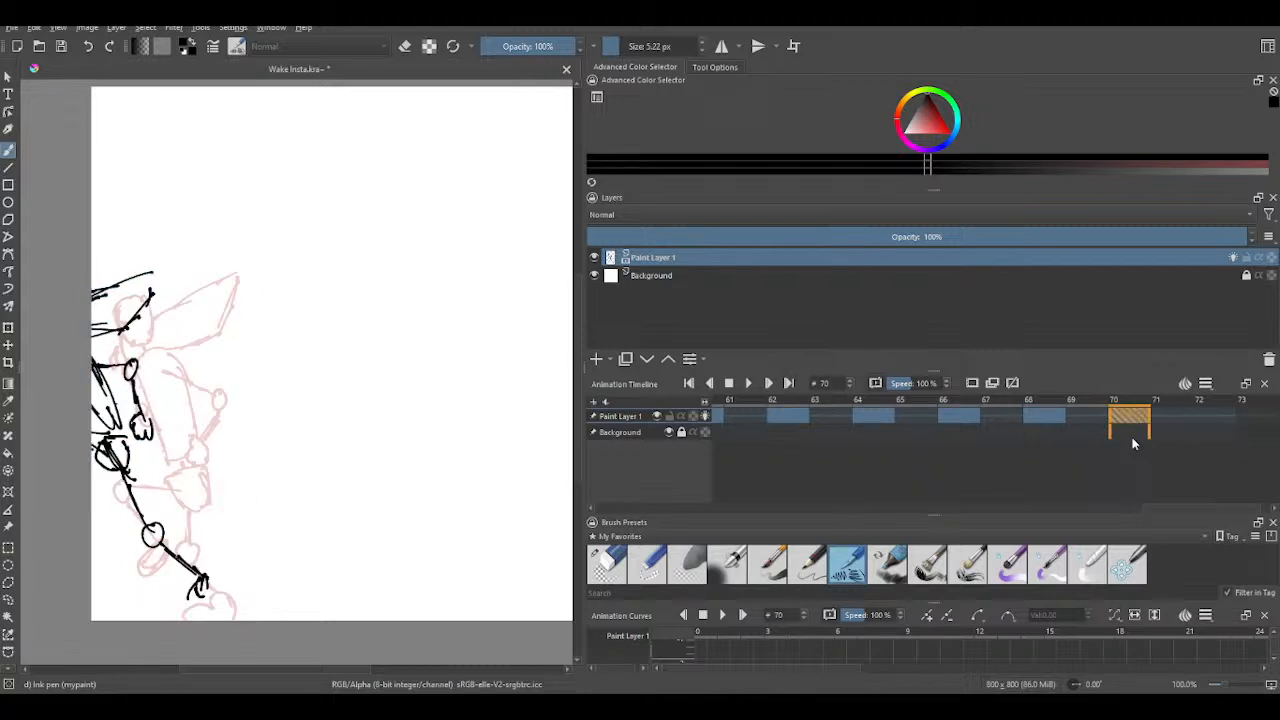
- Undo the figure's move on frame 70, and restore the arm strokes removed by the extra undos
{"action": "left_click", "coordinate": [88, 47]}
{"action": "left_click", "coordinate": [88, 47]}
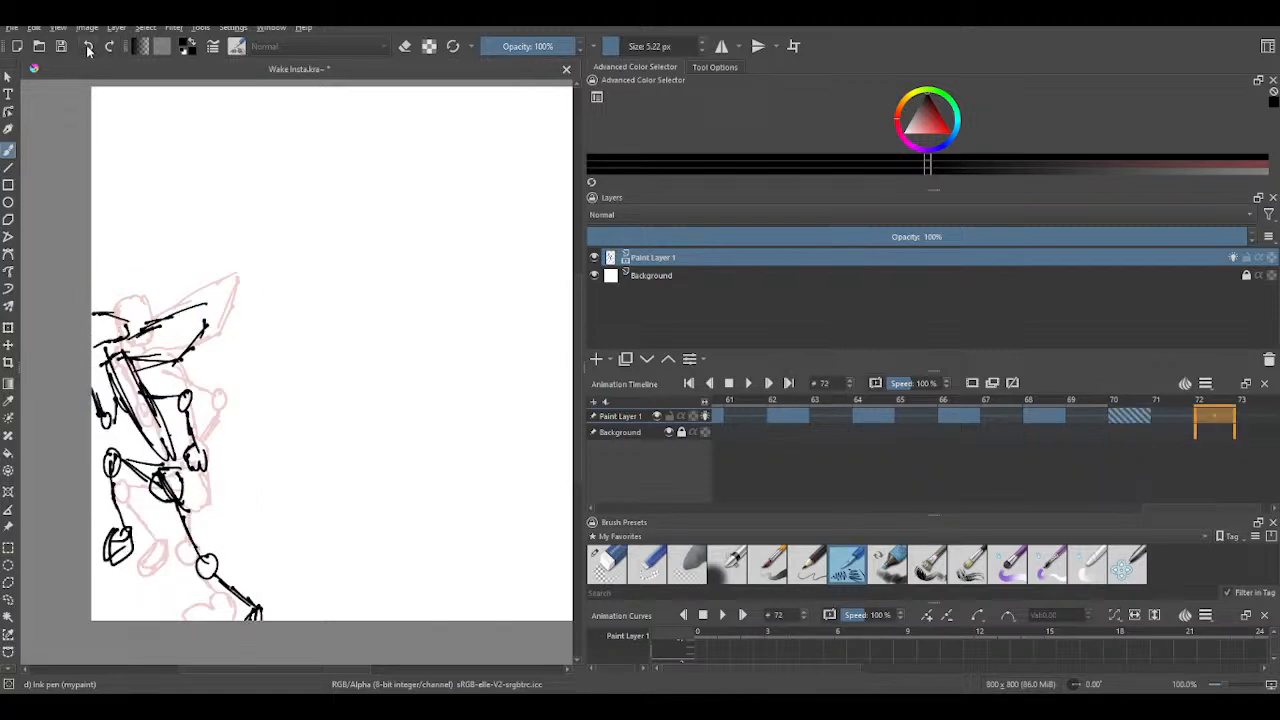
{"action": "left_click", "coordinate": [88, 47]}
{"action": "left_click", "coordinate": [88, 47]}
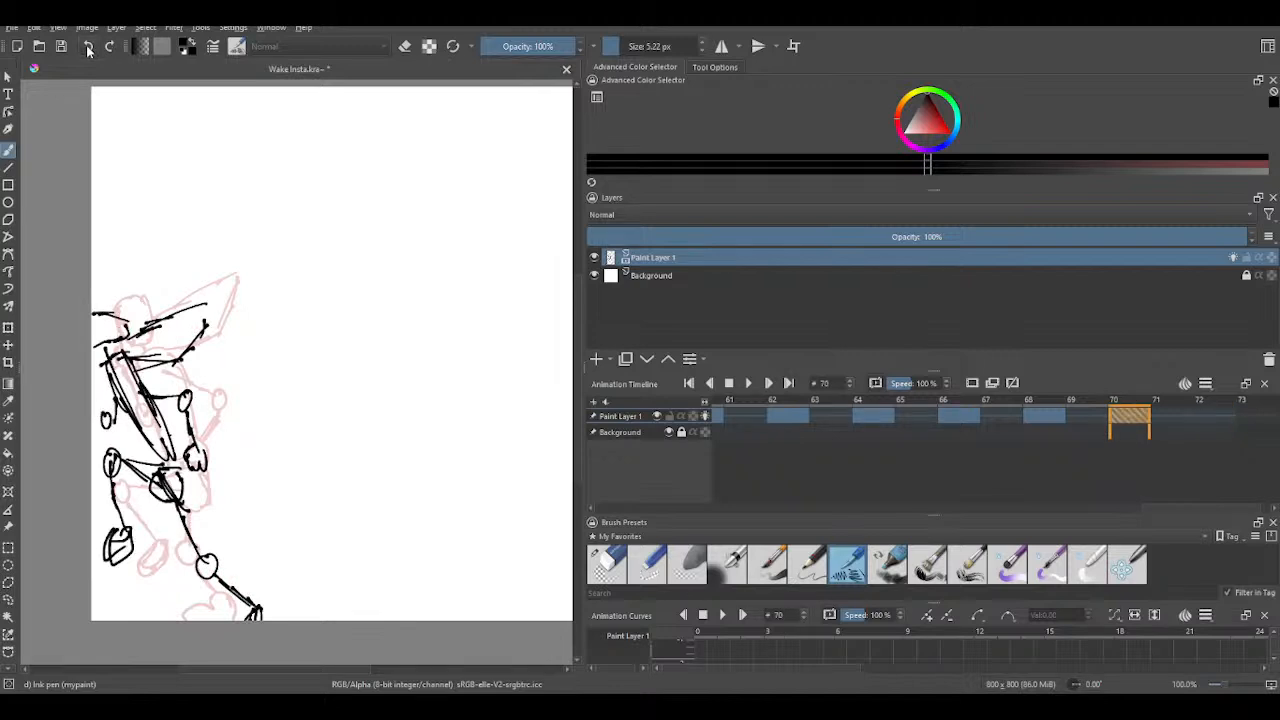
{"action": "left_click", "coordinate": [110, 47]}
{"action": "left_click", "coordinate": [110, 47]}
{"action": "scroll", "coordinate": [1180, 443], "scroll_direction": "up", "scroll_amount": 7}
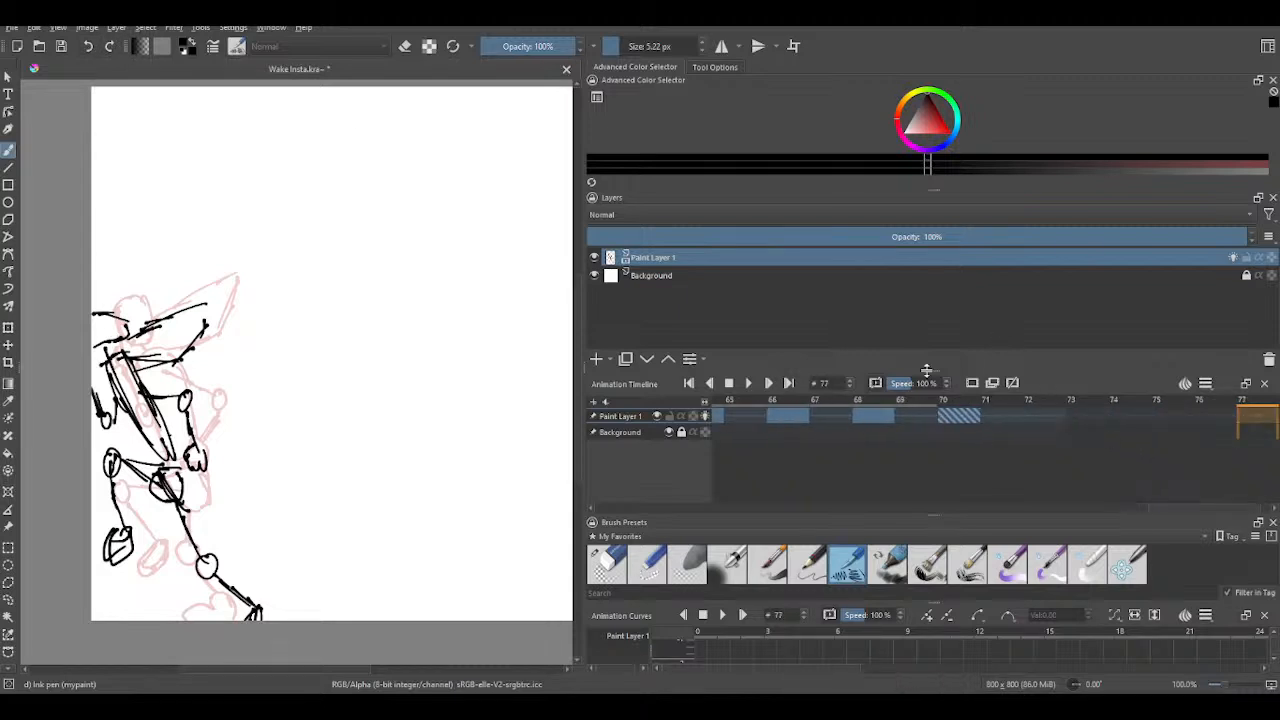
{"action": "scroll", "coordinate": [950, 418], "scroll_direction": "down", "scroll_amount": 7}
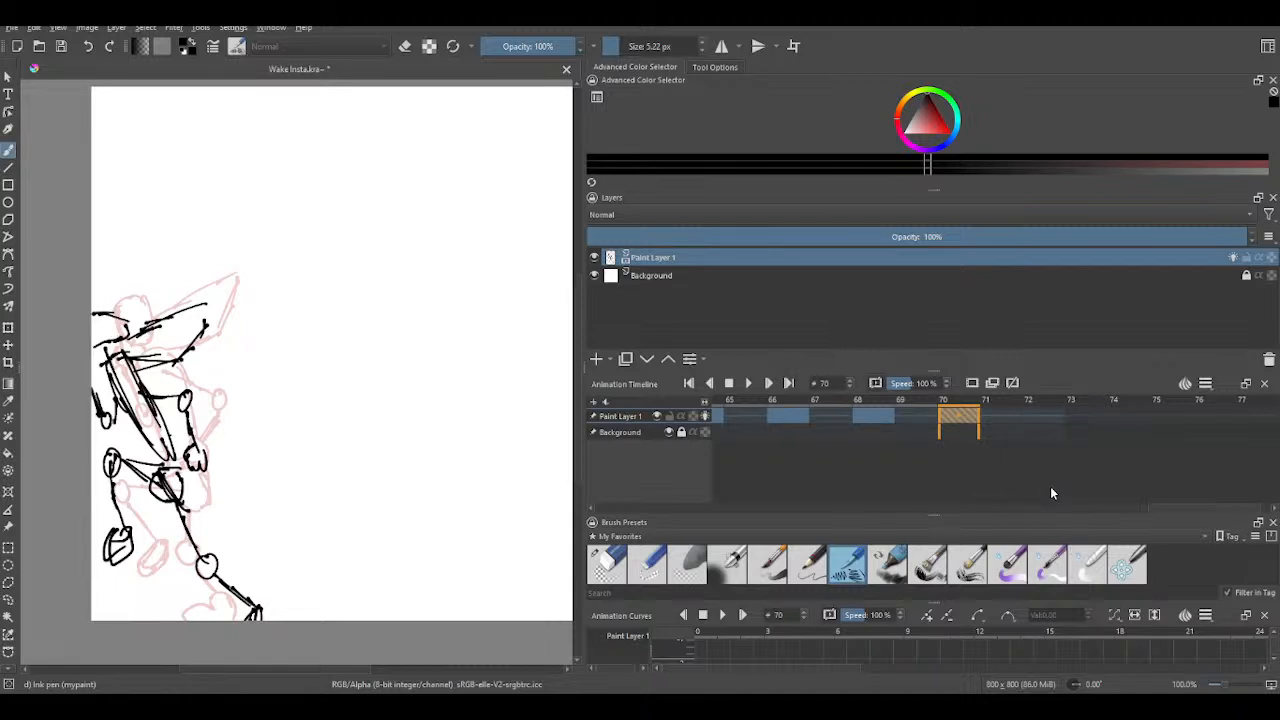
- Duplicate the frame 70 drawing into a keyframe at frame 72, and step through the neighbouring frames
{"action": "left_click", "coordinate": [1050, 416]}
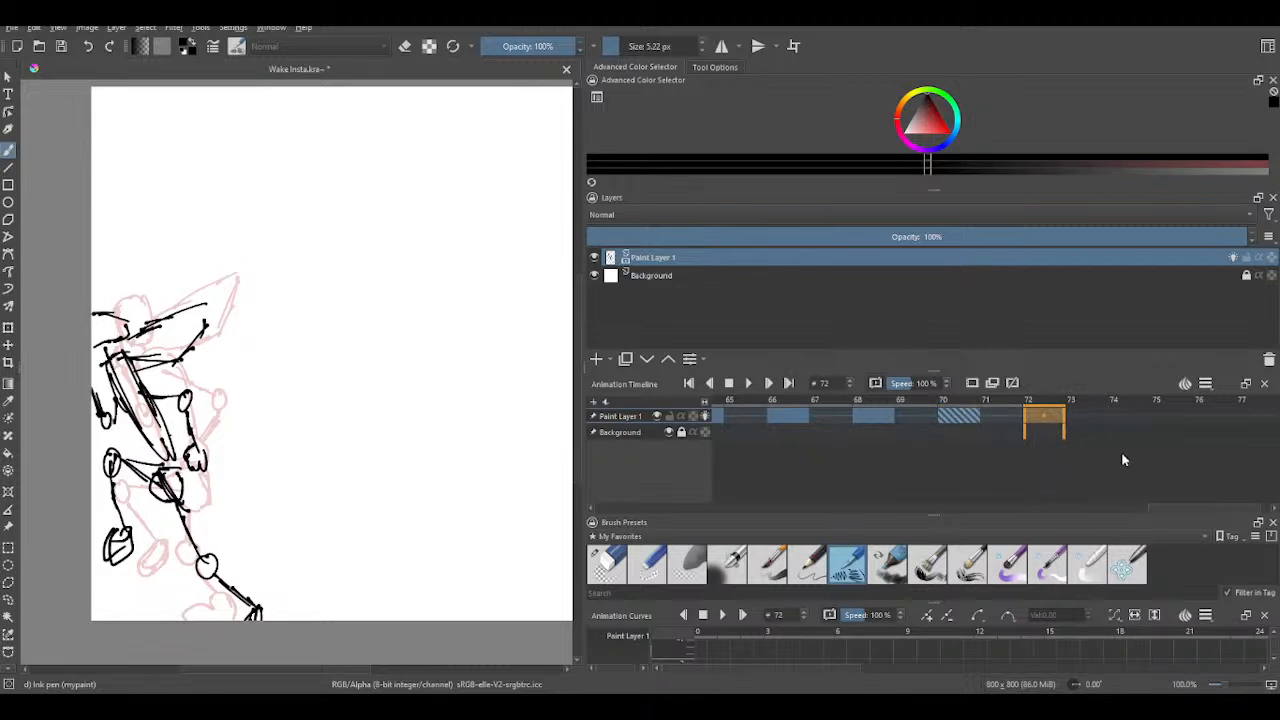
{"action": "key", "text": "ctrl+v"}
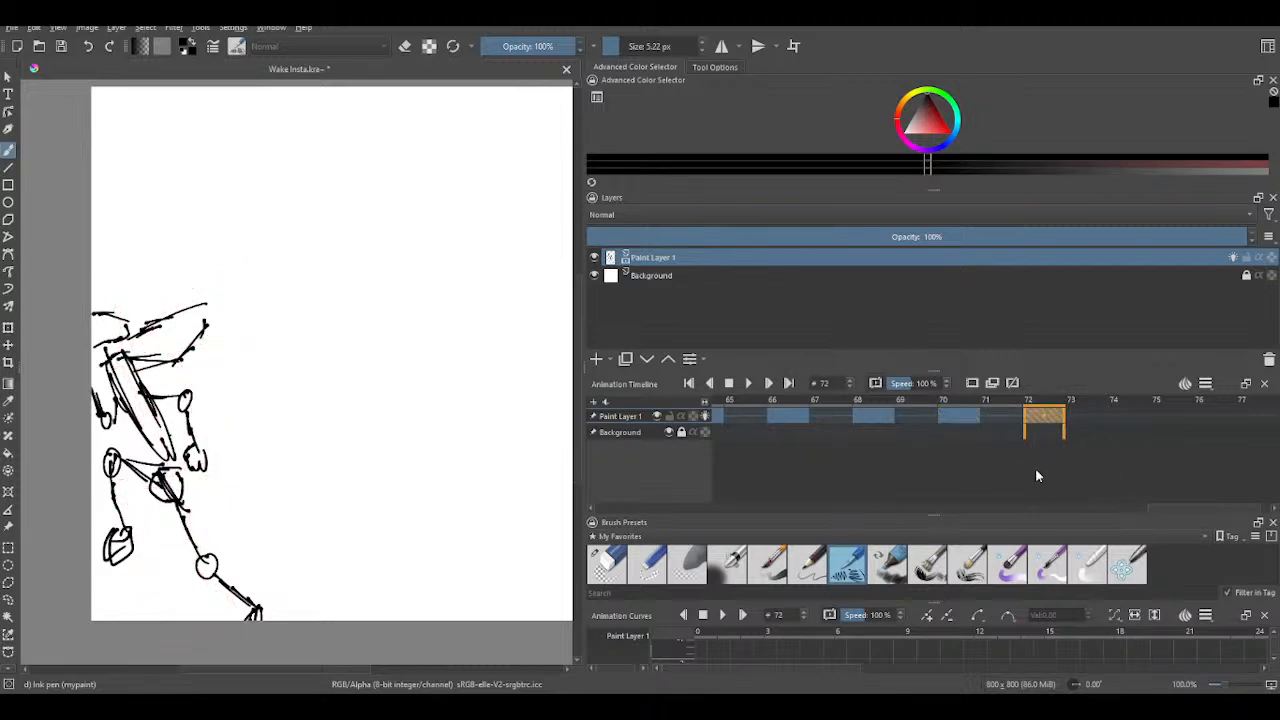
{"action": "key", "text": "Left"}
{"action": "key", "text": "Left"}
{"action": "key", "text": "Right"}
{"action": "key", "text": "Right"}
{"action": "key", "text": "Right"}
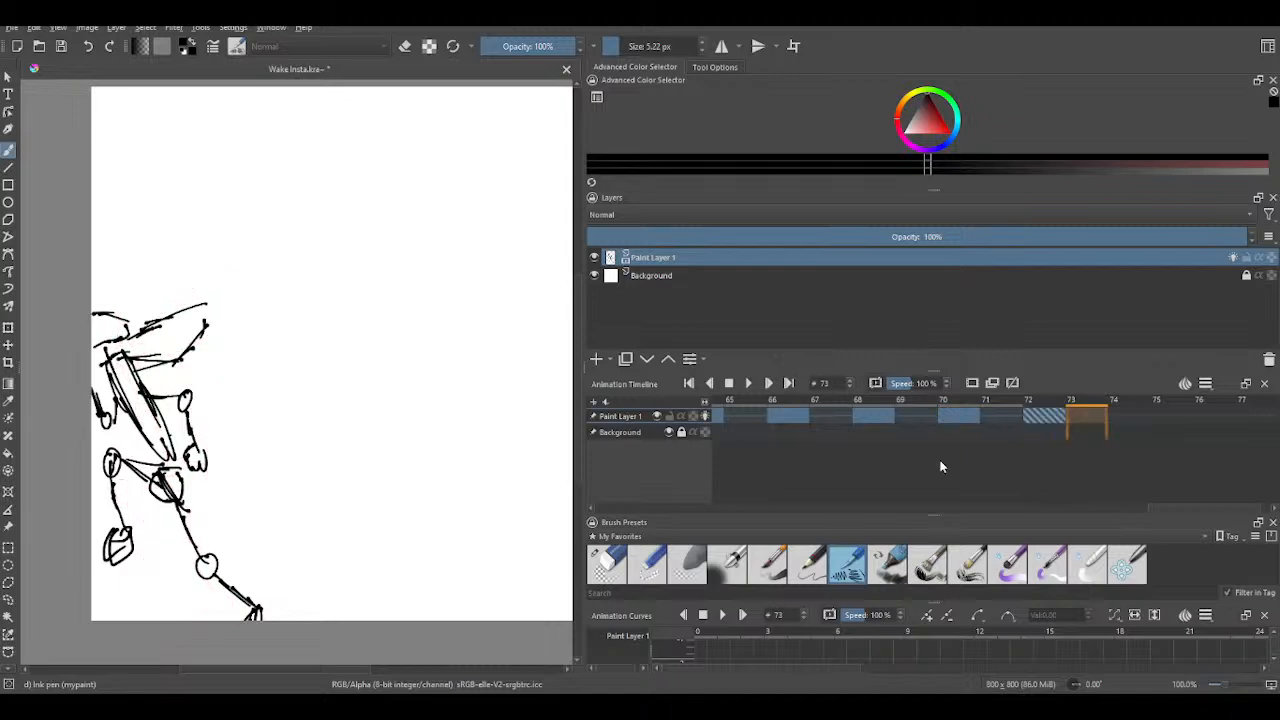
- Flip back and forth between frames 67 and 72 to examine how the figure moves off the canvas
{"action": "key", "text": "Left"}
{"action": "key", "text": "Left"}
{"action": "key", "text": "Left"}
{"action": "key", "text": "Left"}
{"action": "key", "text": "Left"}
{"action": "key", "text": "Left"}
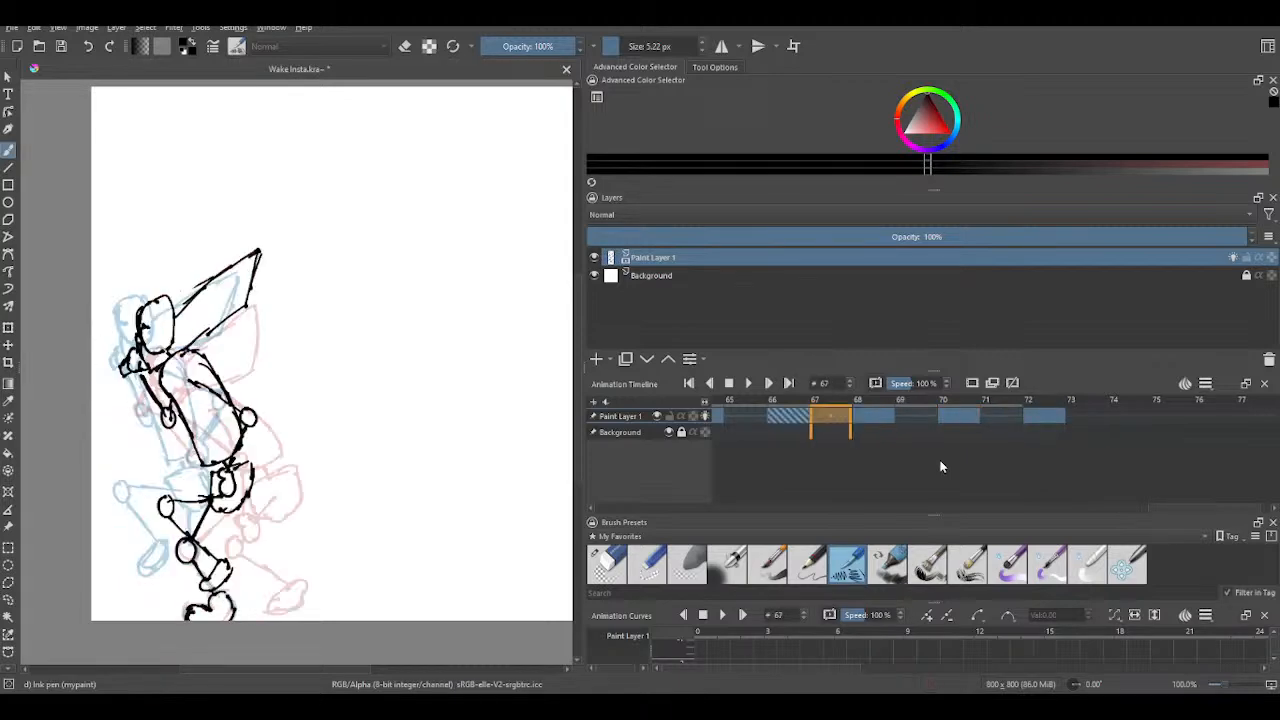
{"action": "key", "text": "Right"}
{"action": "key", "text": "Right"}
{"action": "key", "text": "Right"}
{"action": "key", "text": "Left"}
{"action": "key", "text": "Left"}
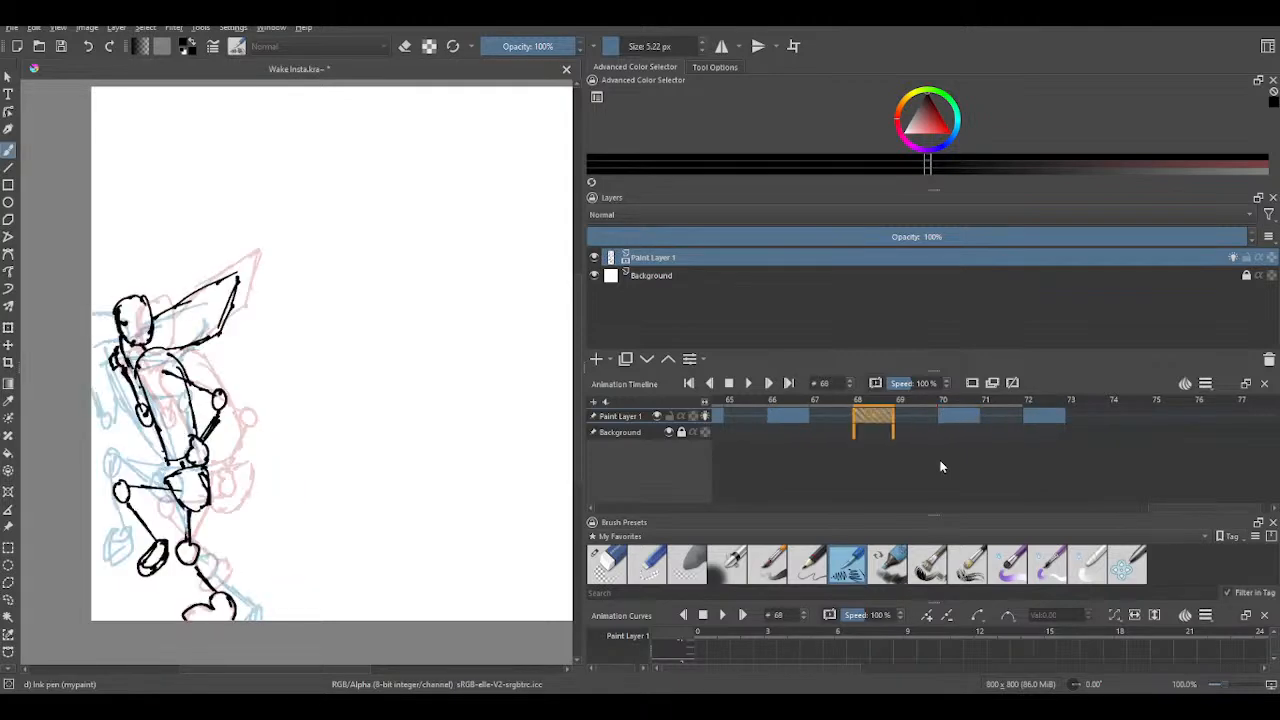
{"action": "key", "text": "Right"}
{"action": "key", "text": "Right"}
{"action": "key", "text": "Right"}
{"action": "key", "text": "Left"}
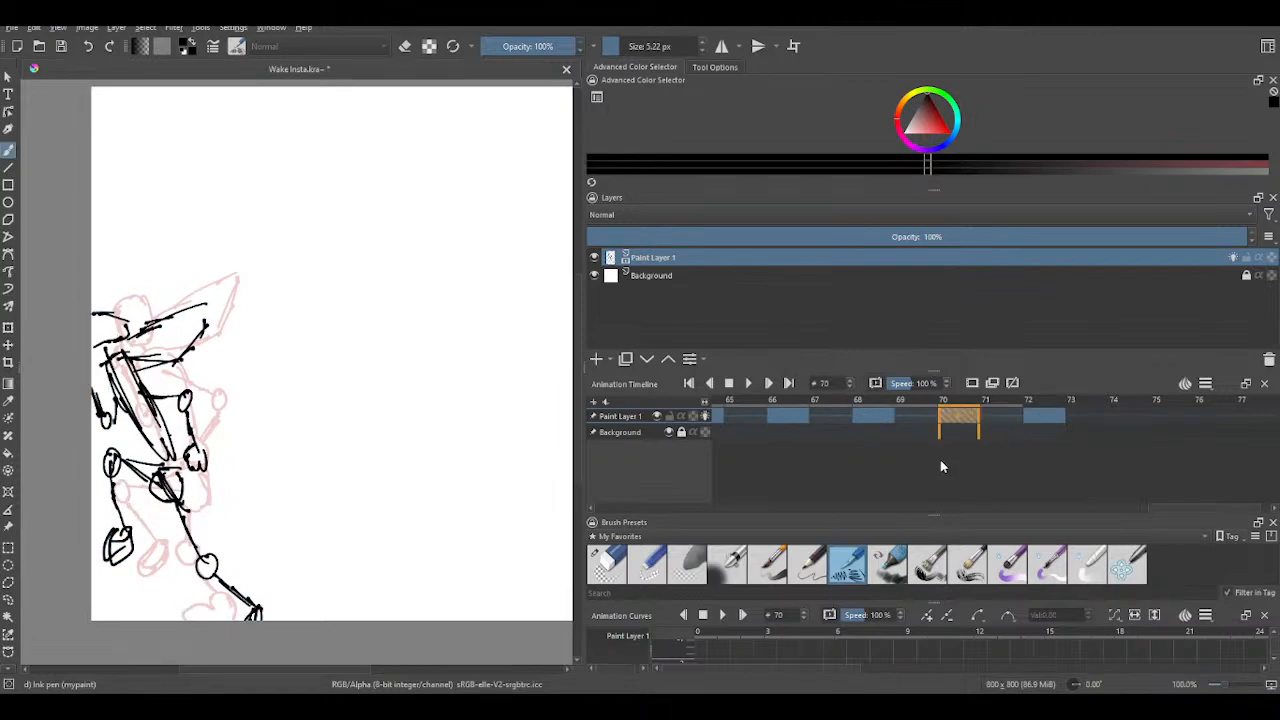
{"action": "key", "text": "Left"}
{"action": "key", "text": "Left"}
{"action": "key", "text": "Right"}
{"action": "key", "text": "Right"}
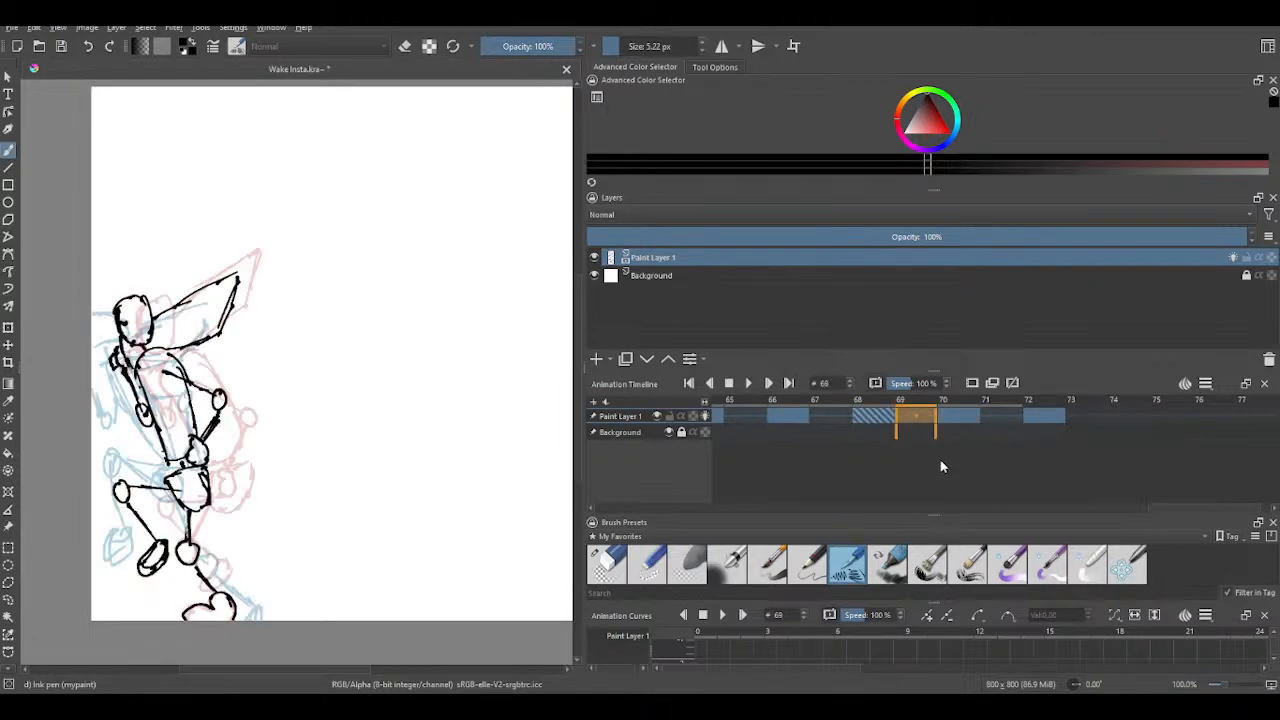
{"action": "key", "text": "Left"}
{"action": "key", "text": "Left"}
{"action": "key", "text": "Right"}
{"action": "key", "text": "Right"}
{"action": "key", "text": "Right"}
{"action": "key", "text": "Right"}
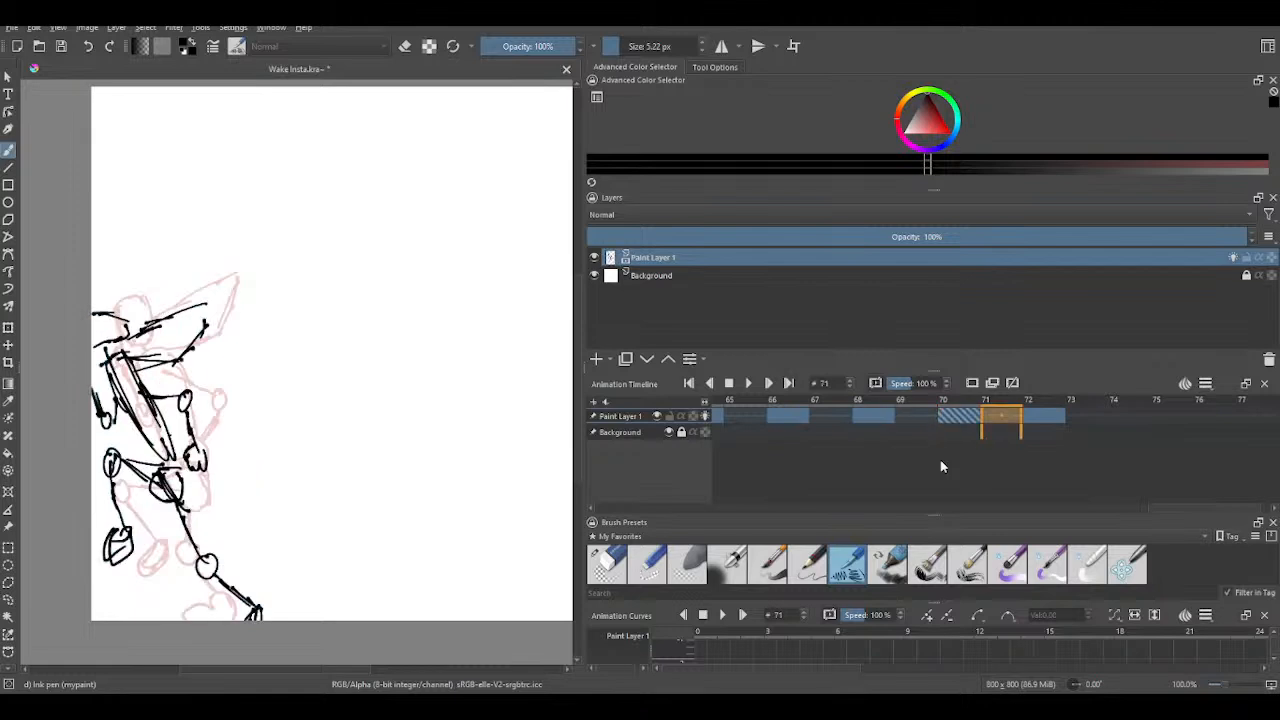
- Save the file, move the frame 72 figure up and left so it sits further off the canvas, and return to the brush
{"action": "left_click", "coordinate": [13, 29]}
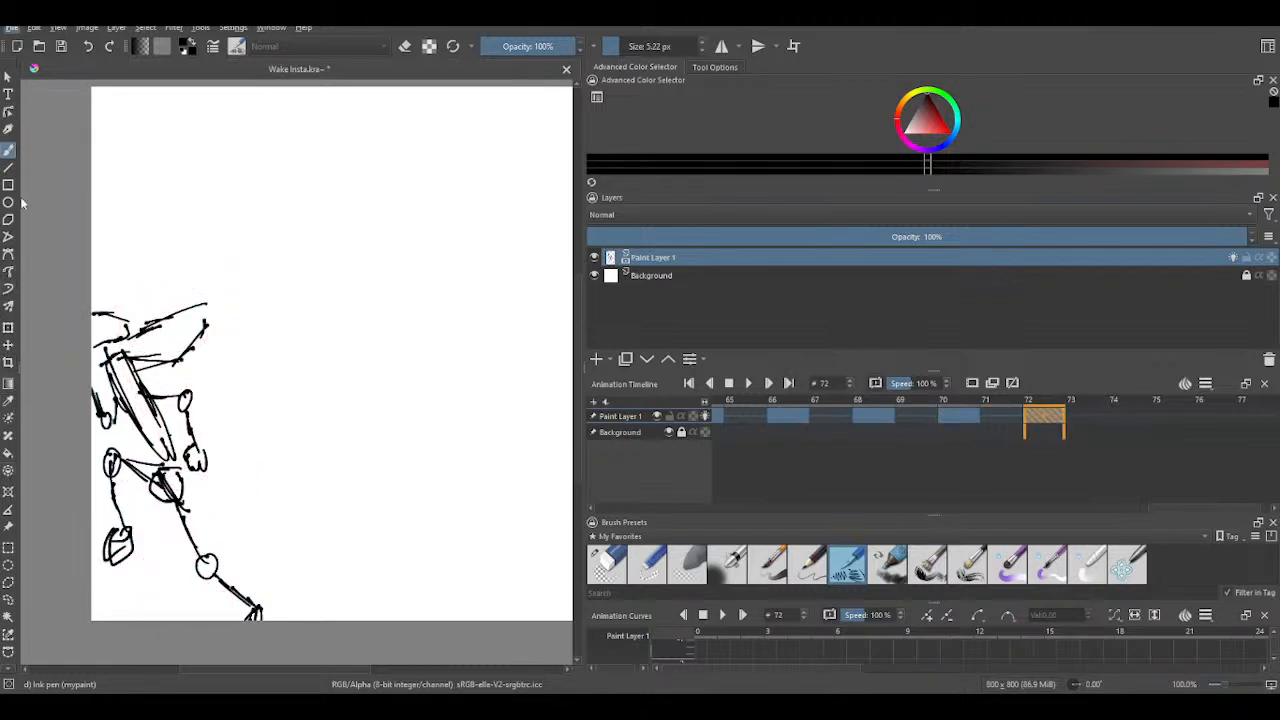
{"action": "left_click", "coordinate": [94, 102]}
{"action": "left_click", "coordinate": [8, 344]}
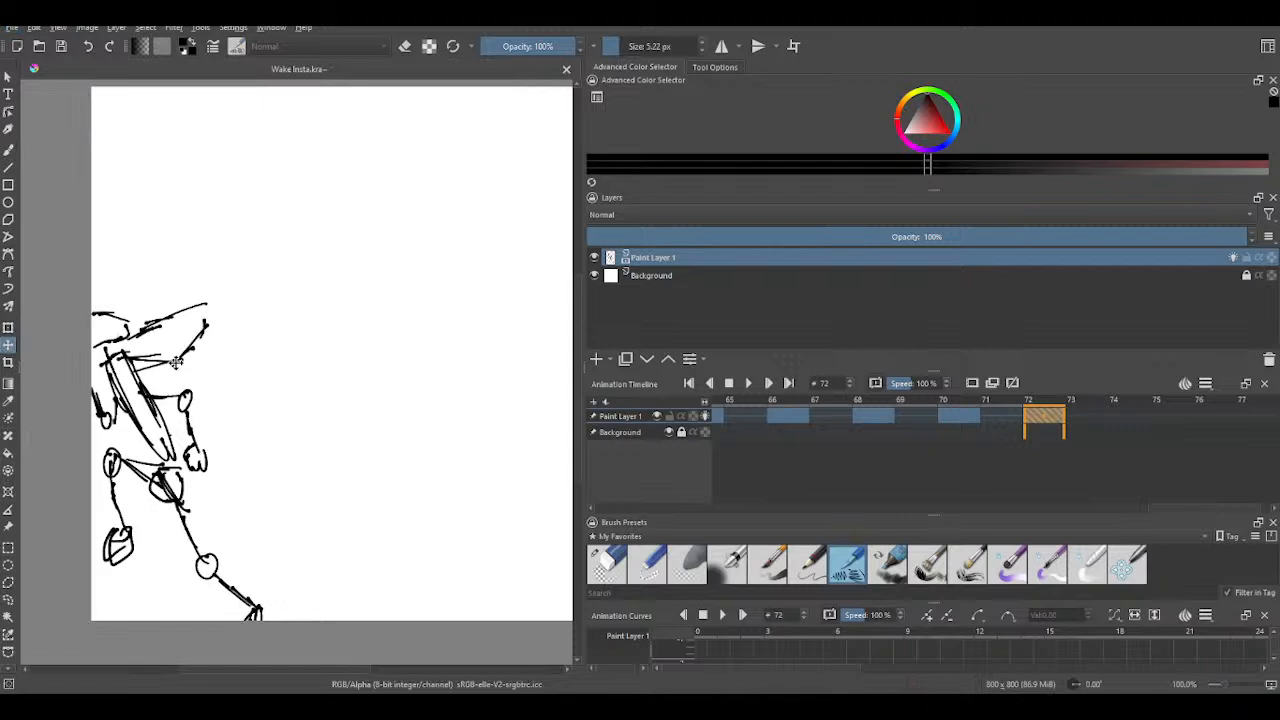
{"action": "left_click_drag", "start_coordinate": [176, 364], "coordinate": [134, 336]}
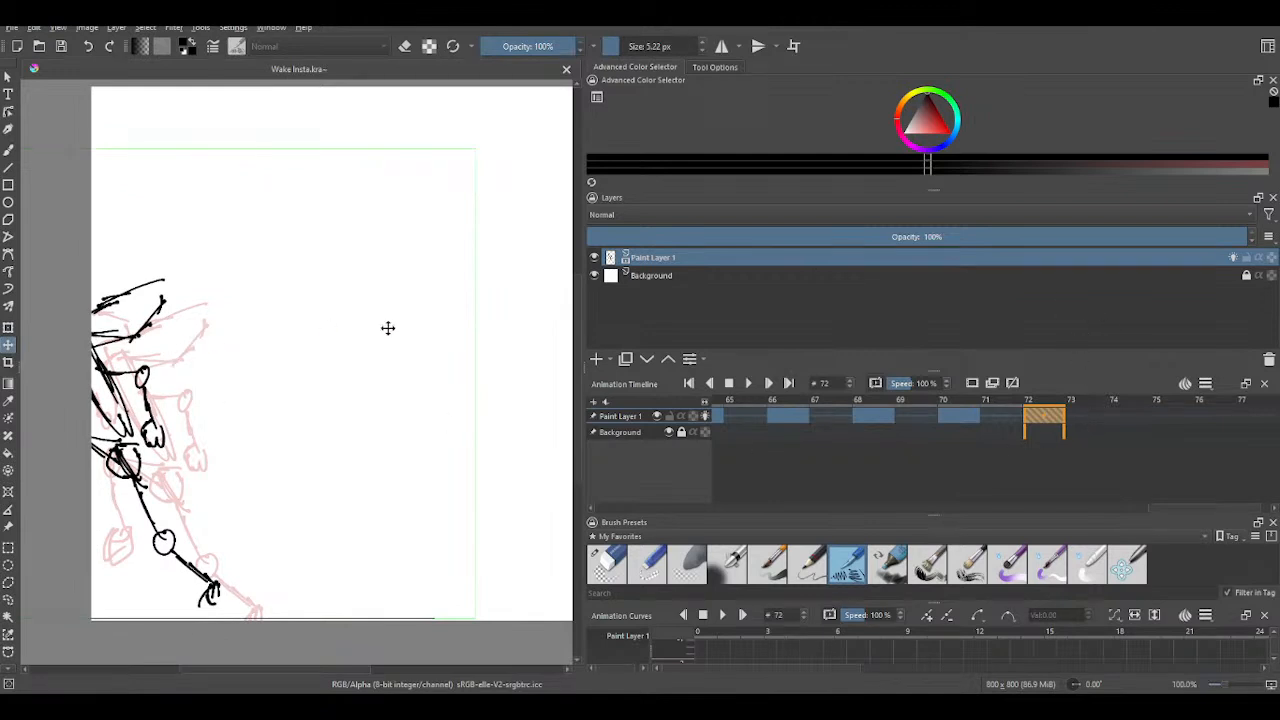
{"action": "left_click", "coordinate": [9, 150]}
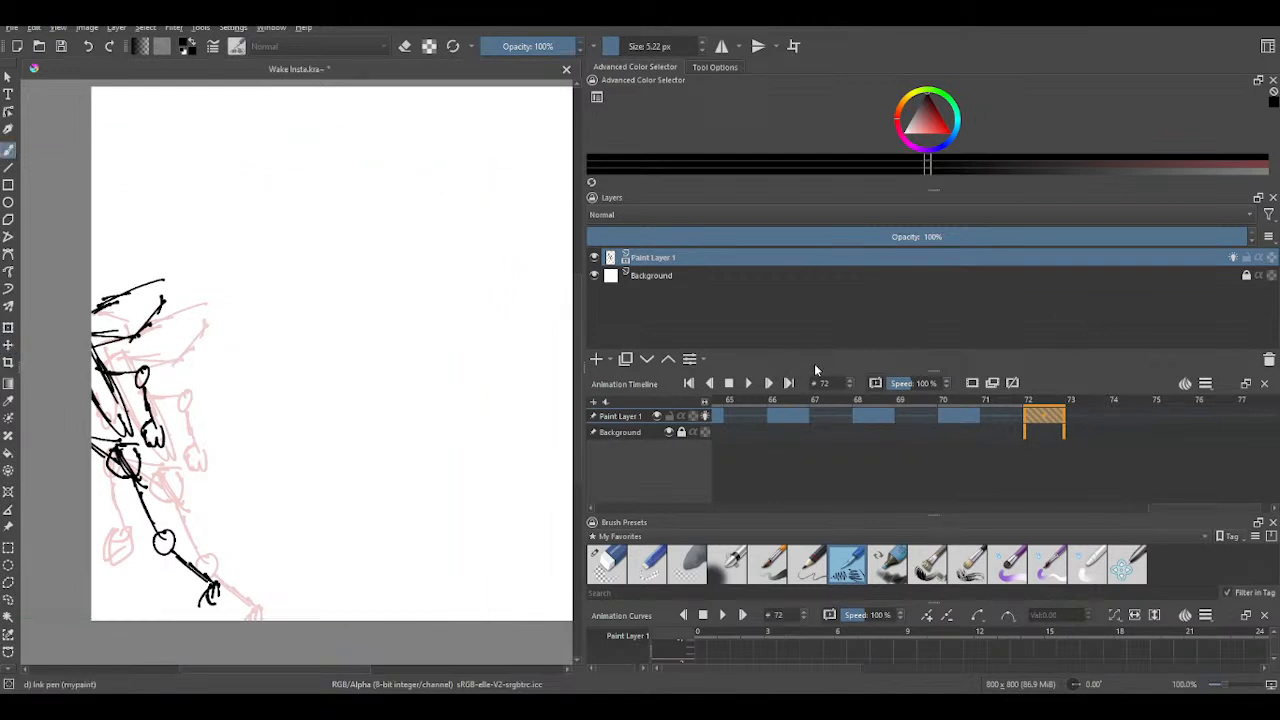
- Flip repeatedly between frames 70 and 72 to examine the motion of the shifted figure
{"action": "key", "text": "Left"}
{"action": "key", "text": "Left"}
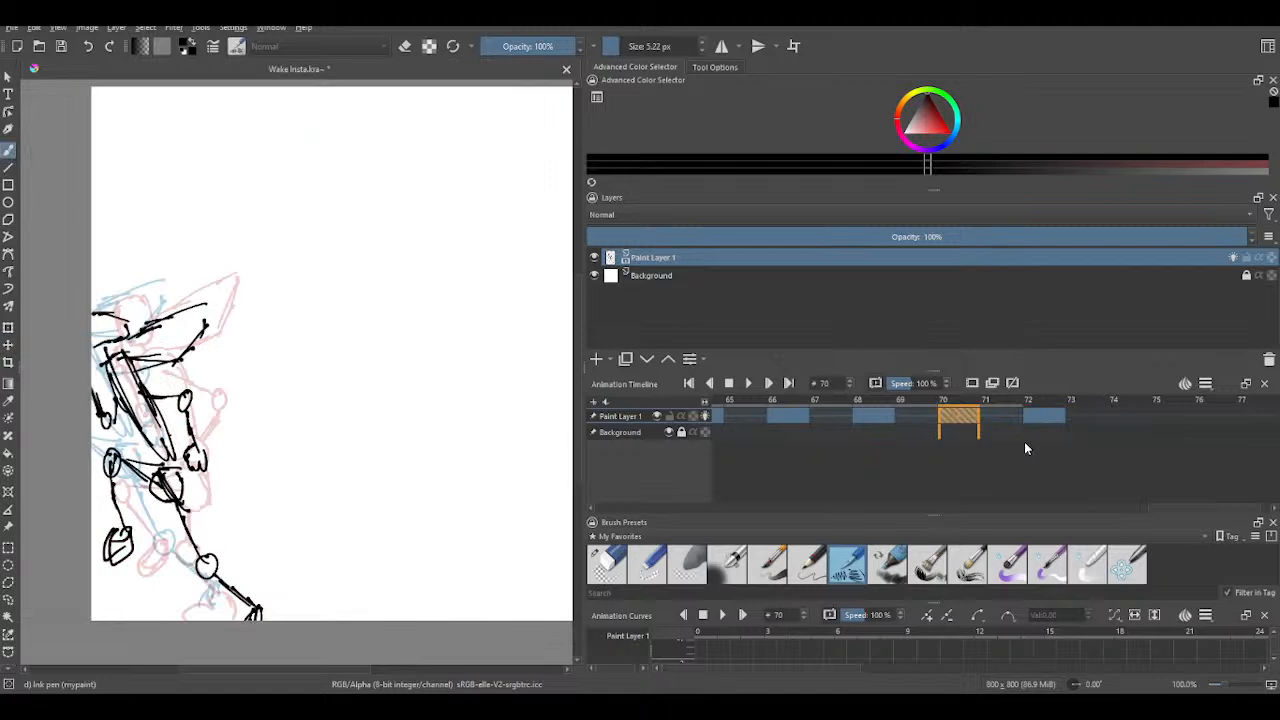
{"action": "key", "text": "Right"}
{"action": "key", "text": "Right"}
{"action": "key", "text": "Right"}
{"action": "key", "text": "Right"}
{"action": "key", "text": "Left"}
{"action": "key", "text": "Left"}
{"action": "key", "text": "Left"}
{"action": "key", "text": "Left"}
{"action": "key", "text": "Left"}
{"action": "key", "text": "Right"}
{"action": "key", "text": "Right"}
{"action": "key", "text": "Right"}
{"action": "key", "text": "Left"}
{"action": "key", "text": "Left"}
{"action": "key", "text": "Right"}
{"action": "key", "text": "Right"}
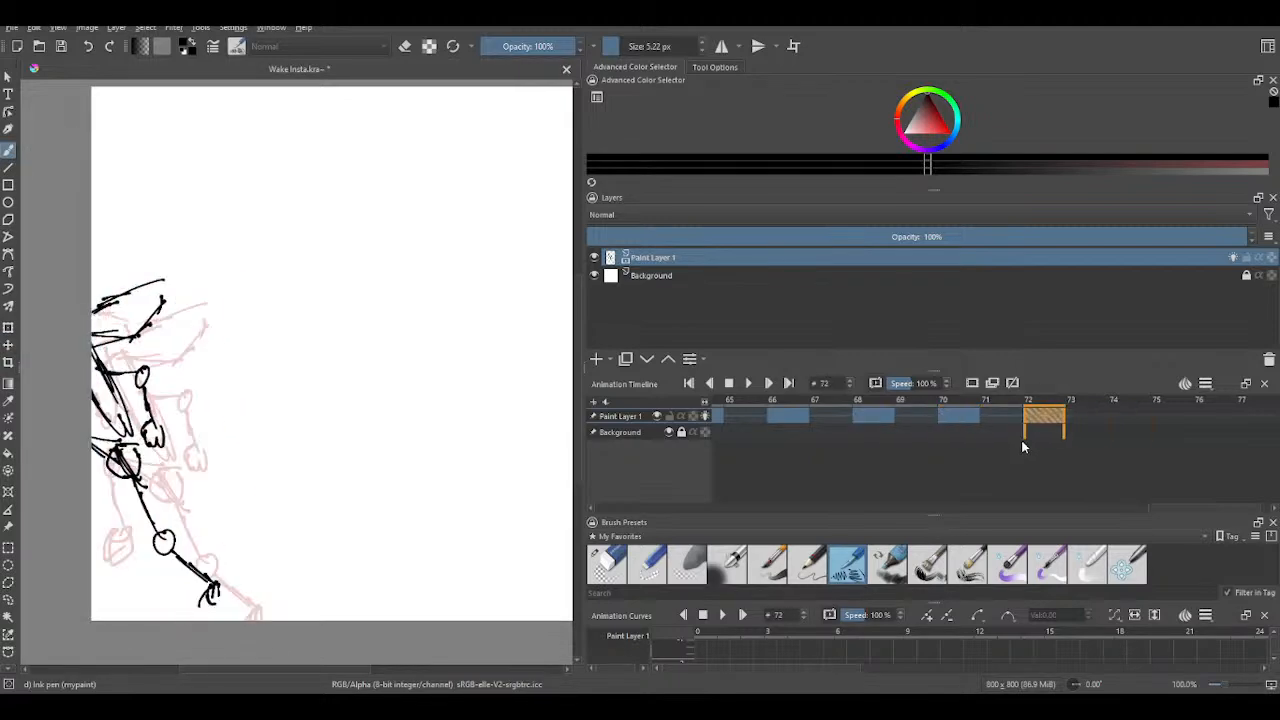
{"action": "key", "text": "Left"}
{"action": "key", "text": "Left"}
{"action": "key", "text": "Right"}
{"action": "key", "text": "Right"}
{"action": "key", "text": "Right"}
{"action": "key", "text": "Left"}
{"action": "scroll", "coordinate": [977, 461], "scroll_direction": "down", "scroll_amount": 2}
{"action": "scroll", "coordinate": [967, 468], "scroll_direction": "up", "scroll_amount": 3}
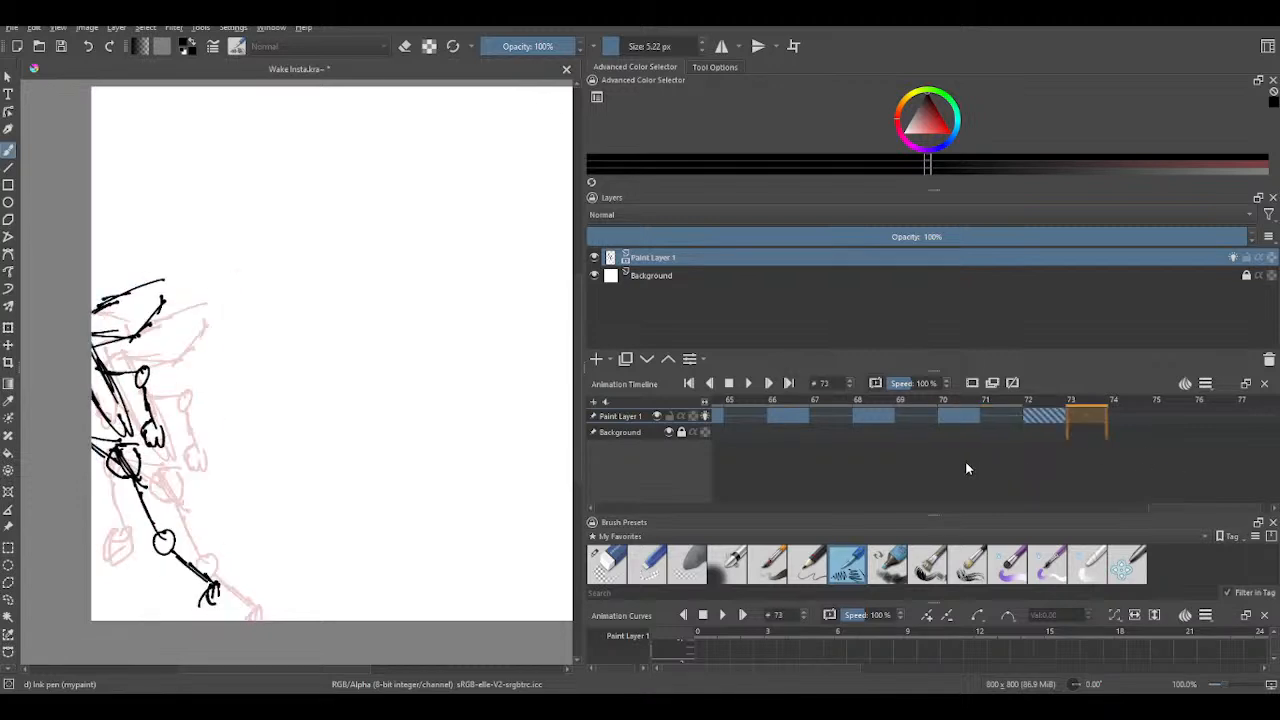
{"action": "scroll", "coordinate": [967, 468], "scroll_direction": "down", "scroll_amount": 4}
{"action": "scroll", "coordinate": [966, 468], "scroll_direction": "down", "scroll_amount": 4}
{"action": "scroll", "coordinate": [966, 468], "scroll_direction": "up", "scroll_amount": 3}
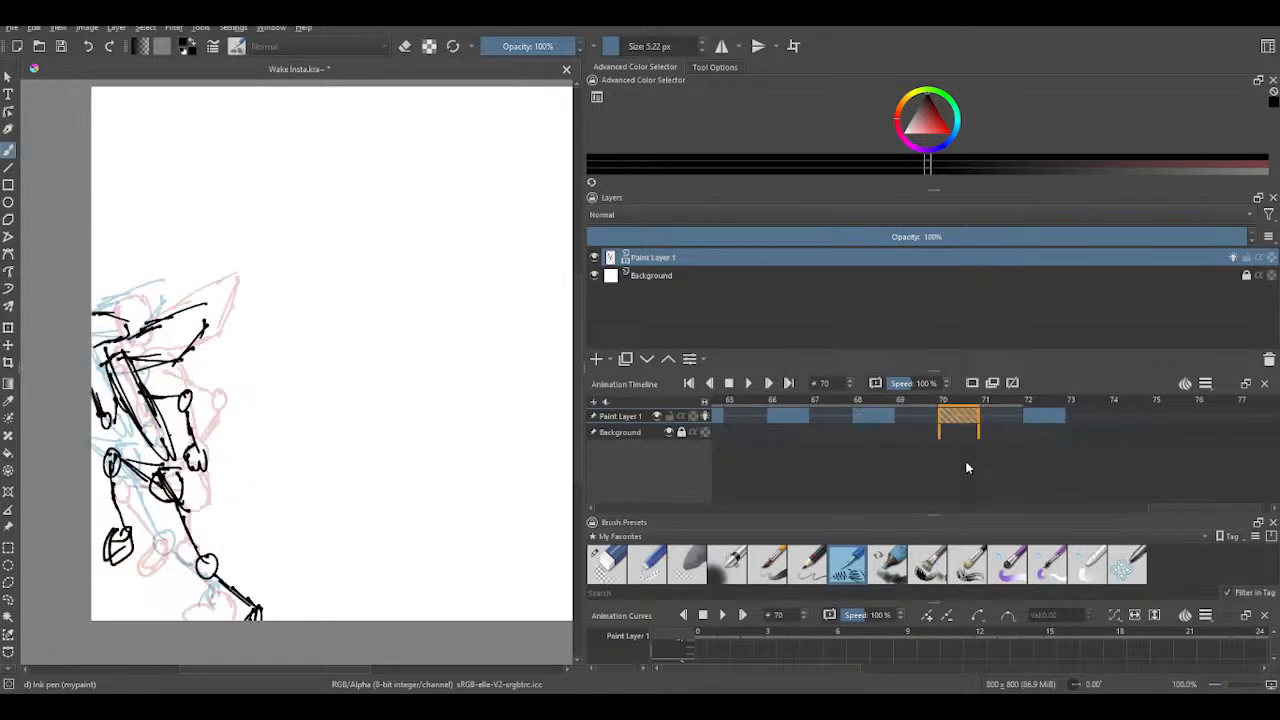
{"action": "scroll", "coordinate": [966, 468], "scroll_direction": "down", "scroll_amount": 2}
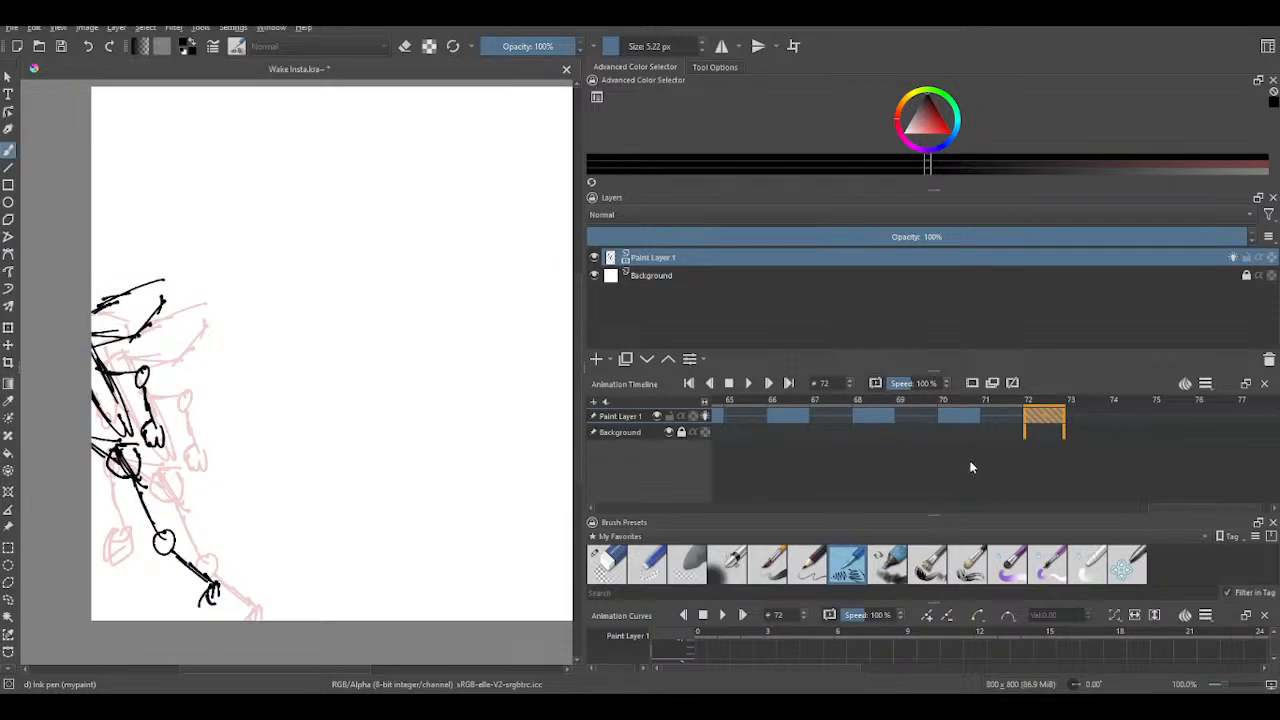
{"action": "scroll", "coordinate": [951, 450], "scroll_direction": "up", "scroll_amount": 2}
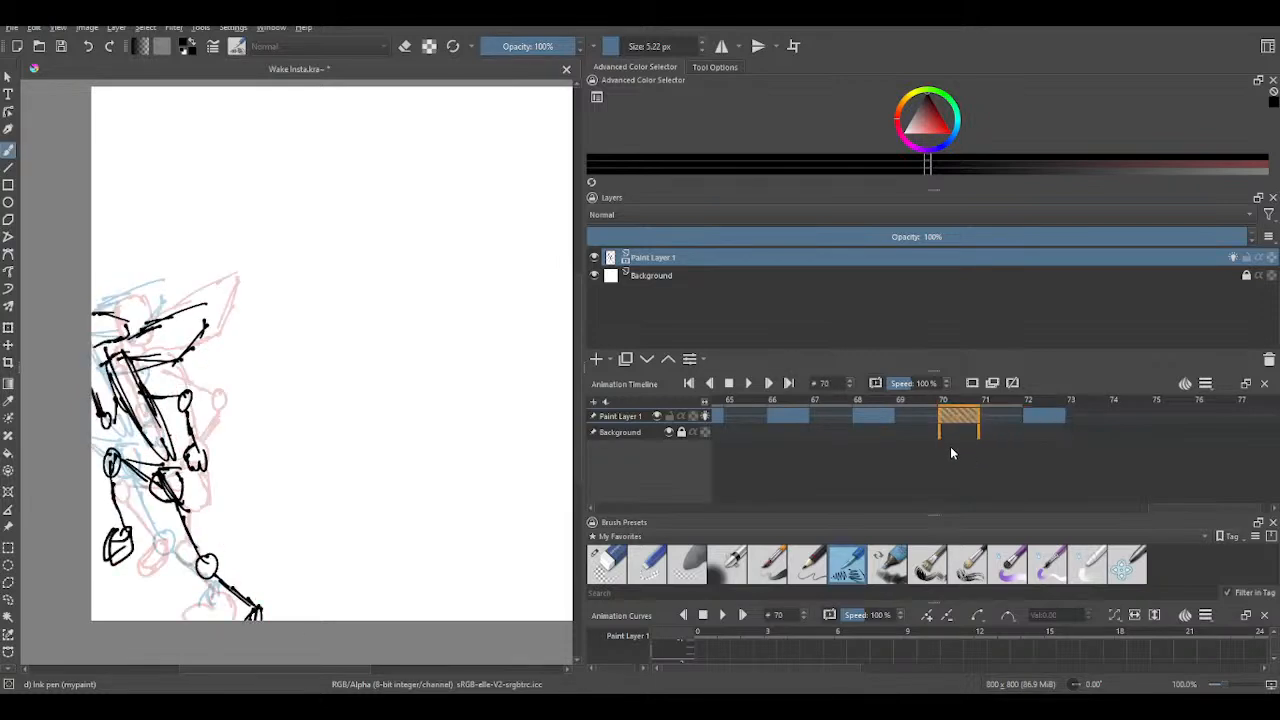
{"action": "scroll", "coordinate": [951, 450], "scroll_direction": "down", "scroll_amount": 2}
{"action": "scroll", "coordinate": [950, 445], "scroll_direction": "up", "scroll_amount": 3}
{"action": "scroll", "coordinate": [948, 445], "scroll_direction": "down", "scroll_amount": 3}
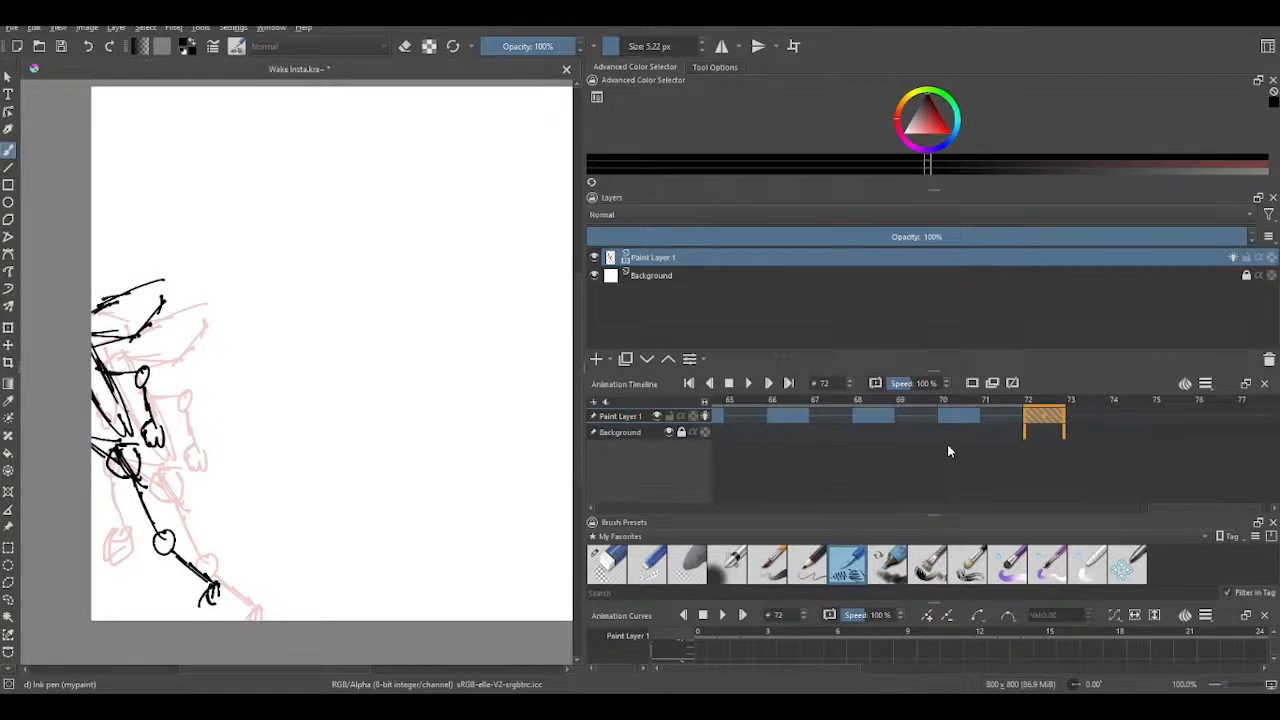
- Add a blank keyframe at frame 74, and review the preceding drawings
{"action": "left_click", "coordinate": [1118, 424]}
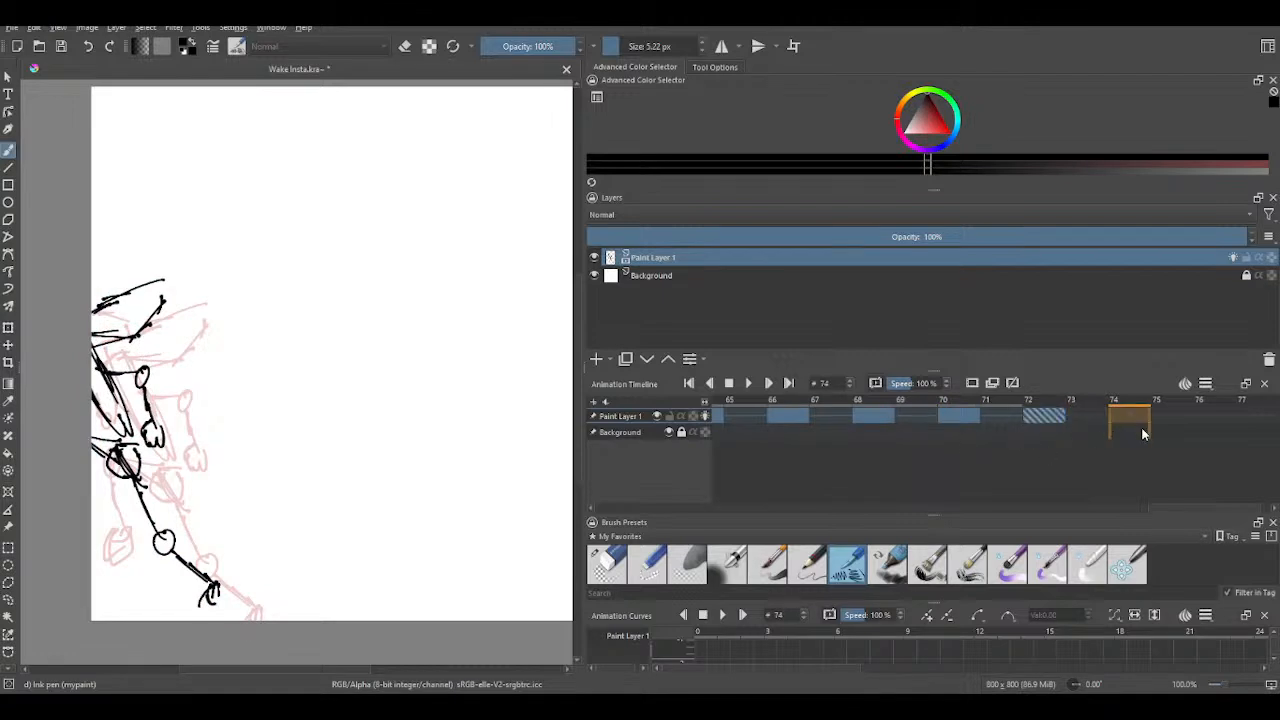
{"action": "left_click", "coordinate": [1208, 533]}
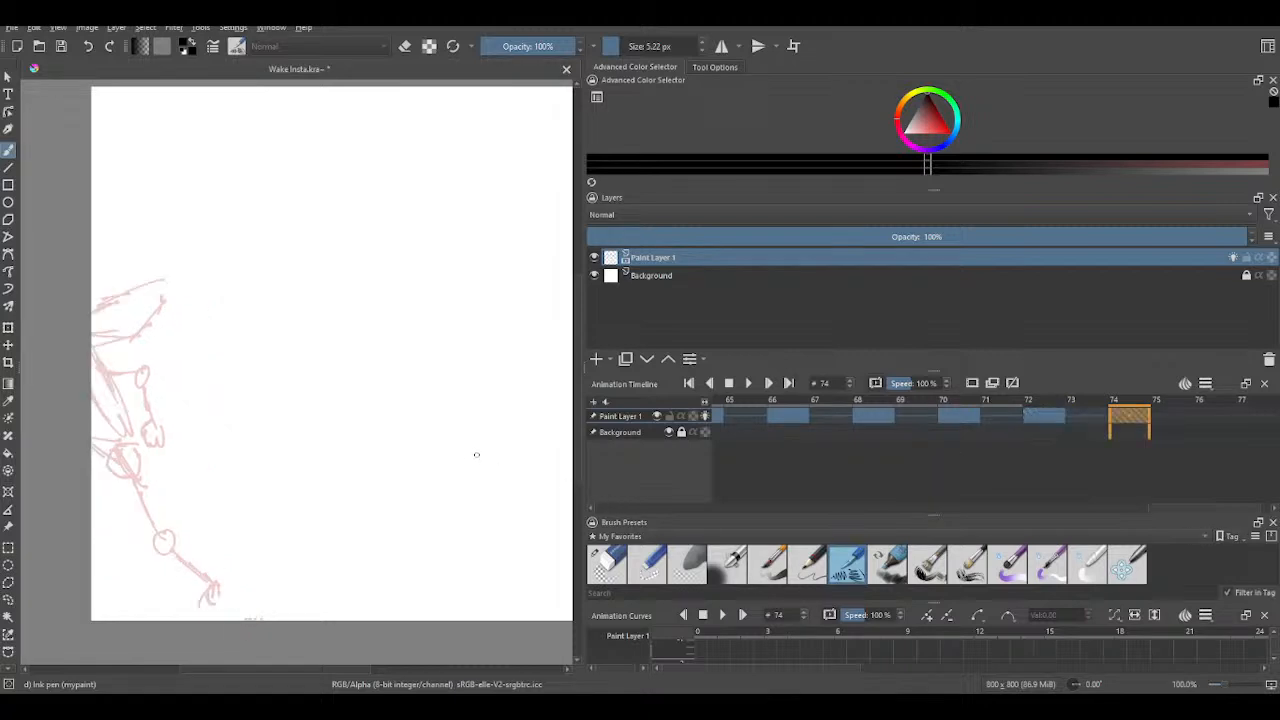
{"action": "mouse_move", "coordinate": [367, 350]}
{"action": "left_mouse_down"}
{"action": "mouse_move", "coordinate": [343, 363]}
{"action": "mouse_move", "coordinate": [294, 357]}
{"action": "mouse_move", "coordinate": [313, 362]}
{"action": "left_mouse_up"}
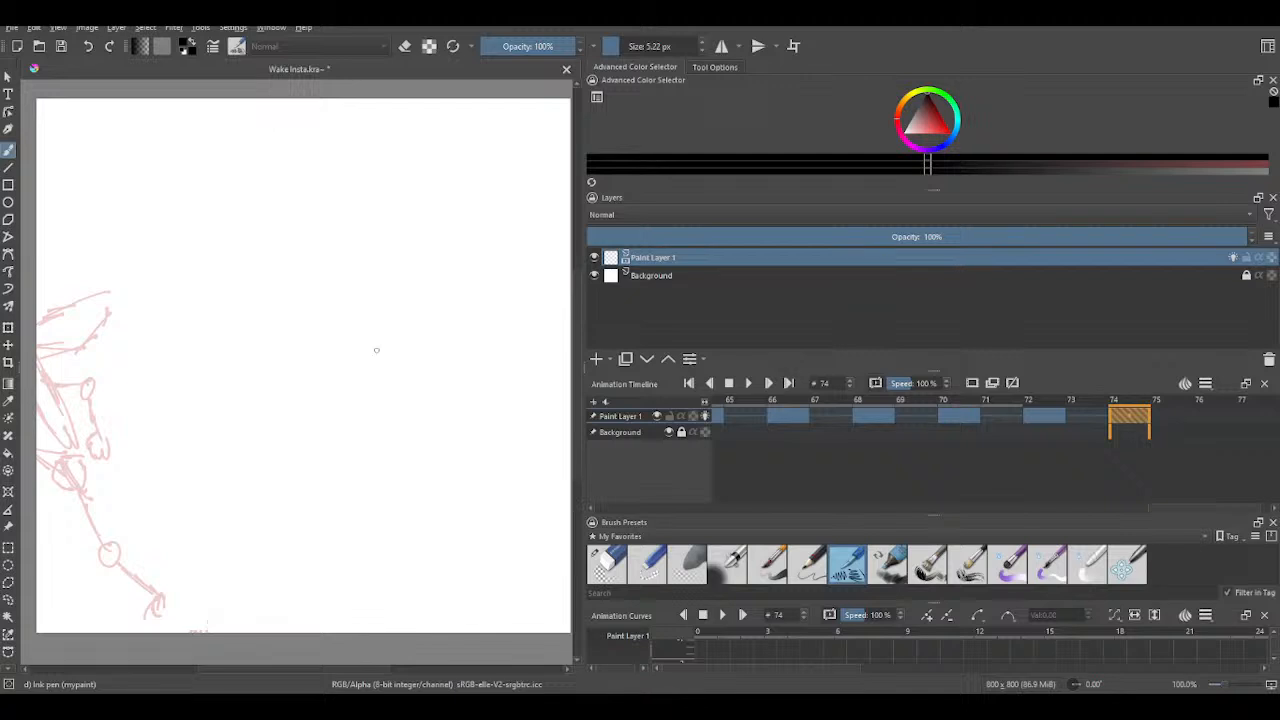
{"action": "scroll", "coordinate": [480, 470], "scroll_direction": "up", "scroll_amount": 1}
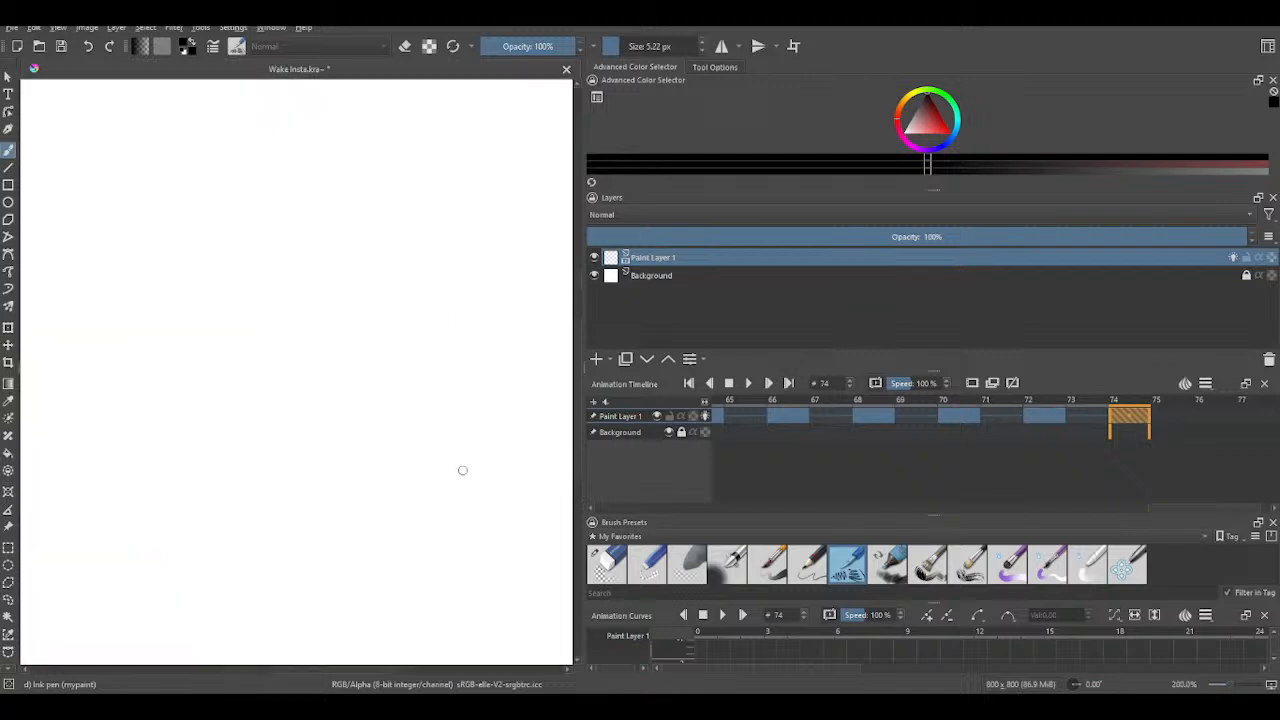
{"action": "scroll", "coordinate": [452, 478], "scroll_direction": "down", "scroll_amount": 1}
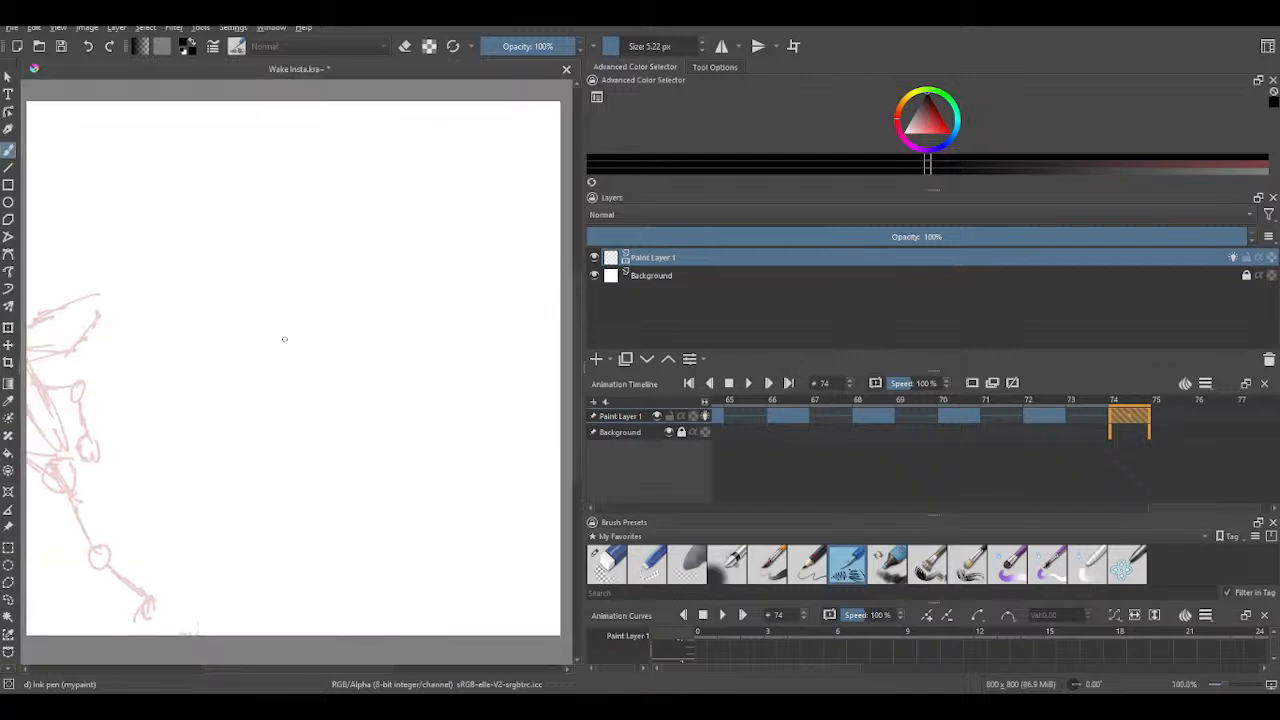
{"action": "key", "text": "space"}
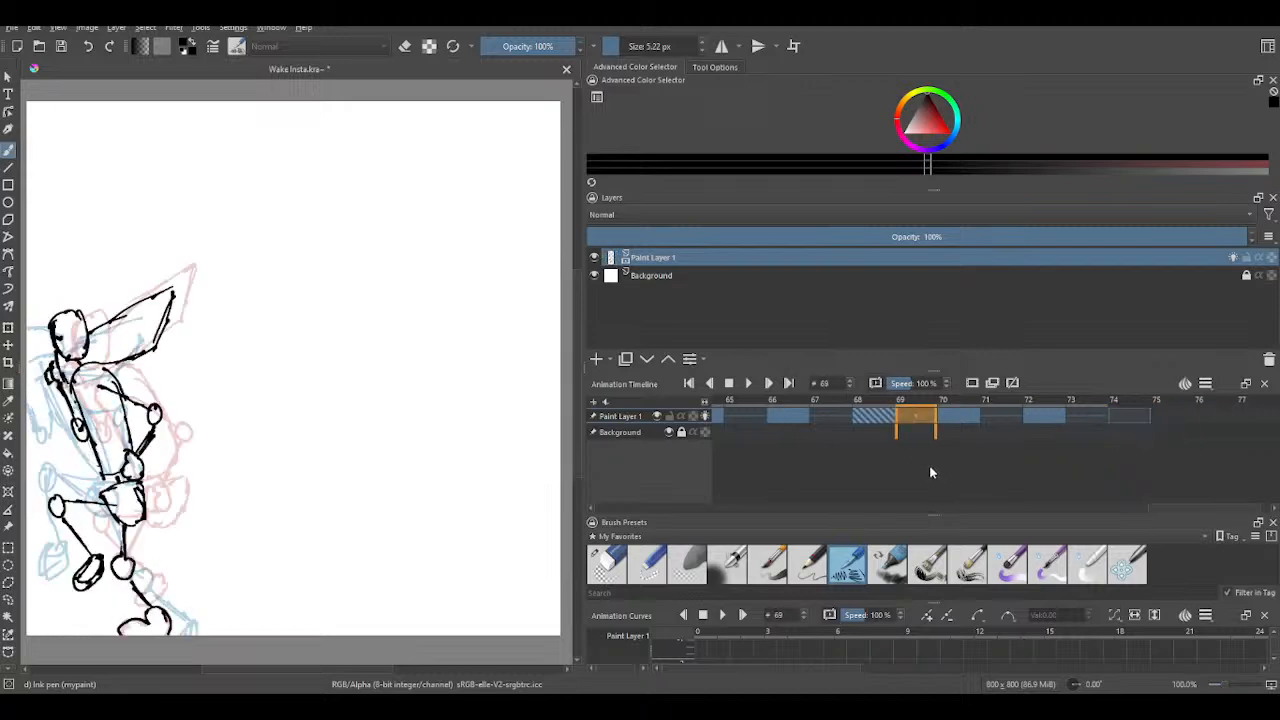
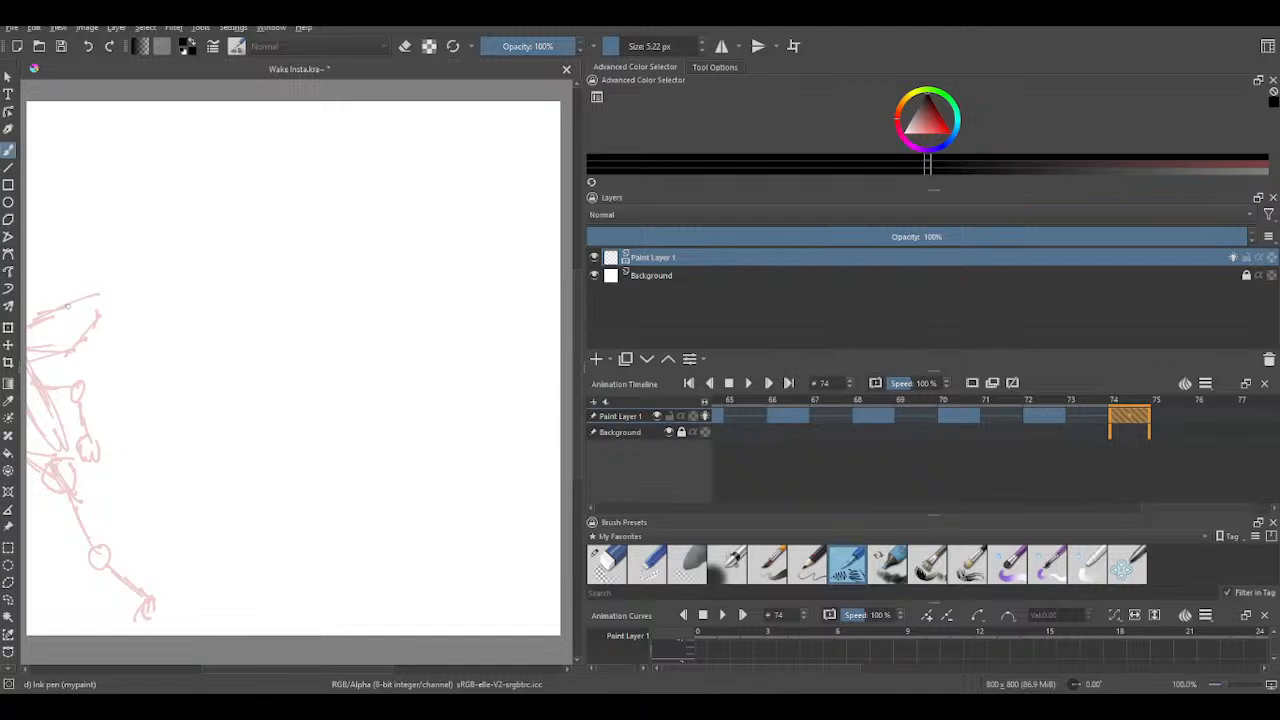
{"action": "left_click_drag", "start_coordinate": [76, 328], "coordinate": [55, 273]}
{"action": "left_click", "coordinate": [89, 47]}
{"action": "left_click", "coordinate": [89, 47]}
- Sketch the angular lines of the exiting shape, meeting at a point near the canvas's left edge, on frame 74 and compare with frame 72
{"action": "mouse_move", "coordinate": [34, 297]}
{"action": "left_mouse_down"}
{"action": "mouse_move", "coordinate": [100, 329]}
{"action": "mouse_move", "coordinate": [29, 417]}
{"action": "left_mouse_up"}
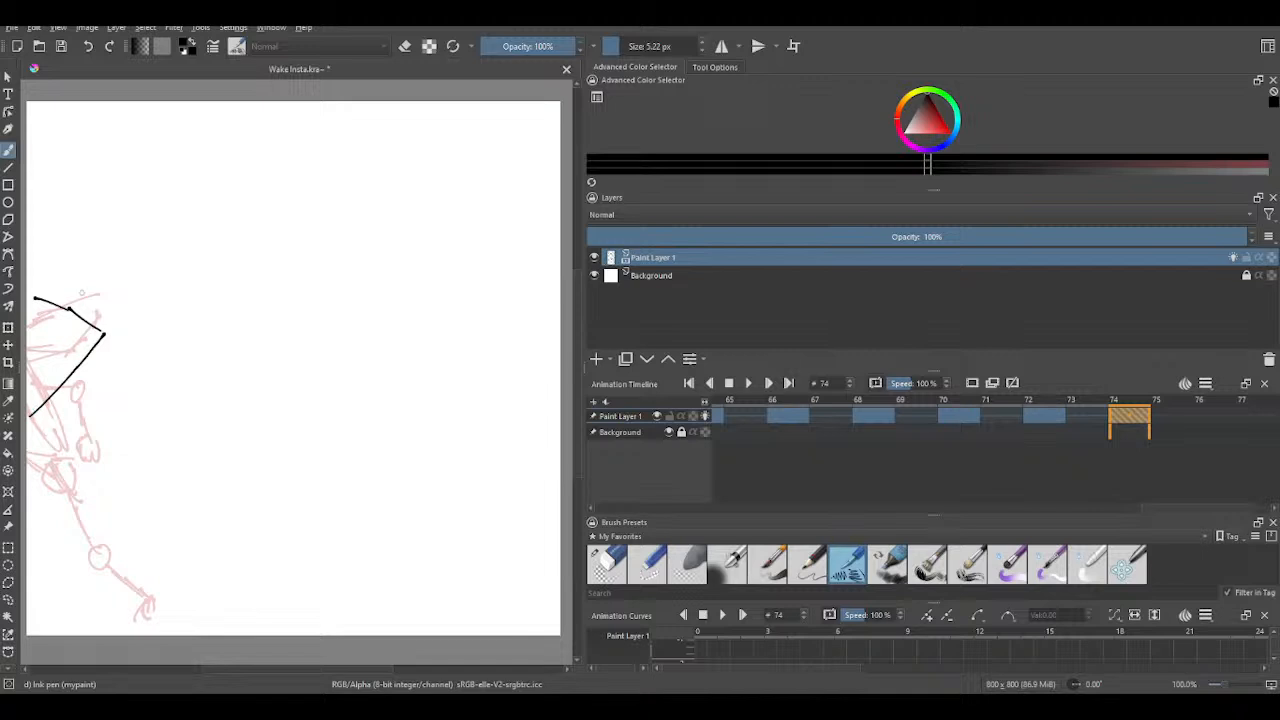
{"action": "left_click_drag", "start_coordinate": [103, 332], "coordinate": [30, 256]}
{"action": "left_click", "coordinate": [1157, 436]}
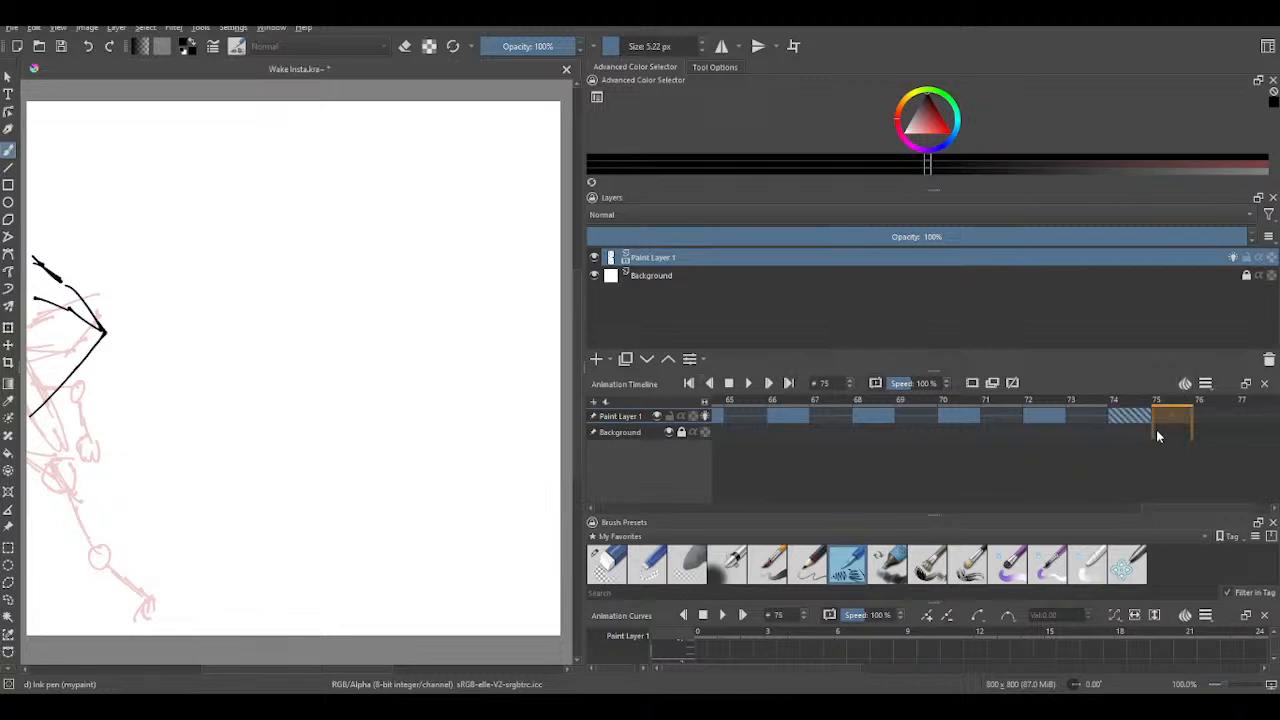
{"action": "key", "text": "Left"}
{"action": "key", "text": "Right"}
{"action": "key", "text": "Left"}
{"action": "key", "text": "Left"}
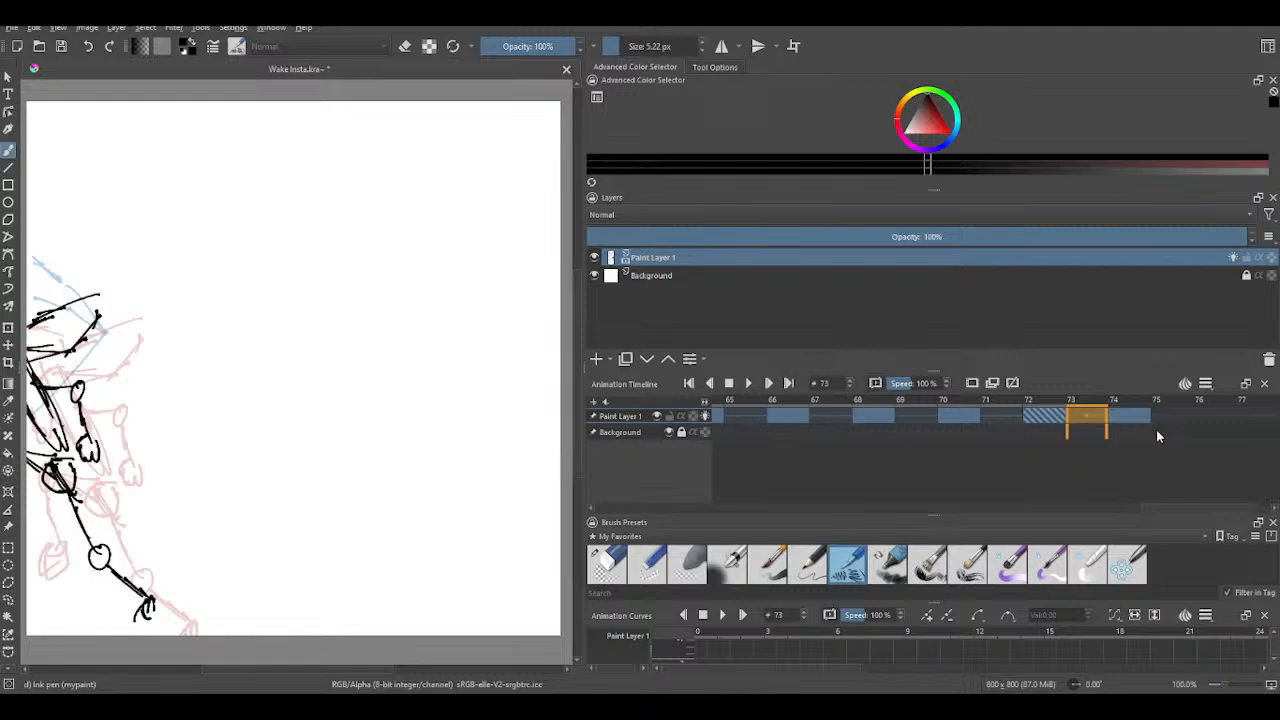
{"action": "key", "text": "Right"}
- Add one short line near the figure's hip and another above the pointed shape on frame 74, and compare with frame 72
{"action": "left_click_drag", "start_coordinate": [100, 466], "coordinate": [57, 481]}
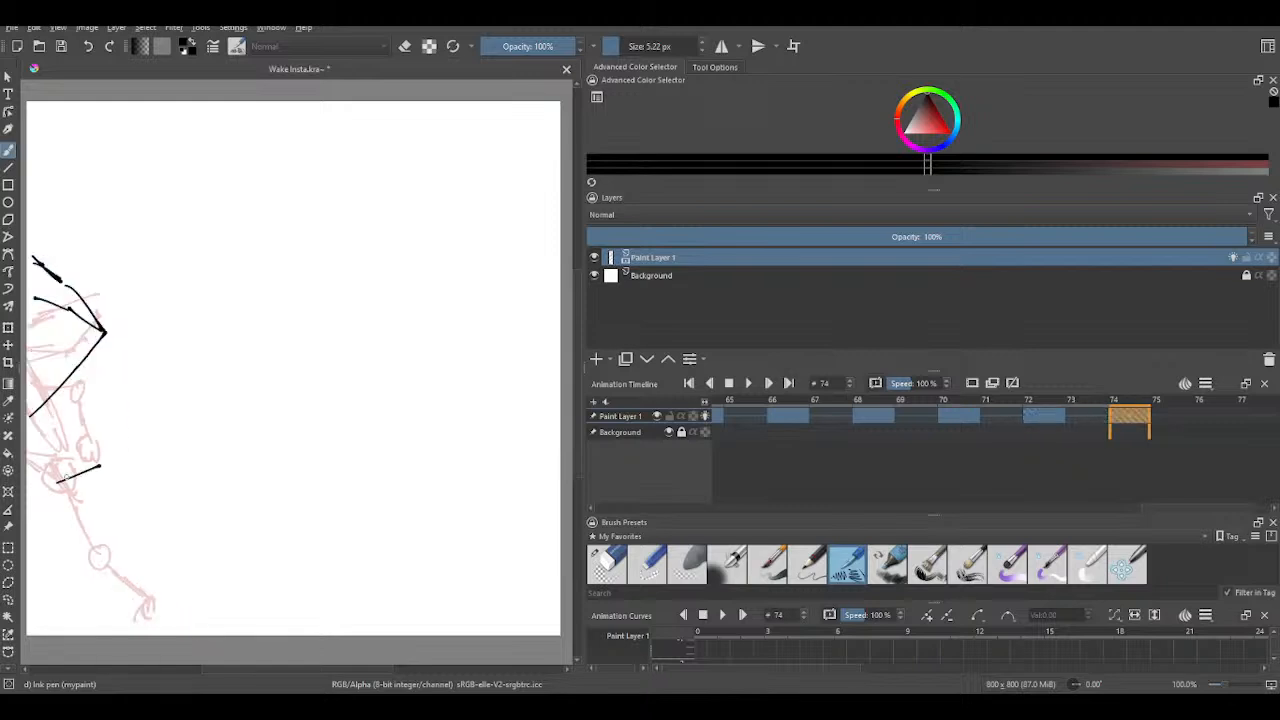
{"action": "left_click_drag", "start_coordinate": [109, 286], "coordinate": [84, 271]}
{"action": "key", "text": "Right"}
{"action": "key", "text": "Left"}
{"action": "key", "text": "Left"}
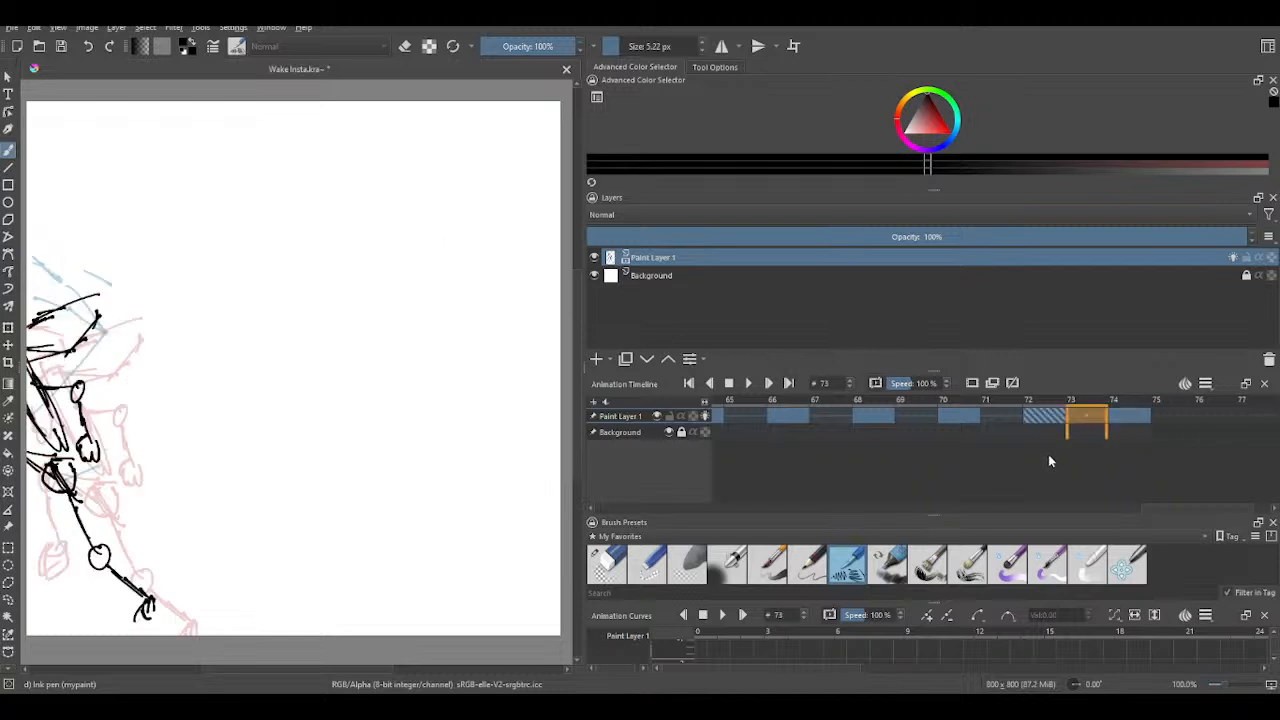
{"action": "key", "text": "Right"}
{"action": "key", "text": "Left"}
- Add short motion dashes beside the figure's arm and legs on frame 72, and return to frame 74
{"action": "key", "text": "minus"}
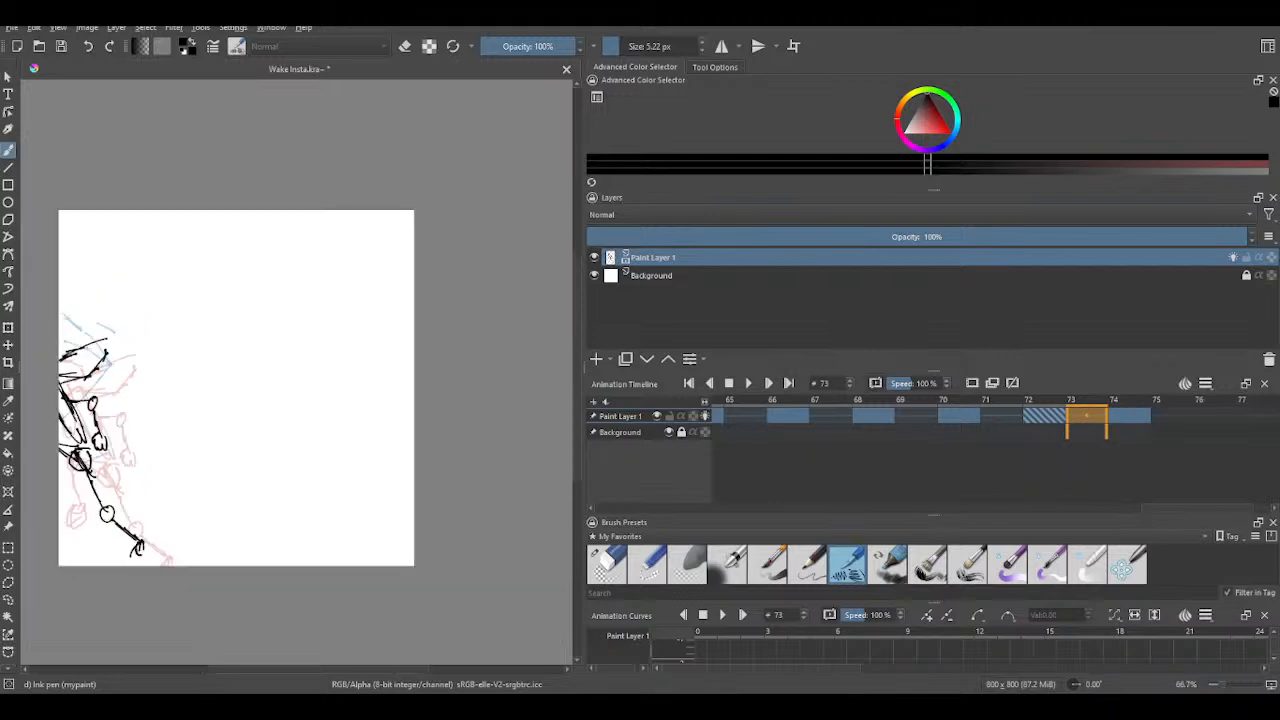
{"action": "key", "text": "plus"}
{"action": "mouse_move", "coordinate": [277, 400]}
{"action": "left_mouse_down"}
{"action": "mouse_move", "coordinate": [360, 397]}
{"action": "mouse_move", "coordinate": [328, 394]}
{"action": "left_mouse_up"}
{"action": "left_click_drag", "start_coordinate": [340, 390], "coordinate": [346, 384]}
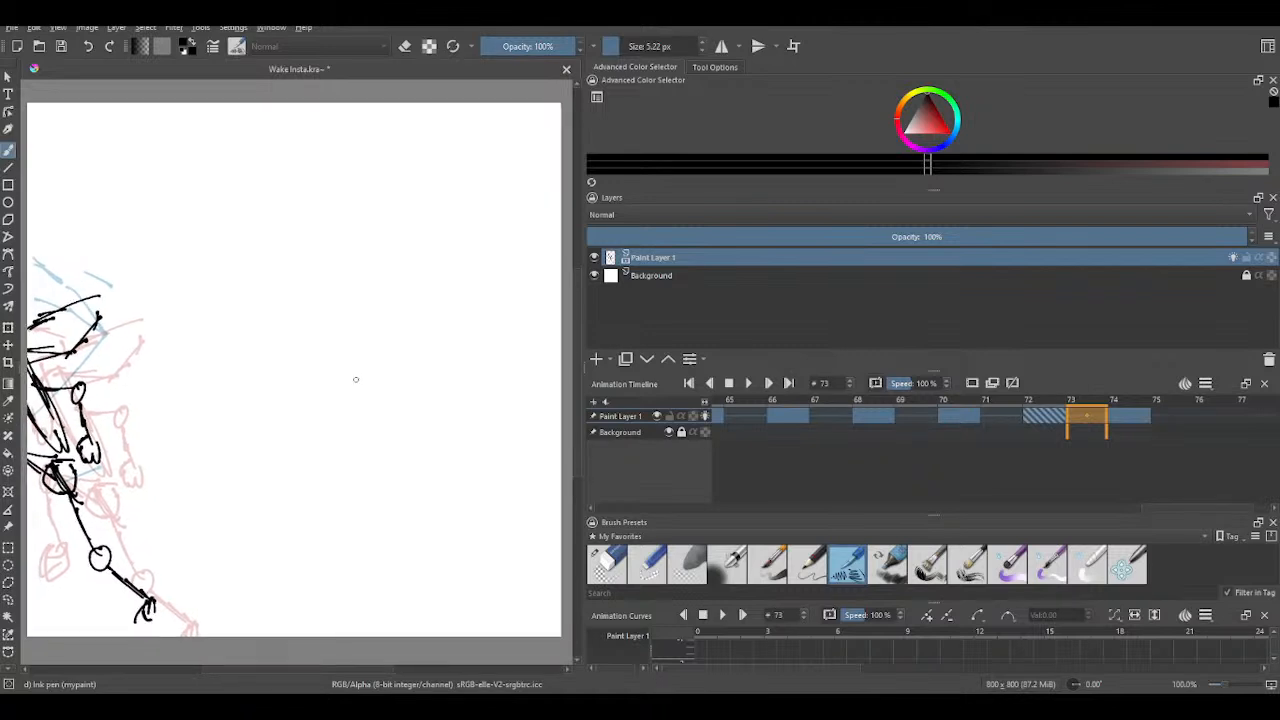
{"action": "key", "text": "Right"}
{"action": "key", "text": "Left"}
{"action": "key", "text": "Left"}
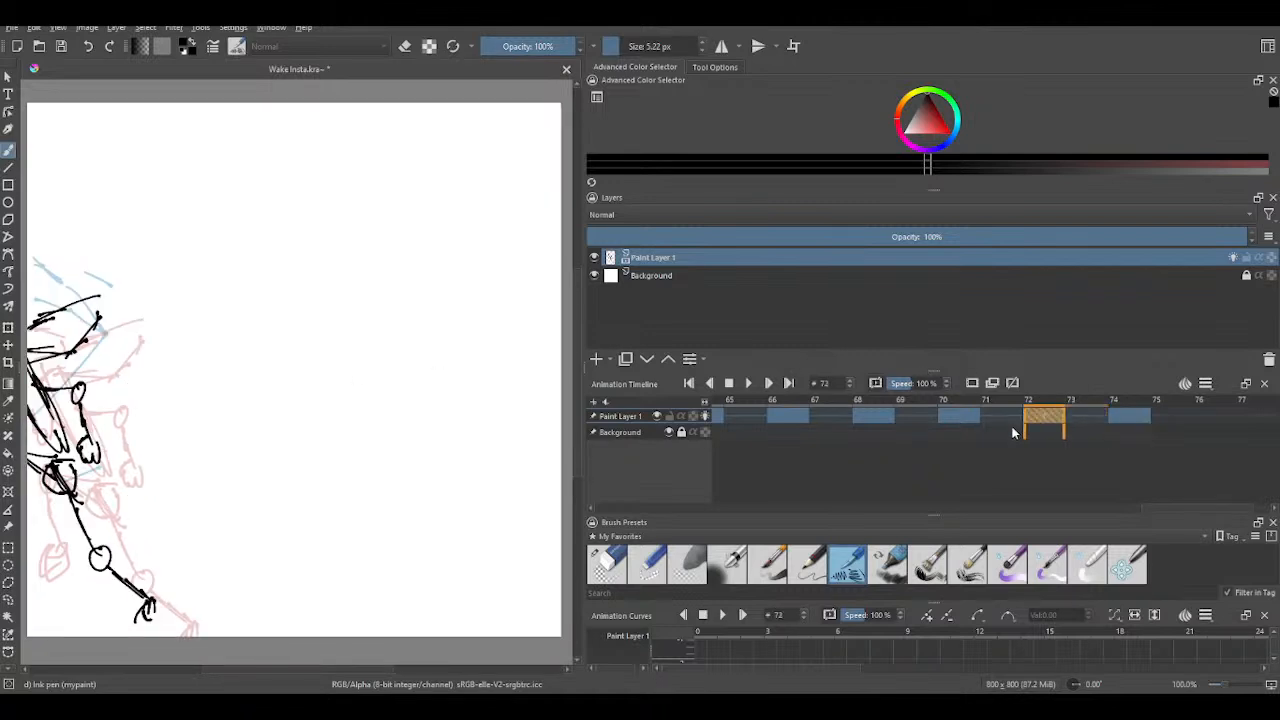
{"action": "left_click_drag", "start_coordinate": [103, 412], "coordinate": [113, 420]}
{"action": "left_click_drag", "start_coordinate": [59, 555], "coordinate": [72, 564]}
{"action": "left_click_drag", "start_coordinate": [146, 536], "coordinate": [160, 541]}
{"action": "key", "text": "Right"}
{"action": "key", "text": "Right"}
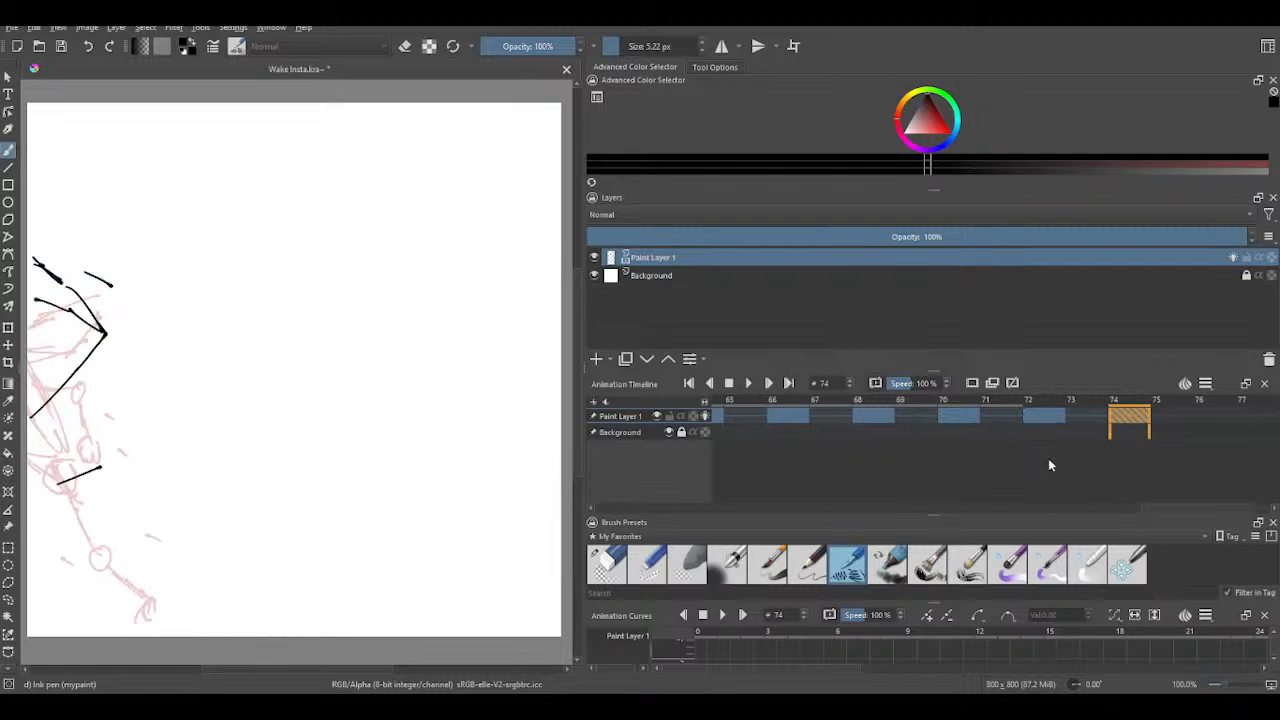
- Add a blank keyframe at frame 76 and sketch a larger pointed arrowhead with a curved middle line entering from the canvas's left edge
{"action": "key", "text": "Right"}
{"action": "key", "text": "Right"}
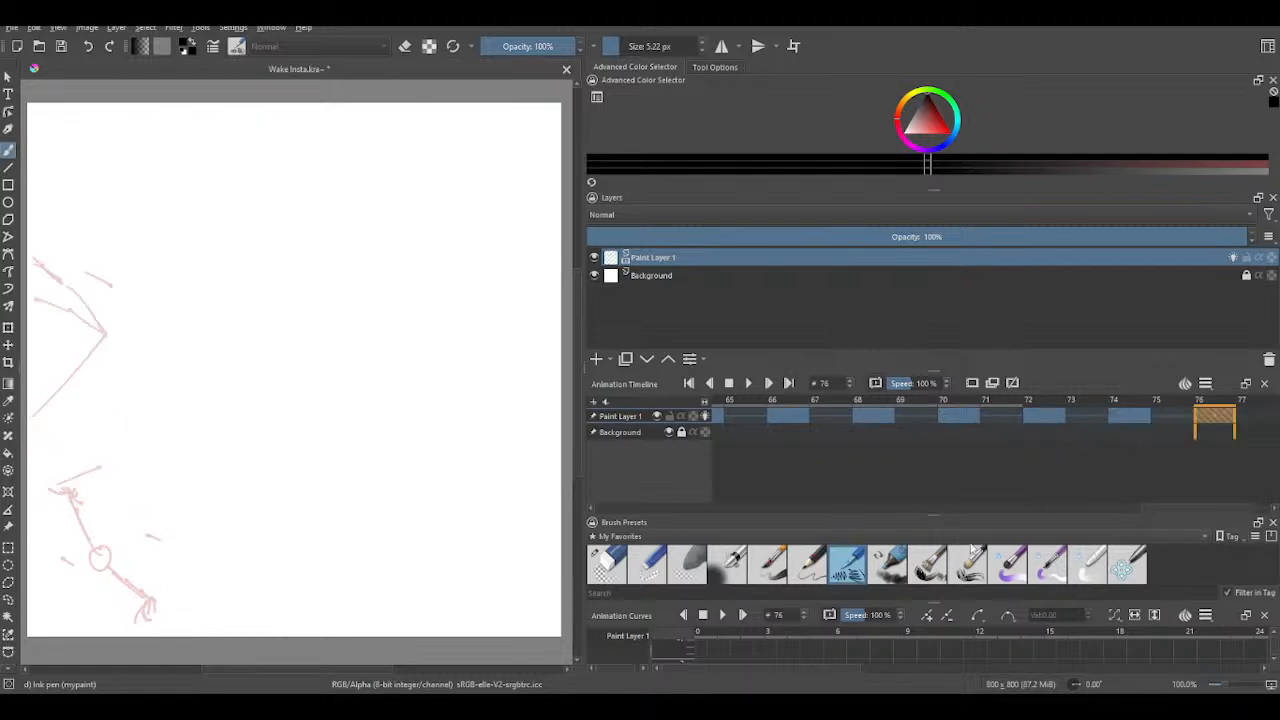
{"action": "scroll", "coordinate": [984, 471], "scroll_direction": "right", "scroll_amount": 4}
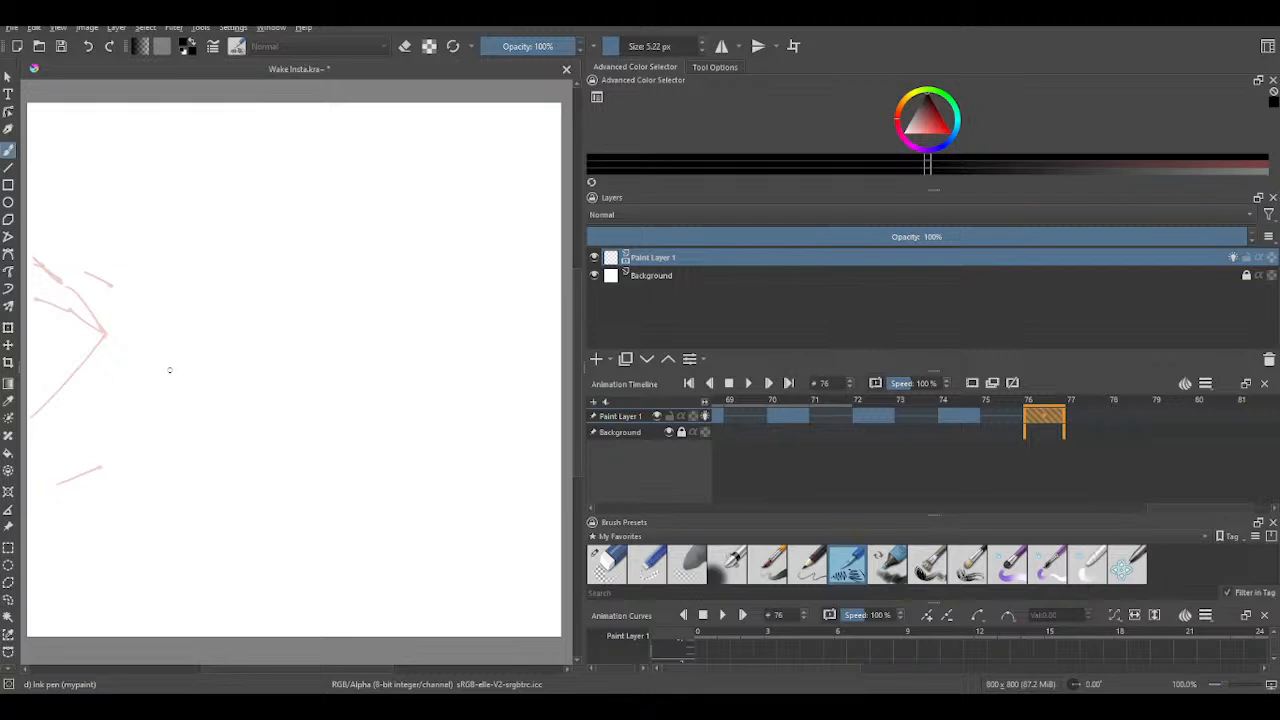
{"action": "mouse_move", "coordinate": [182, 361]}
{"action": "left_mouse_down"}
{"action": "mouse_move", "coordinate": [91, 416]}
{"action": "mouse_move", "coordinate": [162, 408]}
{"action": "mouse_move", "coordinate": [252, 349]}
{"action": "mouse_move", "coordinate": [222, 302]}
{"action": "mouse_move", "coordinate": [52, 206]}
{"action": "left_mouse_up"}
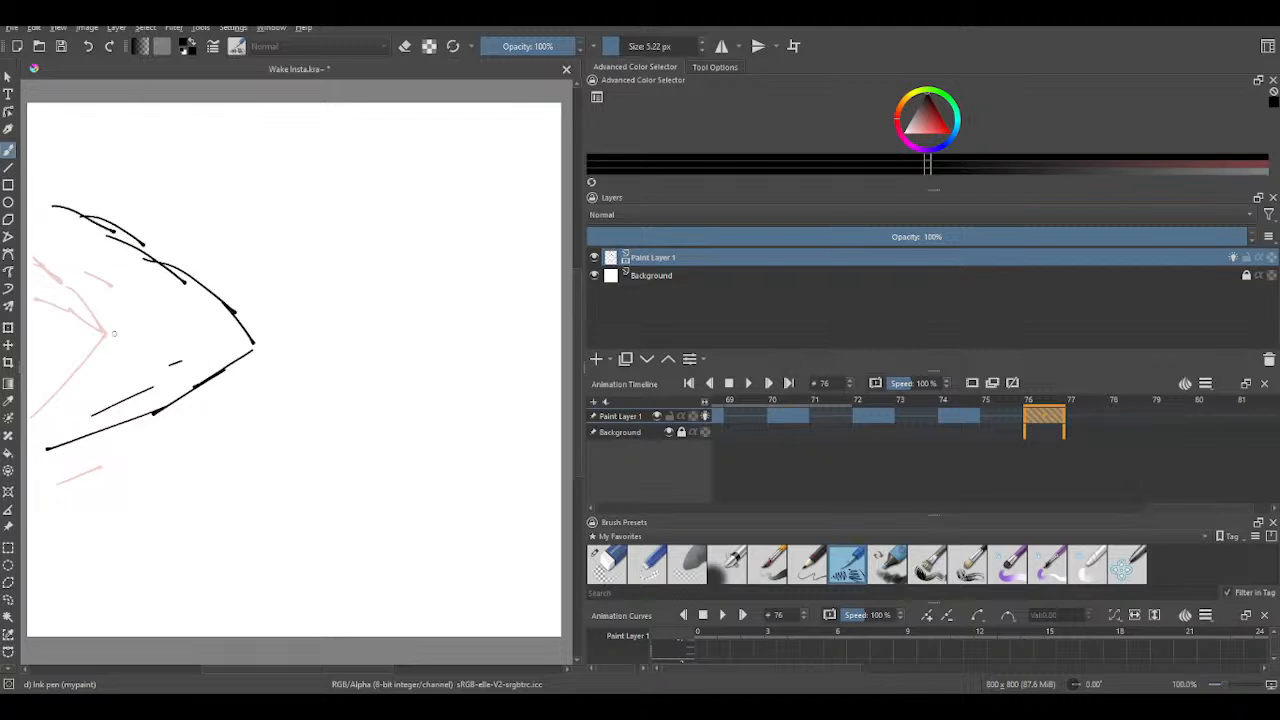
{"action": "mouse_move", "coordinate": [250, 344]}
{"action": "left_mouse_down"}
{"action": "mouse_move", "coordinate": [104, 303]}
{"action": "mouse_move", "coordinate": [48, 310]}
{"action": "left_mouse_up"}
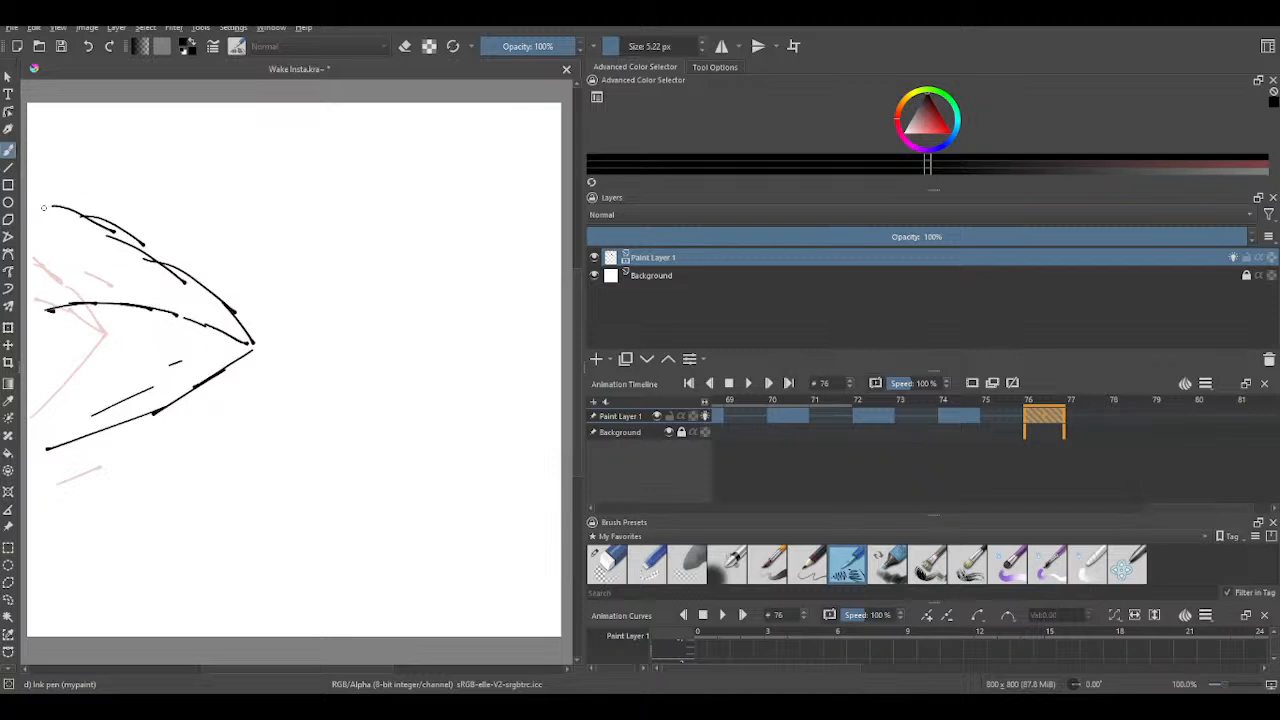
{"action": "mouse_move", "coordinate": [32, 196]}
{"action": "left_mouse_down"}
{"action": "mouse_move", "coordinate": [74, 215]}
{"action": "mouse_move", "coordinate": [35, 249]}
{"action": "left_mouse_up"}
{"action": "mouse_move", "coordinate": [30, 421]}
{"action": "left_mouse_down"}
{"action": "mouse_move", "coordinate": [44, 415]}
{"action": "mouse_move", "coordinate": [33, 457]}
{"action": "left_mouse_up"}
- Add a blank keyframe at frame 78 and sketch the arrowhead's outline farther right, with its tip, upper and lower edges and swept-back barbs
{"action": "key", "text": "Right"}
{"action": "key", "text": "Right"}
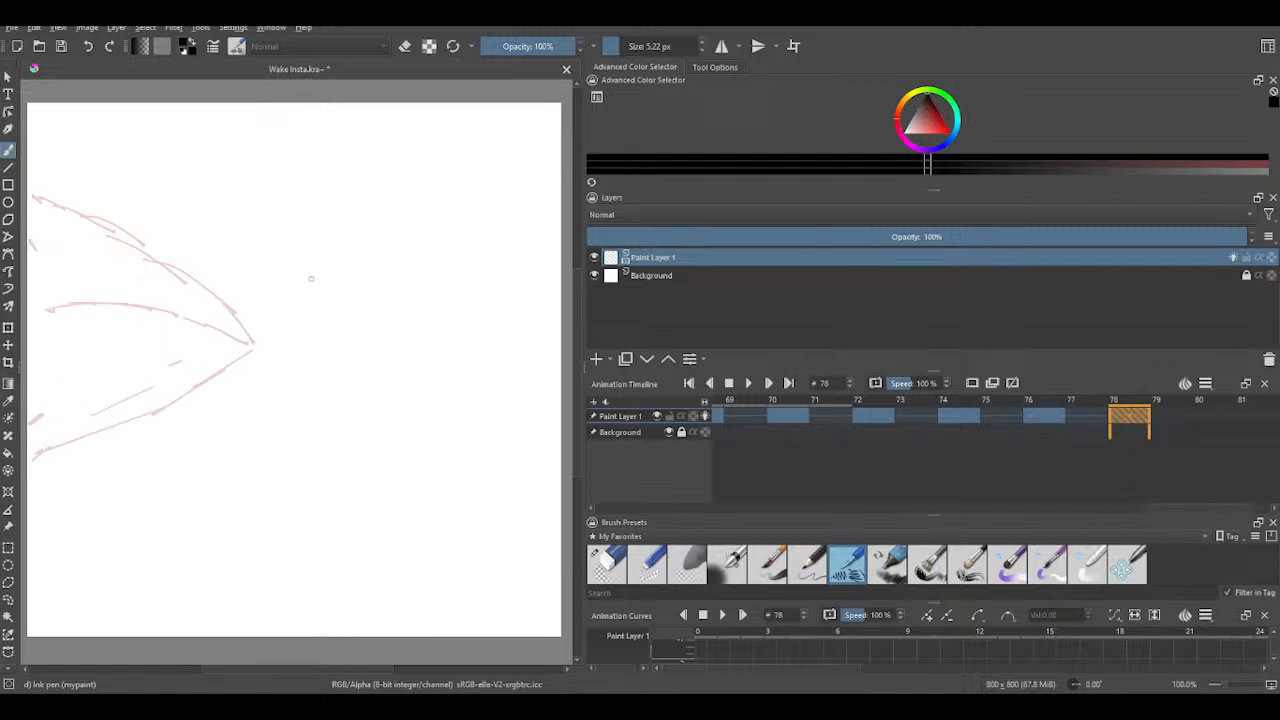
{"action": "mouse_move", "coordinate": [262, 221]}
{"action": "left_mouse_down"}
{"action": "mouse_move", "coordinate": [302, 239]}
{"action": "mouse_move", "coordinate": [390, 319]}
{"action": "mouse_move", "coordinate": [252, 440]}
{"action": "mouse_move", "coordinate": [166, 472]}
{"action": "left_mouse_up"}
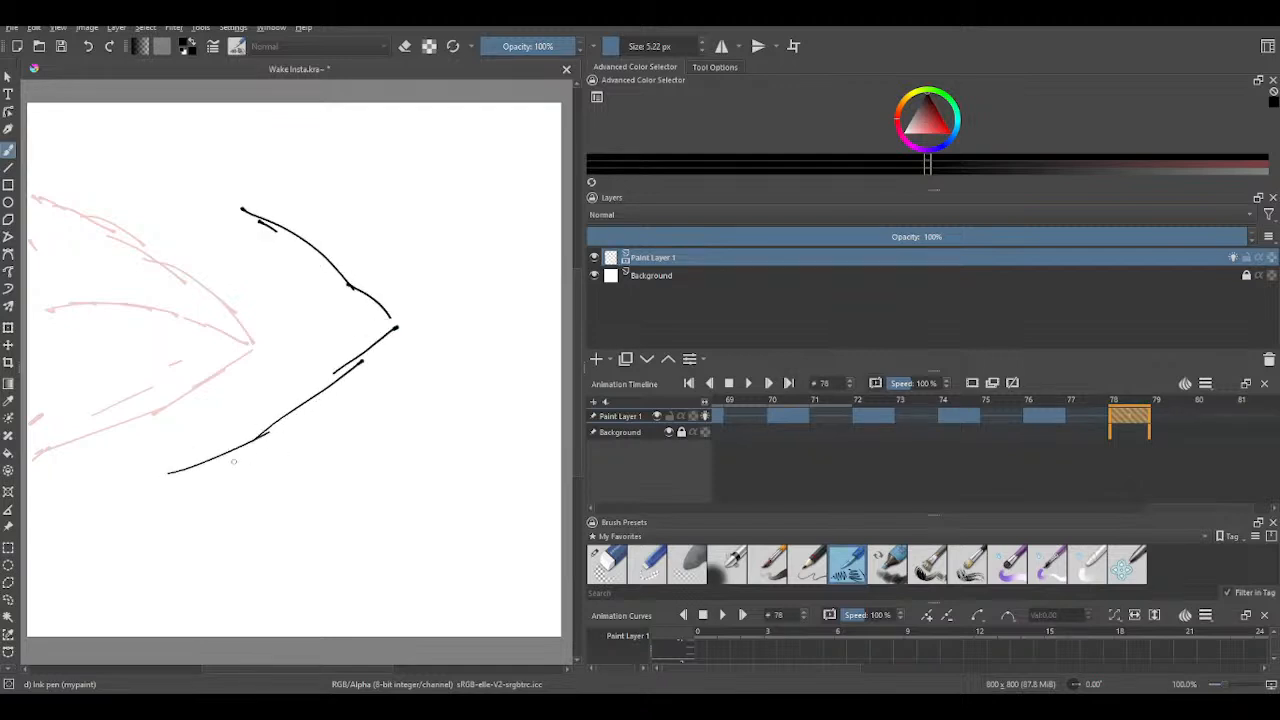
{"action": "left_click_drag", "start_coordinate": [393, 325], "coordinate": [298, 245]}
{"action": "mouse_move", "coordinate": [397, 328]}
{"action": "left_mouse_down"}
{"action": "mouse_move", "coordinate": [297, 225]}
{"action": "mouse_move", "coordinate": [312, 234]}
{"action": "mouse_move", "coordinate": [215, 186]}
{"action": "mouse_move", "coordinate": [228, 197]}
{"action": "mouse_move", "coordinate": [200, 232]}
{"action": "left_mouse_up"}
{"action": "left_click_drag", "start_coordinate": [197, 229], "coordinate": [214, 243]}
{"action": "left_click_drag", "start_coordinate": [170, 187], "coordinate": [192, 217]}
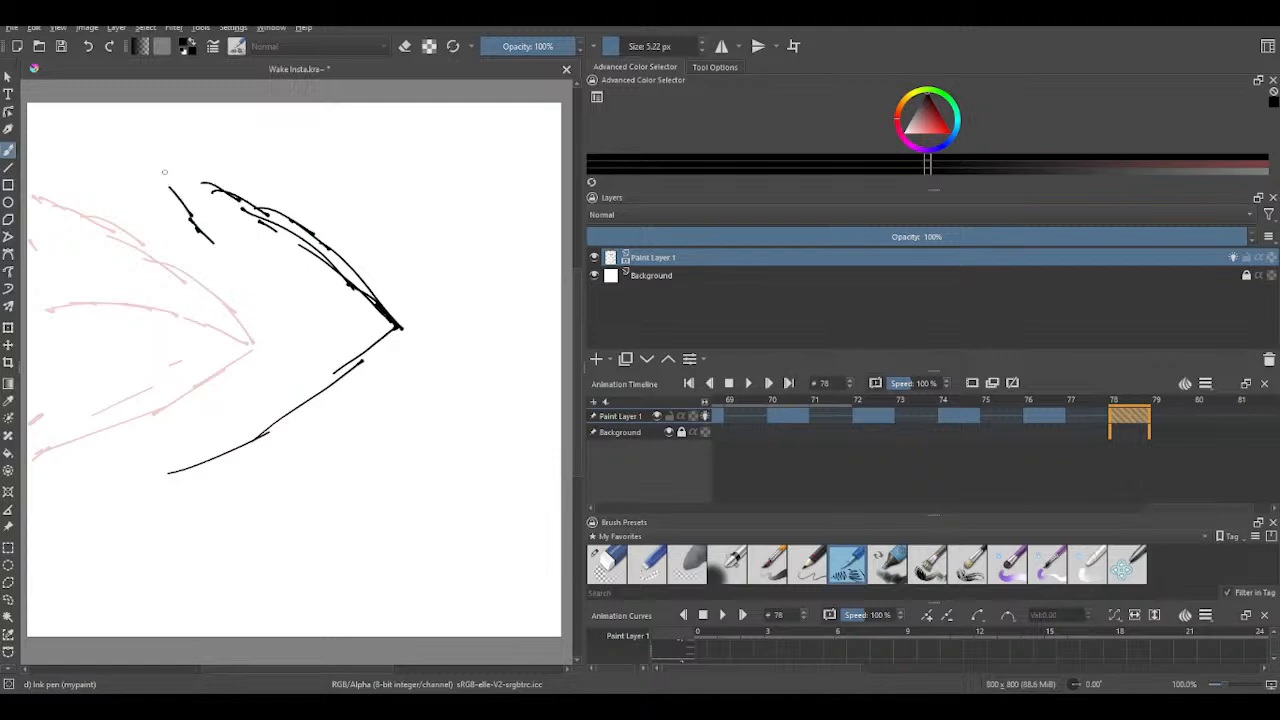
{"action": "left_click_drag", "start_coordinate": [166, 173], "coordinate": [192, 187]}
{"action": "left_click_drag", "start_coordinate": [177, 179], "coordinate": [214, 186]}
{"action": "left_click_drag", "start_coordinate": [170, 462], "coordinate": [166, 470]}
{"action": "left_click_drag", "start_coordinate": [192, 429], "coordinate": [167, 468]}
- Draw the arrow's curved rear edge, middle crease and barb connections on frame 78, and extend two shaft lines to the canvas's left edge
{"action": "left_click_drag", "start_coordinate": [150, 283], "coordinate": [138, 349]}
{"action": "left_click_drag", "start_coordinate": [147, 377], "coordinate": [157, 411]}
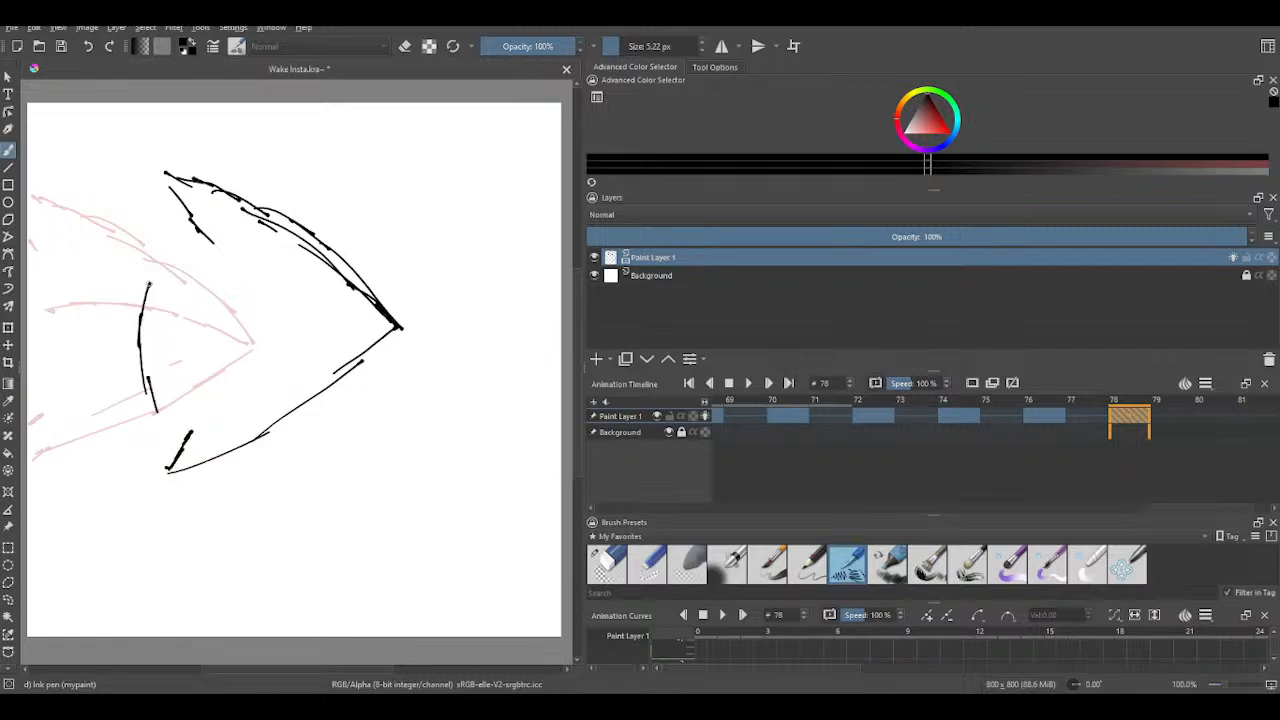
{"action": "mouse_move", "coordinate": [168, 318]}
{"action": "left_mouse_down"}
{"action": "mouse_move", "coordinate": [318, 291]}
{"action": "mouse_move", "coordinate": [286, 297]}
{"action": "mouse_move", "coordinate": [398, 327]}
{"action": "left_mouse_up"}
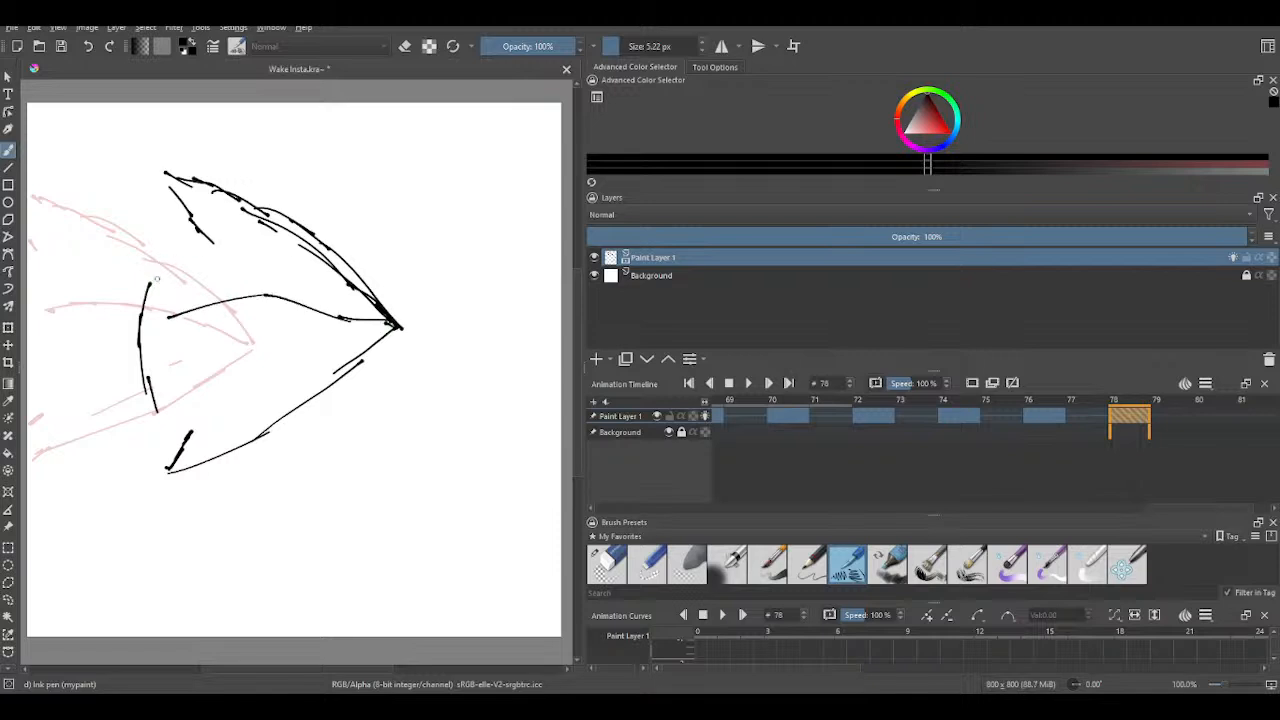
{"action": "mouse_move", "coordinate": [156, 278]}
{"action": "left_mouse_down"}
{"action": "mouse_move", "coordinate": [210, 265]}
{"action": "mouse_move", "coordinate": [212, 242]}
{"action": "left_mouse_up"}
{"action": "mouse_move", "coordinate": [155, 410]}
{"action": "left_mouse_down"}
{"action": "mouse_move", "coordinate": [205, 407]}
{"action": "mouse_move", "coordinate": [185, 445]}
{"action": "left_mouse_up"}
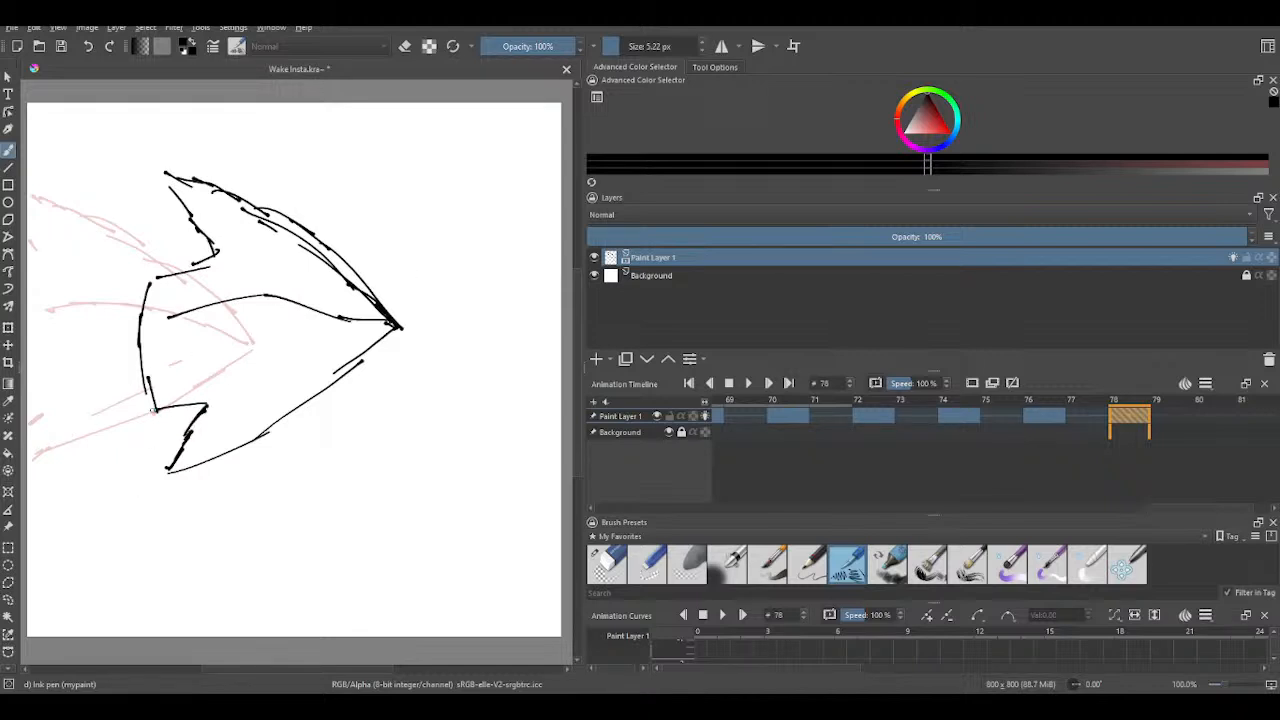
{"action": "left_click_drag", "start_coordinate": [148, 283], "coordinate": [36, 287]}
{"action": "left_click_drag", "start_coordinate": [32, 432], "coordinate": [180, 408]}
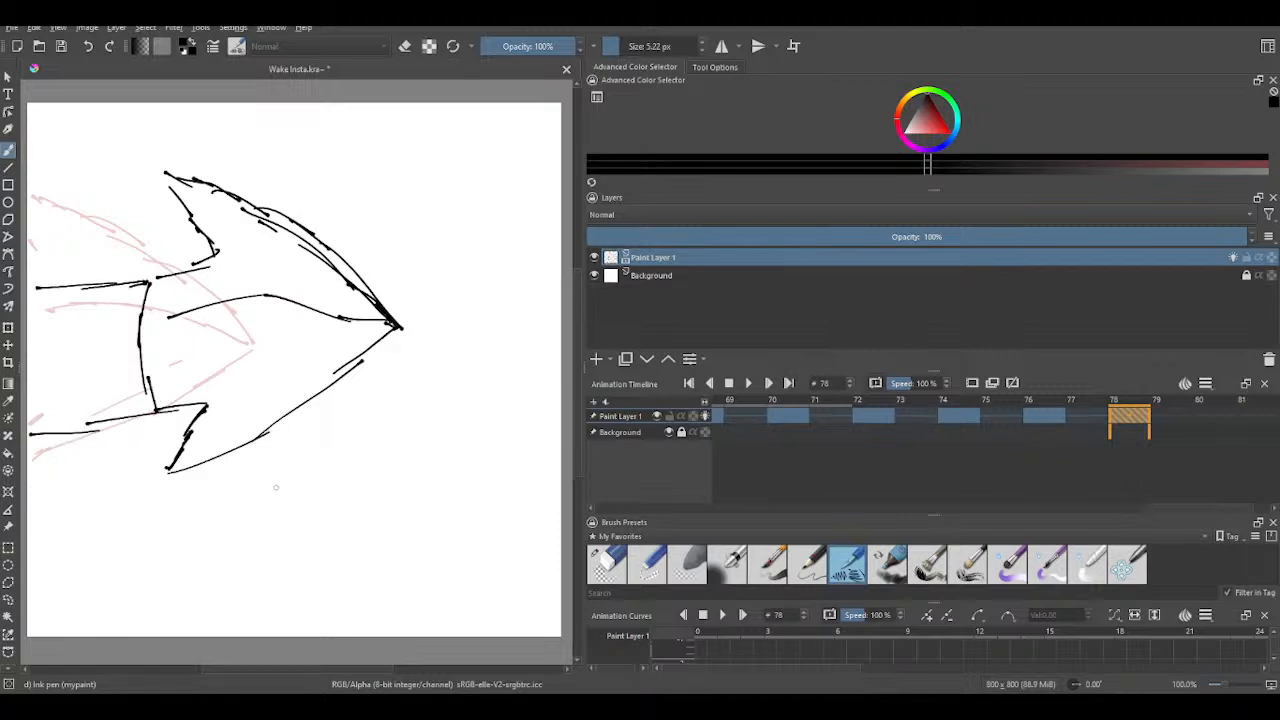
- Add short motion dashes above and below the arrow's barbs on frame 78, and check the whole drawing
{"action": "left_click_drag", "start_coordinate": [206, 511], "coordinate": [166, 523]}
{"action": "left_click_drag", "start_coordinate": [128, 463], "coordinate": [101, 470]}
{"action": "left_click_drag", "start_coordinate": [156, 226], "coordinate": [118, 233]}
{"action": "left_click_drag", "start_coordinate": [130, 188], "coordinate": [116, 192]}
{"action": "scroll", "coordinate": [503, 158], "scroll_direction": "down", "scroll_amount": 1}
{"action": "scroll", "coordinate": [312, 344], "scroll_direction": "up", "scroll_amount": 3}
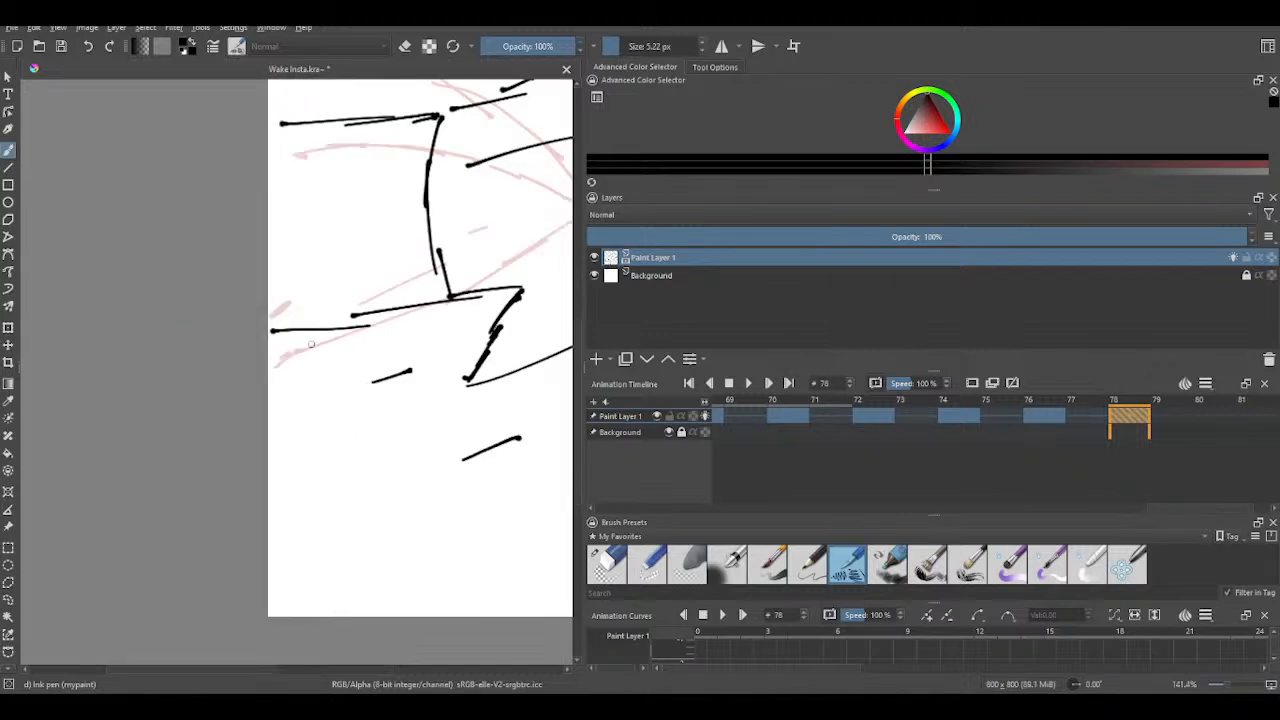
{"action": "left_click_drag", "start_coordinate": [406, 334], "coordinate": [89, 500]}
{"action": "scroll", "coordinate": [242, 412], "scroll_direction": "down", "scroll_amount": 4}
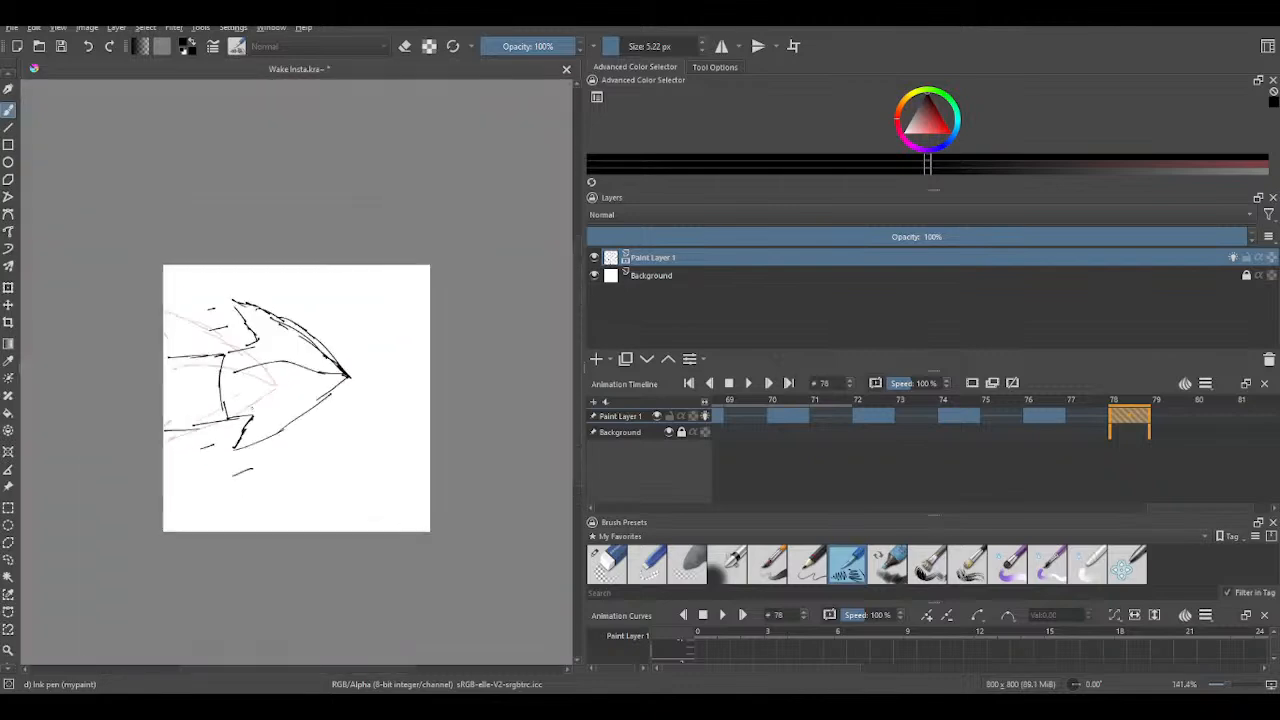
{"action": "scroll", "coordinate": [313, 383], "scroll_direction": "up", "scroll_amount": 1}
{"action": "scroll", "coordinate": [313, 380], "scroll_direction": "up", "scroll_amount": 1}
{"action": "scroll", "coordinate": [329, 363], "scroll_direction": "up", "scroll_amount": 1}
{"action": "left_click_drag", "start_coordinate": [329, 363], "coordinate": [417, 255]}
{"action": "scroll", "coordinate": [238, 335], "scroll_direction": "down", "scroll_amount": 1}
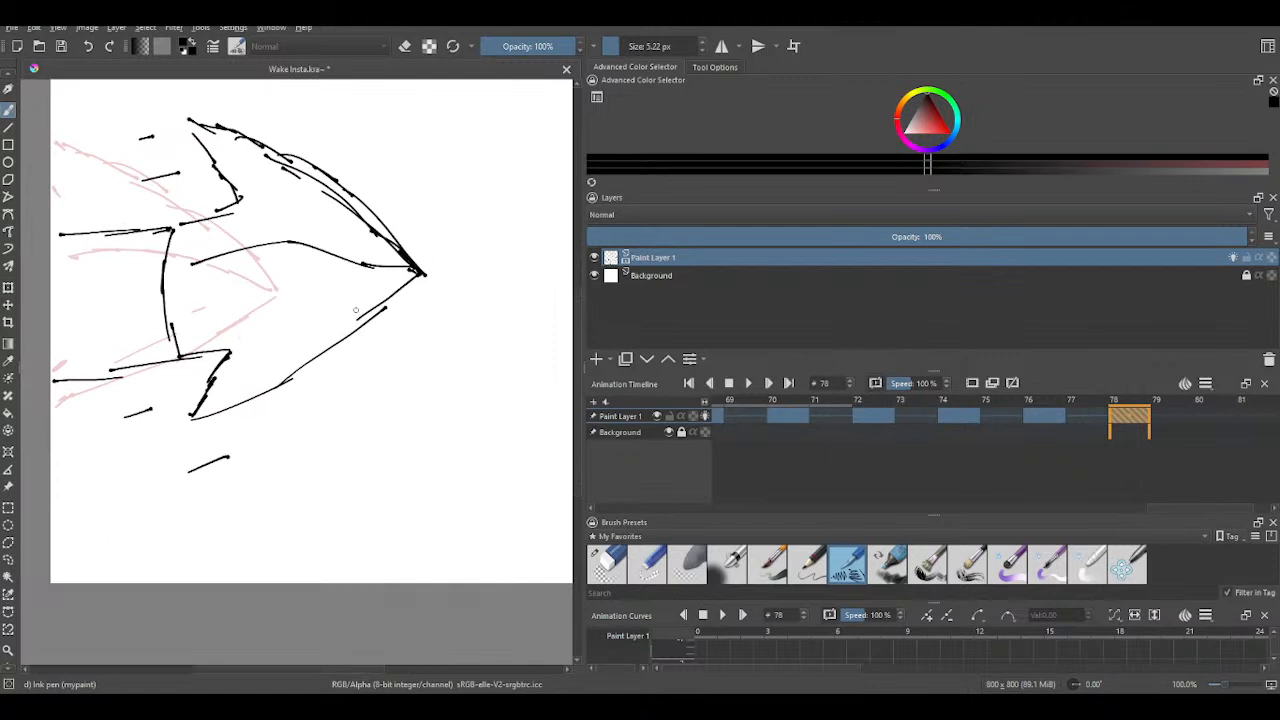
{"action": "left_click_drag", "start_coordinate": [348, 298], "coordinate": [330, 342]}
- Add short motion dashes around the pointed shape on frame 76, undoing one misplaced dash
{"action": "key", "text": "Left"}
{"action": "key", "text": "Left"}
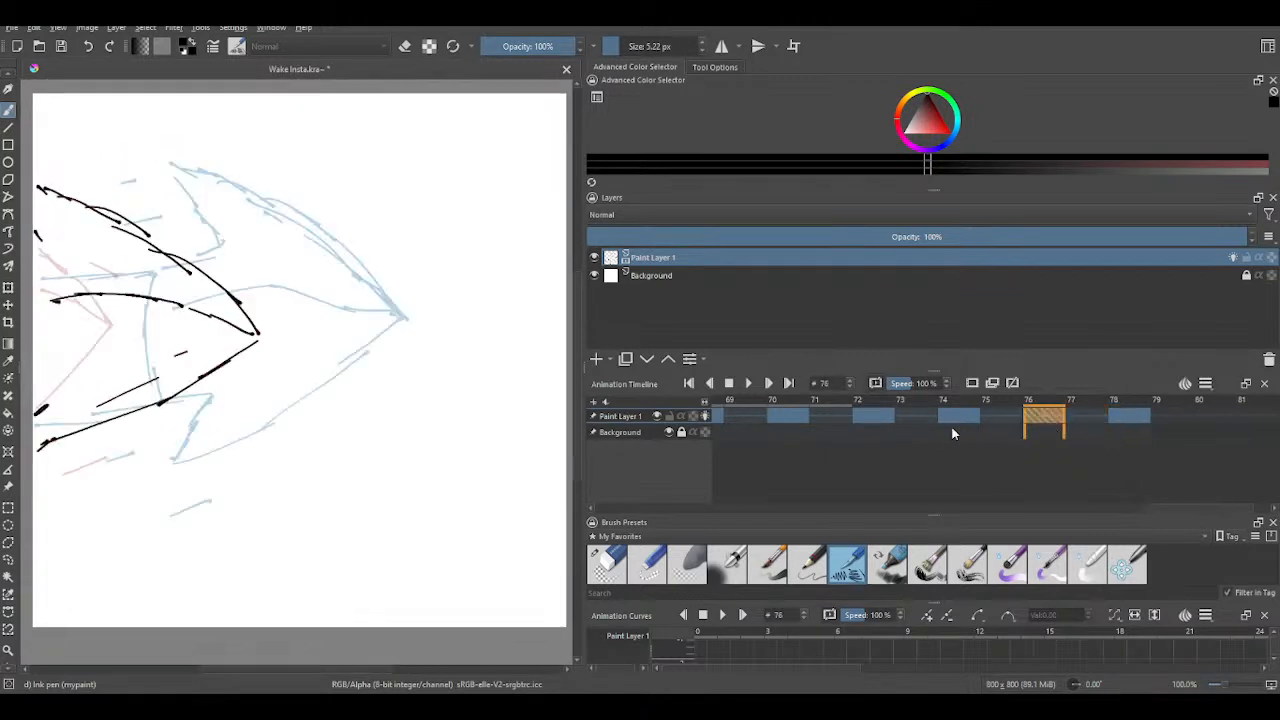
{"action": "left_click_drag", "start_coordinate": [158, 433], "coordinate": [181, 423]}
{"action": "left_click_drag", "start_coordinate": [284, 291], "coordinate": [263, 287]}
{"action": "left_click_drag", "start_coordinate": [286, 339], "coordinate": [280, 343]}
{"action": "key", "text": "ctrl+z"}
{"action": "left_click_drag", "start_coordinate": [254, 358], "coordinate": [269, 351]}
- Review the arrow's movement by flipping back and forth through the drawings up to frame 78
{"action": "scroll", "coordinate": [971, 443], "scroll_direction": "down", "scroll_amount": 3}
{"action": "scroll", "coordinate": [971, 443], "scroll_direction": "up", "scroll_amount": 4}
{"action": "scroll", "coordinate": [971, 443], "scroll_direction": "up", "scroll_amount": 1}
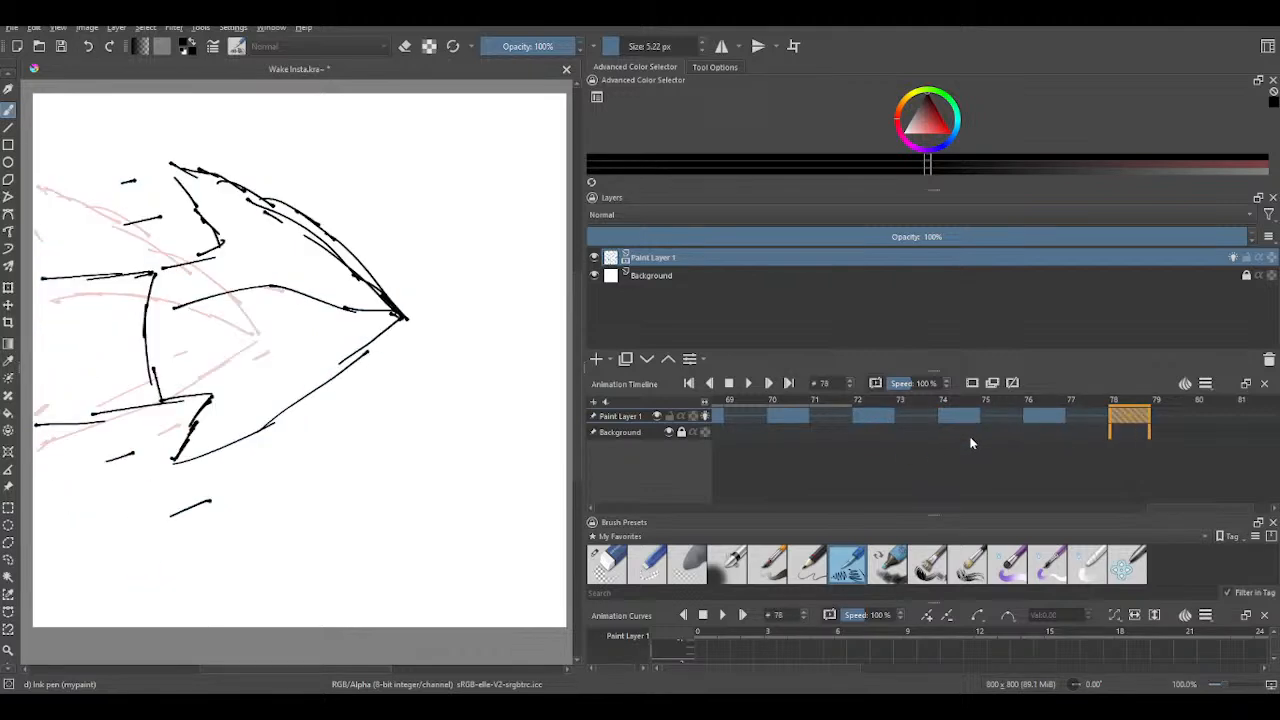
{"action": "scroll", "coordinate": [971, 443], "scroll_direction": "down", "scroll_amount": 4}
{"action": "scroll", "coordinate": [971, 443], "scroll_direction": "up", "scroll_amount": 6}
{"action": "scroll", "coordinate": [971, 443], "scroll_direction": "down", "scroll_amount": 6}
{"action": "scroll", "coordinate": [971, 443], "scroll_direction": "up", "scroll_amount": 5}
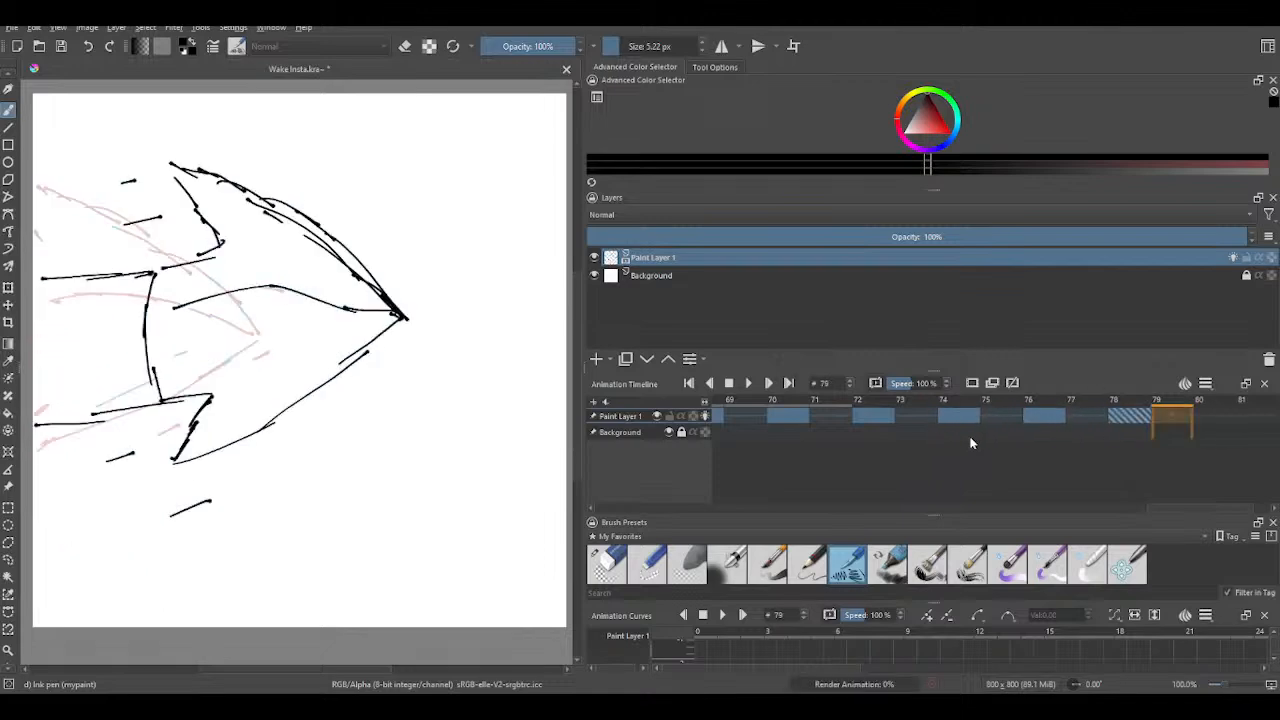
{"action": "scroll", "coordinate": [971, 443], "scroll_direction": "down", "scroll_amount": 1}
{"action": "scroll", "coordinate": [971, 443], "scroll_direction": "down", "scroll_amount": 4}
{"action": "scroll", "coordinate": [971, 443], "scroll_direction": "up", "scroll_amount": 3}
{"action": "scroll", "coordinate": [971, 443], "scroll_direction": "up", "scroll_amount": 1}
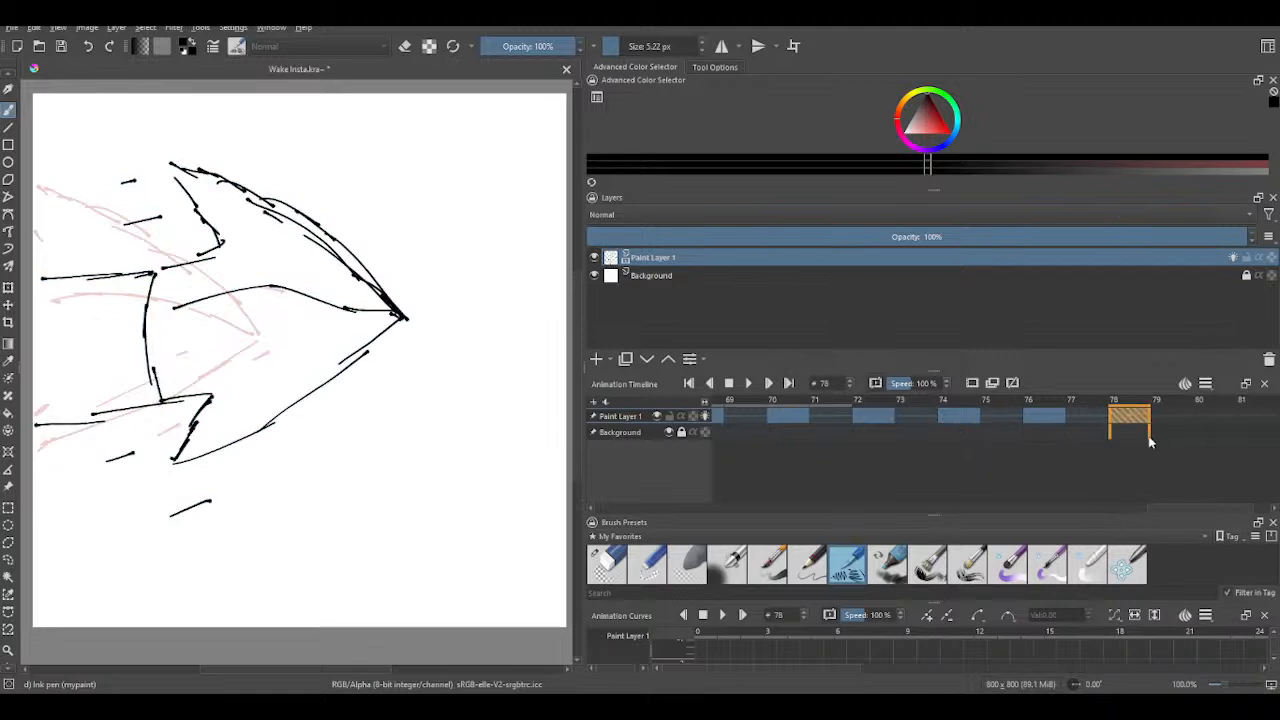
{"action": "scroll", "coordinate": [1131, 456], "scroll_direction": "up", "scroll_amount": 7}
{"action": "scroll", "coordinate": [1053, 475], "scroll_direction": "down", "scroll_amount": 8}
{"action": "scroll", "coordinate": [1051, 470], "scroll_direction": "up", "scroll_amount": 1}
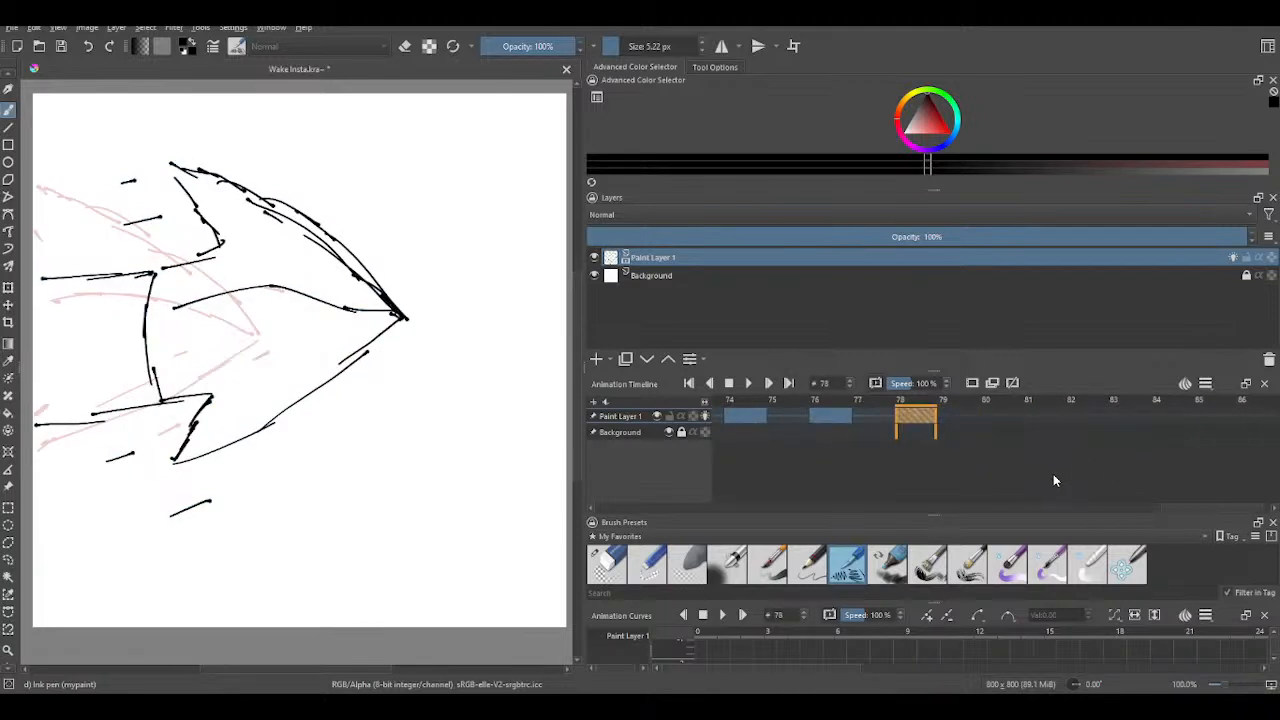
- Add a blank keyframe at frame 80 and sketch the tilted arrowhead's edges and barbs, with the tip near the canvas's right edge
{"action": "scroll", "coordinate": [965, 466], "scroll_direction": "up", "scroll_amount": 2}
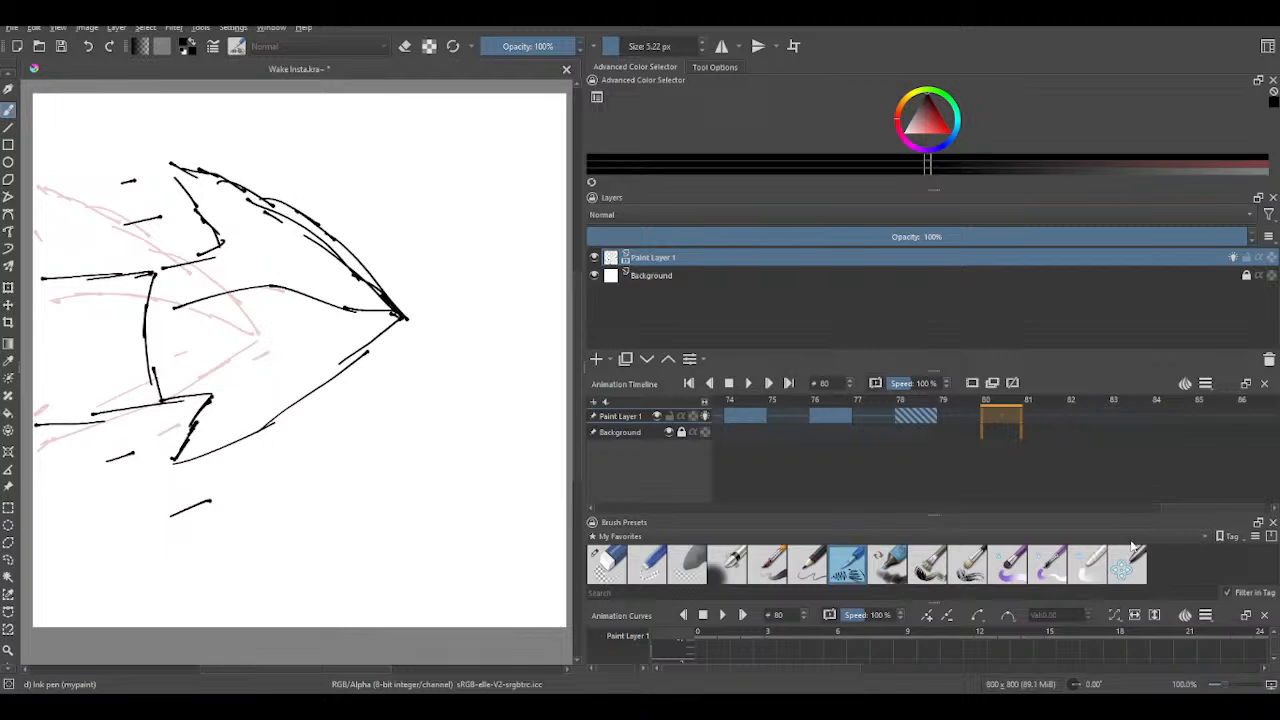
{"action": "key", "text": "F7"}
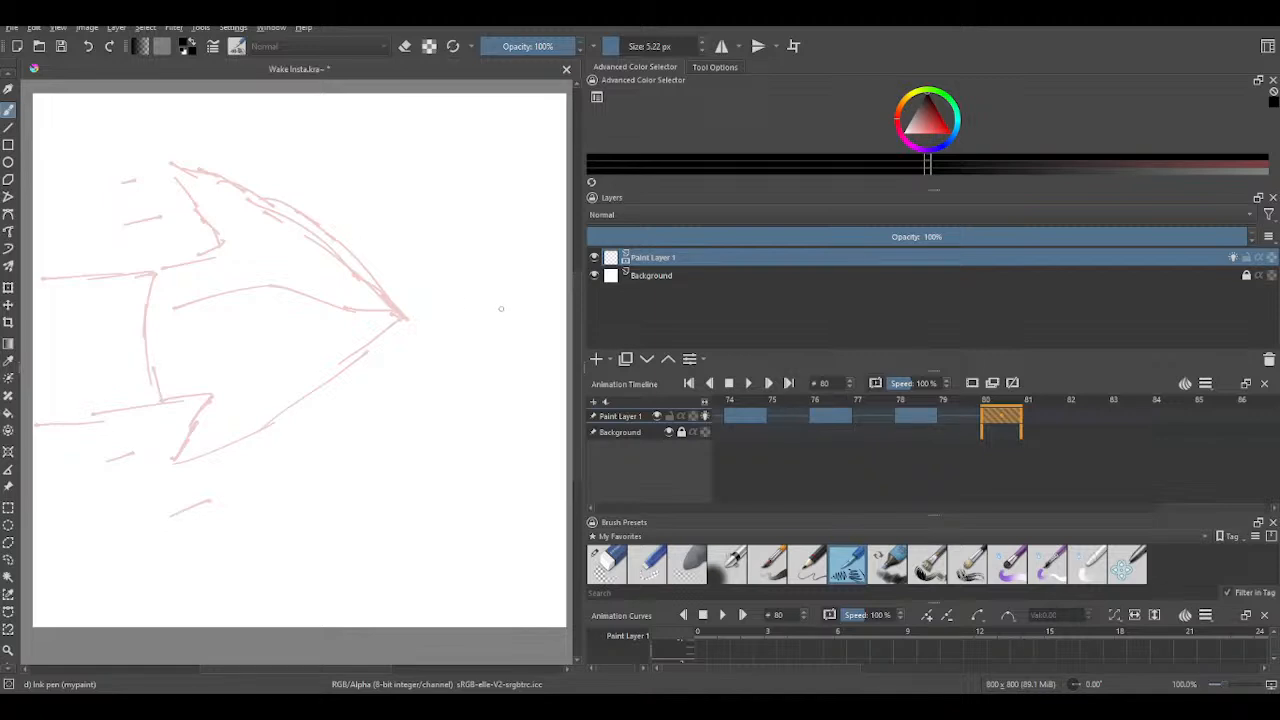
{"action": "mouse_move", "coordinate": [474, 315]}
{"action": "left_mouse_down"}
{"action": "mouse_move", "coordinate": [511, 306]}
{"action": "mouse_move", "coordinate": [453, 341]}
{"action": "left_mouse_up"}
{"action": "mouse_move", "coordinate": [439, 364]}
{"action": "left_mouse_down"}
{"action": "mouse_move", "coordinate": [467, 343]}
{"action": "mouse_move", "coordinate": [388, 364]}
{"action": "left_mouse_up"}
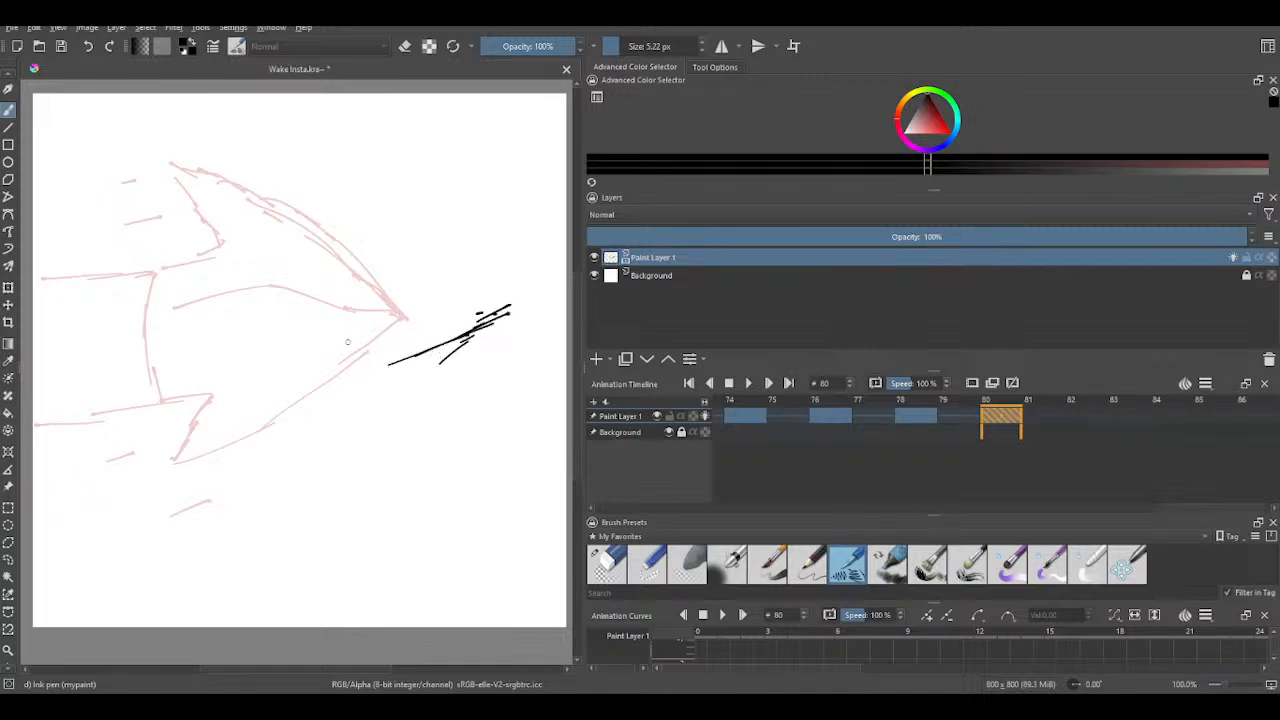
{"action": "left_click_drag", "start_coordinate": [394, 323], "coordinate": [340, 362]}
{"action": "left_click_drag", "start_coordinate": [378, 338], "coordinate": [328, 381]}
{"action": "mouse_move", "coordinate": [380, 332]}
{"action": "left_mouse_down"}
{"action": "mouse_move", "coordinate": [319, 395]}
{"action": "mouse_move", "coordinate": [430, 366]}
{"action": "left_mouse_up"}
{"action": "mouse_move", "coordinate": [370, 395]}
{"action": "left_mouse_down"}
{"action": "mouse_move", "coordinate": [498, 334]}
{"action": "mouse_move", "coordinate": [463, 345]}
{"action": "mouse_move", "coordinate": [514, 314]}
{"action": "left_mouse_up"}
{"action": "mouse_move", "coordinate": [478, 346]}
{"action": "left_mouse_down"}
{"action": "mouse_move", "coordinate": [554, 264]}
{"action": "mouse_move", "coordinate": [490, 216]}
{"action": "mouse_move", "coordinate": [386, 180]}
{"action": "mouse_move", "coordinate": [362, 177]}
{"action": "mouse_move", "coordinate": [362, 193]}
{"action": "mouse_move", "coordinate": [331, 180]}
{"action": "mouse_move", "coordinate": [372, 236]}
{"action": "left_mouse_up"}
{"action": "mouse_move", "coordinate": [336, 188]}
{"action": "left_mouse_down"}
{"action": "mouse_move", "coordinate": [368, 219]}
{"action": "mouse_move", "coordinate": [344, 208]}
{"action": "mouse_move", "coordinate": [392, 272]}
{"action": "left_mouse_up"}
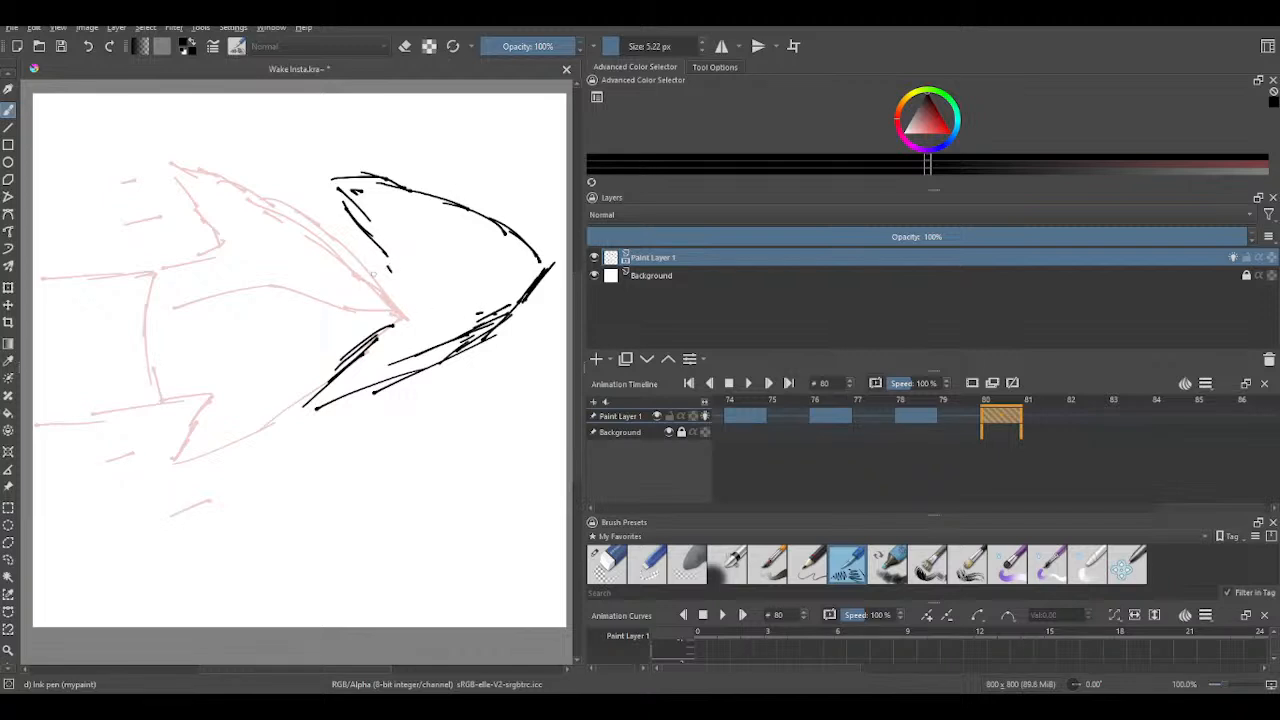
- Draw the arrow's curved rear edge and barb connections on frame 80, and sketch a wider lower edge and a tighter upper edge
{"action": "mouse_move", "coordinate": [354, 271]}
{"action": "left_mouse_down"}
{"action": "mouse_move", "coordinate": [394, 268]}
{"action": "mouse_move", "coordinate": [305, 282]}
{"action": "mouse_move", "coordinate": [264, 370]}
{"action": "mouse_move", "coordinate": [274, 420]}
{"action": "left_mouse_up"}
{"action": "mouse_move", "coordinate": [277, 286]}
{"action": "left_mouse_down"}
{"action": "mouse_move", "coordinate": [396, 259]}
{"action": "mouse_move", "coordinate": [396, 275]}
{"action": "left_mouse_up"}
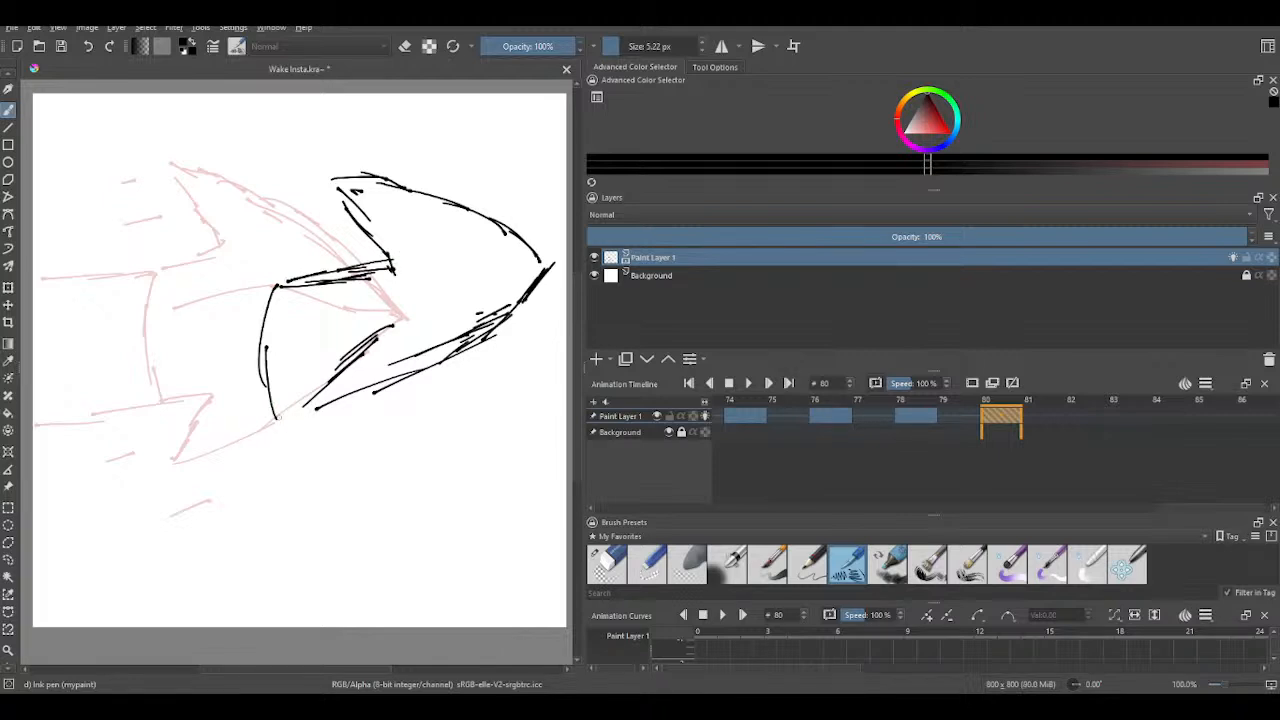
{"action": "mouse_move", "coordinate": [284, 417]}
{"action": "left_mouse_down"}
{"action": "mouse_move", "coordinate": [338, 415]}
{"action": "mouse_move", "coordinate": [304, 455]}
{"action": "mouse_move", "coordinate": [360, 438]}
{"action": "mouse_move", "coordinate": [470, 372]}
{"action": "mouse_move", "coordinate": [554, 272]}
{"action": "left_mouse_up"}
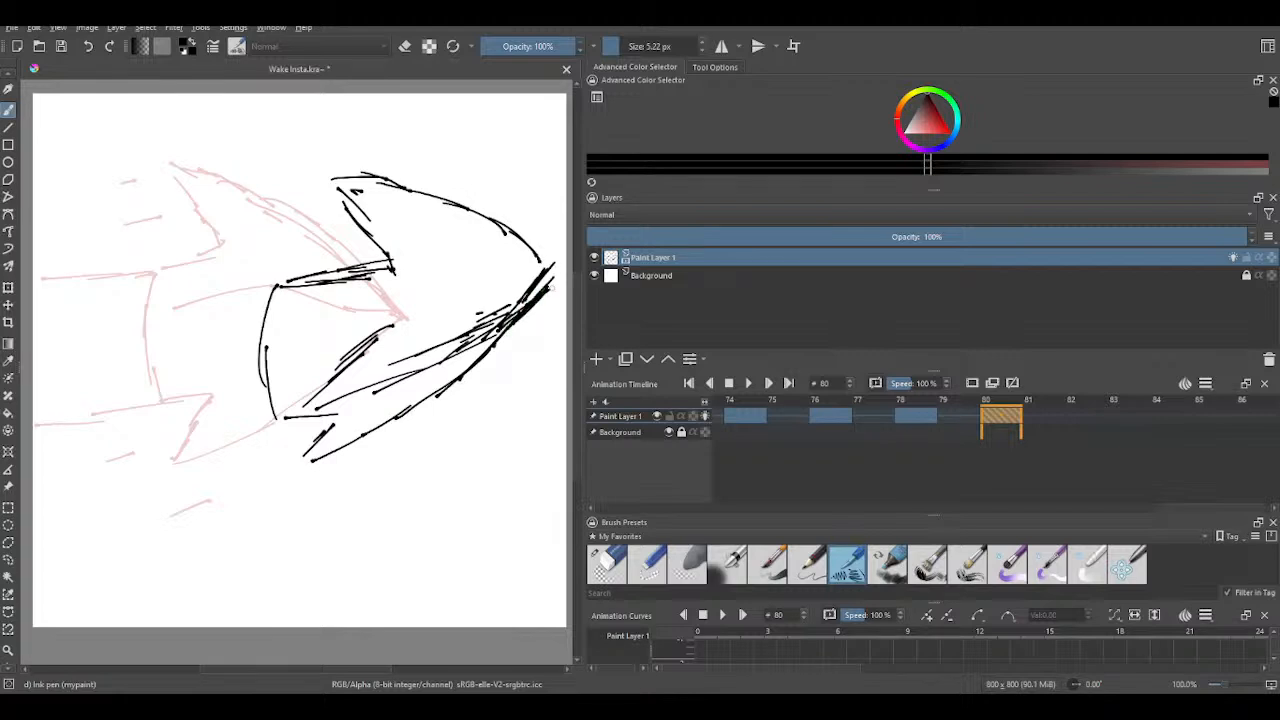
{"action": "mouse_move", "coordinate": [466, 376]}
{"action": "left_mouse_down"}
{"action": "mouse_move", "coordinate": [554, 301]}
{"action": "mouse_move", "coordinate": [494, 247]}
{"action": "mouse_move", "coordinate": [352, 205]}
{"action": "mouse_move", "coordinate": [416, 214]}
{"action": "left_mouse_up"}
{"action": "mouse_move", "coordinate": [301, 209]}
{"action": "left_mouse_down"}
{"action": "mouse_move", "coordinate": [378, 225]}
{"action": "mouse_move", "coordinate": [358, 232]}
{"action": "mouse_move", "coordinate": [425, 276]}
{"action": "left_mouse_up"}
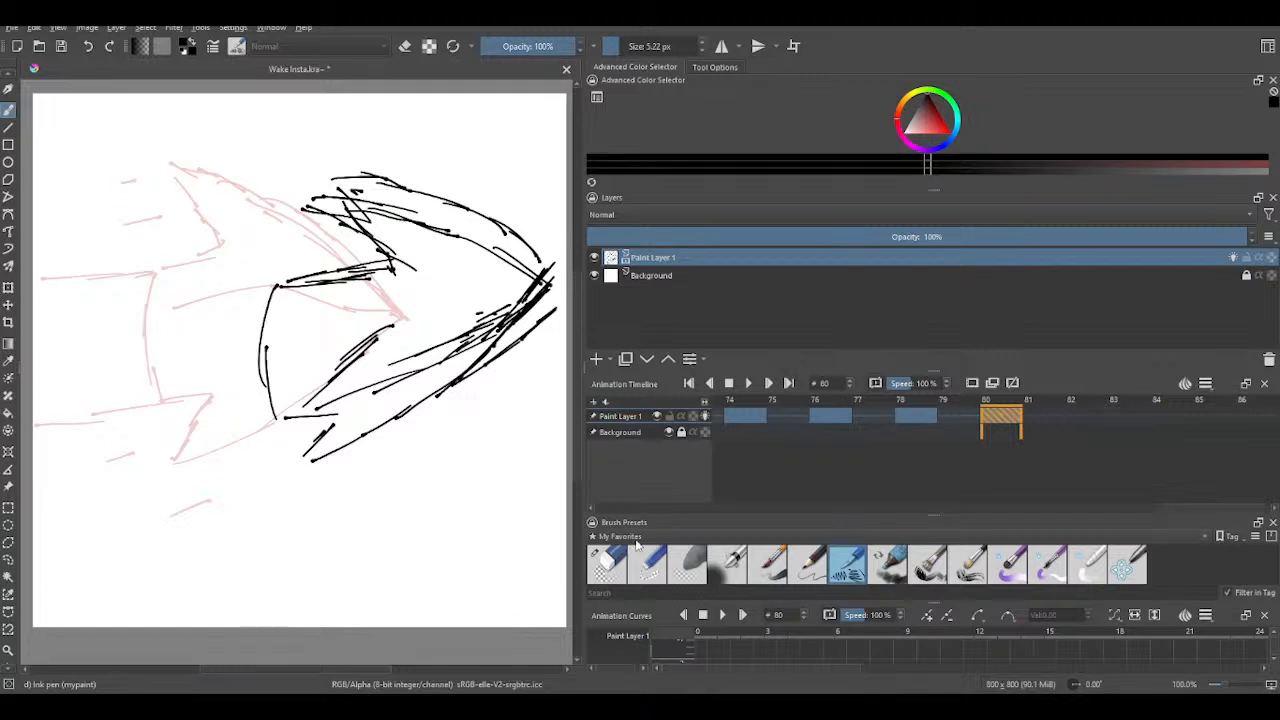
- Erase the surplus upper outline and the extra lines along the arrowhead's lower edge on frame 80 with the Eraser Circle brush
{"action": "left_click", "coordinate": [606, 563]}
{"action": "left_click_drag", "start_coordinate": [500, 308], "coordinate": [474, 334]}
{"action": "mouse_move", "coordinate": [546, 253]}
{"action": "left_mouse_down"}
{"action": "mouse_move", "coordinate": [512, 223]}
{"action": "mouse_move", "coordinate": [320, 175]}
{"action": "mouse_move", "coordinate": [340, 175]}
{"action": "mouse_move", "coordinate": [327, 183]}
{"action": "mouse_move", "coordinate": [342, 190]}
{"action": "mouse_move", "coordinate": [423, 189]}
{"action": "mouse_move", "coordinate": [333, 199]}
{"action": "mouse_move", "coordinate": [297, 187]}
{"action": "mouse_move", "coordinate": [436, 211]}
{"action": "left_mouse_up"}
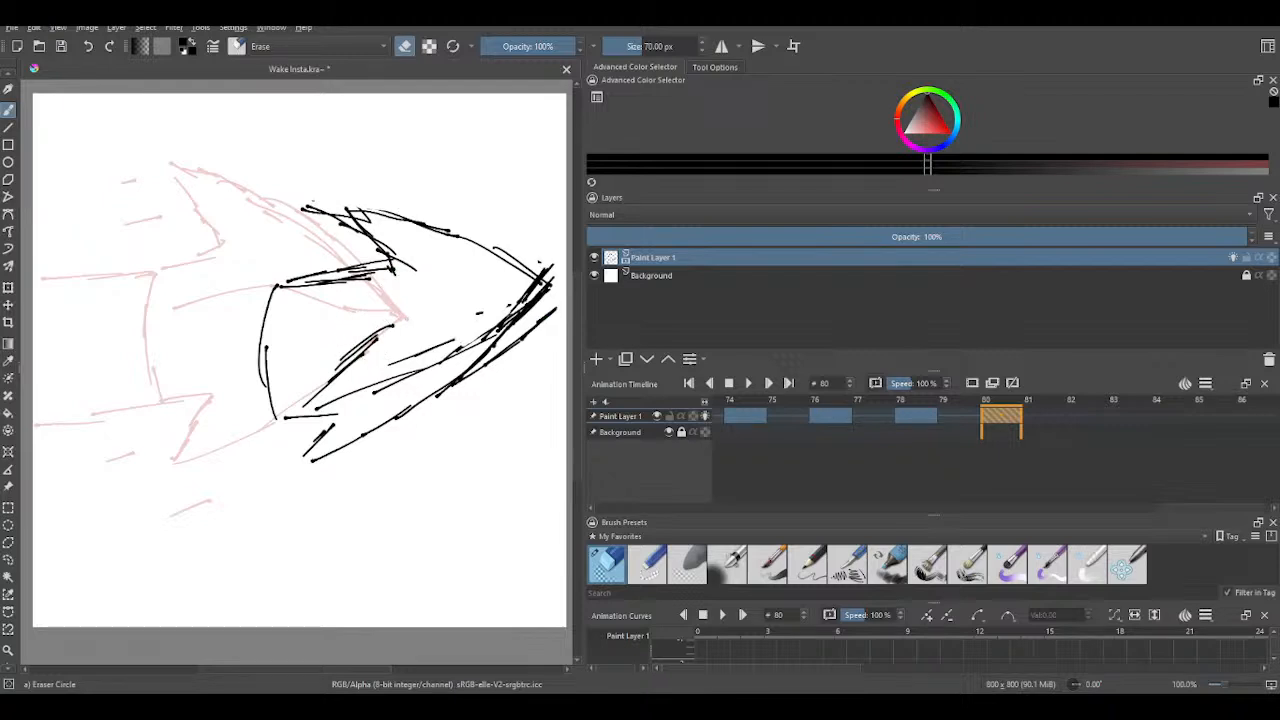
{"action": "right_click", "coordinate": [362, 345]}
{"action": "left_click", "coordinate": [482, 228]}
{"action": "mouse_move", "coordinate": [540, 322]}
{"action": "left_mouse_down"}
{"action": "mouse_move", "coordinate": [505, 353]}
{"action": "mouse_move", "coordinate": [522, 362]}
{"action": "mouse_move", "coordinate": [508, 374]}
{"action": "left_mouse_up"}
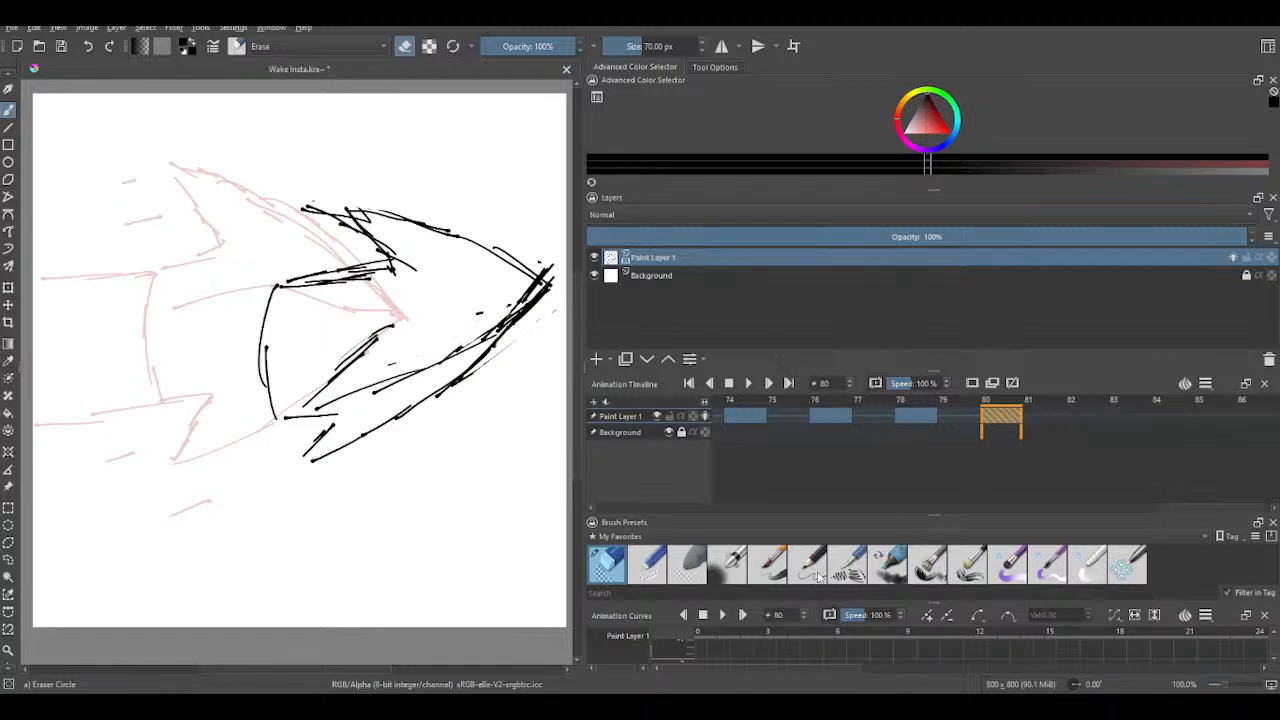
- Redraw the arrowhead's lower edge up to the tip with the Ink pen, and touch up the inner barb area with the eraser
{"action": "left_click", "coordinate": [847, 565]}
{"action": "left_click_drag", "start_coordinate": [466, 378], "coordinate": [556, 289]}
{"action": "left_click", "coordinate": [608, 565]}
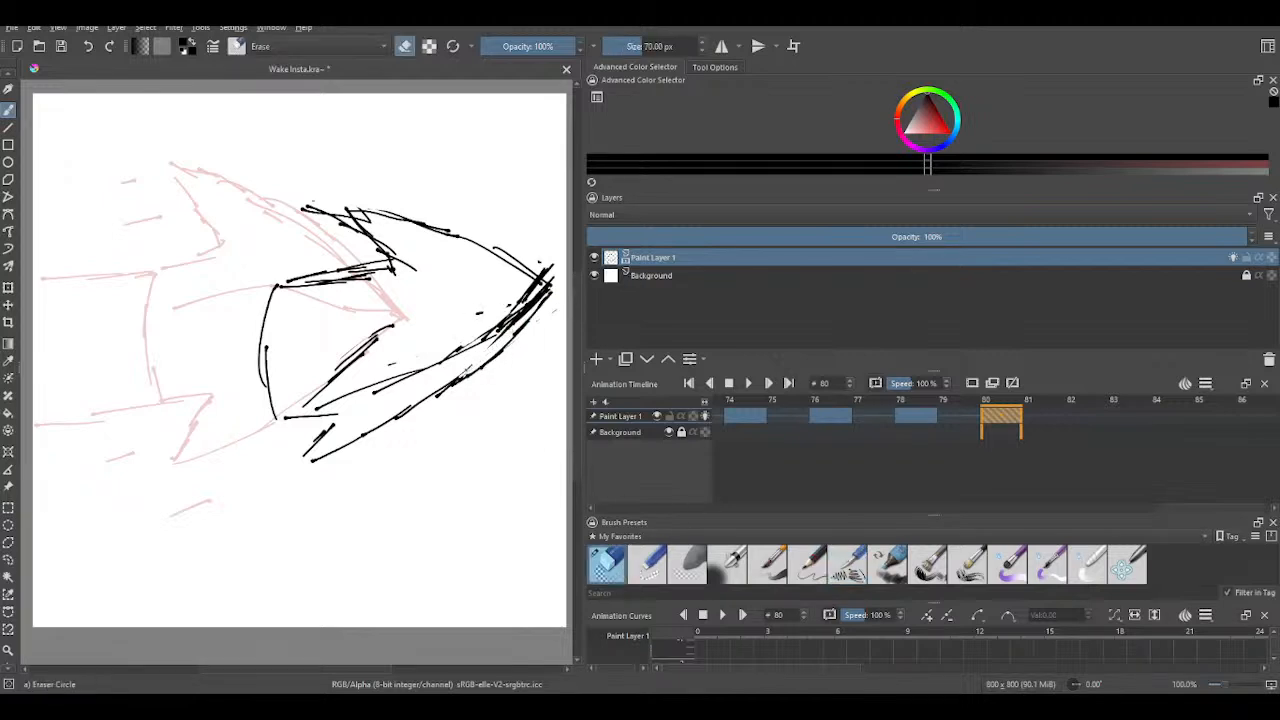
{"action": "left_click_drag", "start_coordinate": [380, 340], "coordinate": [335, 315]}
- Ink a second curve closing the shaft's front end on frame 80, and draw two long shaft lines to the canvas's left edge
{"action": "left_click", "coordinate": [847, 565]}
{"action": "left_click_drag", "start_coordinate": [277, 289], "coordinate": [288, 364]}
{"action": "mouse_move", "coordinate": [288, 370]}
{"action": "left_mouse_down"}
{"action": "mouse_move", "coordinate": [288, 417]}
{"action": "mouse_move", "coordinate": [289, 346]}
{"action": "left_mouse_up"}
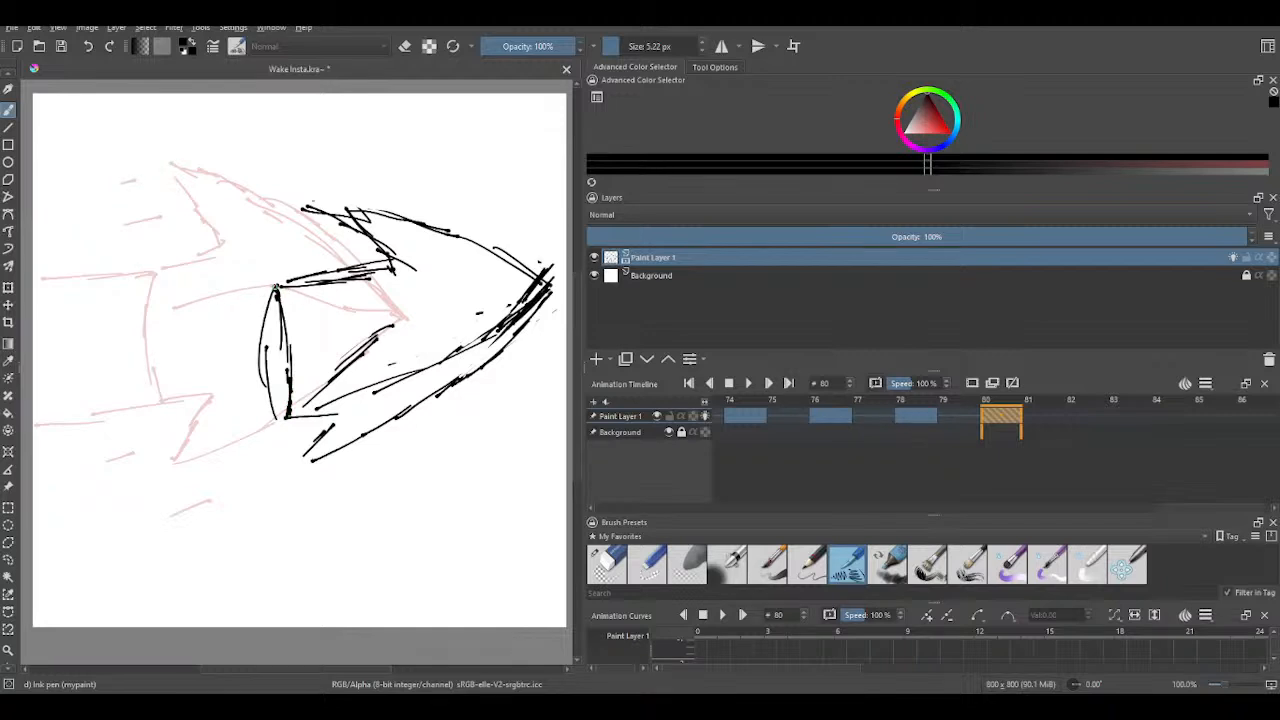
{"action": "left_click_drag", "start_coordinate": [275, 286], "coordinate": [113, 330]}
{"action": "left_click_drag", "start_coordinate": [37, 346], "coordinate": [206, 312]}
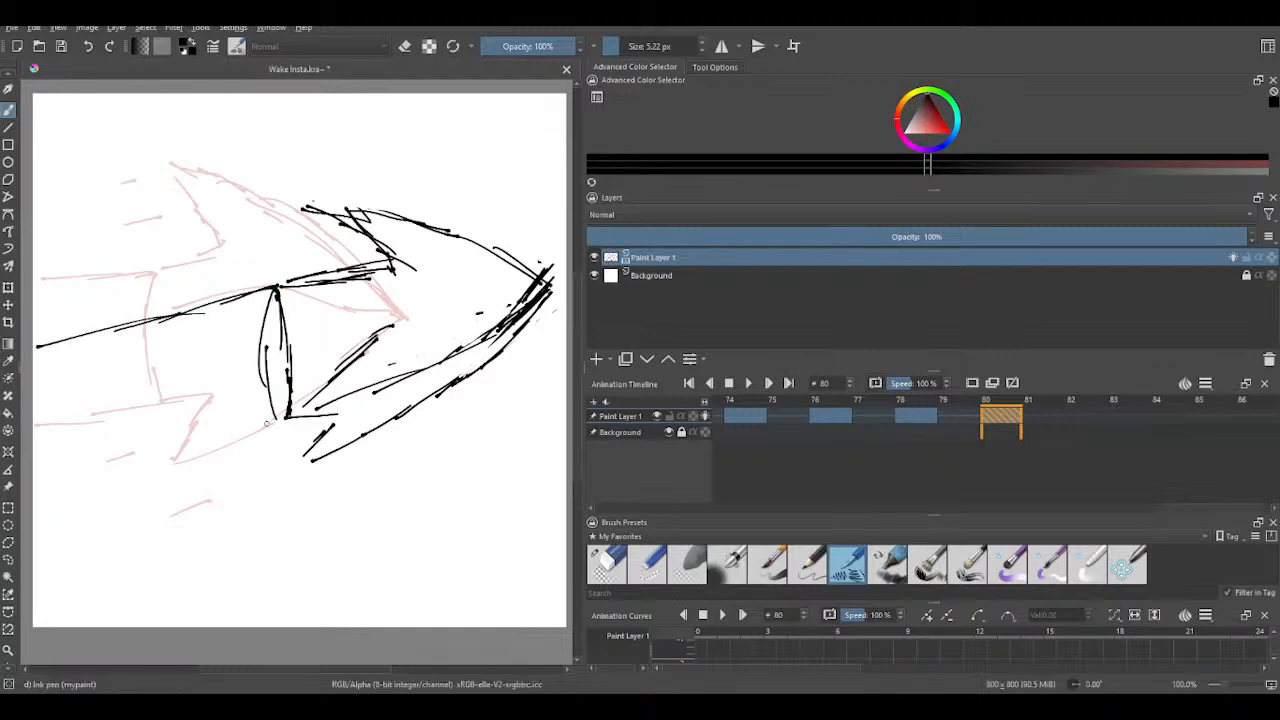
{"action": "left_click_drag", "start_coordinate": [274, 420], "coordinate": [127, 460]}
{"action": "left_click_drag", "start_coordinate": [37, 484], "coordinate": [148, 461]}
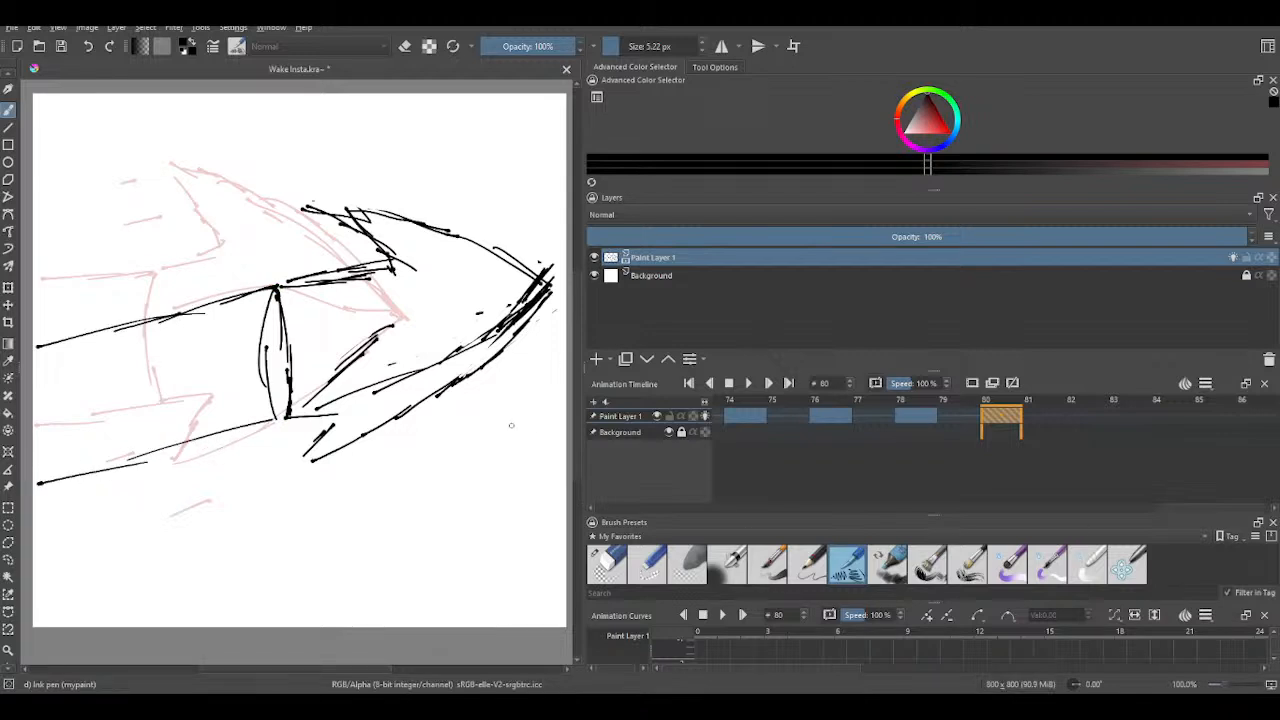
- Add four short motion dashes above and below the arrow on frame 80
{"action": "left_click_drag", "start_coordinate": [500, 410], "coordinate": [472, 430]}
{"action": "left_click_drag", "start_coordinate": [434, 185], "coordinate": [383, 197]}
{"action": "left_click_drag", "start_coordinate": [236, 259], "coordinate": [200, 270]}
{"action": "left_click_drag", "start_coordinate": [544, 347], "coordinate": [530, 357]}
- Add a blank keyframe at frame 82 and check the frame 80 drawing's onion skin across the whole canvas
{"action": "key", "text": "period"}
{"action": "key", "text": "period"}
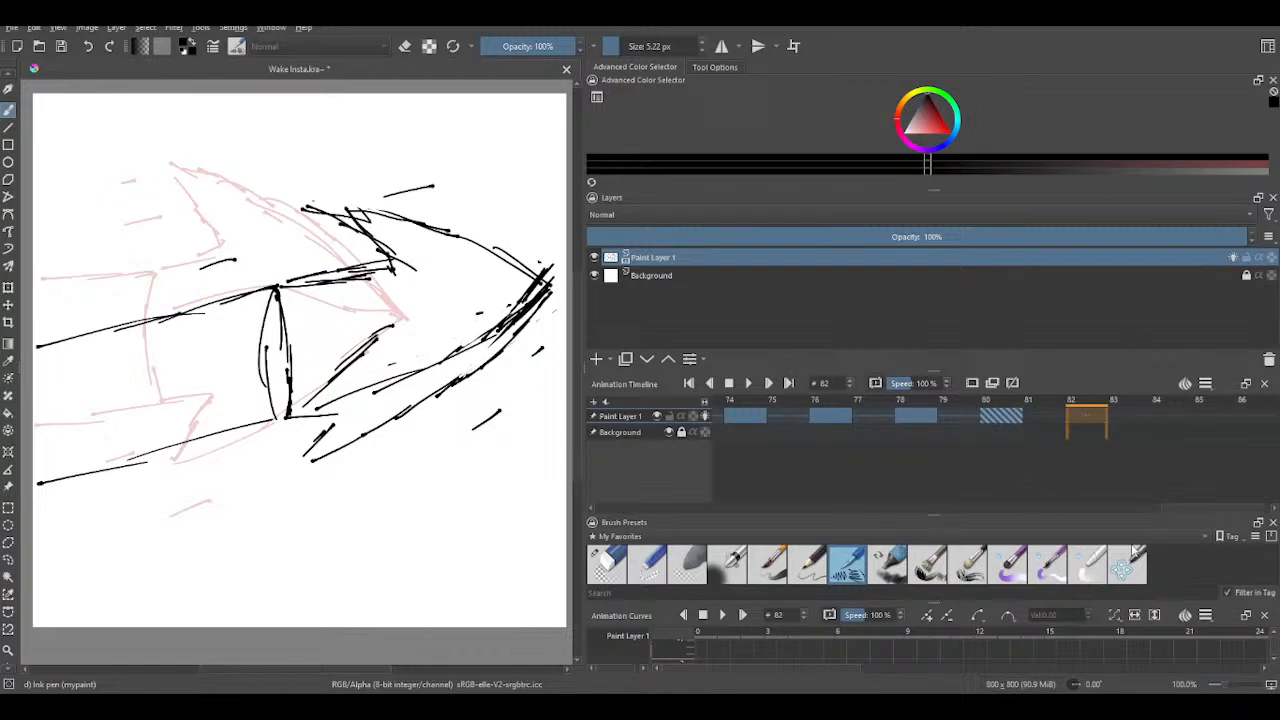
{"action": "scroll", "coordinate": [475, 415], "scroll_direction": "down", "scroll_amount": 3}
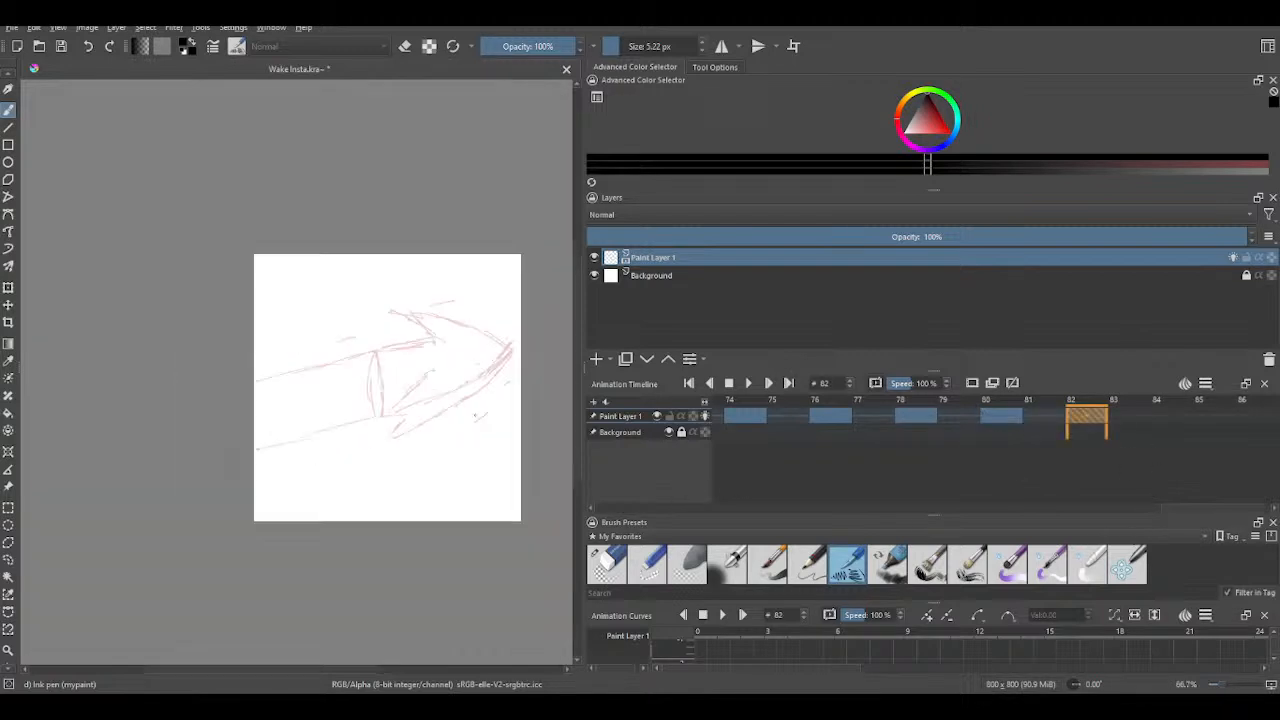
{"action": "scroll", "coordinate": [475, 415], "scroll_direction": "up", "scroll_amount": 3}
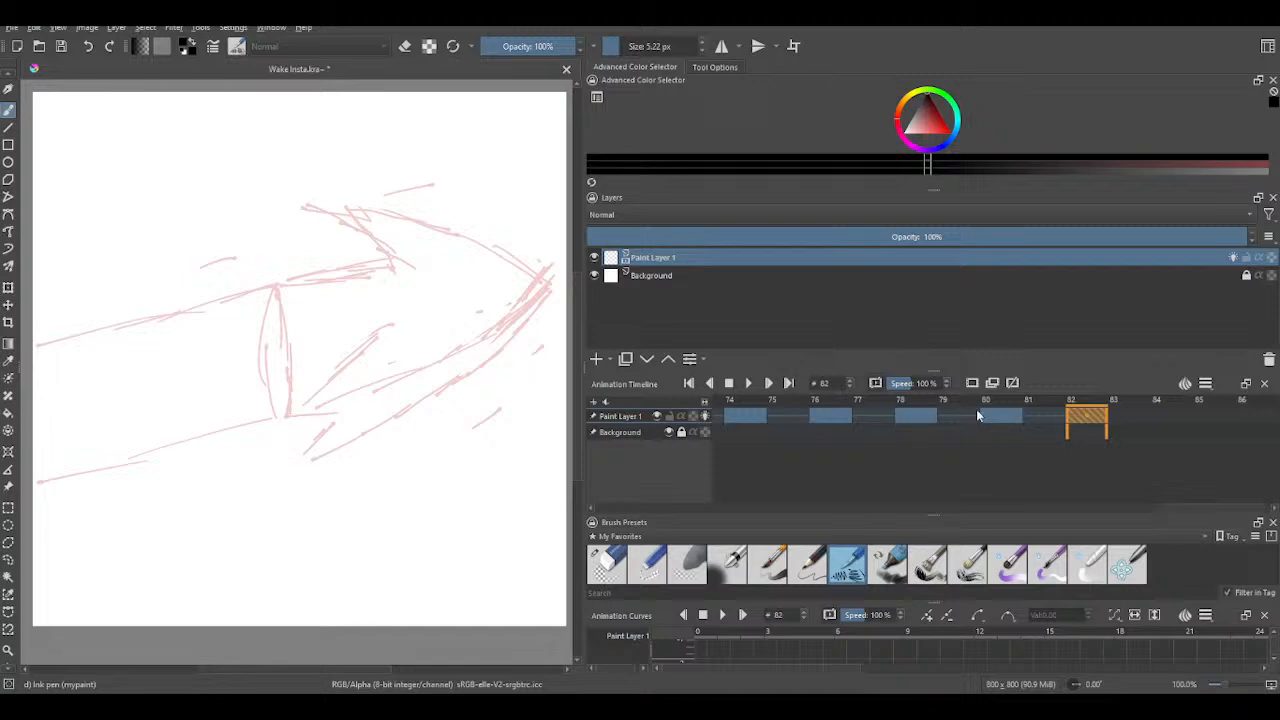
- Scrub back and forth between frames 76 and 82 to review the arrow's motion
{"action": "scroll", "coordinate": [956, 448], "scroll_direction": "down", "scroll_amount": 10}
{"action": "scroll", "coordinate": [952, 451], "scroll_direction": "up", "scroll_amount": 8}
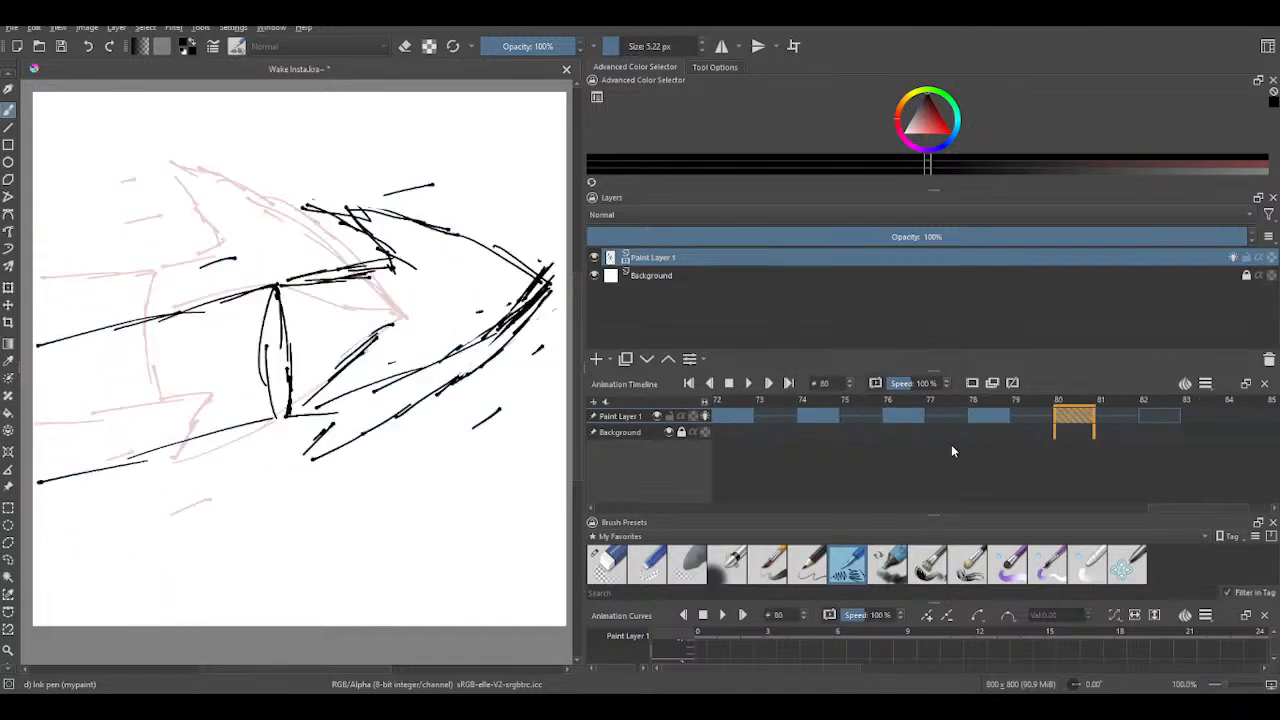
{"action": "scroll", "coordinate": [951, 444], "scroll_direction": "down", "scroll_amount": 1}
{"action": "scroll", "coordinate": [951, 445], "scroll_direction": "up", "scroll_amount": 1}
{"action": "scroll", "coordinate": [951, 445], "scroll_direction": "down", "scroll_amount": 2}
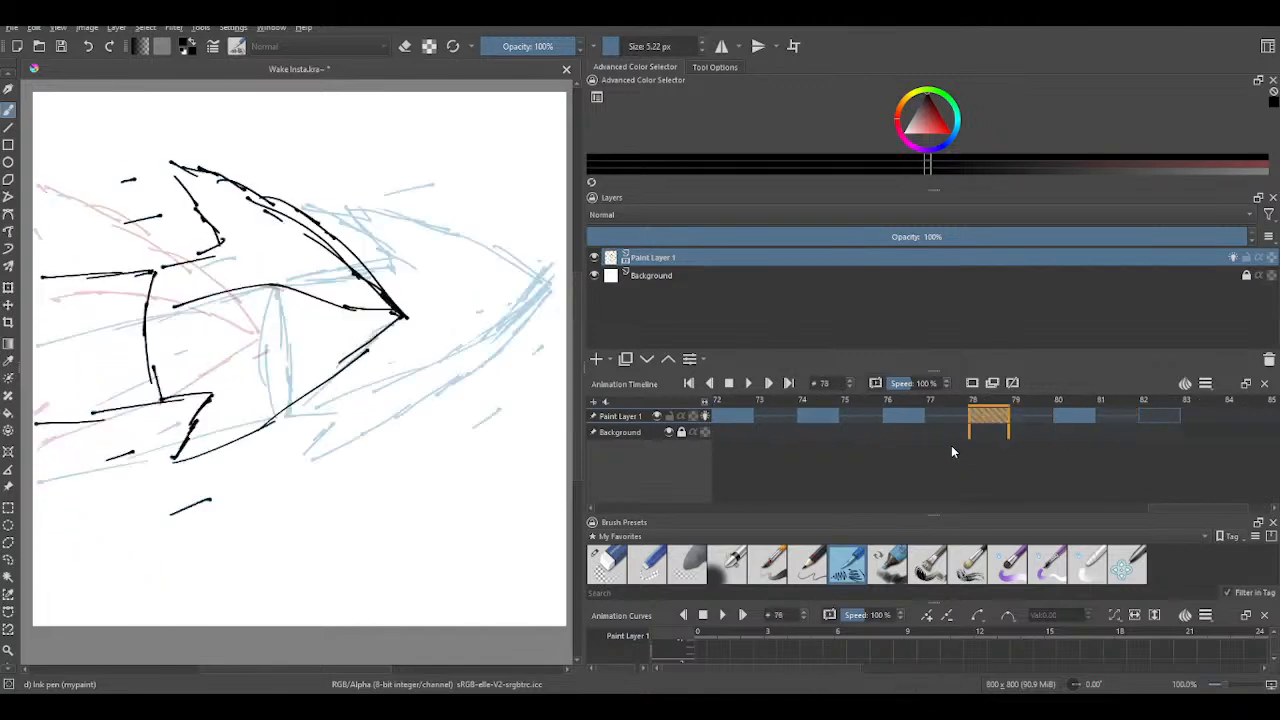
{"action": "scroll", "coordinate": [952, 452], "scroll_direction": "up", "scroll_amount": 3}
{"action": "scroll", "coordinate": [951, 452], "scroll_direction": "down", "scroll_amount": 4}
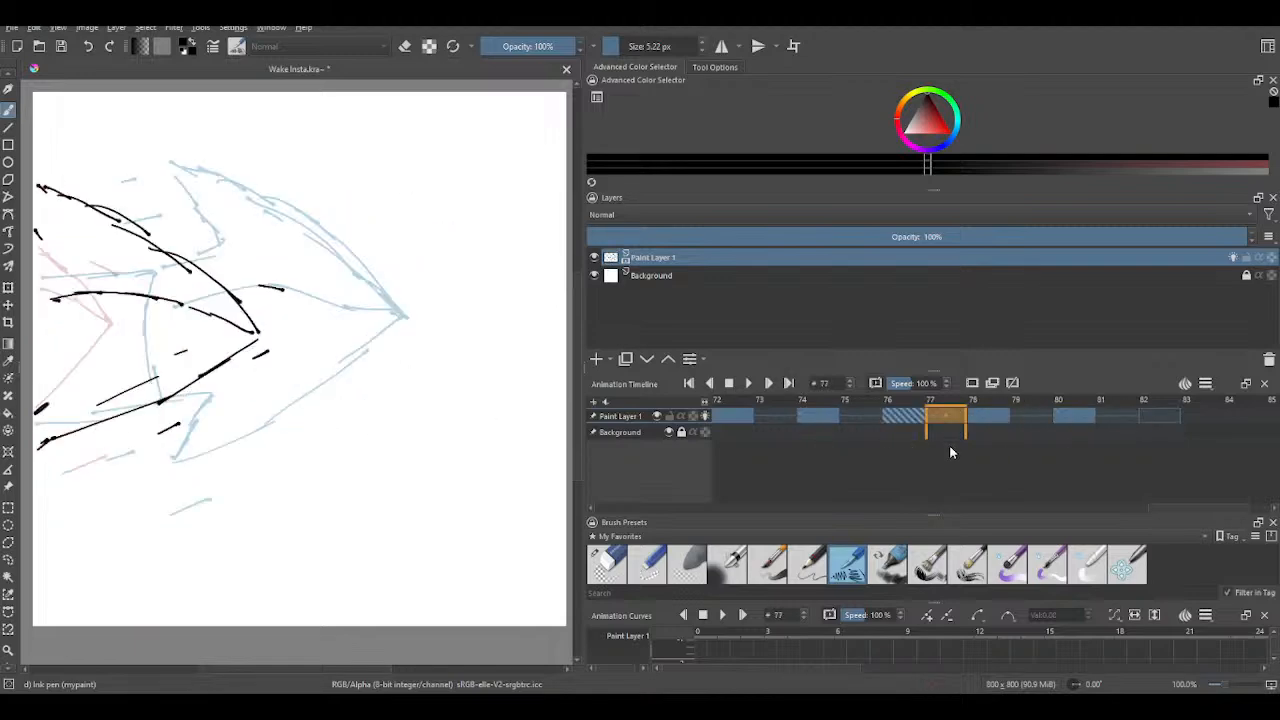
{"action": "scroll", "coordinate": [951, 452], "scroll_direction": "up", "scroll_amount": 4}
{"action": "scroll", "coordinate": [951, 453], "scroll_direction": "down", "scroll_amount": 4}
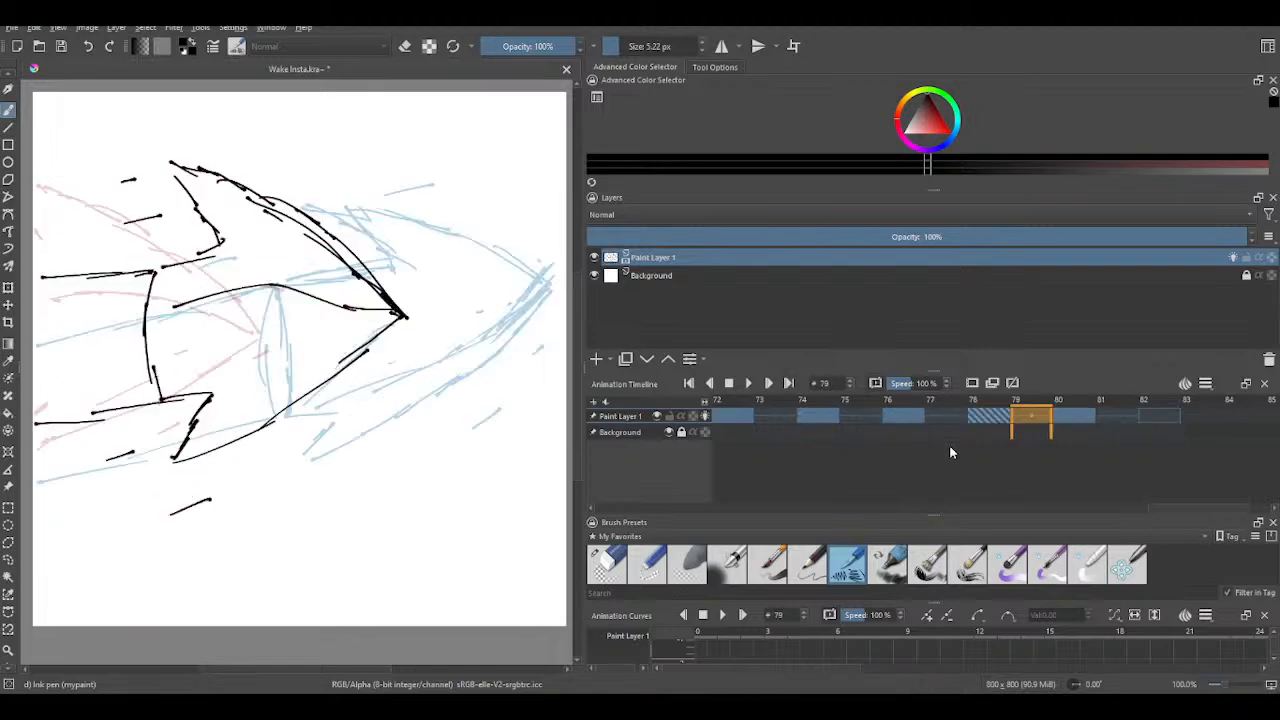
{"action": "scroll", "coordinate": [951, 453], "scroll_direction": "up", "scroll_amount": 3}
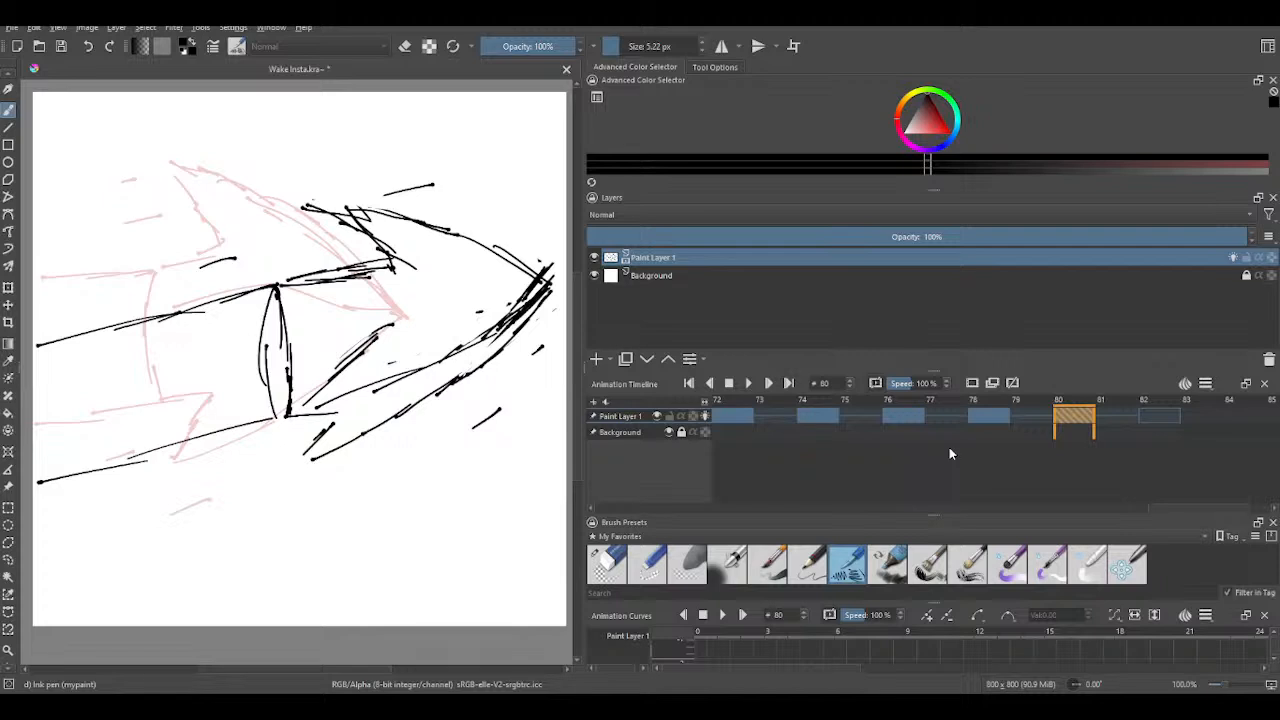
- Erase the extra left curve at the shaft's front end on frame 80
{"action": "left_click", "coordinate": [607, 564]}
{"action": "mouse_move", "coordinate": [288, 380]}
{"action": "left_mouse_down"}
{"action": "mouse_move", "coordinate": [260, 330]}
{"action": "mouse_move", "coordinate": [255, 386]}
{"action": "mouse_move", "coordinate": [269, 376]}
{"action": "mouse_move", "coordinate": [264, 321]}
{"action": "left_mouse_up"}
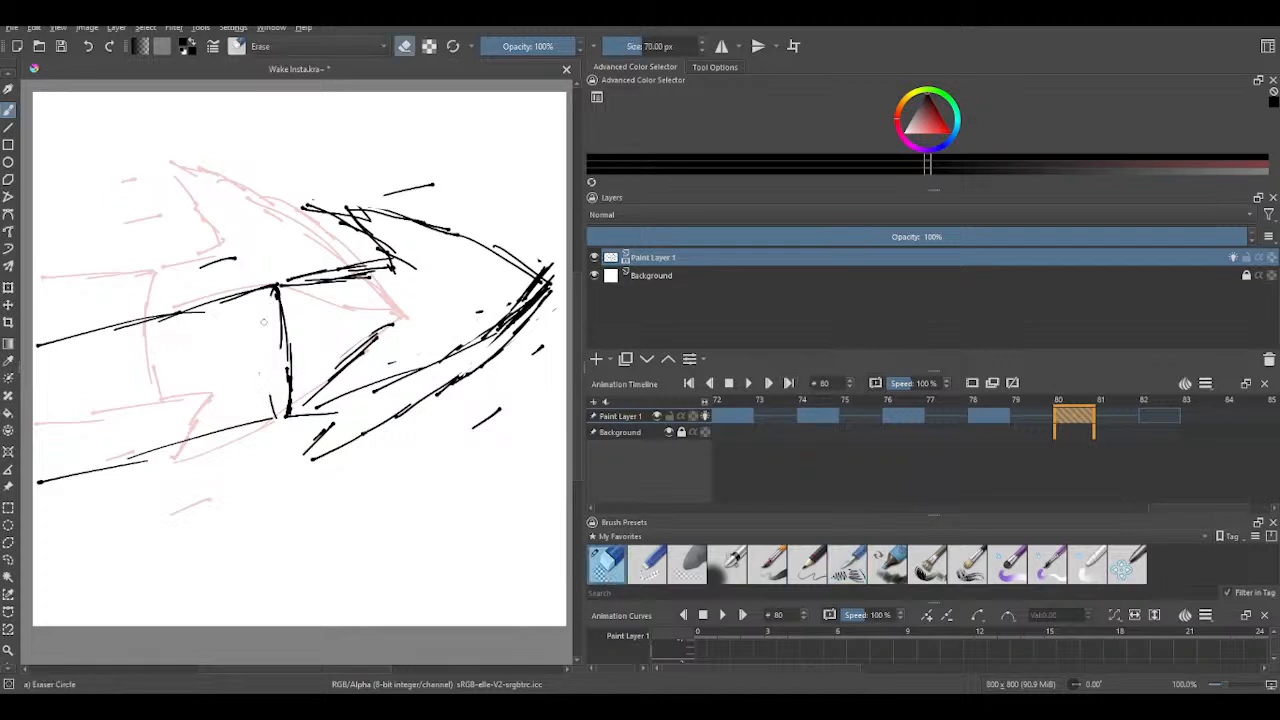
{"action": "mouse_move", "coordinate": [270, 389]}
{"action": "left_mouse_down"}
{"action": "mouse_move", "coordinate": [275, 408]}
{"action": "mouse_move", "coordinate": [278, 381]}
{"action": "left_mouse_up"}
- Play and step through the frames around 78 to 83 to check the cleaned drawing, ending on frame 82
{"action": "key", "text": "Left"}
{"action": "key", "text": "Left"}
{"action": "key", "text": "Left"}
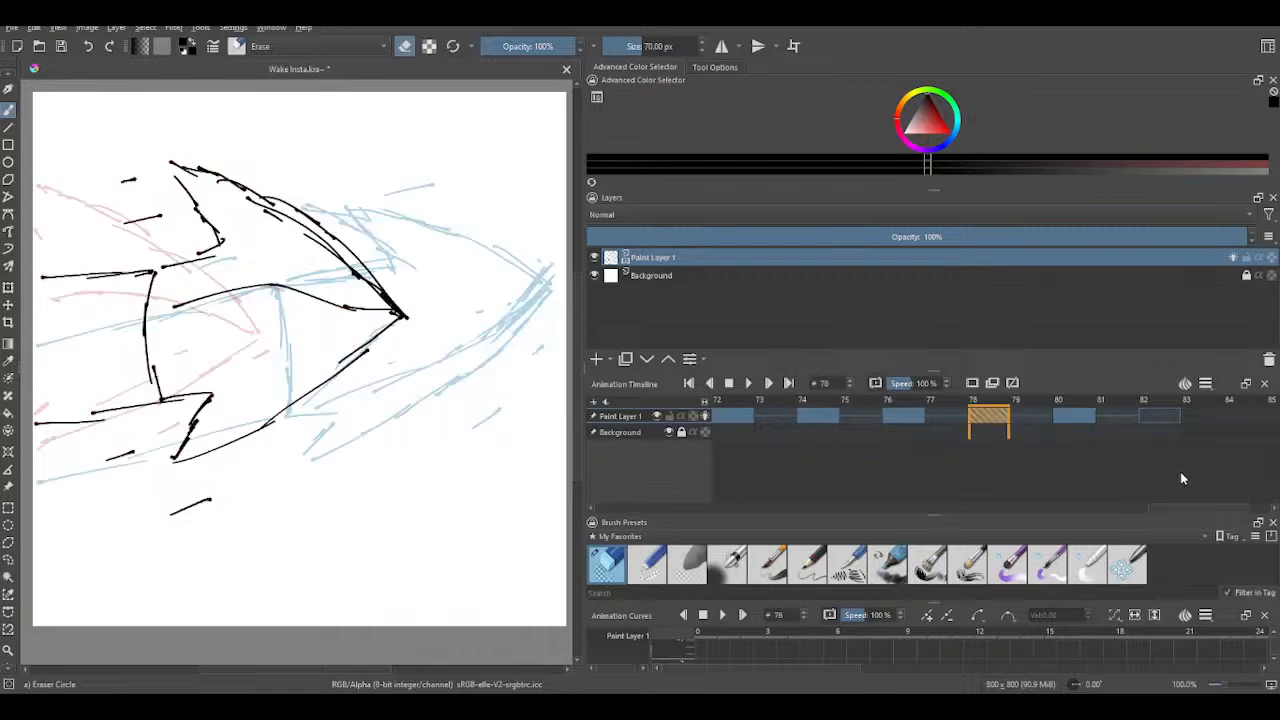
{"action": "key", "text": "space"}
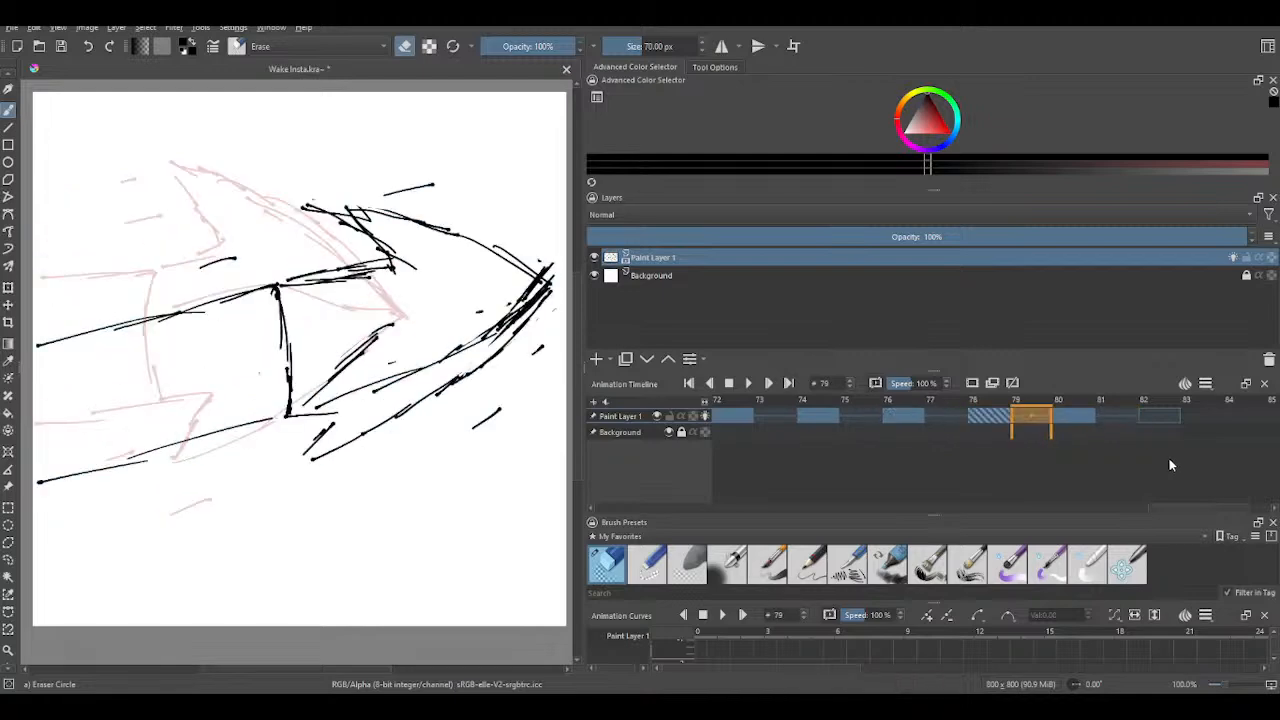
{"action": "key", "text": "Right"}
{"action": "key", "text": "Right"}
{"action": "key", "text": "Right"}
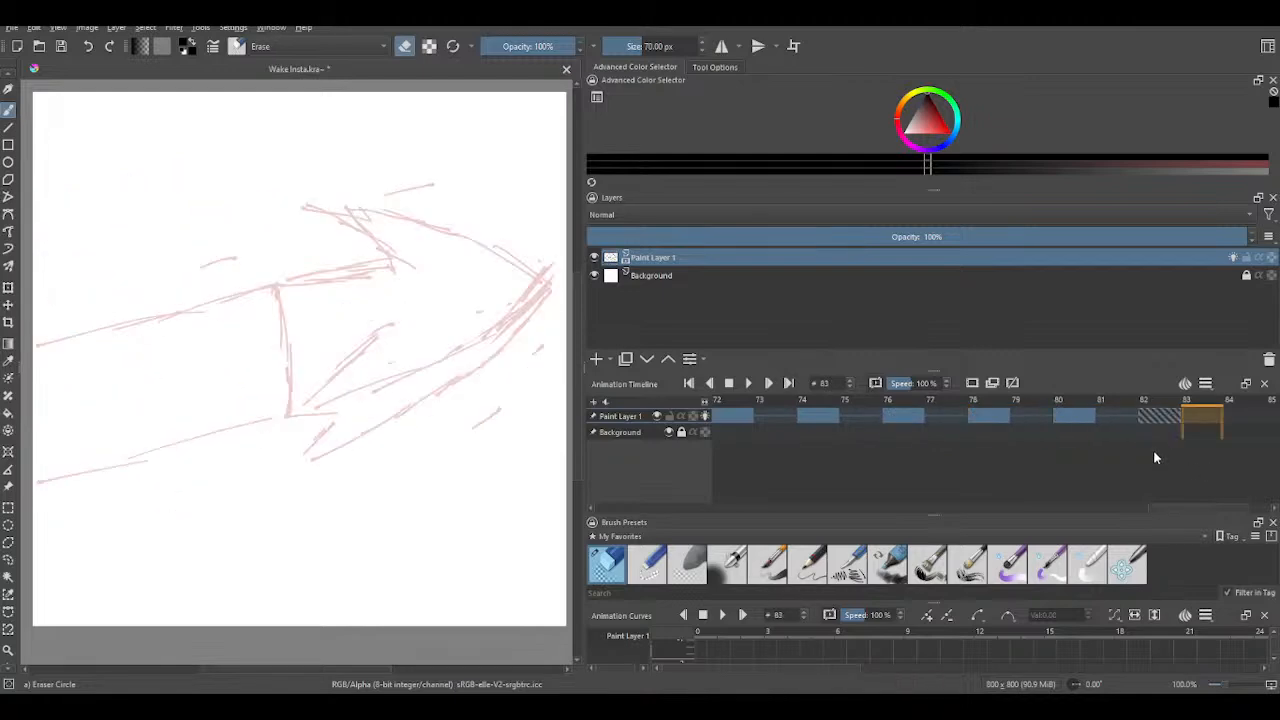
{"action": "key", "text": "Left"}
{"action": "key", "text": "space"}
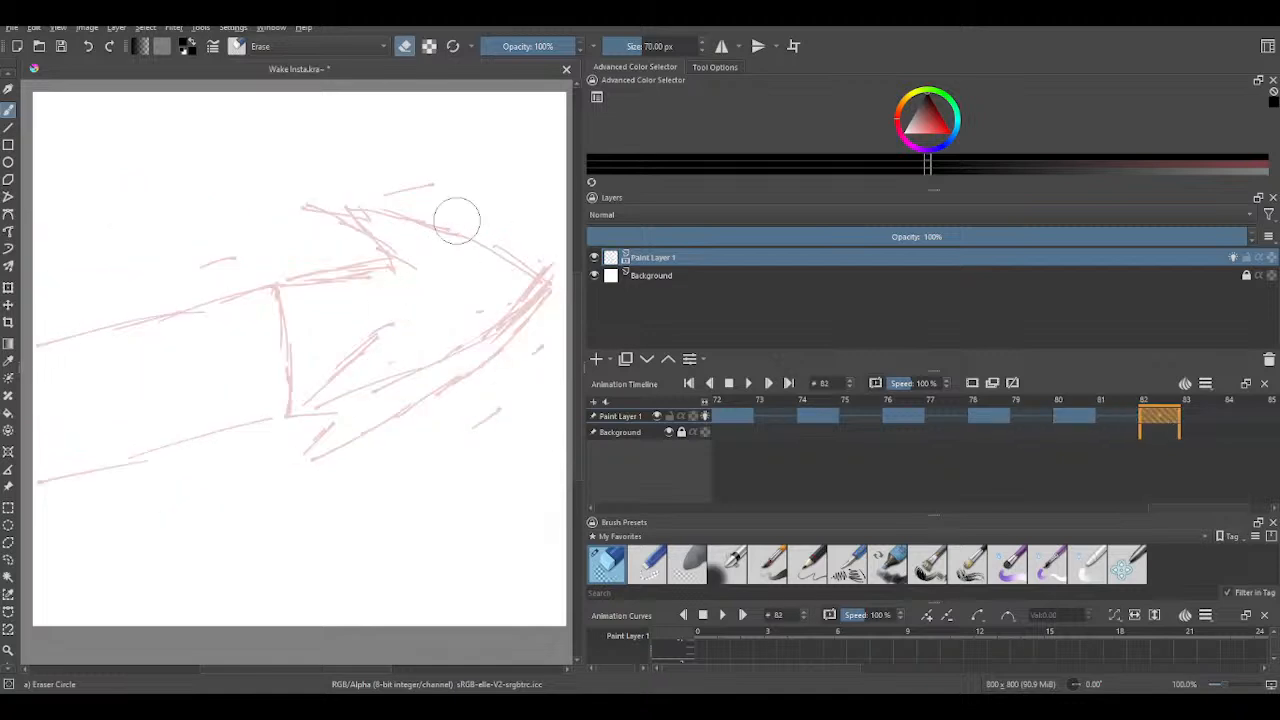
- With the Ink pen on frame 82, mark a short stroke near the old arrow tip and draw two downward curves for the shaft's front end
{"action": "left_click", "coordinate": [853, 568]}
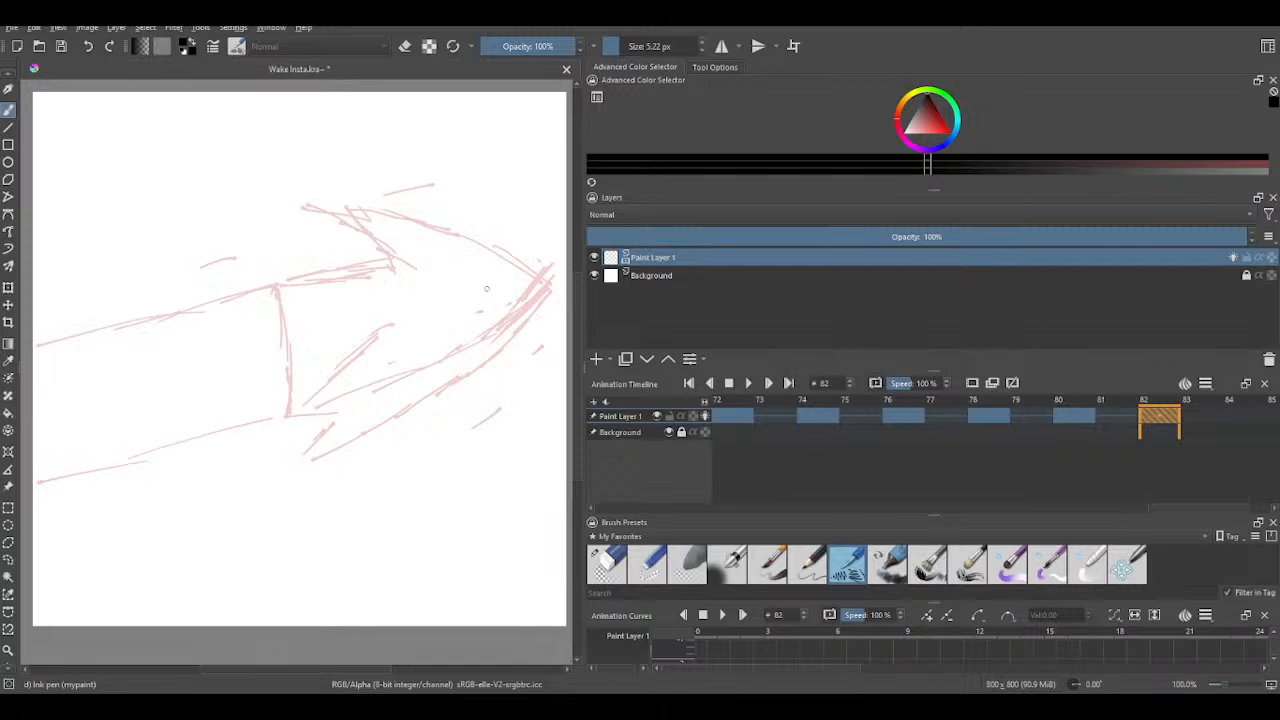
{"action": "left_click_drag", "start_coordinate": [513, 281], "coordinate": [505, 298]}
{"action": "left_click_drag", "start_coordinate": [339, 362], "coordinate": [364, 465]}
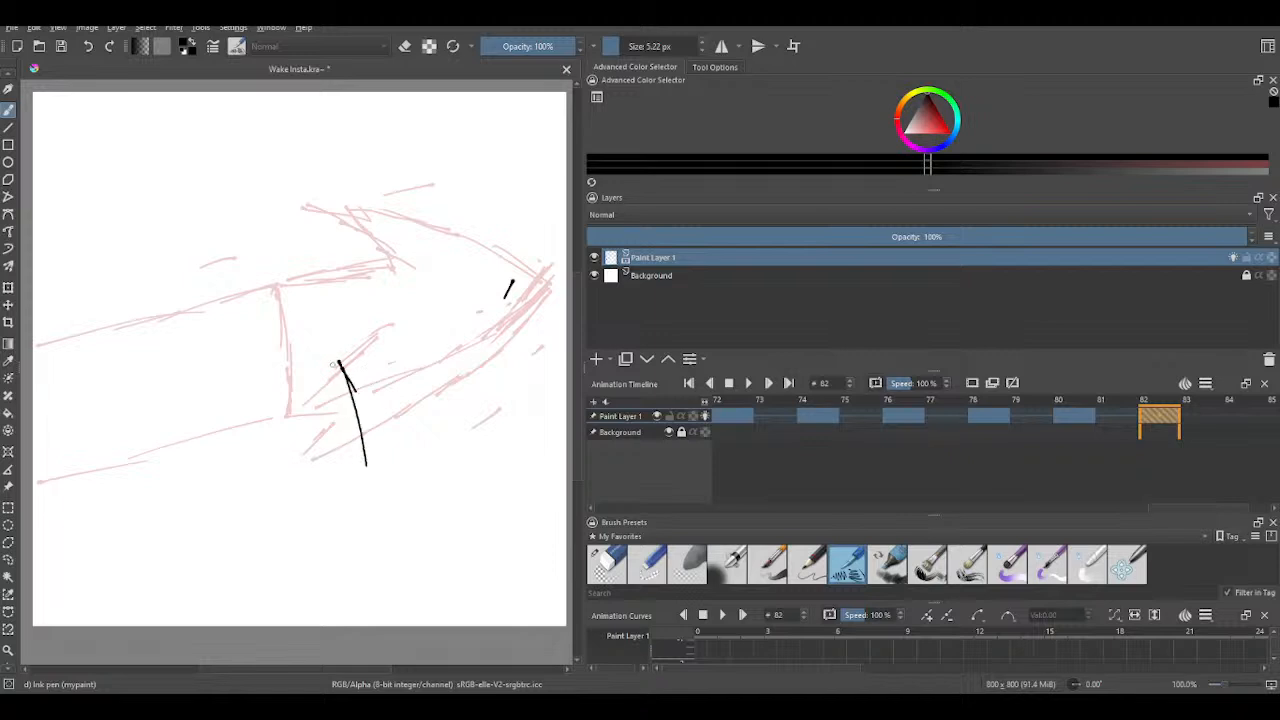
{"action": "mouse_move", "coordinate": [290, 322]}
{"action": "left_mouse_down"}
{"action": "mouse_move", "coordinate": [333, 380]}
{"action": "mouse_move", "coordinate": [362, 486]}
{"action": "left_mouse_up"}
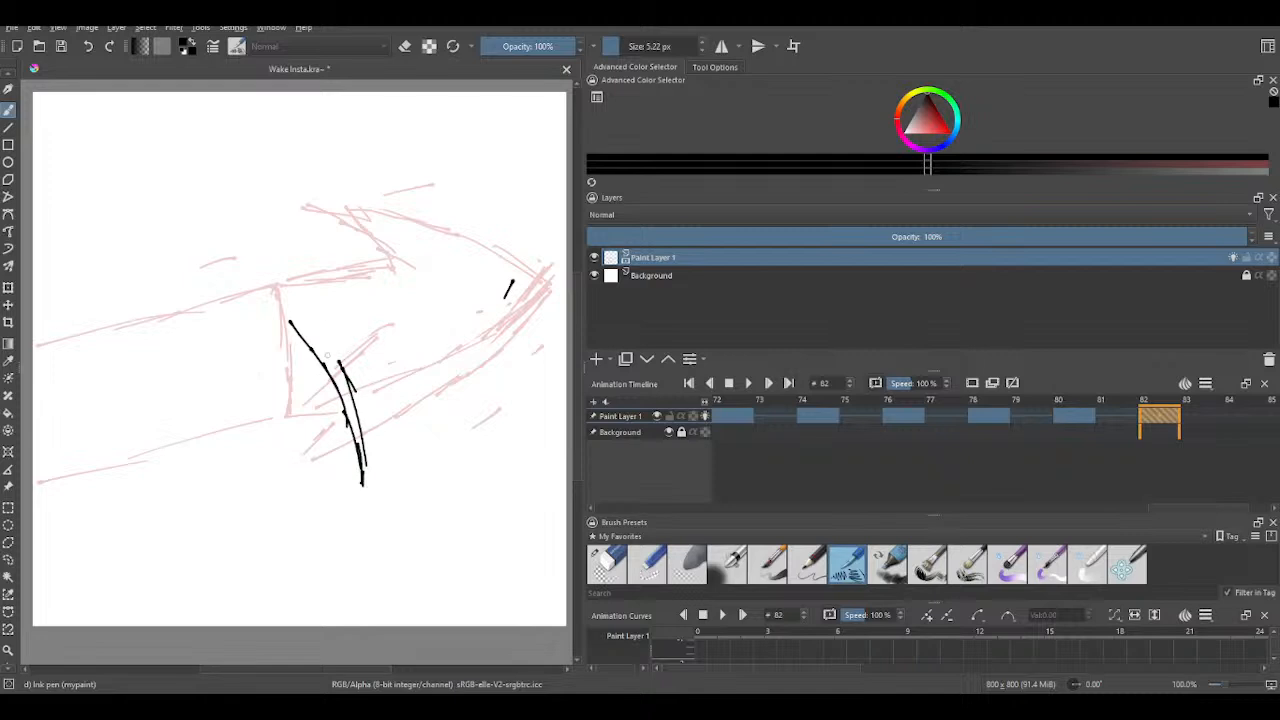
- Rough in the arrowhead's left barb, undo the last strokes, and redraw it as two lines meeting in a point with a short inner stroke
{"action": "left_click_drag", "start_coordinate": [290, 322], "coordinate": [366, 290]}
{"action": "left_click_drag", "start_coordinate": [220, 333], "coordinate": [366, 258]}
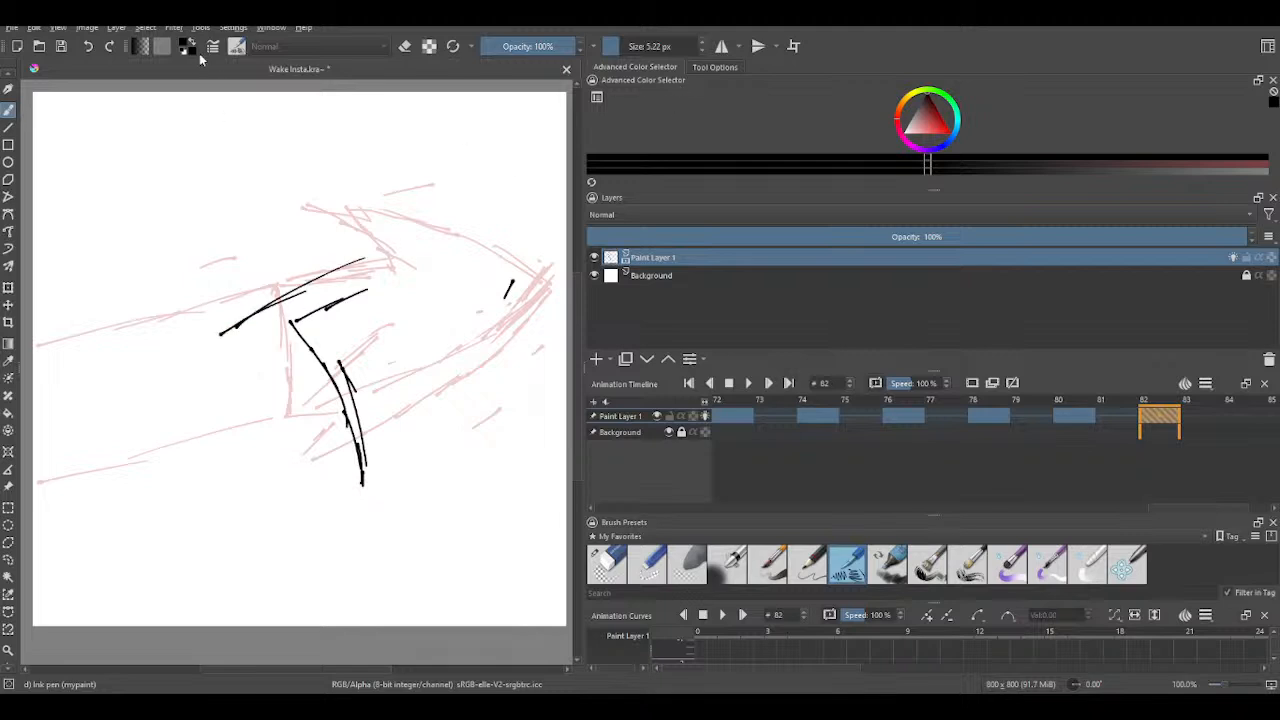
{"action": "left_click", "coordinate": [88, 47]}
{"action": "left_click", "coordinate": [88, 47]}
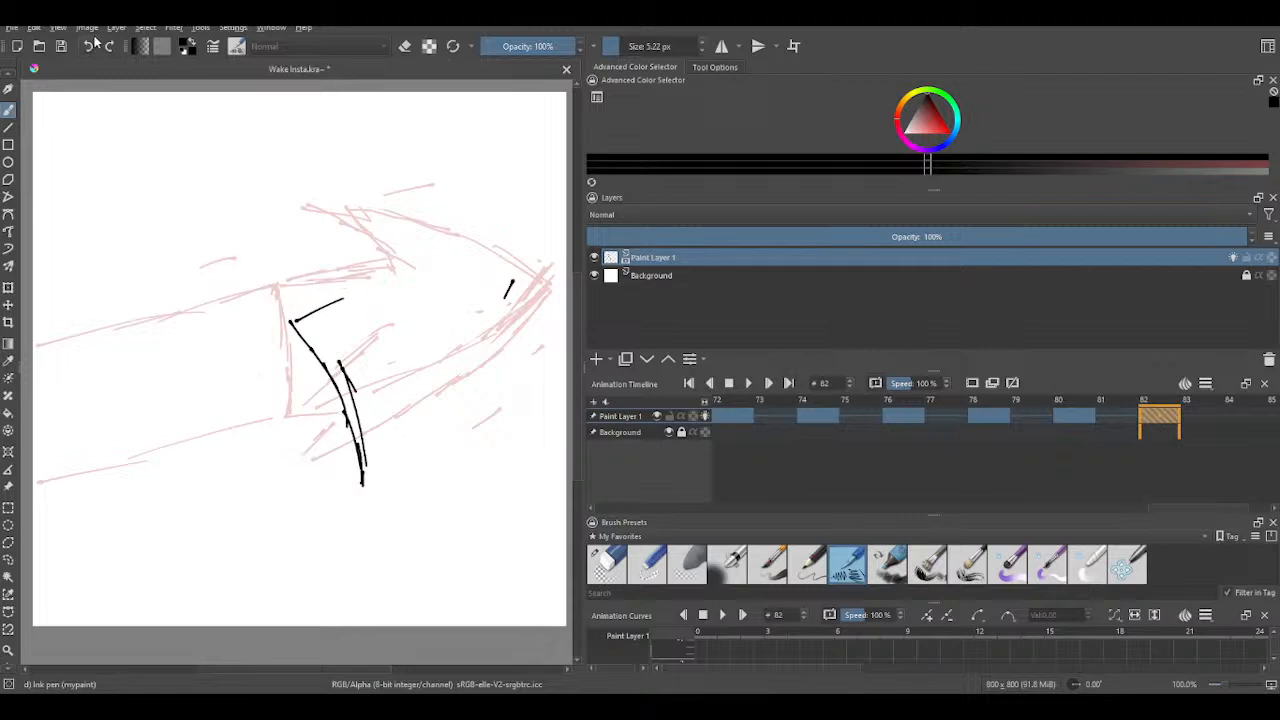
{"action": "left_click_drag", "start_coordinate": [234, 309], "coordinate": [376, 244]}
{"action": "left_click_drag", "start_coordinate": [234, 313], "coordinate": [365, 282]}
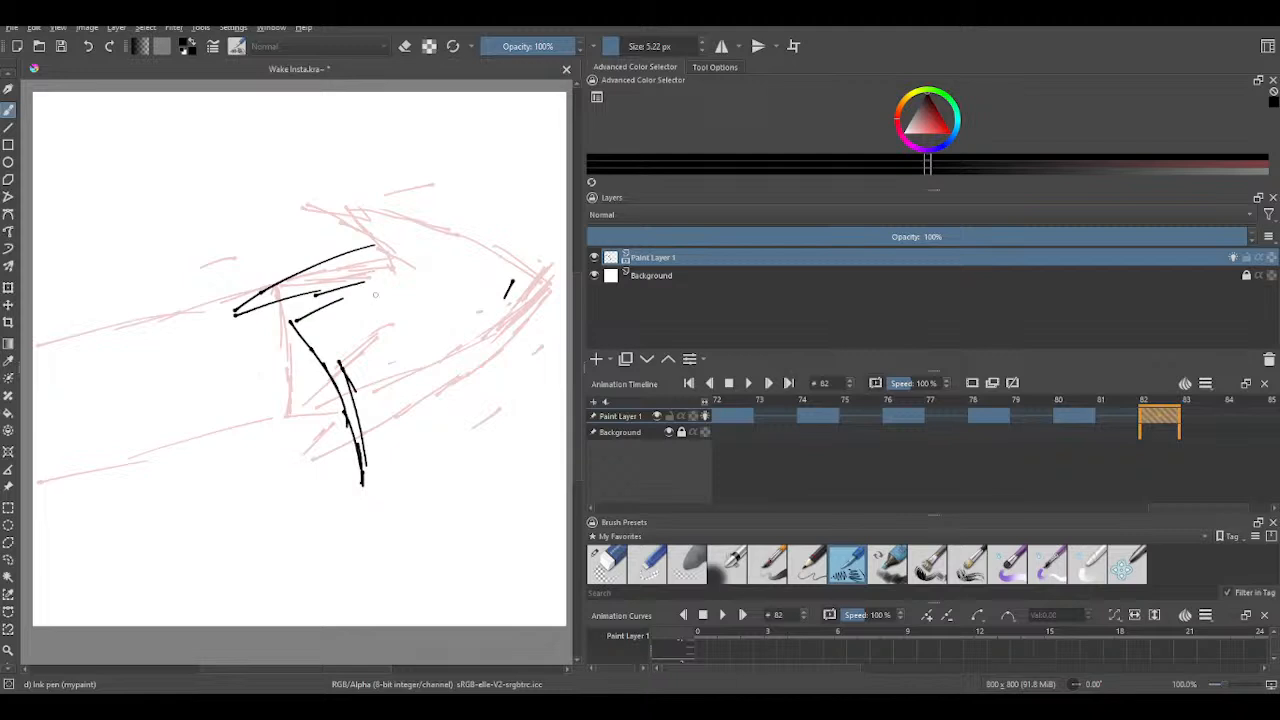
{"action": "left_click_drag", "start_coordinate": [340, 261], "coordinate": [364, 282]}
- Ink the arrowhead's curved upper edge up to a raised tip and its right side down to a pointed lower barb
{"action": "mouse_move", "coordinate": [361, 268]}
{"action": "left_mouse_down"}
{"action": "mouse_move", "coordinate": [373, 291]}
{"action": "mouse_move", "coordinate": [426, 198]}
{"action": "mouse_move", "coordinate": [472, 160]}
{"action": "mouse_move", "coordinate": [505, 156]}
{"action": "left_mouse_up"}
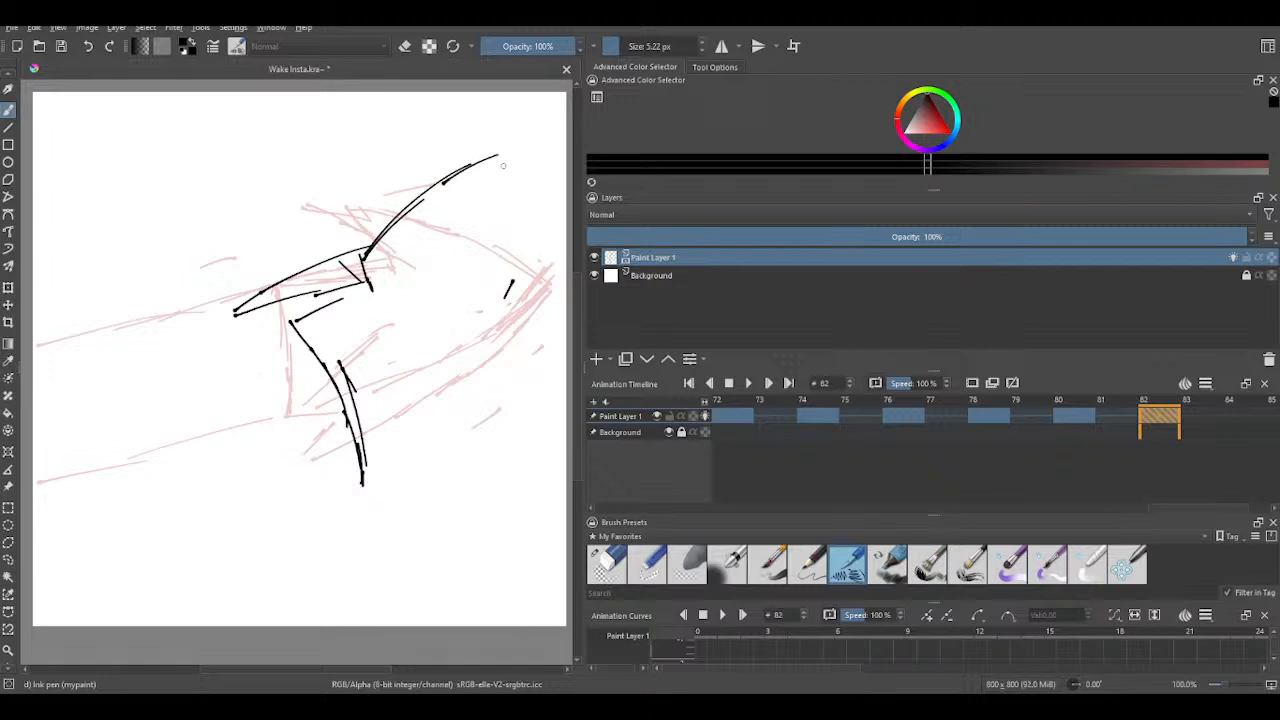
{"action": "left_click_drag", "start_coordinate": [498, 155], "coordinate": [490, 347]}
{"action": "mouse_move", "coordinate": [408, 209]}
{"action": "left_mouse_down"}
{"action": "mouse_move", "coordinate": [538, 156]}
{"action": "mouse_move", "coordinate": [496, 382]}
{"action": "mouse_move", "coordinate": [467, 430]}
{"action": "left_mouse_up"}
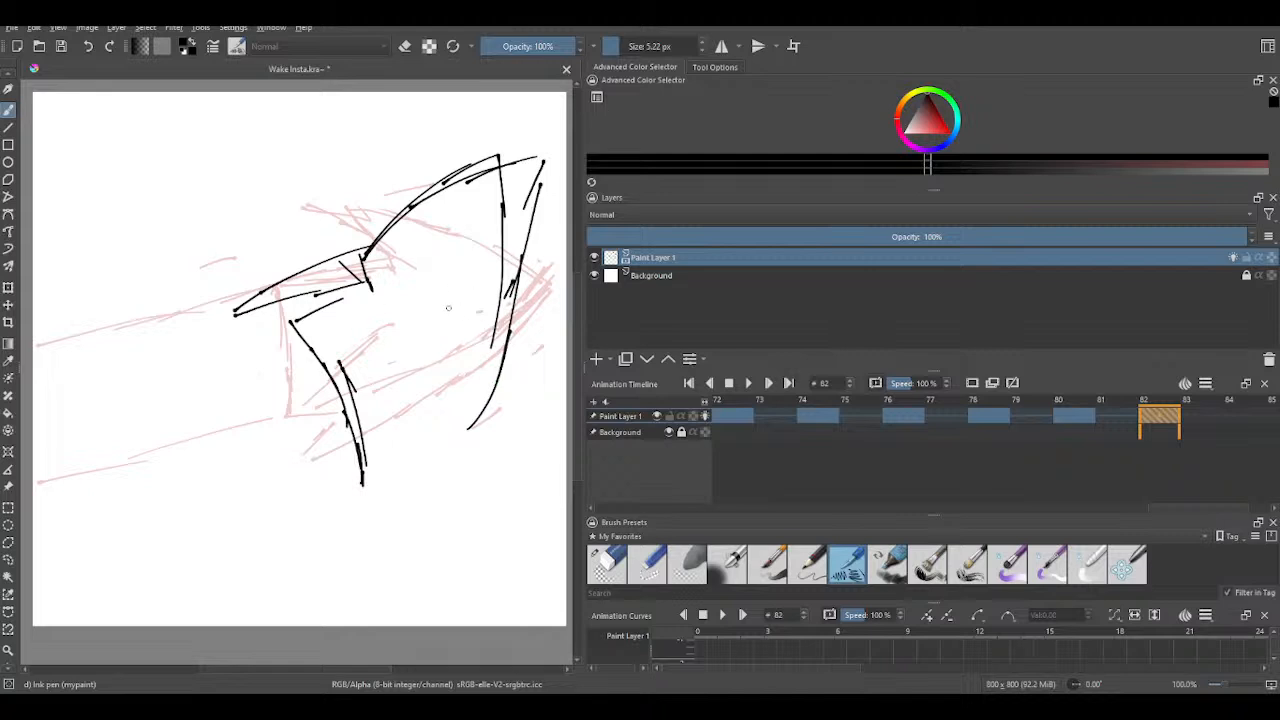
{"action": "left_click_drag", "start_coordinate": [501, 232], "coordinate": [495, 304]}
{"action": "left_click_drag", "start_coordinate": [499, 260], "coordinate": [491, 404]}
{"action": "left_click_drag", "start_coordinate": [443, 336], "coordinate": [451, 410]}
{"action": "mouse_move", "coordinate": [455, 372]}
{"action": "left_mouse_down"}
{"action": "mouse_move", "coordinate": [463, 458]}
{"action": "mouse_move", "coordinate": [500, 370]}
{"action": "left_mouse_up"}
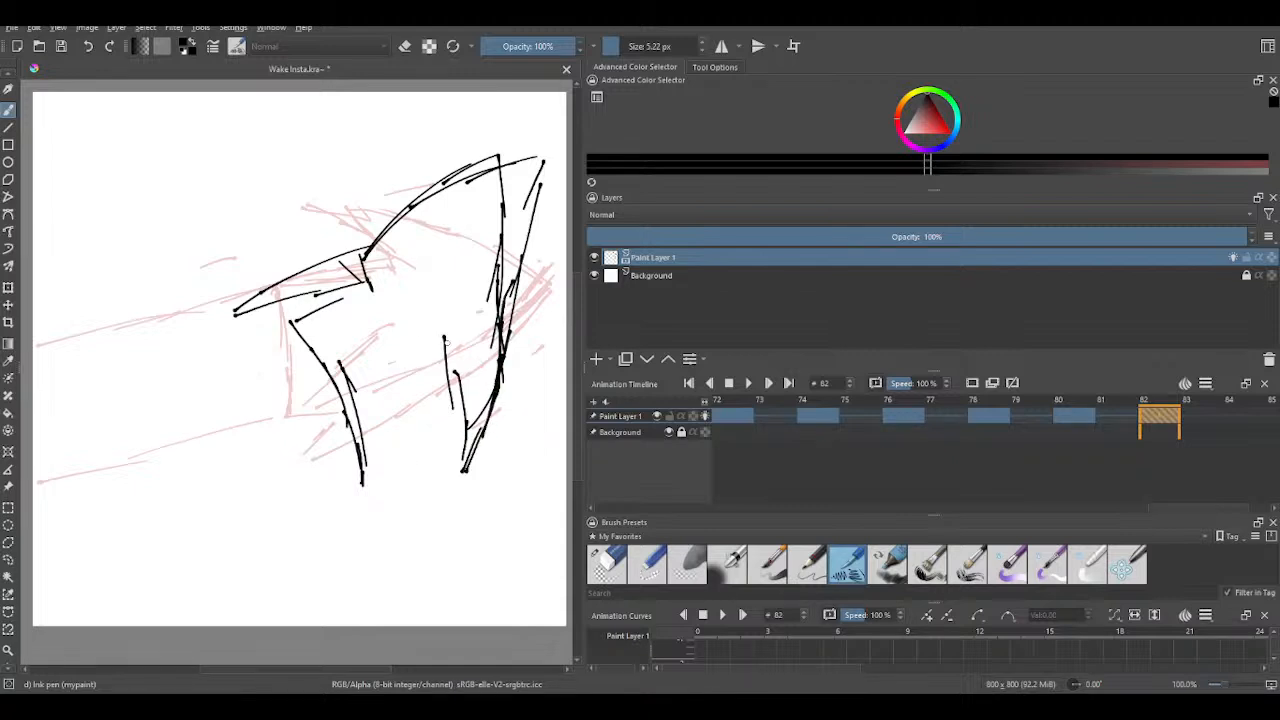
- Ink a rounder curve for the shaft's front end and the inner line joining it to the lower barb
{"action": "left_click_drag", "start_coordinate": [344, 301], "coordinate": [397, 320]}
{"action": "mouse_move", "coordinate": [318, 365]}
{"action": "left_mouse_down"}
{"action": "mouse_move", "coordinate": [408, 406]}
{"action": "mouse_move", "coordinate": [400, 392]}
{"action": "mouse_move", "coordinate": [430, 362]}
{"action": "left_mouse_up"}
{"action": "left_click_drag", "start_coordinate": [398, 406], "coordinate": [446, 336]}
- Draw two long diagonal shaft lines from the arrowhead down to the canvas's lower-left edges
{"action": "mouse_move", "coordinate": [400, 402]}
{"action": "left_mouse_down"}
{"action": "mouse_move", "coordinate": [384, 470]}
{"action": "mouse_move", "coordinate": [344, 344]}
{"action": "mouse_move", "coordinate": [290, 322]}
{"action": "mouse_move", "coordinate": [62, 586]}
{"action": "left_mouse_up"}
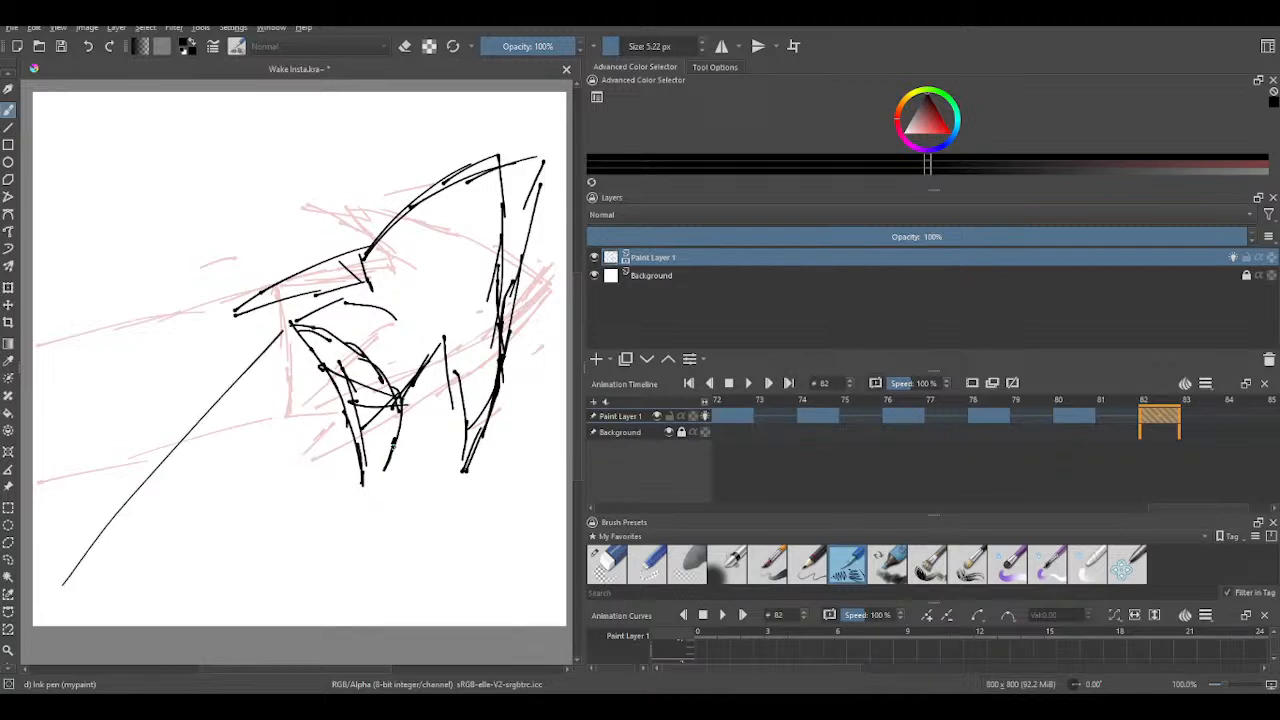
{"action": "left_click_drag", "start_coordinate": [384, 455], "coordinate": [234, 624]}
{"action": "left_click_drag", "start_coordinate": [273, 583], "coordinate": [232, 626]}
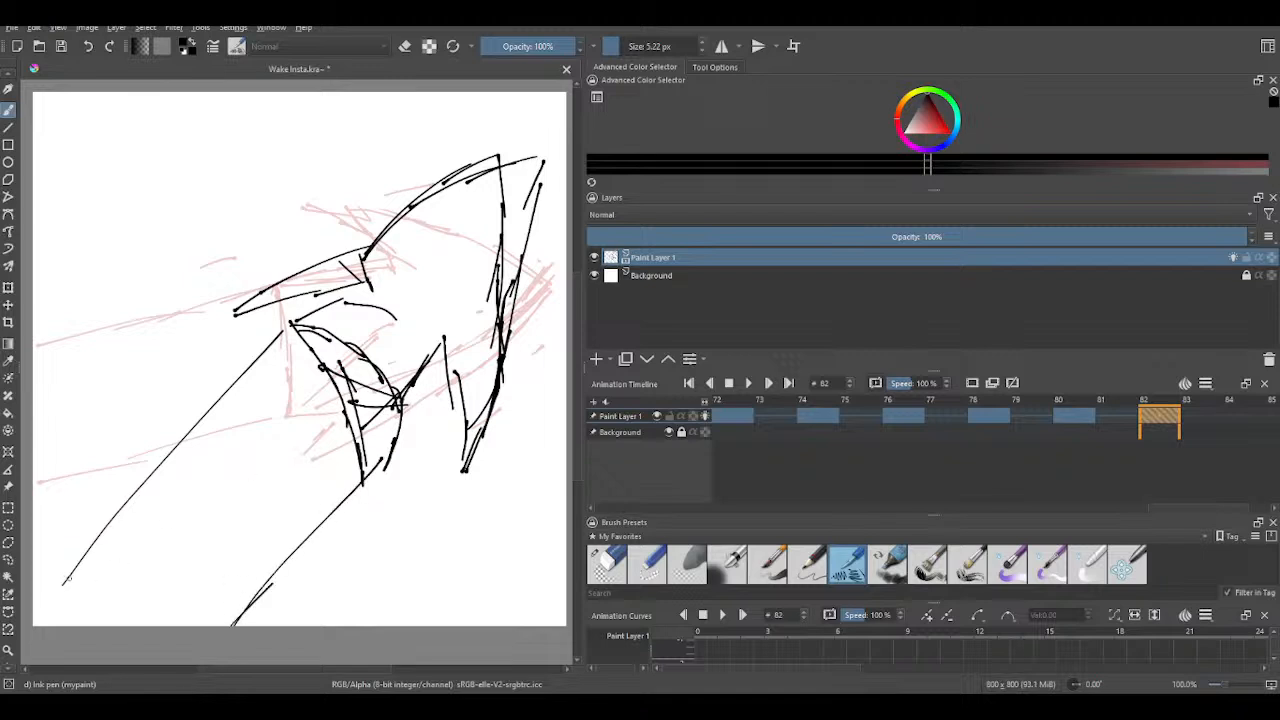
{"action": "left_click_drag", "start_coordinate": [63, 584], "coordinate": [33, 620]}
- Erase the first shaft-end curves and the stray arc above them with the eraser
{"action": "left_click", "coordinate": [606, 563]}
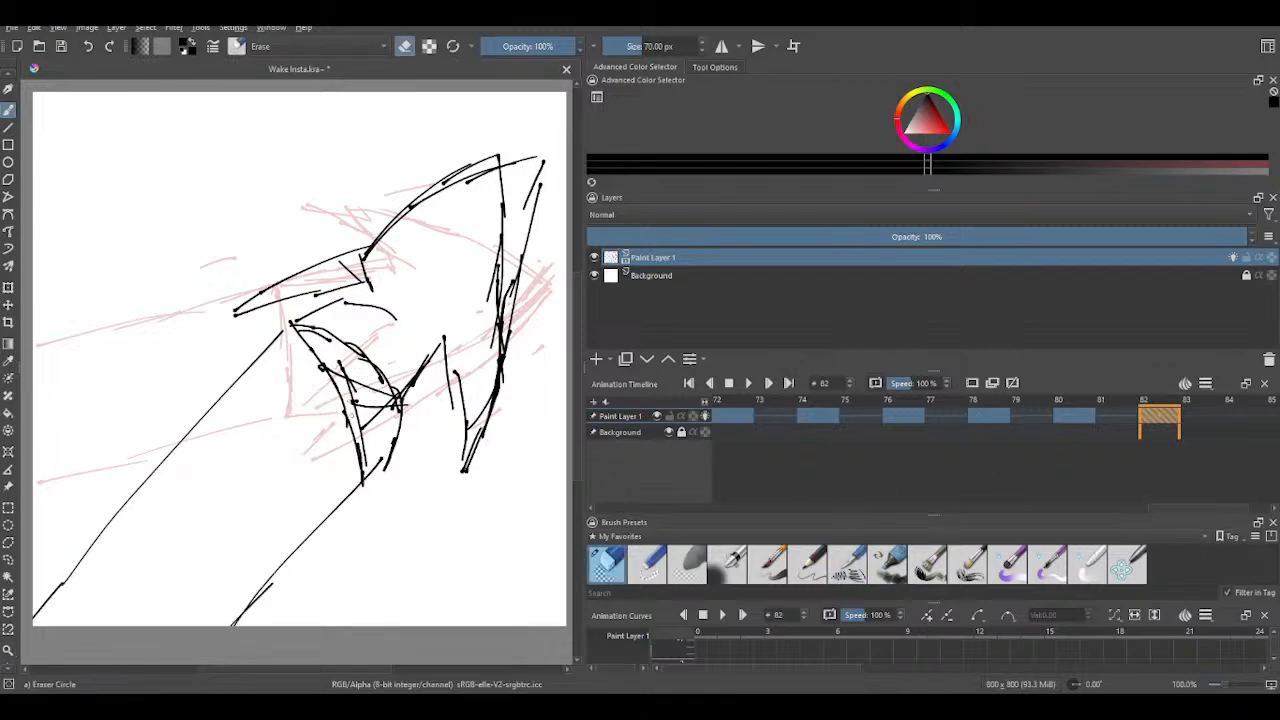
{"action": "mouse_move", "coordinate": [351, 415]}
{"action": "left_mouse_down"}
{"action": "mouse_move", "coordinate": [345, 368]}
{"action": "mouse_move", "coordinate": [353, 381]}
{"action": "left_mouse_up"}
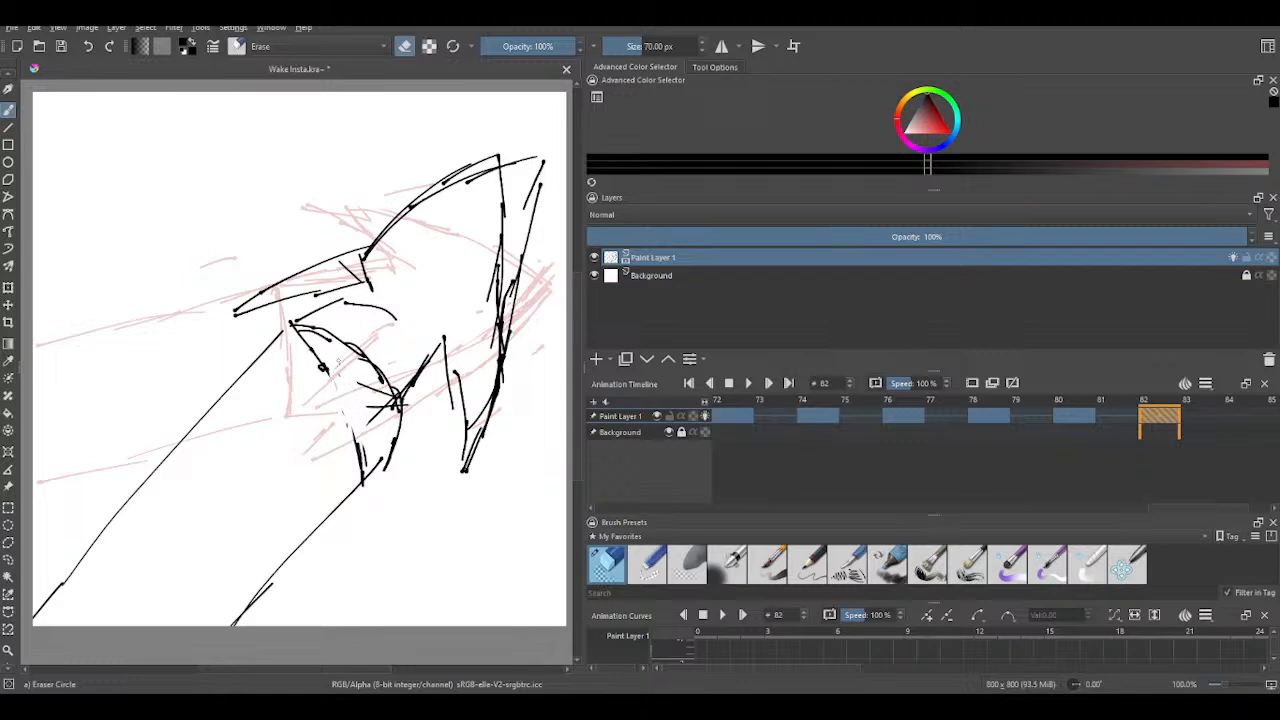
{"action": "left_click_drag", "start_coordinate": [354, 434], "coordinate": [364, 470]}
{"action": "left_click_drag", "start_coordinate": [327, 375], "coordinate": [302, 333]}
{"action": "left_click_drag", "start_coordinate": [395, 319], "coordinate": [351, 307]}
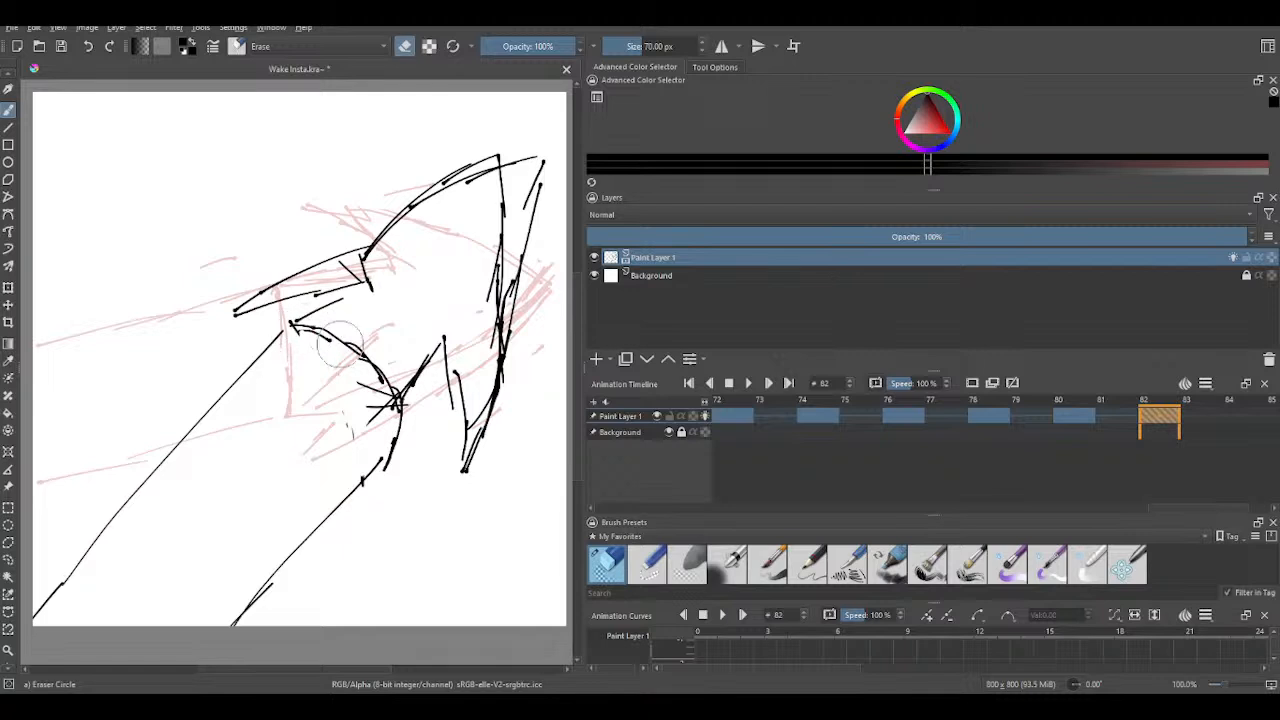
- Thicken the left barb's inner edge with the Ink pen and erase the stray strokes beside it
{"action": "left_click", "coordinate": [845, 558]}
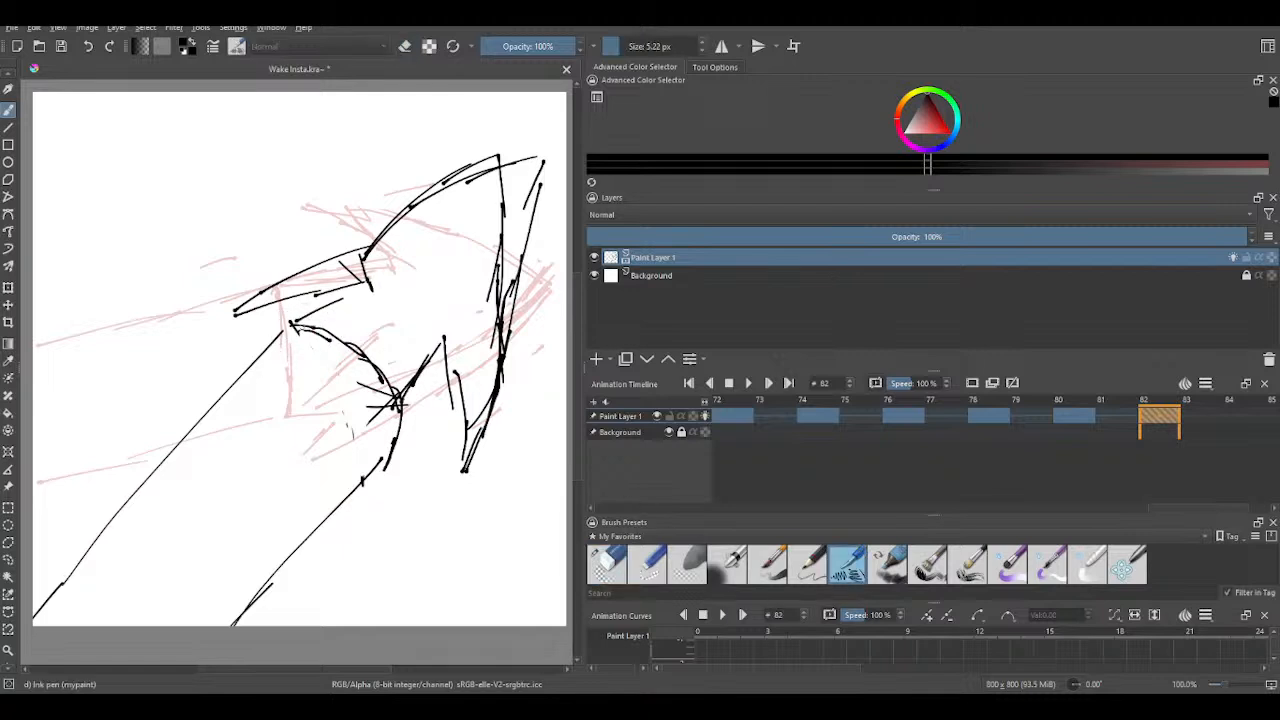
{"action": "mouse_move", "coordinate": [306, 314]}
{"action": "left_mouse_down"}
{"action": "mouse_move", "coordinate": [286, 332]}
{"action": "mouse_move", "coordinate": [355, 281]}
{"action": "left_mouse_up"}
{"action": "left_click_drag", "start_coordinate": [300, 318], "coordinate": [348, 278]}
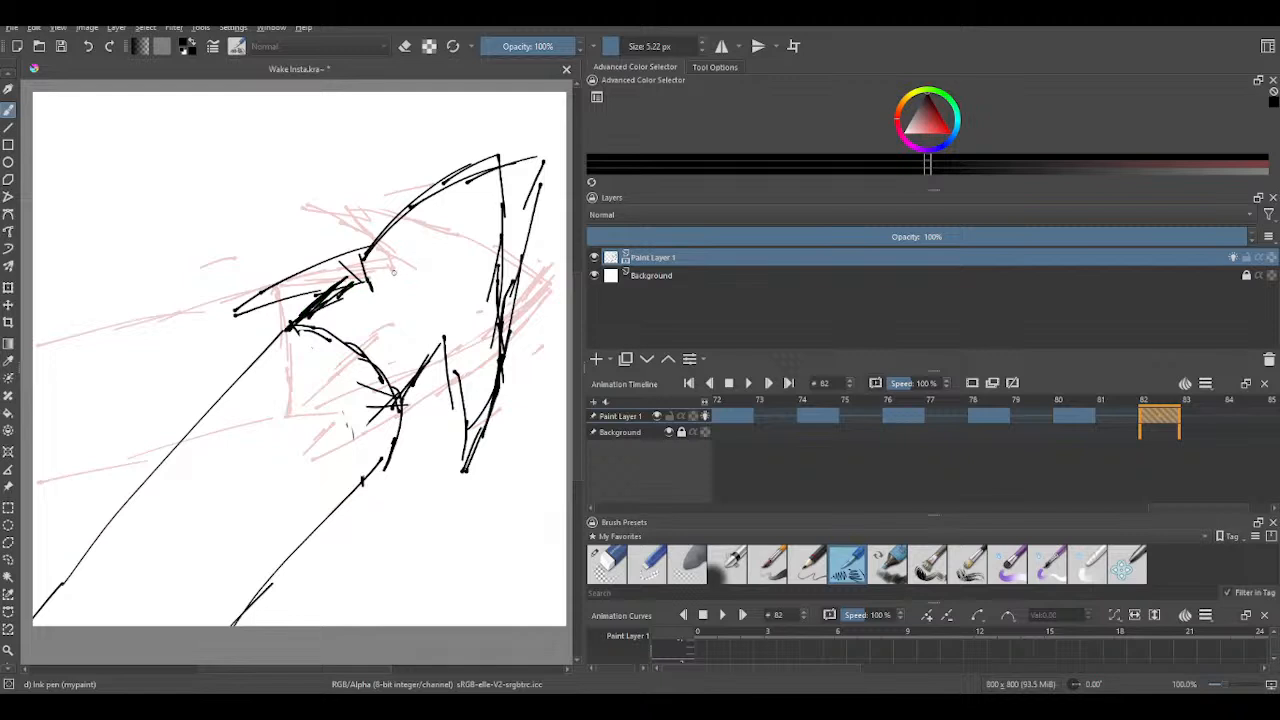
{"action": "left_click", "coordinate": [648, 563]}
{"action": "left_click", "coordinate": [606, 563]}
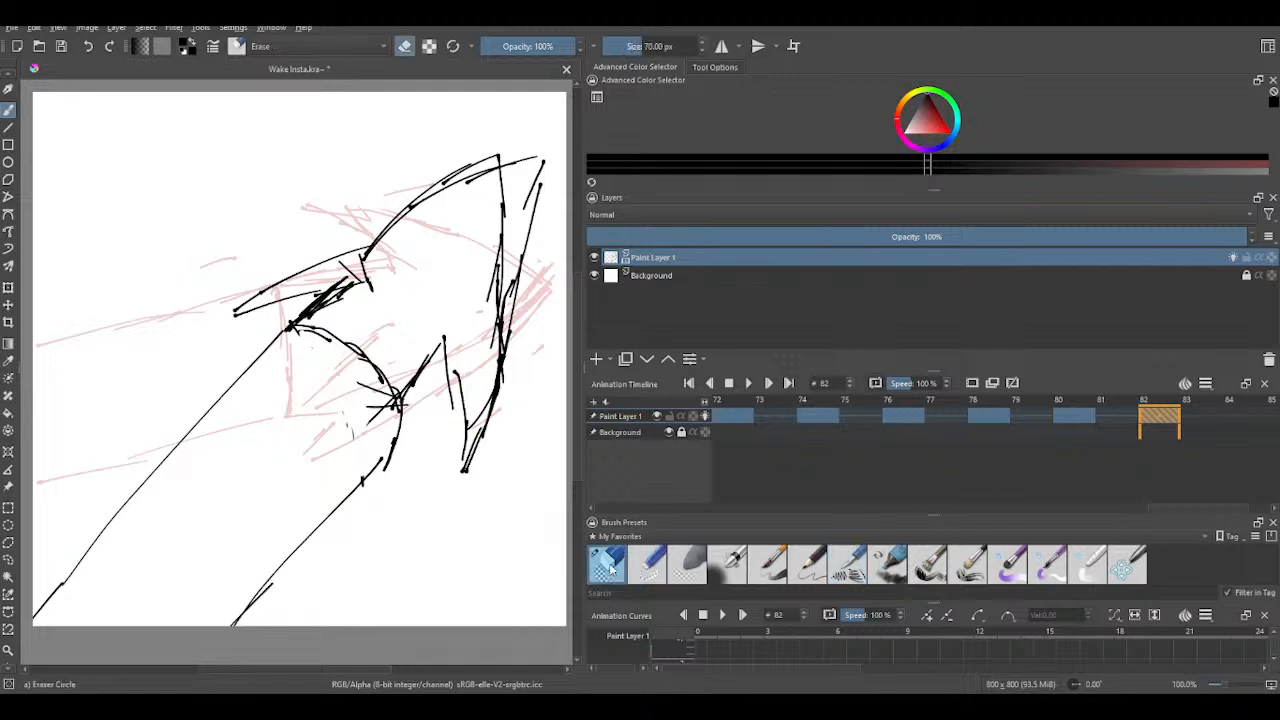
{"action": "mouse_move", "coordinate": [348, 302]}
{"action": "left_mouse_down"}
{"action": "mouse_move", "coordinate": [342, 290]}
{"action": "mouse_move", "coordinate": [364, 284]}
{"action": "mouse_move", "coordinate": [345, 267]}
{"action": "left_mouse_up"}
- Ink a smaller lower barb close to the shaft and erase the old larger barb to its right
{"action": "left_click", "coordinate": [849, 565]}
{"action": "mouse_move", "coordinate": [410, 398]}
{"action": "left_mouse_down"}
{"action": "mouse_move", "coordinate": [412, 421]}
{"action": "mouse_move", "coordinate": [453, 352]}
{"action": "left_mouse_up"}
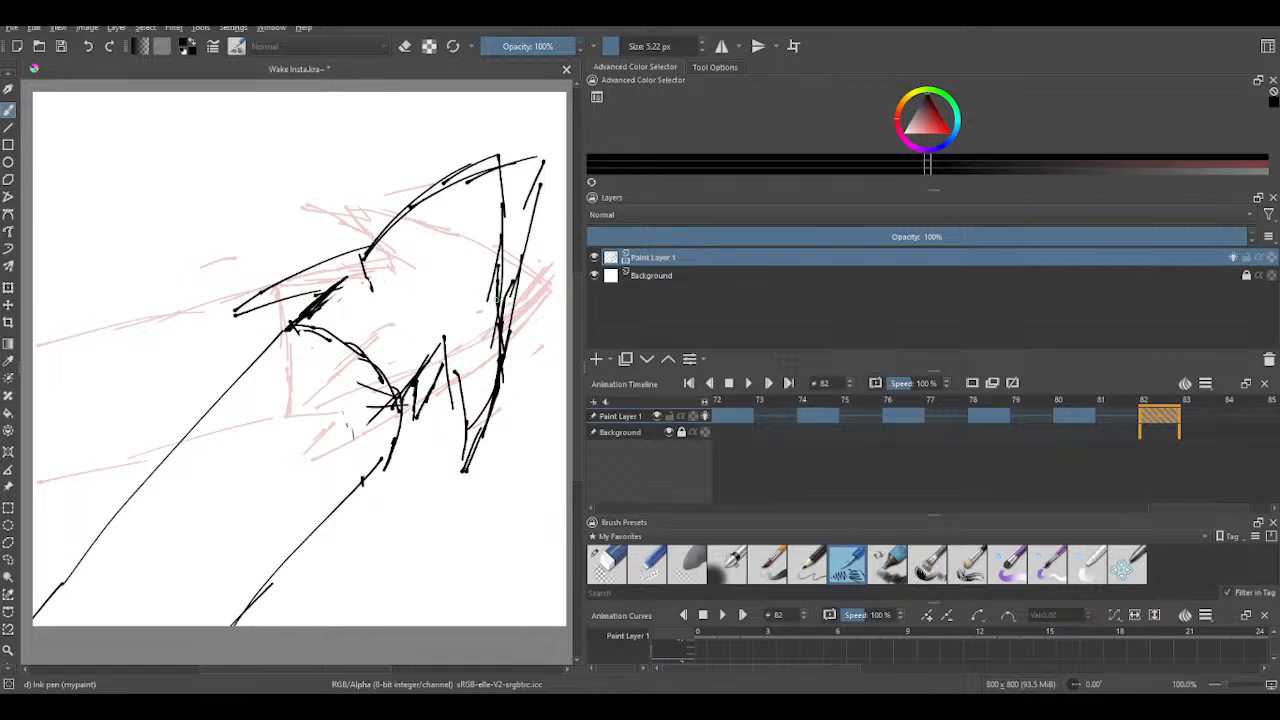
{"action": "left_click", "coordinate": [607, 565]}
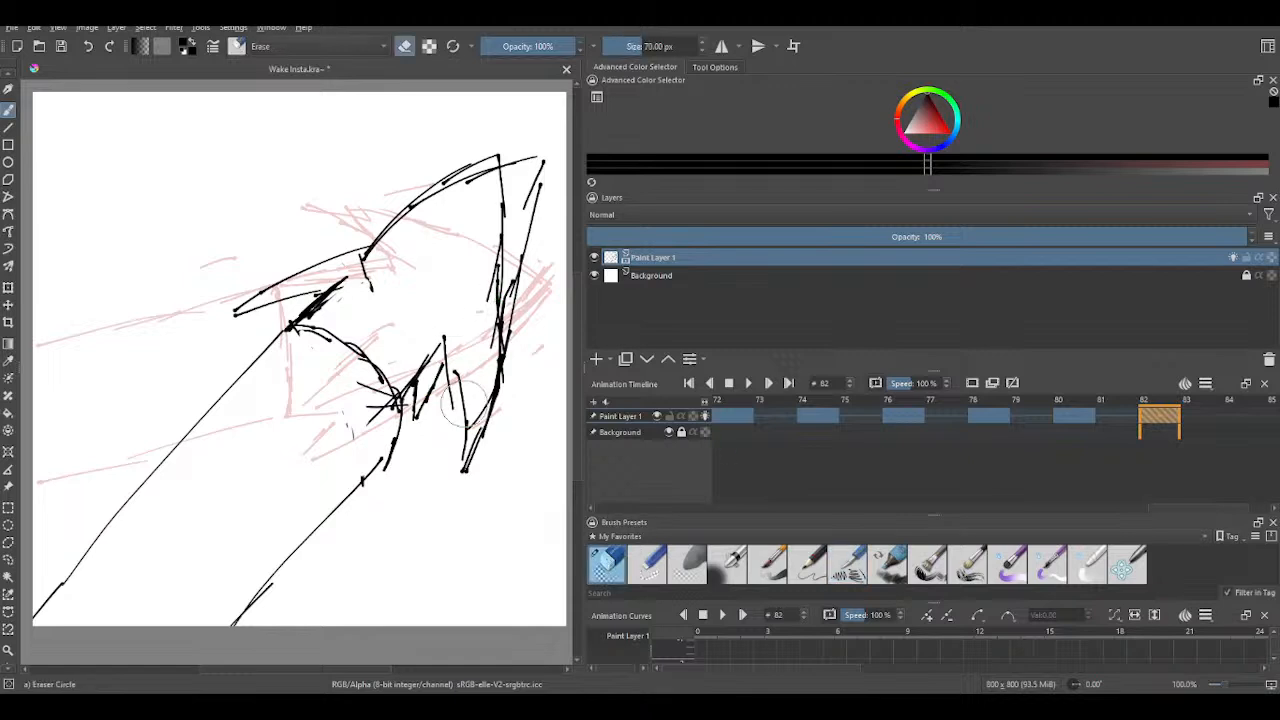
{"action": "mouse_move", "coordinate": [462, 390]}
{"action": "left_mouse_down"}
{"action": "mouse_move", "coordinate": [474, 353]}
{"action": "mouse_move", "coordinate": [475, 395]}
{"action": "mouse_move", "coordinate": [489, 389]}
{"action": "mouse_move", "coordinate": [469, 463]}
{"action": "mouse_move", "coordinate": [448, 328]}
{"action": "mouse_move", "coordinate": [483, 404]}
{"action": "mouse_move", "coordinate": [502, 366]}
{"action": "left_mouse_up"}
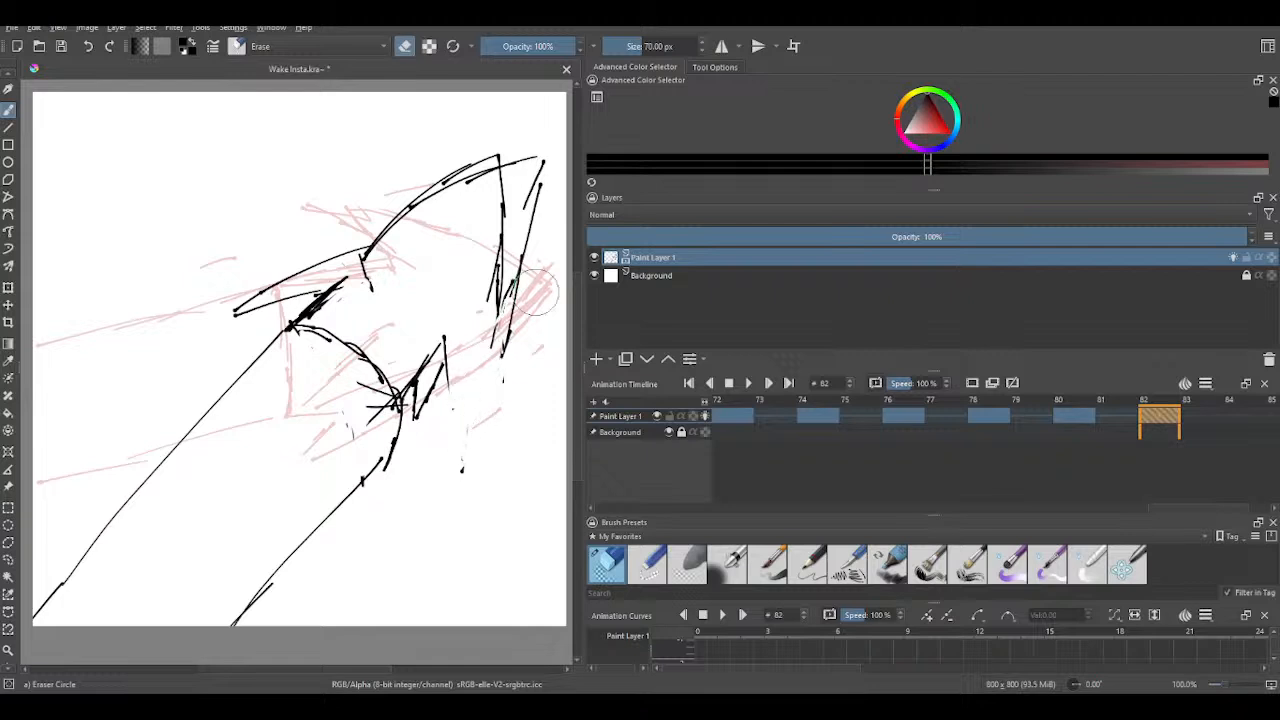
- Undo a test stroke at the lower barb and ink the arrowhead's right side from the barb up towards the tip
{"action": "left_click", "coordinate": [855, 558]}
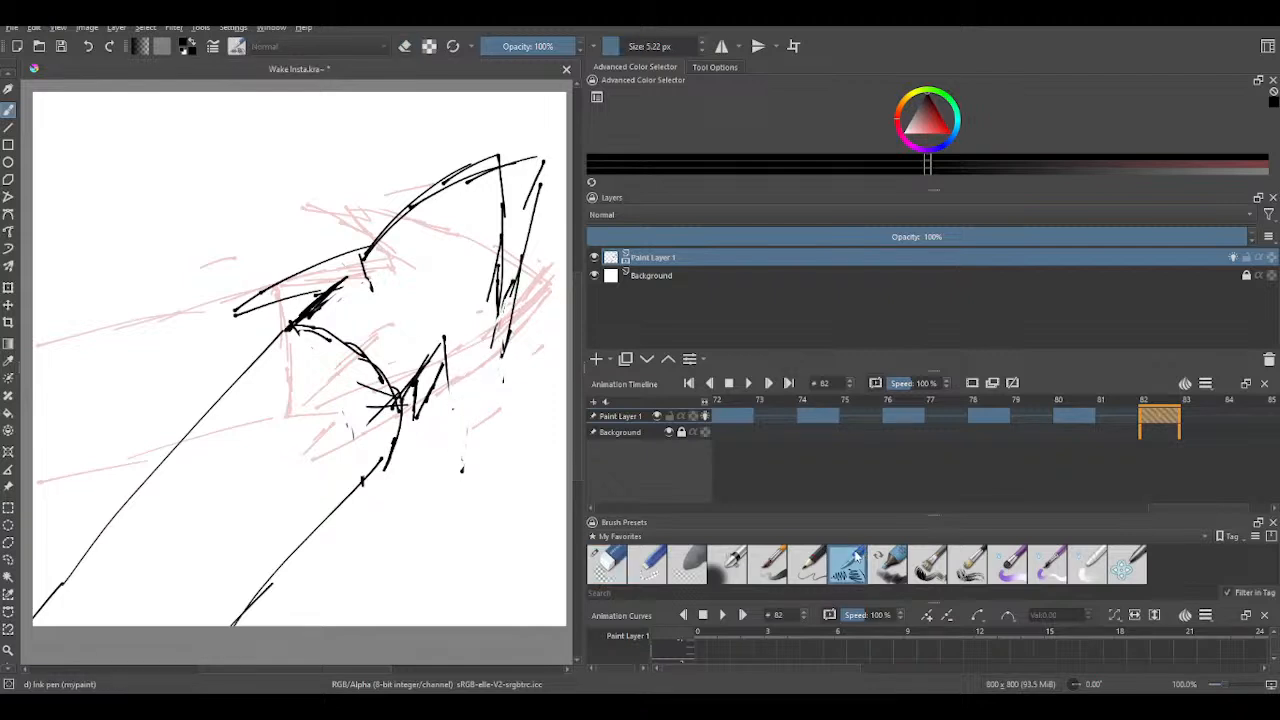
{"action": "left_click_drag", "start_coordinate": [410, 320], "coordinate": [421, 384]}
{"action": "left_click", "coordinate": [89, 46]}
{"action": "mouse_move", "coordinate": [422, 338]}
{"action": "left_mouse_down"}
{"action": "mouse_move", "coordinate": [438, 422]}
{"action": "mouse_move", "coordinate": [500, 232]}
{"action": "left_mouse_up"}
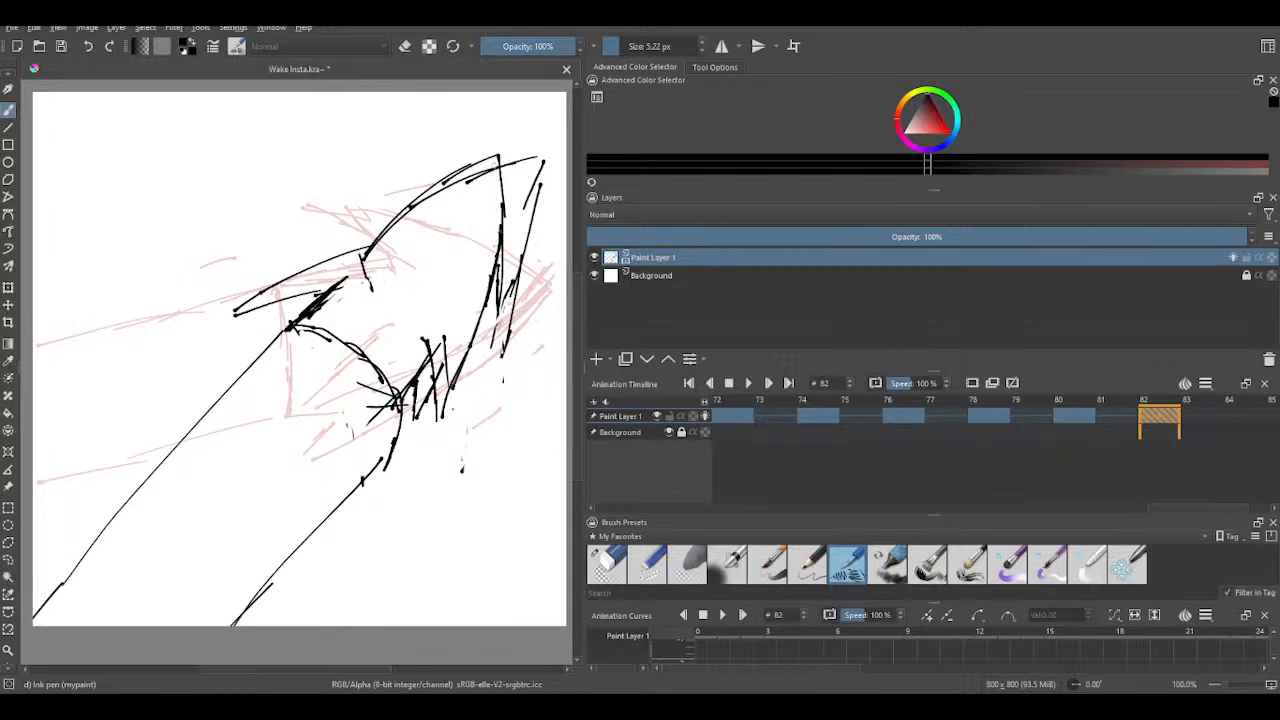
- Ink an inner diagonal line down from the arrow tip and a short edge at the left barb to give the arrowhead thickness
{"action": "left_click_drag", "start_coordinate": [497, 161], "coordinate": [444, 222]}
{"action": "left_click_drag", "start_coordinate": [478, 182], "coordinate": [410, 276]}
{"action": "left_click_drag", "start_coordinate": [438, 230], "coordinate": [412, 270]}
{"action": "left_click_drag", "start_coordinate": [422, 252], "coordinate": [404, 284]}
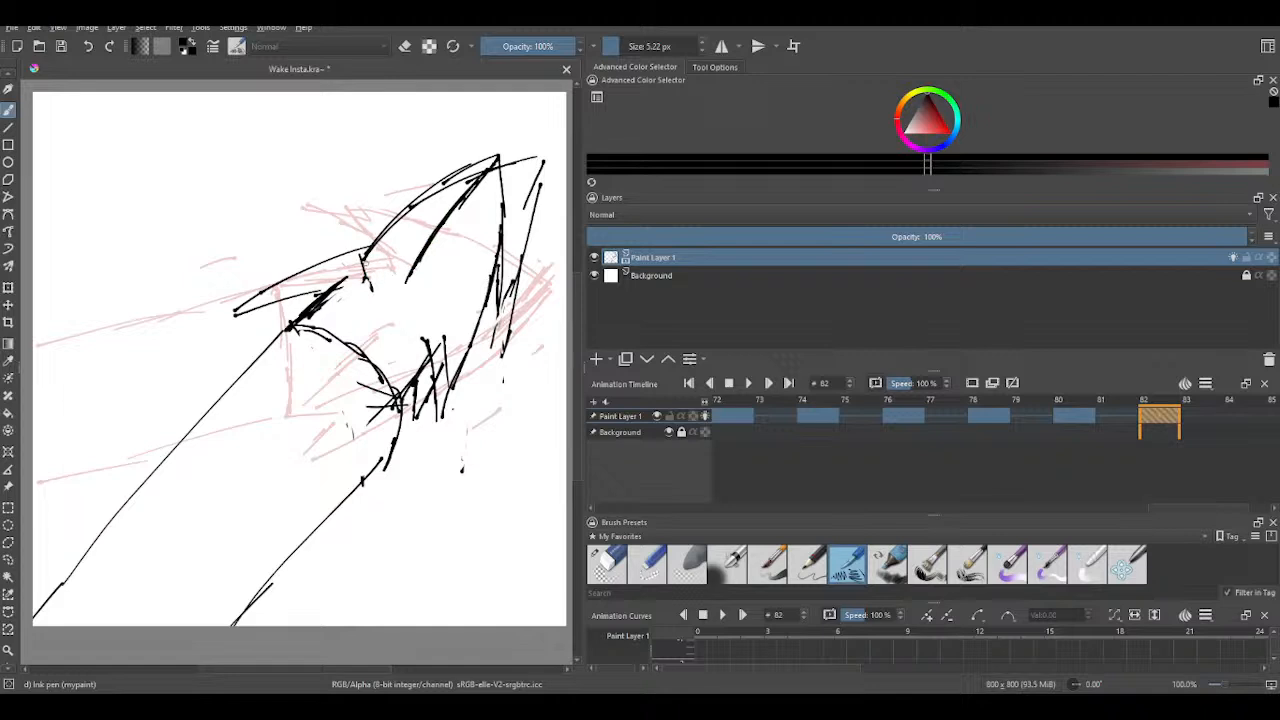
{"action": "left_click_drag", "start_coordinate": [412, 206], "coordinate": [370, 286]}
{"action": "left_click_drag", "start_coordinate": [388, 240], "coordinate": [366, 304]}
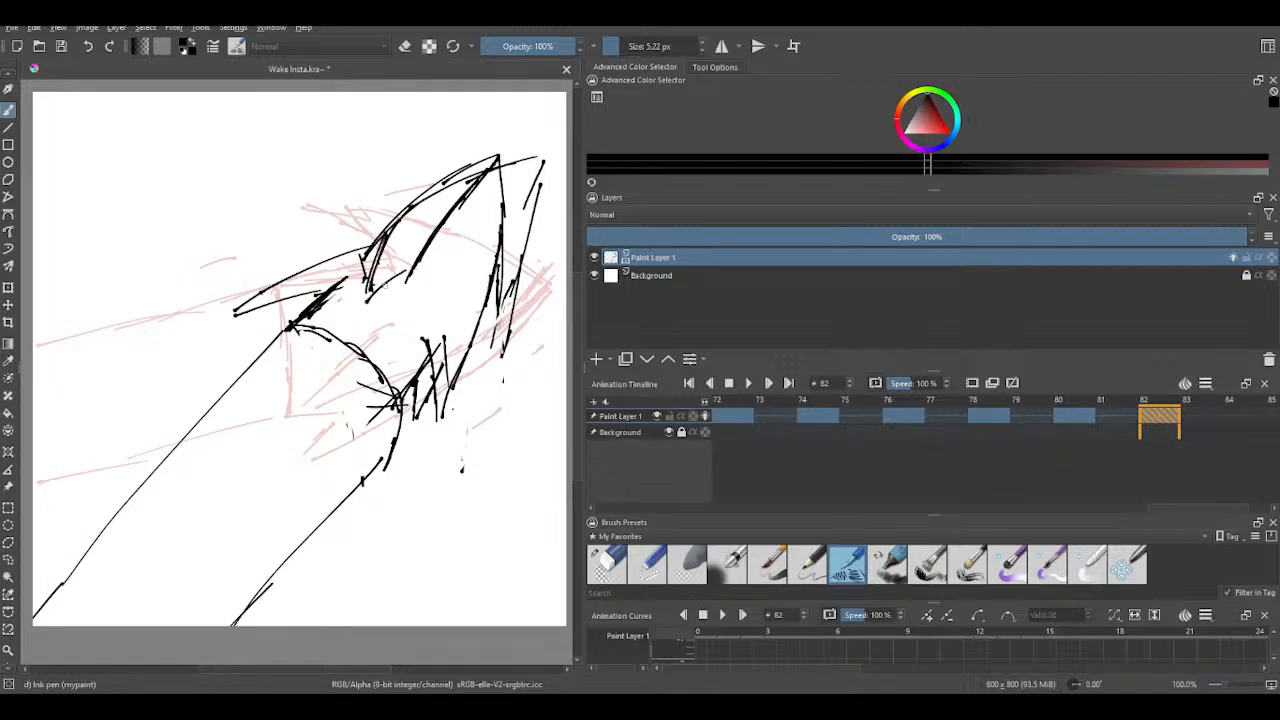
- Reinforce the arrowhead's inner diagonal and upper edge between the tip and left barb with more ink strokes
{"action": "left_click_drag", "start_coordinate": [420, 252], "coordinate": [380, 292]}
{"action": "left_click_drag", "start_coordinate": [456, 210], "coordinate": [428, 248]}
{"action": "left_click_drag", "start_coordinate": [468, 196], "coordinate": [426, 252]}
{"action": "mouse_move", "coordinate": [484, 174]}
{"action": "left_mouse_down"}
{"action": "mouse_move", "coordinate": [372, 274]}
{"action": "mouse_move", "coordinate": [418, 214]}
{"action": "left_mouse_up"}
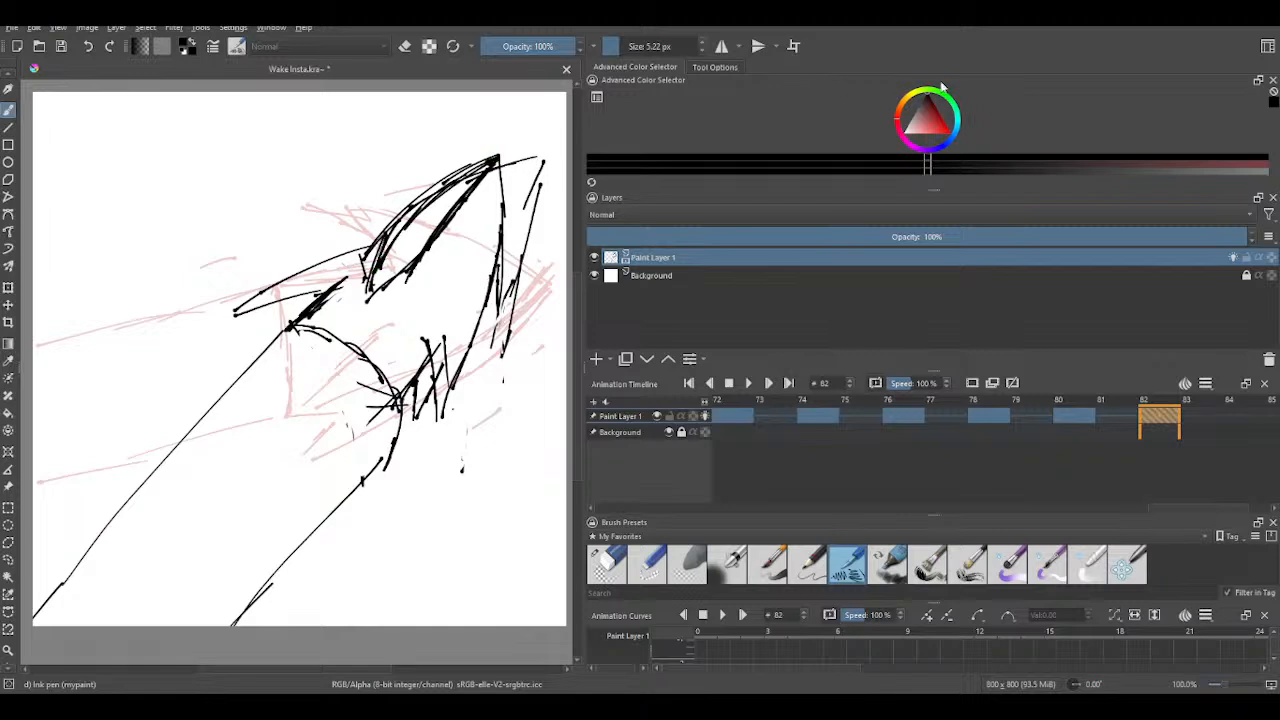
- Erase the outer line parallel to the arrowhead's right side and thin the stray strokes above its upper edge
{"action": "left_click", "coordinate": [612, 564]}
{"action": "mouse_move", "coordinate": [384, 232]}
{"action": "left_mouse_down"}
{"action": "mouse_move", "coordinate": [367, 260]}
{"action": "mouse_move", "coordinate": [408, 204]}
{"action": "mouse_move", "coordinate": [374, 266]}
{"action": "mouse_move", "coordinate": [460, 148]}
{"action": "left_mouse_up"}
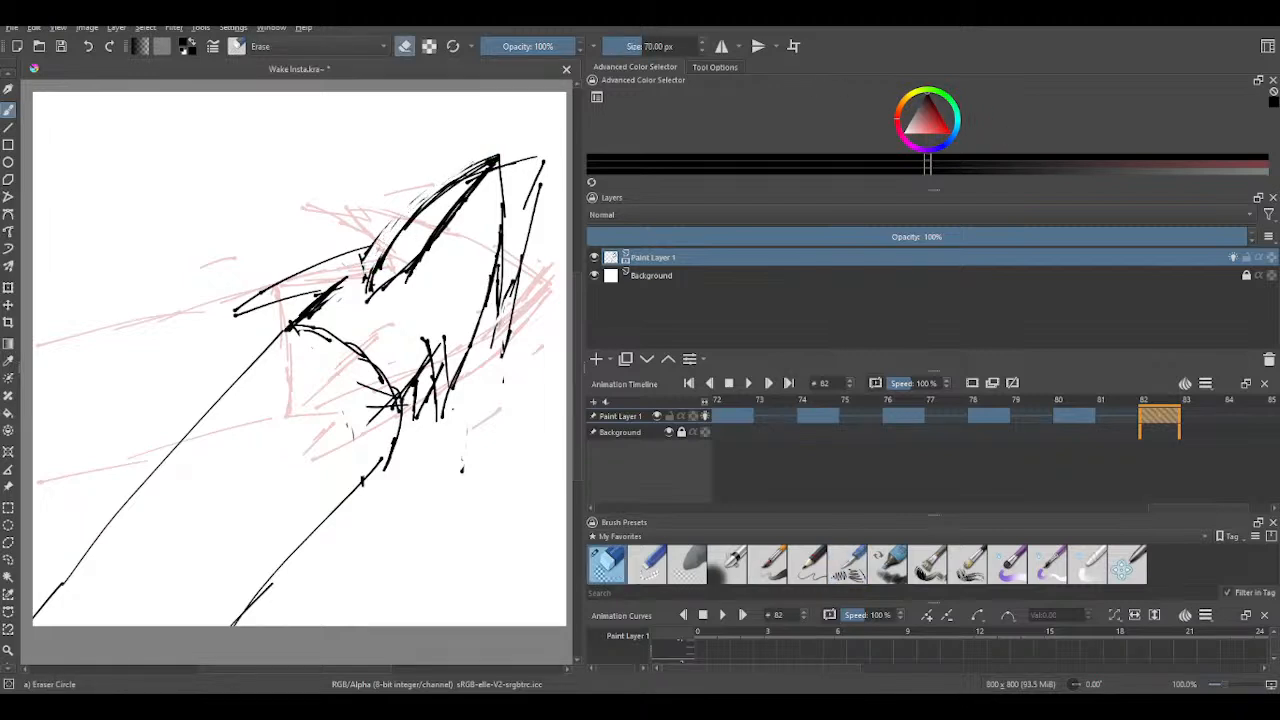
{"action": "left_click_drag", "start_coordinate": [540, 160], "coordinate": [498, 336]}
{"action": "mouse_move", "coordinate": [498, 336]}
{"action": "left_mouse_down"}
{"action": "mouse_move", "coordinate": [511, 261]}
{"action": "mouse_move", "coordinate": [507, 348]}
{"action": "left_mouse_up"}
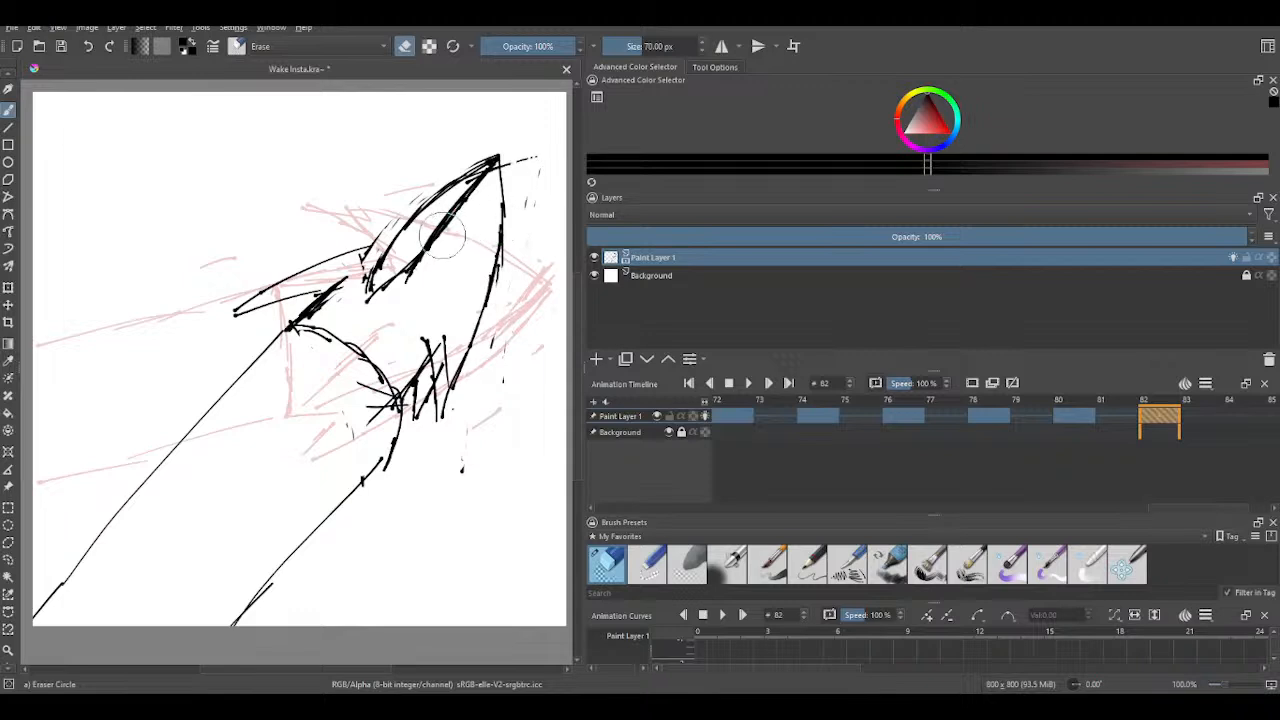
- Erase the arrowhead's inner diagonal below the tip and clean stray strokes beside the upper edge and lower barb
{"action": "mouse_move", "coordinate": [428, 248]}
{"action": "left_mouse_down"}
{"action": "mouse_move", "coordinate": [412, 268]}
{"action": "mouse_move", "coordinate": [478, 188]}
{"action": "mouse_move", "coordinate": [437, 226]}
{"action": "left_mouse_up"}
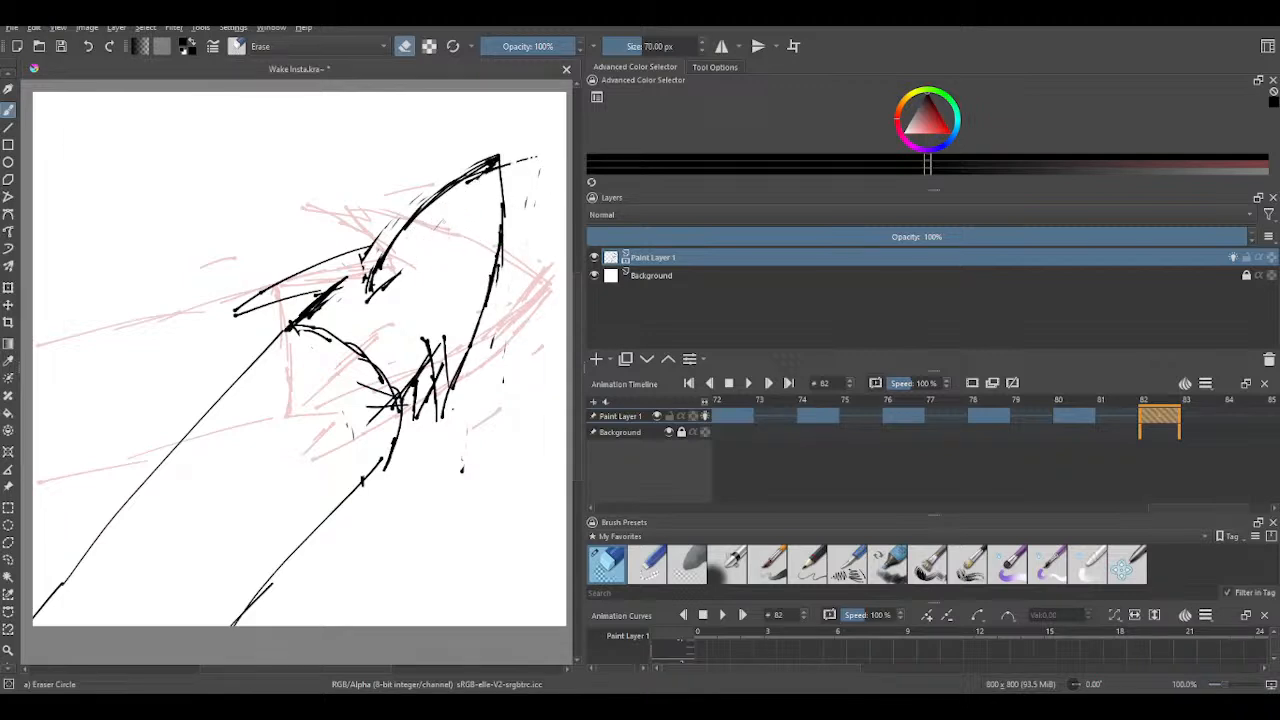
{"action": "left_click_drag", "start_coordinate": [402, 271], "coordinate": [389, 288]}
{"action": "left_click_drag", "start_coordinate": [376, 243], "coordinate": [369, 254]}
{"action": "left_click_drag", "start_coordinate": [410, 206], "coordinate": [426, 191]}
{"action": "mouse_move", "coordinate": [444, 389]}
{"action": "left_mouse_down"}
{"action": "mouse_move", "coordinate": [445, 338]}
{"action": "mouse_move", "coordinate": [441, 374]}
{"action": "mouse_move", "coordinate": [455, 347]}
{"action": "mouse_move", "coordinate": [441, 370]}
{"action": "left_mouse_up"}
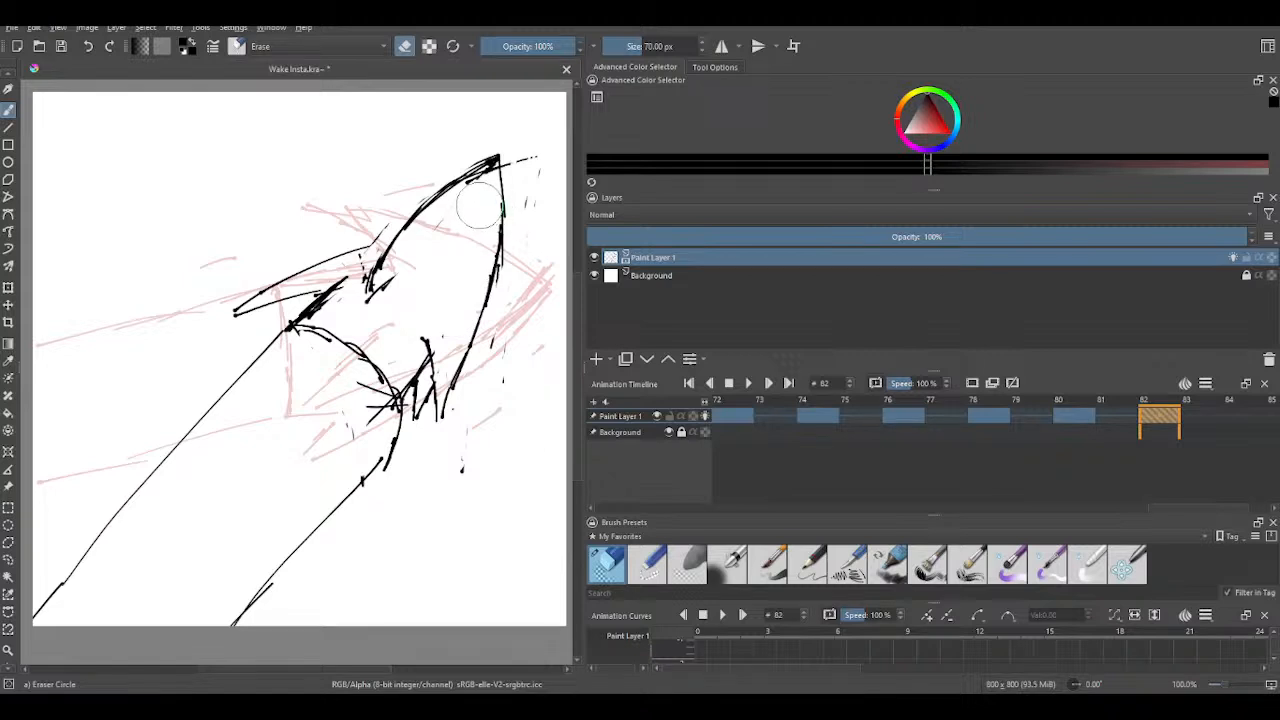
- Ink a thick inner diagonal and right edge from a lower arrow tip, plus a line from the left barb to it
{"action": "left_click", "coordinate": [843, 558]}
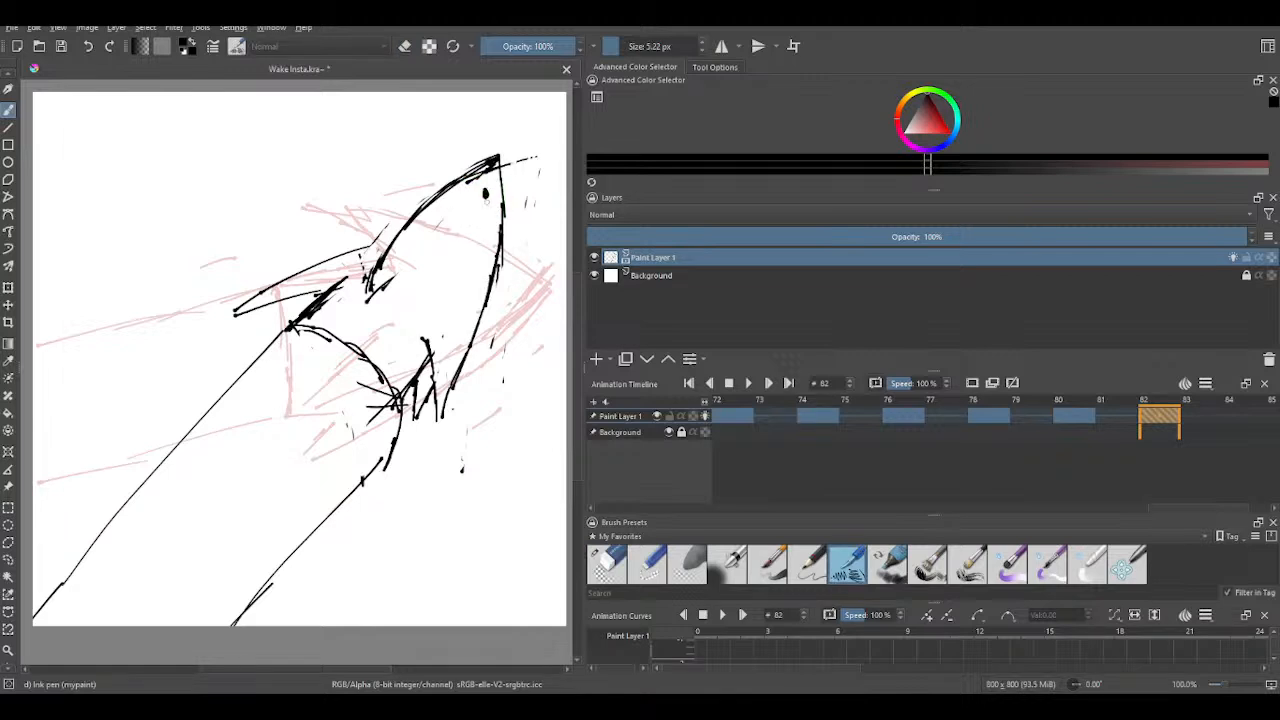
{"action": "mouse_move", "coordinate": [484, 194]}
{"action": "left_mouse_down"}
{"action": "mouse_move", "coordinate": [369, 304]}
{"action": "mouse_move", "coordinate": [484, 186]}
{"action": "mouse_move", "coordinate": [465, 206]}
{"action": "left_mouse_up"}
{"action": "mouse_move", "coordinate": [370, 302]}
{"action": "left_mouse_down"}
{"action": "mouse_move", "coordinate": [396, 260]}
{"action": "mouse_move", "coordinate": [484, 190]}
{"action": "mouse_move", "coordinate": [436, 220]}
{"action": "mouse_move", "coordinate": [384, 284]}
{"action": "mouse_move", "coordinate": [462, 210]}
{"action": "mouse_move", "coordinate": [405, 258]}
{"action": "left_mouse_up"}
{"action": "mouse_move", "coordinate": [405, 258]}
{"action": "left_mouse_down"}
{"action": "mouse_move", "coordinate": [467, 203]}
{"action": "mouse_move", "coordinate": [385, 284]}
{"action": "mouse_move", "coordinate": [469, 205]}
{"action": "mouse_move", "coordinate": [497, 206]}
{"action": "mouse_move", "coordinate": [491, 287]}
{"action": "left_mouse_up"}
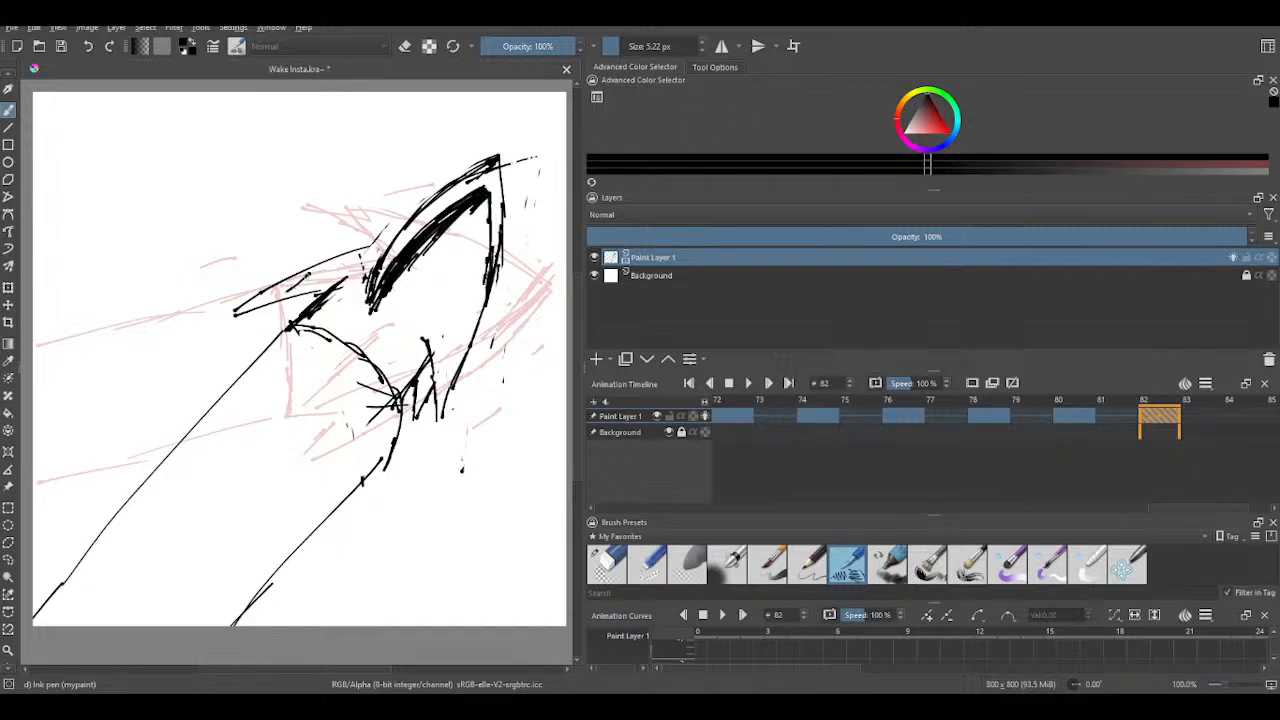
{"action": "left_click_drag", "start_coordinate": [312, 270], "coordinate": [464, 196]}
- Erase the old outer tip and the end of the left barb, and re-ink the upper edge up to the new tip
{"action": "left_click", "coordinate": [606, 563]}
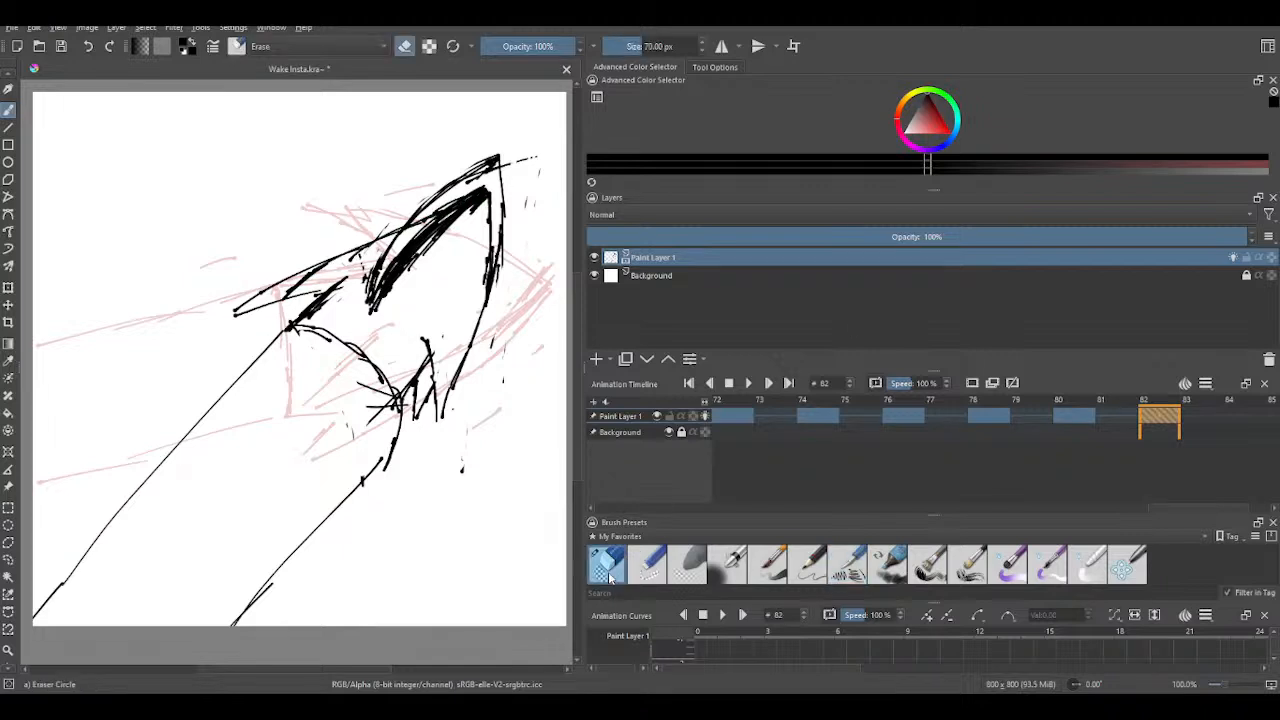
{"action": "mouse_move", "coordinate": [240, 312]}
{"action": "left_mouse_down"}
{"action": "mouse_move", "coordinate": [284, 282]}
{"action": "mouse_move", "coordinate": [298, 252]}
{"action": "left_mouse_up"}
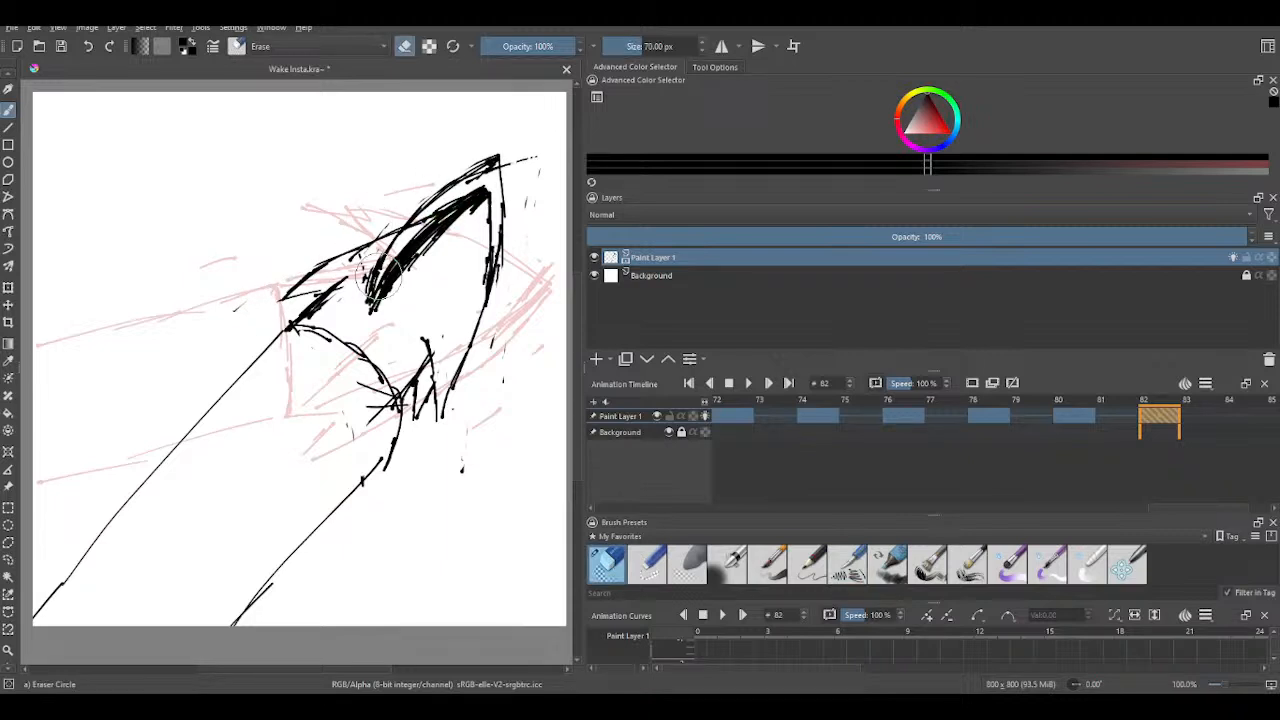
{"action": "left_click_drag", "start_coordinate": [379, 272], "coordinate": [375, 284]}
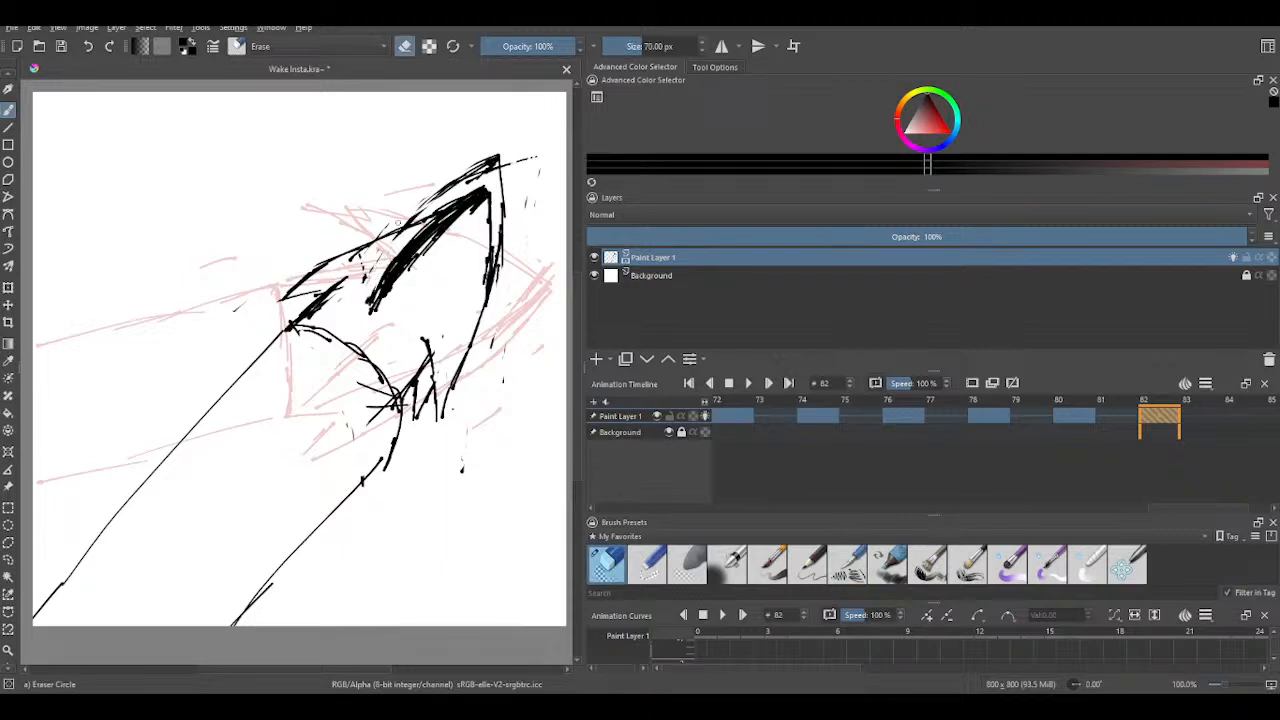
{"action": "mouse_move", "coordinate": [404, 218]}
{"action": "left_mouse_down"}
{"action": "mouse_move", "coordinate": [506, 158]}
{"action": "mouse_move", "coordinate": [490, 175]}
{"action": "mouse_move", "coordinate": [463, 172]}
{"action": "mouse_move", "coordinate": [486, 156]}
{"action": "mouse_move", "coordinate": [496, 172]}
{"action": "mouse_move", "coordinate": [528, 156]}
{"action": "left_mouse_up"}
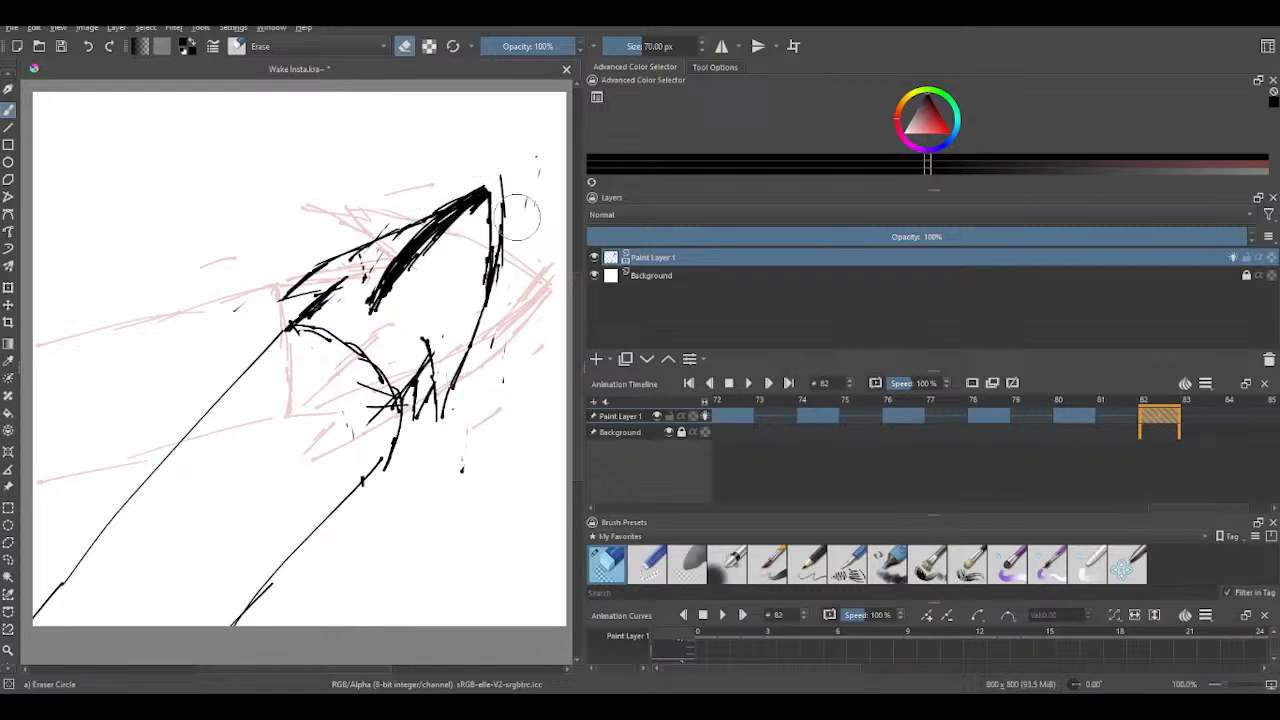
{"action": "left_click_drag", "start_coordinate": [505, 215], "coordinate": [505, 170]}
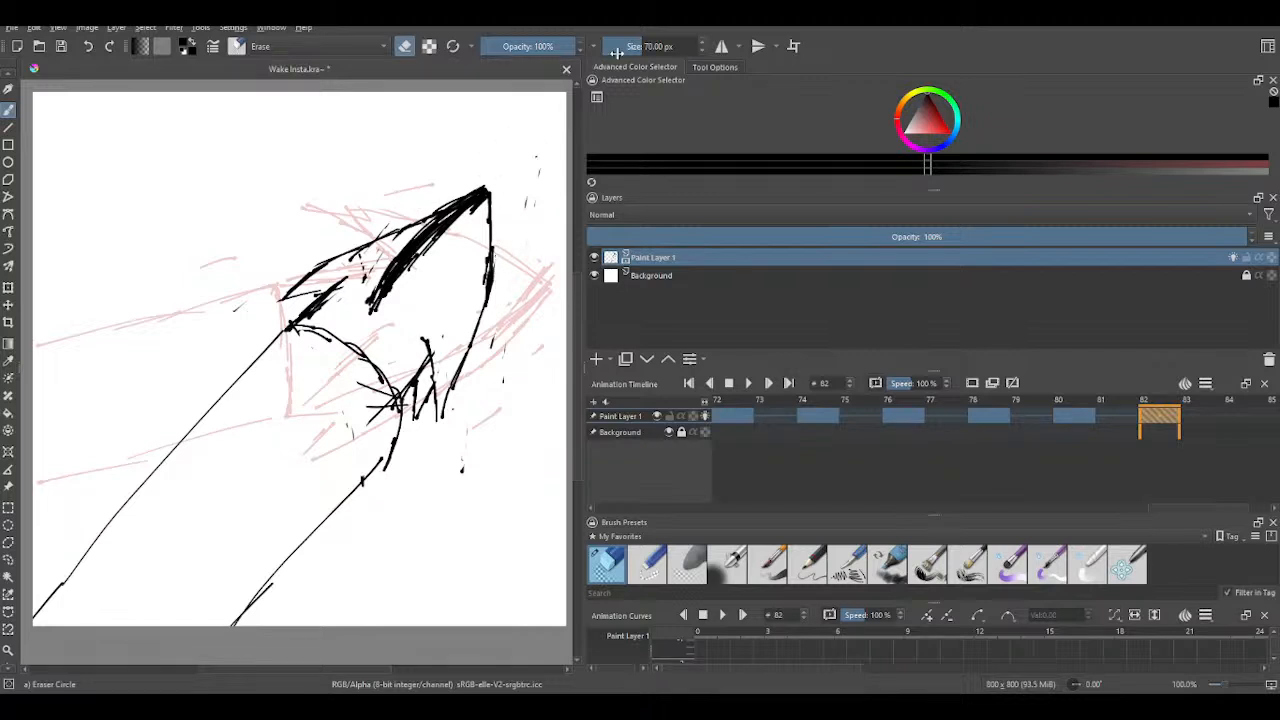
{"action": "left_click_drag", "start_coordinate": [360, 250], "coordinate": [427, 215]}
{"action": "left_click", "coordinate": [845, 562]}
{"action": "mouse_move", "coordinate": [330, 266]}
{"action": "left_mouse_down"}
{"action": "mouse_move", "coordinate": [398, 220]}
{"action": "mouse_move", "coordinate": [494, 186]}
{"action": "left_mouse_up"}
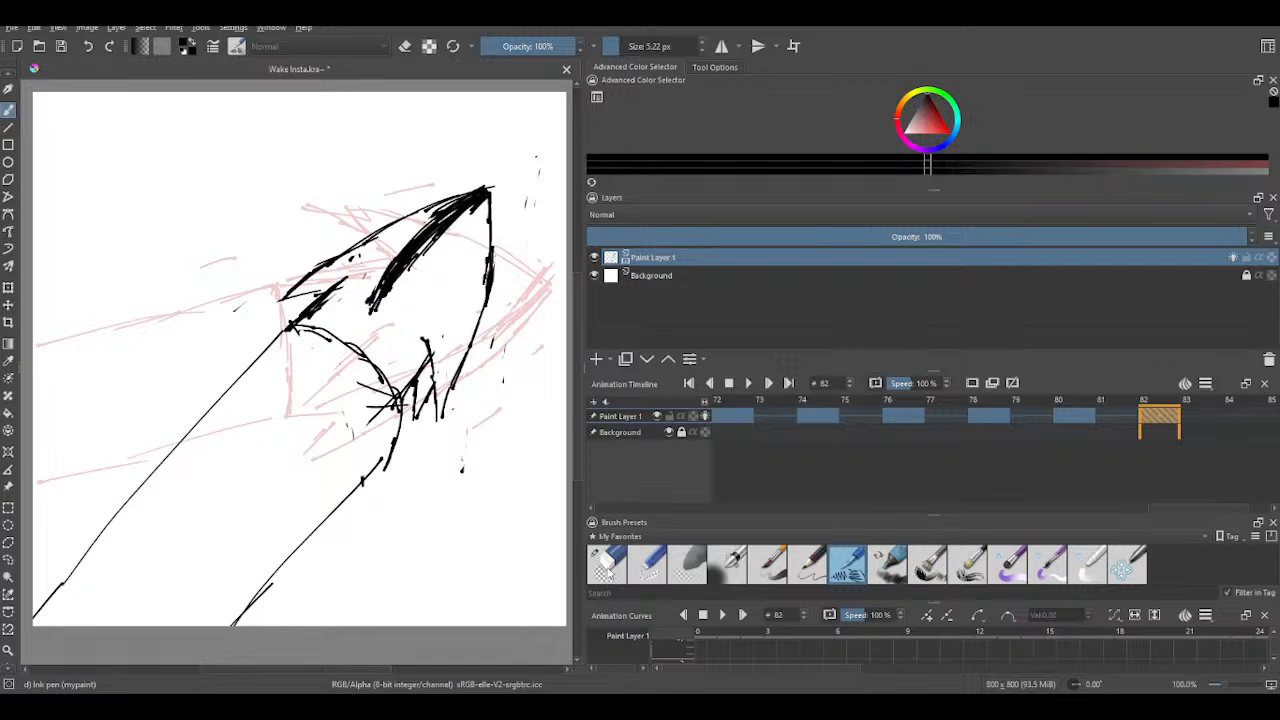
- Redraw the hatching at the lower barb smaller and thicken the arrowhead's inner diagonal down to its lower end
{"action": "left_click", "coordinate": [608, 572]}
{"action": "mouse_move", "coordinate": [415, 386]}
{"action": "left_mouse_down"}
{"action": "mouse_move", "coordinate": [418, 414]}
{"action": "mouse_move", "coordinate": [431, 389]}
{"action": "left_mouse_up"}
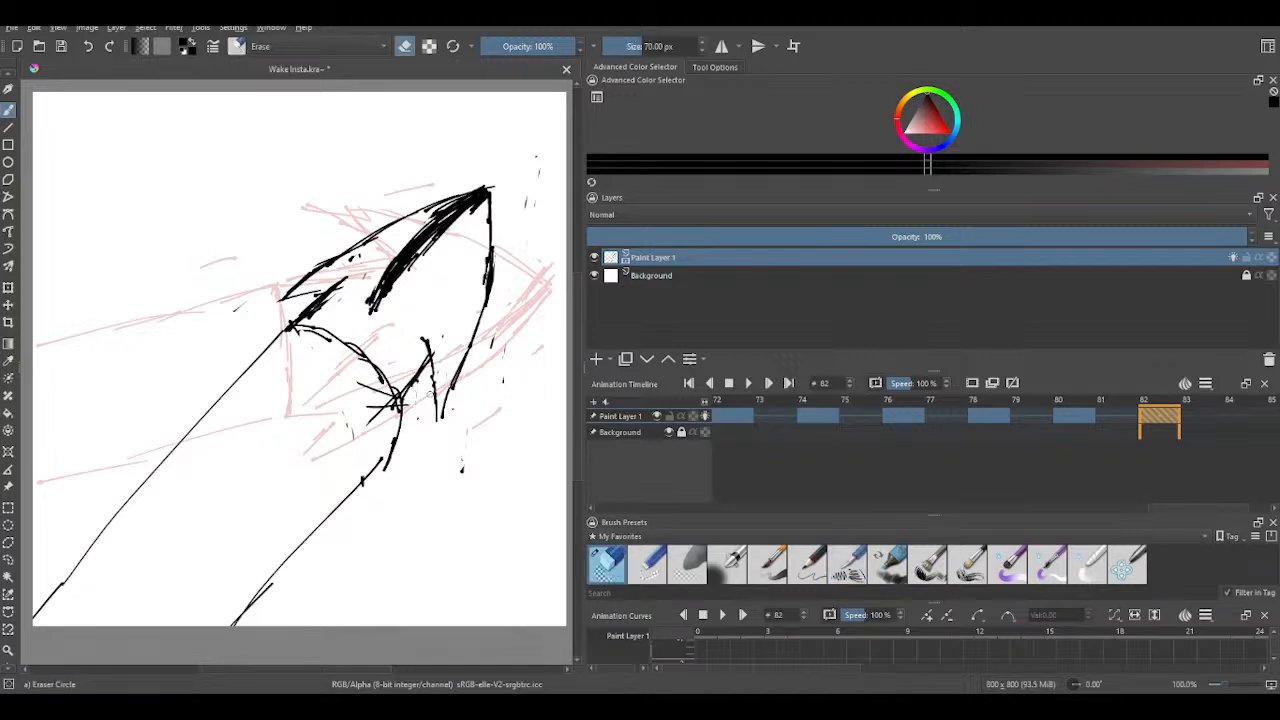
{"action": "left_click", "coordinate": [846, 566]}
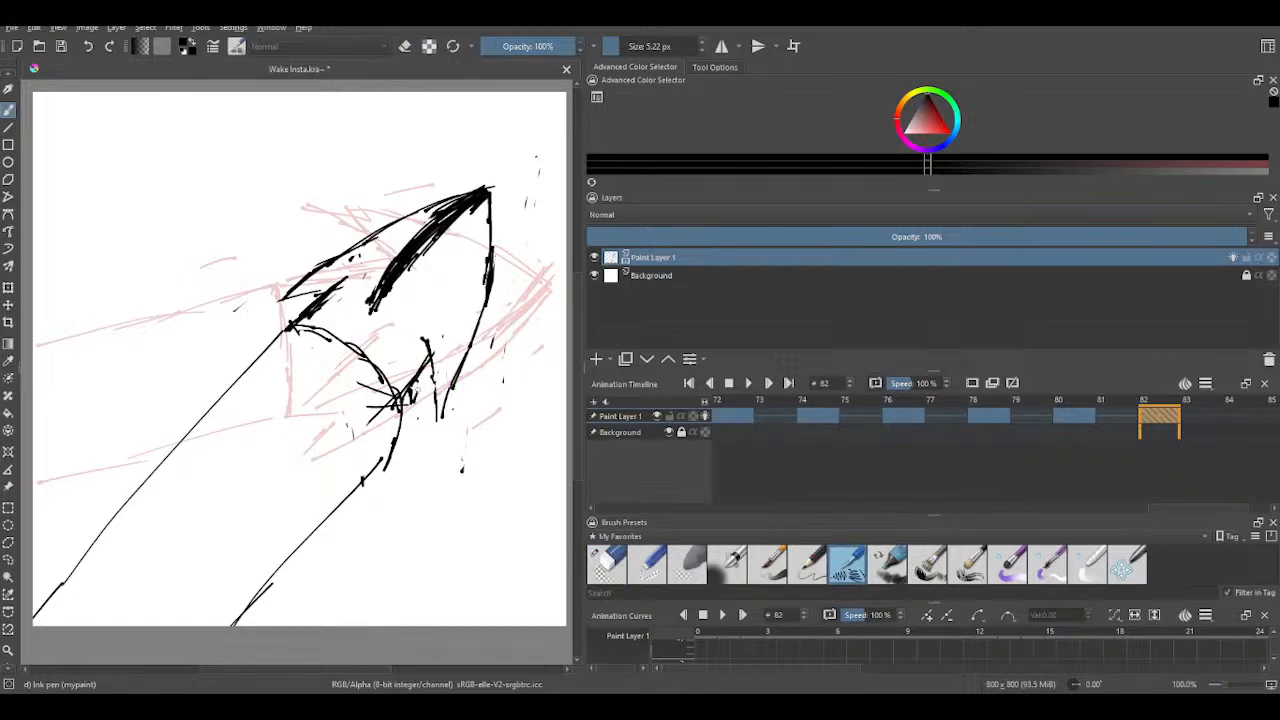
{"action": "left_click_drag", "start_coordinate": [416, 397], "coordinate": [432, 357]}
{"action": "mouse_move", "coordinate": [372, 304]}
{"action": "left_mouse_down"}
{"action": "mouse_move", "coordinate": [366, 324]}
{"action": "mouse_move", "coordinate": [380, 318]}
{"action": "mouse_move", "coordinate": [368, 312]}
{"action": "mouse_move", "coordinate": [366, 328]}
{"action": "mouse_move", "coordinate": [468, 214]}
{"action": "left_mouse_up"}
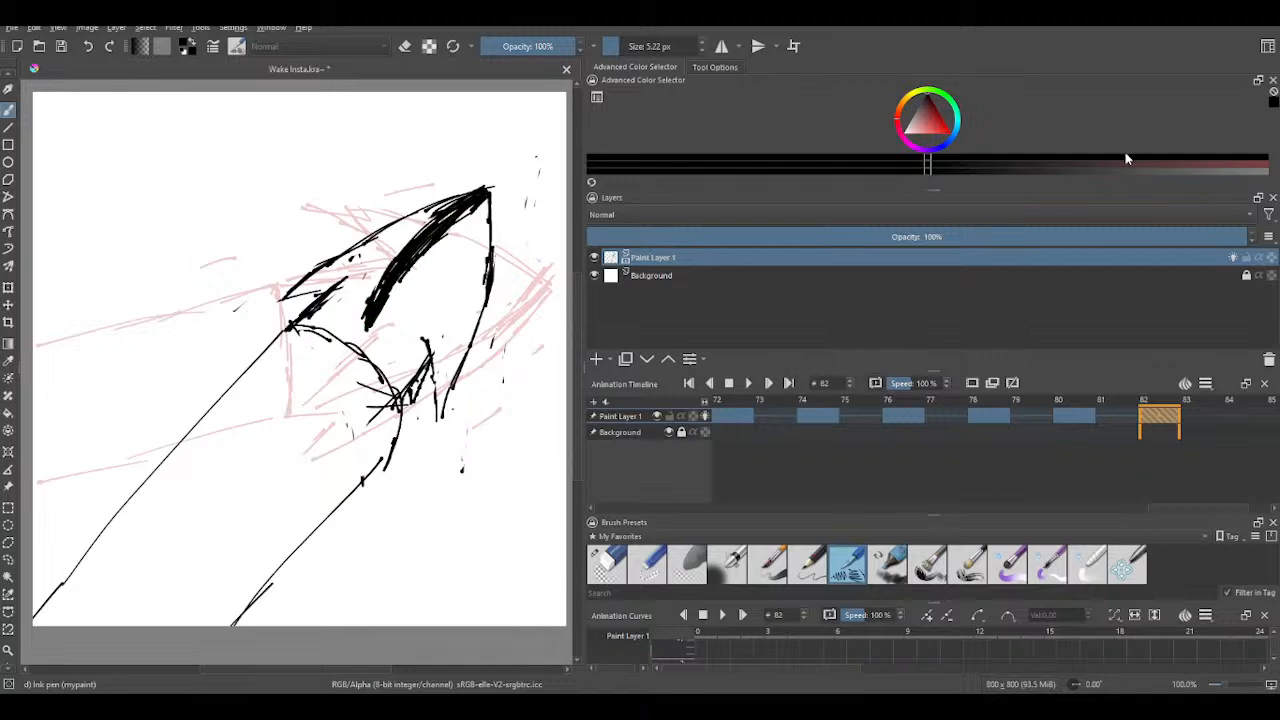
- Ink a straighter right edge of the shaft from the lower barb down and erase the old curved edge beside it
{"action": "left_click_drag", "start_coordinate": [398, 405], "coordinate": [270, 592]}
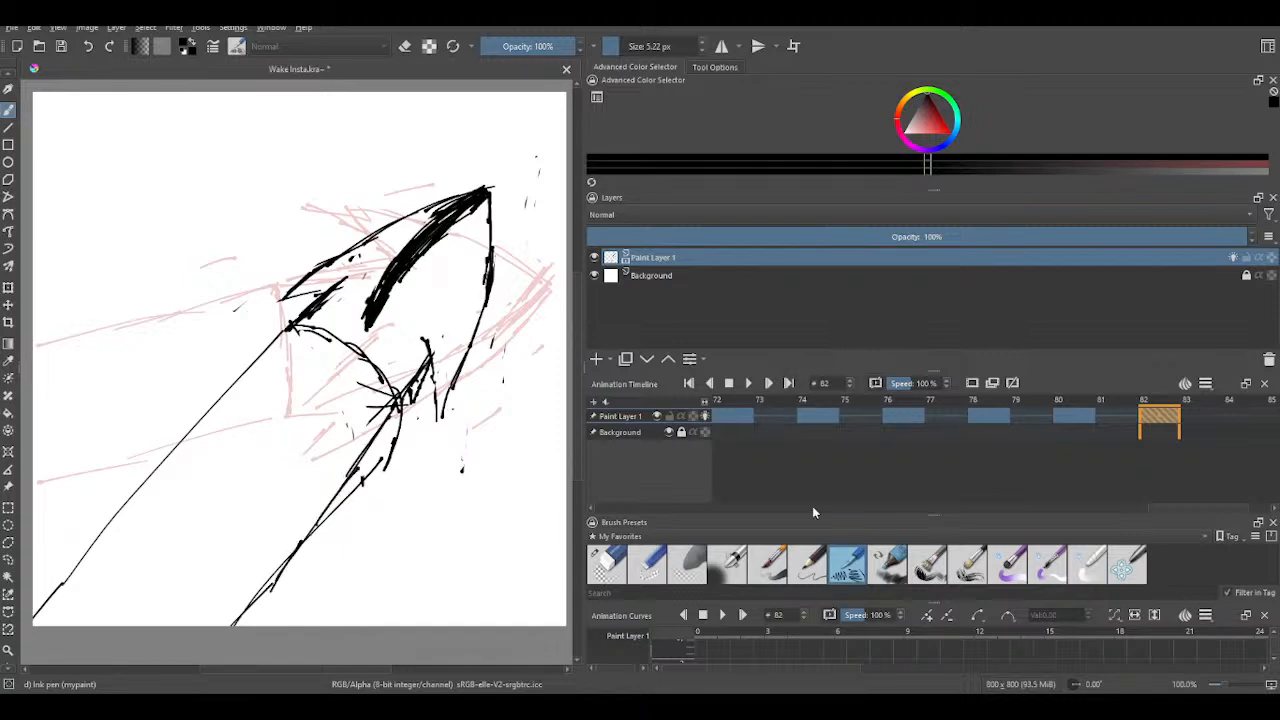
{"action": "left_click", "coordinate": [620, 572]}
{"action": "mouse_move", "coordinate": [405, 431]}
{"action": "left_mouse_down"}
{"action": "mouse_move", "coordinate": [394, 440]}
{"action": "mouse_move", "coordinate": [402, 406]}
{"action": "left_mouse_up"}
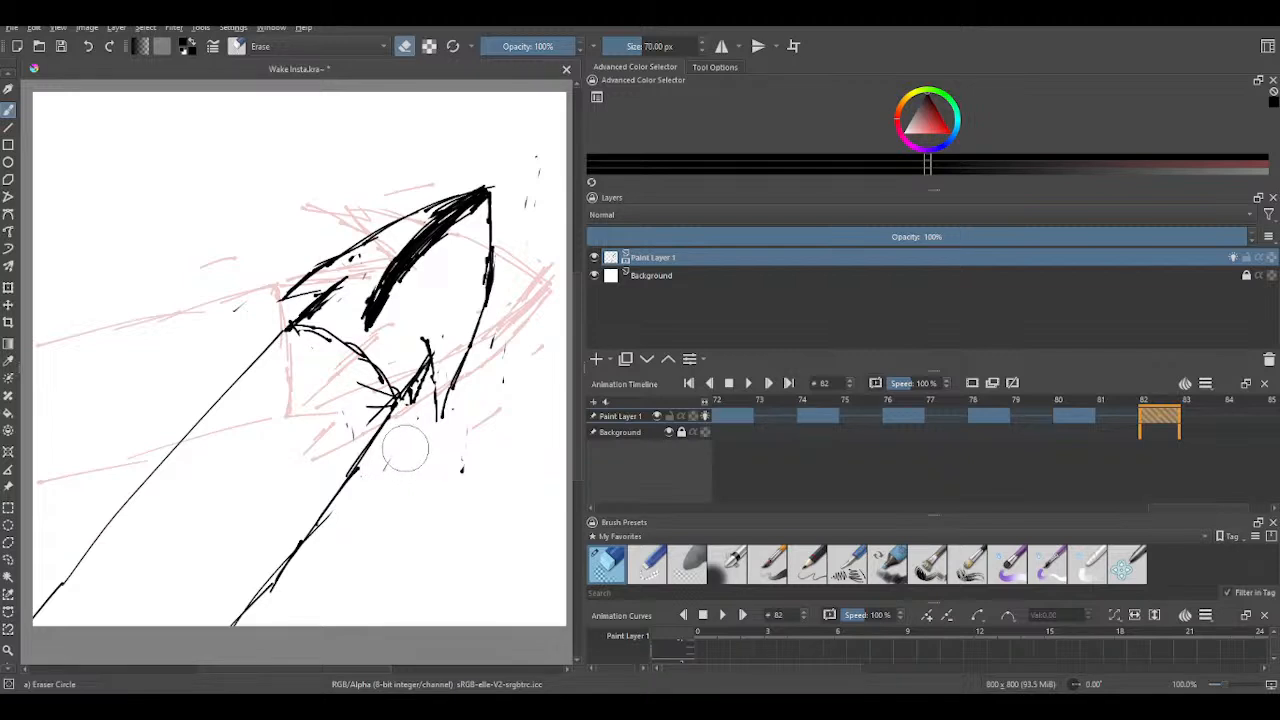
- Add five short diagonal speed lines around the arrow's head and shaft
{"action": "left_click", "coordinate": [848, 563]}
{"action": "left_click_drag", "start_coordinate": [518, 350], "coordinate": [494, 391]}
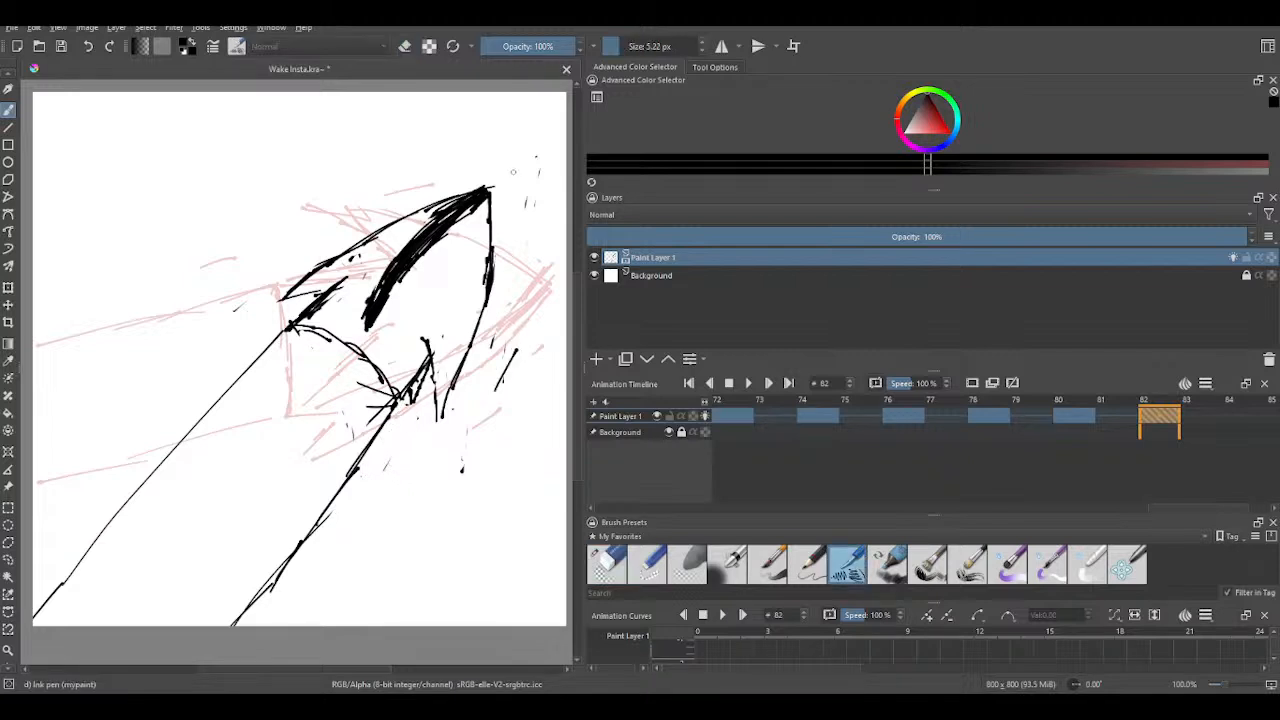
{"action": "left_click_drag", "start_coordinate": [400, 183], "coordinate": [366, 214]}
{"action": "left_click_drag", "start_coordinate": [218, 364], "coordinate": [182, 406]}
{"action": "left_click_drag", "start_coordinate": [406, 477], "coordinate": [383, 514]}
{"action": "left_click_drag", "start_coordinate": [528, 278], "coordinate": [501, 310]}
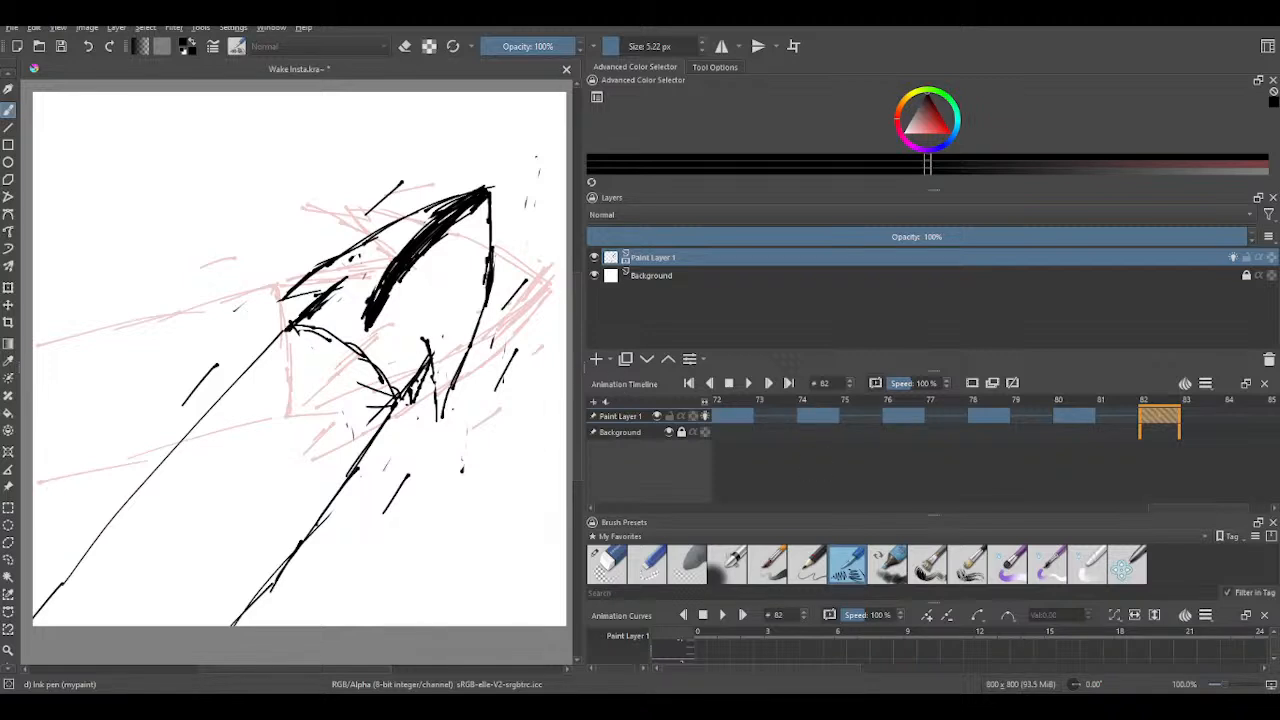
- Create a blank keyframe at frame 84 on Paint Layer 1
{"action": "left_click", "coordinate": [1198, 417]}
{"action": "key", "text": "Right"}
{"action": "key", "text": "Right"}
{"action": "key", "text": "Left"}
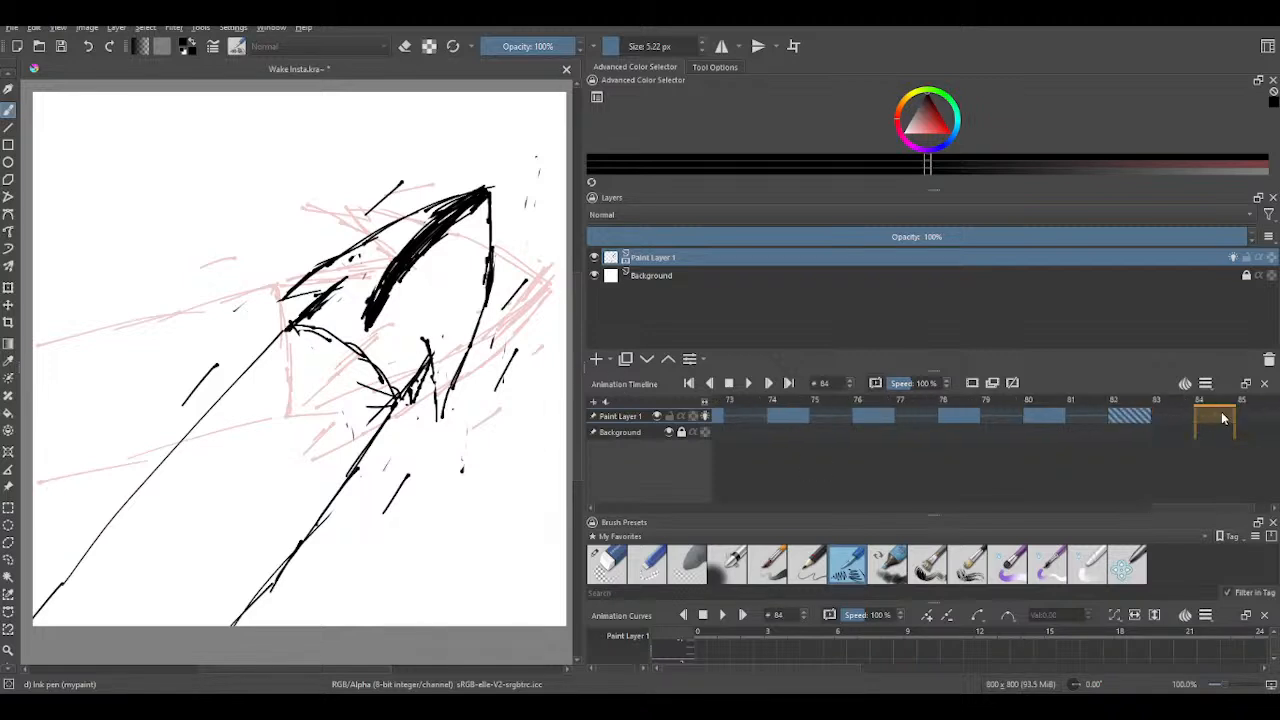
{"action": "left_click", "coordinate": [1210, 537]}
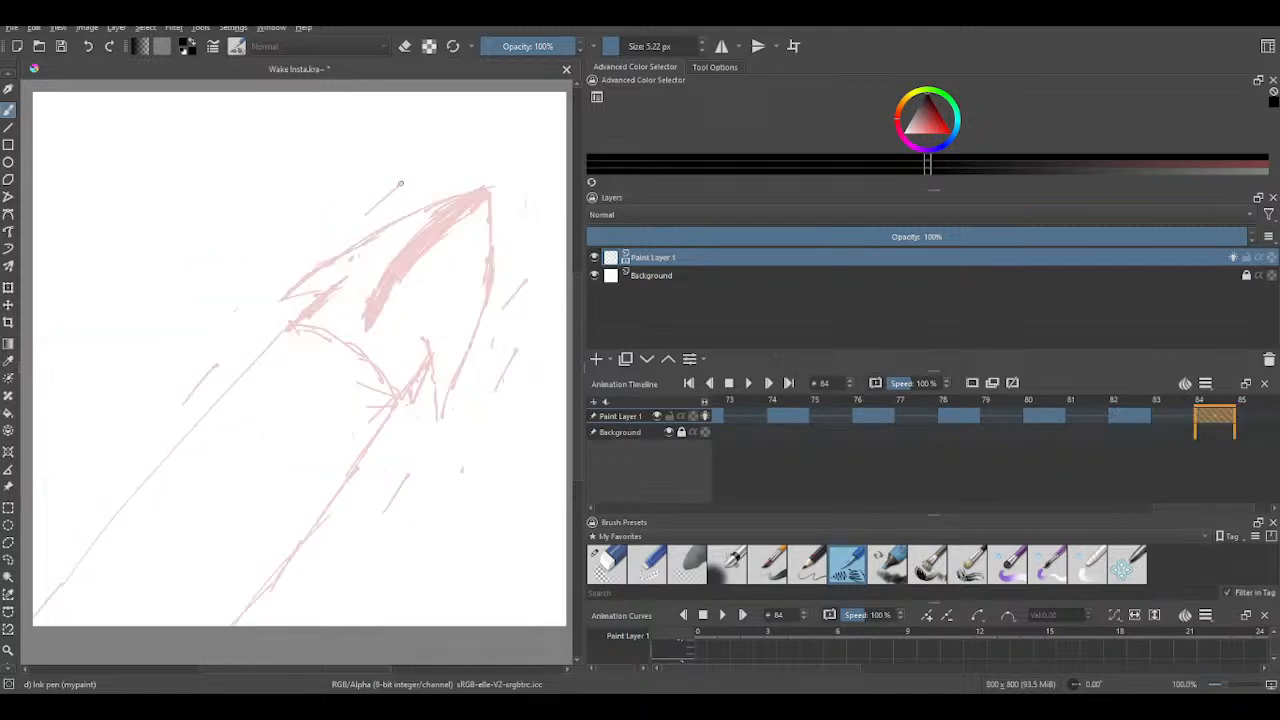
- Ink a small arrowhead outline near the tip of the previous frame's arrow
{"action": "mouse_move", "coordinate": [441, 196]}
{"action": "left_mouse_down"}
{"action": "mouse_move", "coordinate": [467, 176]}
{"action": "mouse_move", "coordinate": [488, 218]}
{"action": "mouse_move", "coordinate": [475, 229]}
{"action": "mouse_move", "coordinate": [481, 213]}
{"action": "mouse_move", "coordinate": [491, 220]}
{"action": "mouse_move", "coordinate": [460, 218]}
{"action": "left_mouse_up"}
{"action": "left_click", "coordinate": [479, 217]}
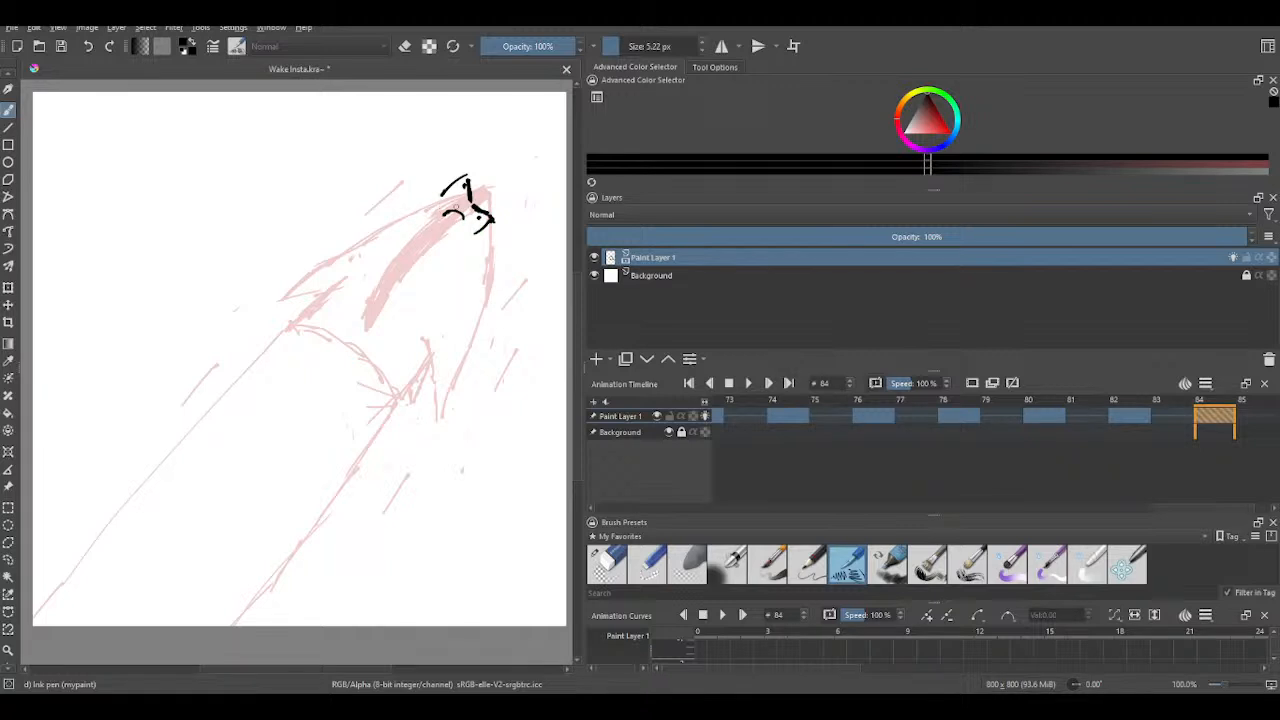
{"action": "mouse_move", "coordinate": [428, 195]}
{"action": "left_mouse_down"}
{"action": "mouse_move", "coordinate": [440, 200]}
{"action": "mouse_move", "coordinate": [410, 197]}
{"action": "mouse_move", "coordinate": [442, 253]}
{"action": "mouse_move", "coordinate": [484, 226]}
{"action": "mouse_move", "coordinate": [481, 205]}
{"action": "mouse_move", "coordinate": [448, 191]}
{"action": "left_mouse_up"}
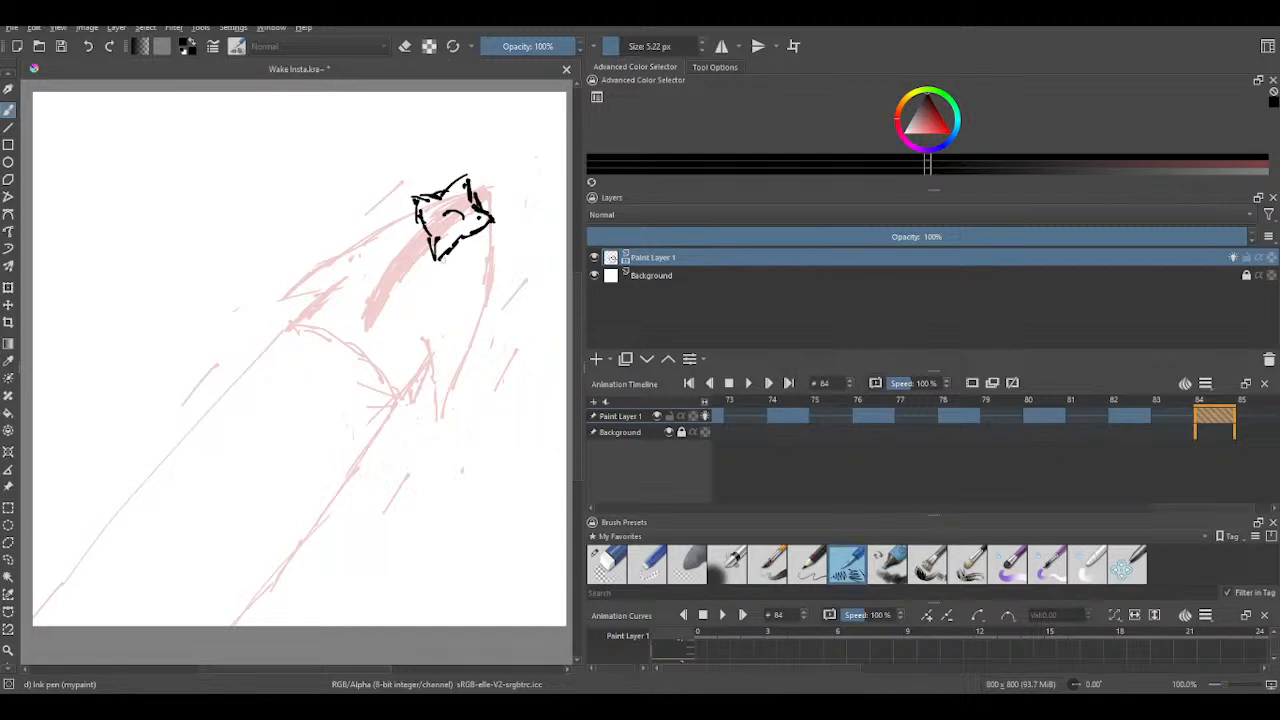
- Ink the small arrow's narrow shaft down from the head and add tail fins on both sides of its lower end
{"action": "mouse_move", "coordinate": [445, 214]}
{"action": "left_mouse_down"}
{"action": "mouse_move", "coordinate": [441, 254]}
{"action": "mouse_move", "coordinate": [448, 227]}
{"action": "left_mouse_up"}
{"action": "left_click_drag", "start_coordinate": [452, 226], "coordinate": [443, 302]}
{"action": "left_click_drag", "start_coordinate": [444, 256], "coordinate": [442, 305]}
{"action": "left_click_drag", "start_coordinate": [462, 219], "coordinate": [467, 267]}
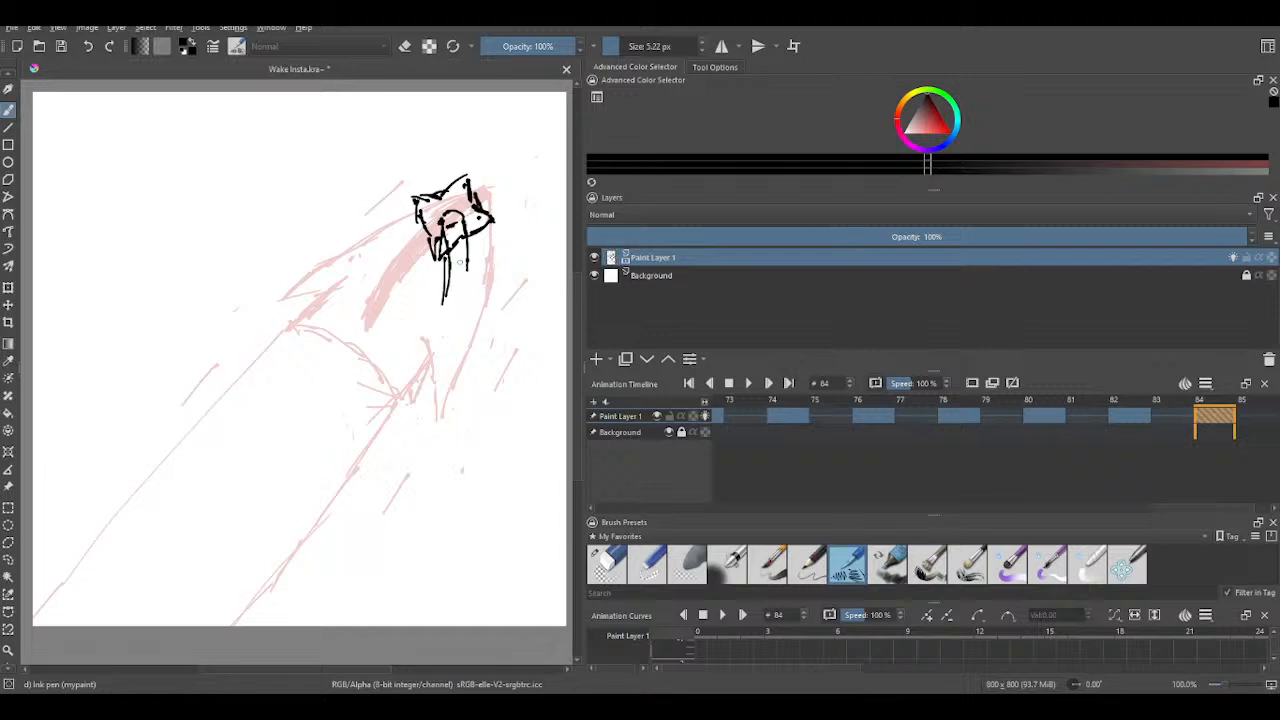
{"action": "left_click_drag", "start_coordinate": [464, 265], "coordinate": [485, 318]}
{"action": "mouse_move", "coordinate": [466, 272]}
{"action": "left_mouse_down"}
{"action": "mouse_move", "coordinate": [474, 318]}
{"action": "mouse_move", "coordinate": [482, 300]}
{"action": "mouse_move", "coordinate": [450, 304]}
{"action": "mouse_move", "coordinate": [450, 316]}
{"action": "mouse_move", "coordinate": [432, 298]}
{"action": "mouse_move", "coordinate": [432, 328]}
{"action": "mouse_move", "coordinate": [438, 307]}
{"action": "mouse_move", "coordinate": [448, 345]}
{"action": "mouse_move", "coordinate": [470, 318]}
{"action": "left_mouse_up"}
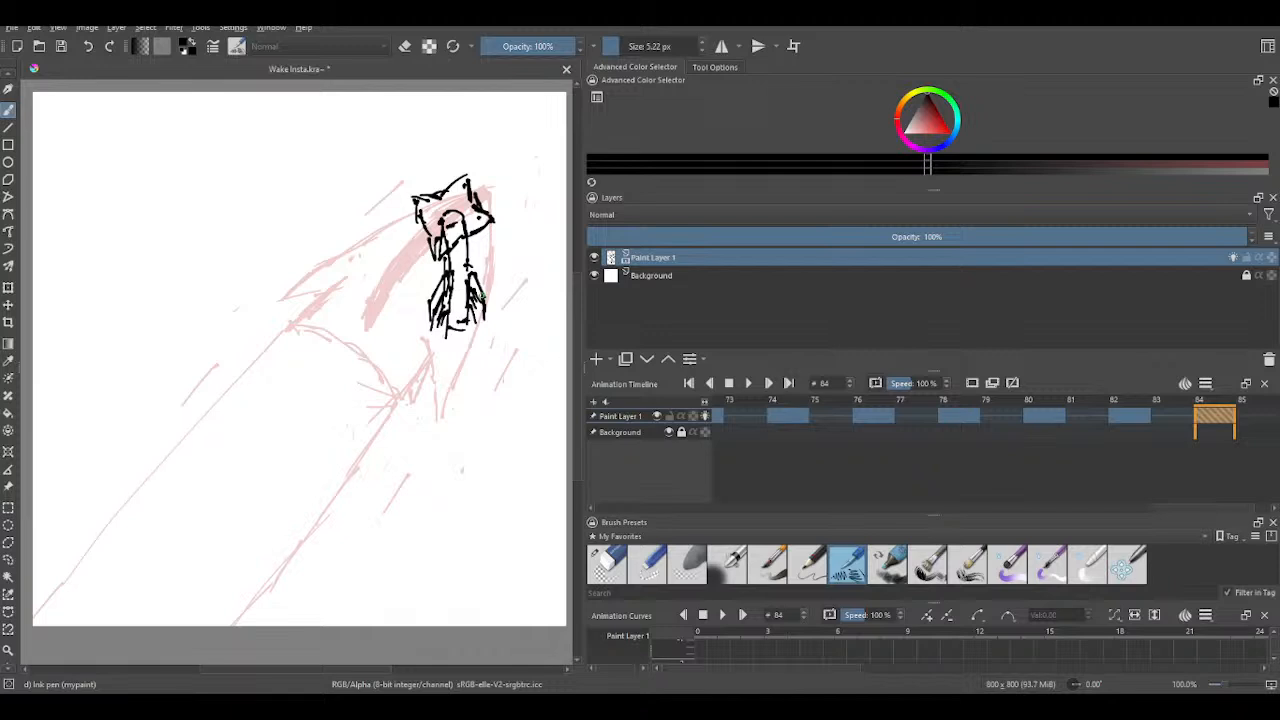
{"action": "left_click_drag", "start_coordinate": [438, 206], "coordinate": [468, 194]}
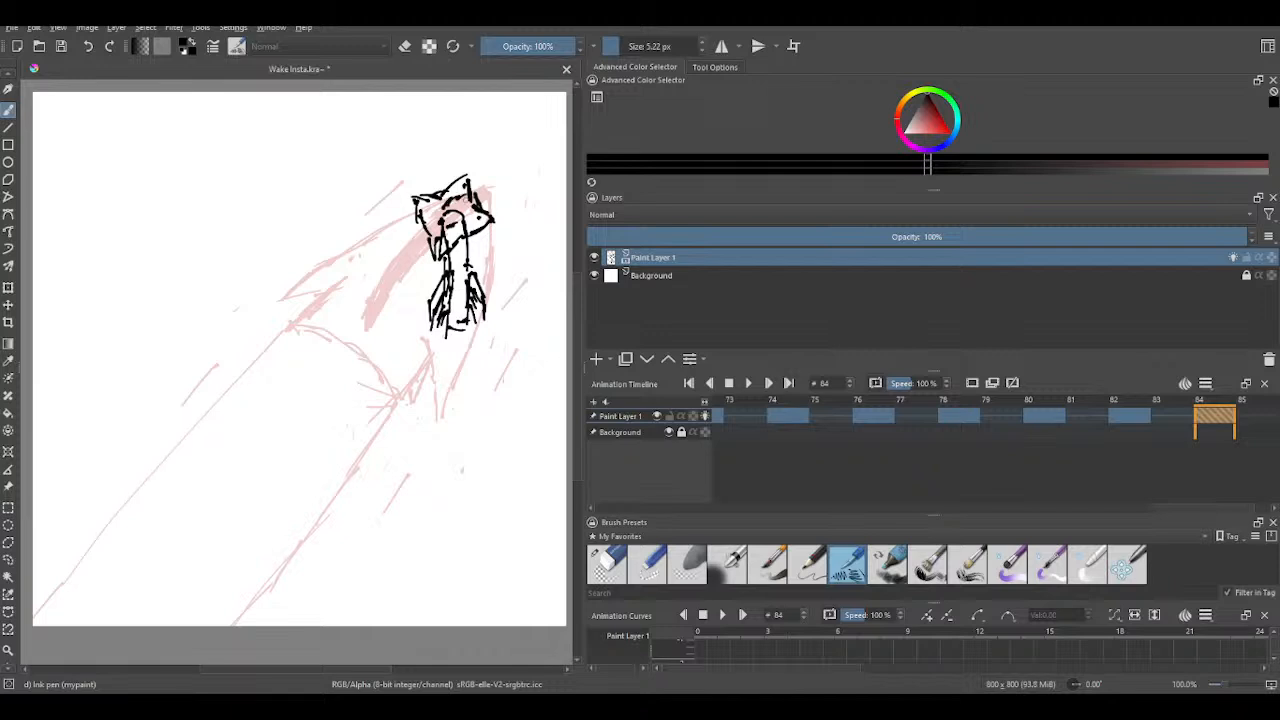
{"action": "left_click", "coordinate": [92, 47]}
{"action": "left_click", "coordinate": [91, 49]}
- Redraw the small arrow's head narrower and erase its old outer corners on both sides
{"action": "mouse_move", "coordinate": [442, 199]}
{"action": "left_mouse_down"}
{"action": "mouse_move", "coordinate": [461, 190]}
{"action": "mouse_move", "coordinate": [470, 206]}
{"action": "left_mouse_up"}
{"action": "mouse_move", "coordinate": [430, 223]}
{"action": "left_mouse_down"}
{"action": "mouse_move", "coordinate": [434, 242]}
{"action": "mouse_move", "coordinate": [479, 218]}
{"action": "mouse_move", "coordinate": [474, 206]}
{"action": "mouse_move", "coordinate": [486, 232]}
{"action": "mouse_move", "coordinate": [483, 196]}
{"action": "mouse_move", "coordinate": [453, 183]}
{"action": "mouse_move", "coordinate": [424, 196]}
{"action": "mouse_move", "coordinate": [423, 228]}
{"action": "left_mouse_up"}
{"action": "left_click", "coordinate": [626, 570]}
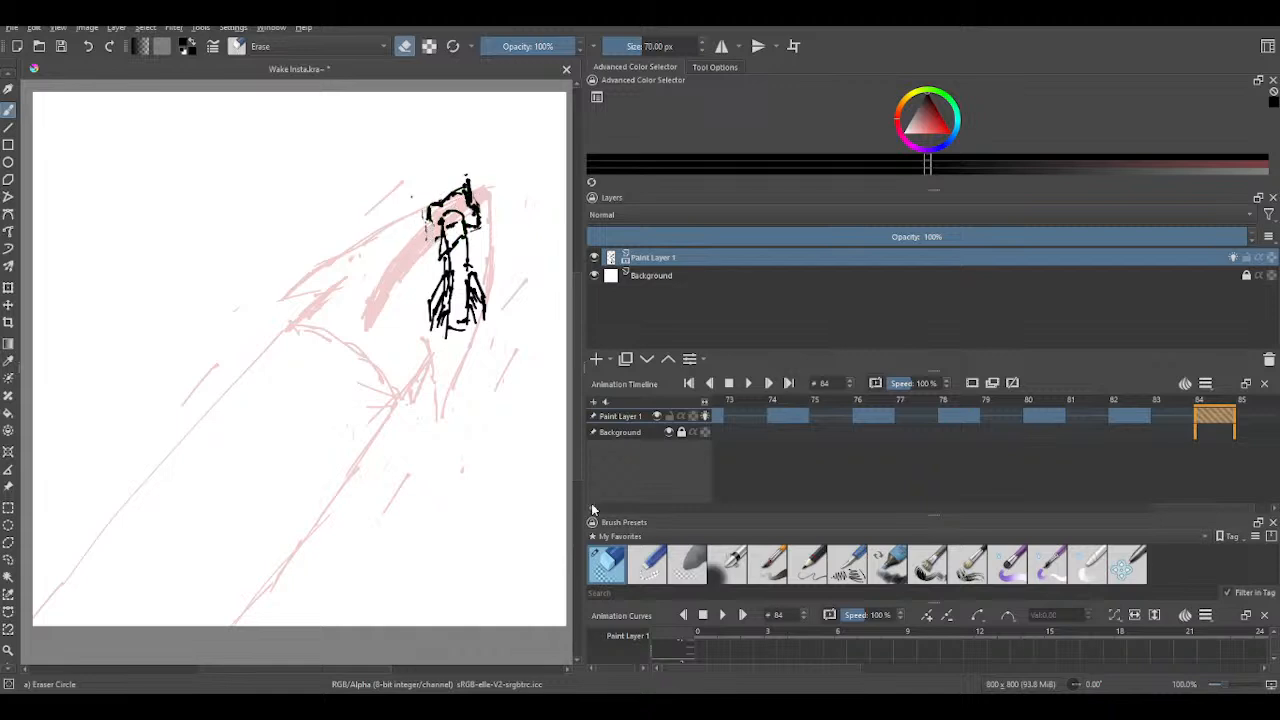
{"action": "left_click", "coordinate": [845, 566]}
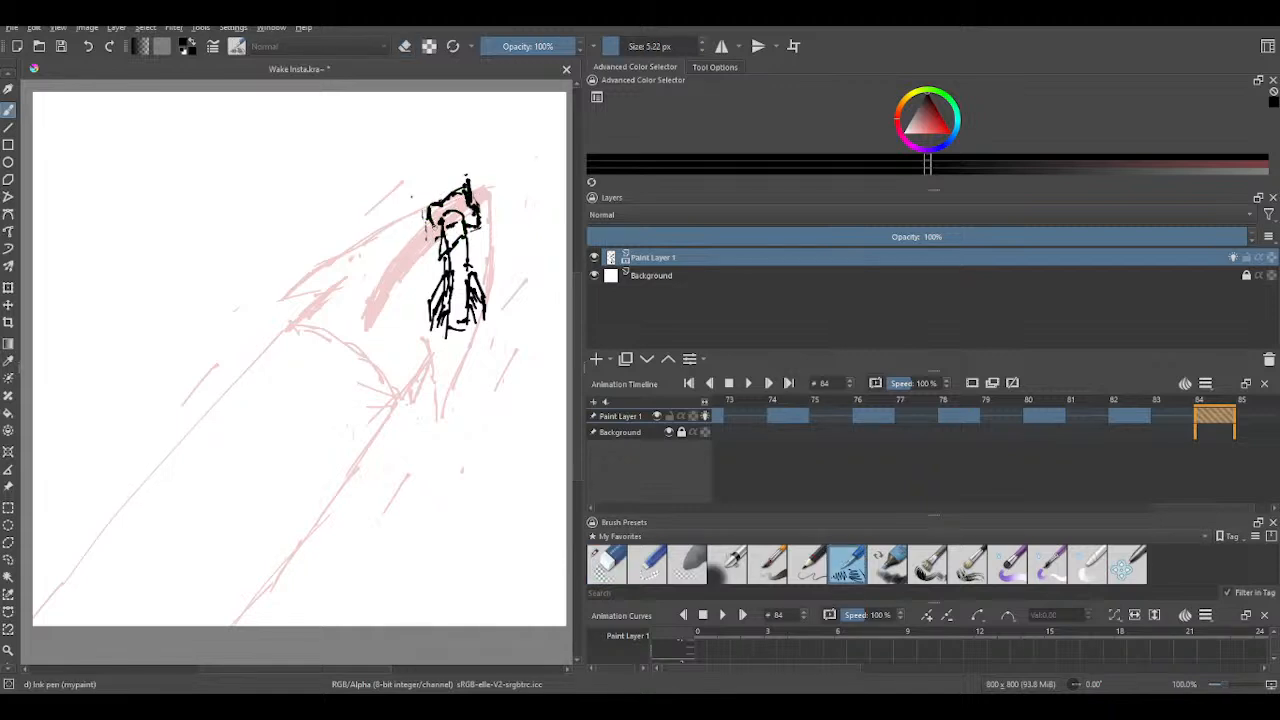
- Reinforce the small arrow's head above the shaft, and ink a higher bottom edge between the tail fins, erasing the overhang
{"action": "left_click", "coordinate": [610, 563]}
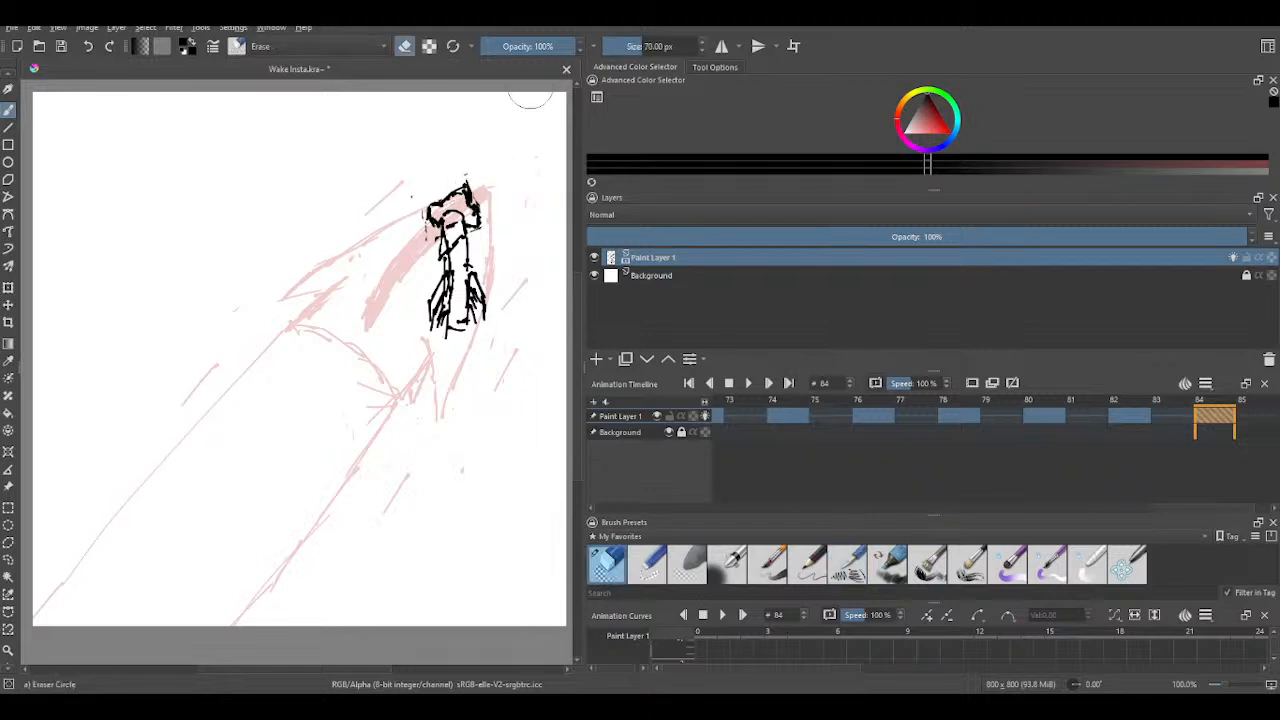
{"action": "left_click", "coordinate": [847, 563]}
{"action": "mouse_move", "coordinate": [440, 227]}
{"action": "left_mouse_down"}
{"action": "mouse_move", "coordinate": [441, 244]}
{"action": "mouse_move", "coordinate": [454, 238]}
{"action": "left_mouse_up"}
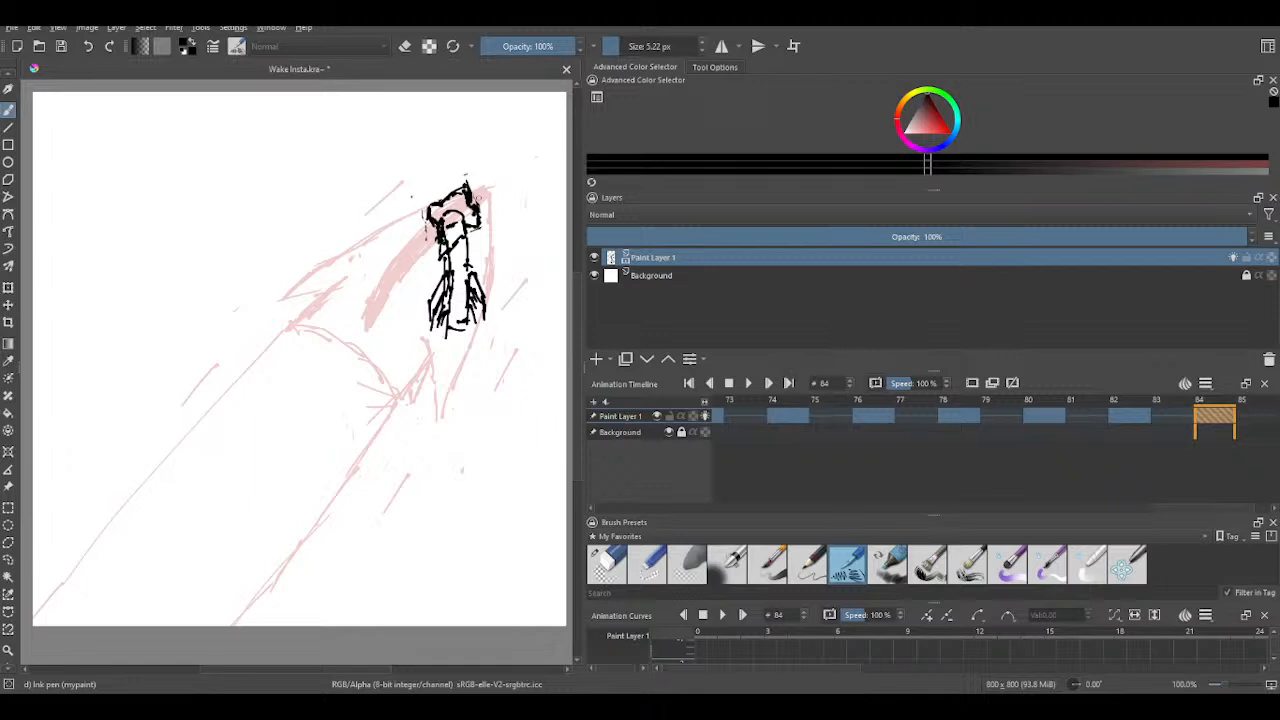
{"action": "left_click_drag", "start_coordinate": [449, 314], "coordinate": [476, 308]}
{"action": "key", "text": "e"}
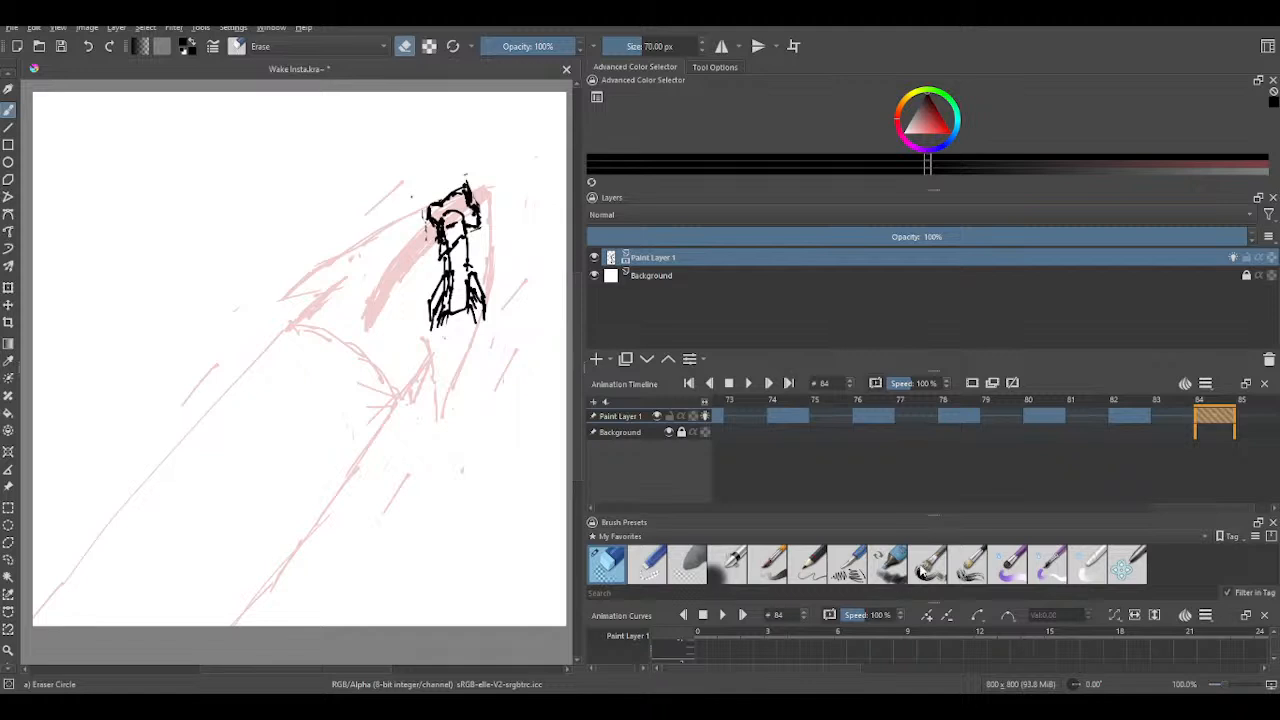
- Sketch a small figure to the left of the arrow with a head, torso, hips and an outstretched left-hand arm
{"action": "left_click", "coordinate": [850, 568]}
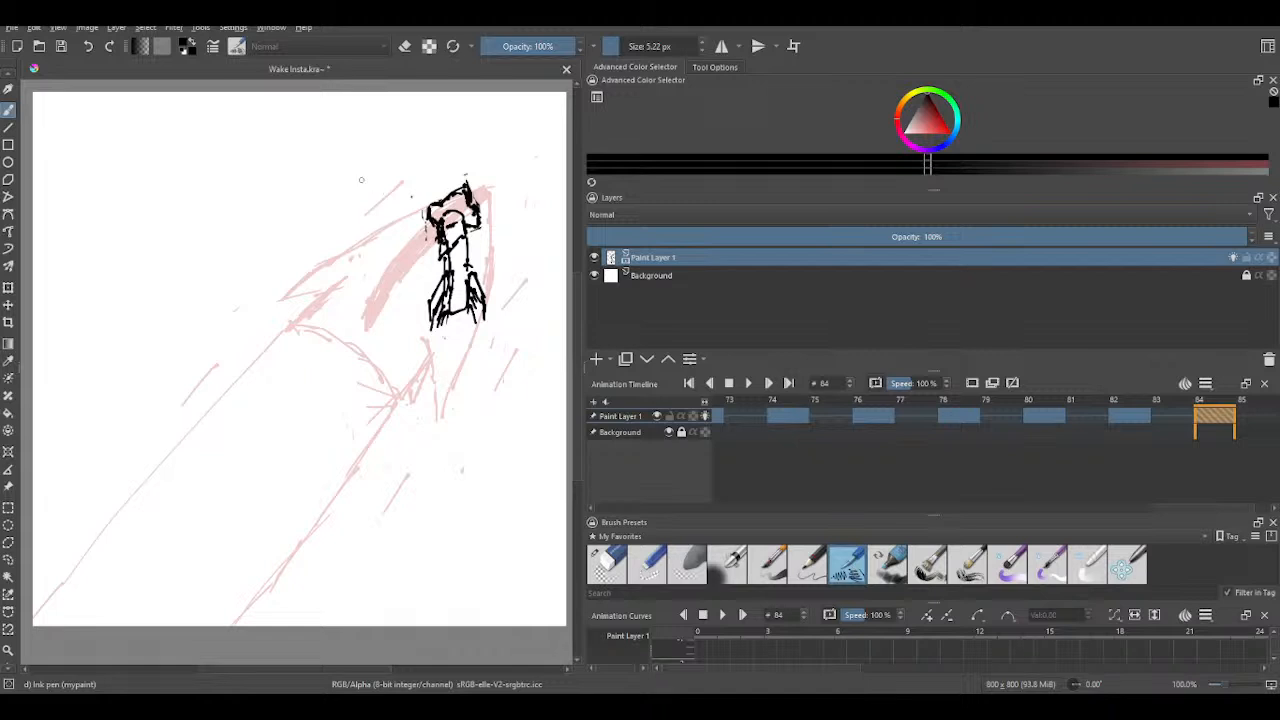
{"action": "mouse_move", "coordinate": [361, 180]}
{"action": "left_mouse_down"}
{"action": "mouse_move", "coordinate": [349, 208]}
{"action": "mouse_move", "coordinate": [353, 193]}
{"action": "mouse_move", "coordinate": [370, 198]}
{"action": "mouse_move", "coordinate": [373, 168]}
{"action": "mouse_move", "coordinate": [358, 176]}
{"action": "mouse_move", "coordinate": [354, 214]}
{"action": "mouse_move", "coordinate": [378, 204]}
{"action": "mouse_move", "coordinate": [386, 218]}
{"action": "mouse_move", "coordinate": [341, 217]}
{"action": "mouse_move", "coordinate": [366, 230]}
{"action": "mouse_move", "coordinate": [378, 213]}
{"action": "mouse_move", "coordinate": [350, 245]}
{"action": "mouse_move", "coordinate": [366, 244]}
{"action": "mouse_move", "coordinate": [362, 254]}
{"action": "mouse_move", "coordinate": [368, 238]}
{"action": "left_mouse_up"}
{"action": "mouse_move", "coordinate": [380, 179]}
{"action": "left_mouse_down"}
{"action": "mouse_move", "coordinate": [404, 172]}
{"action": "mouse_move", "coordinate": [403, 190]}
{"action": "mouse_move", "coordinate": [418, 194]}
{"action": "mouse_move", "coordinate": [416, 172]}
{"action": "mouse_move", "coordinate": [420, 184]}
{"action": "mouse_move", "coordinate": [333, 195]}
{"action": "mouse_move", "coordinate": [328, 212]}
{"action": "mouse_move", "coordinate": [341, 210]}
{"action": "left_mouse_up"}
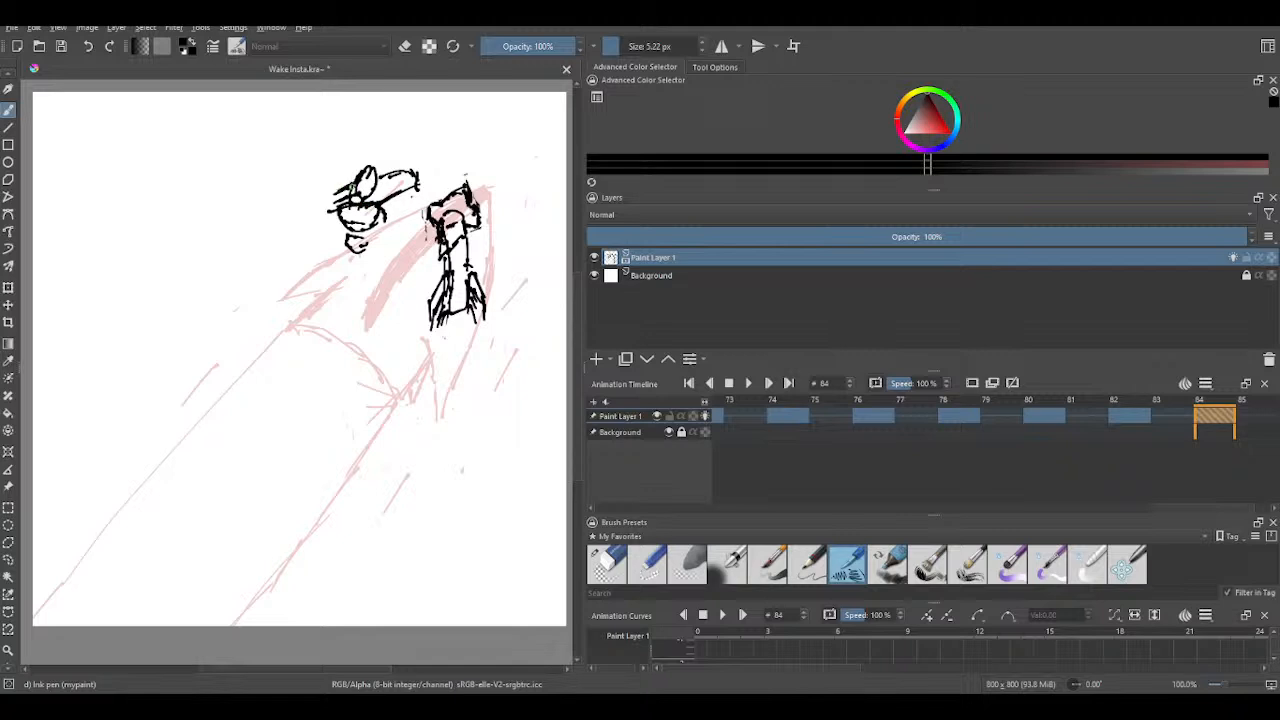
{"action": "mouse_move", "coordinate": [320, 202]}
{"action": "left_mouse_down"}
{"action": "mouse_move", "coordinate": [303, 211]}
{"action": "mouse_move", "coordinate": [322, 202]}
{"action": "mouse_move", "coordinate": [325, 220]}
{"action": "mouse_move", "coordinate": [309, 219]}
{"action": "mouse_move", "coordinate": [335, 233]}
{"action": "mouse_move", "coordinate": [339, 214]}
{"action": "left_mouse_up"}
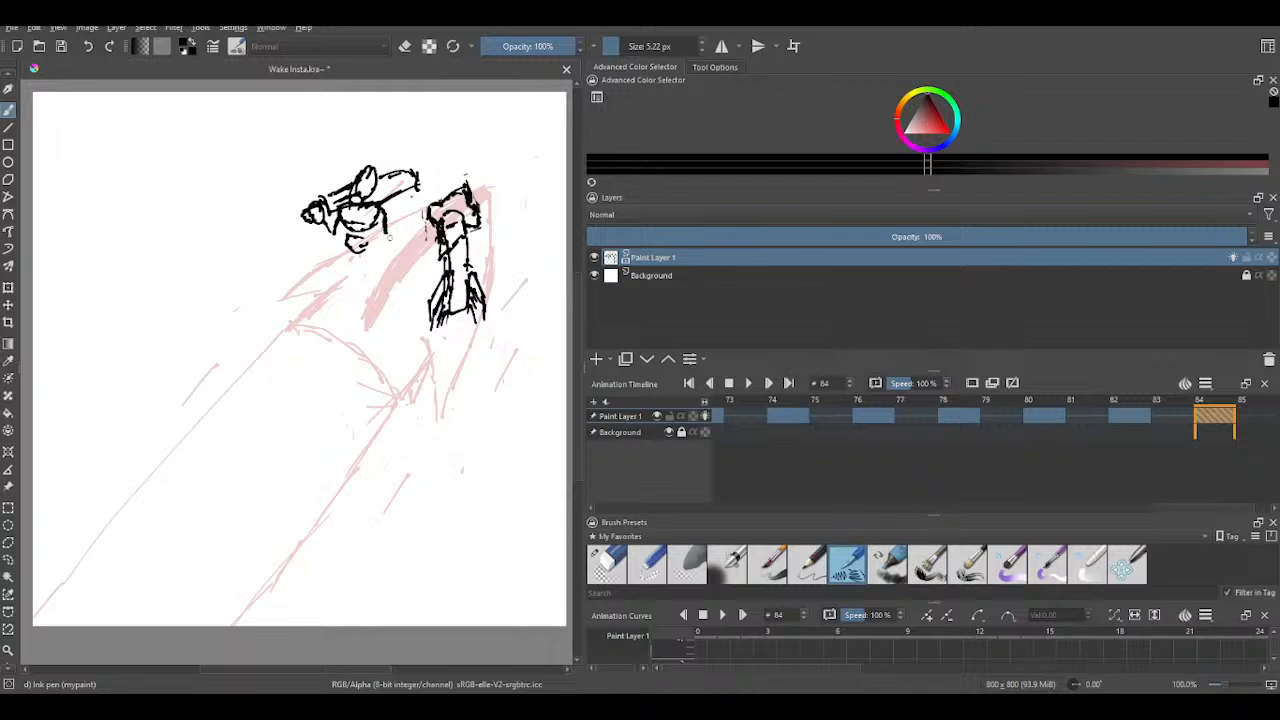
- Add the figure's other arm on the side facing the arrow and two legs with feet below the hips
{"action": "left_click_drag", "start_coordinate": [381, 236], "coordinate": [401, 208]}
{"action": "mouse_move", "coordinate": [362, 256]}
{"action": "left_mouse_down"}
{"action": "mouse_move", "coordinate": [362, 288]}
{"action": "mouse_move", "coordinate": [346, 271]}
{"action": "left_mouse_up"}
{"action": "mouse_move", "coordinate": [340, 271]}
{"action": "left_mouse_down"}
{"action": "mouse_move", "coordinate": [334, 261]}
{"action": "mouse_move", "coordinate": [374, 302]}
{"action": "left_mouse_up"}
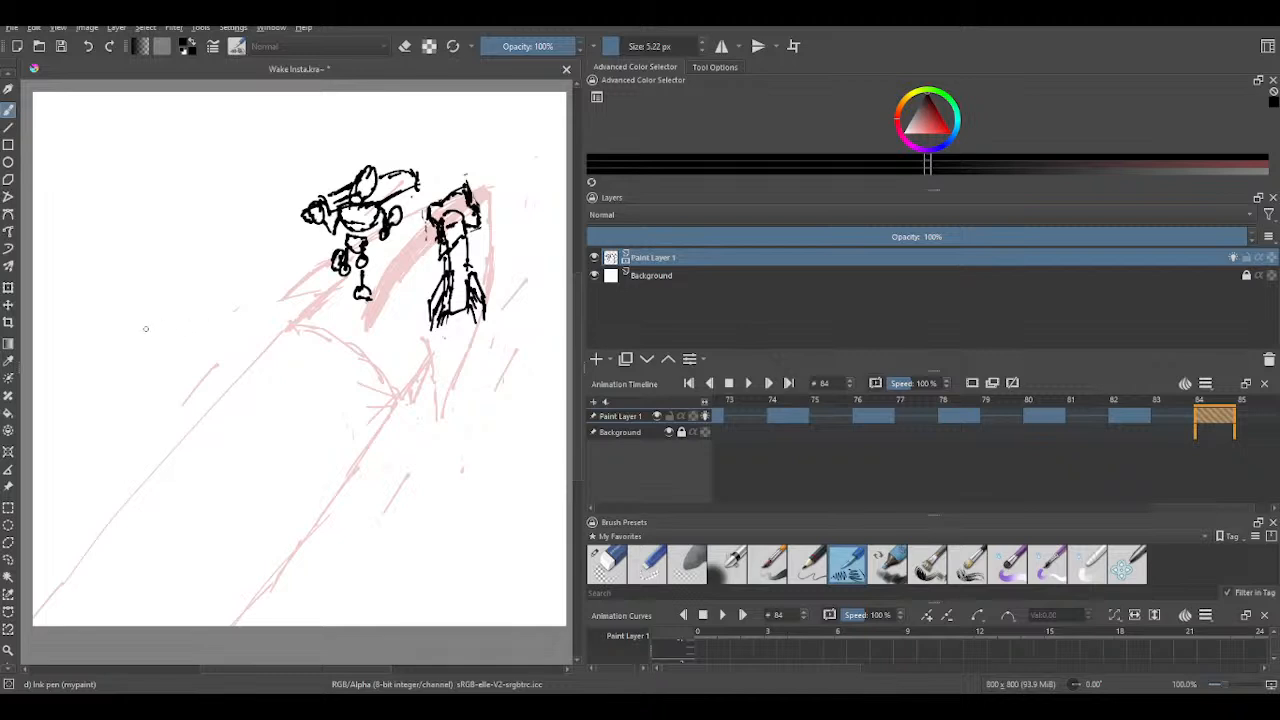
- Draw sweeping trail lines from the canvas's left edge up to the small figure's feet, and a curved horizon behind the figure and arrow
{"action": "left_click_drag", "start_coordinate": [51, 468], "coordinate": [188, 330]}
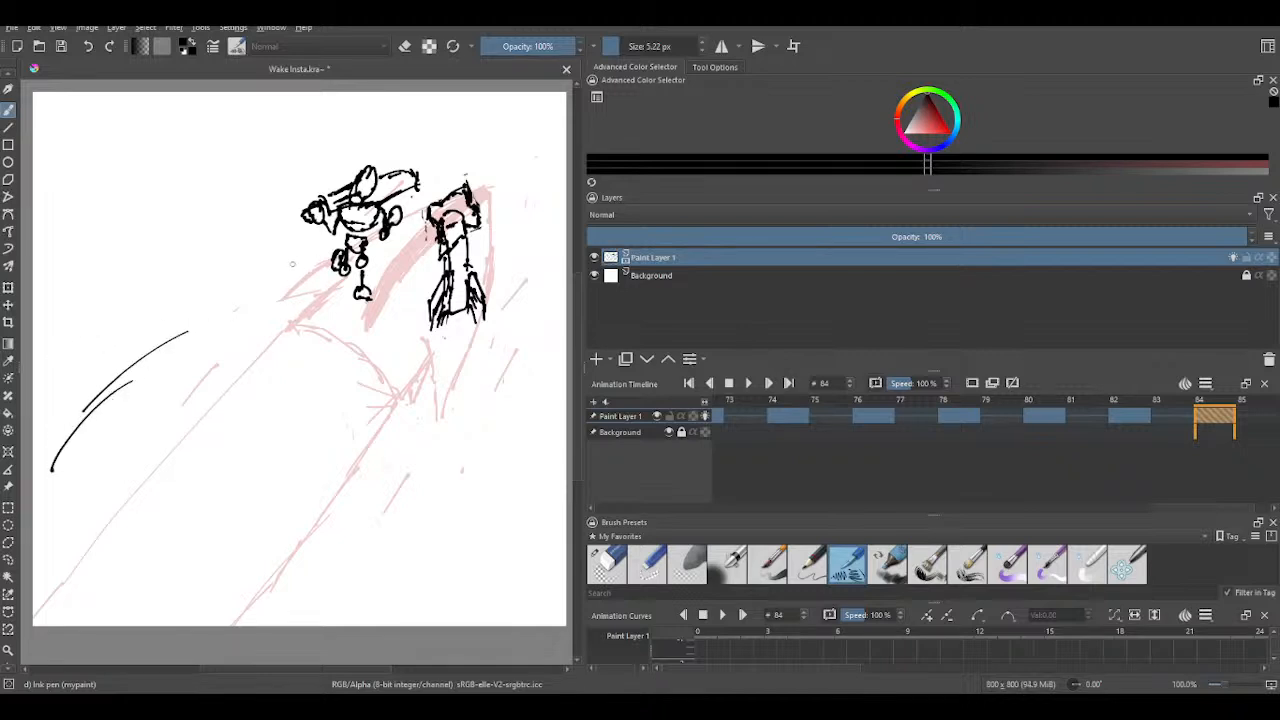
{"action": "left_click_drag", "start_coordinate": [254, 298], "coordinate": [334, 265]}
{"action": "left_click_drag", "start_coordinate": [165, 340], "coordinate": [217, 315]}
{"action": "left_click_drag", "start_coordinate": [49, 408], "coordinate": [188, 317]}
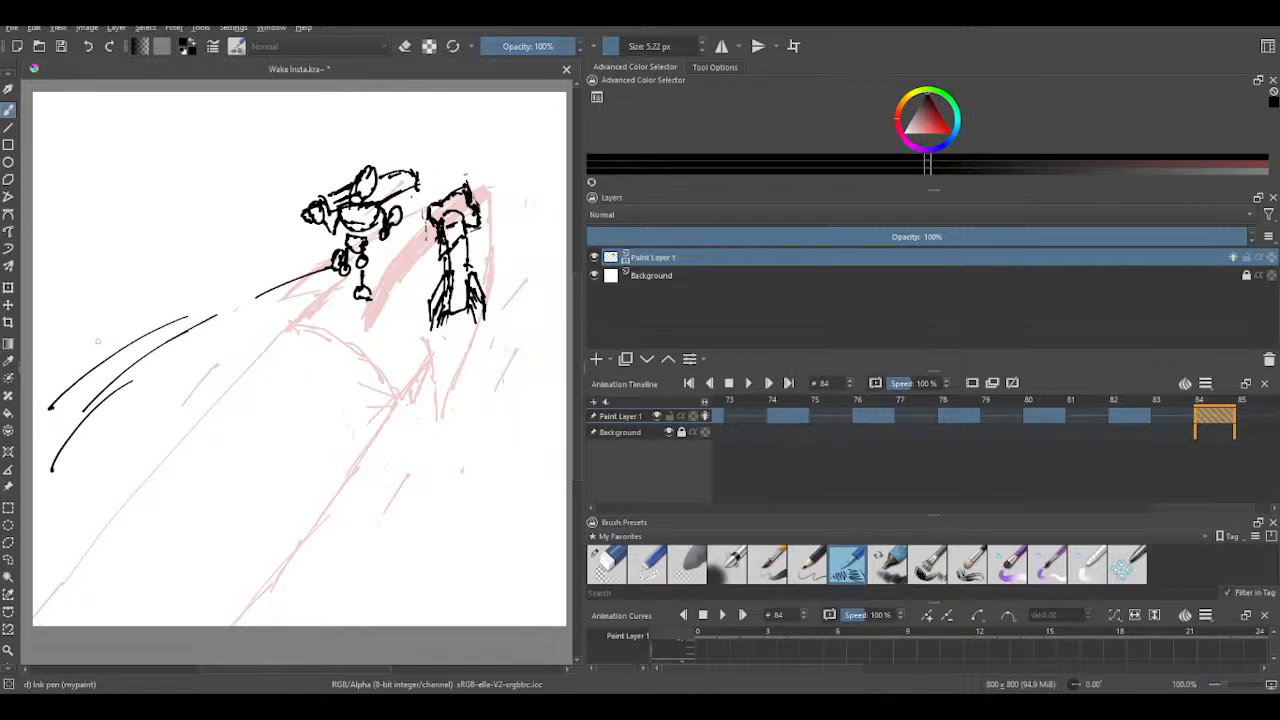
{"action": "left_click_drag", "start_coordinate": [34, 331], "coordinate": [290, 270]}
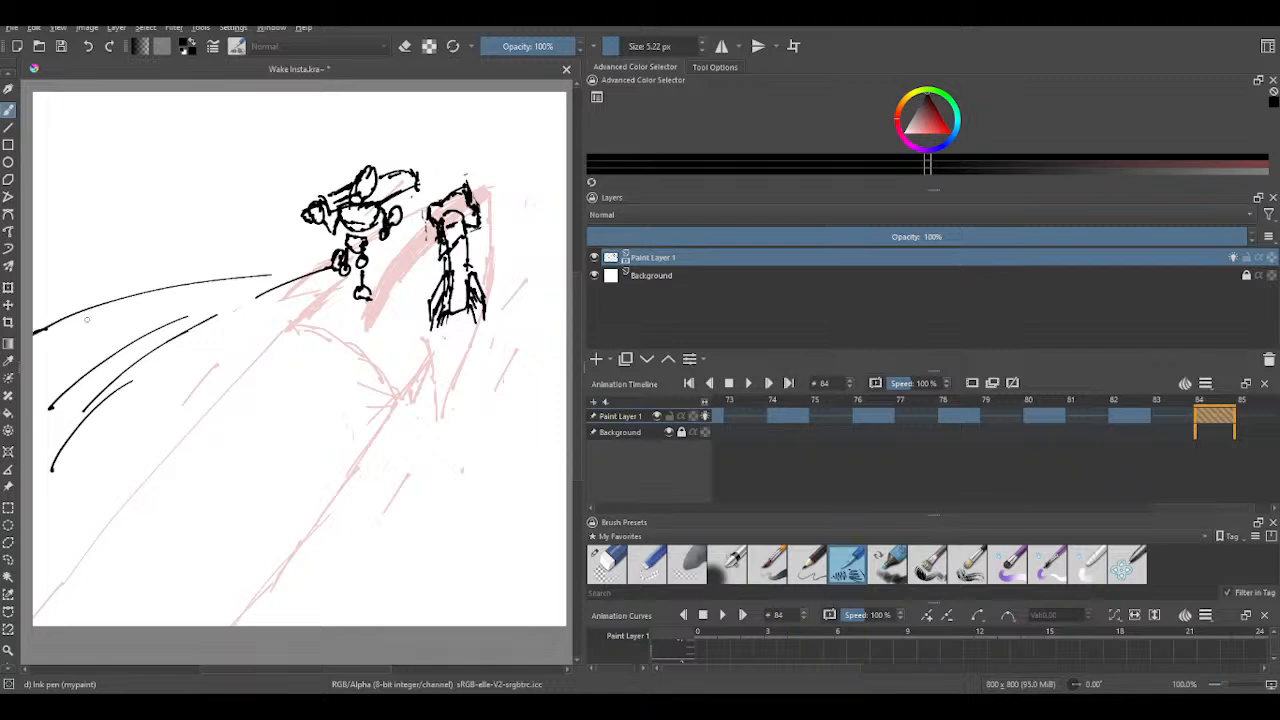
{"action": "mouse_move", "coordinate": [145, 295]}
{"action": "left_mouse_down"}
{"action": "mouse_move", "coordinate": [292, 268]}
{"action": "mouse_move", "coordinate": [155, 330]}
{"action": "mouse_move", "coordinate": [315, 271]}
{"action": "mouse_move", "coordinate": [444, 253]}
{"action": "mouse_move", "coordinate": [566, 268]}
{"action": "left_mouse_up"}
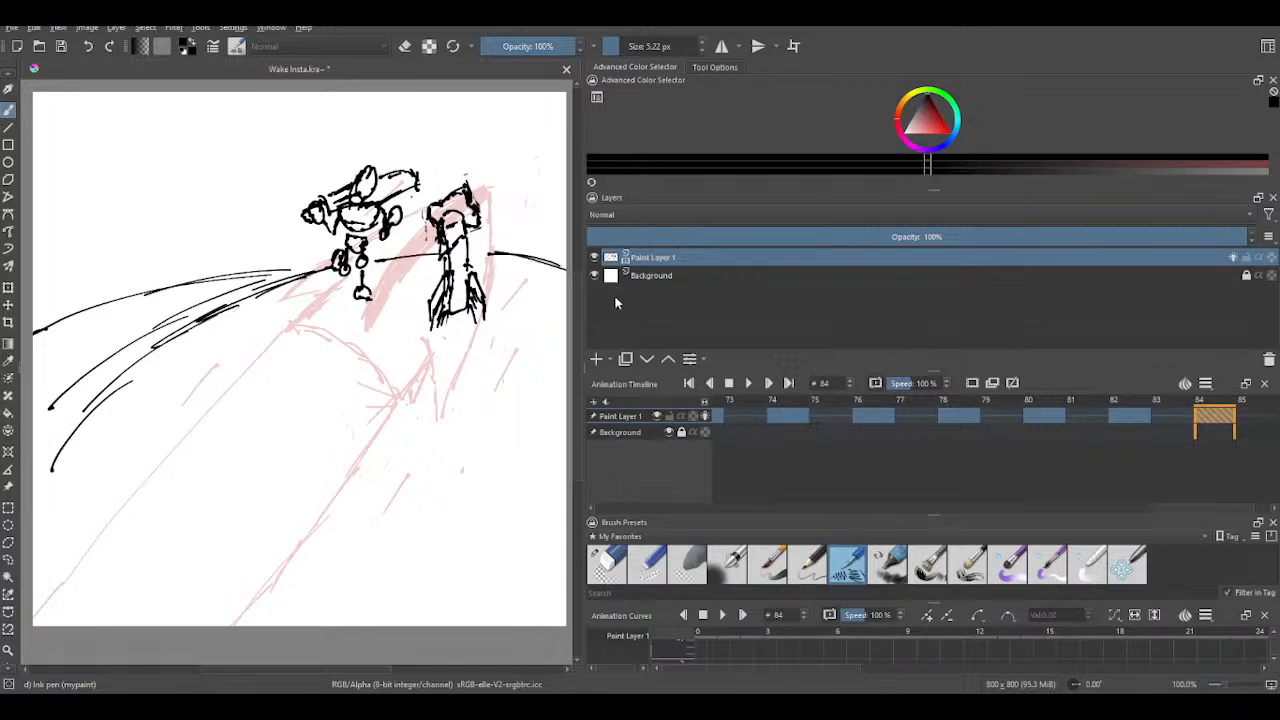
- Flip back and forth between frames 81 and 84 to check how the arrow drawings lead into the small figure
{"action": "key", "text": "Left"}
{"action": "key", "text": "Left"}
{"action": "key", "text": "Right"}
{"action": "key", "text": "Right"}
{"action": "key", "text": "Left"}
{"action": "key", "text": "Left"}
{"action": "key", "text": "Left"}
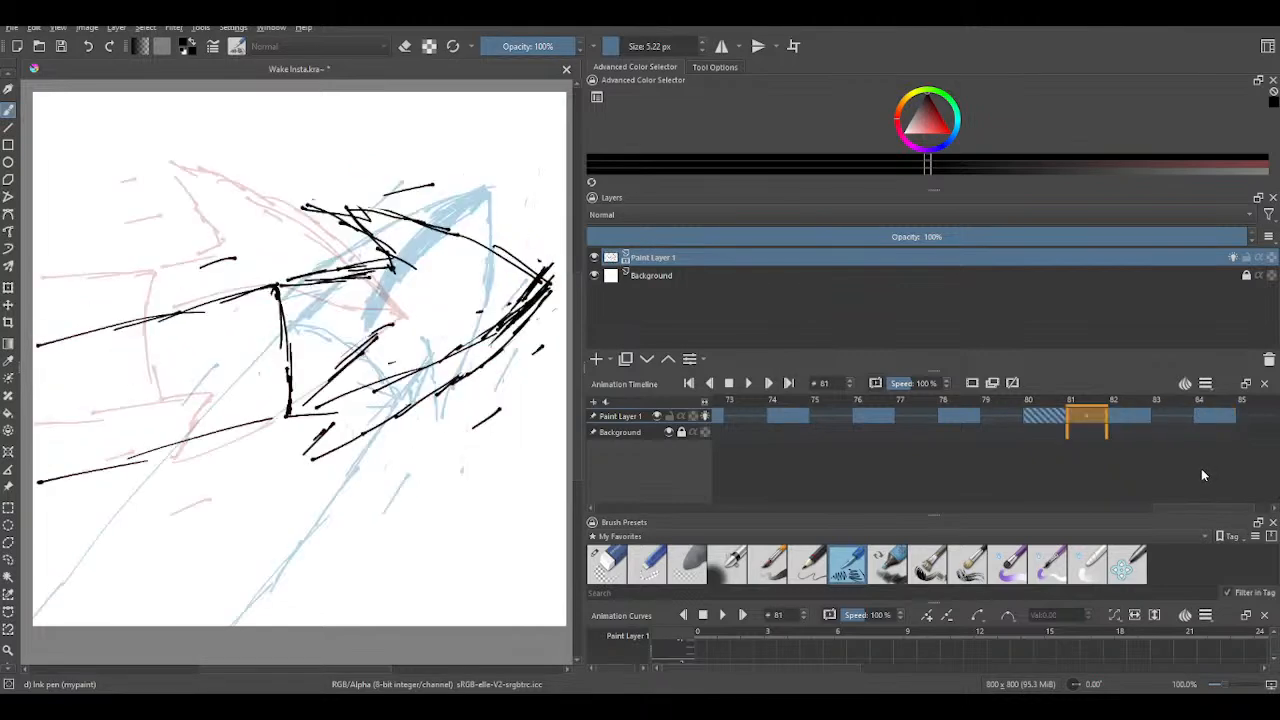
{"action": "key", "text": "Right"}
{"action": "key", "text": "Right"}
{"action": "key", "text": "Right"}
- Move the figure-and-arrow drawing from frame 84 to frame 86 and insert a blank keyframe at frame 84
{"action": "left_click_drag", "start_coordinate": [1221, 418], "coordinate": [1262, 418]}
{"action": "key", "text": "Right"}
{"action": "key", "text": "Right"}
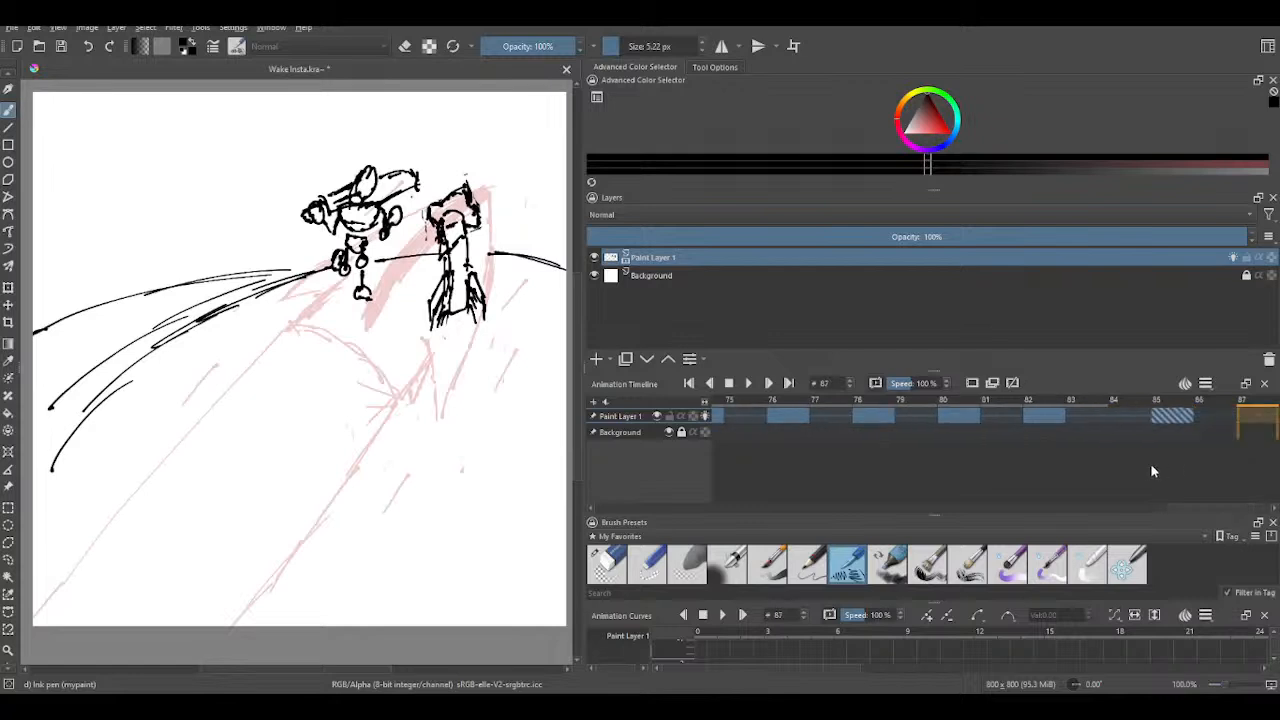
{"action": "left_click_drag", "start_coordinate": [1092, 417], "coordinate": [1145, 417]}
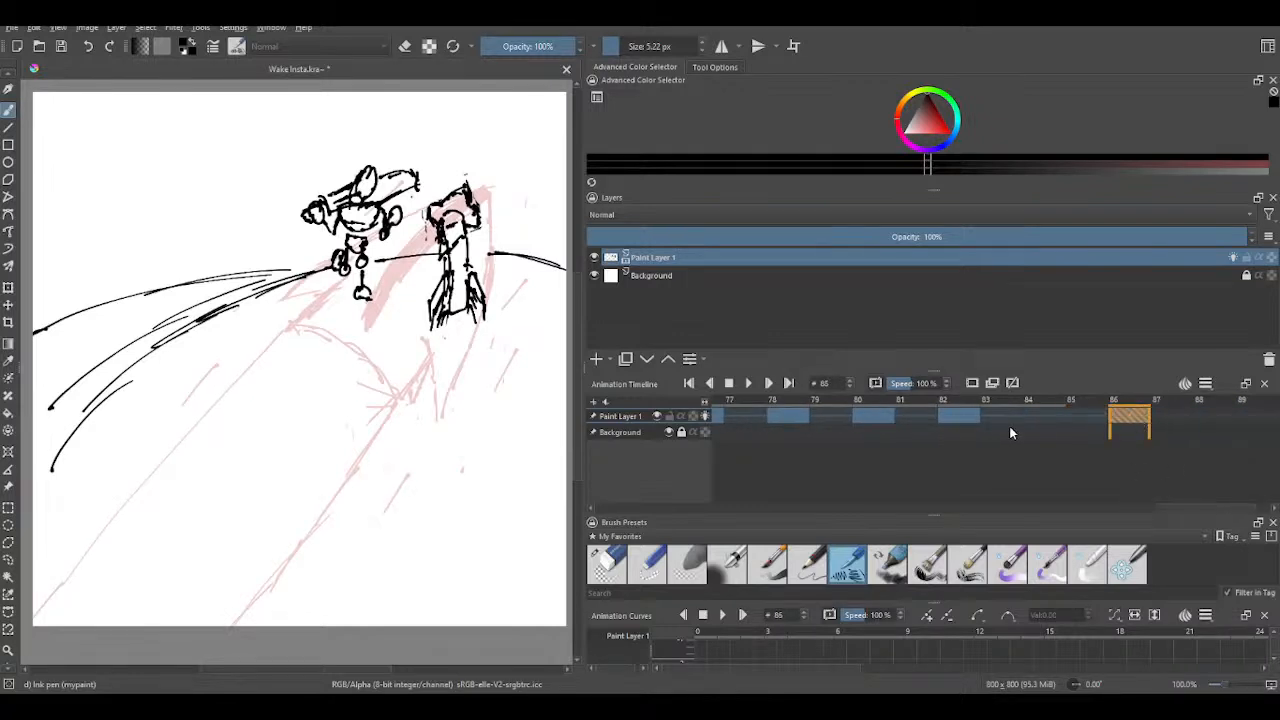
{"action": "left_click", "coordinate": [1043, 426]}
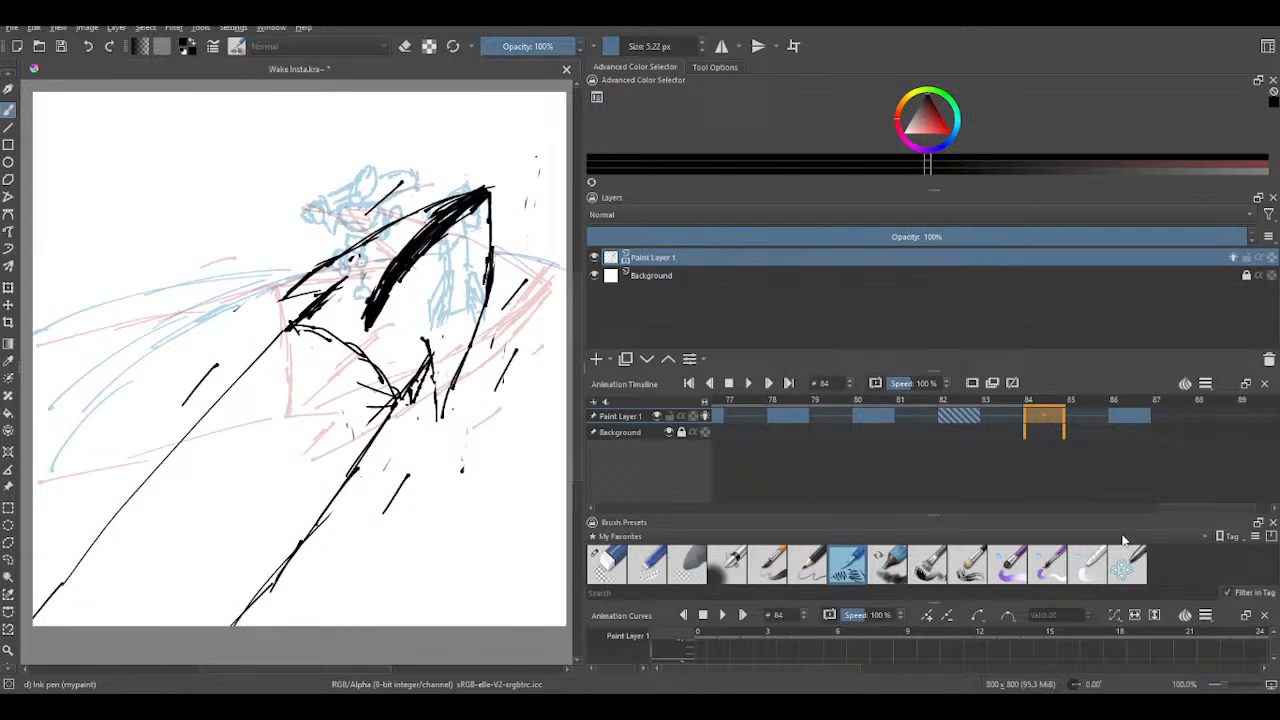
{"action": "key", "text": "period"}
- Flip through frames 82 to 86 to examine the gap between the large arrow and the small figure drawing
{"action": "key", "text": "Right"}
{"action": "key", "text": "Left"}
{"action": "key", "text": "Left"}
{"action": "key", "text": "Left"}
{"action": "key", "text": "Left"}
{"action": "key", "text": "Left"}
{"action": "key", "text": "Left"}
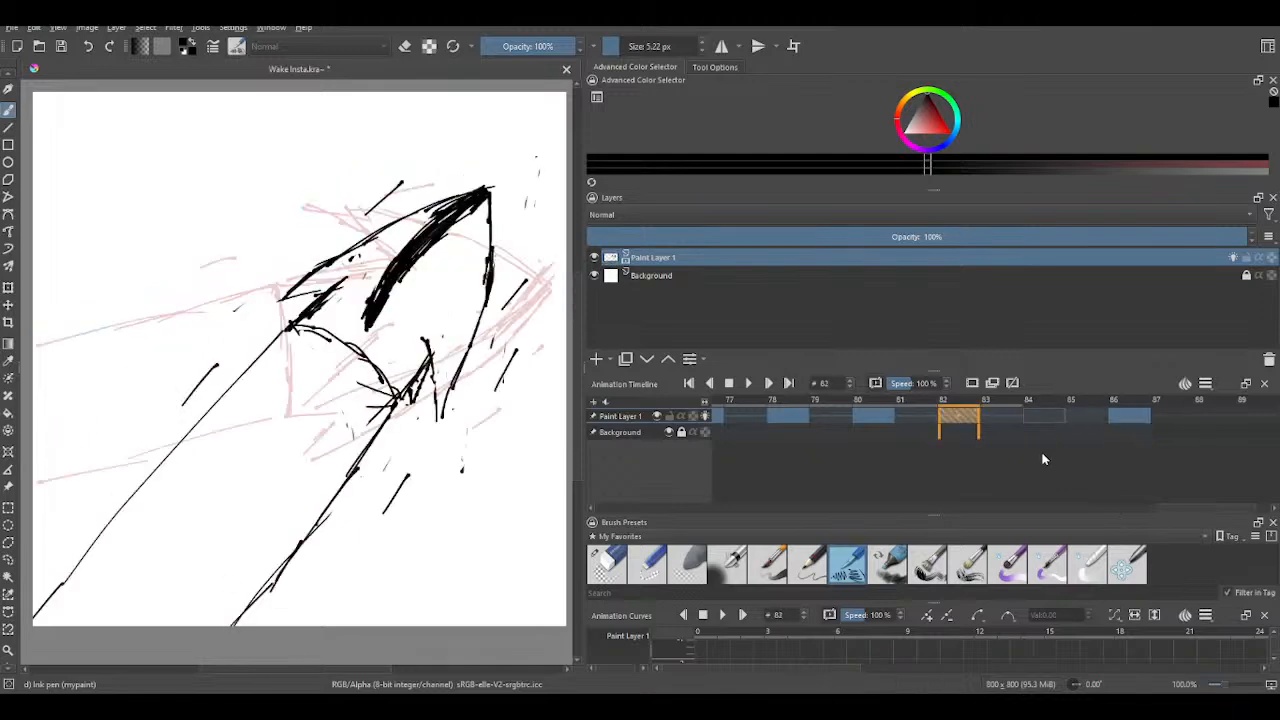
{"action": "key", "text": "Right"}
{"action": "key", "text": "Right"}
{"action": "key", "text": "Right"}
{"action": "key", "text": "Right"}
{"action": "key", "text": "Right"}
{"action": "key", "text": "Right"}
{"action": "key", "text": "Left"}
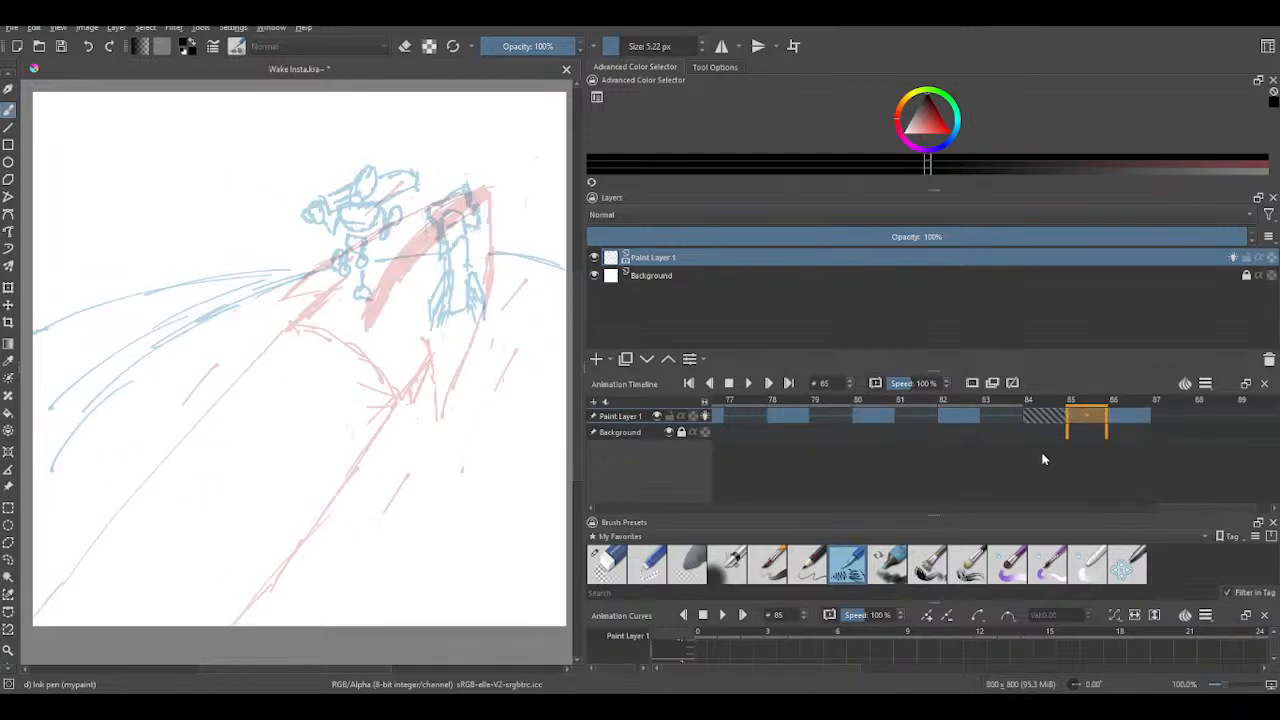
{"action": "key", "text": "Right"}
{"action": "key", "text": "Left"}
{"action": "key", "text": "Left"}
{"action": "key", "text": "Left"}
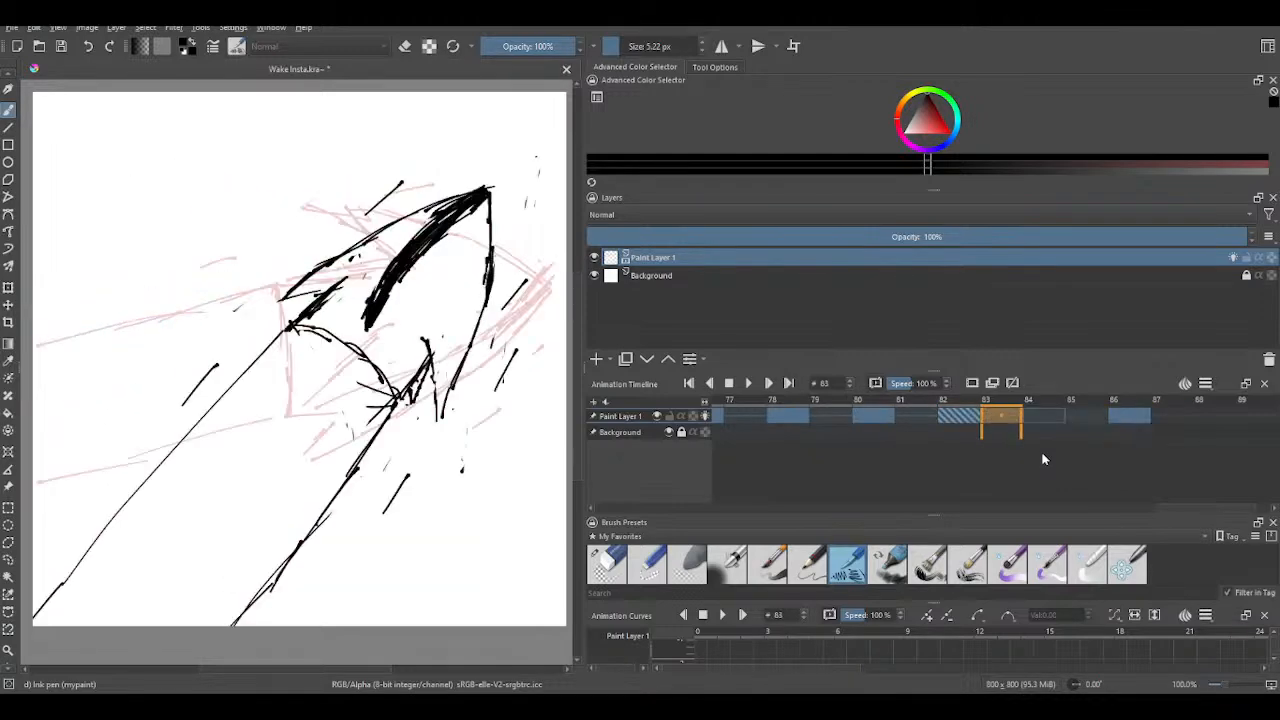
{"action": "key", "text": "Right"}
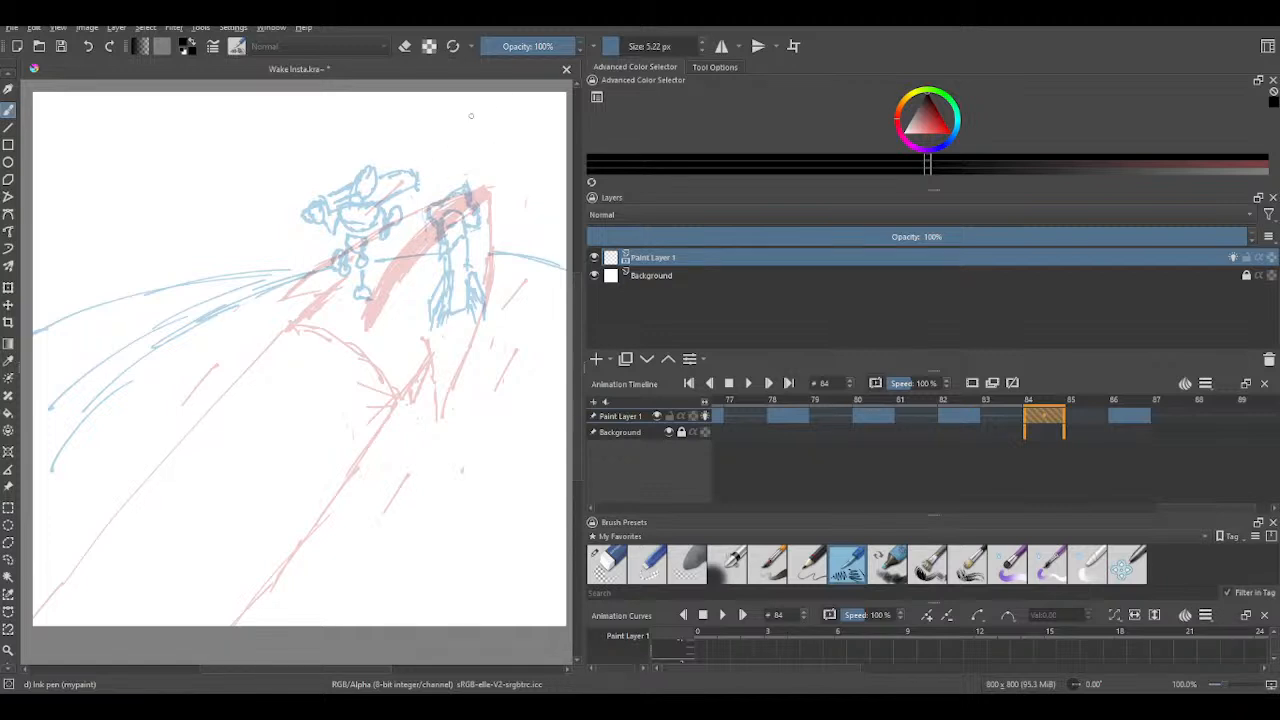
- On frame 84, sketch the upper part of a large slanted arrow shaft with a curved top edge and two long sides
{"action": "mouse_move", "coordinate": [415, 145]}
{"action": "left_mouse_down"}
{"action": "mouse_move", "coordinate": [480, 121]}
{"action": "mouse_move", "coordinate": [527, 133]}
{"action": "mouse_move", "coordinate": [536, 153]}
{"action": "mouse_move", "coordinate": [433, 325]}
{"action": "left_mouse_up"}
{"action": "mouse_move", "coordinate": [528, 176]}
{"action": "left_mouse_down"}
{"action": "mouse_move", "coordinate": [420, 368]}
{"action": "mouse_move", "coordinate": [370, 427]}
{"action": "left_mouse_up"}
{"action": "left_click_drag", "start_coordinate": [416, 136], "coordinate": [358, 290]}
{"action": "left_click_drag", "start_coordinate": [390, 222], "coordinate": [272, 460]}
{"action": "left_click_drag", "start_coordinate": [532, 168], "coordinate": [483, 328]}
{"action": "left_click_drag", "start_coordinate": [512, 248], "coordinate": [416, 446]}
{"action": "left_click_drag", "start_coordinate": [448, 386], "coordinate": [364, 524]}
{"action": "left_click_drag", "start_coordinate": [410, 466], "coordinate": [330, 562]}
{"action": "left_click_drag", "start_coordinate": [394, 202], "coordinate": [264, 450]}
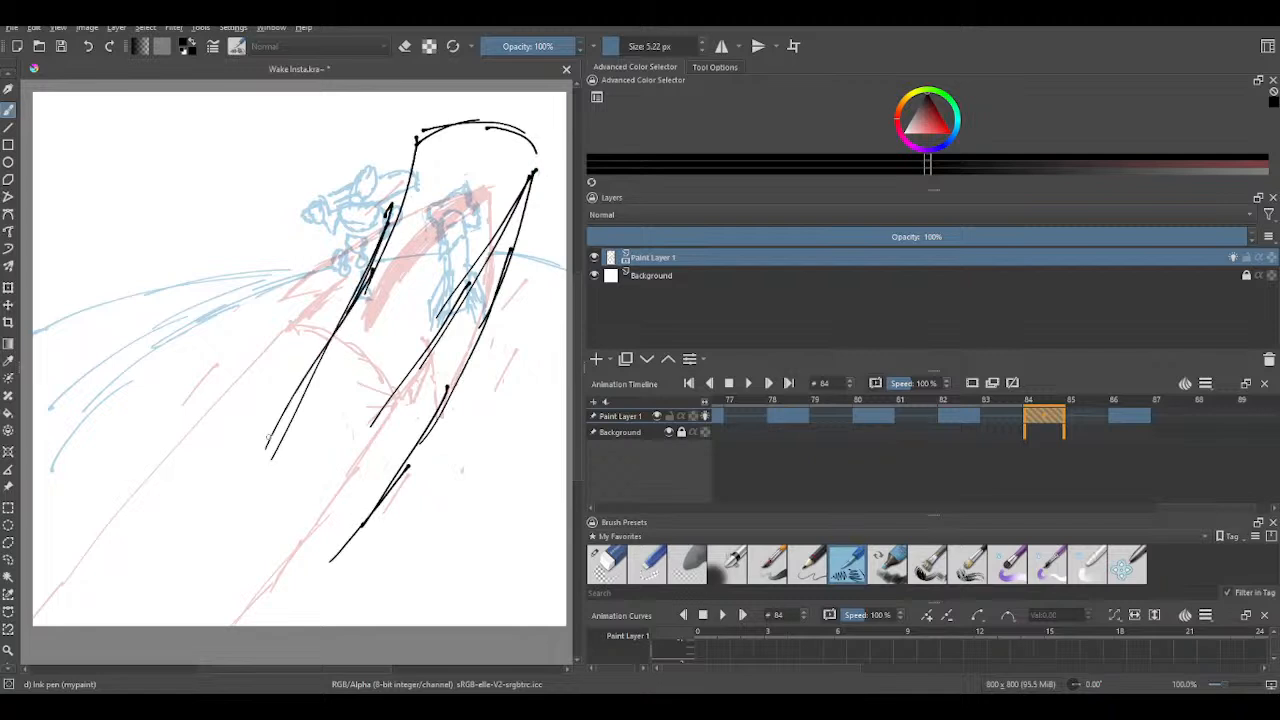
- Extend both sides of the slanted shaft down to the canvas's lower edge with overlapping strokes
{"action": "left_click_drag", "start_coordinate": [316, 380], "coordinate": [178, 556]}
{"action": "left_click_drag", "start_coordinate": [256, 458], "coordinate": [138, 576]}
{"action": "left_click_drag", "start_coordinate": [412, 456], "coordinate": [304, 622]}
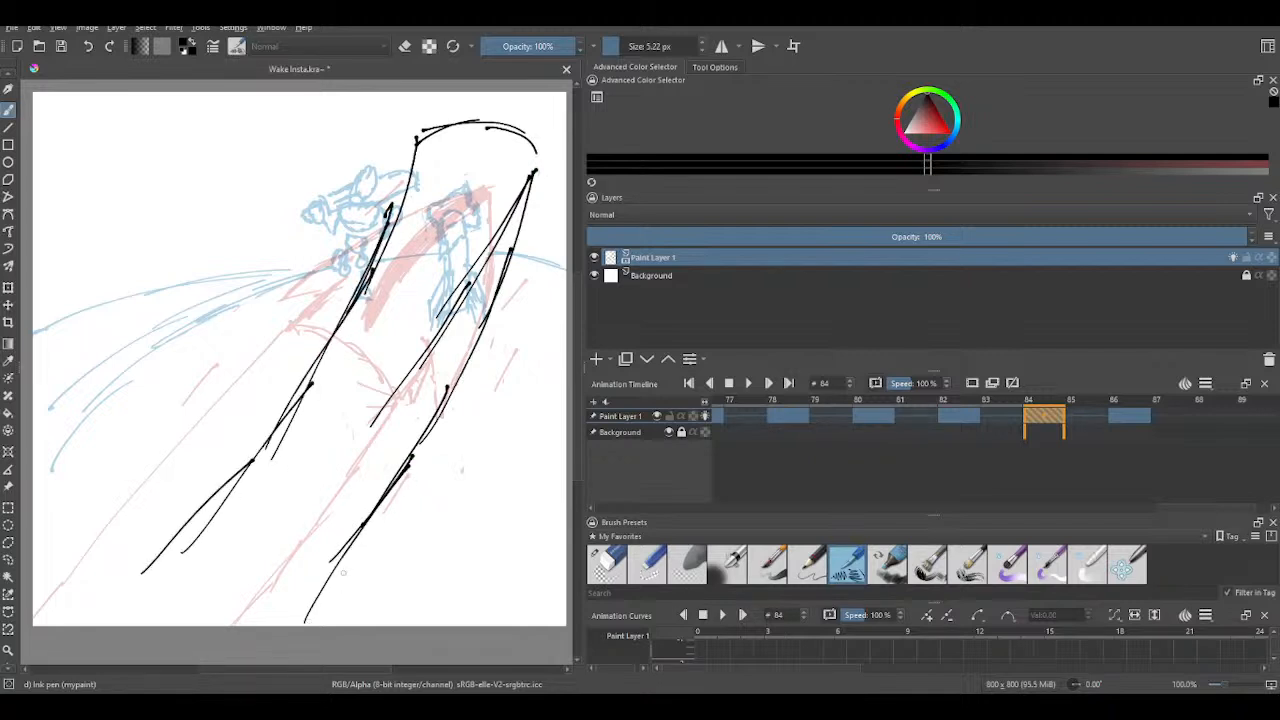
{"action": "left_click_drag", "start_coordinate": [222, 502], "coordinate": [88, 622]}
{"action": "left_click_drag", "start_coordinate": [170, 560], "coordinate": [118, 606]}
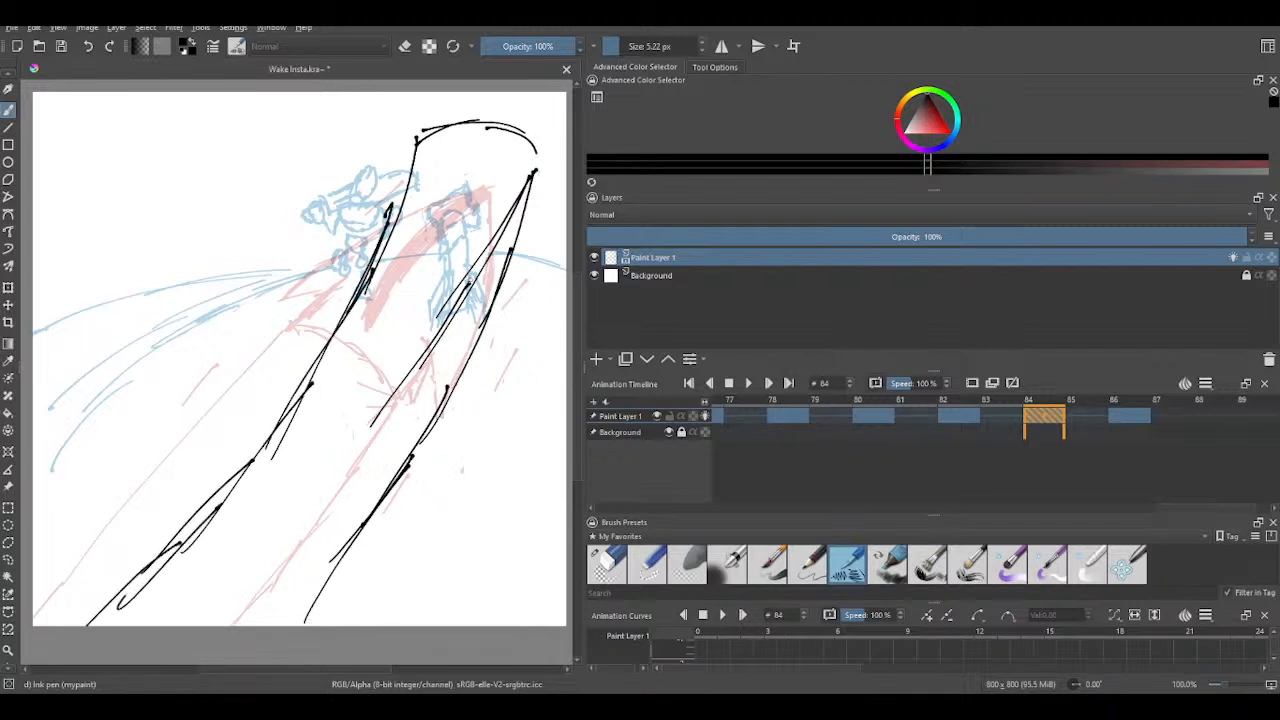
- Add short slanted speed marks along both sides of the large arrow shaft
{"action": "left_click_drag", "start_coordinate": [333, 195], "coordinate": [310, 266]}
{"action": "left_click_drag", "start_coordinate": [523, 380], "coordinate": [509, 421]}
{"action": "left_click_drag", "start_coordinate": [536, 236], "coordinate": [526, 262]}
{"action": "left_click_drag", "start_coordinate": [267, 359], "coordinate": [260, 381]}
{"action": "left_click_drag", "start_coordinate": [250, 384], "coordinate": [258, 401]}
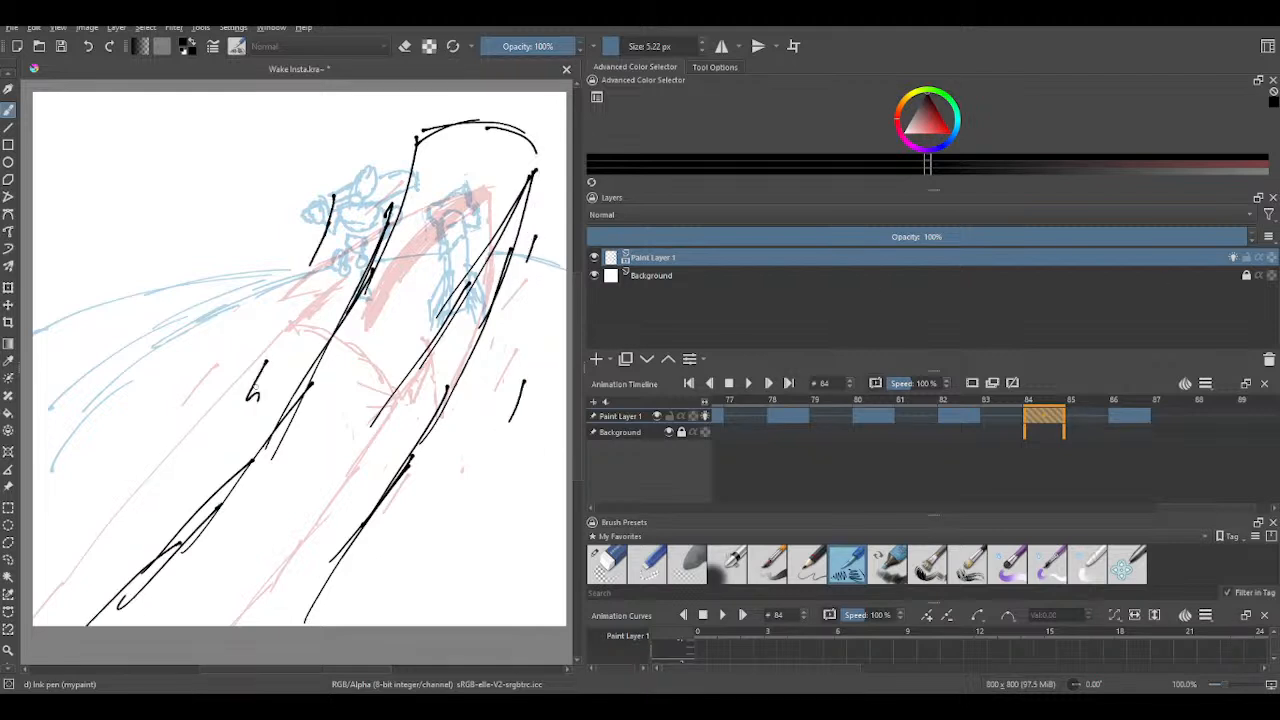
{"action": "left_click_drag", "start_coordinate": [376, 138], "coordinate": [366, 167]}
- Draw the arrowhead's jagged corners on both sides of the shaft's top, cut off by the canvas's upper edge
{"action": "mouse_move", "coordinate": [383, 101]}
{"action": "left_mouse_down"}
{"action": "mouse_move", "coordinate": [380, 137]}
{"action": "mouse_move", "coordinate": [396, 146]}
{"action": "mouse_move", "coordinate": [380, 137]}
{"action": "mouse_move", "coordinate": [392, 105]}
{"action": "mouse_move", "coordinate": [420, 101]}
{"action": "mouse_move", "coordinate": [415, 156]}
{"action": "left_mouse_up"}
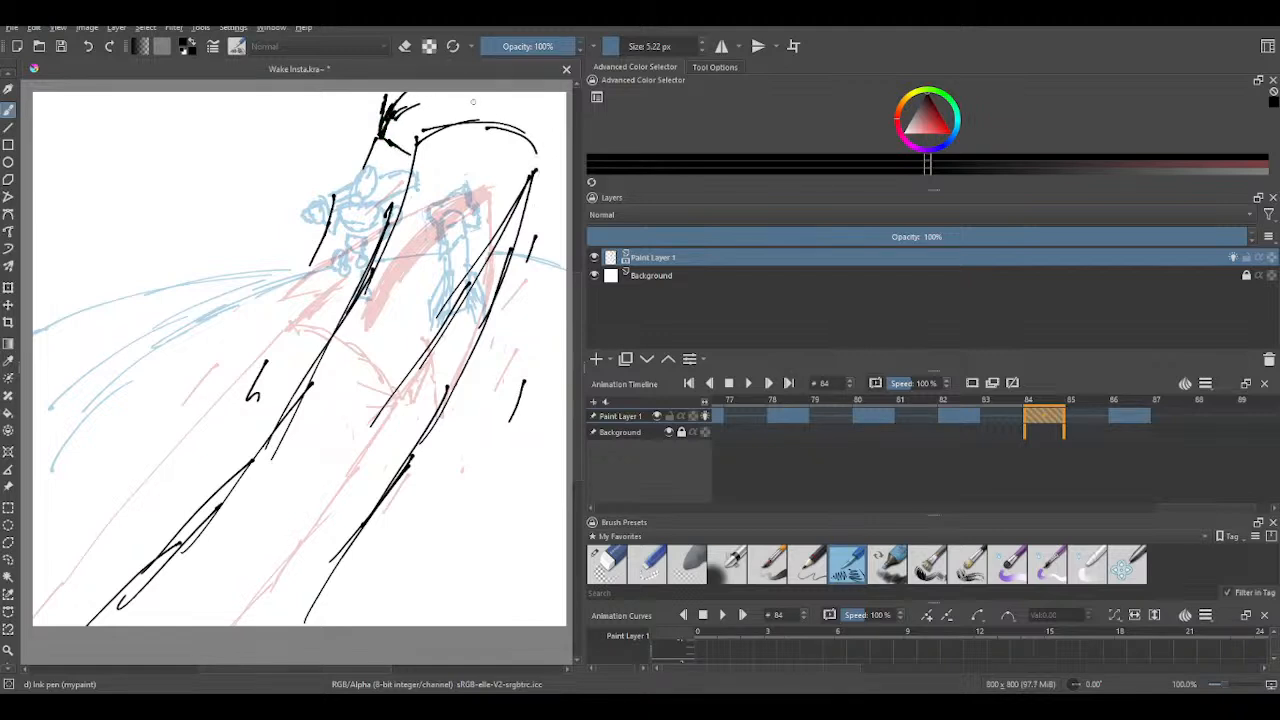
{"action": "mouse_move", "coordinate": [454, 96]}
{"action": "left_mouse_down"}
{"action": "mouse_move", "coordinate": [496, 98]}
{"action": "mouse_move", "coordinate": [559, 117]}
{"action": "mouse_move", "coordinate": [553, 147]}
{"action": "mouse_move", "coordinate": [536, 155]}
{"action": "mouse_move", "coordinate": [561, 111]}
{"action": "mouse_move", "coordinate": [565, 142]}
{"action": "left_mouse_up"}
{"action": "mouse_move", "coordinate": [559, 114]}
{"action": "left_mouse_down"}
{"action": "mouse_move", "coordinate": [565, 144]}
{"action": "mouse_move", "coordinate": [558, 131]}
{"action": "mouse_move", "coordinate": [565, 142]}
{"action": "mouse_move", "coordinate": [534, 175]}
{"action": "left_mouse_up"}
{"action": "left_click_drag", "start_coordinate": [519, 118], "coordinate": [524, 134]}
{"action": "left_click_drag", "start_coordinate": [521, 114], "coordinate": [534, 146]}
{"action": "left_click_drag", "start_coordinate": [420, 128], "coordinate": [427, 143]}
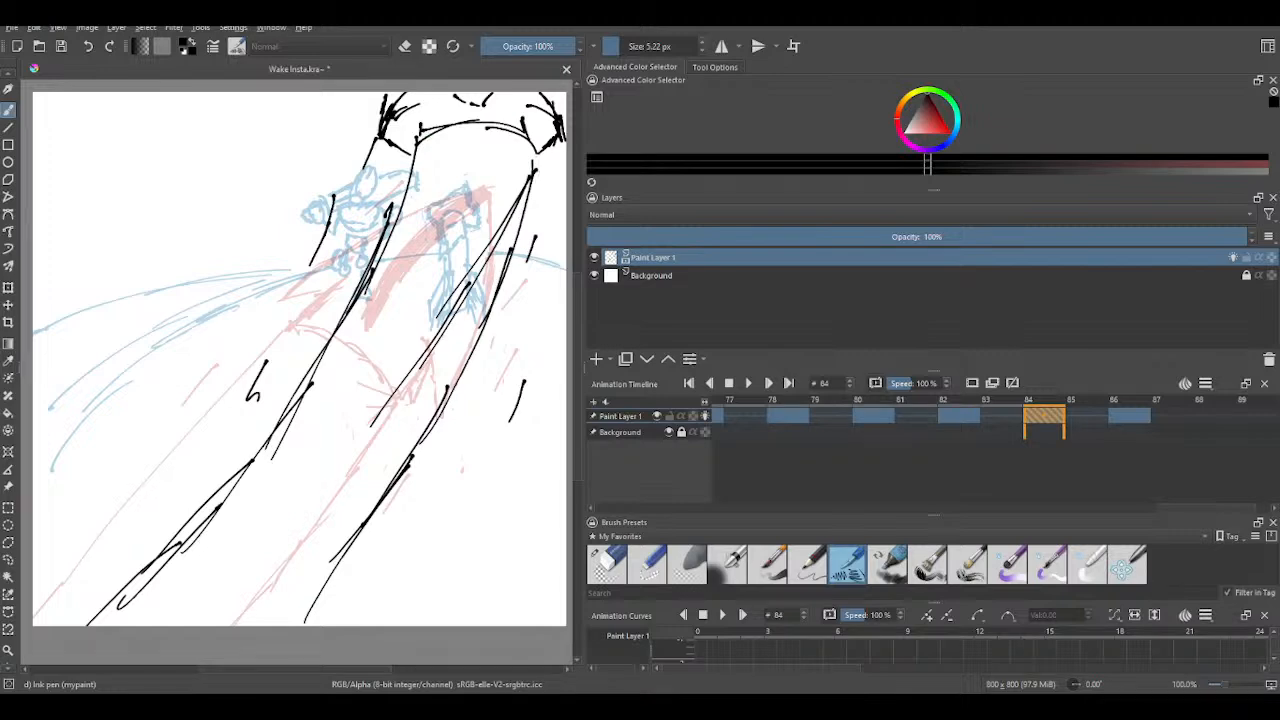
- Move the figure drawing from frame 86 to frame 88, insert a blank keyframe at frame 86, and flip through the neighbouring frames
{"action": "key", "text": "space"}
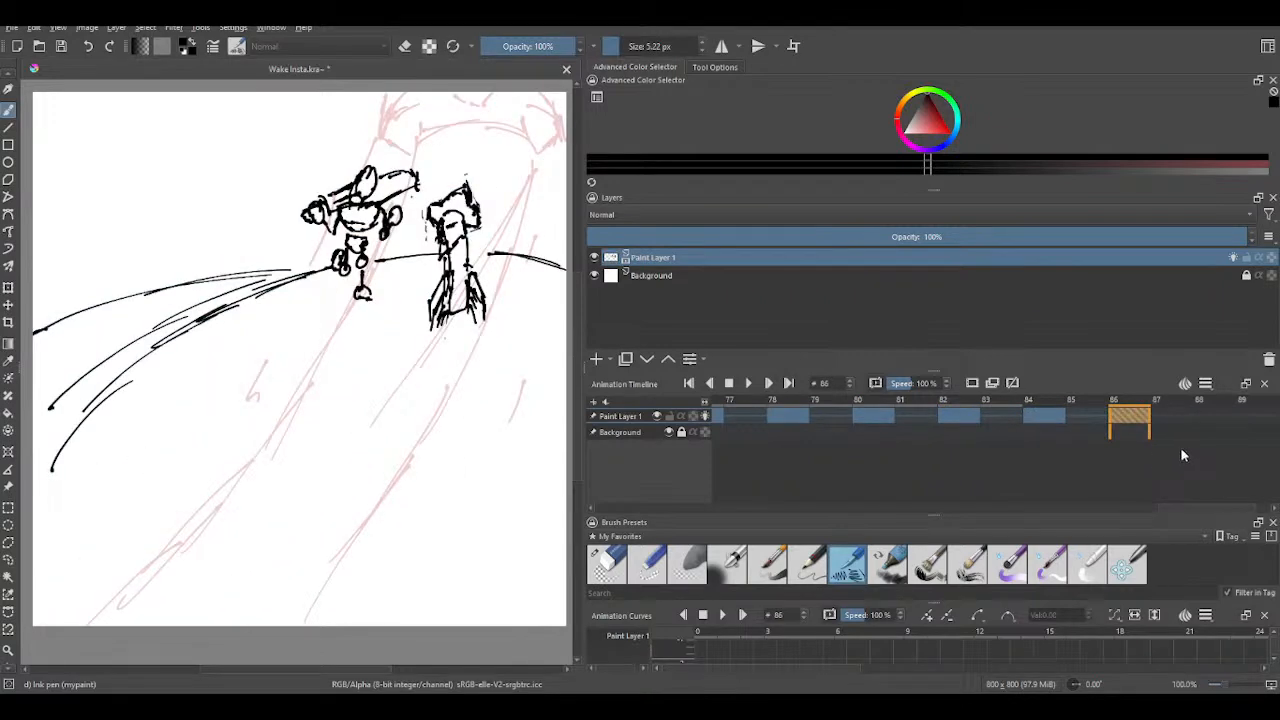
{"action": "left_click_drag", "start_coordinate": [1148, 430], "coordinate": [1232, 427]}
{"action": "left_click", "coordinate": [1132, 422]}
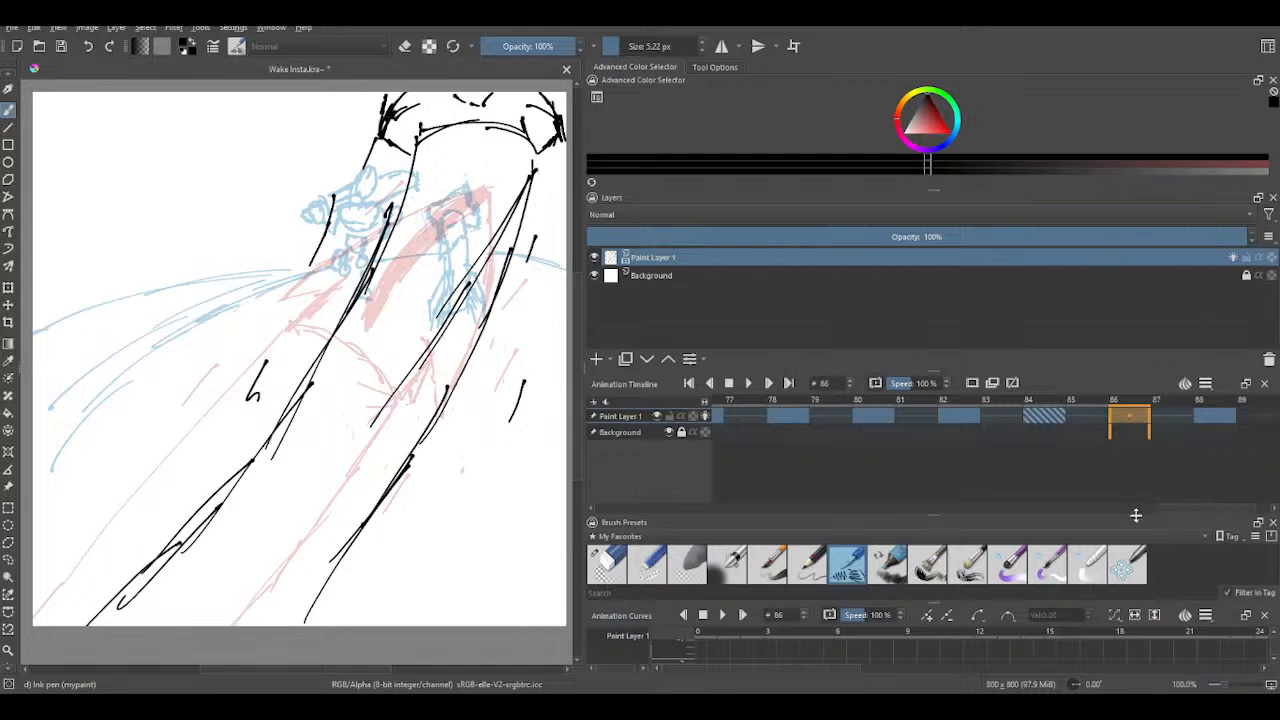
{"action": "scroll", "coordinate": [1109, 486], "scroll_direction": "right", "scroll_amount": 3}
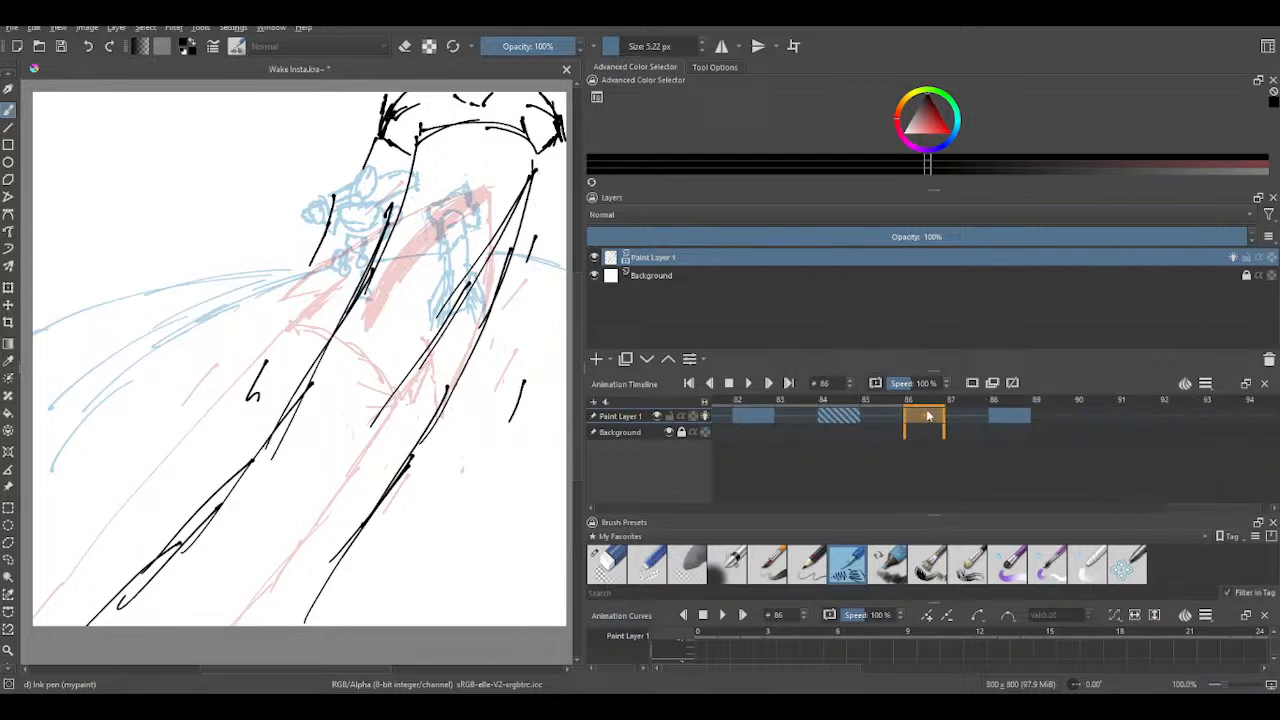
{"action": "key", "text": "Delete"}
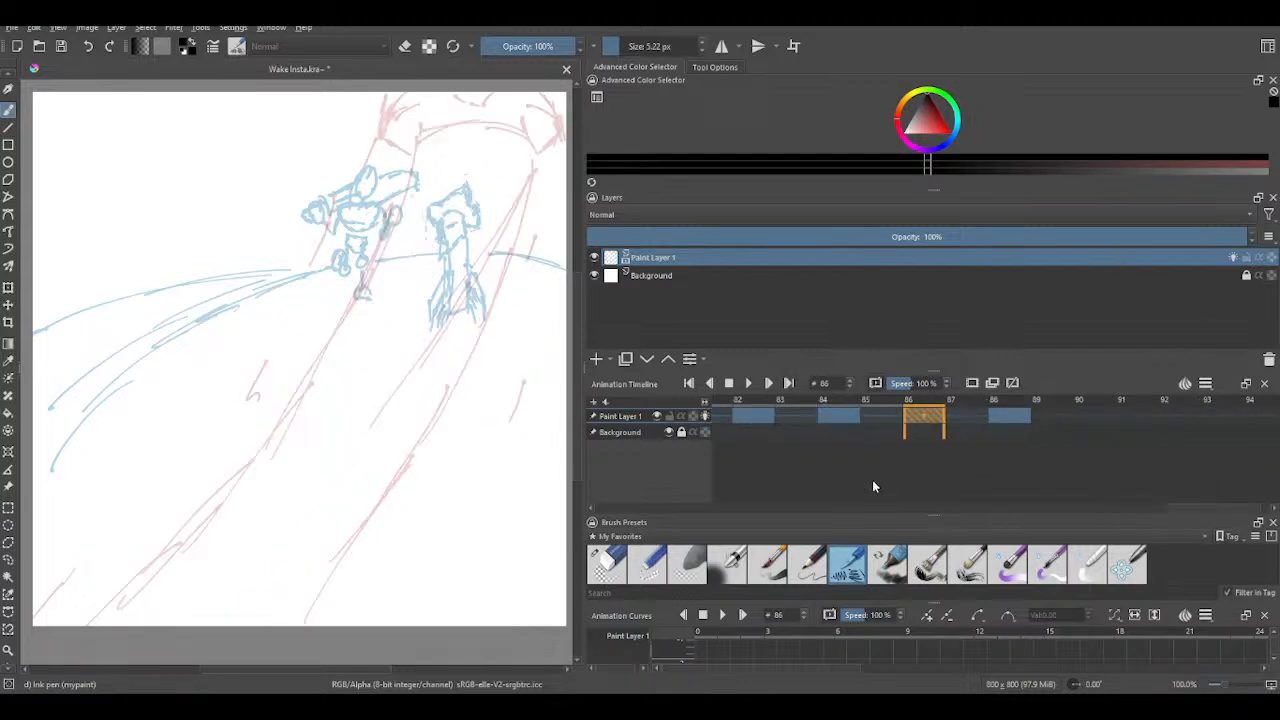
{"action": "key", "text": "Left"}
{"action": "key", "text": "Left"}
{"action": "key", "text": "Left"}
{"action": "key", "text": "Right"}
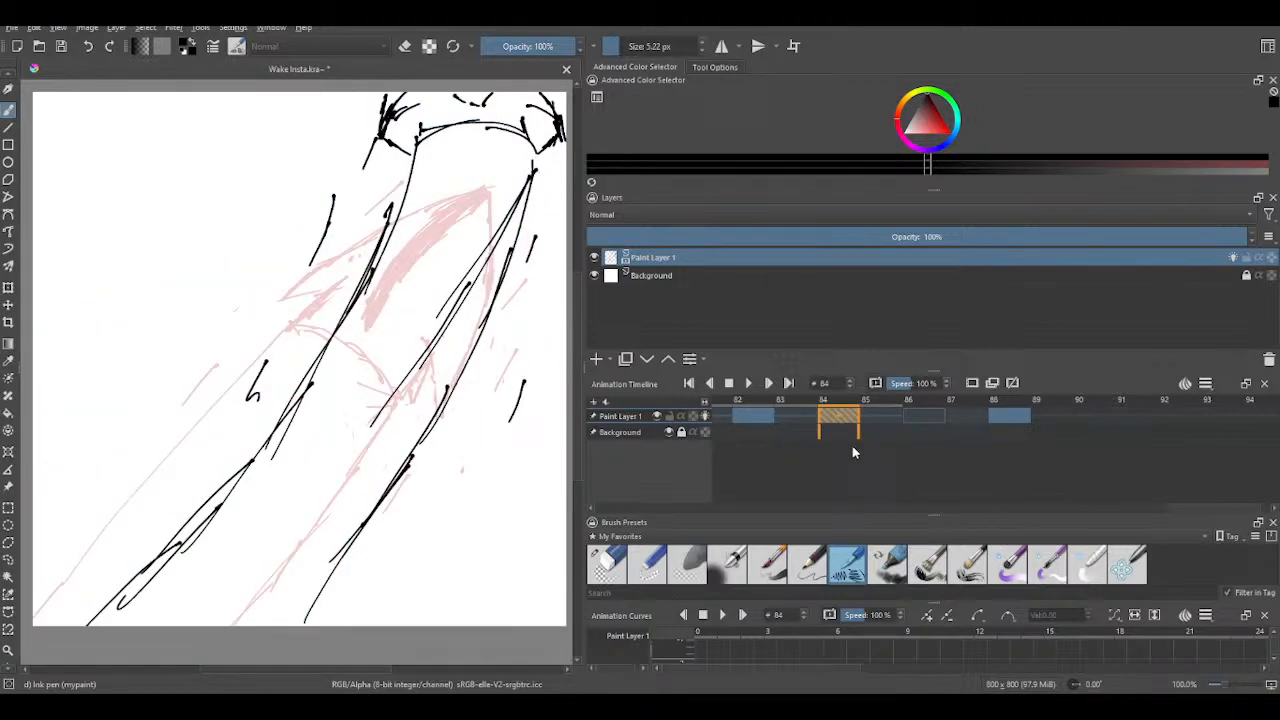
{"action": "key", "text": "Right"}
{"action": "key", "text": "Right"}
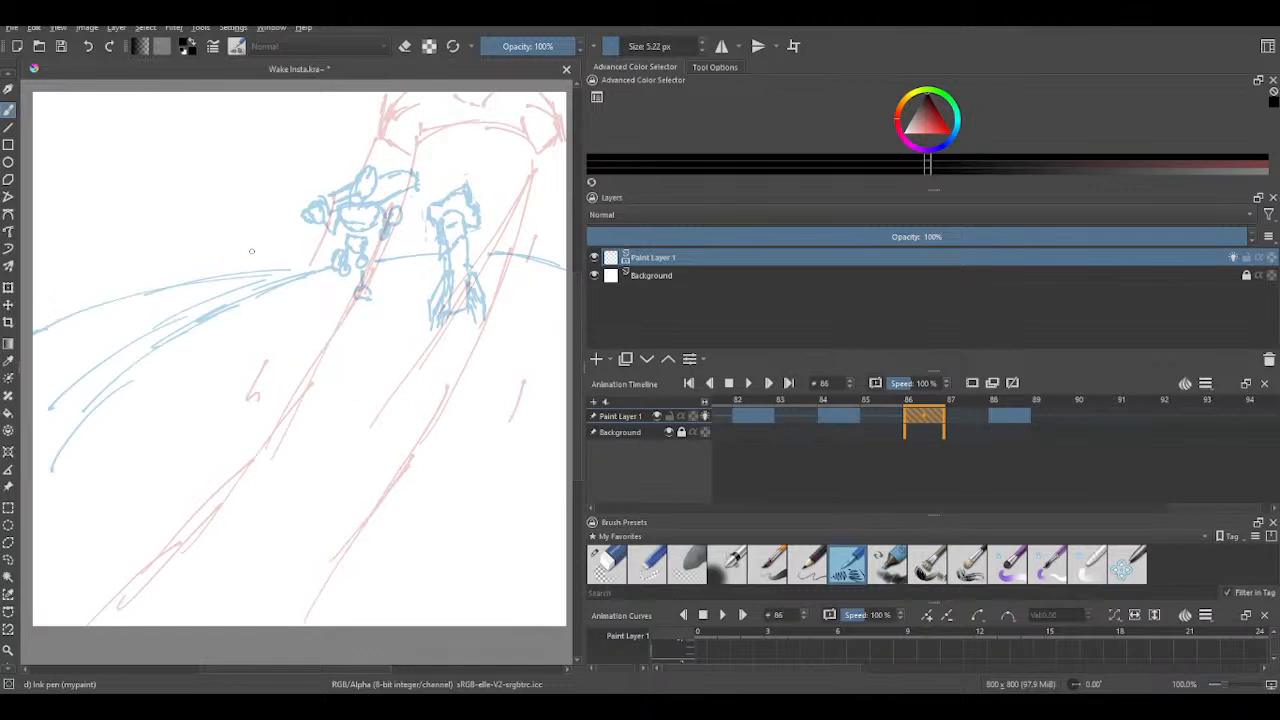
- On frame 86, outline a steep slanted side plane on the canvas's left, with its outer edge, base line and inner edge
{"action": "left_click_drag", "start_coordinate": [258, 205], "coordinate": [246, 223]}
{"action": "left_click_drag", "start_coordinate": [266, 207], "coordinate": [186, 308]}
{"action": "mouse_move", "coordinate": [236, 243]}
{"action": "left_mouse_down"}
{"action": "mouse_move", "coordinate": [138, 392]}
{"action": "mouse_move", "coordinate": [115, 532]}
{"action": "left_mouse_up"}
{"action": "mouse_move", "coordinate": [141, 435]}
{"action": "left_mouse_down"}
{"action": "mouse_move", "coordinate": [100, 546]}
{"action": "mouse_move", "coordinate": [297, 379]}
{"action": "mouse_move", "coordinate": [320, 330]}
{"action": "left_mouse_up"}
{"action": "left_click_drag", "start_coordinate": [285, 390], "coordinate": [326, 266]}
- Fill the left-hand slanted plane with parallel diagonal hatching strokes
{"action": "mouse_move", "coordinate": [308, 316]}
{"action": "left_mouse_down"}
{"action": "mouse_move", "coordinate": [342, 225]}
{"action": "mouse_move", "coordinate": [174, 393]}
{"action": "left_mouse_up"}
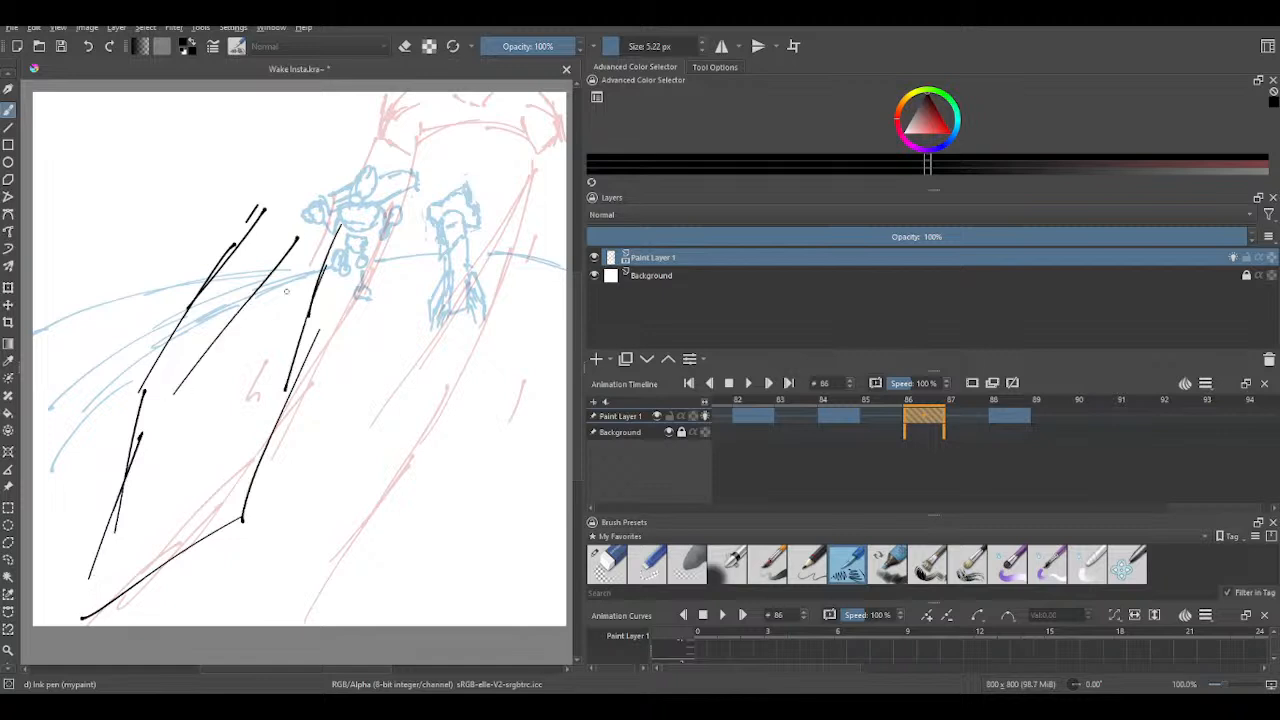
{"action": "left_click_drag", "start_coordinate": [289, 290], "coordinate": [173, 466]}
{"action": "left_click_drag", "start_coordinate": [252, 411], "coordinate": [157, 547]}
{"action": "left_click_drag", "start_coordinate": [249, 268], "coordinate": [159, 404]}
{"action": "mouse_move", "coordinate": [271, 333]}
{"action": "left_mouse_down"}
{"action": "mouse_move", "coordinate": [151, 508]}
{"action": "mouse_move", "coordinate": [145, 481]}
{"action": "left_mouse_up"}
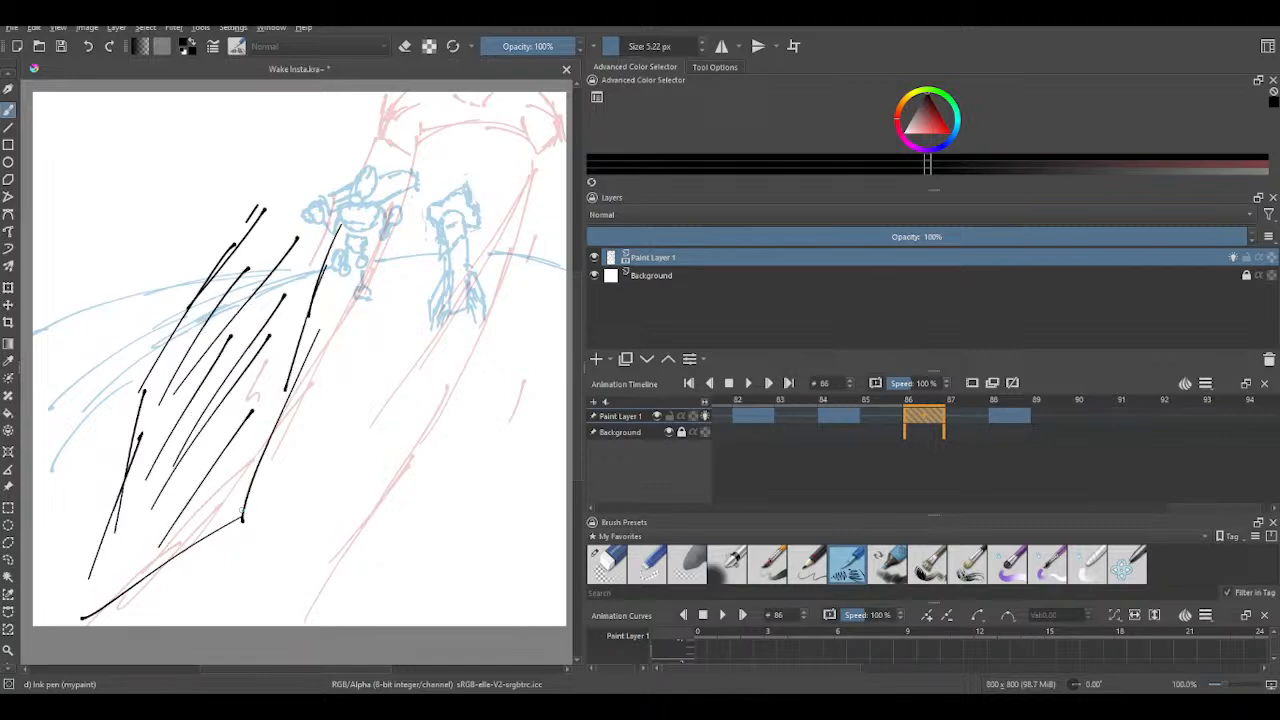
- Draw an oval base at the foot of the inner edge, a ground line beyond it, and long lines rising from its right end
{"action": "left_click_drag", "start_coordinate": [242, 520], "coordinate": [370, 523]}
{"action": "mouse_move", "coordinate": [242, 520]}
{"action": "left_mouse_down"}
{"action": "mouse_move", "coordinate": [370, 453]}
{"action": "mouse_move", "coordinate": [423, 495]}
{"action": "mouse_move", "coordinate": [251, 534]}
{"action": "mouse_move", "coordinate": [340, 562]}
{"action": "mouse_move", "coordinate": [418, 548]}
{"action": "mouse_move", "coordinate": [432, 490]}
{"action": "mouse_move", "coordinate": [414, 511]}
{"action": "mouse_move", "coordinate": [543, 607]}
{"action": "left_mouse_up"}
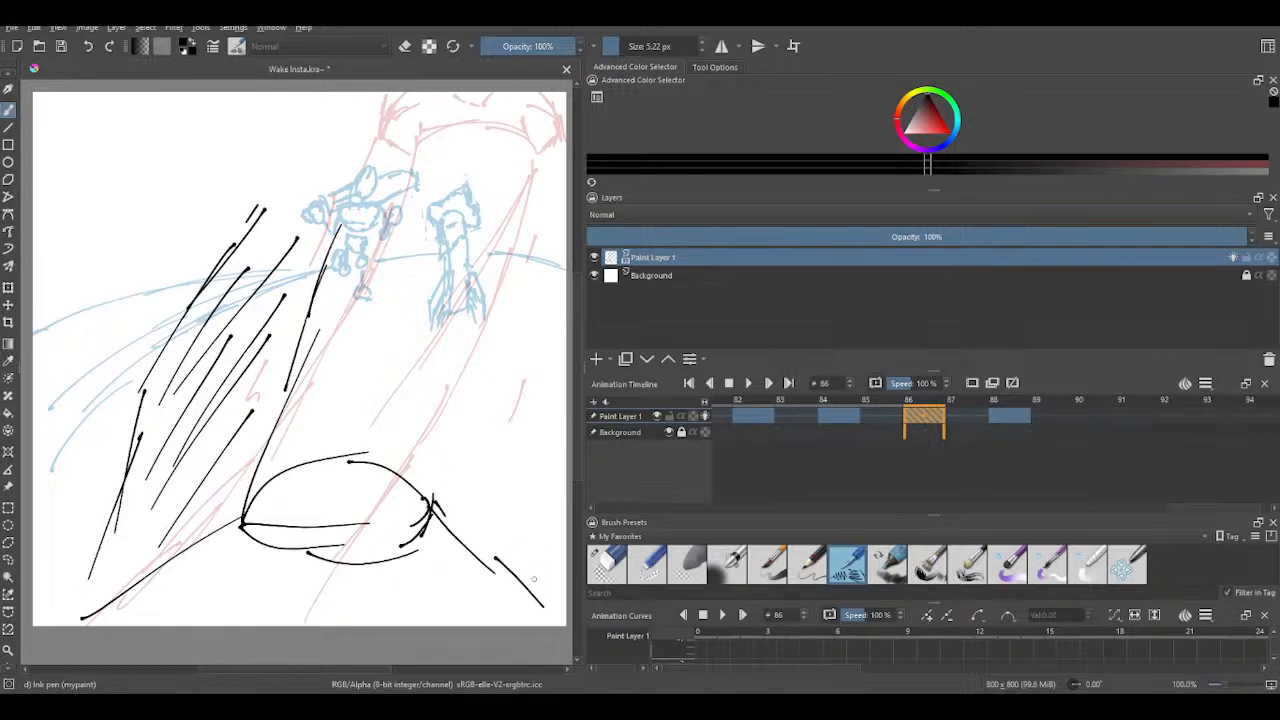
{"action": "left_click_drag", "start_coordinate": [434, 512], "coordinate": [530, 214]}
{"action": "left_click_drag", "start_coordinate": [432, 512], "coordinate": [455, 191]}
{"action": "left_click_drag", "start_coordinate": [438, 510], "coordinate": [504, 160]}
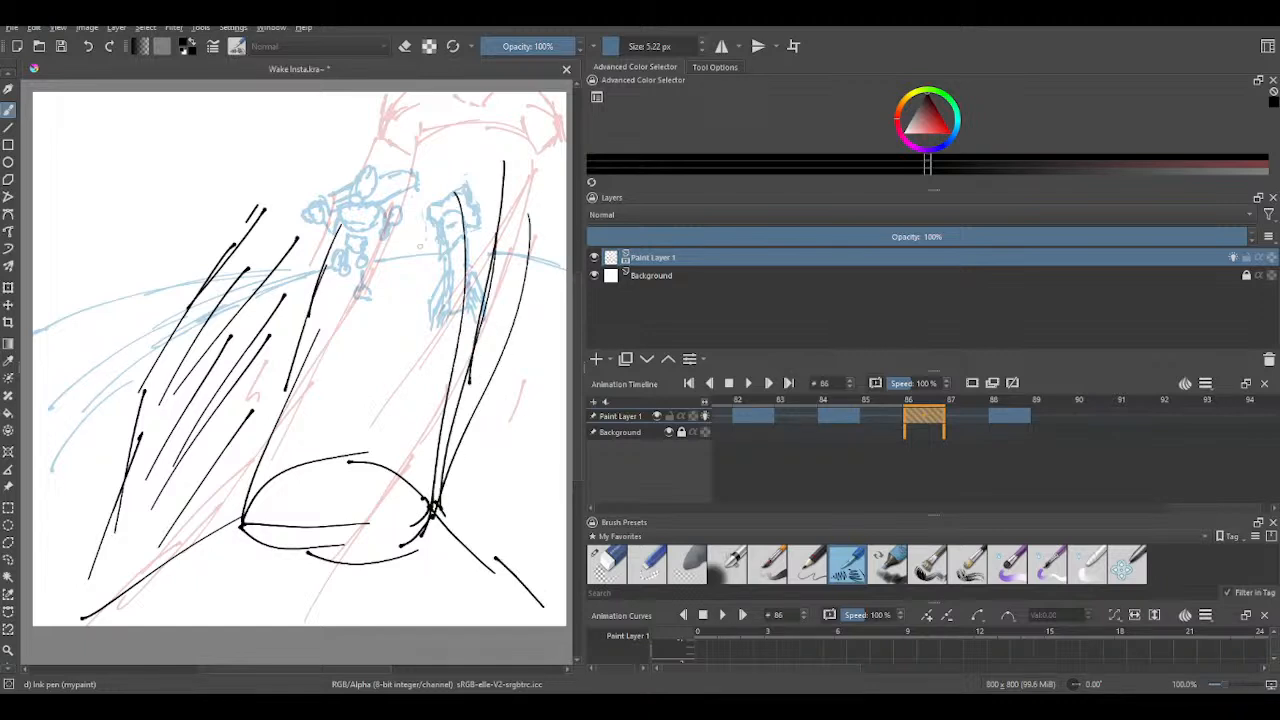
- Extend the left inner edge upward and add long downward streaks forming the right-hand side plane
{"action": "left_click_drag", "start_coordinate": [334, 232], "coordinate": [358, 152]}
{"action": "left_click_drag", "start_coordinate": [515, 172], "coordinate": [569, 290]}
{"action": "left_click_drag", "start_coordinate": [516, 240], "coordinate": [568, 436]}
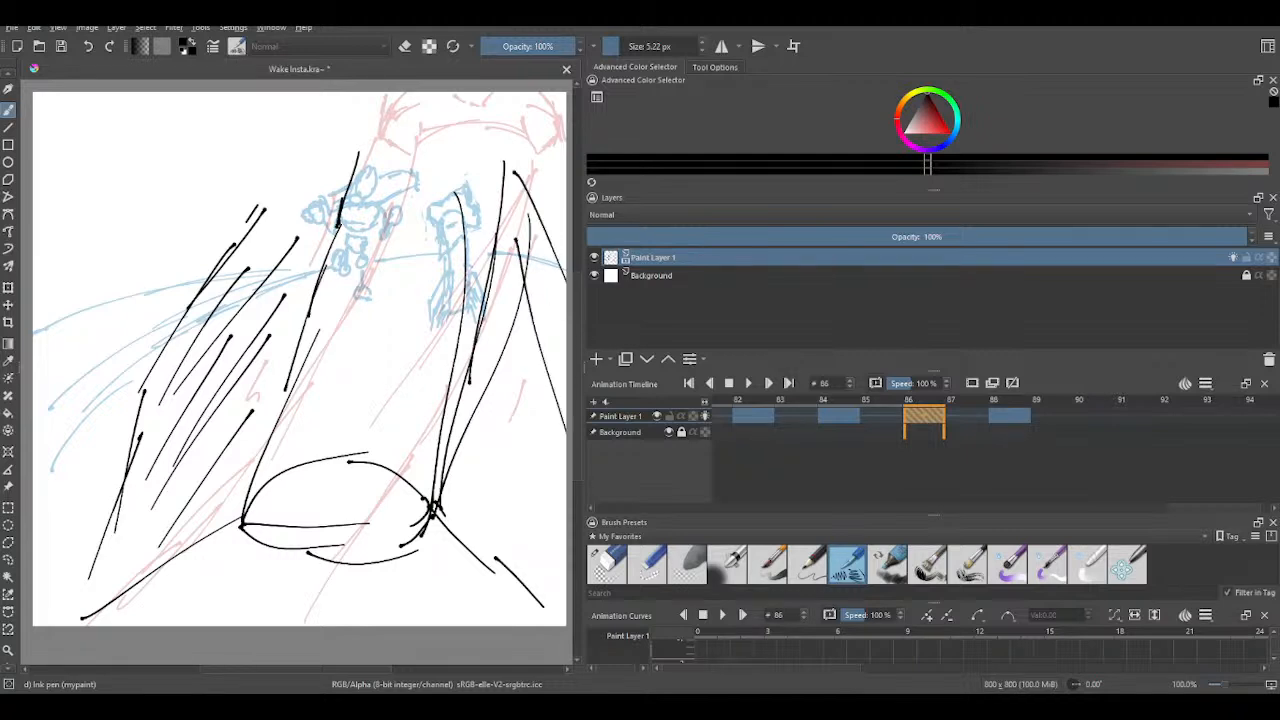
{"action": "left_click_drag", "start_coordinate": [537, 368], "coordinate": [551, 516]}
{"action": "left_click_drag", "start_coordinate": [500, 310], "coordinate": [543, 544]}
{"action": "left_click_drag", "start_coordinate": [476, 430], "coordinate": [535, 588]}
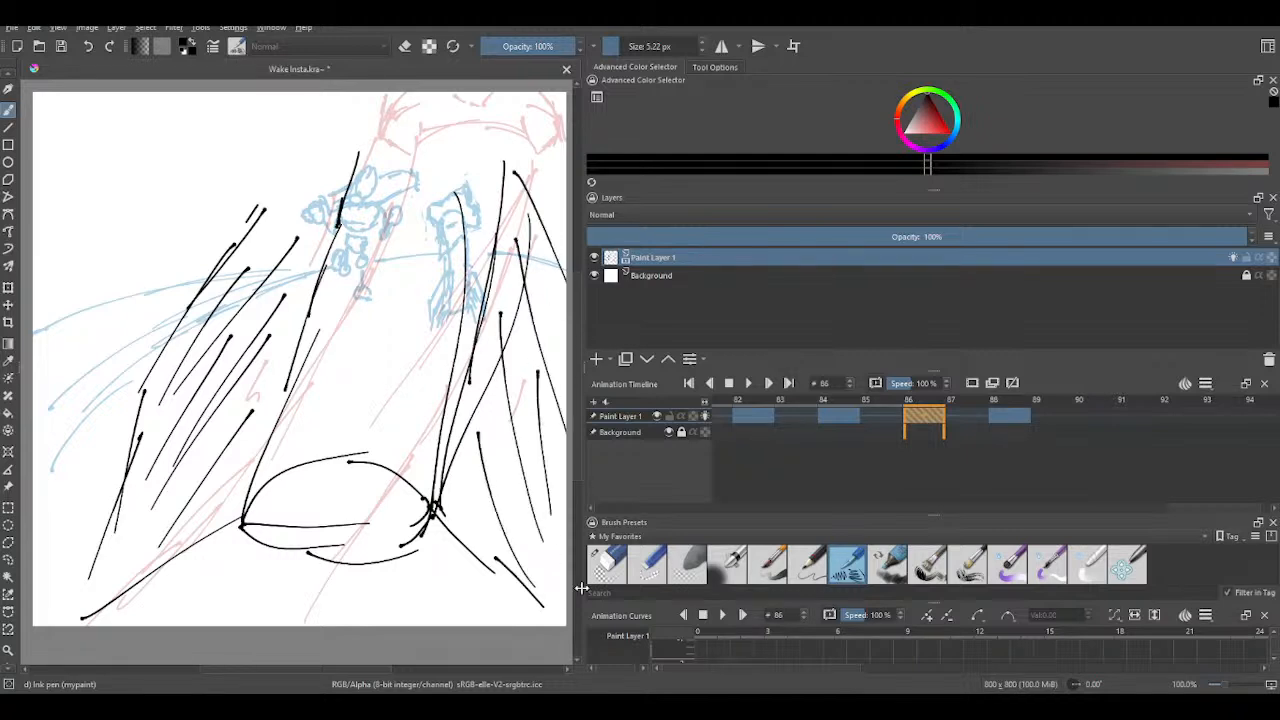
- Erase the surplus curved lines on both sides of the right inner edge with the Eraser Circle brush
{"action": "left_click", "coordinate": [606, 563]}
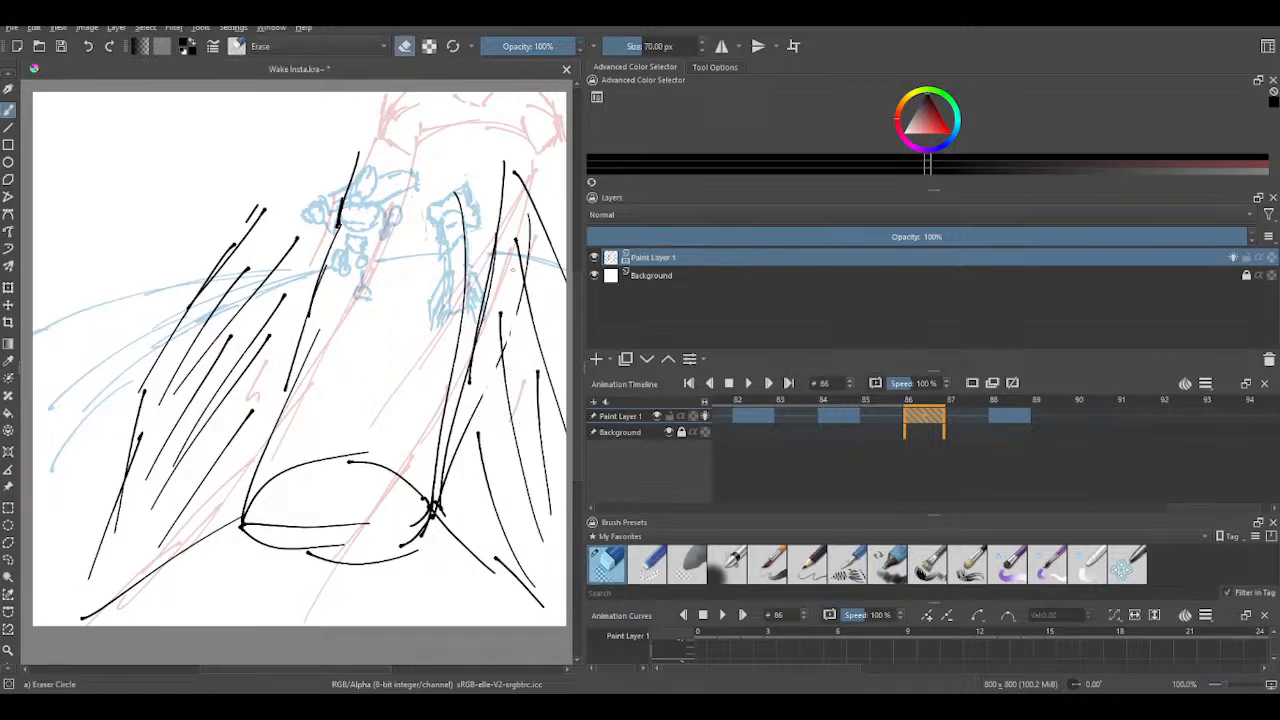
{"action": "left_click_drag", "start_coordinate": [522, 320], "coordinate": [524, 316]}
{"action": "left_click_drag", "start_coordinate": [526, 264], "coordinate": [529, 214]}
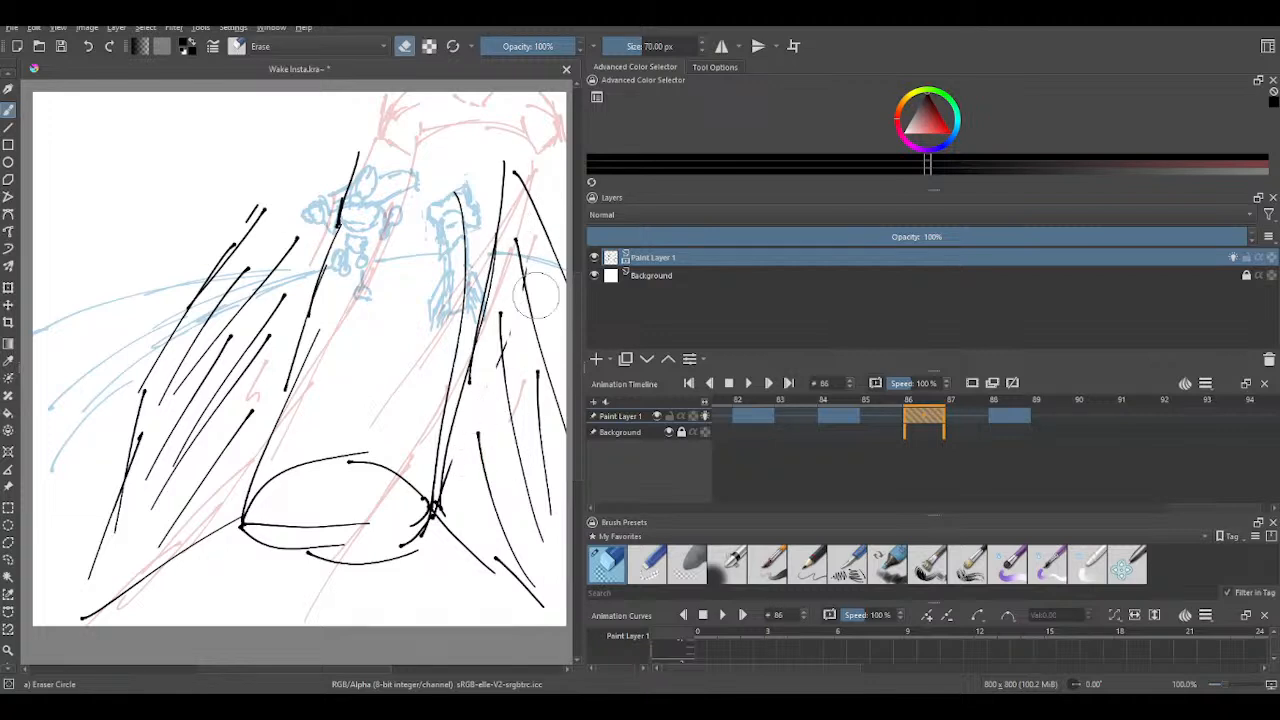
{"action": "mouse_move", "coordinate": [459, 228]}
{"action": "left_mouse_down"}
{"action": "mouse_move", "coordinate": [462, 325]}
{"action": "mouse_move", "coordinate": [440, 476]}
{"action": "left_mouse_up"}
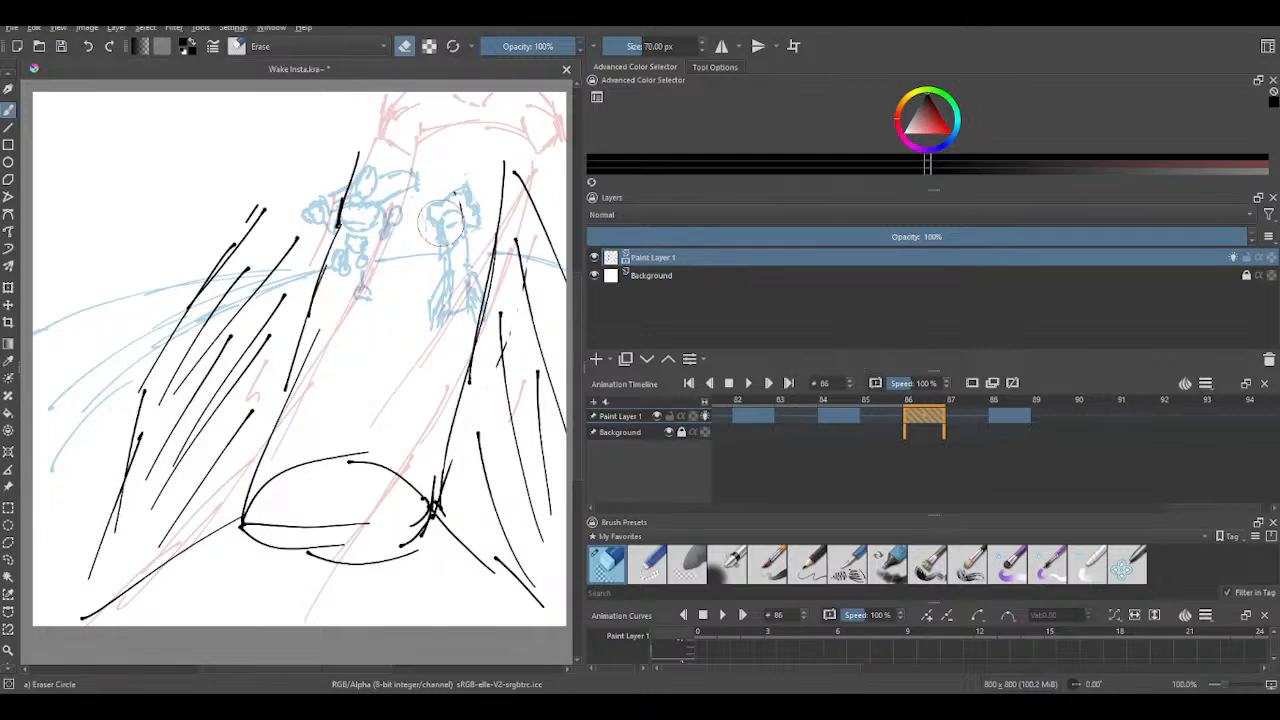
- Extend both inner edges upward with the Ink pen brush and close the upper end of the left-hand slanted plane on frame 86
{"action": "left_click", "coordinate": [845, 568]}
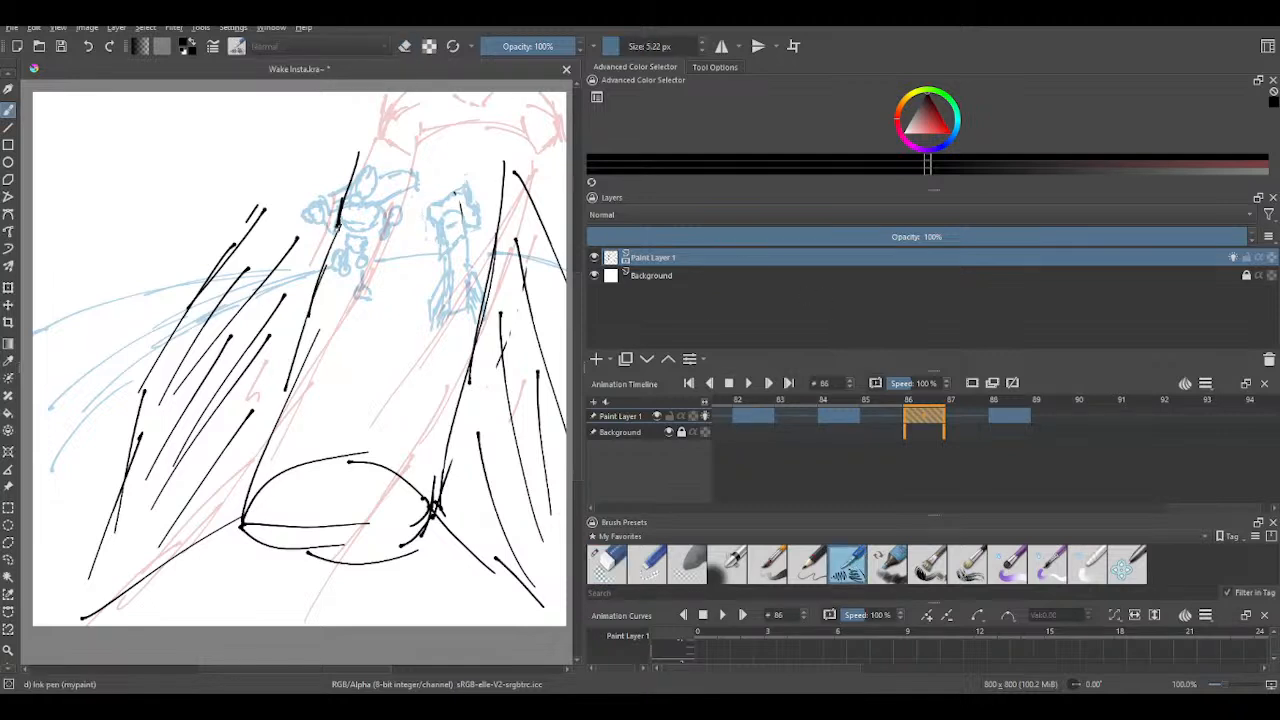
{"action": "left_click_drag", "start_coordinate": [330, 240], "coordinate": [351, 101]}
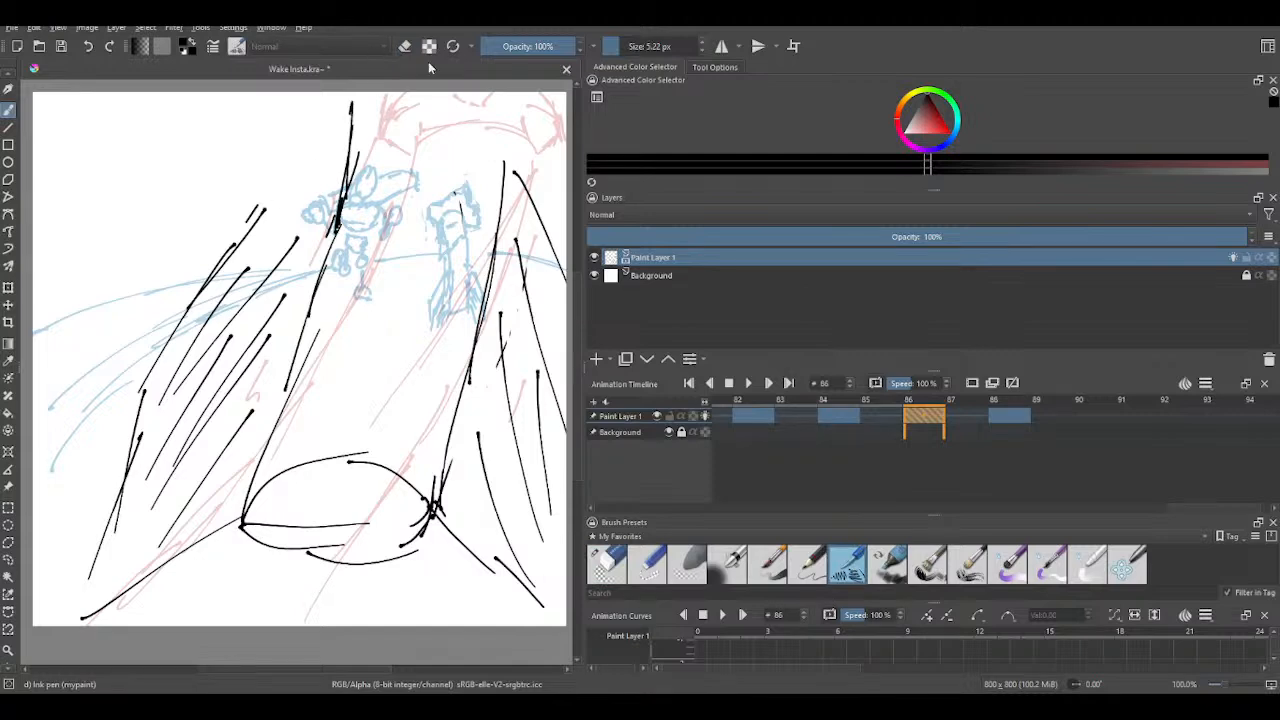
{"action": "left_click_drag", "start_coordinate": [262, 208], "coordinate": [344, 153]}
{"action": "left_click_drag", "start_coordinate": [506, 128], "coordinate": [504, 176]}
- Step back through the arrow drawings to about frame 74 and forward again to frame 87 to check the motion
{"action": "key", "text": "Left"}
{"action": "key", "text": "Left"}
{"action": "key", "text": "Left"}
{"action": "key", "text": "Left"}
{"action": "key", "text": "Left"}
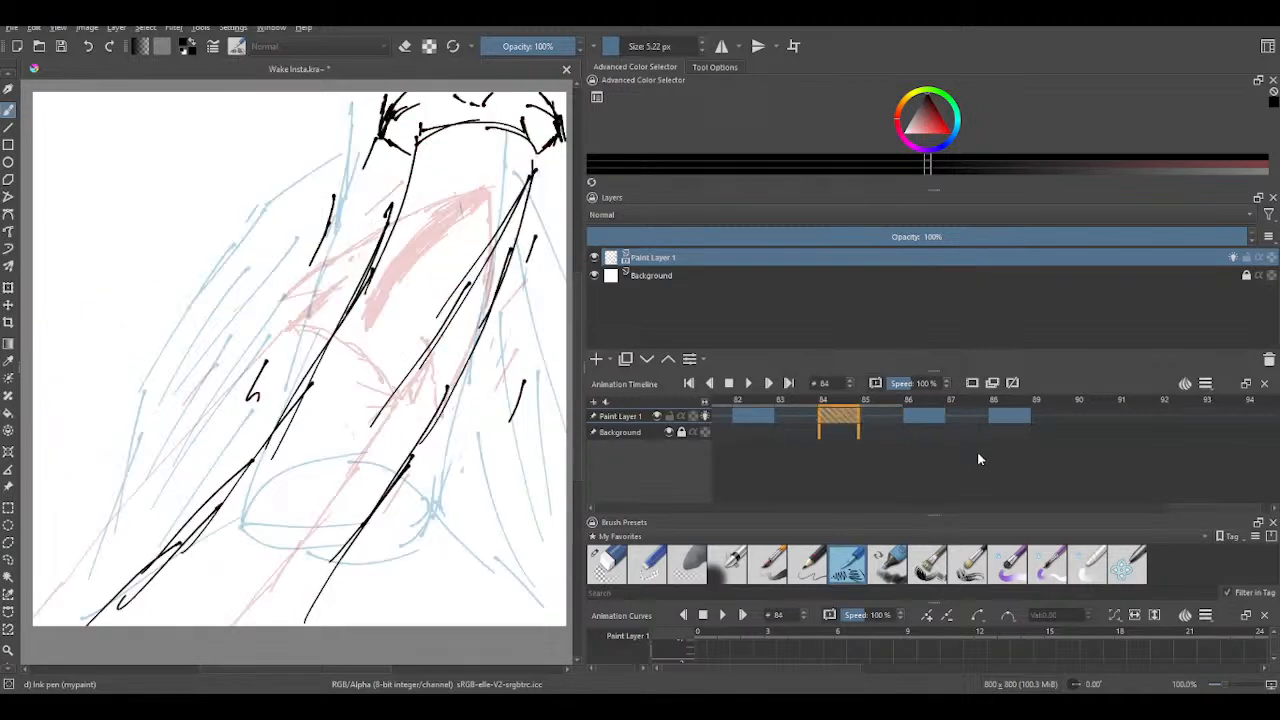
{"action": "key", "text": "Left"}
{"action": "key", "text": "Left"}
{"action": "key", "text": "Left"}
{"action": "key", "text": "Left"}
{"action": "key", "text": "Left"}
{"action": "key", "text": "Left"}
{"action": "key", "text": "Left"}
{"action": "key", "text": "Left"}
{"action": "key", "text": "Left"}
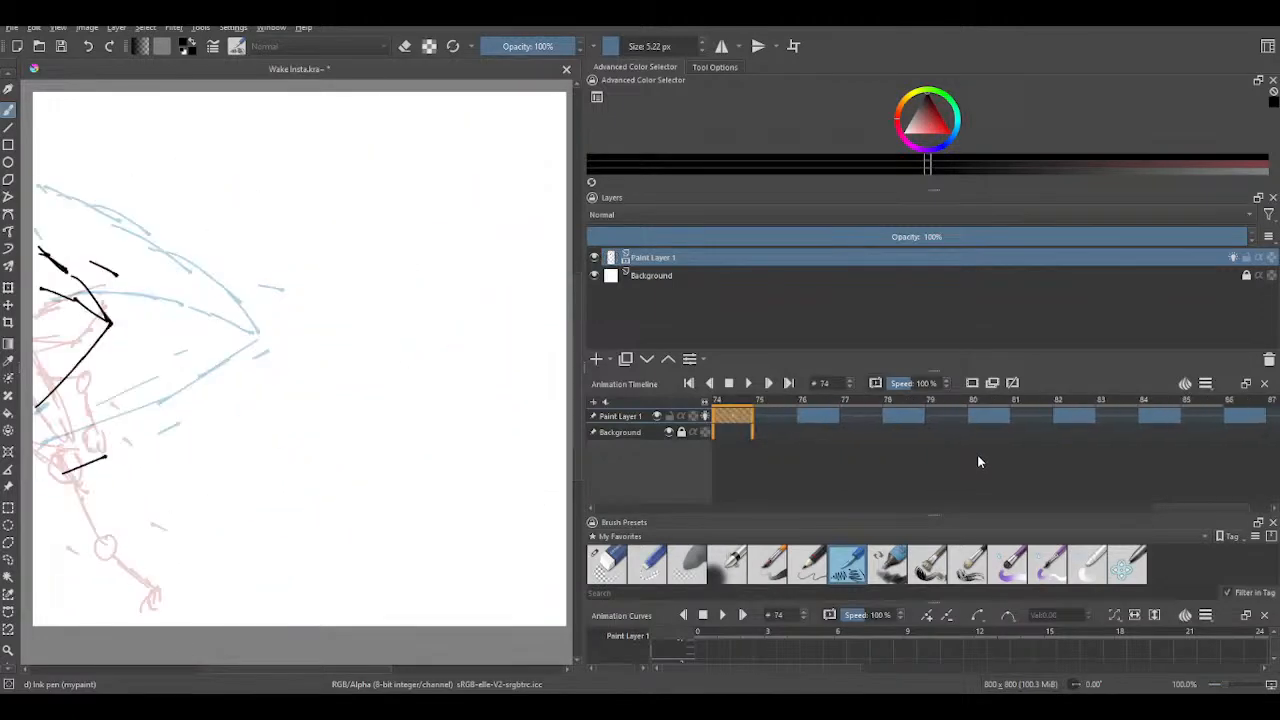
{"action": "key", "text": "Right"}
{"action": "key", "text": "Right"}
{"action": "key", "text": "Right"}
{"action": "key", "text": "Right"}
{"action": "key", "text": "Right"}
{"action": "key", "text": "Right"}
{"action": "key", "text": "Right"}
{"action": "key", "text": "Right"}
{"action": "key", "text": "Right"}
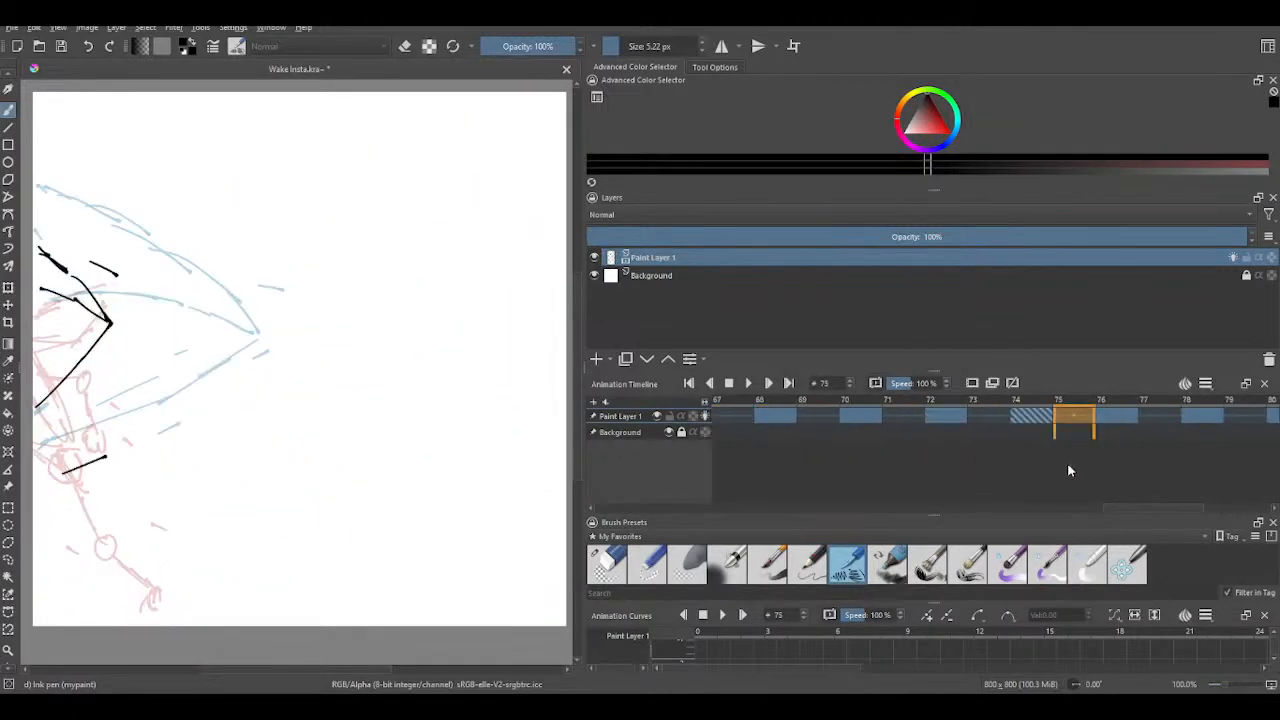
{"action": "key", "text": "Right"}
{"action": "key", "text": "Right"}
{"action": "key", "text": "Right"}
{"action": "key", "text": "Right"}
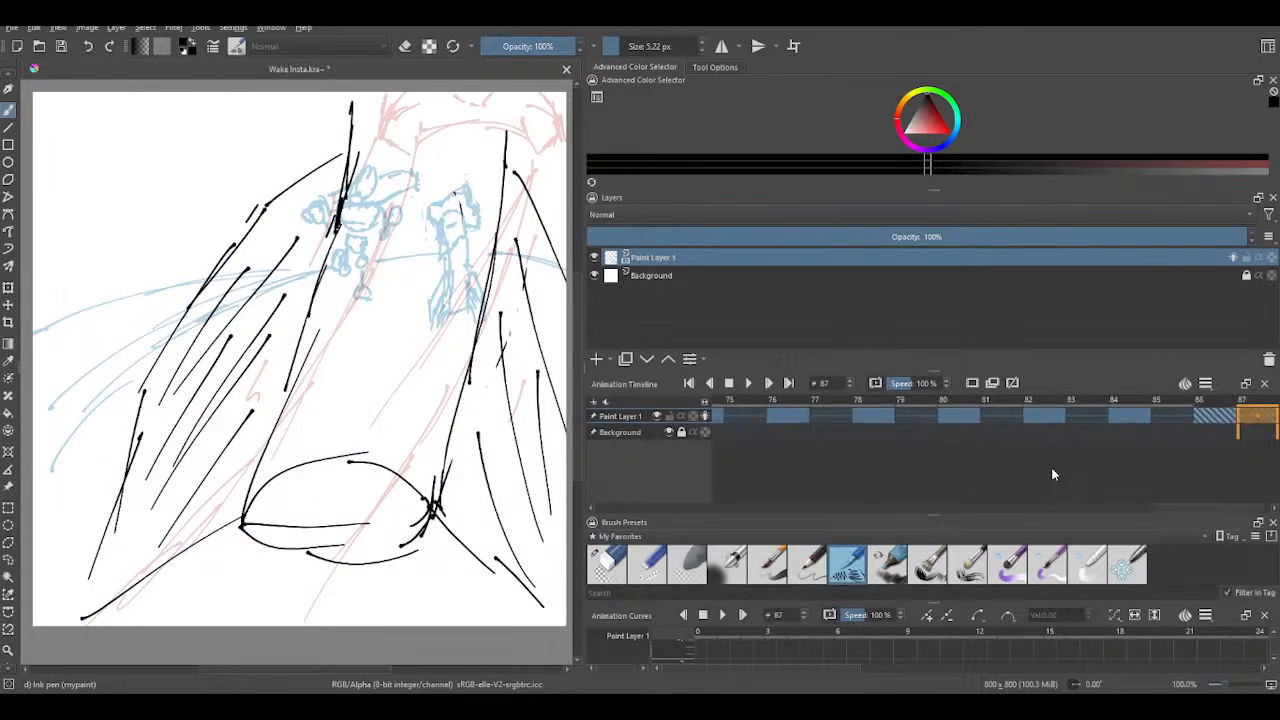
- Flip repeatedly back and forth between frames 78 and 90 to examine how the arrow leads into the final landscape drawing
{"action": "key", "text": "Left"}
{"action": "key", "text": "Left"}
{"action": "key", "text": "Left"}
{"action": "key", "text": "Left"}
{"action": "key", "text": "Right"}
{"action": "key", "text": "Right"}
{"action": "key", "text": "Right"}
{"action": "key", "text": "Right"}
{"action": "key", "text": "Right"}
{"action": "key", "text": "Right"}
{"action": "key", "text": "Right"}
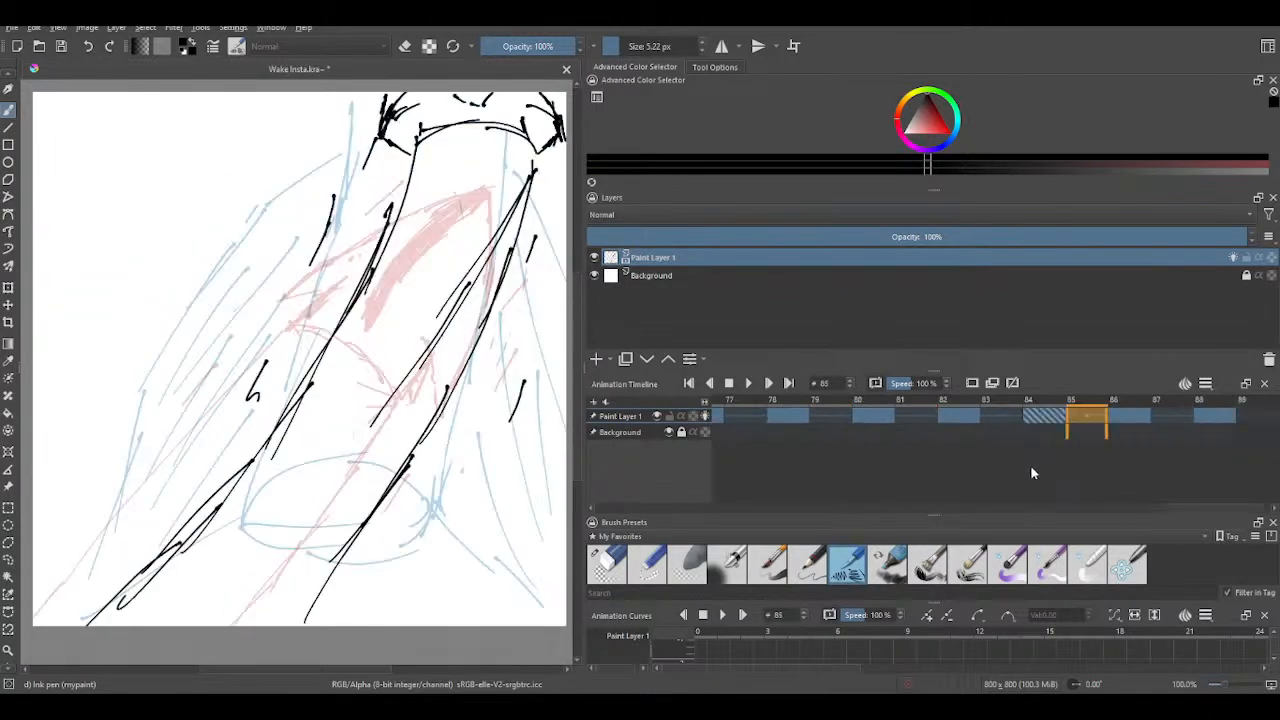
{"action": "key", "text": "Left"}
{"action": "key", "text": "Left"}
{"action": "key", "text": "Left"}
{"action": "key", "text": "Left"}
{"action": "key", "text": "Right"}
{"action": "key", "text": "Right"}
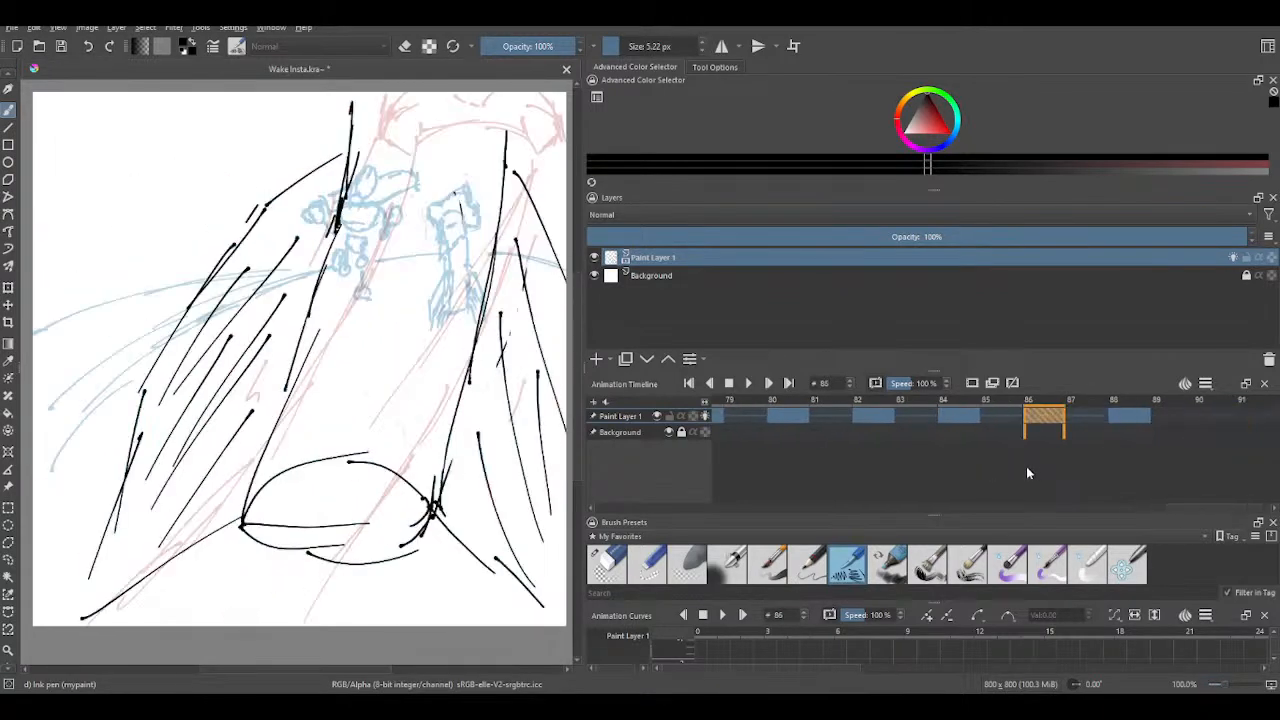
{"action": "key", "text": "Right"}
{"action": "key", "text": "Right"}
{"action": "key", "text": "Left"}
{"action": "key", "text": "Left"}
{"action": "key", "text": "Left"}
{"action": "key", "text": "Left"}
{"action": "key", "text": "Left"}
{"action": "key", "text": "Left"}
{"action": "key", "text": "Left"}
{"action": "key", "text": "Left"}
{"action": "key", "text": "Left"}
{"action": "key", "text": "Left"}
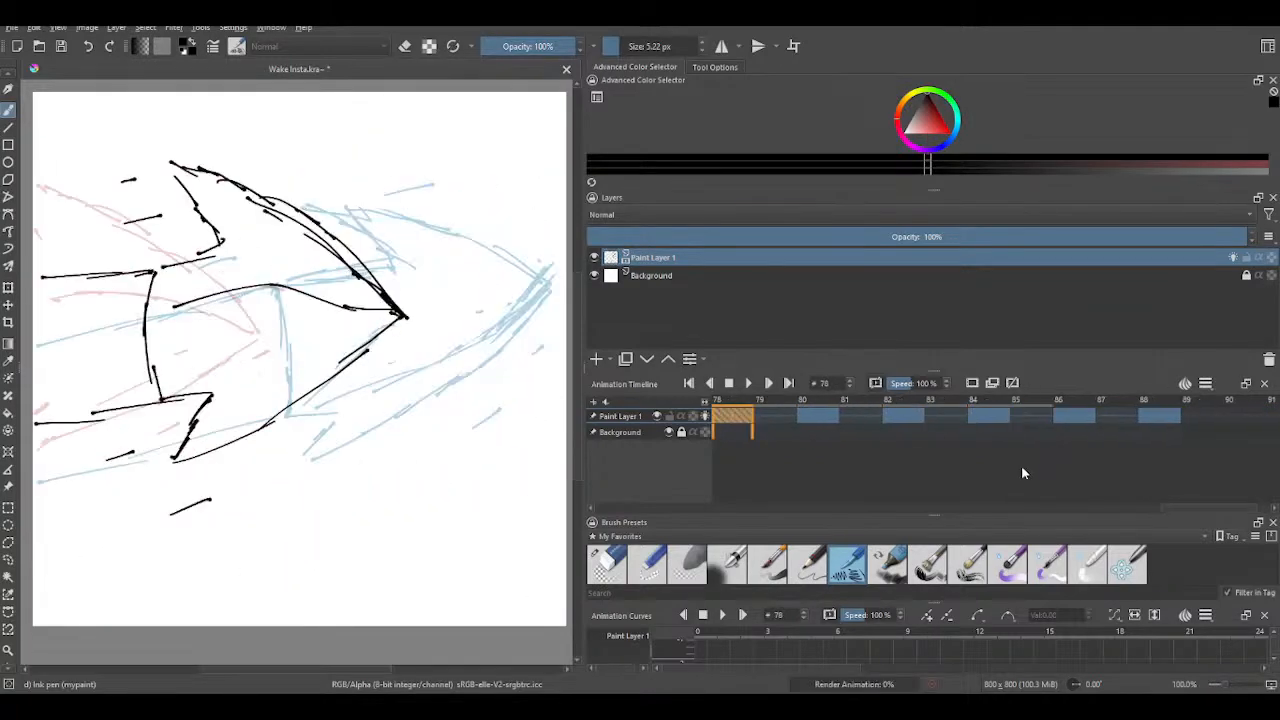
{"action": "key", "text": "Right"}
{"action": "key", "text": "Right"}
{"action": "key", "text": "Right"}
{"action": "key", "text": "Right"}
{"action": "key", "text": "Right"}
{"action": "key", "text": "Right"}
{"action": "key", "text": "Right"}
{"action": "key", "text": "Right"}
{"action": "key", "text": "Right"}
{"action": "key", "text": "Right"}
{"action": "key", "text": "Right"}
{"action": "key", "text": "Left"}
{"action": "key", "text": "Left"}
{"action": "key", "text": "Left"}
{"action": "key", "text": "Left"}
{"action": "key", "text": "Left"}
{"action": "key", "text": "Left"}
{"action": "key", "text": "Left"}
{"action": "key", "text": "Left"}
{"action": "key", "text": "Left"}
{"action": "key", "text": "Left"}
{"action": "key", "text": "Left"}
{"action": "key", "text": "Left"}
{"action": "key", "text": "Left"}
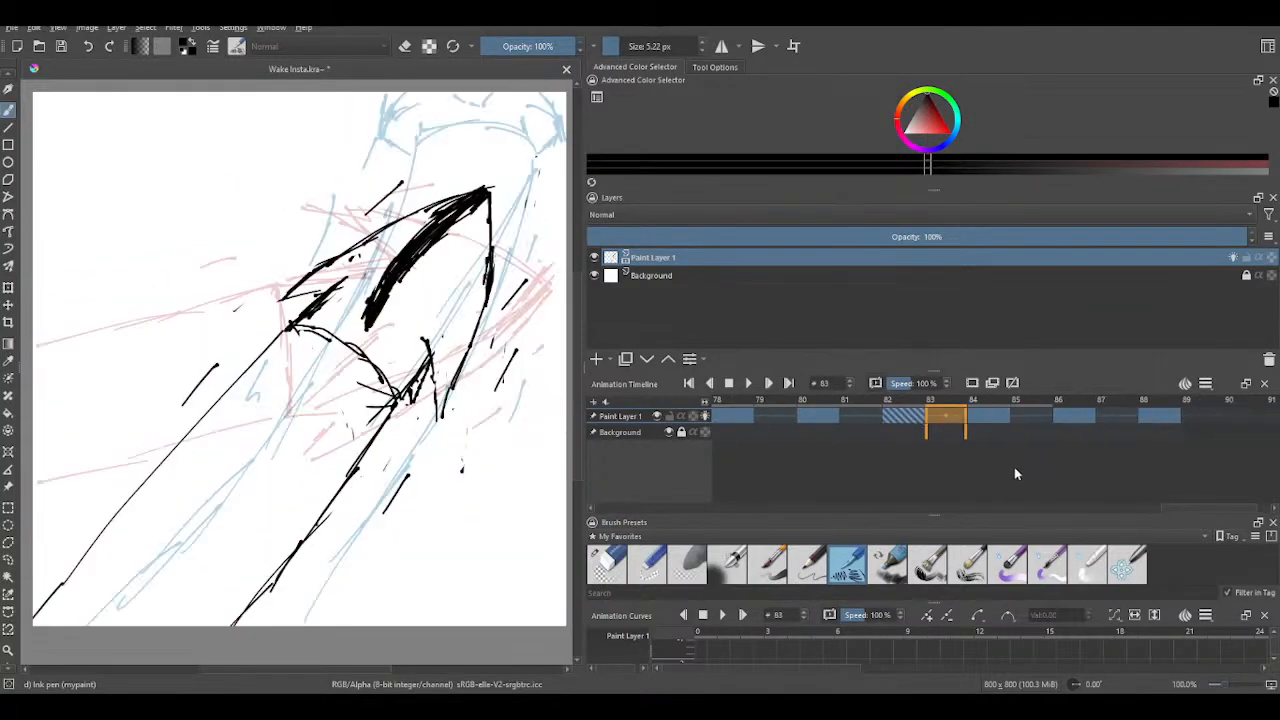
{"action": "key", "text": "Left"}
{"action": "key", "text": "Right"}
{"action": "key", "text": "Right"}
{"action": "key", "text": "Right"}
{"action": "key", "text": "Right"}
{"action": "key", "text": "Right"}
{"action": "key", "text": "Right"}
{"action": "key", "text": "Right"}
{"action": "key", "text": "Right"}
{"action": "key", "text": "Right"}
{"action": "key", "text": "Right"}
{"action": "key", "text": "Right"}
{"action": "key", "text": "Right"}
{"action": "key", "text": "Right"}
{"action": "key", "text": "Right"}
{"action": "key", "text": "Right"}
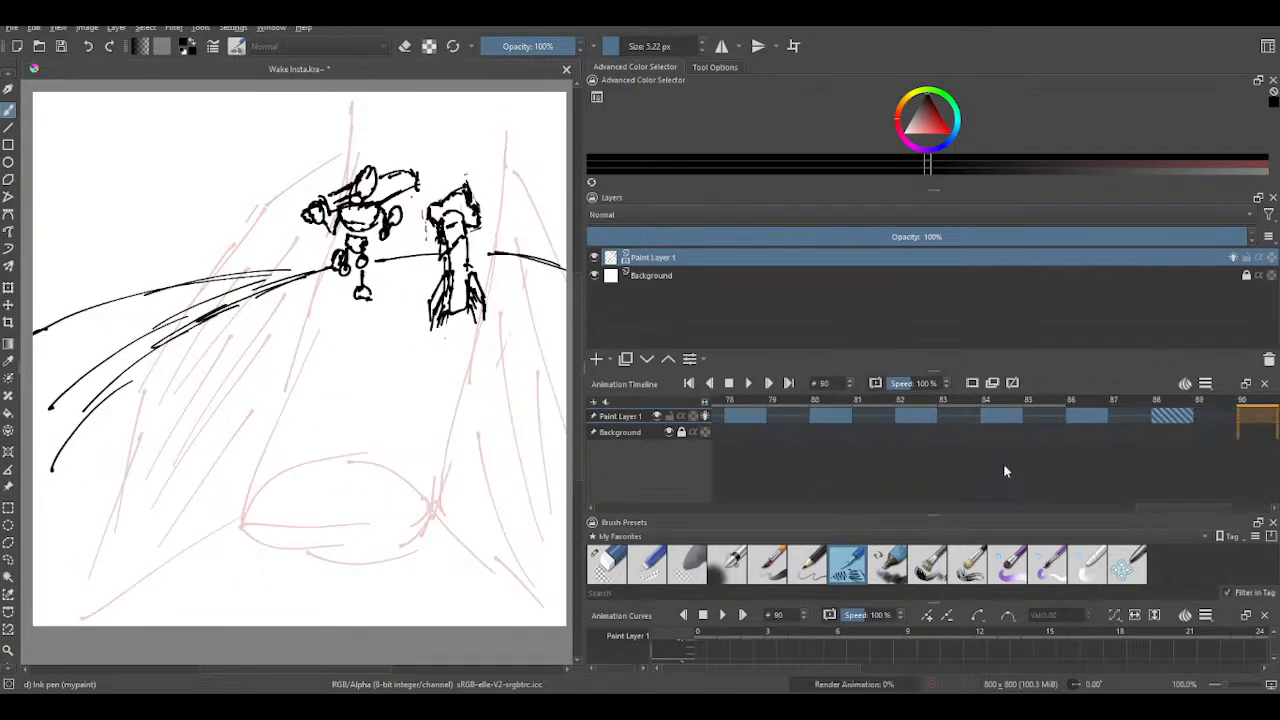
- Step back from the landscape drawing to the stick-figure frames and flip through the poses around frames 54 to 63
{"action": "key", "text": "Left"}
{"action": "key", "text": "Left"}
{"action": "key", "text": "Left"}
{"action": "key", "text": "Left"}
{"action": "key", "text": "Left"}
{"action": "key", "text": "Left"}
{"action": "key", "text": "Left"}
{"action": "key", "text": "Left"}
{"action": "key", "text": "Left"}
{"action": "key", "text": "Left"}
{"action": "key", "text": "Left"}
{"action": "key", "text": "Left"}
{"action": "key", "text": "Left"}
{"action": "key", "text": "Left"}
{"action": "key", "text": "Left"}
{"action": "key", "text": "Left"}
{"action": "key", "text": "Left"}
{"action": "key", "text": "Left"}
{"action": "key", "text": "Left"}
{"action": "key", "text": "Left"}
{"action": "key", "text": "Left"}
{"action": "key", "text": "Left"}
{"action": "key", "text": "Left"}
{"action": "key", "text": "Left"}
{"action": "key", "text": "Left"}
{"action": "key", "text": "Left"}
{"action": "key", "text": "Left"}
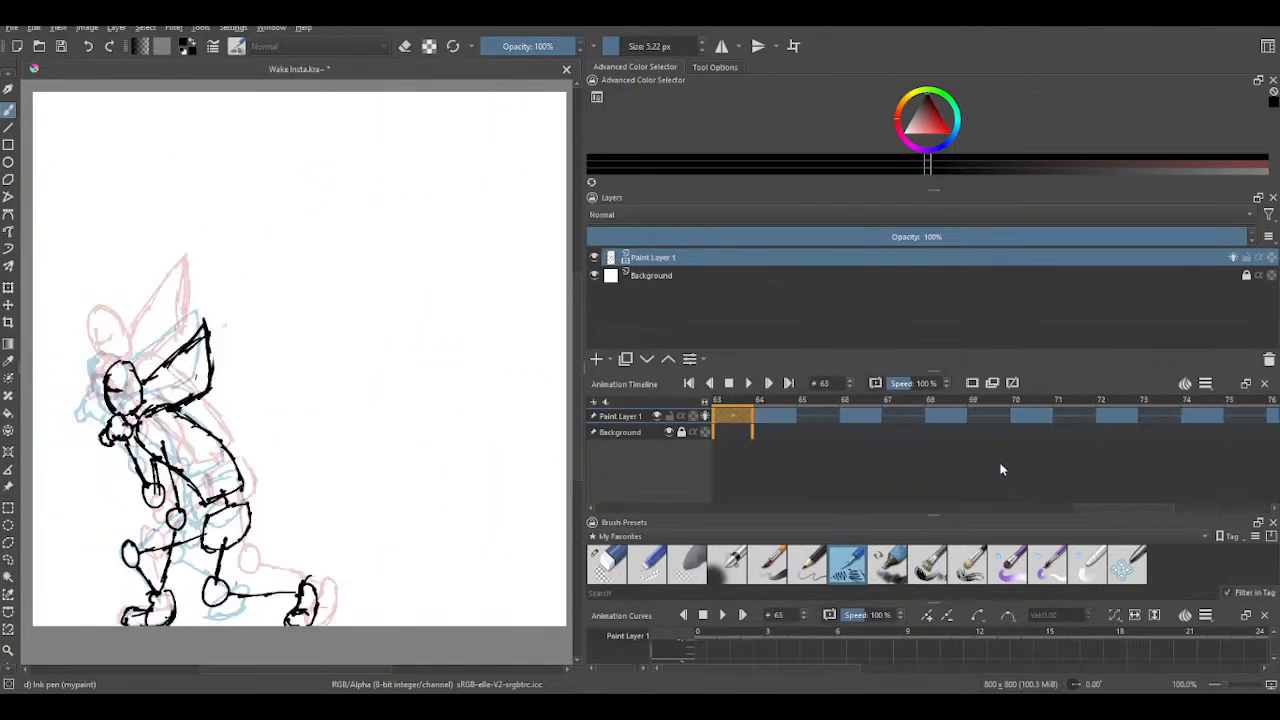
{"action": "key", "text": "Left"}
{"action": "key", "text": "Left"}
{"action": "key", "text": "Left"}
{"action": "key", "text": "Left"}
{"action": "key", "text": "Left"}
{"action": "key", "text": "Left"}
{"action": "key", "text": "Left"}
{"action": "key", "text": "Left"}
{"action": "key", "text": "Left"}
{"action": "key", "text": "Left"}
{"action": "key", "text": "Left"}
{"action": "key", "text": "Left"}
{"action": "key", "text": "Right"}
{"action": "key", "text": "Right"}
{"action": "key", "text": "Right"}
{"action": "key", "text": "Right"}
{"action": "key", "text": "Right"}
{"action": "key", "text": "Right"}
{"action": "key", "text": "Right"}
{"action": "key", "text": "Right"}
{"action": "key", "text": "Right"}
{"action": "key", "text": "Right"}
{"action": "key", "text": "Right"}
{"action": "key", "text": "Right"}
{"action": "key", "text": "Right"}
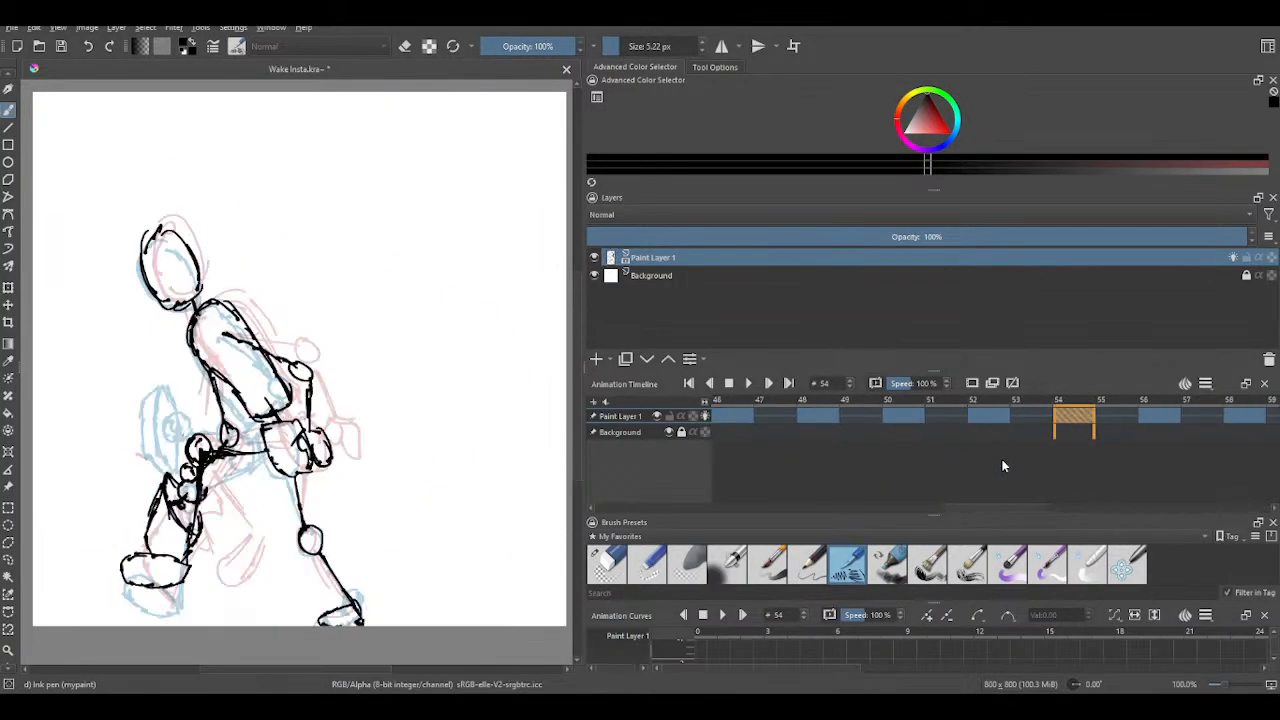
- Step forward frame by frame from the stick-figure pose on frame 54 to frame 92 to review the motion
{"action": "key", "text": "Right"}
{"action": "key", "text": "Right"}
{"action": "key", "text": "Right"}
{"action": "key", "text": "Right"}
{"action": "key", "text": "Right"}
{"action": "key", "text": "Right"}
{"action": "key", "text": "Right"}
{"action": "key", "text": "Right"}
{"action": "key", "text": "Right"}
{"action": "key", "text": "Right"}
{"action": "key", "text": "Right"}
{"action": "key", "text": "Right"}
{"action": "key", "text": "Right"}
{"action": "key", "text": "Right"}
{"action": "key", "text": "Right"}
{"action": "key", "text": "Right"}
{"action": "key", "text": "Right"}
{"action": "key", "text": "Right"}
{"action": "key", "text": "Right"}
{"action": "key", "text": "Right"}
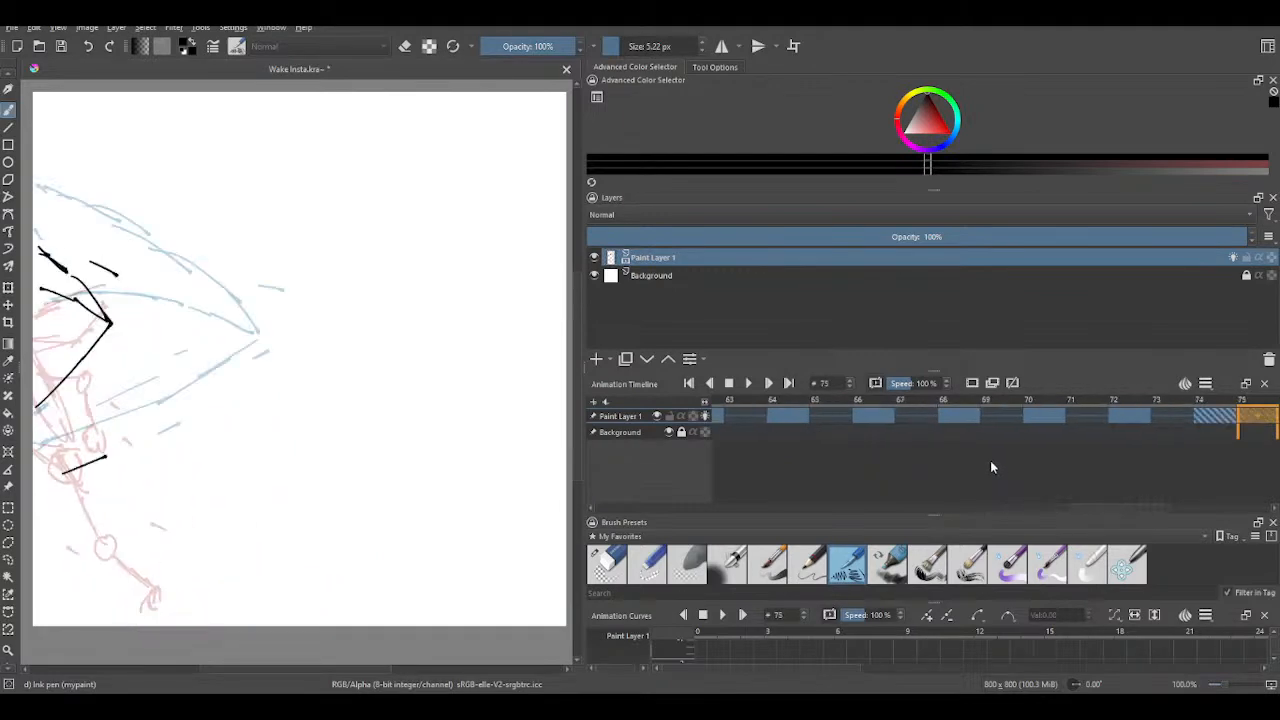
{"action": "key", "text": "Right"}
{"action": "key", "text": "Right"}
{"action": "key", "text": "Right"}
{"action": "key", "text": "Right"}
{"action": "key", "text": "Right"}
{"action": "key", "text": "Right"}
{"action": "key", "text": "Right"}
{"action": "key", "text": "Right"}
{"action": "key", "text": "Right"}
{"action": "key", "text": "Right"}
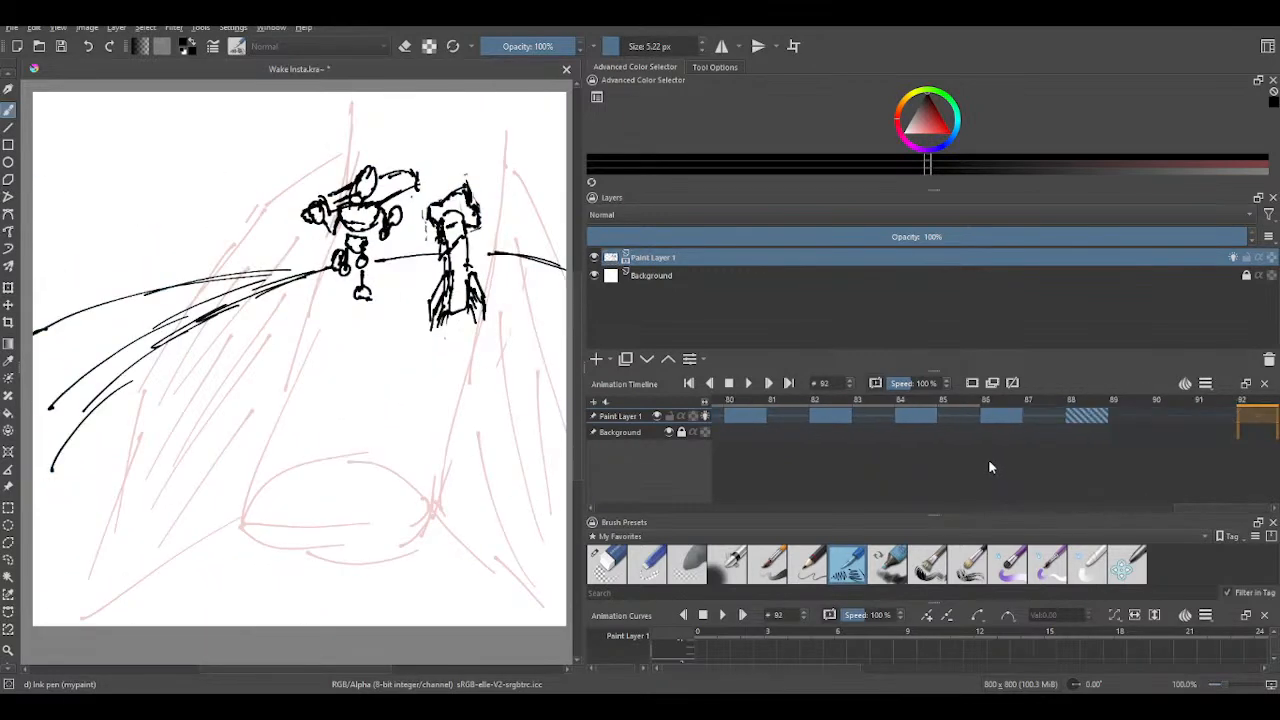
- Move the final landscape drawing's keyframe from frame 88 to frame 90 and add a blank keyframe on frame 88
{"action": "key", "text": "Left"}
{"action": "key", "text": "Left"}
{"action": "key", "text": "Left"}
{"action": "key", "text": "Left"}
{"action": "key", "text": "Left"}
{"action": "key", "text": "Right"}
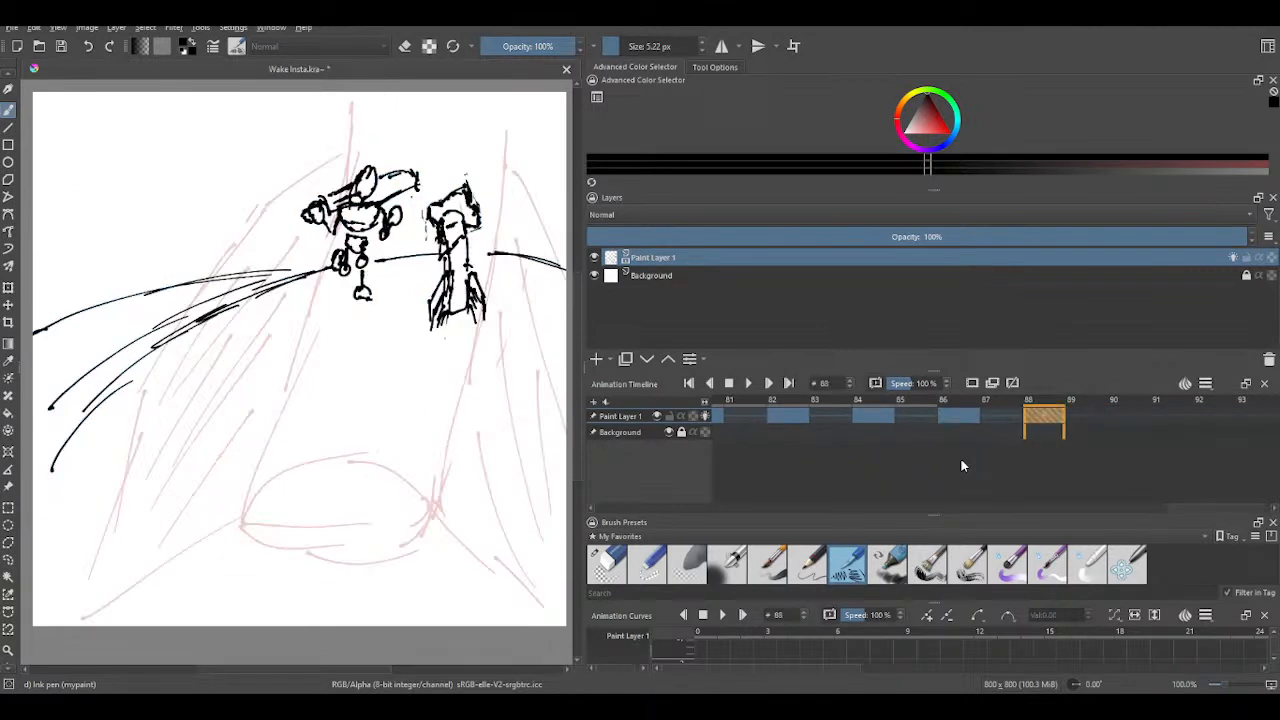
{"action": "key", "text": "Left"}
{"action": "key", "text": "Left"}
{"action": "key", "text": "Left"}
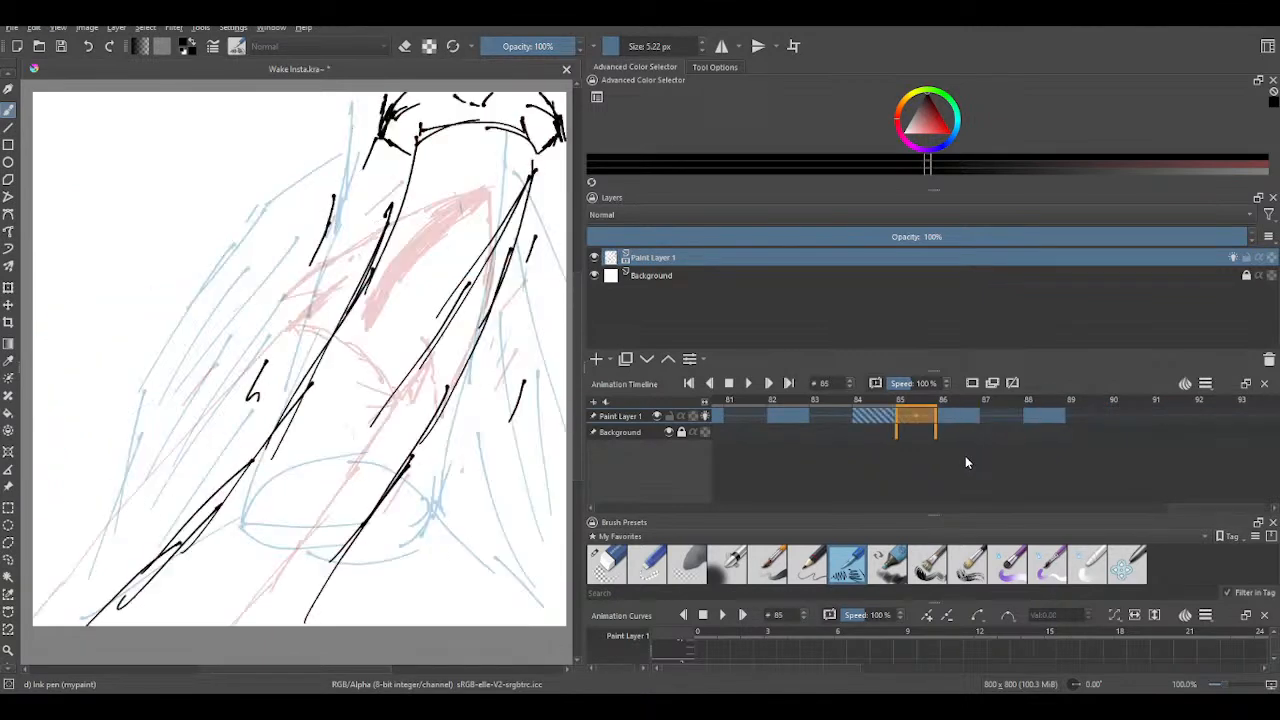
{"action": "key", "text": "Right"}
{"action": "left_click_drag", "start_coordinate": [1040, 416], "coordinate": [1129, 417]}
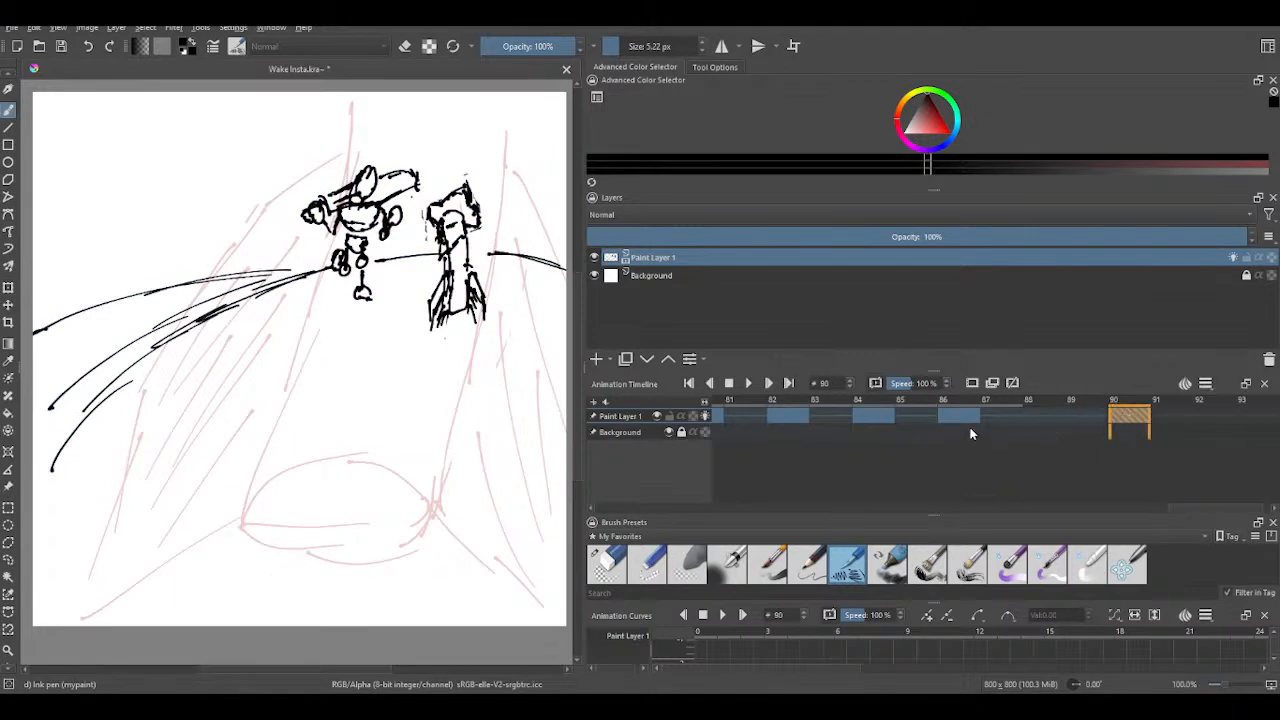
{"action": "left_click", "coordinate": [1046, 420]}
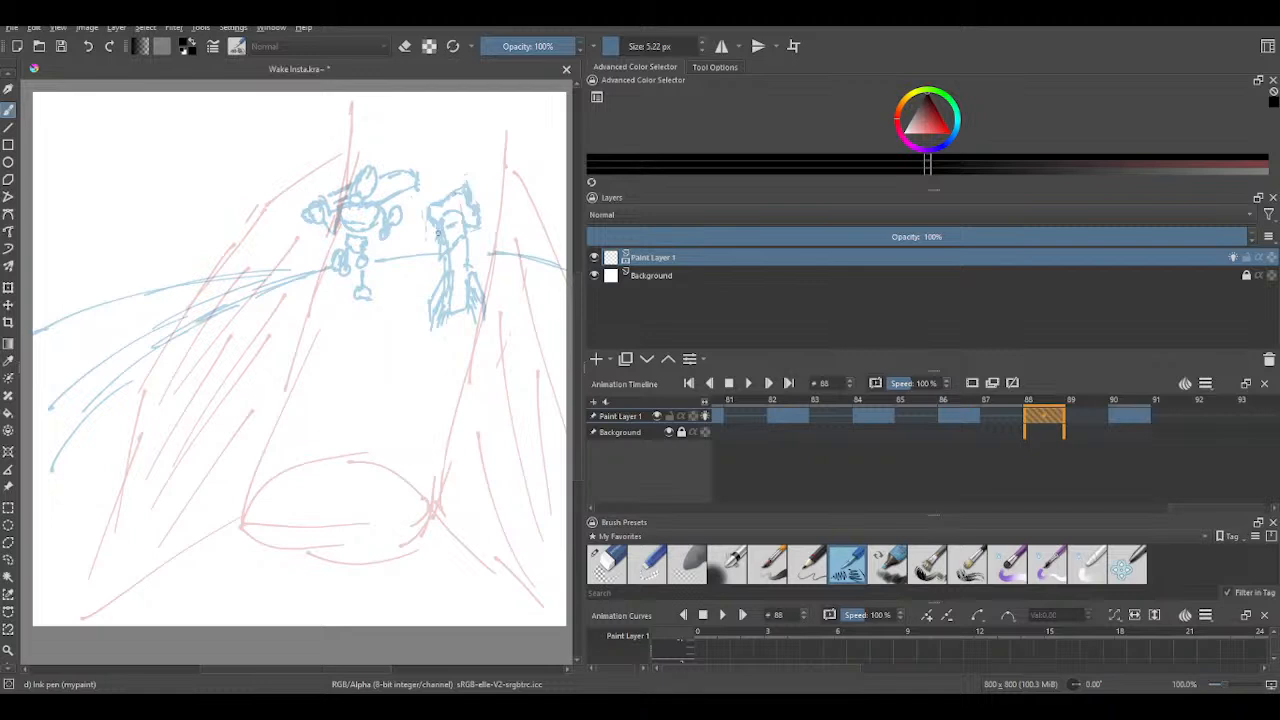
- Sketch the in-between hills on frame 88 with the Ink pen brush: a long lower slope line and a higher arched contour
{"action": "left_click_drag", "start_coordinate": [40, 445], "coordinate": [262, 298]}
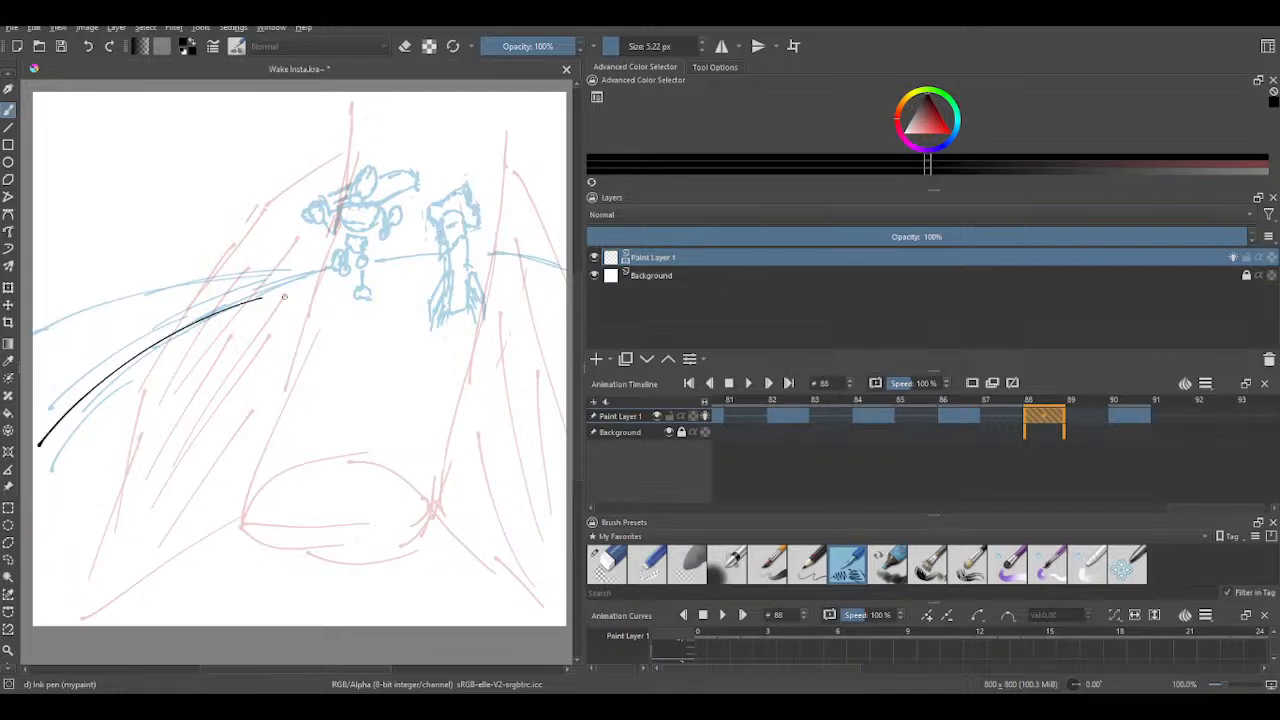
{"action": "mouse_move", "coordinate": [108, 390]}
{"action": "left_mouse_down"}
{"action": "mouse_move", "coordinate": [174, 350]}
{"action": "mouse_move", "coordinate": [458, 240]}
{"action": "left_mouse_up"}
{"action": "left_click_drag", "start_coordinate": [315, 279], "coordinate": [516, 256]}
{"action": "left_click_drag", "start_coordinate": [403, 257], "coordinate": [538, 262]}
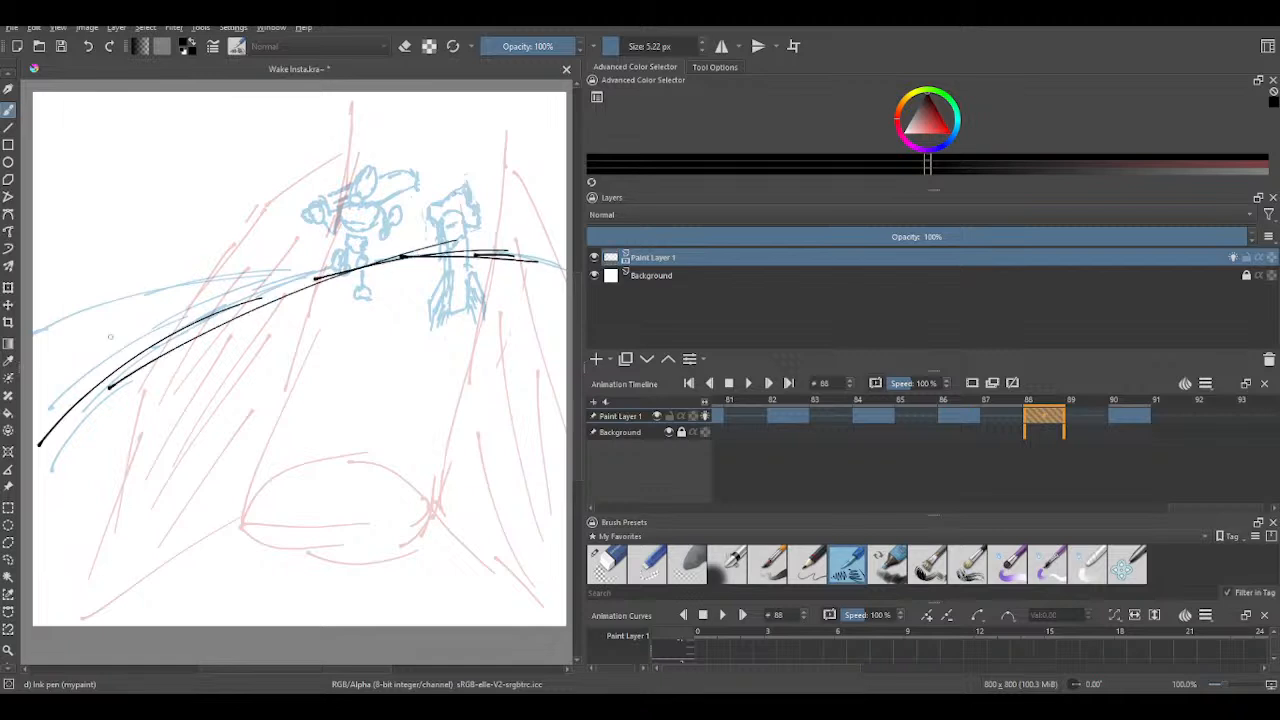
{"action": "mouse_move", "coordinate": [37, 310]}
{"action": "left_mouse_down"}
{"action": "mouse_move", "coordinate": [137, 264]}
{"action": "mouse_move", "coordinate": [188, 268]}
{"action": "left_mouse_up"}
{"action": "mouse_move", "coordinate": [83, 278]}
{"action": "left_mouse_down"}
{"action": "mouse_move", "coordinate": [187, 245]}
{"action": "mouse_move", "coordinate": [332, 247]}
{"action": "mouse_move", "coordinate": [365, 262]}
{"action": "left_mouse_up"}
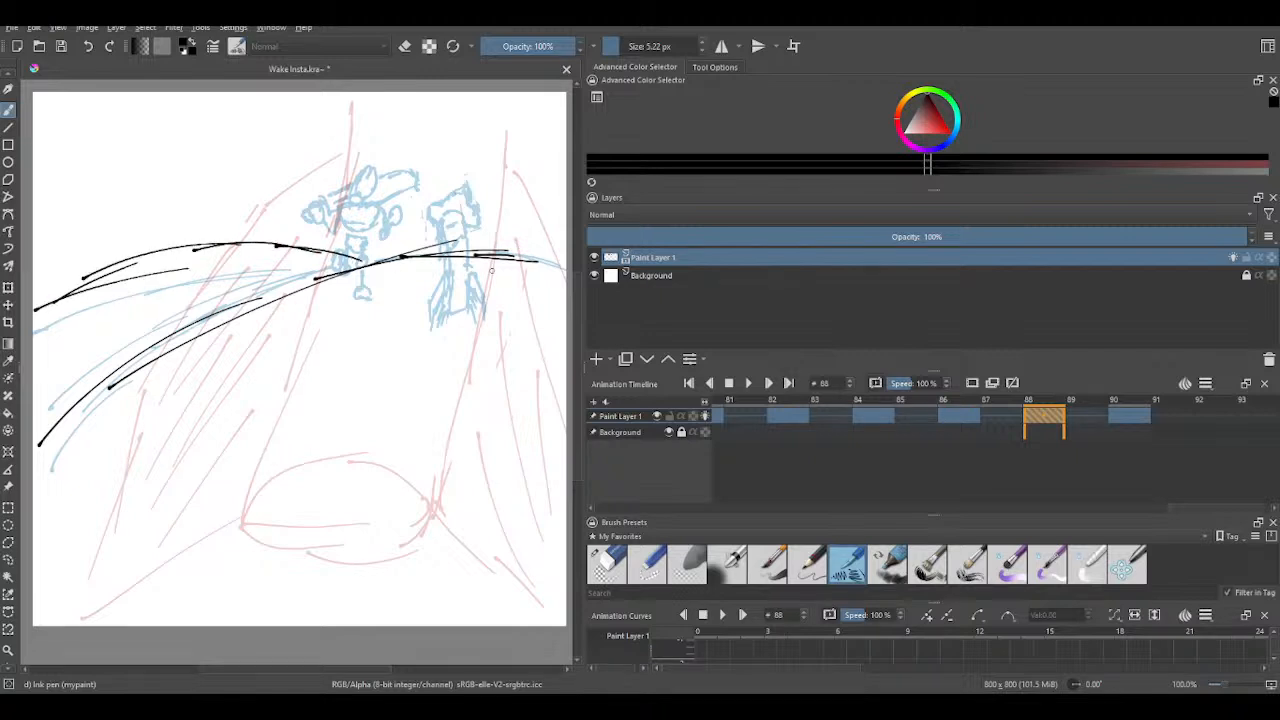
- Flip repeatedly between the drawings on frames 86, 88 and 90 to check how the new hill lines move
{"action": "scroll", "coordinate": [508, 267], "scroll_direction": "up", "scroll_amount": 2}
{"action": "scroll", "coordinate": [508, 267], "scroll_direction": "down", "scroll_amount": 2}
{"action": "key", "text": "Right"}
{"action": "key", "text": "Right"}
{"action": "key", "text": "Right"}
{"action": "key", "text": "Left"}
{"action": "key", "text": "Left"}
{"action": "key", "text": "Left"}
{"action": "key", "text": "Right"}
{"action": "key", "text": "Right"}
{"action": "key", "text": "Right"}
{"action": "key", "text": "Left"}
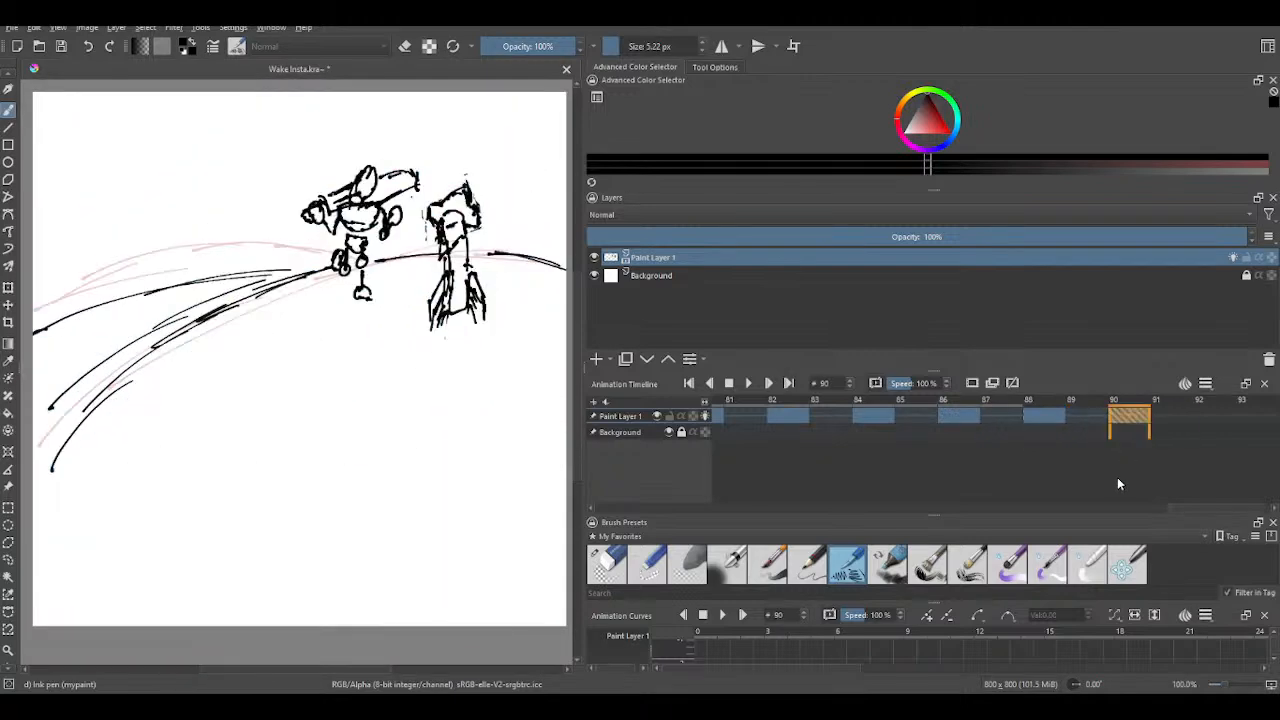
{"action": "key", "text": "Left"}
{"action": "key", "text": "Left"}
{"action": "key", "text": "Left"}
{"action": "key", "text": "Right"}
{"action": "key", "text": "Right"}
{"action": "key", "text": "Right"}
{"action": "key", "text": "Right"}
{"action": "key", "text": "Right"}
{"action": "key", "text": "Left"}
{"action": "key", "text": "Left"}
{"action": "key", "text": "Left"}
{"action": "key", "text": "Left"}
{"action": "key", "text": "Right"}
{"action": "key", "text": "Right"}
{"action": "key", "text": "Left"}
{"action": "key", "text": "Left"}
{"action": "key", "text": "Right"}
{"action": "key", "text": "Right"}
{"action": "key", "text": "Left"}
{"action": "key", "text": "Left"}
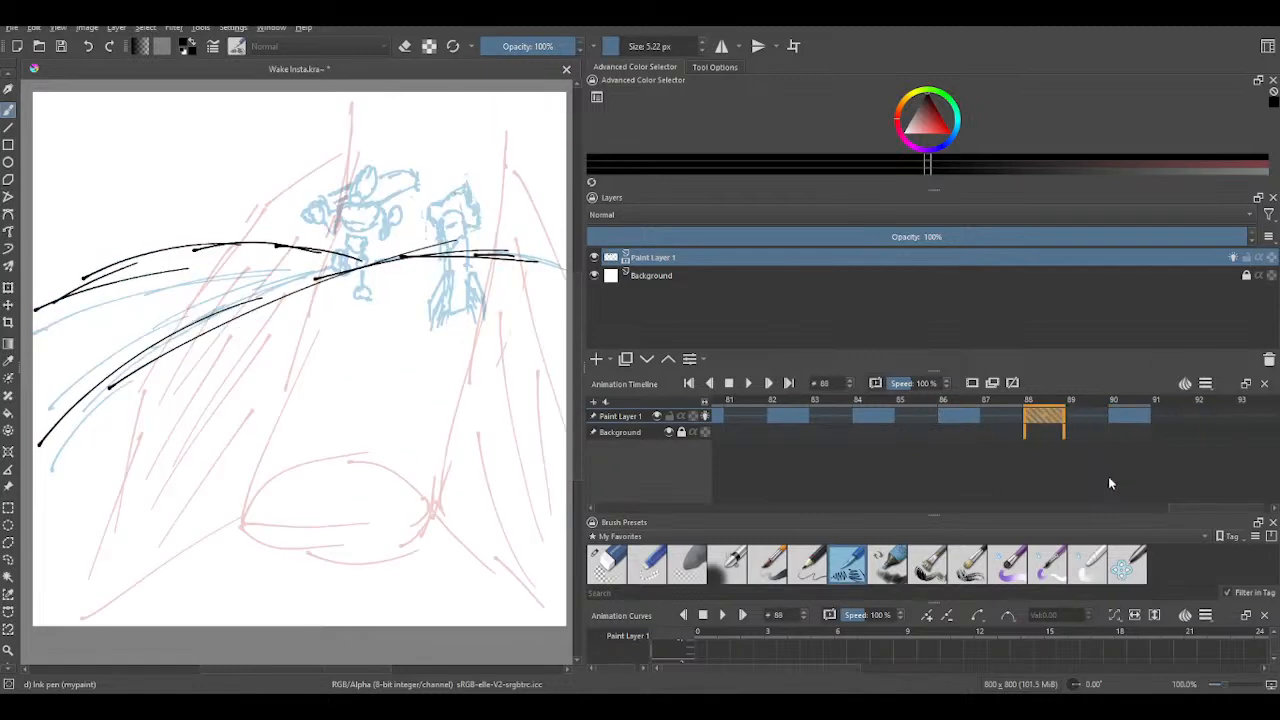
{"action": "key", "text": "Right"}
{"action": "key", "text": "Right"}
{"action": "key", "text": "Left"}
{"action": "key", "text": "Left"}
- Draw a small stick figure with head, torso, arms and legs where the hill lines cross on frame 88
{"action": "mouse_move", "coordinate": [321, 221]}
{"action": "left_mouse_down"}
{"action": "mouse_move", "coordinate": [346, 239]}
{"action": "mouse_move", "coordinate": [340, 225]}
{"action": "left_mouse_up"}
{"action": "mouse_move", "coordinate": [334, 206]}
{"action": "left_mouse_down"}
{"action": "mouse_move", "coordinate": [330, 216]}
{"action": "mouse_move", "coordinate": [338, 197]}
{"action": "left_mouse_up"}
{"action": "mouse_move", "coordinate": [346, 214]}
{"action": "left_mouse_down"}
{"action": "mouse_move", "coordinate": [355, 199]}
{"action": "mouse_move", "coordinate": [313, 228]}
{"action": "mouse_move", "coordinate": [330, 213]}
{"action": "mouse_move", "coordinate": [332, 254]}
{"action": "mouse_move", "coordinate": [344, 254]}
{"action": "mouse_move", "coordinate": [326, 259]}
{"action": "mouse_move", "coordinate": [344, 262]}
{"action": "left_mouse_up"}
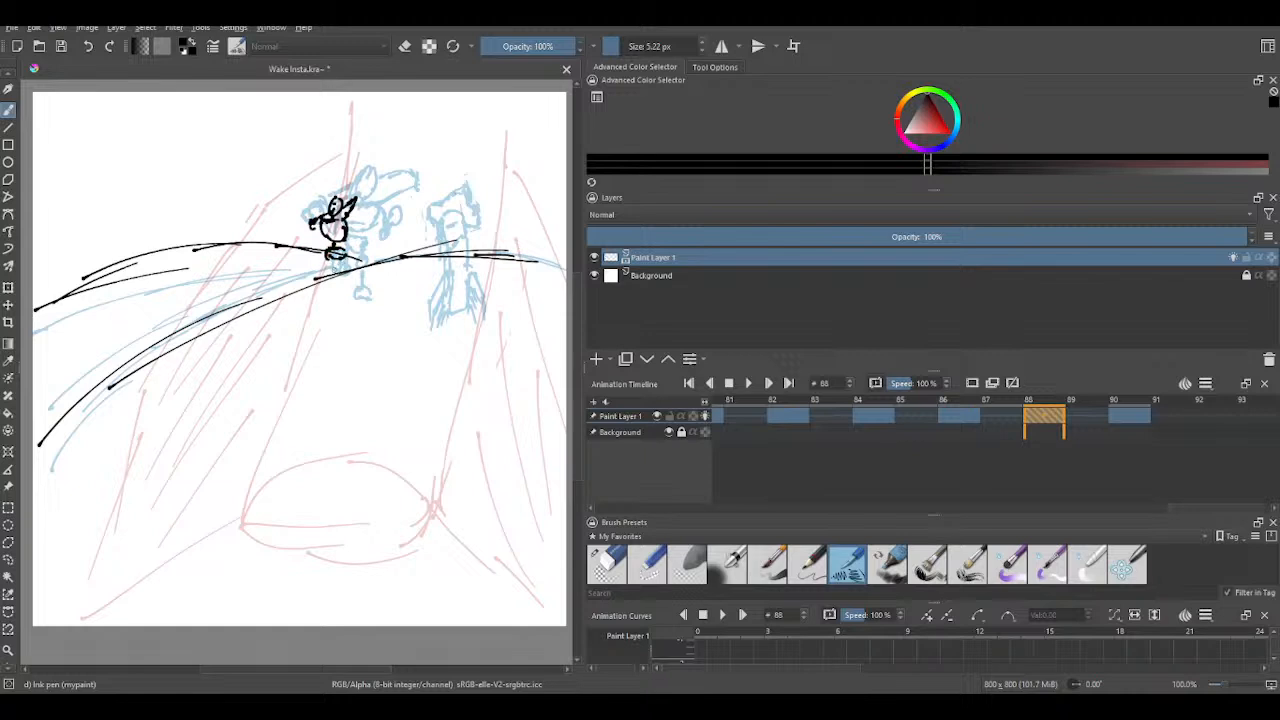
{"action": "mouse_move", "coordinate": [327, 262]}
{"action": "left_mouse_down"}
{"action": "mouse_move", "coordinate": [330, 292]}
{"action": "mouse_move", "coordinate": [357, 262]}
{"action": "left_mouse_up"}
{"action": "mouse_move", "coordinate": [355, 214]}
{"action": "left_mouse_down"}
{"action": "mouse_move", "coordinate": [351, 246]}
{"action": "mouse_move", "coordinate": [362, 234]}
{"action": "left_mouse_up"}
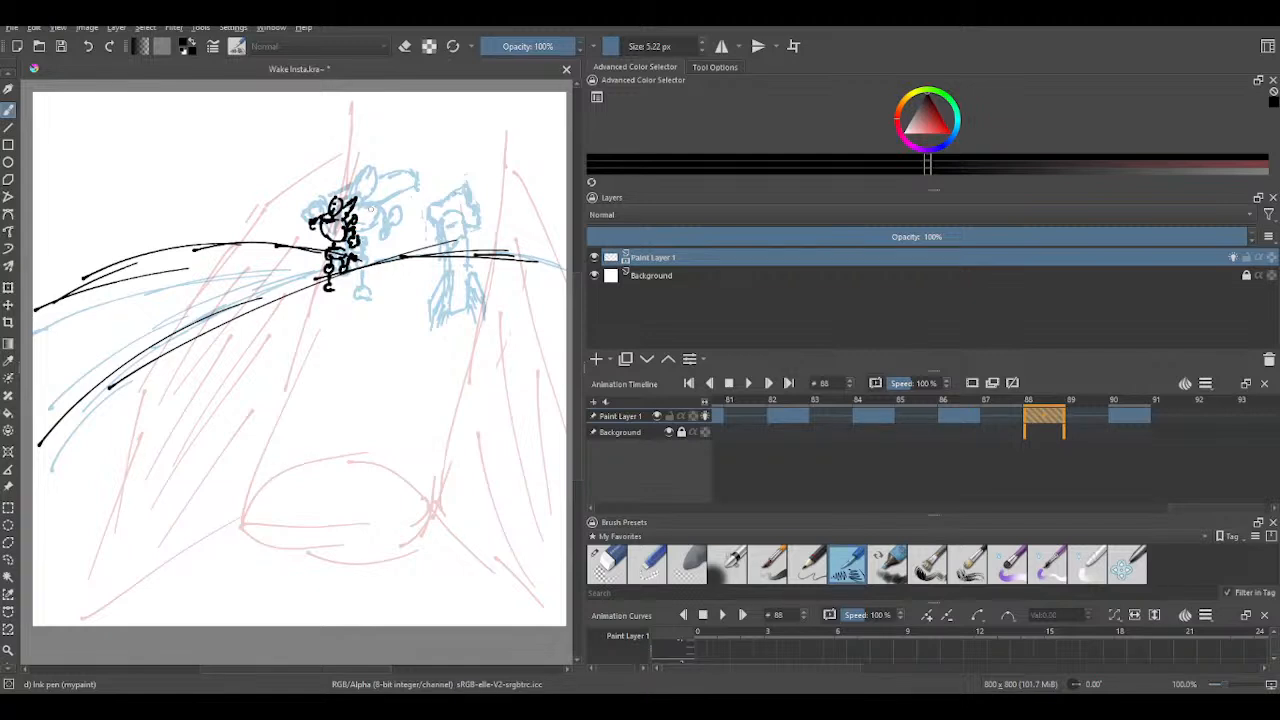
{"action": "scroll", "coordinate": [371, 209], "scroll_direction": "up", "scroll_amount": 2}
{"action": "scroll", "coordinate": [371, 209], "scroll_direction": "down", "scroll_amount": 3}
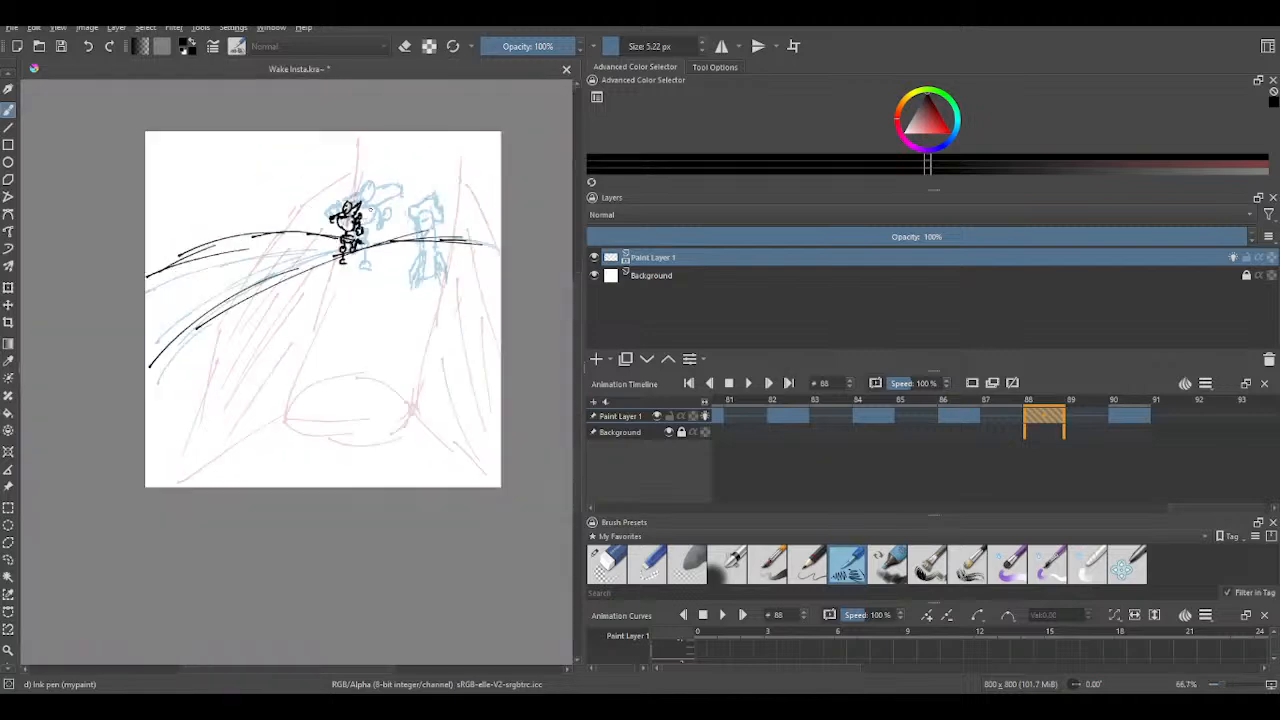
{"action": "scroll", "coordinate": [371, 209], "scroll_direction": "up", "scroll_amount": 2}
{"action": "scroll", "coordinate": [371, 209], "scroll_direction": "down", "scroll_amount": 1}
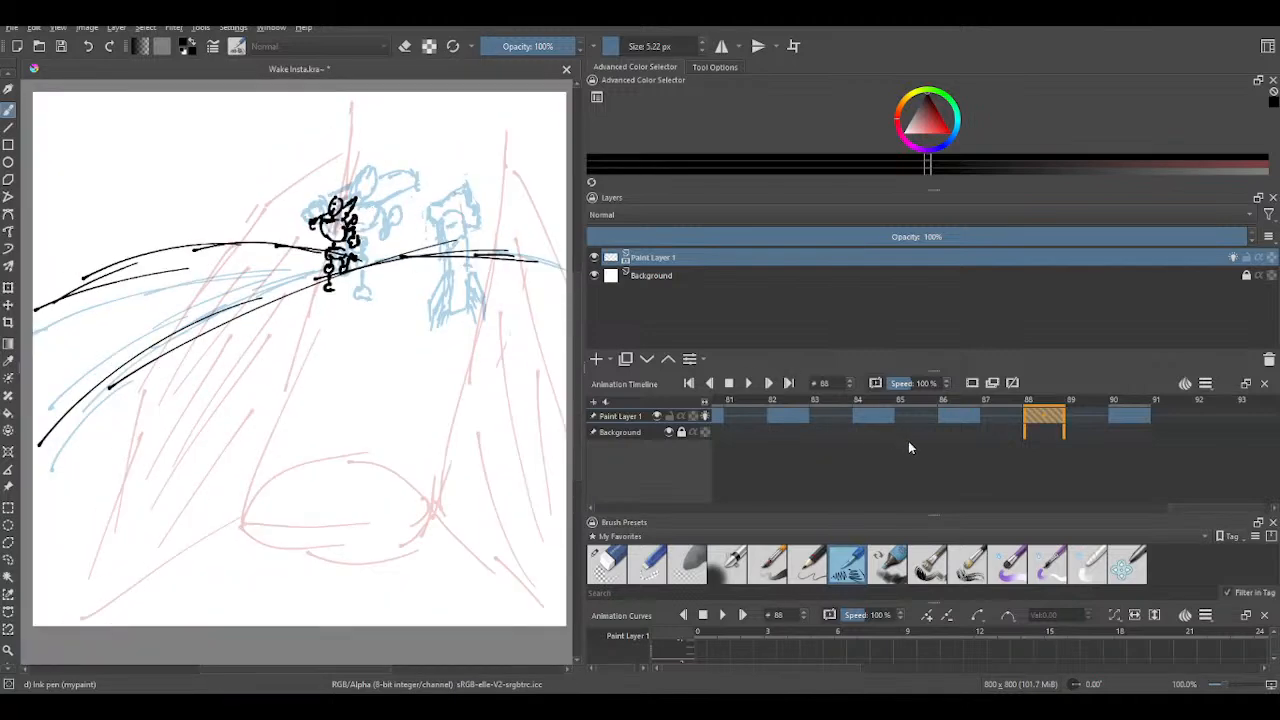
- Flip back and forth between frames 86 and 91 to check the small figure's in-between against its neighbouring drawings
{"action": "key", "text": "Right"}
{"action": "key", "text": "Right"}
{"action": "key", "text": "Right"}
{"action": "key", "text": "Left"}
{"action": "key", "text": "Left"}
{"action": "key", "text": "Left"}
{"action": "key", "text": "Left"}
{"action": "key", "text": "Left"}
{"action": "key", "text": "Right"}
{"action": "key", "text": "Right"}
{"action": "key", "text": "Right"}
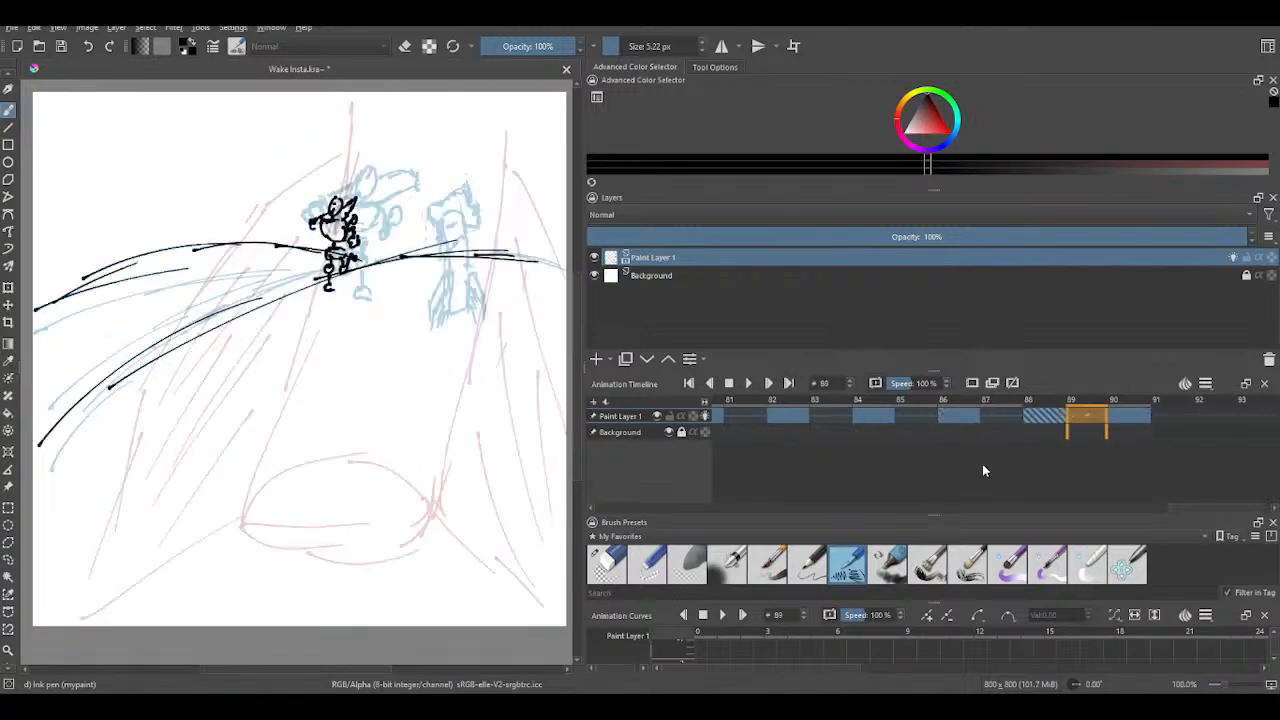
{"action": "key", "text": "Right"}
{"action": "key", "text": "Right"}
{"action": "key", "text": "Left"}
{"action": "key", "text": "Left"}
{"action": "key", "text": "Left"}
{"action": "key", "text": "Left"}
{"action": "key", "text": "Left"}
{"action": "key", "text": "Right"}
{"action": "key", "text": "Right"}
{"action": "key", "text": "Right"}
{"action": "key", "text": "Right"}
{"action": "key", "text": "Right"}
{"action": "key", "text": "Left"}
{"action": "key", "text": "Left"}
{"action": "key", "text": "Left"}
{"action": "key", "text": "Left"}
{"action": "key", "text": "Left"}
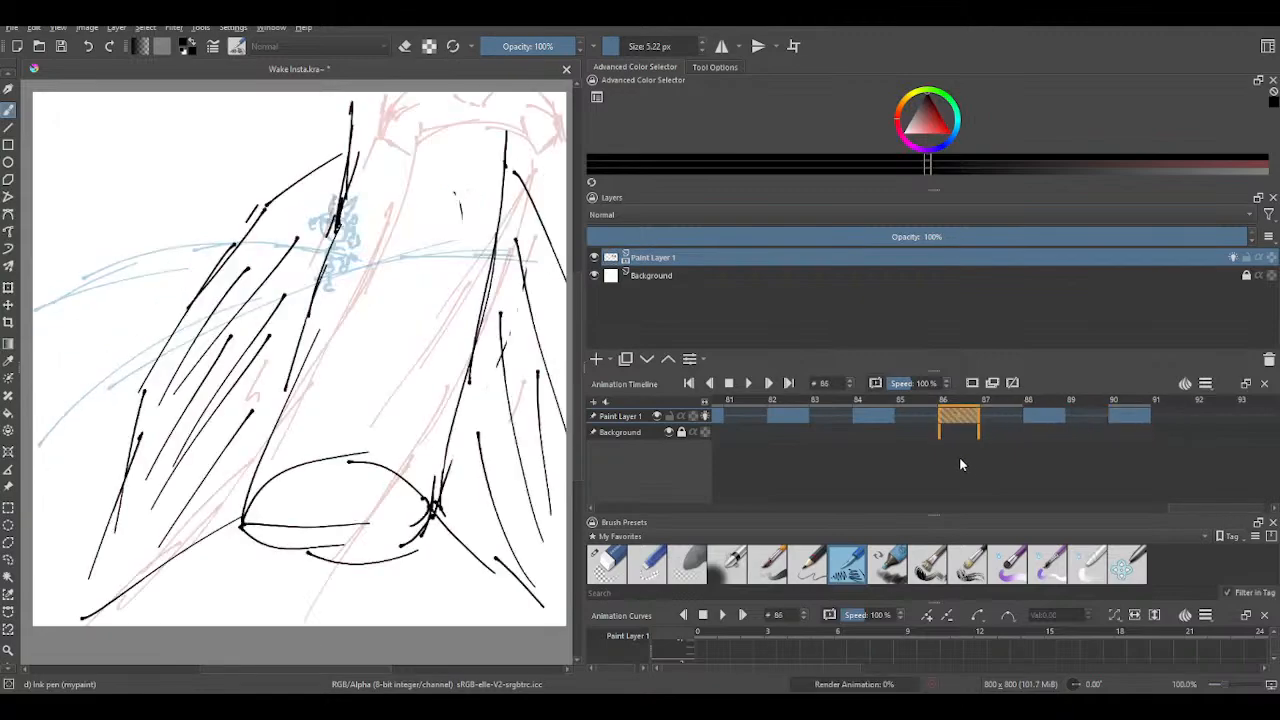
- Step back through the arrow drawings from frame 86 to the stick figure on frame 72
{"action": "key", "text": "Left"}
{"action": "key", "text": "Left"}
{"action": "key", "text": "Left"}
{"action": "key", "text": "Left"}
{"action": "key", "text": "Left"}
{"action": "key", "text": "Left"}
{"action": "key", "text": "Left"}
{"action": "key", "text": "Left"}
{"action": "key", "text": "Left"}
{"action": "key", "text": "Left"}
{"action": "key", "text": "Left"}
{"action": "key", "text": "Left"}
{"action": "key", "text": "Left"}
{"action": "key", "text": "Left"}
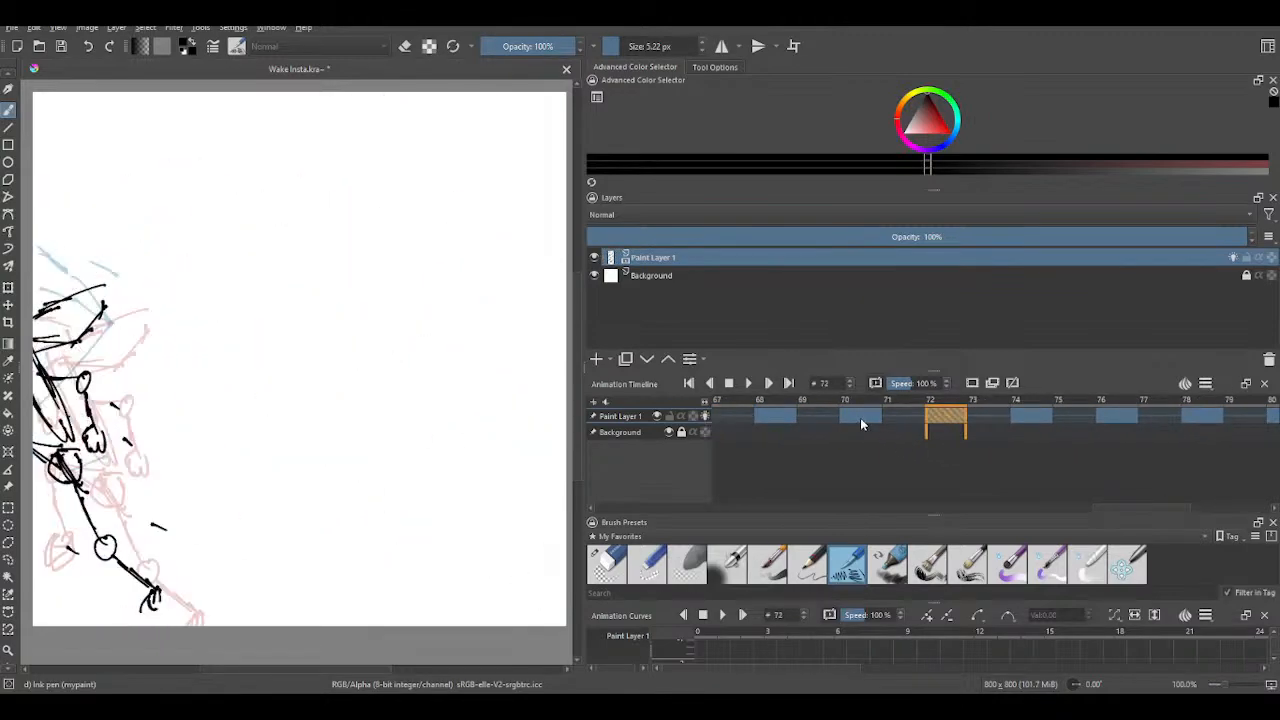
- Step forward from frame 72 through the arrow sweep to frame 93 to review the transition into the landscape
{"action": "key", "text": "Right"}
{"action": "key", "text": "Right"}
{"action": "key", "text": "Right"}
{"action": "key", "text": "Right"}
{"action": "key", "text": "Right"}
{"action": "key", "text": "Right"}
{"action": "key", "text": "Right"}
{"action": "key", "text": "Right"}
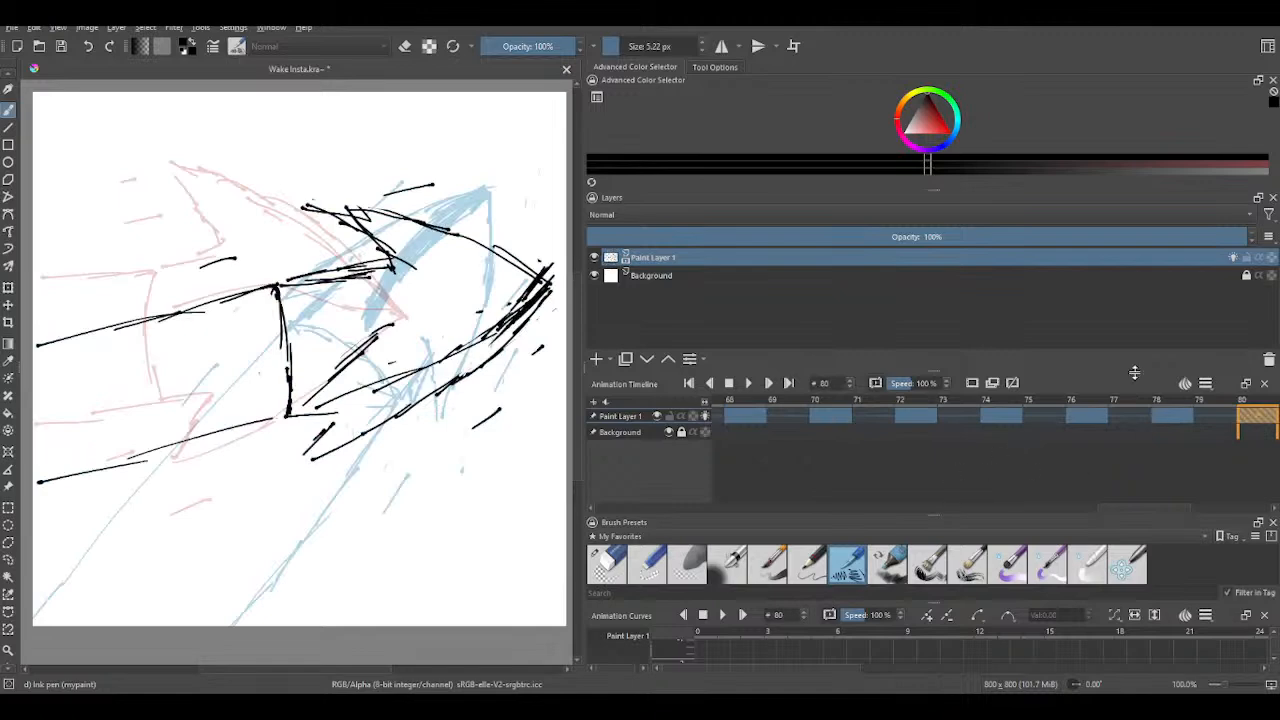
{"action": "key", "text": "Right"}
{"action": "key", "text": "Right"}
{"action": "key", "text": "Right"}
{"action": "key", "text": "Right"}
{"action": "key", "text": "Right"}
{"action": "key", "text": "Right"}
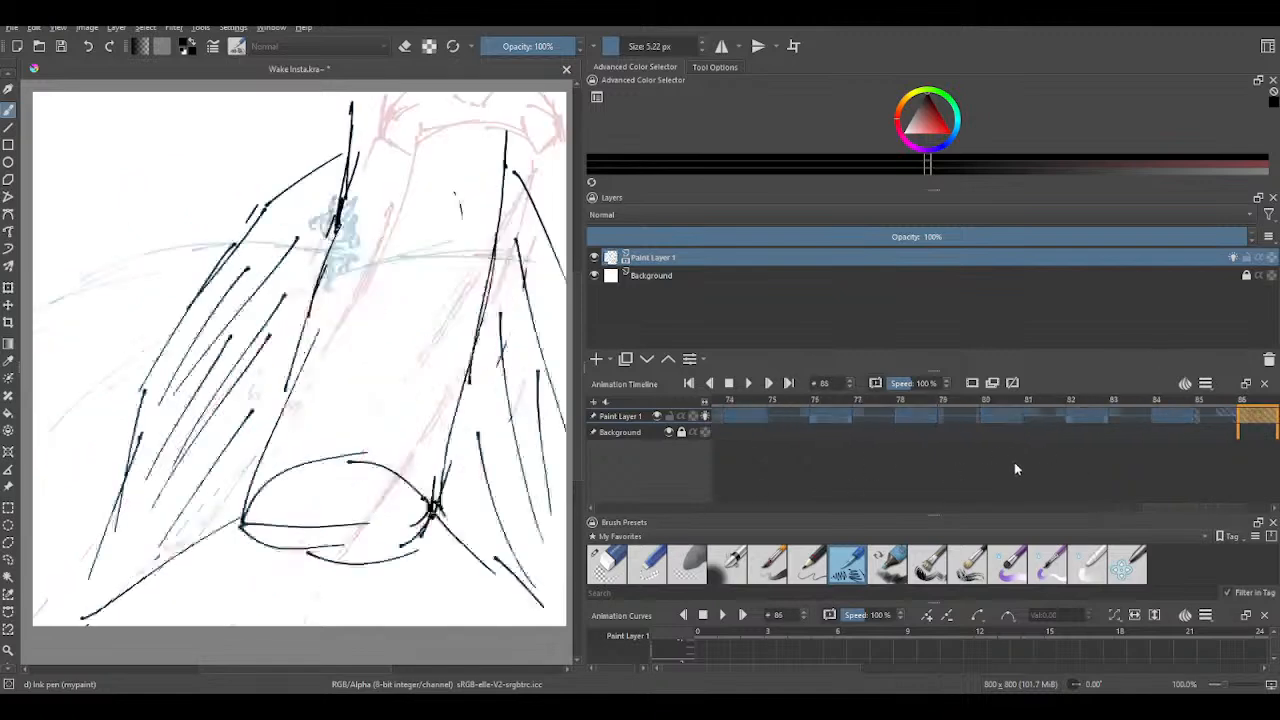
{"action": "key", "text": "Right"}
{"action": "key", "text": "Right"}
{"action": "key", "text": "Right"}
{"action": "key", "text": "Right"}
{"action": "key", "text": "Right"}
{"action": "key", "text": "Right"}
{"action": "key", "text": "Right"}
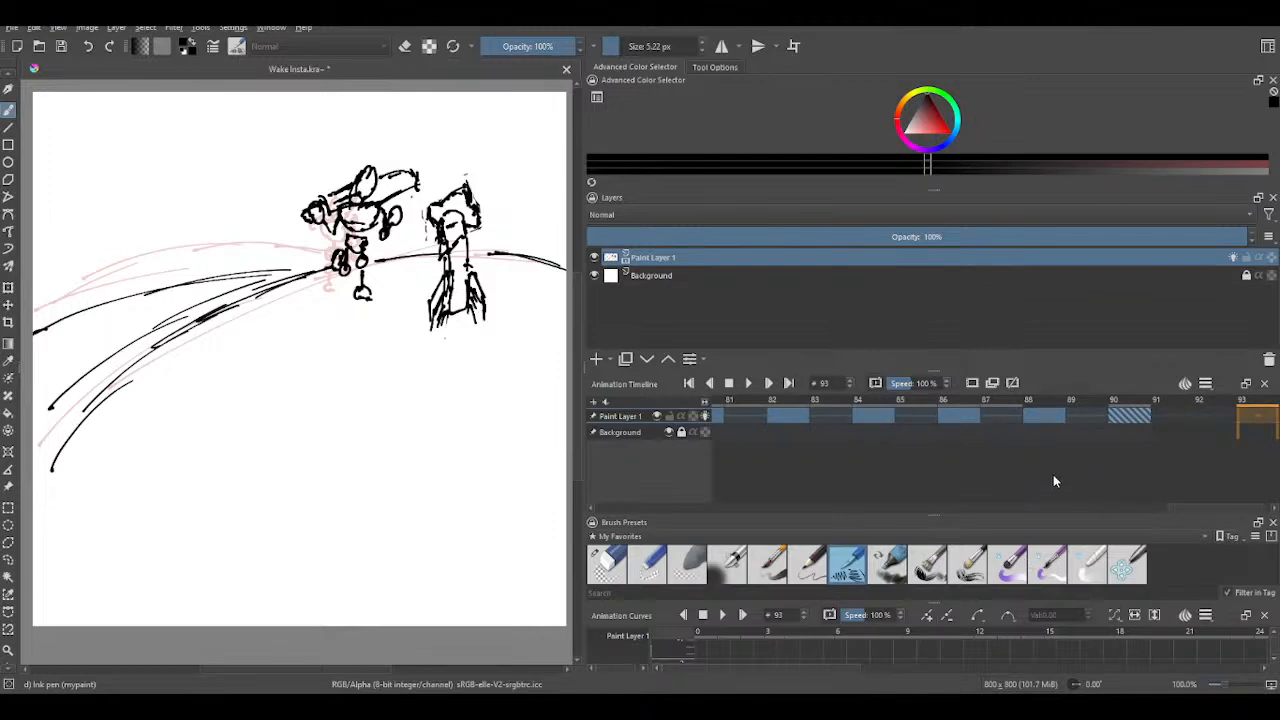
- Flip back and forth through the closing landscape drawings up to frame 94 to check the final motion
{"action": "key", "text": "Left"}
{"action": "key", "text": "Left"}
{"action": "key", "text": "Left"}
{"action": "key", "text": "Left"}
{"action": "key", "text": "Left"}
{"action": "key", "text": "Left"}
{"action": "key", "text": "Right"}
{"action": "key", "text": "Right"}
{"action": "key", "text": "Right"}
{"action": "key", "text": "Right"}
{"action": "key", "text": "Right"}
{"action": "key", "text": "Right"}
{"action": "key", "text": "Right"}
{"action": "key", "text": "Right"}
{"action": "key", "text": "Right"}
{"action": "key", "text": "Right"}
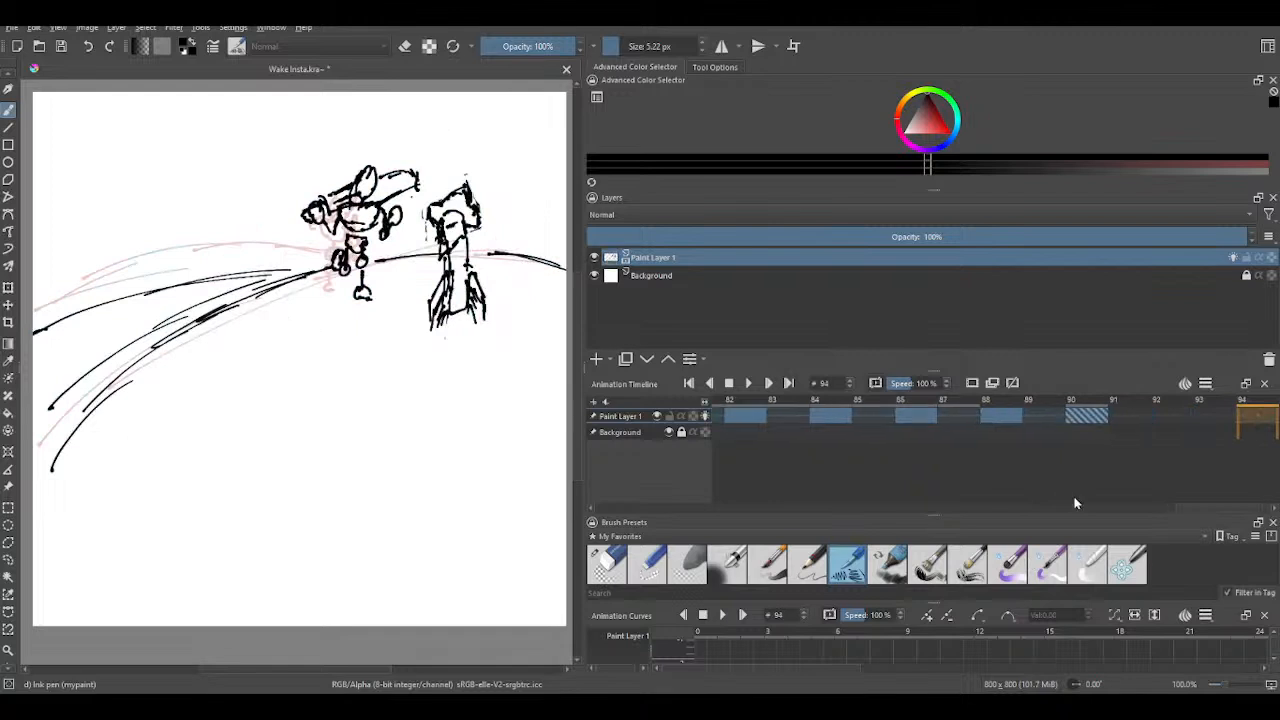
- Return to frame 93 and save the animation file
{"action": "key", "text": "Left"}
{"action": "key", "text": "Left"}
{"action": "key", "text": "Left"}
{"action": "key", "text": "Left"}
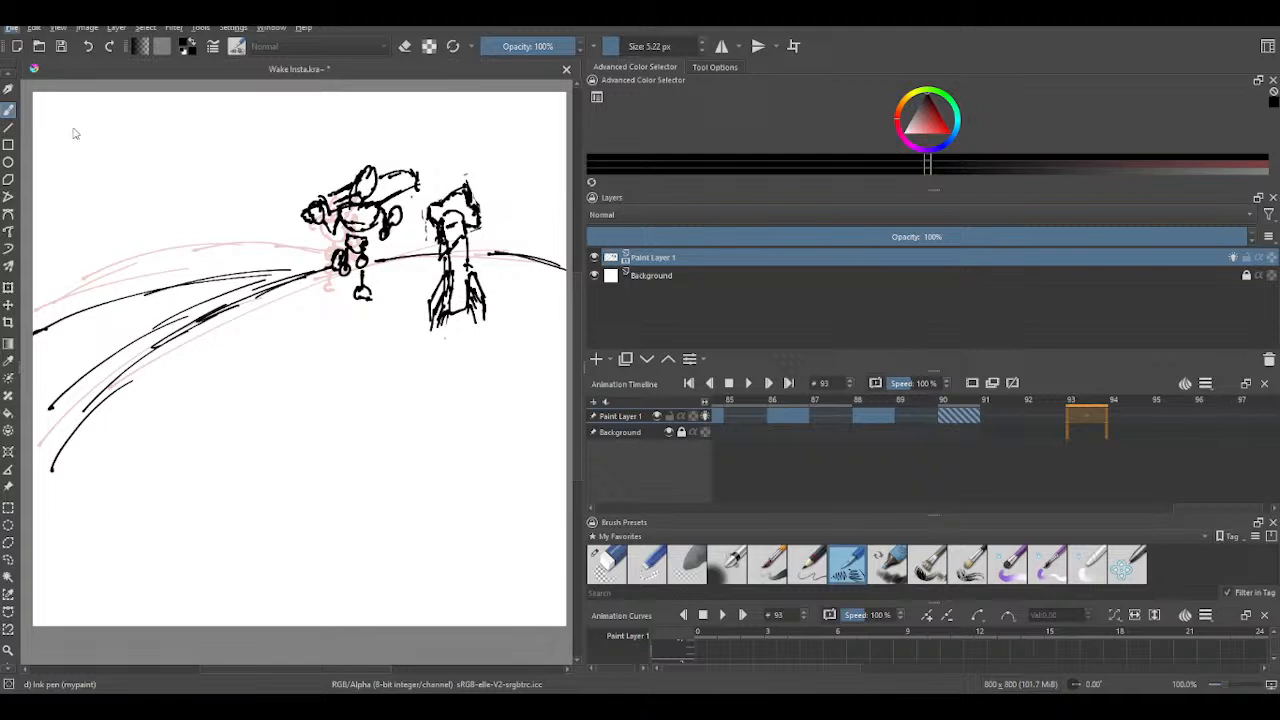
{"action": "key", "text": "ctrl+s"}
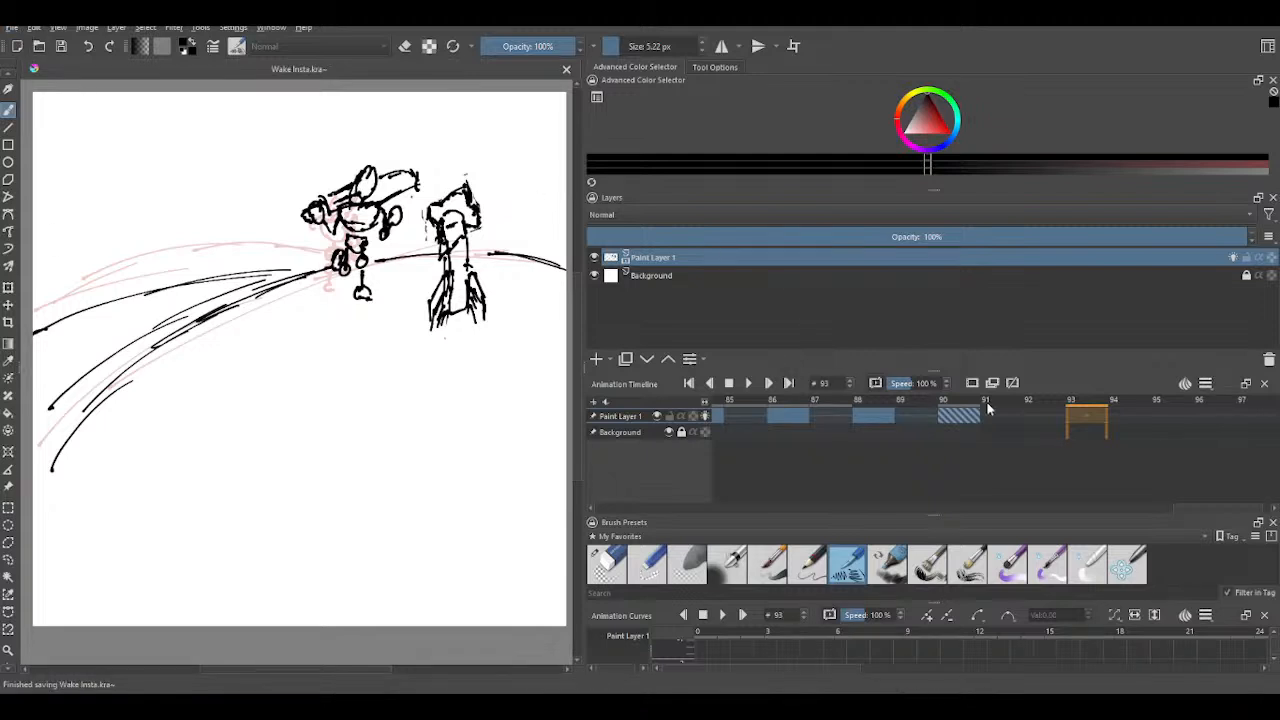
- Play the whole animation to review its timing, pausing and resuming along the way
{"action": "left_click", "coordinate": [749, 384]}
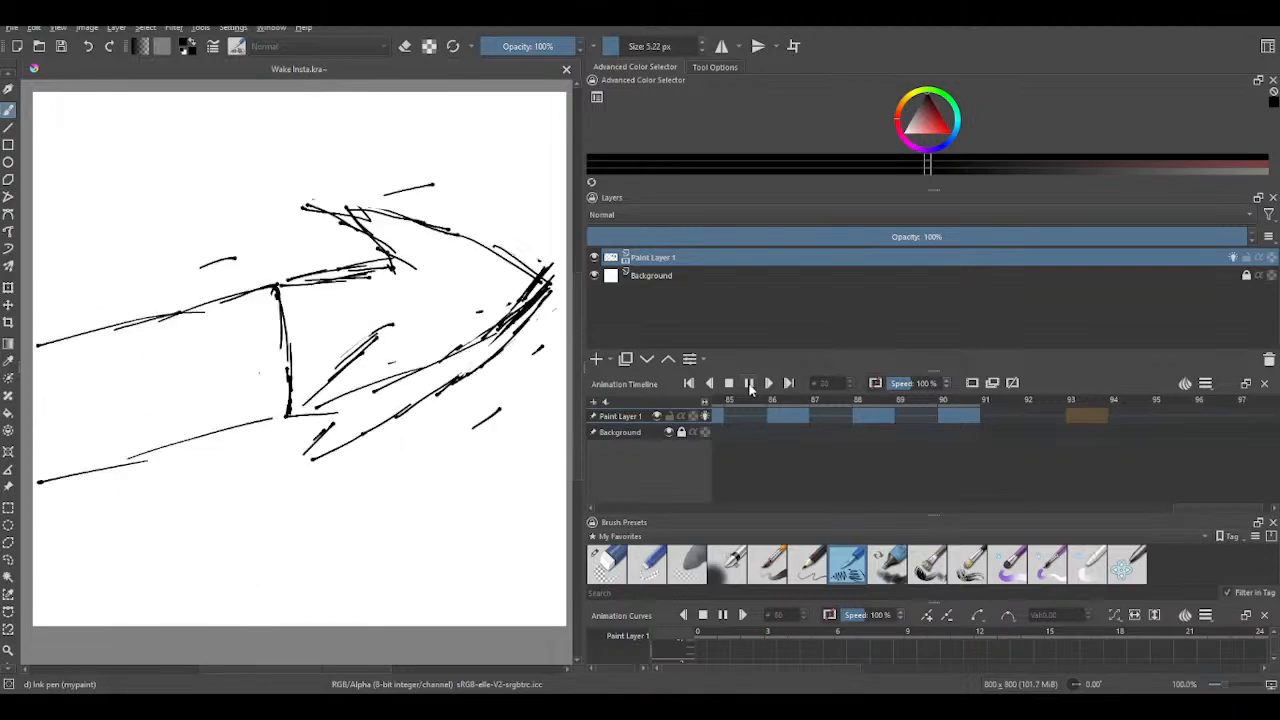
{"action": "left_click", "coordinate": [749, 384]}
{"action": "left_click", "coordinate": [750, 384]}
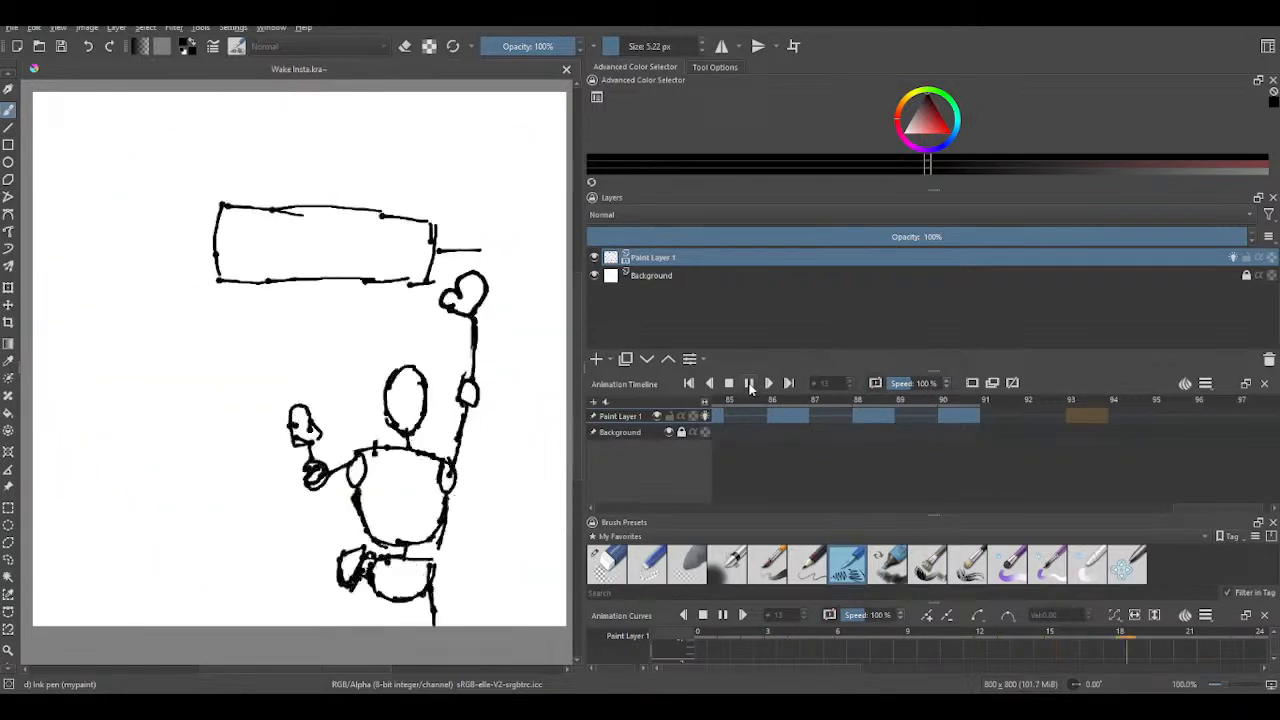
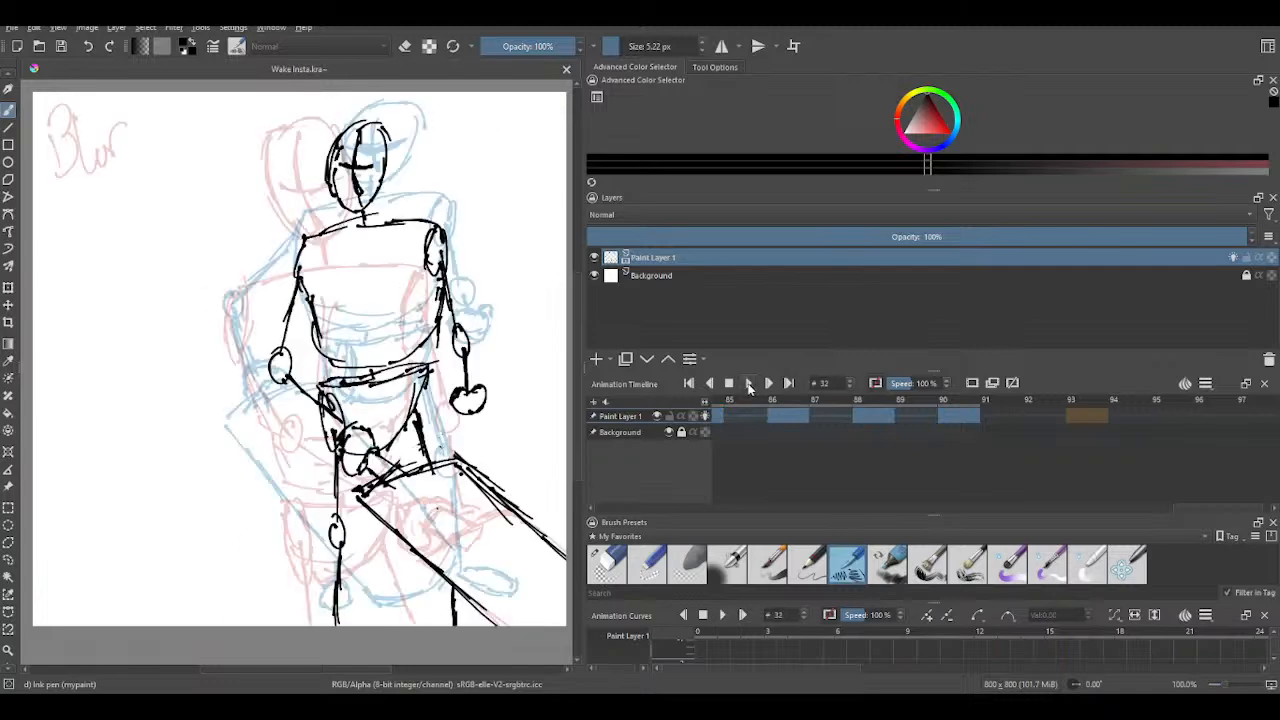
{"action": "left_click", "coordinate": [750, 386]}
- Scan the timeline from the closing landscape frames back through the arrow and crouching figure to frame 52
{"action": "scroll", "coordinate": [948, 461], "scroll_direction": "up", "scroll_amount": 2}
{"action": "scroll", "coordinate": [930, 450], "scroll_direction": "down", "scroll_amount": 14}
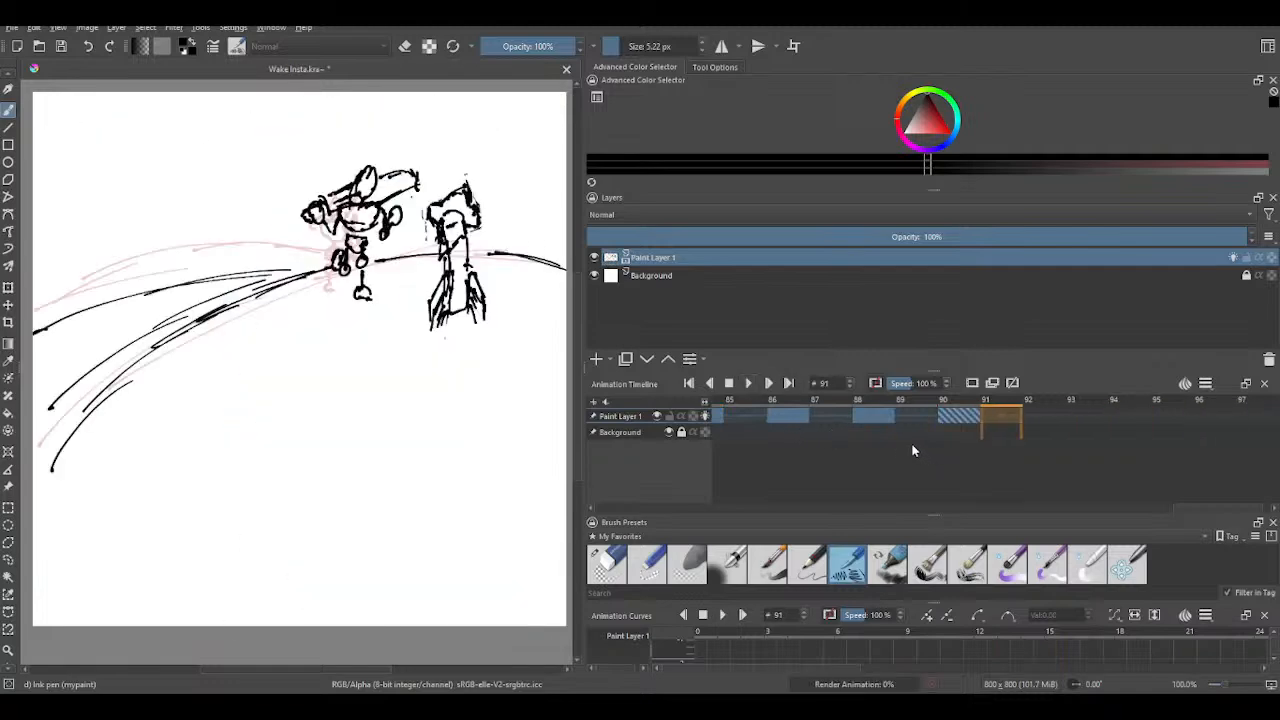
{"action": "scroll", "coordinate": [906, 438], "scroll_direction": "up", "scroll_amount": 3}
{"action": "scroll", "coordinate": [900, 432], "scroll_direction": "down", "scroll_amount": 3}
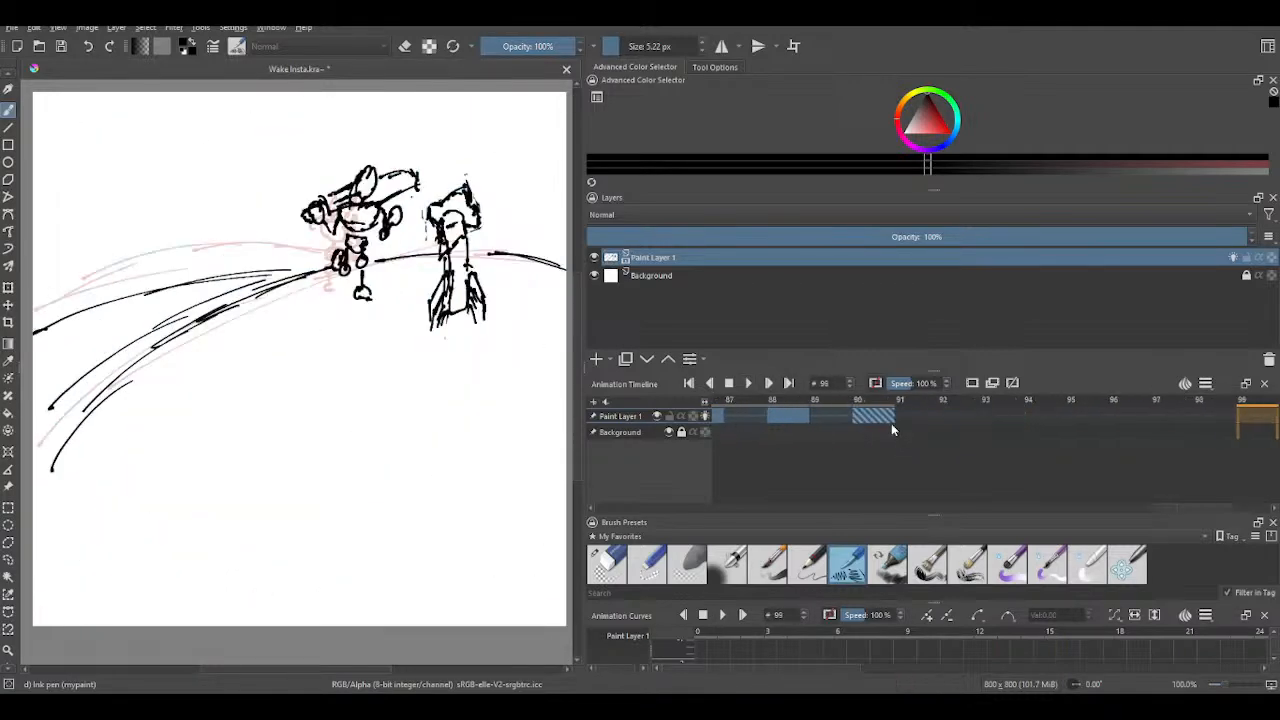
{"action": "scroll", "coordinate": [884, 421], "scroll_direction": "up", "scroll_amount": 14}
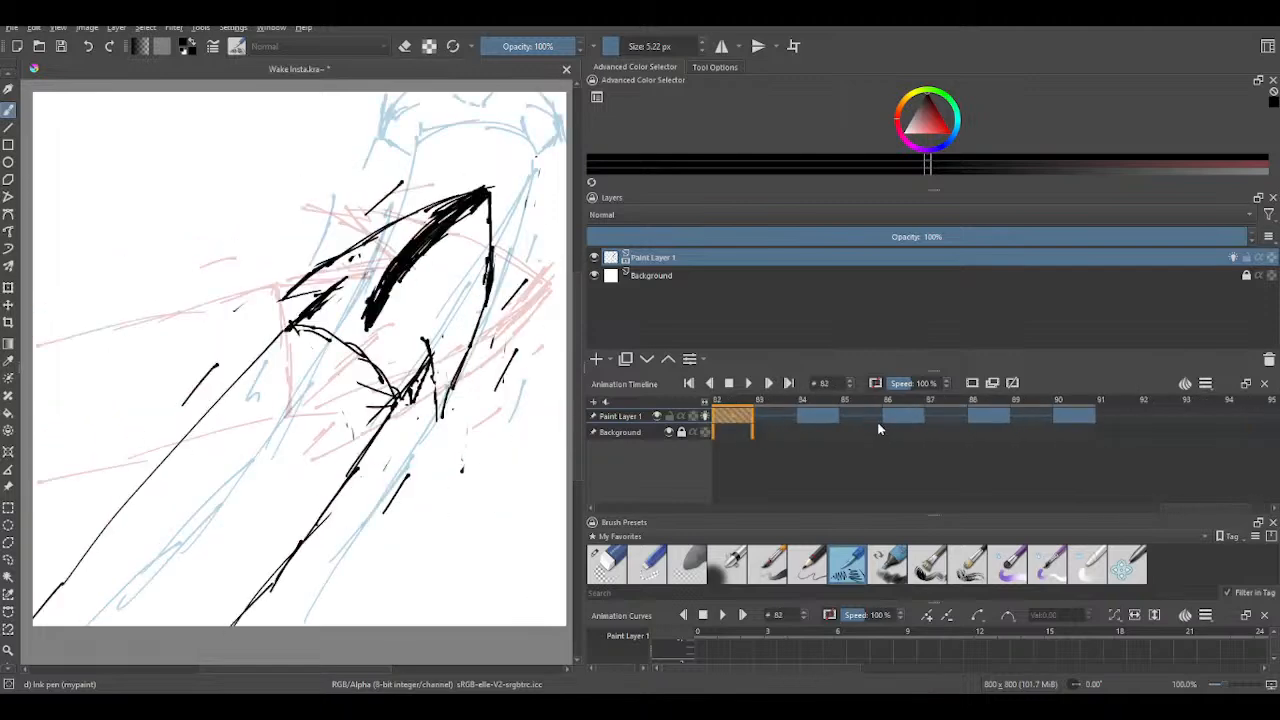
{"action": "left_click", "coordinate": [685, 385]}
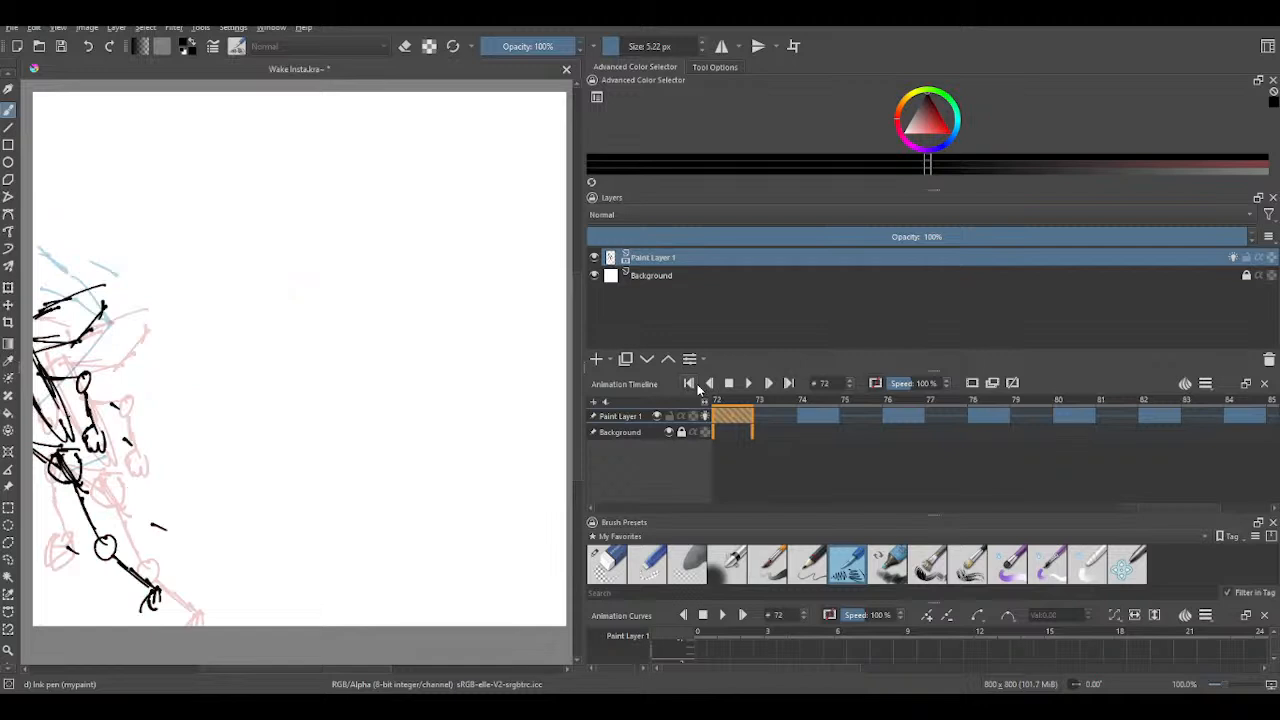
{"action": "left_click", "coordinate": [697, 385]}
{"action": "left_click", "coordinate": [697, 385]}
{"action": "left_click", "coordinate": [707, 385]}
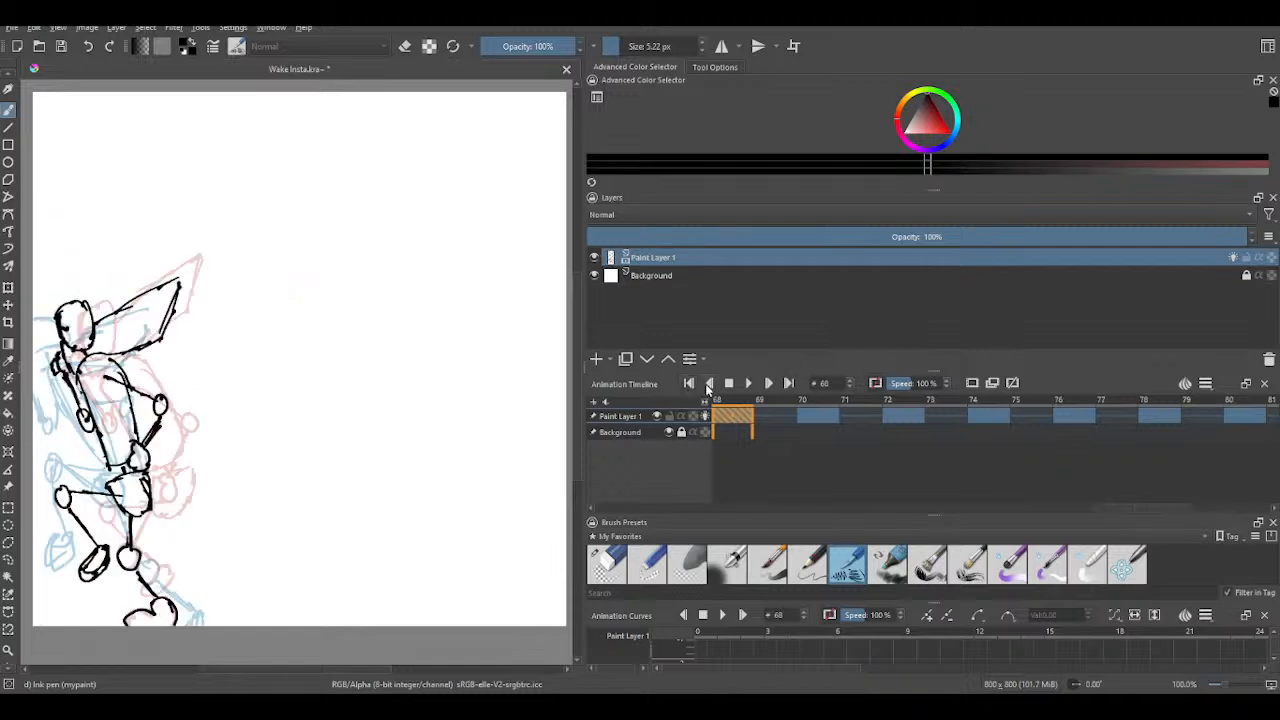
{"action": "left_click", "coordinate": [707, 385]}
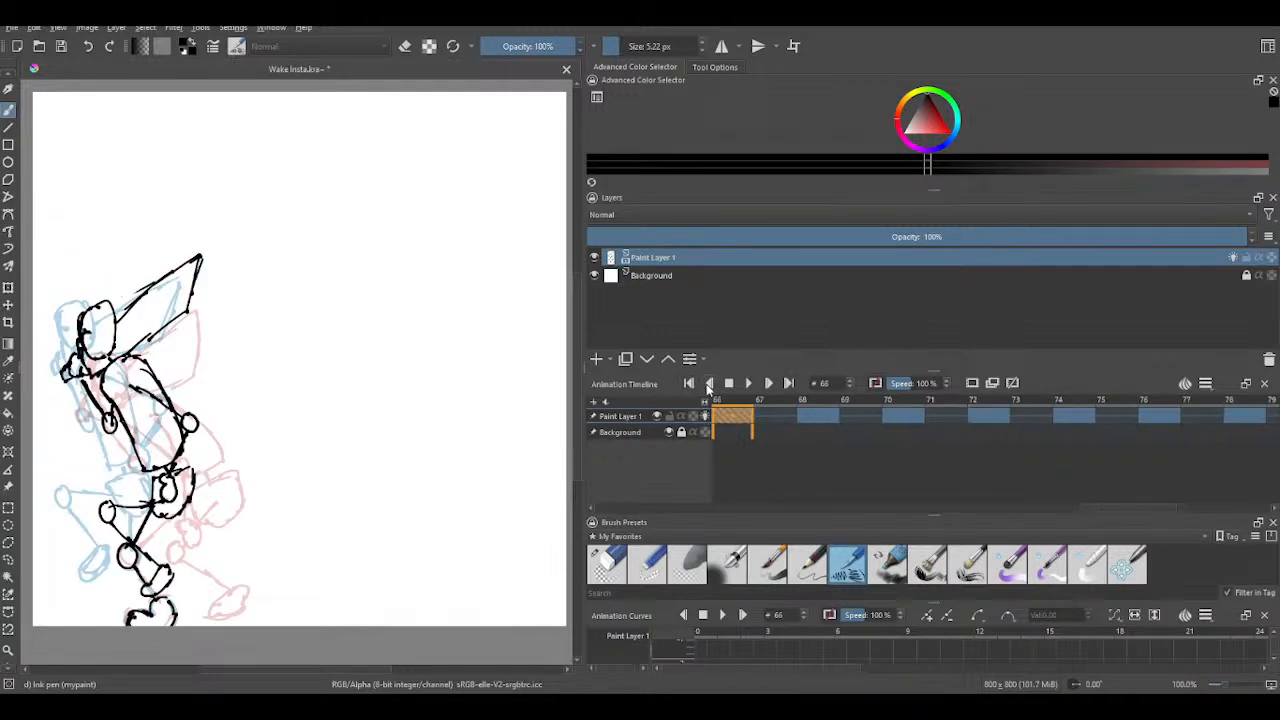
{"action": "left_click", "coordinate": [707, 385]}
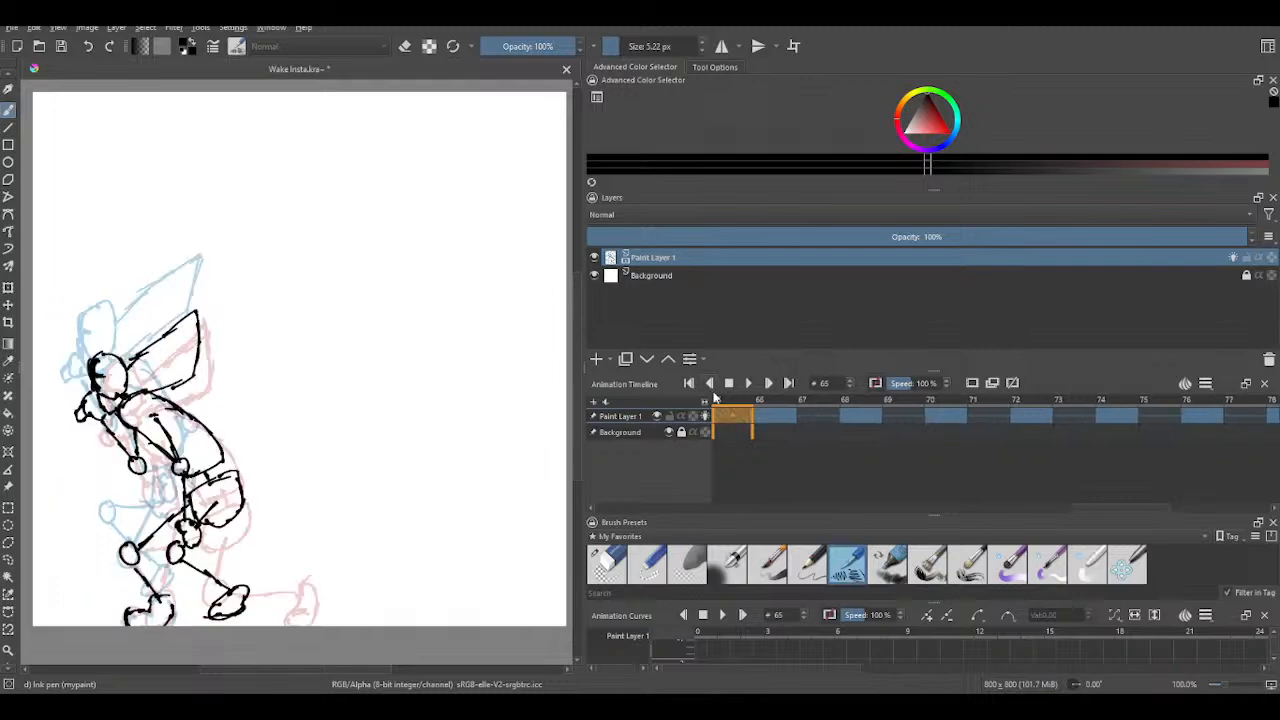
{"action": "key", "text": "space"}
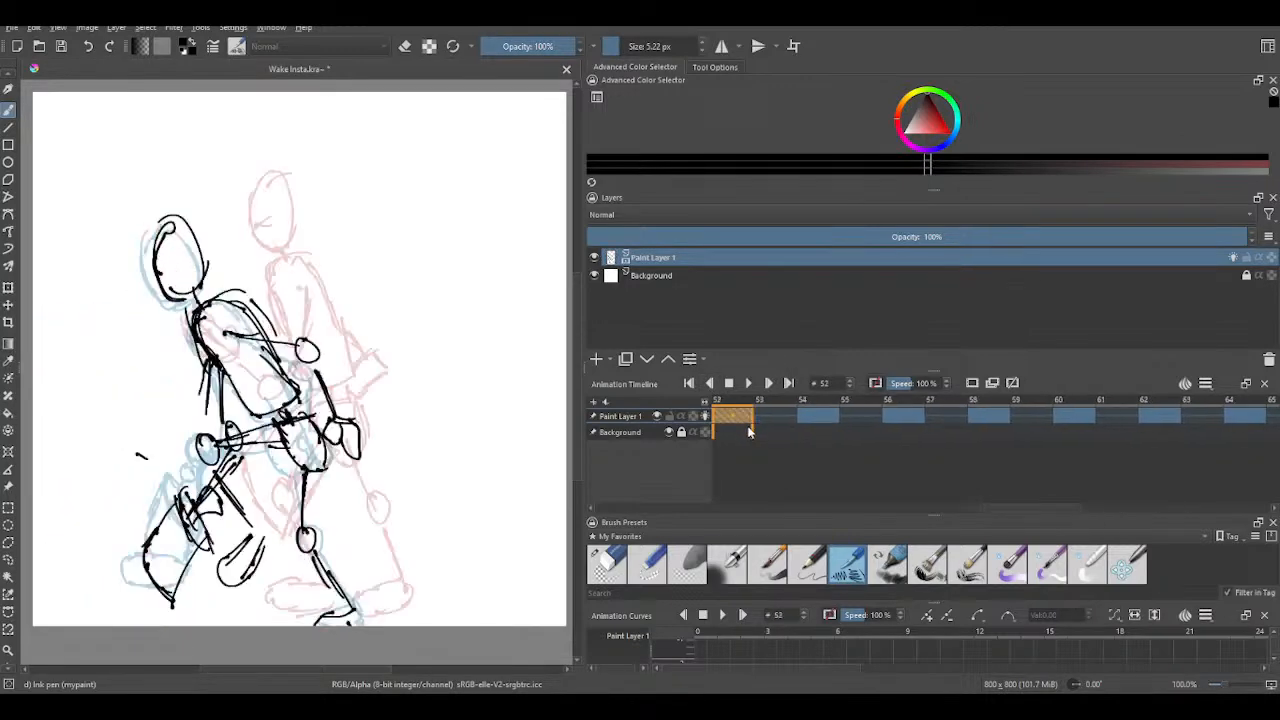
- Move back past the crowd and raised fists to the animation's first drawing on frame 0
{"action": "left_click_drag", "start_coordinate": [951, 508], "coordinate": [638, 508]}
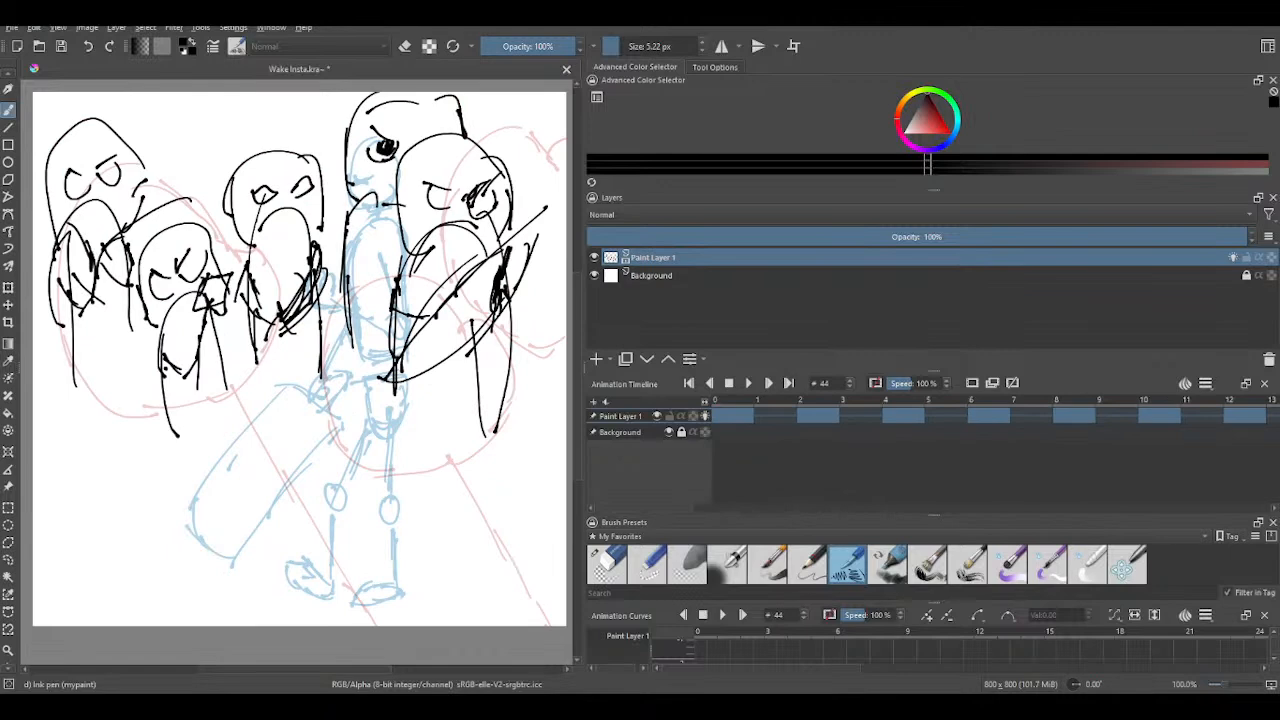
{"action": "key", "text": "Left"}
{"action": "key", "text": "Left"}
{"action": "key", "text": "Left"}
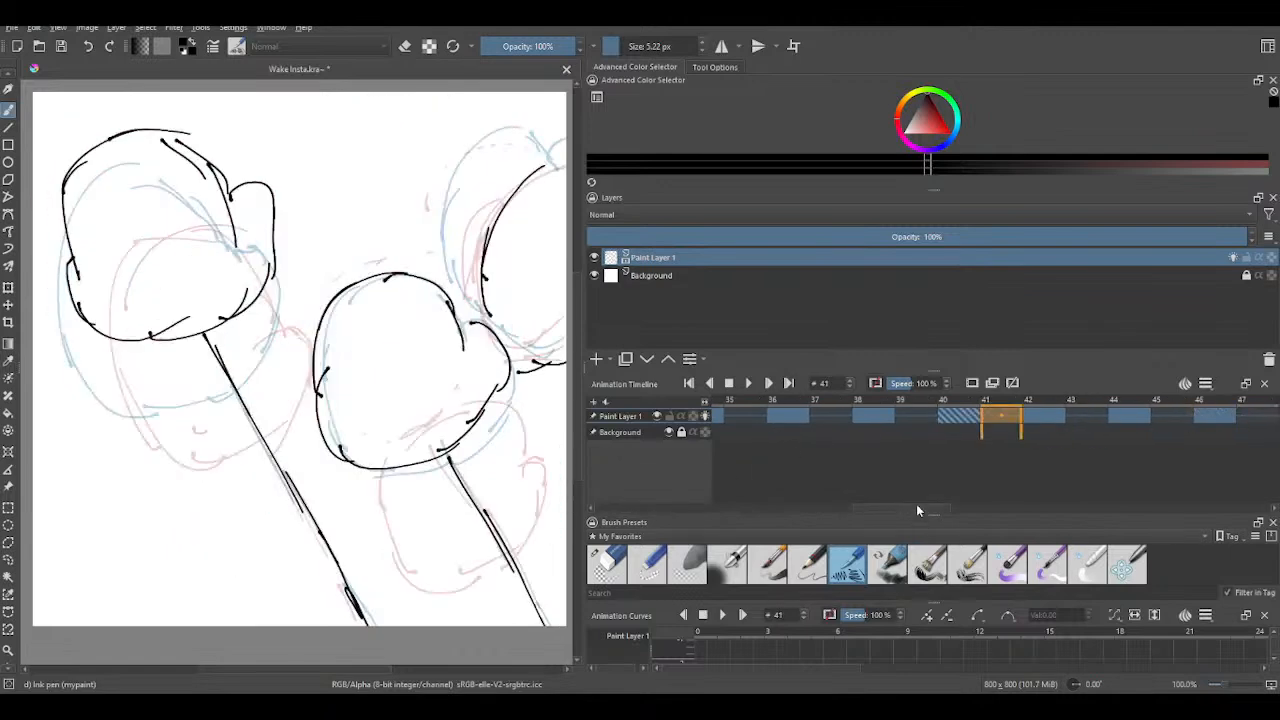
{"action": "left_click_drag", "start_coordinate": [916, 508], "coordinate": [640, 508]}
{"action": "left_click", "coordinate": [742, 418]}
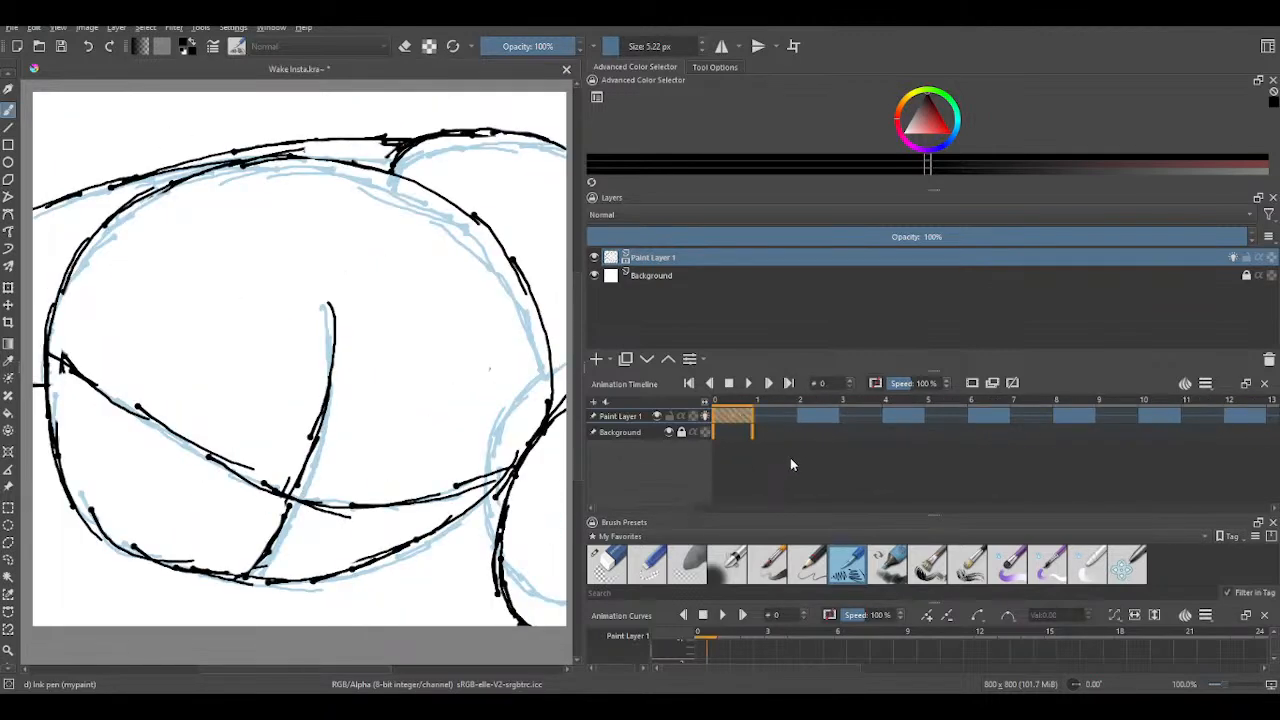
- Step forward from frame 0 to frame 16 to review the large close-up drawings of the opening
{"action": "key", "text": "Right"}
{"action": "key", "text": "Right"}
{"action": "key", "text": "Right"}
{"action": "key", "text": "Right"}
{"action": "key", "text": "Right"}
{"action": "key", "text": "Right"}
{"action": "key", "text": "Right"}
{"action": "key", "text": "Right"}
{"action": "key", "text": "Right"}
{"action": "key", "text": "Right"}
{"action": "key", "text": "Right"}
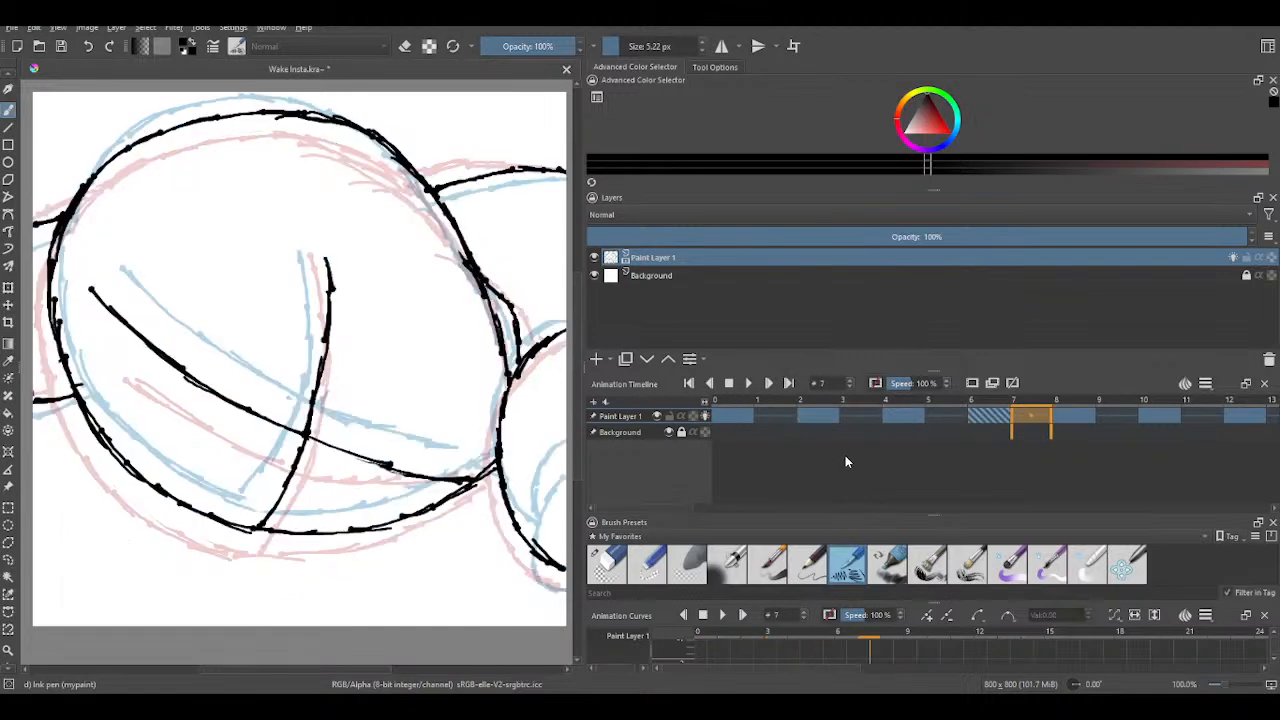
{"action": "key", "text": "Right"}
{"action": "key", "text": "Right"}
{"action": "key", "text": "Right"}
{"action": "key", "text": "Right"}
{"action": "key", "text": "Right"}
{"action": "key", "text": "Right"}
{"action": "key", "text": "Right"}
{"action": "key", "text": "Right"}
{"action": "key", "text": "Right"}
{"action": "key", "text": "Right"}
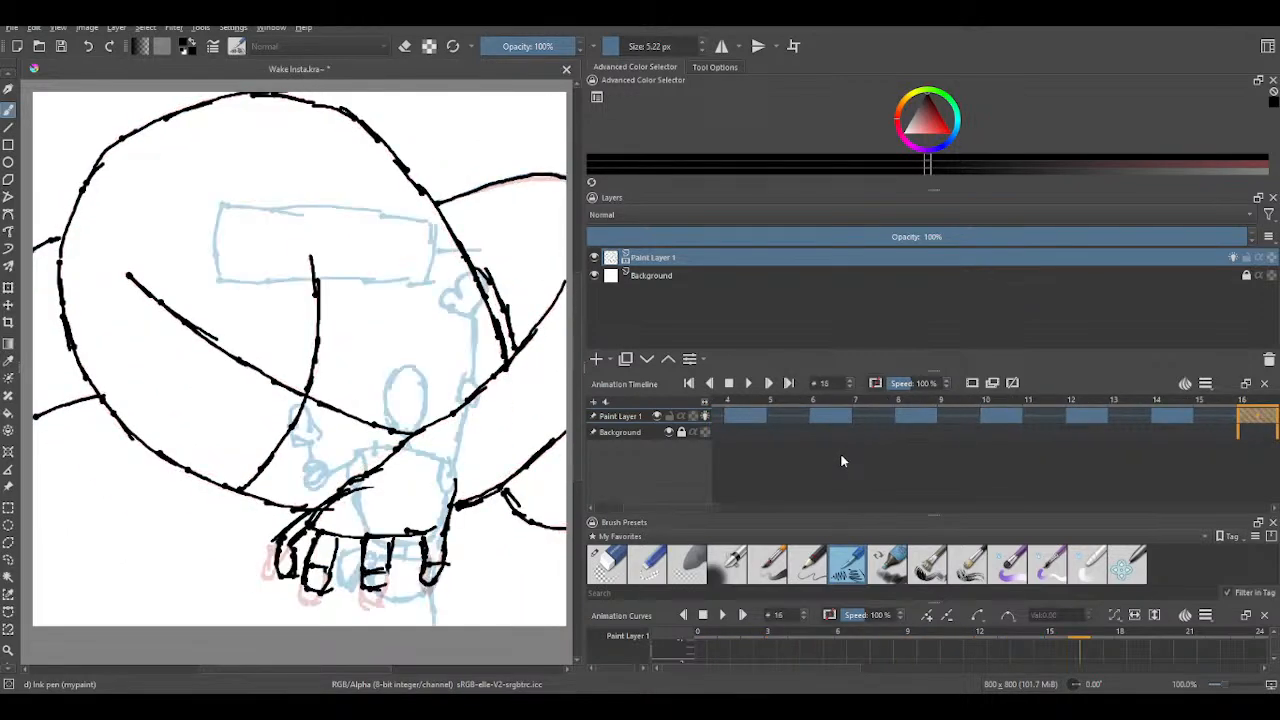
- Step forward from frame 16 to the figure's pose on frame 36 to review the drawings in between
{"action": "key", "text": "Right"}
{"action": "key", "text": "Right"}
{"action": "key", "text": "Right"}
{"action": "key", "text": "Right"}
{"action": "key", "text": "Right"}
{"action": "key", "text": "Right"}
{"action": "key", "text": "Right"}
{"action": "key", "text": "Right"}
{"action": "key", "text": "Right"}
{"action": "key", "text": "Right"}
{"action": "key", "text": "Right"}
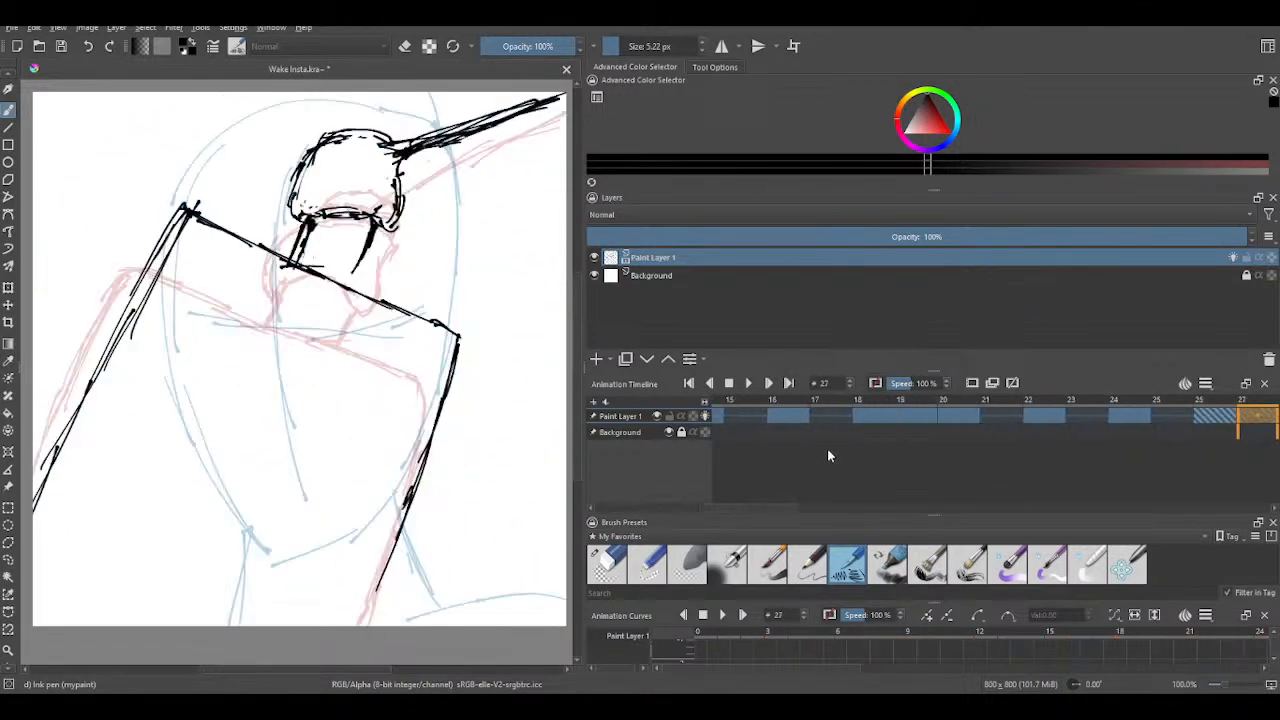
{"action": "key", "text": "Right"}
{"action": "key", "text": "Right"}
{"action": "key", "text": "Right"}
{"action": "key", "text": "Right"}
{"action": "key", "text": "Right"}
{"action": "key", "text": "Right"}
{"action": "key", "text": "Right"}
{"action": "key", "text": "Right"}
{"action": "key", "text": "Right"}
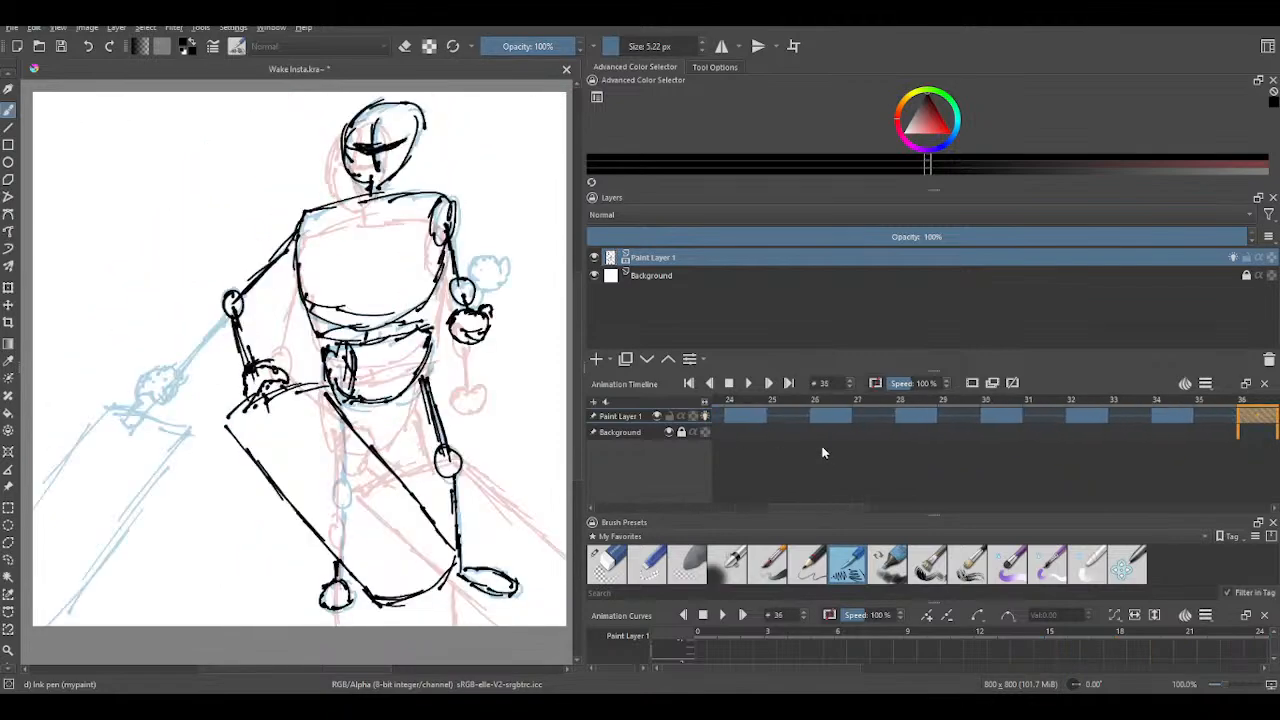
- Step forward from frame 36 through the crowd and walking poses to the figure's lunge on frame 58
{"action": "key", "text": "Right"}
{"action": "key", "text": "Right"}
{"action": "key", "text": "Right"}
{"action": "key", "text": "Right"}
{"action": "key", "text": "Right"}
{"action": "key", "text": "Right"}
{"action": "key", "text": "Right"}
{"action": "key", "text": "Right"}
{"action": "key", "text": "Right"}
{"action": "key", "text": "Right"}
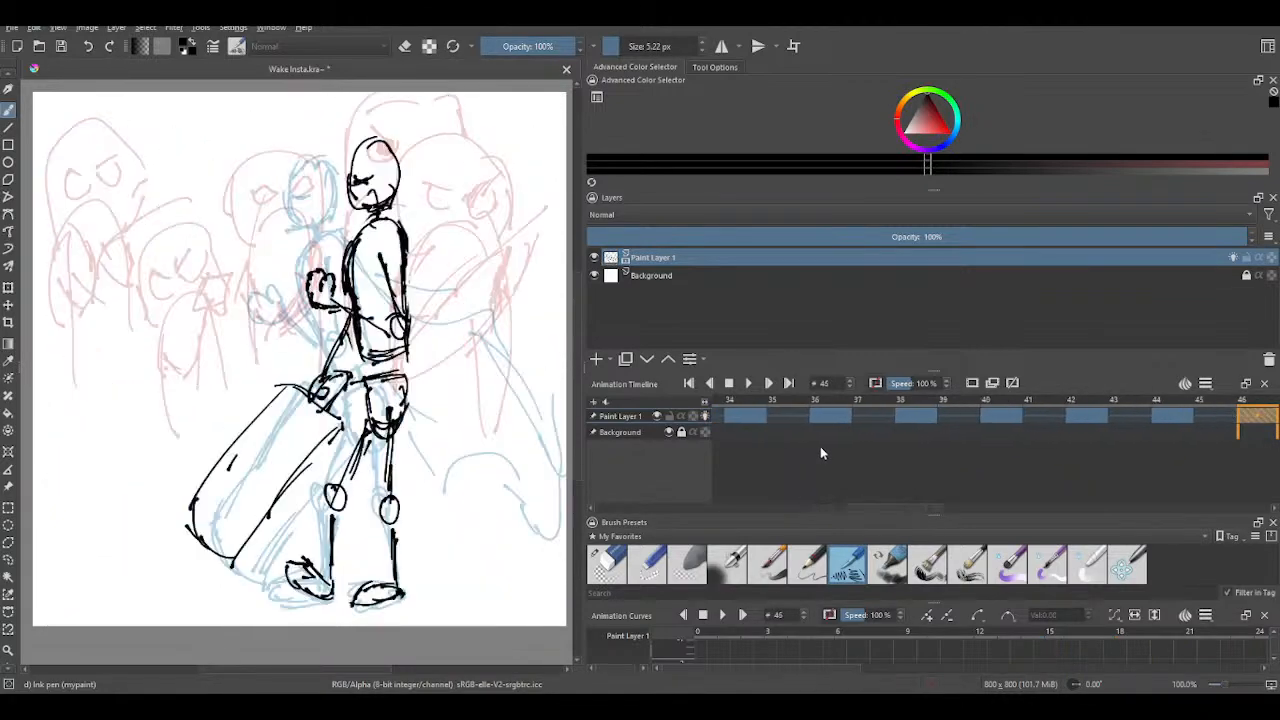
{"action": "key", "text": "Right"}
{"action": "key", "text": "Right"}
{"action": "key", "text": "Right"}
{"action": "key", "text": "Right"}
{"action": "key", "text": "Right"}
{"action": "key", "text": "Right"}
{"action": "key", "text": "Right"}
{"action": "key", "text": "Right"}
{"action": "key", "text": "Right"}
{"action": "key", "text": "Right"}
{"action": "key", "text": "Right"}
{"action": "key", "text": "Right"}
{"action": "key", "text": "Right"}
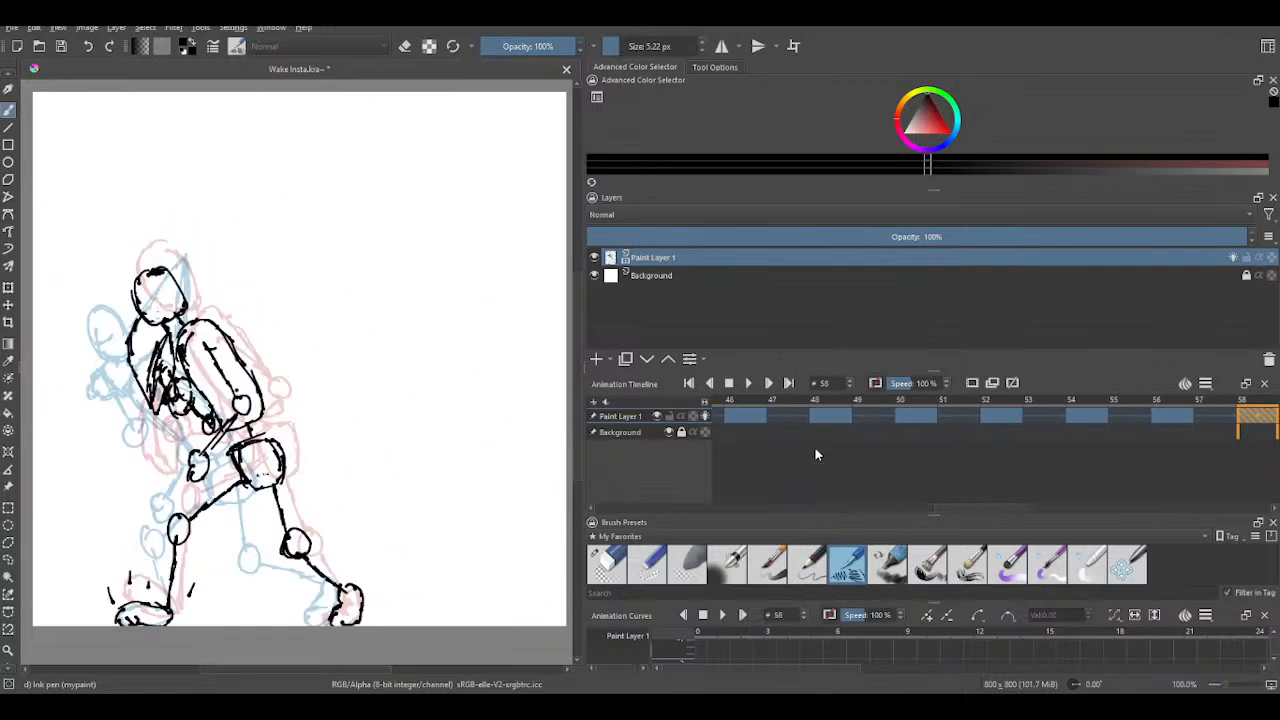
- Flip back and forth around frames 58 to 61 to examine how the figure swings the object onto its shoulder
{"action": "key", "text": "Left"}
{"action": "key", "text": "Left"}
{"action": "key", "text": "Left"}
{"action": "key", "text": "Left"}
{"action": "key", "text": "Left"}
{"action": "key", "text": "Left"}
{"action": "key", "text": "Left"}
{"action": "key", "text": "Left"}
{"action": "key", "text": "Left"}
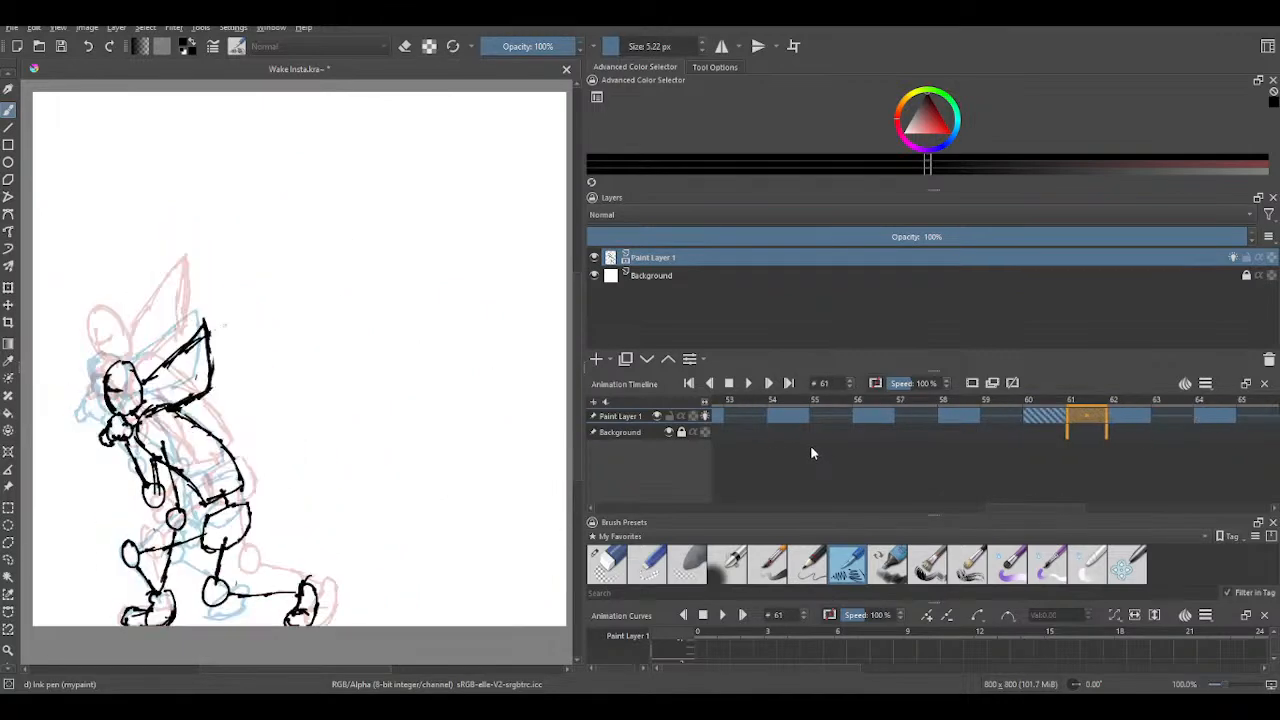
{"action": "key", "text": "Right"}
{"action": "key", "text": "Right"}
{"action": "key", "text": "Right"}
{"action": "key", "text": "Right"}
{"action": "key", "text": "Right"}
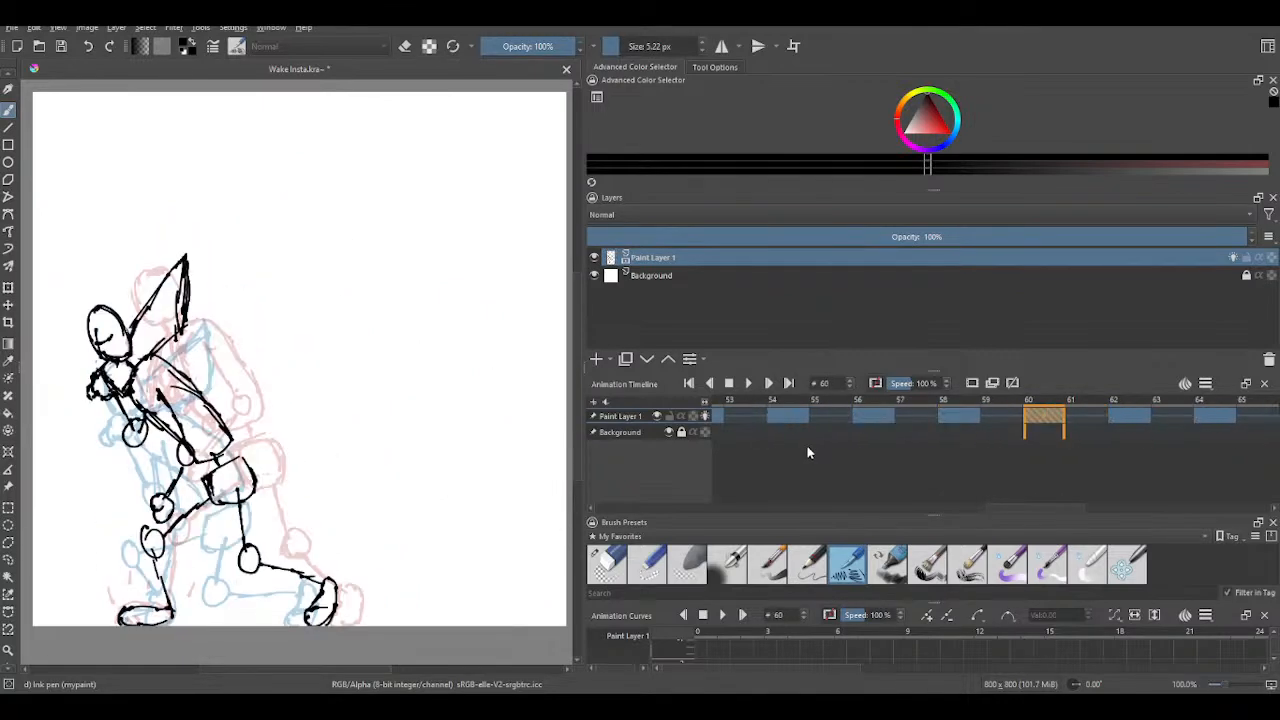
- Compare the figure's poses from frame 56 to frame 60 by flipping between them repeatedly
{"action": "key", "text": "Left"}
{"action": "key", "text": "Left"}
{"action": "key", "text": "Left"}
{"action": "key", "text": "Right"}
{"action": "key", "text": "Right"}
{"action": "key", "text": "Right"}
{"action": "key", "text": "Left"}
{"action": "key", "text": "Left"}
{"action": "key", "text": "Left"}
{"action": "key", "text": "Left"}
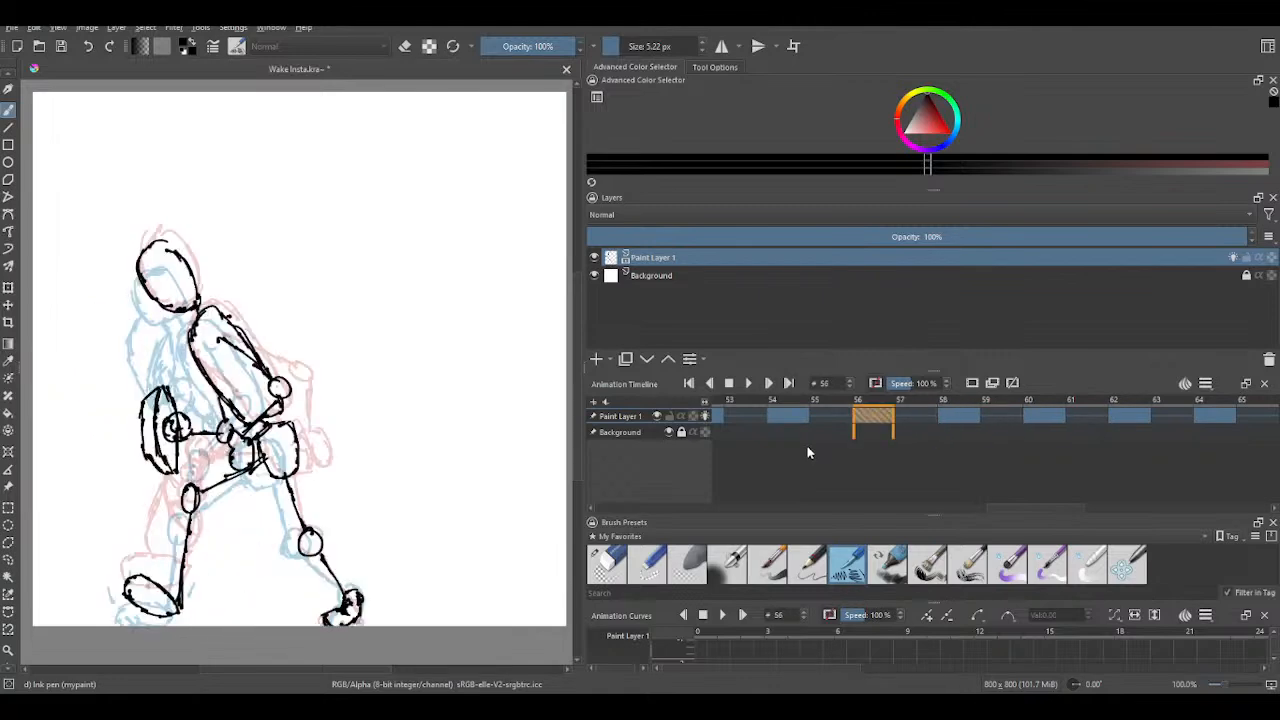
{"action": "key", "text": "Right"}
{"action": "key", "text": "Right"}
{"action": "key", "text": "Right"}
{"action": "key", "text": "Right"}
{"action": "key", "text": "Left"}
{"action": "key", "text": "Left"}
{"action": "key", "text": "Left"}
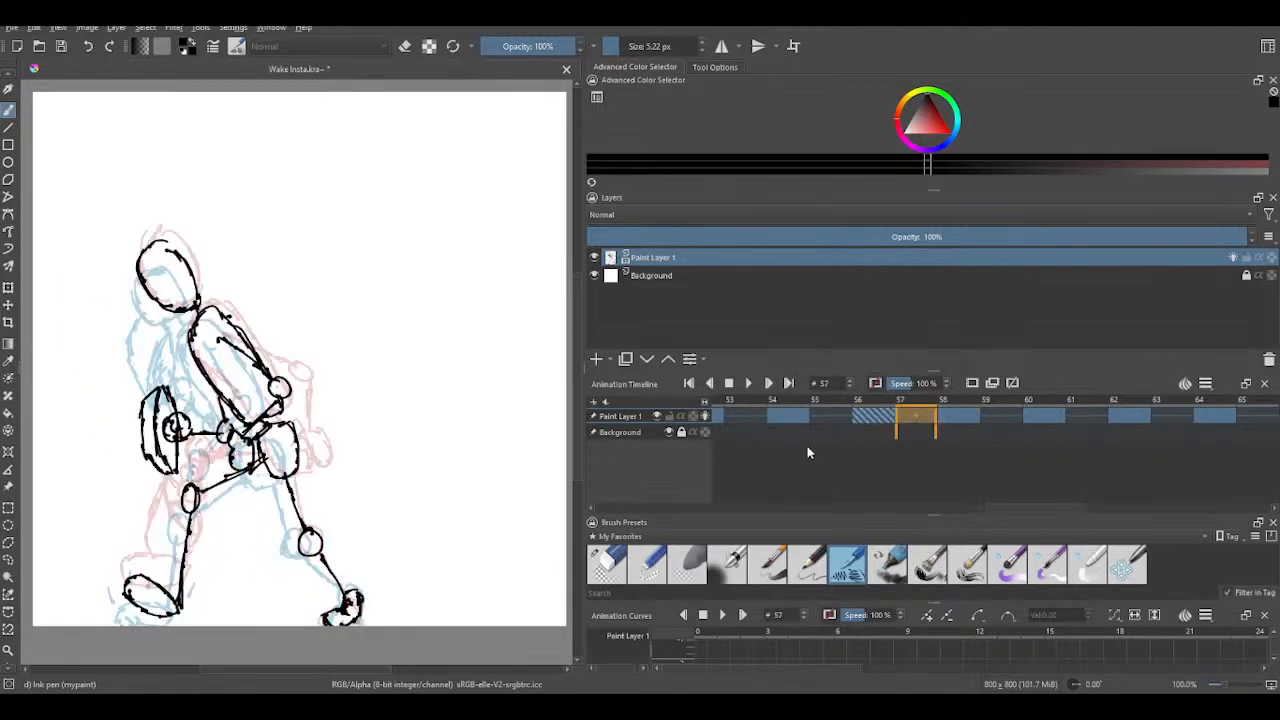
- Recheck the lunge and shoulder swing across frames 56 to 60, finishing on frame 60
{"action": "key", "text": "Right"}
{"action": "key", "text": "Right"}
{"action": "key", "text": "Right"}
{"action": "key", "text": "Right"}
{"action": "key", "text": "Right"}
{"action": "key", "text": "Left"}
{"action": "key", "text": "Left"}
{"action": "key", "text": "Left"}
{"action": "key", "text": "Left"}
{"action": "key", "text": "Left"}
{"action": "key", "text": "Left"}
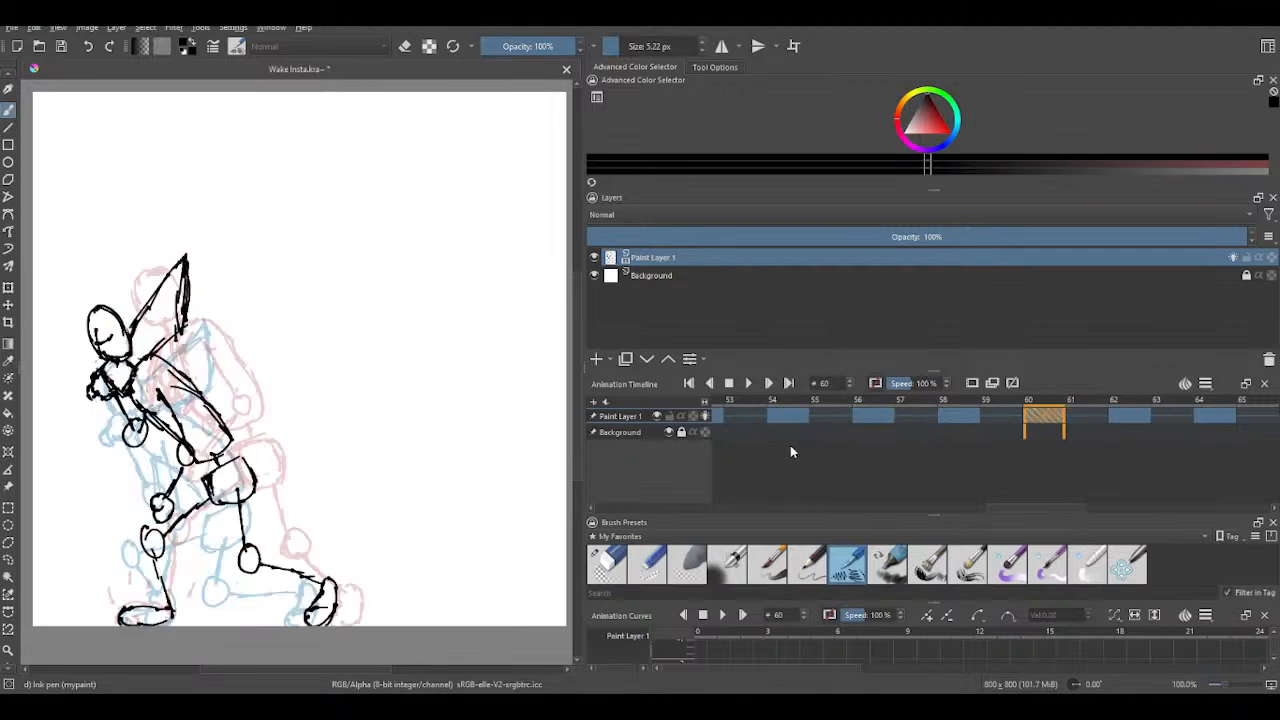
{"action": "key", "text": "Left"}
{"action": "key", "text": "Right"}
{"action": "key", "text": "Right"}
{"action": "key", "text": "Right"}
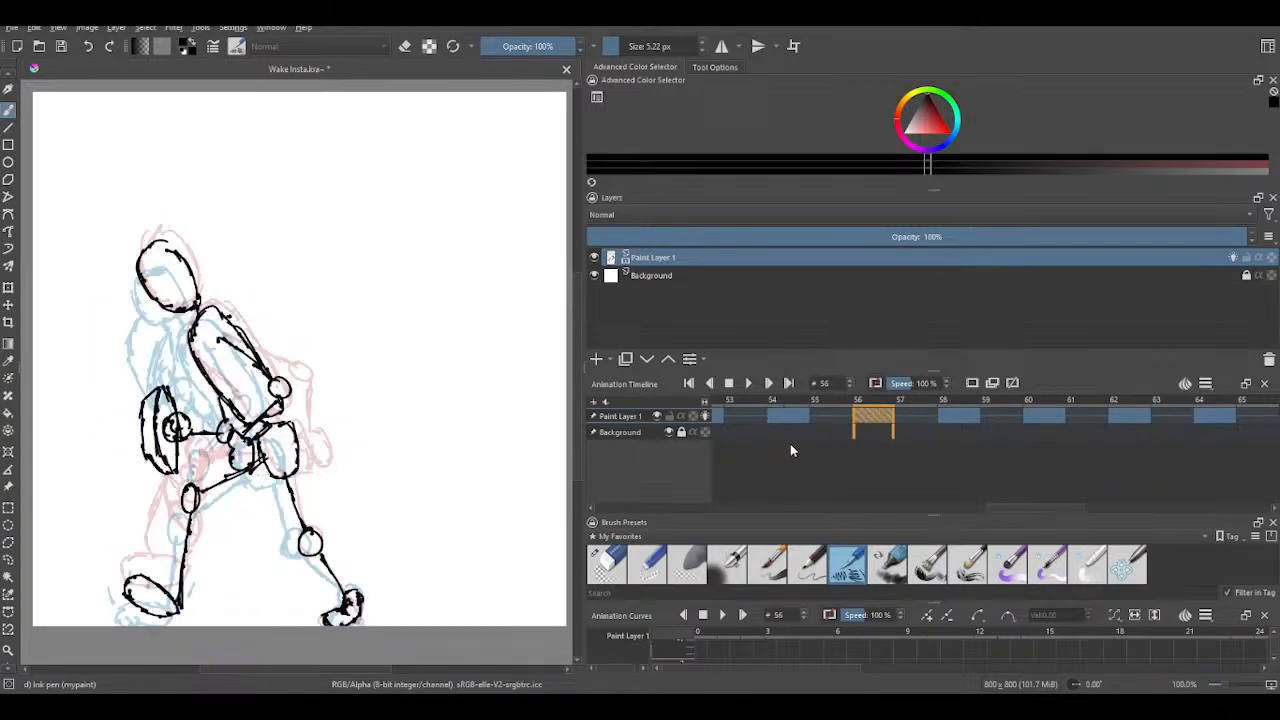
{"action": "key", "text": "Right"}
{"action": "key", "text": "Right"}
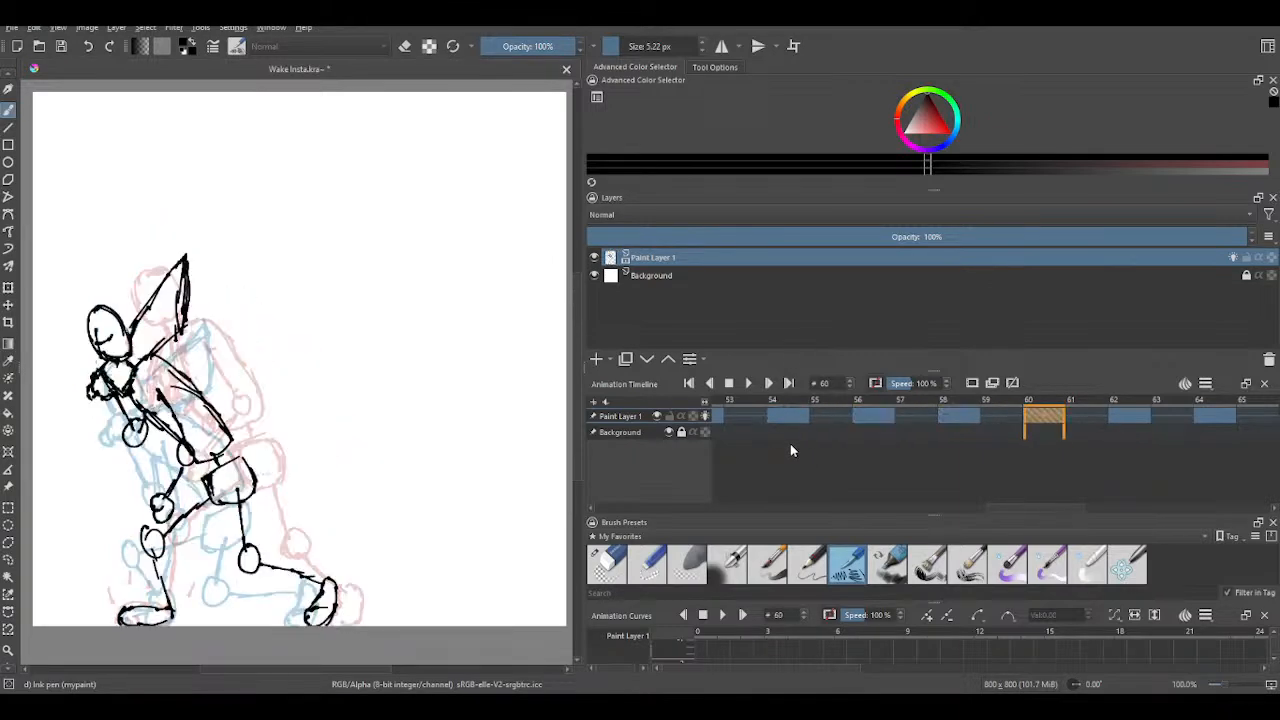
{"action": "key", "text": "Left"}
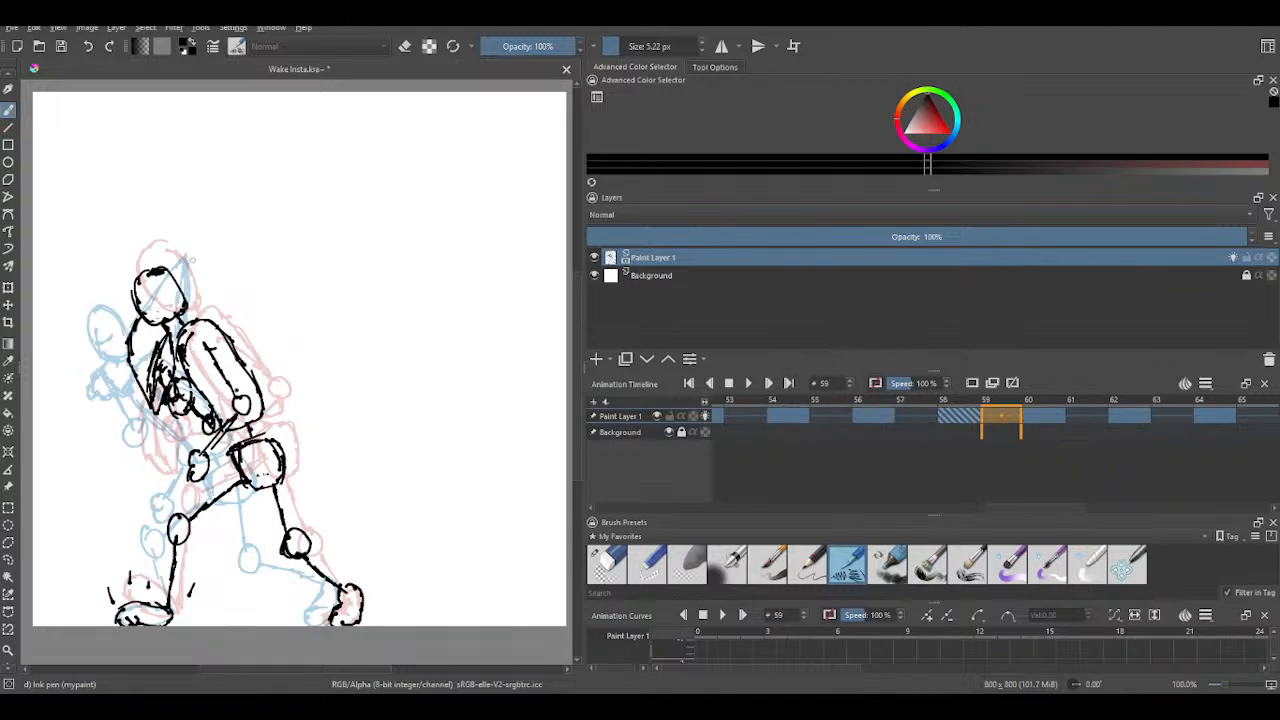
{"action": "key", "text": "Right"}
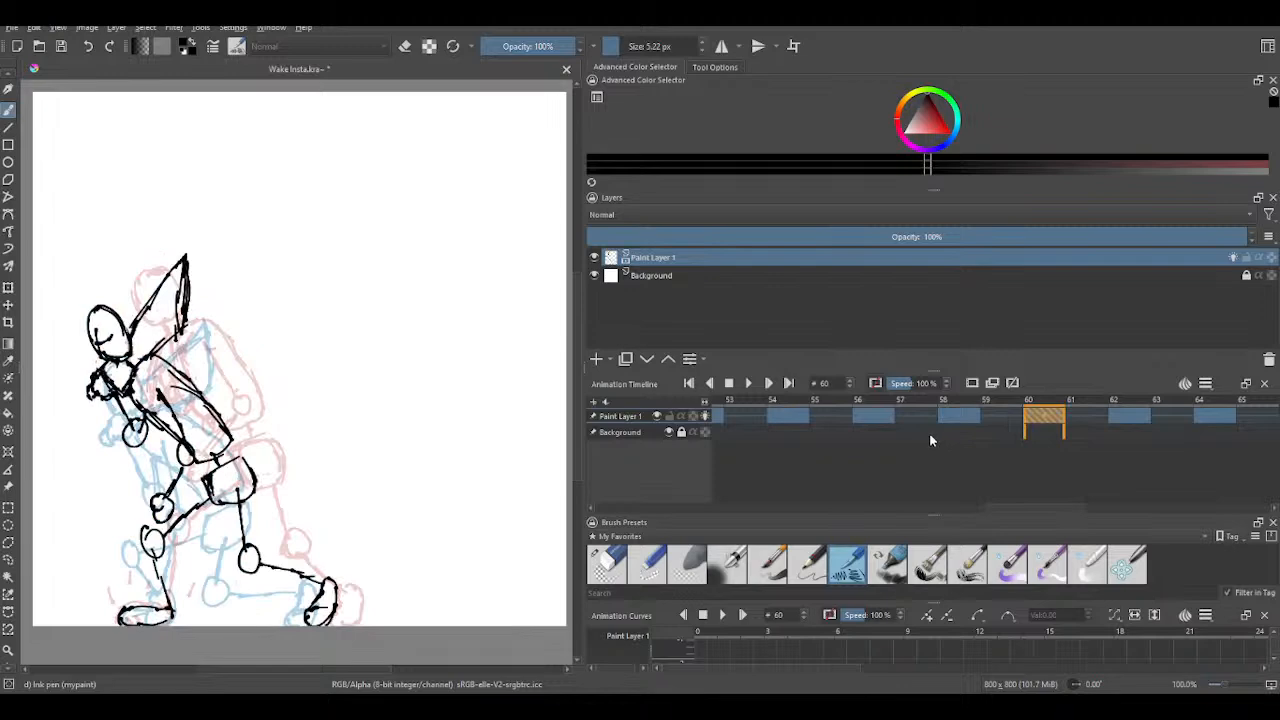
- Flip repeatedly between frames 58 and 62 to examine how the figure drops from the lunge into a crouch
{"action": "key", "text": "Left"}
{"action": "key", "text": "Right"}
{"action": "key", "text": "Right"}
{"action": "key", "text": "Right"}
{"action": "key", "text": "Left"}
{"action": "key", "text": "Left"}
{"action": "key", "text": "Left"}
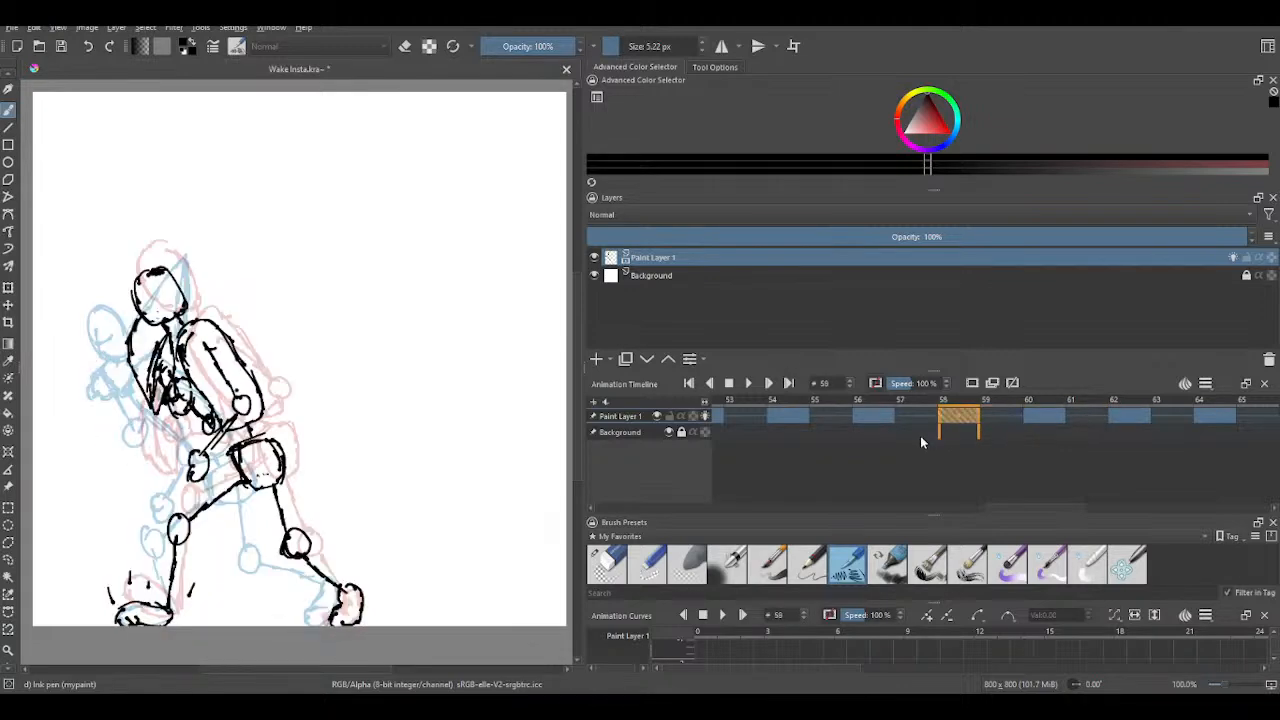
{"action": "key", "text": "Right"}
{"action": "key", "text": "Right"}
{"action": "key", "text": "Left"}
{"action": "key", "text": "Left"}
{"action": "key", "text": "Left"}
{"action": "key", "text": "Right"}
{"action": "key", "text": "Right"}
{"action": "key", "text": "Right"}
{"action": "key", "text": "Right"}
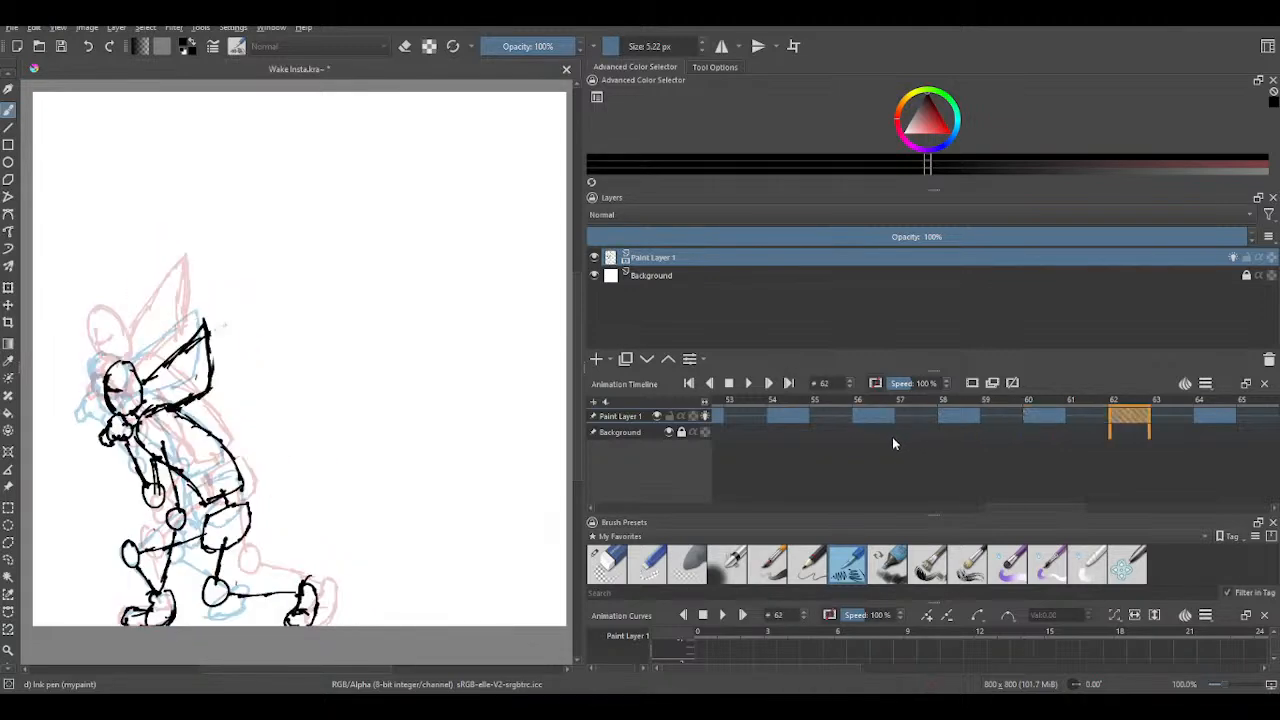
- Step forward from frame 62 to frame 72, reviewing the figure's rise and exit past the canvas edge
{"action": "key", "text": "Right"}
{"action": "key", "text": "Right"}
{"action": "key", "text": "Right"}
{"action": "key", "text": "Right"}
{"action": "key", "text": "Right"}
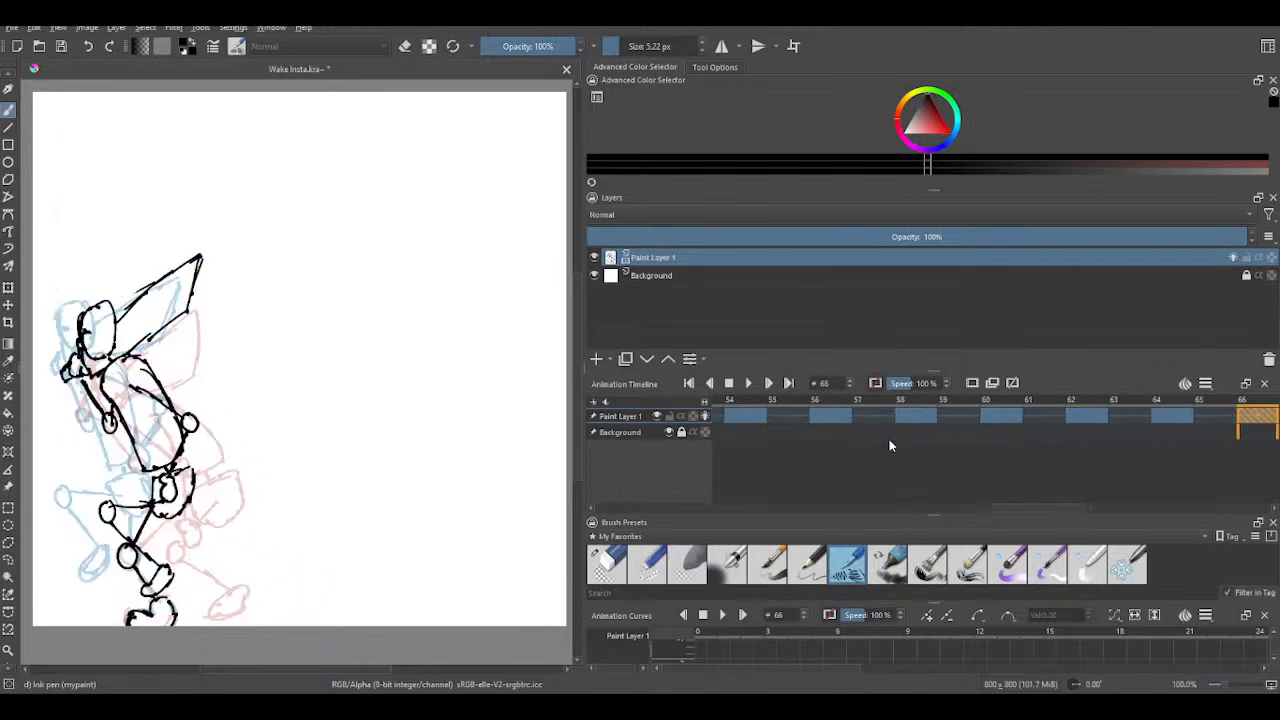
{"action": "key", "text": "Right"}
{"action": "key", "text": "Right"}
{"action": "key", "text": "Right"}
{"action": "key", "text": "Right"}
{"action": "key", "text": "Right"}
{"action": "key", "text": "Right"}
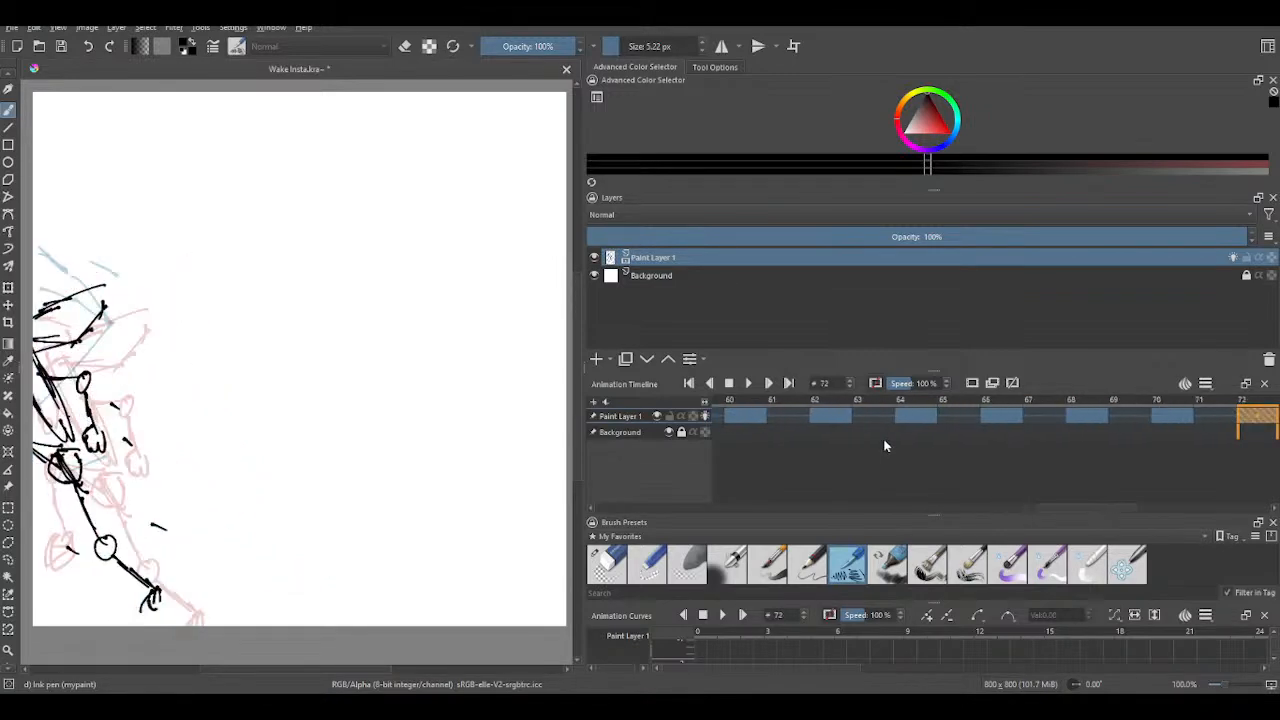
- Go back from frame 72 to frame 67 and forward to frame 70 to review the striding poses
{"action": "key", "text": "Left"}
{"action": "key", "text": "Left"}
{"action": "key", "text": "Left"}
{"action": "key", "text": "Left"}
{"action": "key", "text": "Left"}
{"action": "key", "text": "Left"}
{"action": "key", "text": "Left"}
{"action": "key", "text": "Left"}
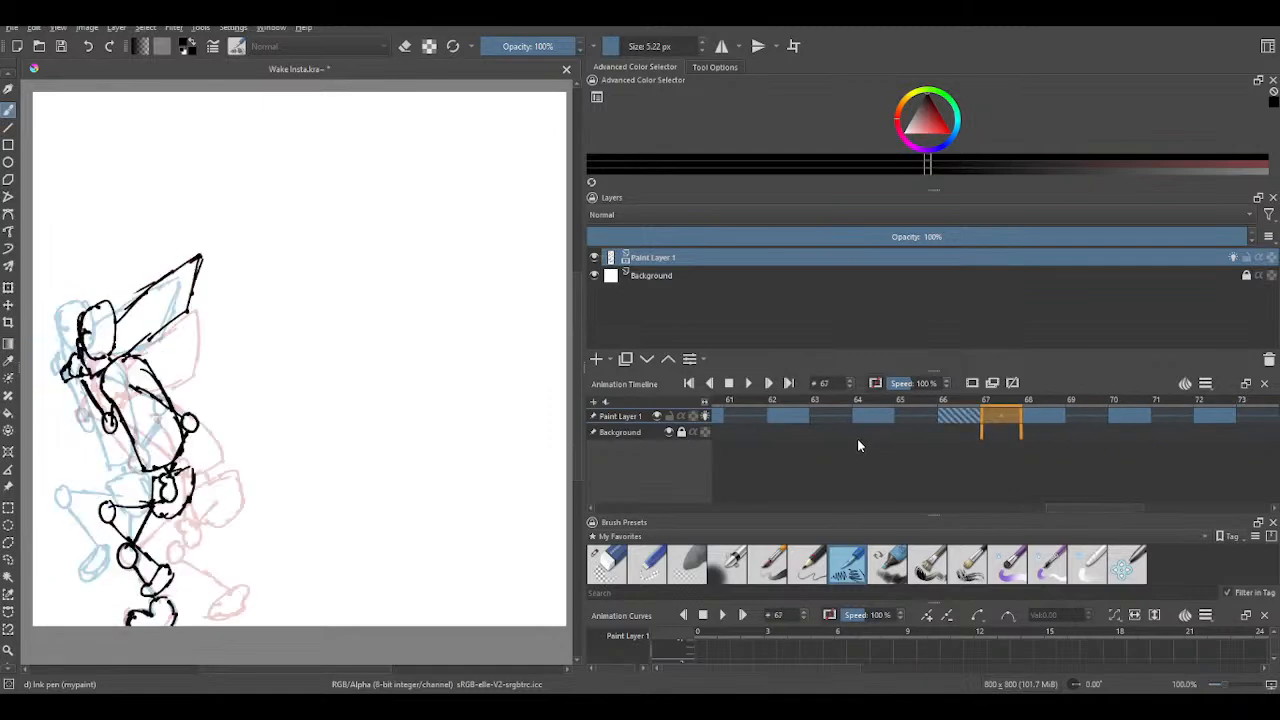
{"action": "key", "text": "Right"}
{"action": "key", "text": "Right"}
{"action": "key", "text": "Right"}
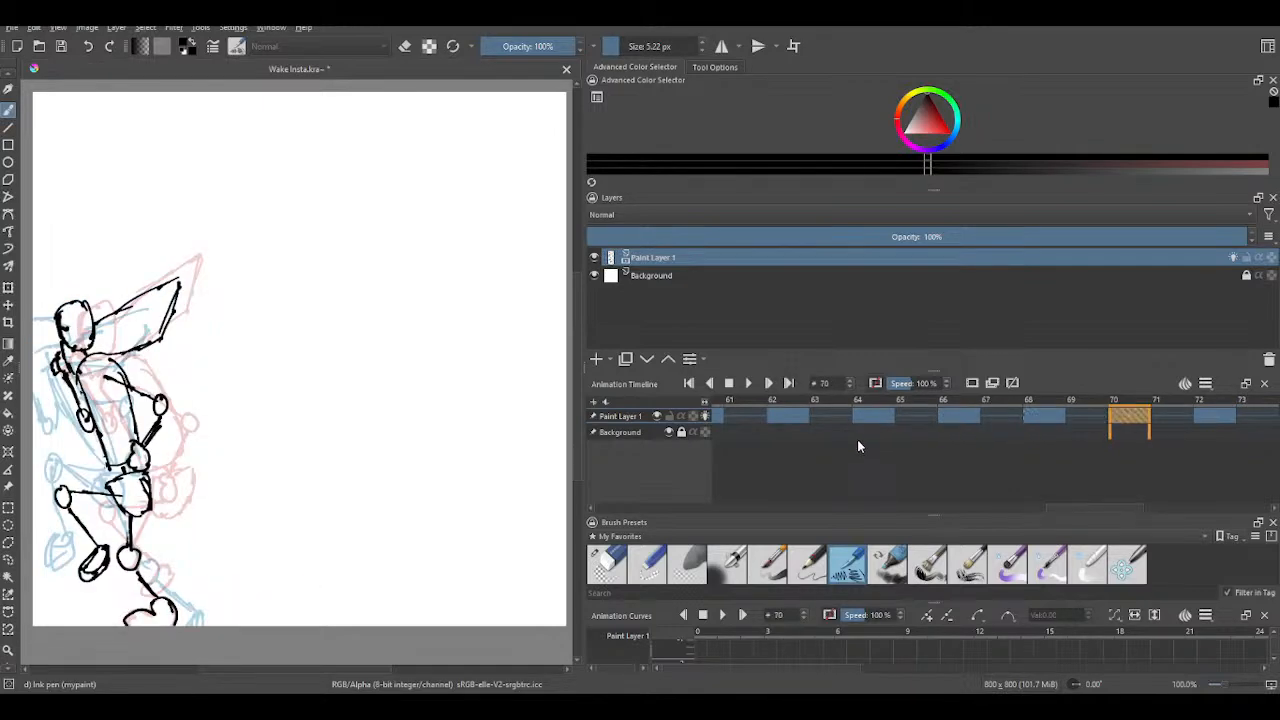
- Flip back and forth between frames 70 and 62 to examine the figure's push-off from the crouch
{"action": "key", "text": "Left"}
{"action": "key", "text": "Left"}
{"action": "key", "text": "Left"}
{"action": "key", "text": "Left"}
{"action": "key", "text": "Left"}
{"action": "key", "text": "Right"}
{"action": "key", "text": "Right"}
{"action": "key", "text": "Right"}
{"action": "key", "text": "Right"}
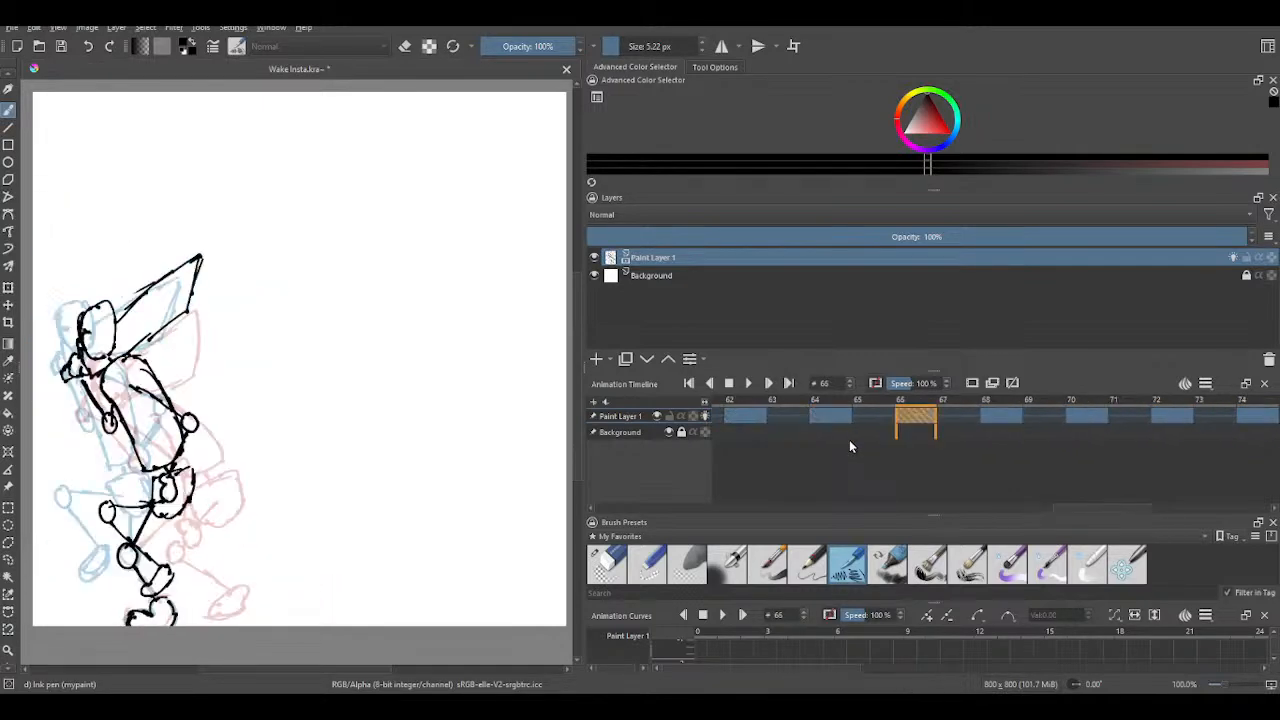
{"action": "key", "text": "Left"}
{"action": "key", "text": "Left"}
{"action": "key", "text": "Left"}
{"action": "key", "text": "Left"}
{"action": "key", "text": "Left"}
{"action": "key", "text": "Right"}
{"action": "key", "text": "Right"}
{"action": "key", "text": "Right"}
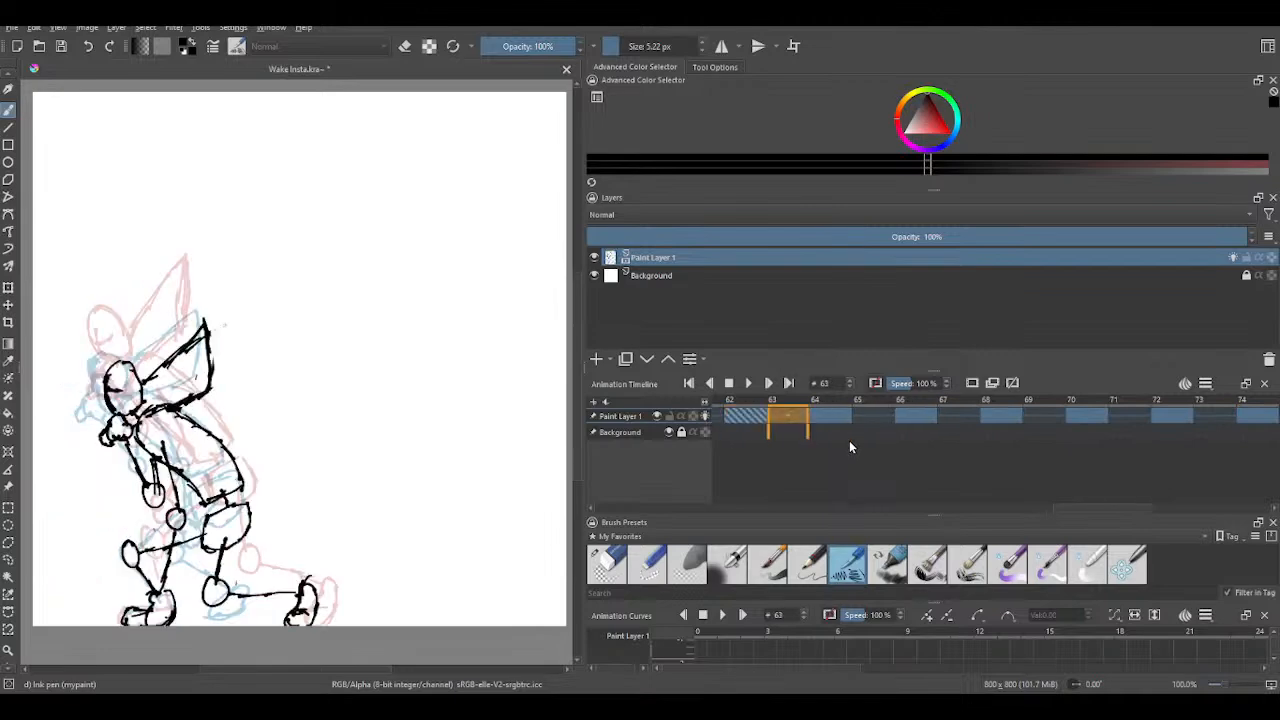
- Compare the running poses around frames 66 to 70 once more by flipping between them
{"action": "key", "text": "Right"}
{"action": "key", "text": "Right"}
{"action": "key", "text": "Right"}
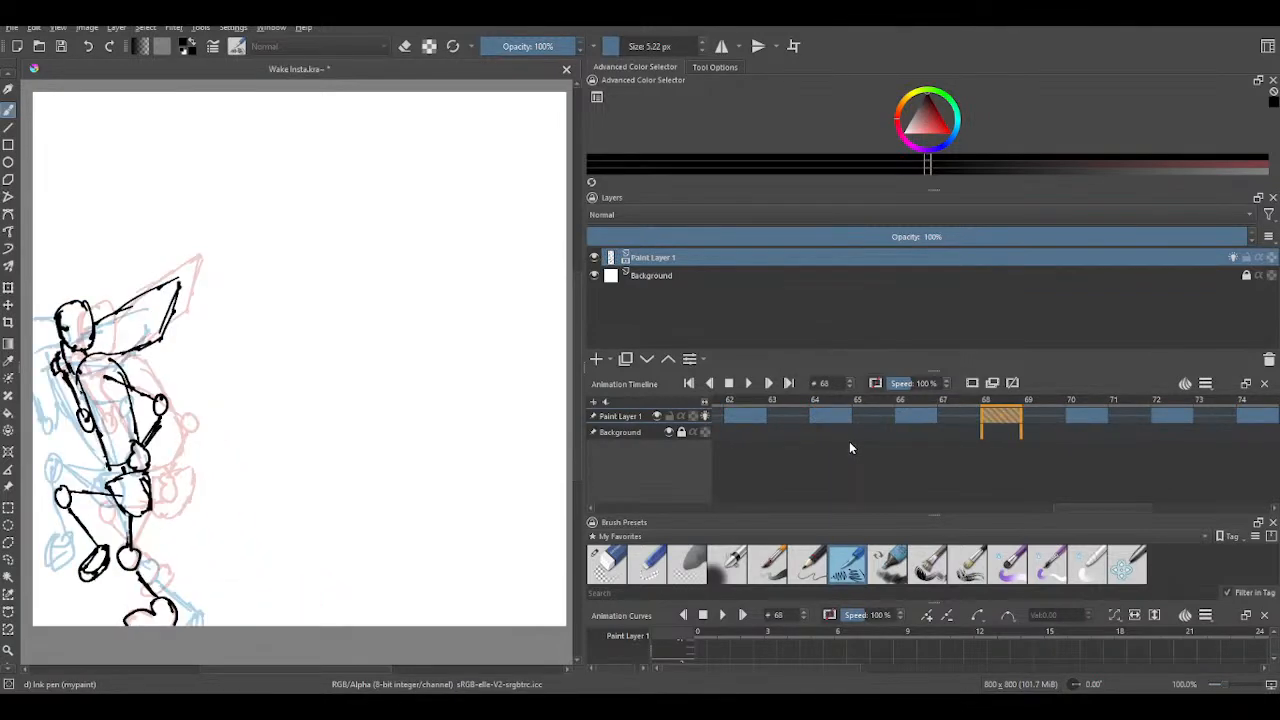
{"action": "key", "text": "Right"}
{"action": "key", "text": "Right"}
{"action": "key", "text": "Right"}
{"action": "key", "text": "Left"}
{"action": "key", "text": "Left"}
{"action": "key", "text": "Left"}
{"action": "key", "text": "Left"}
{"action": "key", "text": "Left"}
- Advance to frame 76 to review how the figure's exit leads into the incoming arrow
{"action": "key", "text": "Right"}
{"action": "key", "text": "Right"}
{"action": "key", "text": "Right"}
{"action": "key", "text": "Right"}
{"action": "key", "text": "Right"}
{"action": "key", "text": "Right"}
{"action": "key", "text": "Right"}
{"action": "key", "text": "Right"}
{"action": "key", "text": "Right"}
{"action": "key", "text": "Right"}
{"action": "key", "text": "Right"}
{"action": "key", "text": "Right"}
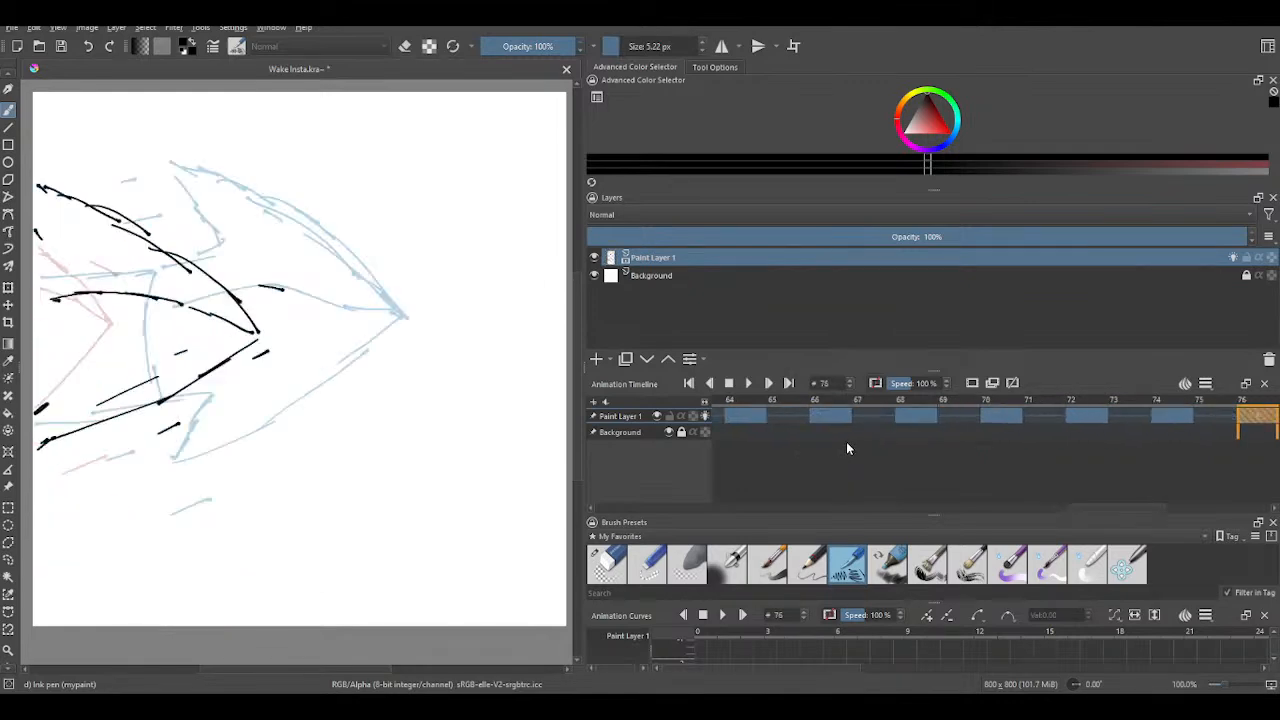
- Go back to frame 73 and forward to frame 78 to recheck the arrow sweeping into the canvas
{"action": "key", "text": "Left"}
{"action": "key", "text": "Left"}
{"action": "key", "text": "Left"}
{"action": "key", "text": "Left"}
{"action": "key", "text": "Left"}
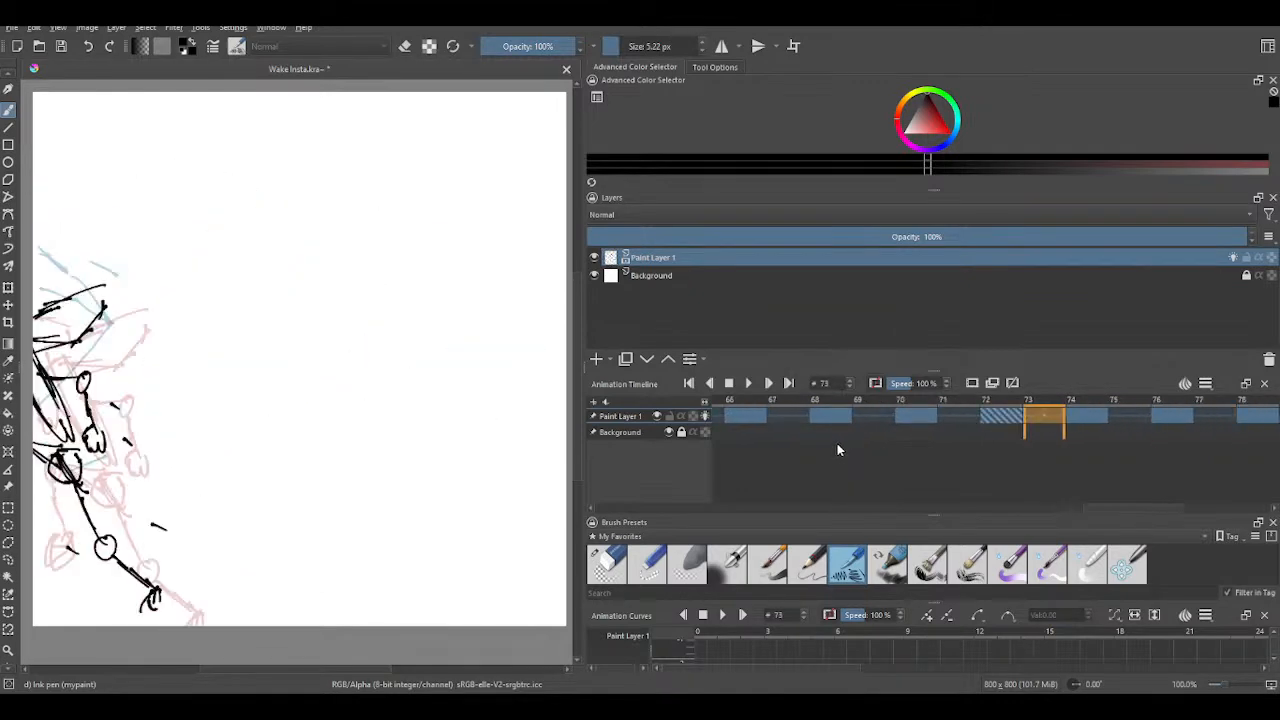
{"action": "key", "text": "Right"}
{"action": "key", "text": "Right"}
{"action": "key", "text": "Right"}
{"action": "key", "text": "Right"}
{"action": "key", "text": "Right"}
{"action": "key", "text": "Right"}
{"action": "key", "text": "Right"}
{"action": "key", "text": "Right"}
{"action": "key", "text": "Right"}
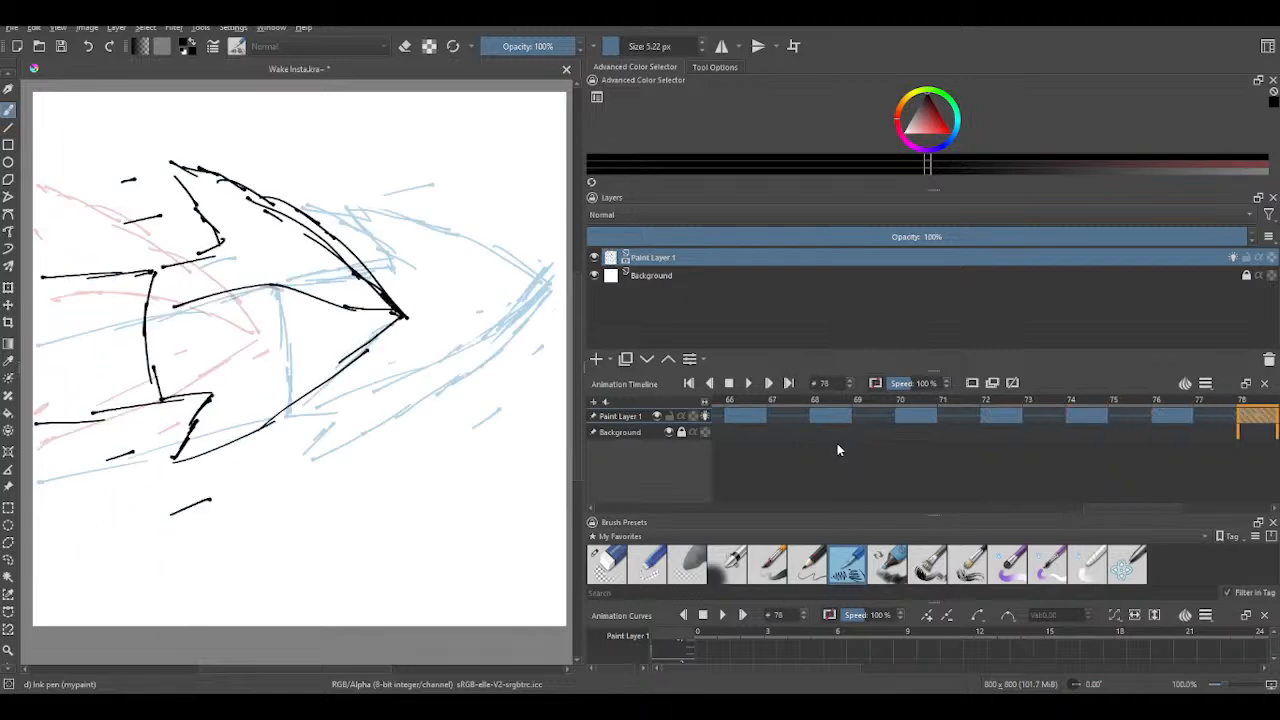
- Review the arrow's turn into the landscape from frame 78 to frame 88, rechecking frames 84 to 86
{"action": "key", "text": "Right"}
{"action": "key", "text": "Right"}
{"action": "key", "text": "Right"}
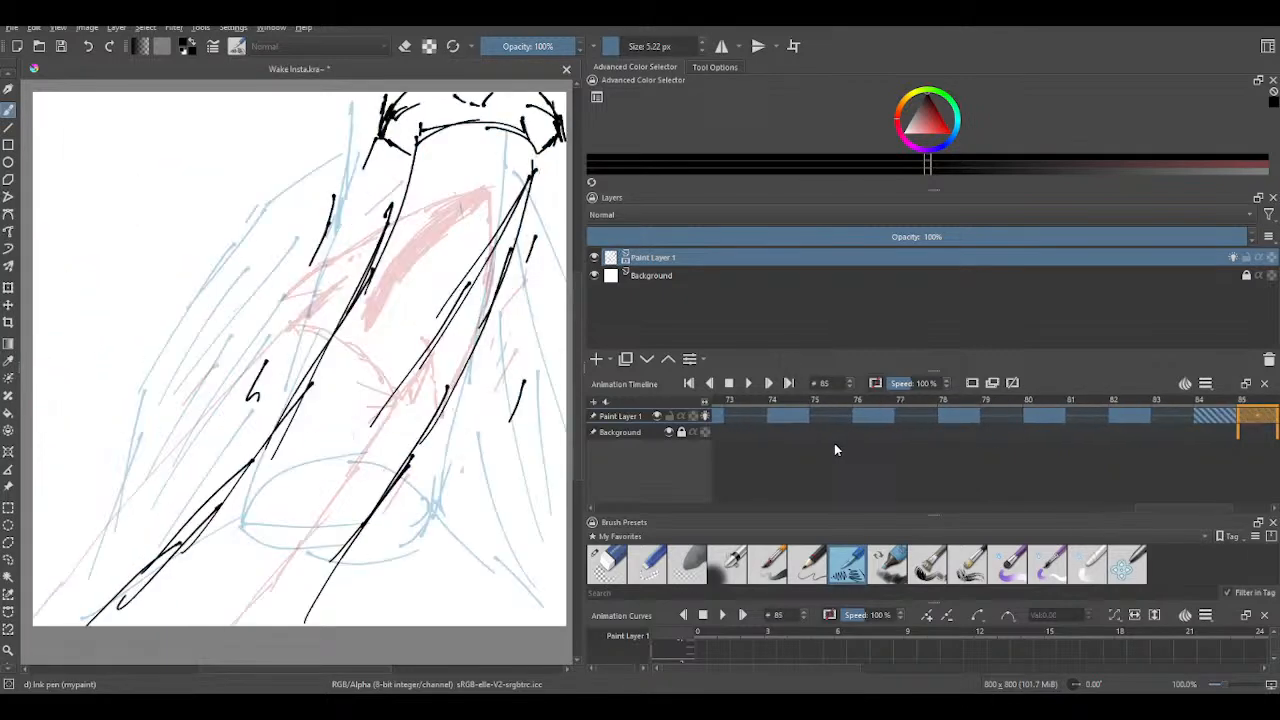
{"action": "key", "text": "Right"}
{"action": "key", "text": "Right"}
{"action": "key", "text": "Left"}
{"action": "key", "text": "Left"}
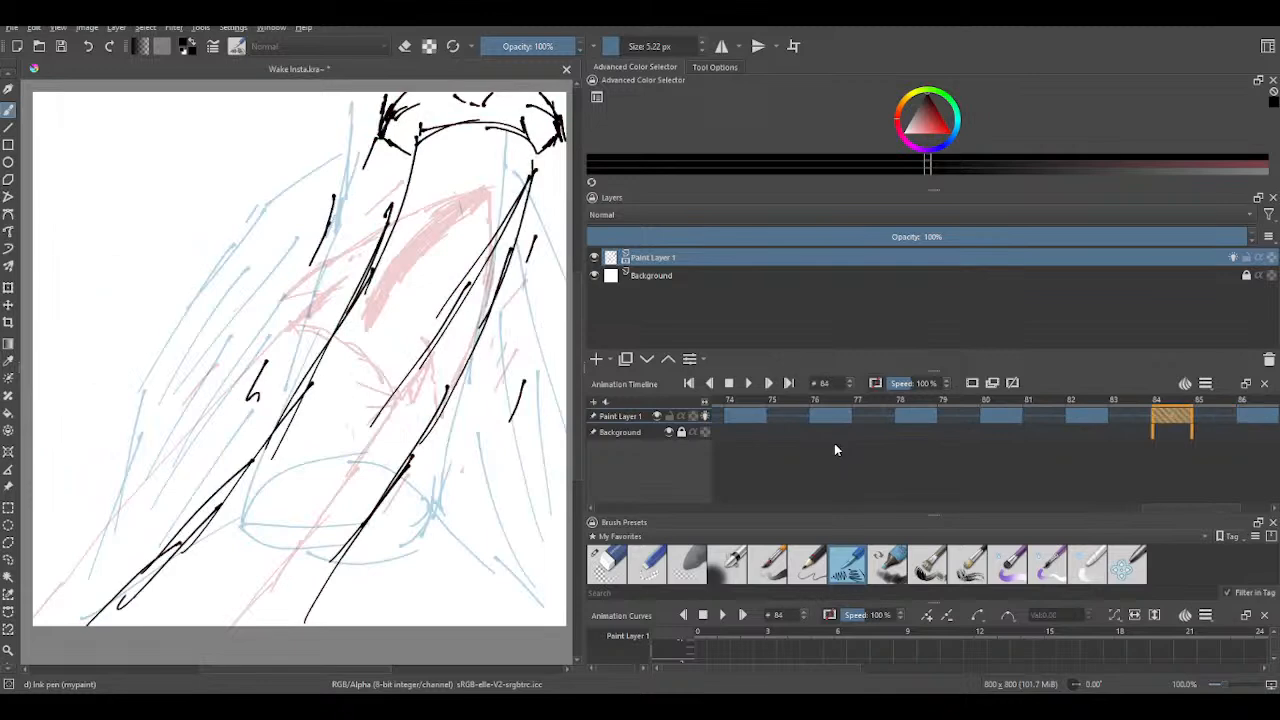
{"action": "key", "text": "Right"}
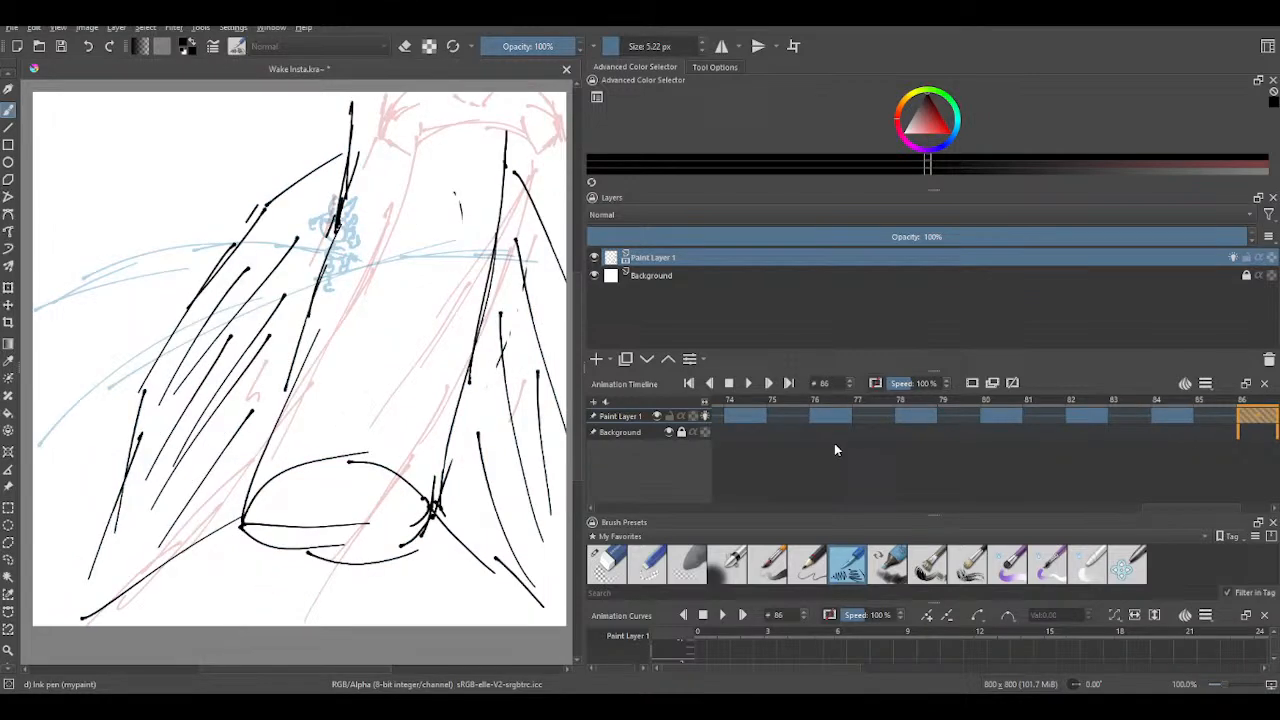
{"action": "key", "text": "Right"}
{"action": "key", "text": "Right"}
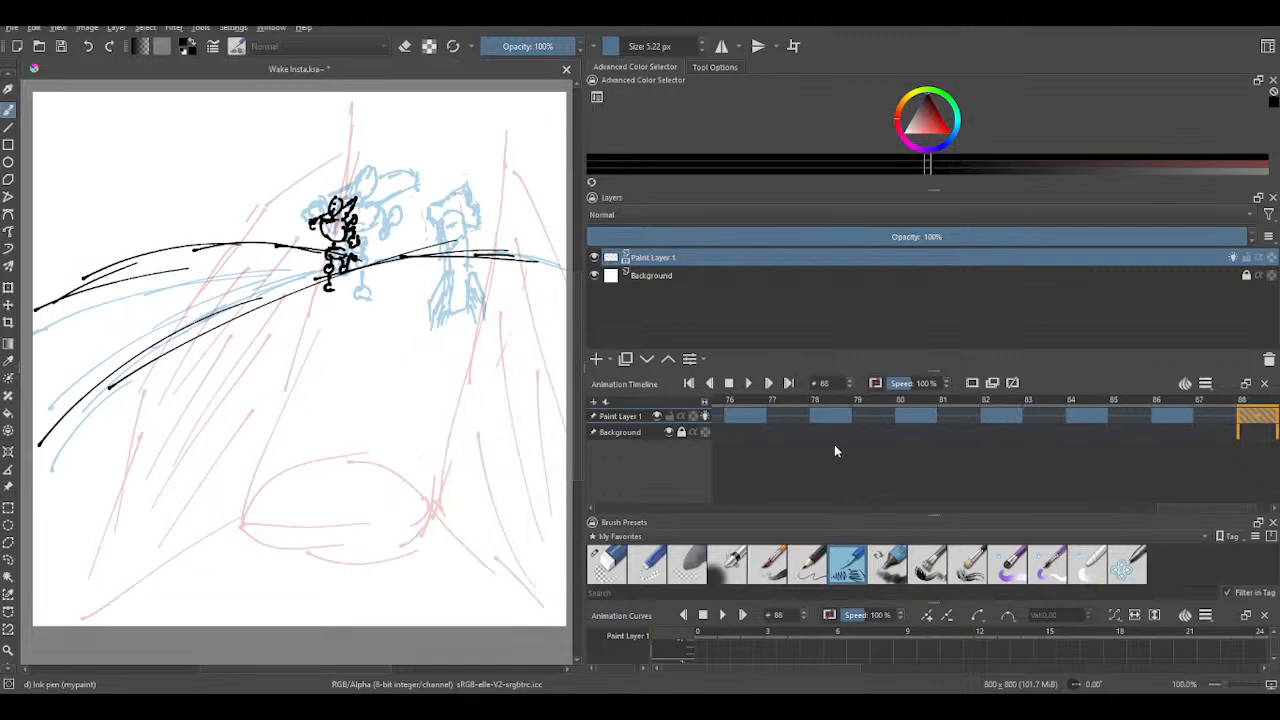
- Return to frame 86 and draw two curved hill lines across the drawing's upper-left corner
{"action": "key", "text": "Left"}
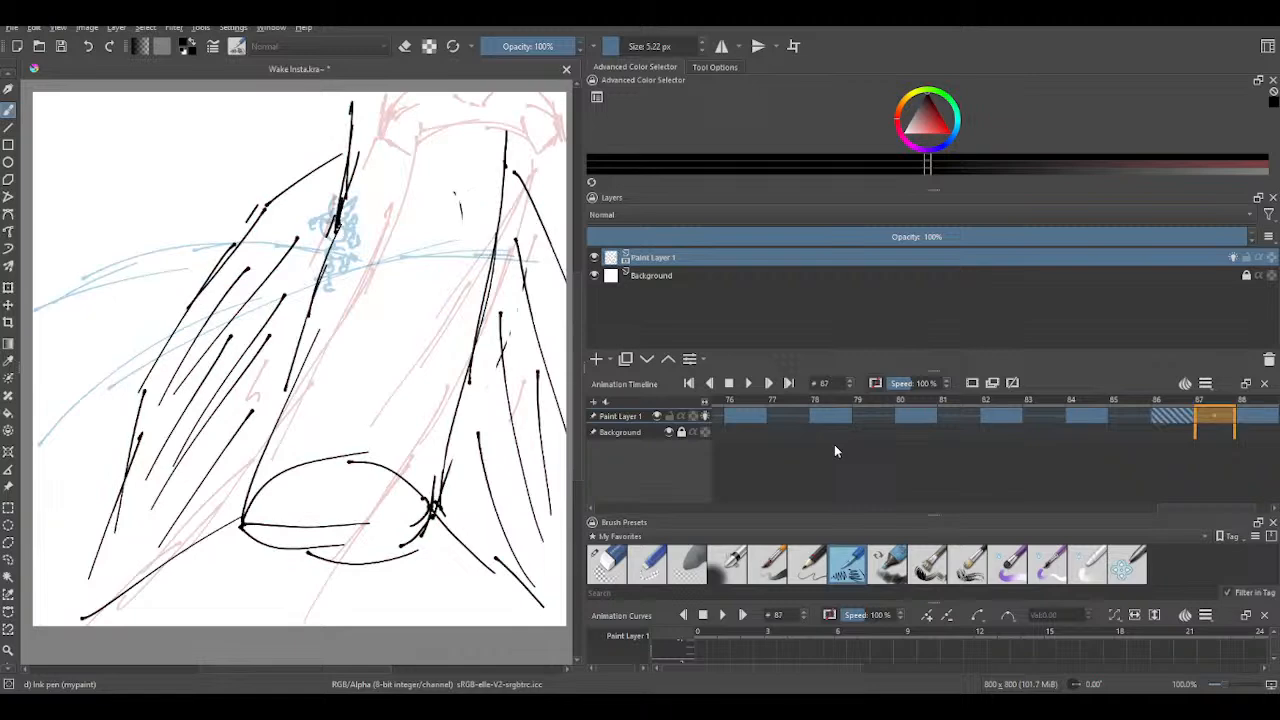
{"action": "key", "text": "Left"}
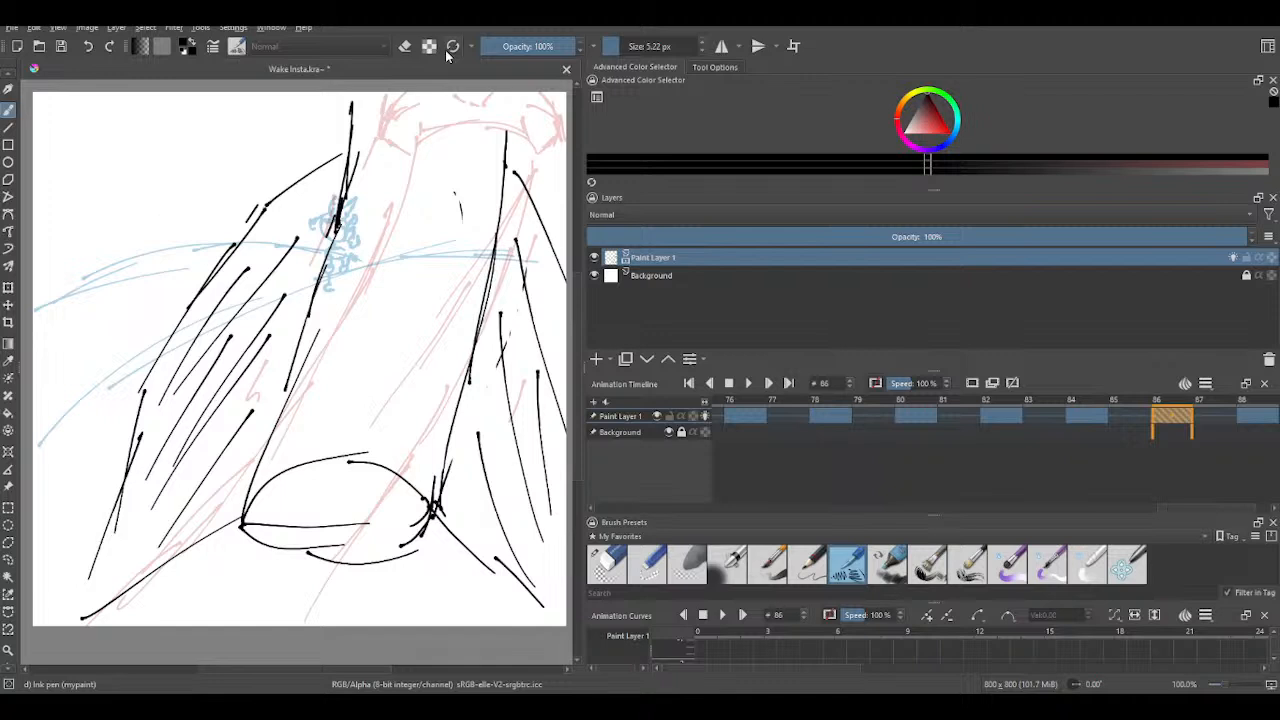
{"action": "left_click_drag", "start_coordinate": [35, 139], "coordinate": [148, 92]}
{"action": "mouse_move", "coordinate": [43, 211]}
{"action": "left_mouse_down"}
{"action": "mouse_move", "coordinate": [120, 140]}
{"action": "mouse_move", "coordinate": [191, 104]}
{"action": "left_mouse_up"}
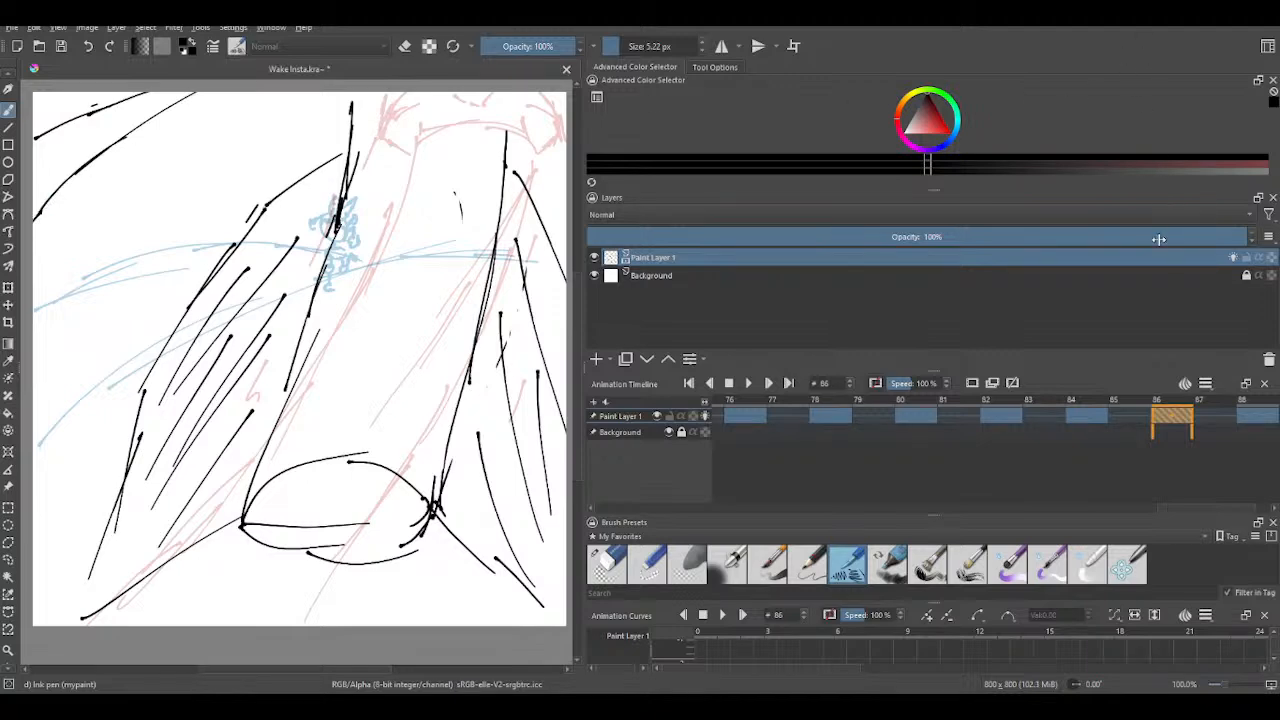
- Flip between frames 86 and 89 to check how the new corner lines lead into the hills
{"action": "key", "text": "Right"}
{"action": "key", "text": "Right"}
{"action": "key", "text": "Right"}
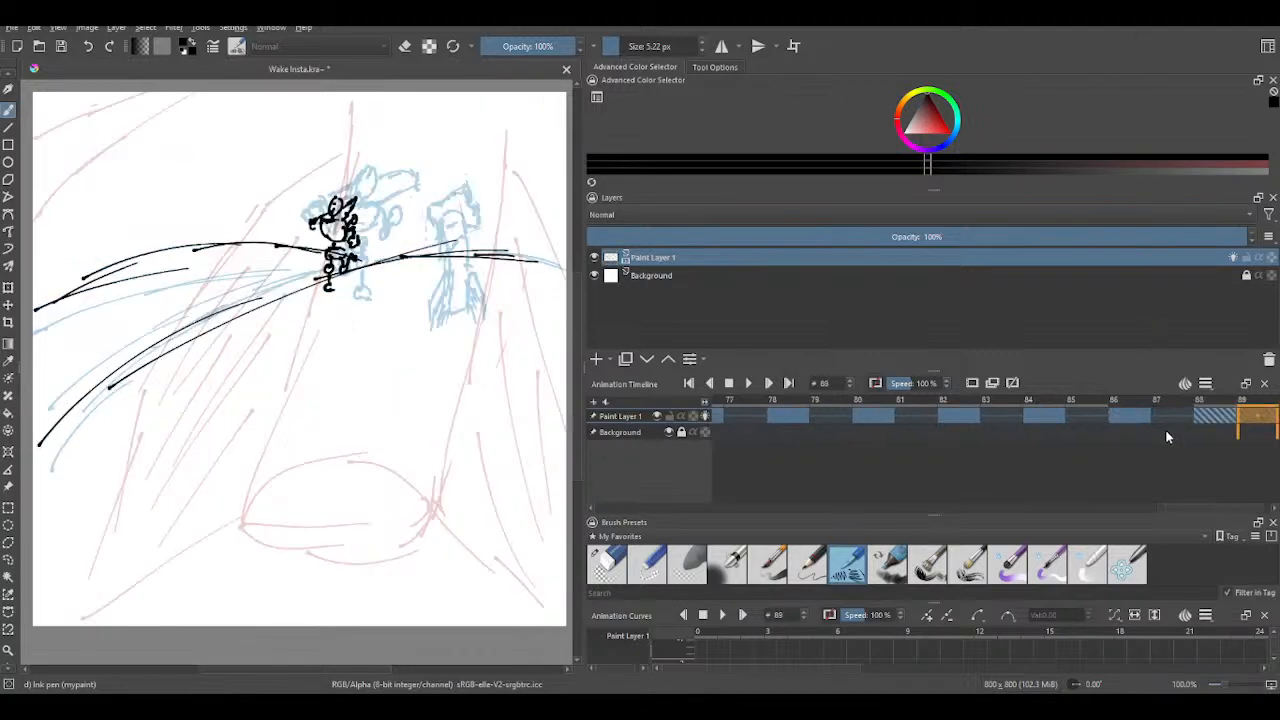
{"action": "key", "text": "Left"}
{"action": "key", "text": "Left"}
{"action": "key", "text": "Right"}
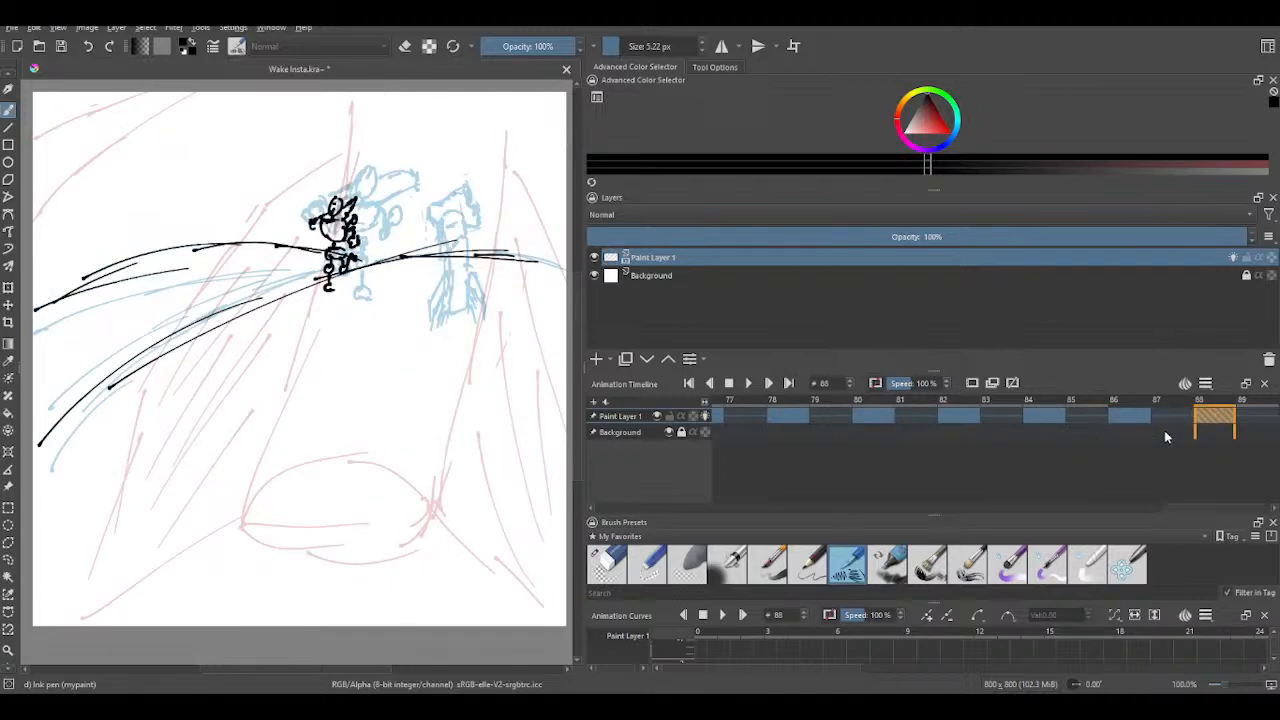
{"action": "key", "text": "Left"}
{"action": "key", "text": "Left"}
{"action": "key", "text": "Right"}
{"action": "key", "text": "Right"}
{"action": "key", "text": "Left"}
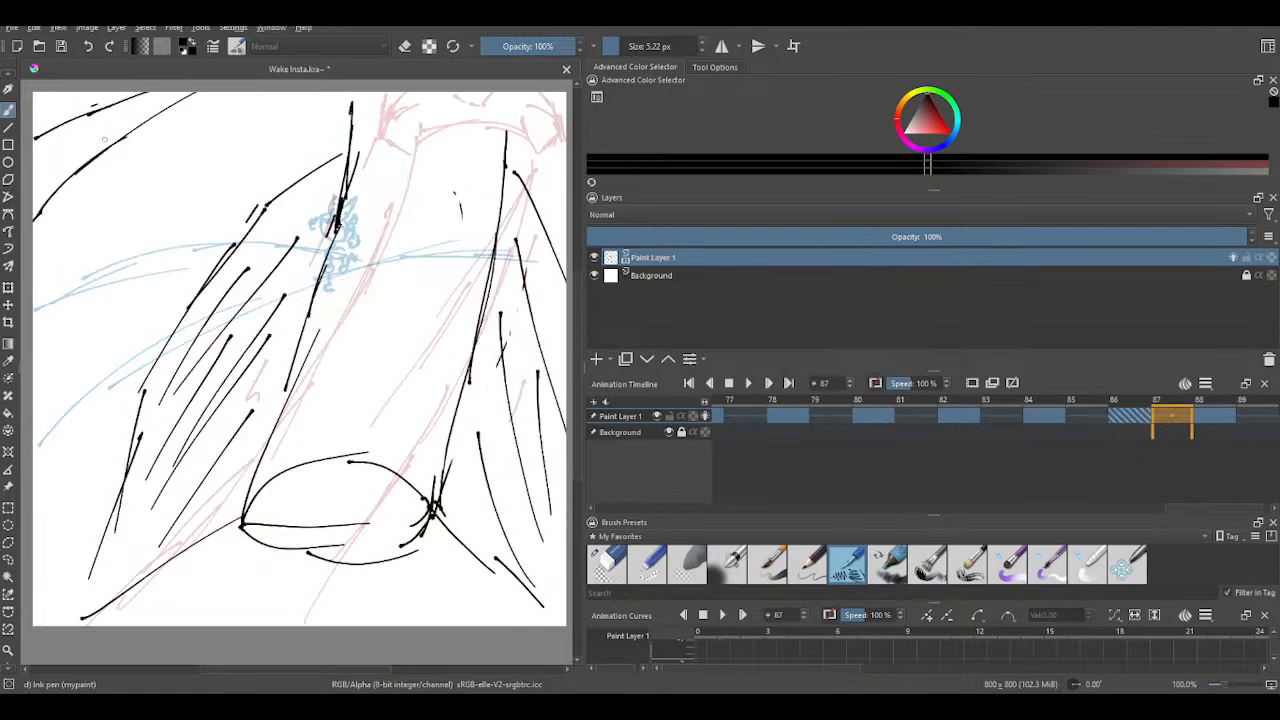
- Try adding hatching strokes around the upper-left corner lines on frame 87 and switch to the eraser
{"action": "left_click_drag", "start_coordinate": [36, 169], "coordinate": [122, 122]}
{"action": "mouse_move", "coordinate": [62, 150]}
{"action": "left_mouse_down"}
{"action": "mouse_move", "coordinate": [172, 94]}
{"action": "mouse_move", "coordinate": [202, 93]}
{"action": "left_mouse_up"}
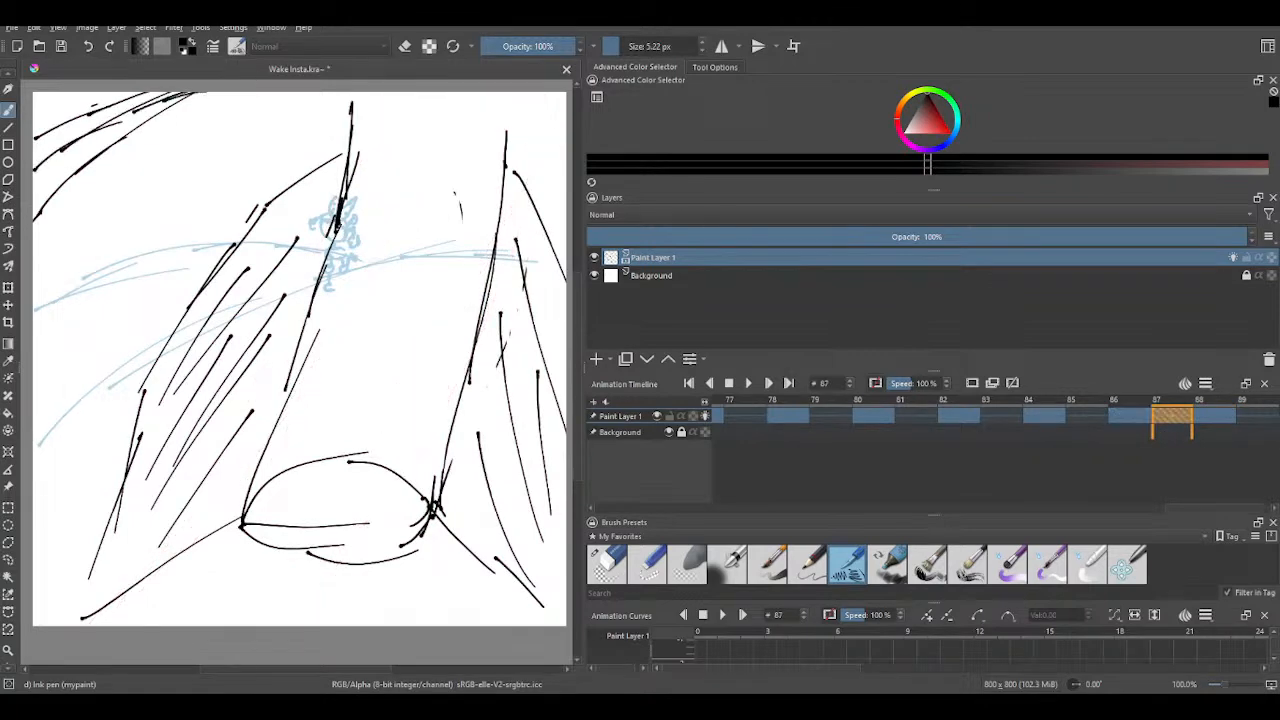
{"action": "left_click_drag", "start_coordinate": [36, 124], "coordinate": [86, 103]}
{"action": "left_click_drag", "start_coordinate": [60, 113], "coordinate": [132, 94]}
{"action": "left_click", "coordinate": [617, 566]}
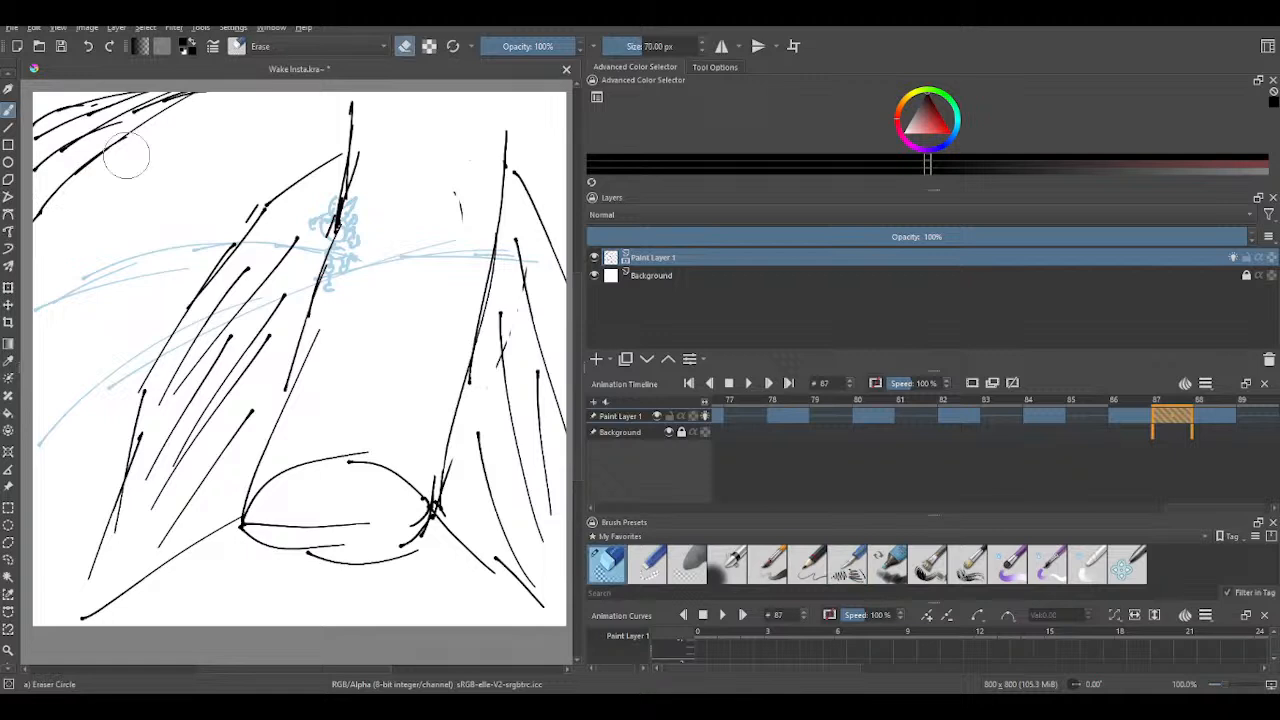
- Undo the hatching strokes and the extra drawing made on frame 87
{"action": "left_click", "coordinate": [89, 47]}
{"action": "left_click", "coordinate": [89, 47]}
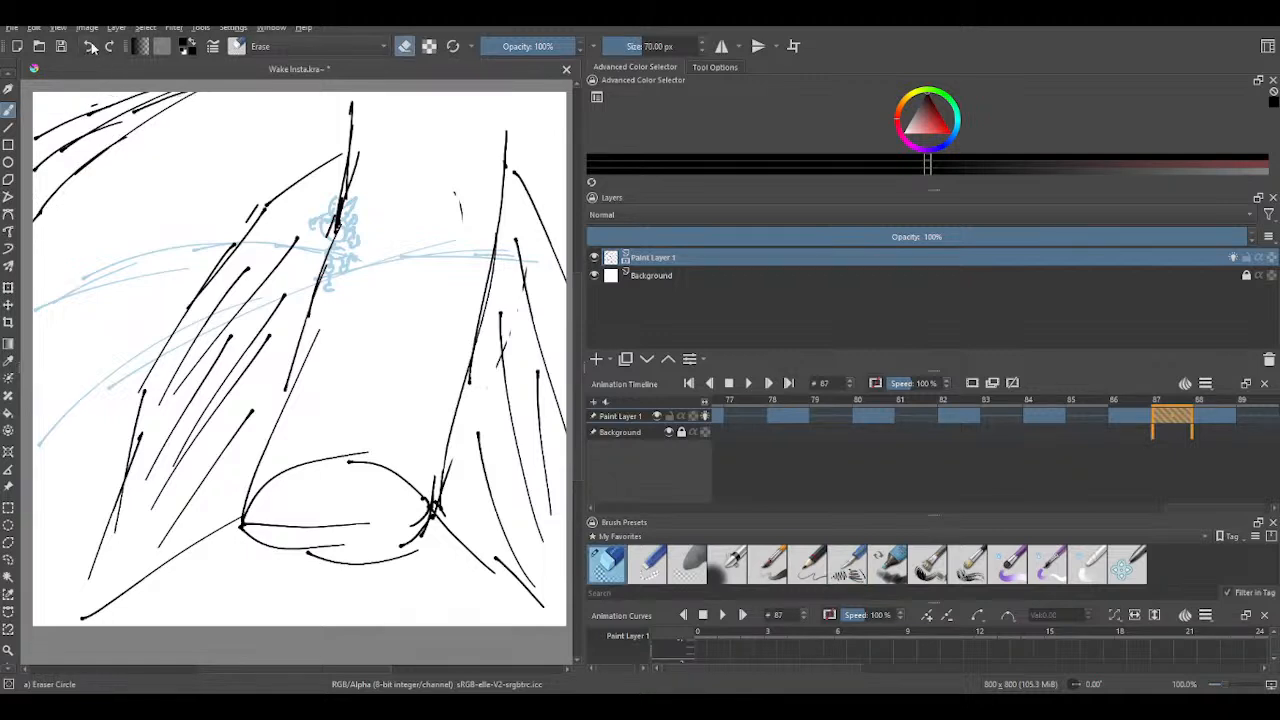
{"action": "left_click", "coordinate": [89, 47]}
{"action": "left_click", "coordinate": [89, 47]}
{"action": "left_click", "coordinate": [89, 47]}
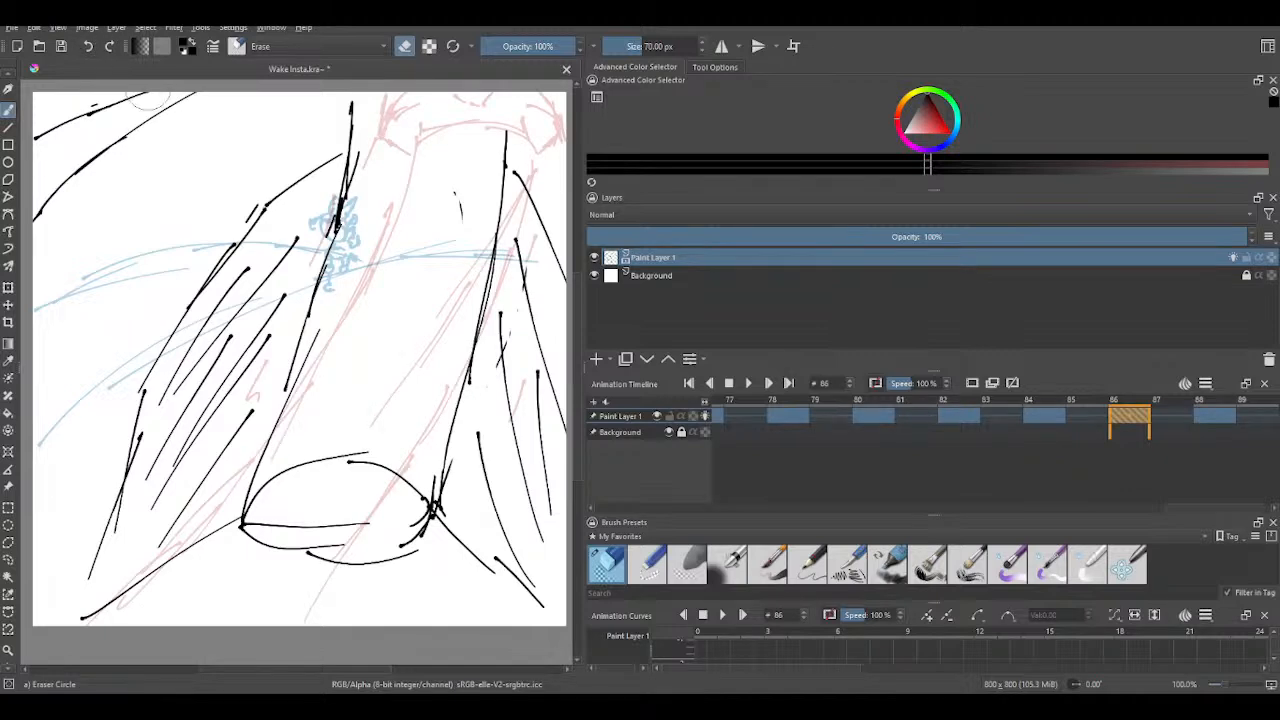
- Compare frames 84 and 86 to check the transition from the arrow's trail to the wide landscape shape
{"action": "key", "text": "minus"}
{"action": "scroll", "coordinate": [556, 431], "scroll_direction": "up", "scroll_amount": 3}
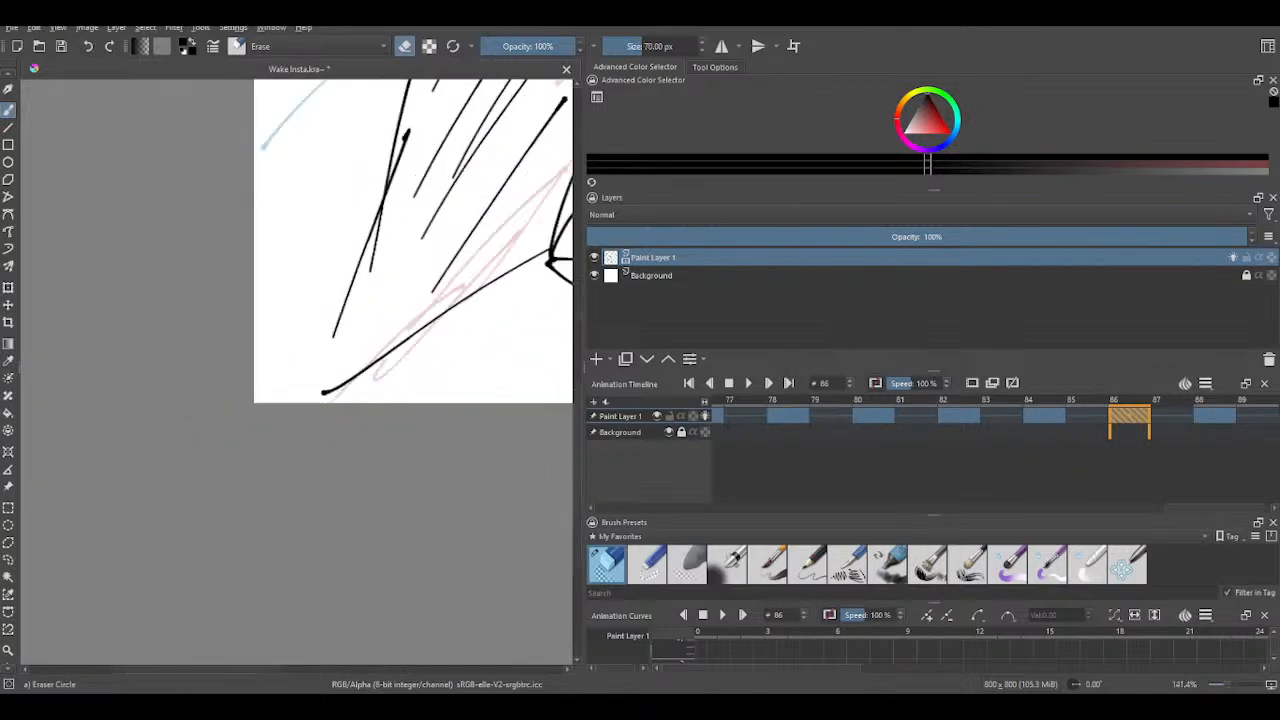
{"action": "mouse_move", "coordinate": [462, 249]}
{"action": "left_mouse_down"}
{"action": "mouse_move", "coordinate": [11, 630]}
{"action": "mouse_move", "coordinate": [67, 642]}
{"action": "left_mouse_up"}
{"action": "scroll", "coordinate": [131, 548], "scroll_direction": "down", "scroll_amount": 1}
{"action": "left_click_drag", "start_coordinate": [230, 433], "coordinate": [319, 353]}
{"action": "key", "text": "Left"}
{"action": "key", "text": "Left"}
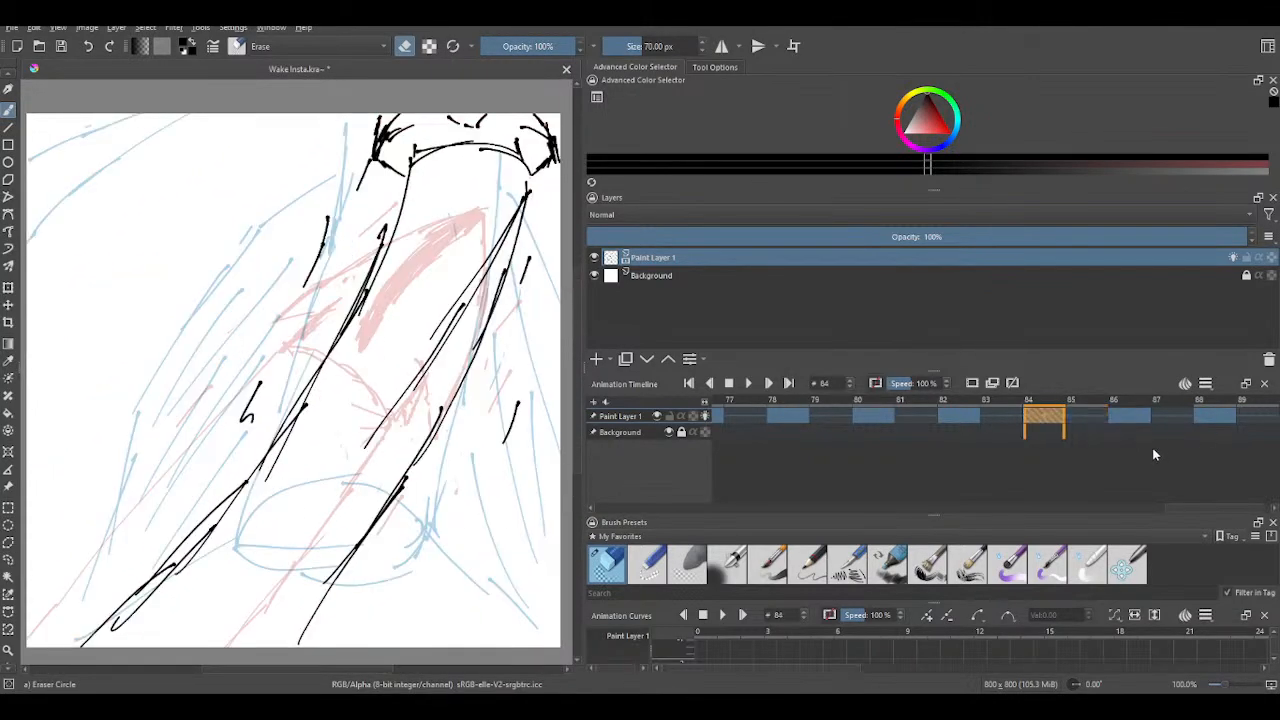
{"action": "key", "text": "Right"}
{"action": "key", "text": "Right"}
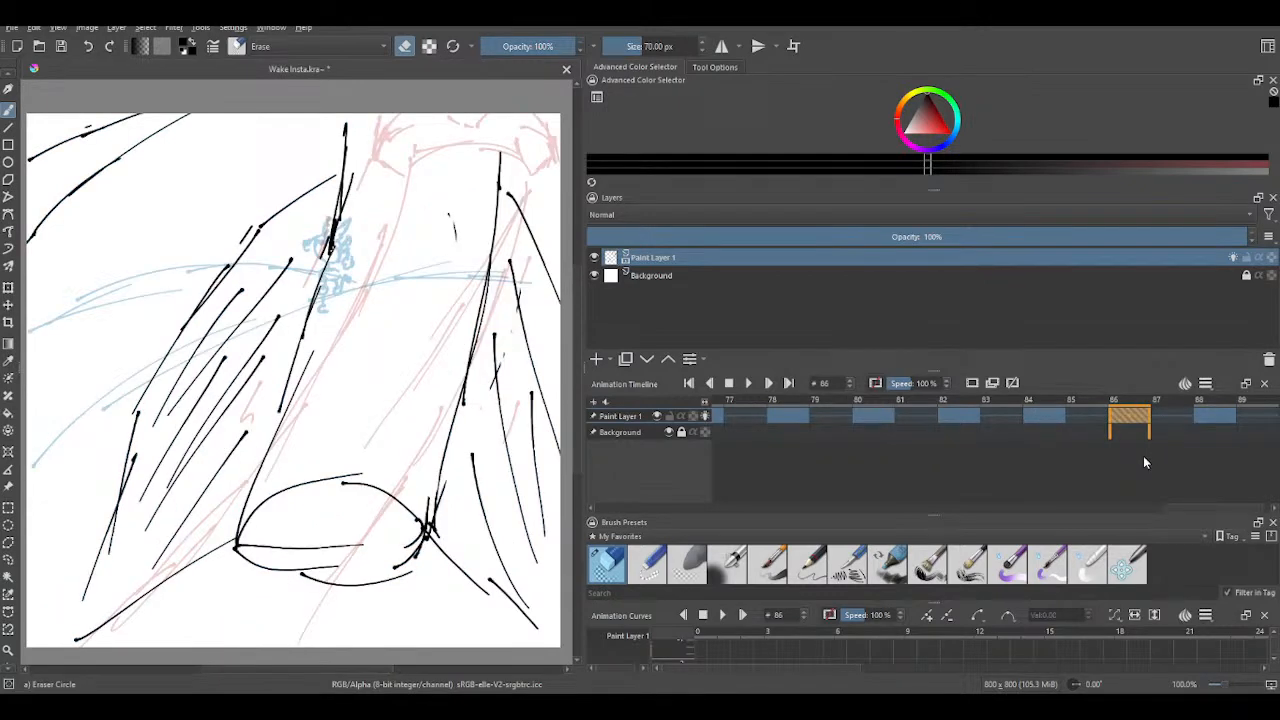
{"action": "key", "text": "Left"}
{"action": "key", "text": "Right"}
- Add ink hatching strokes around the upper-left corner lines on frame 86 and touch them up with the eraser
{"action": "left_click", "coordinate": [850, 566]}
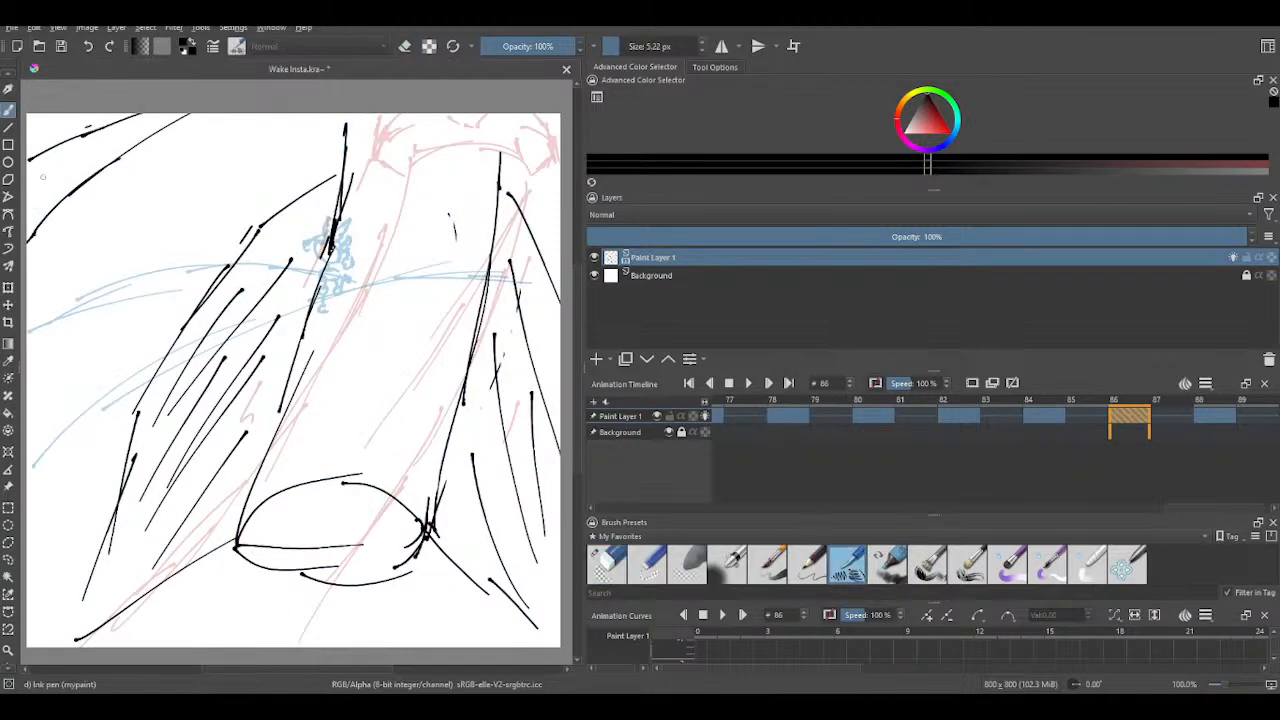
{"action": "left_click_drag", "start_coordinate": [32, 176], "coordinate": [186, 114]}
{"action": "left_click_drag", "start_coordinate": [32, 141], "coordinate": [140, 116]}
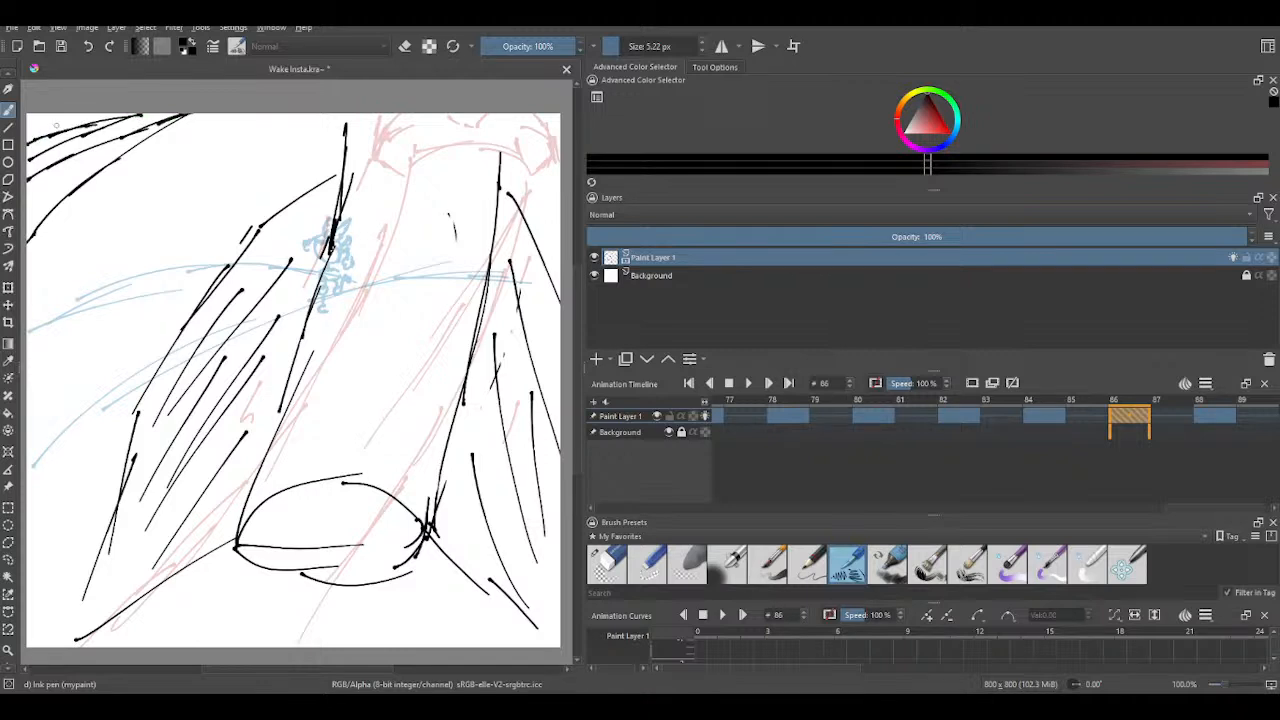
{"action": "left_click", "coordinate": [608, 565]}
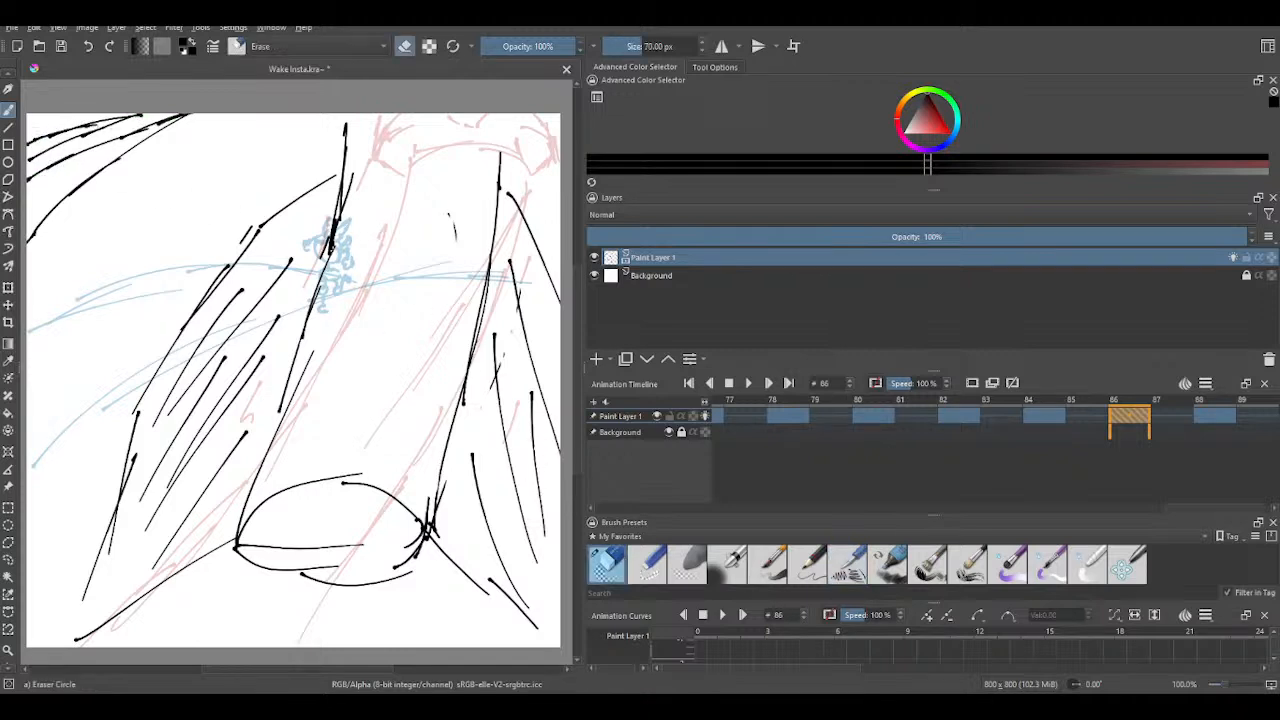
{"action": "left_click_drag", "start_coordinate": [62, 142], "coordinate": [112, 126]}
{"action": "mouse_move", "coordinate": [86, 181]}
{"action": "left_mouse_down"}
{"action": "mouse_move", "coordinate": [31, 238]}
{"action": "mouse_move", "coordinate": [180, 122]}
{"action": "mouse_move", "coordinate": [158, 126]}
{"action": "left_mouse_up"}
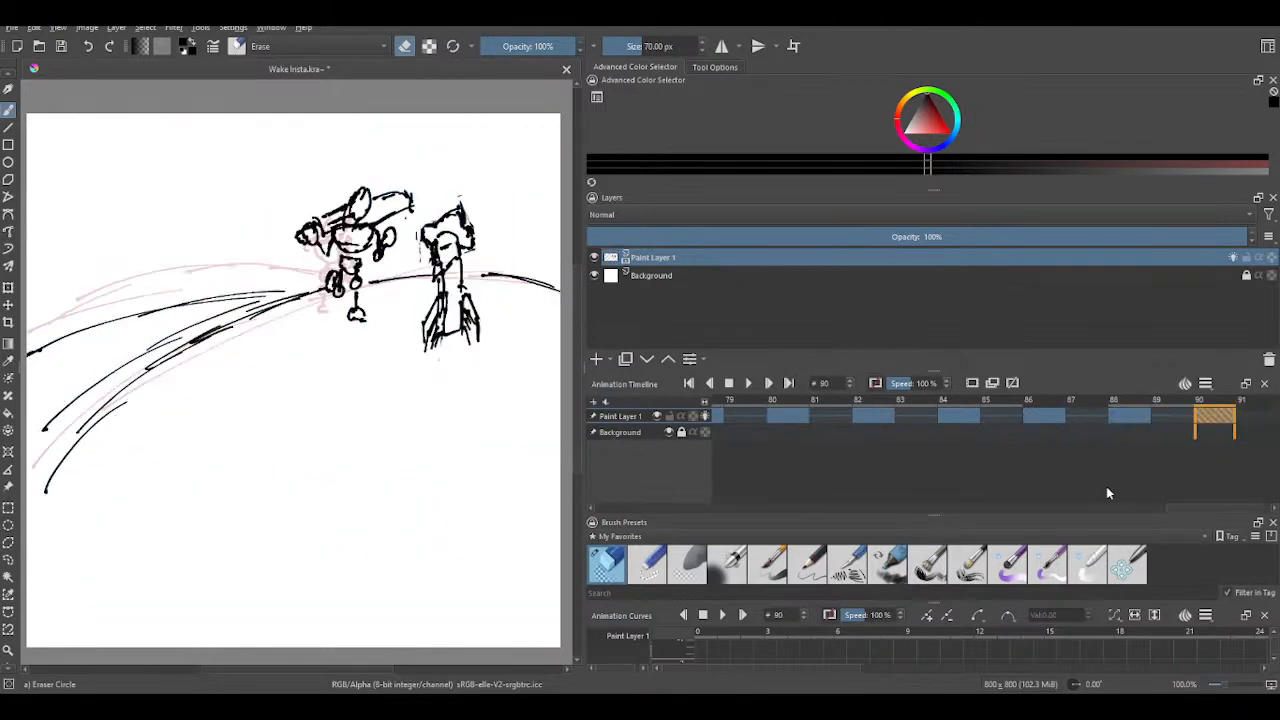
- On frame 88, ink an upright spike in the lower right and a hatched diagonal band running from its base to the right canvas edge
{"action": "key", "text": "space"}
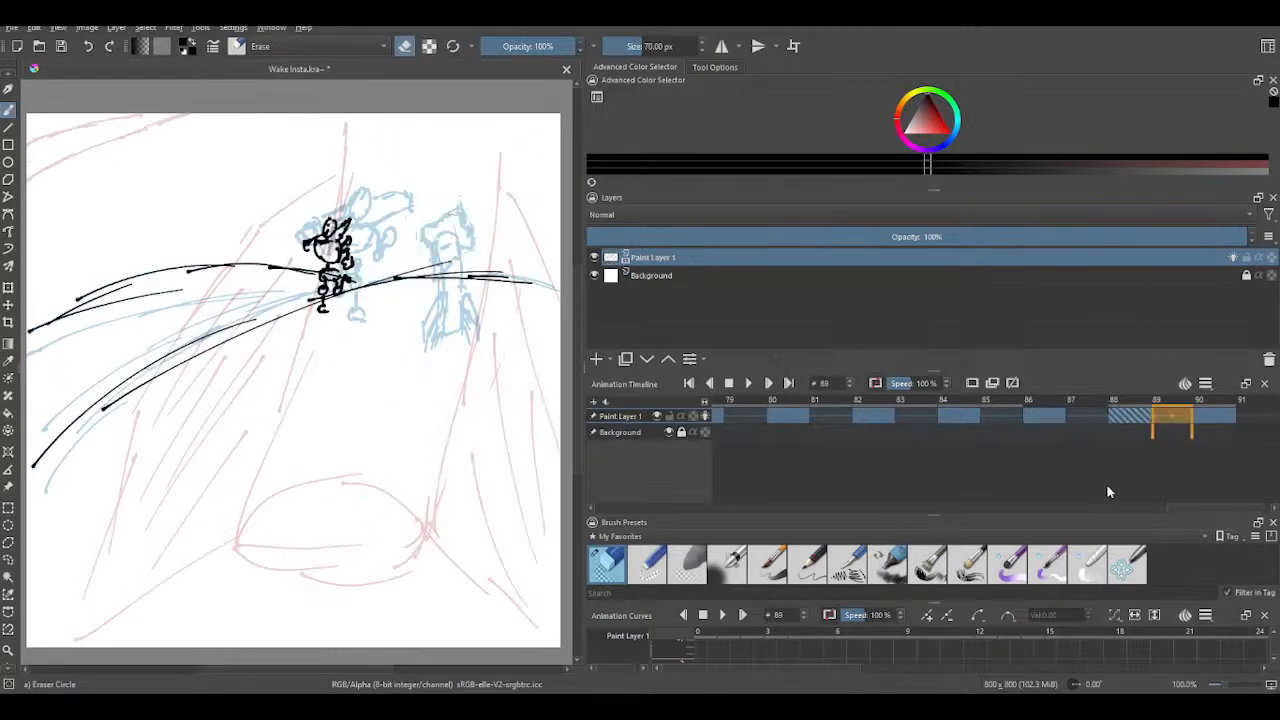
{"action": "key", "text": "Left"}
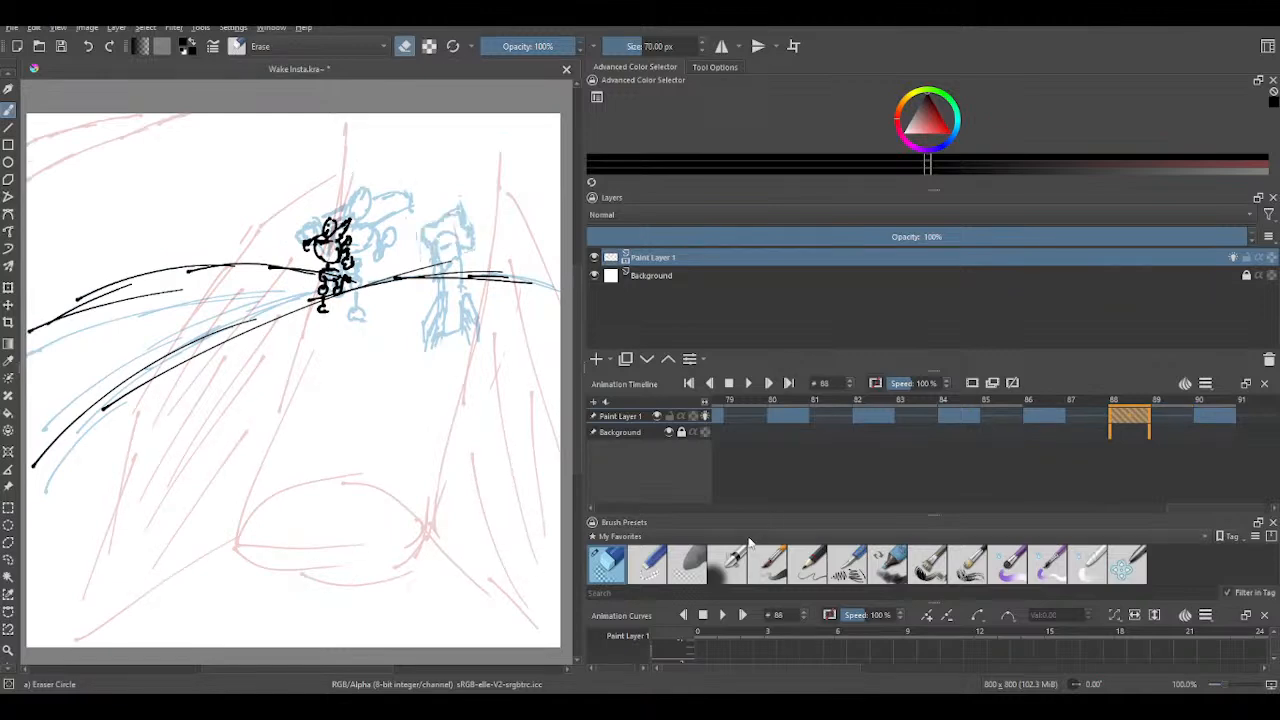
{"action": "left_click", "coordinate": [862, 570]}
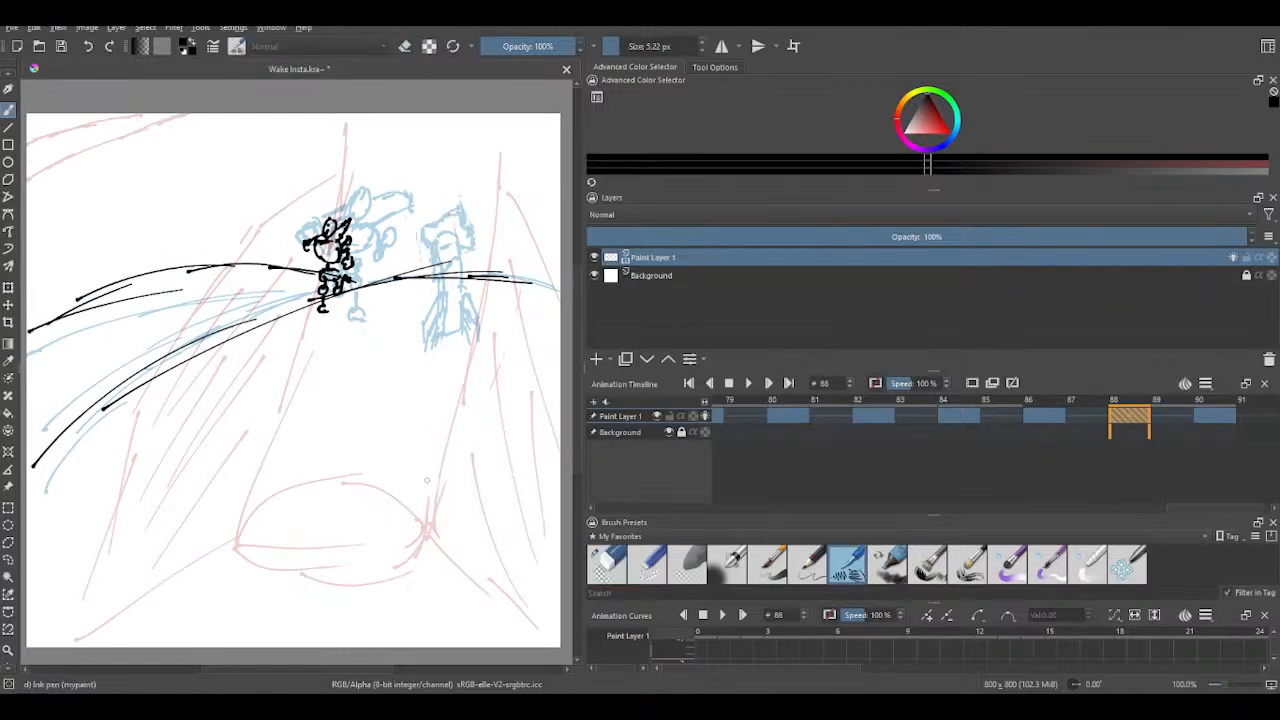
{"action": "left_click_drag", "start_coordinate": [415, 493], "coordinate": [529, 391]}
{"action": "mouse_move", "coordinate": [395, 494]}
{"action": "left_mouse_down"}
{"action": "mouse_move", "coordinate": [447, 381]}
{"action": "mouse_move", "coordinate": [415, 490]}
{"action": "mouse_move", "coordinate": [562, 384]}
{"action": "left_mouse_up"}
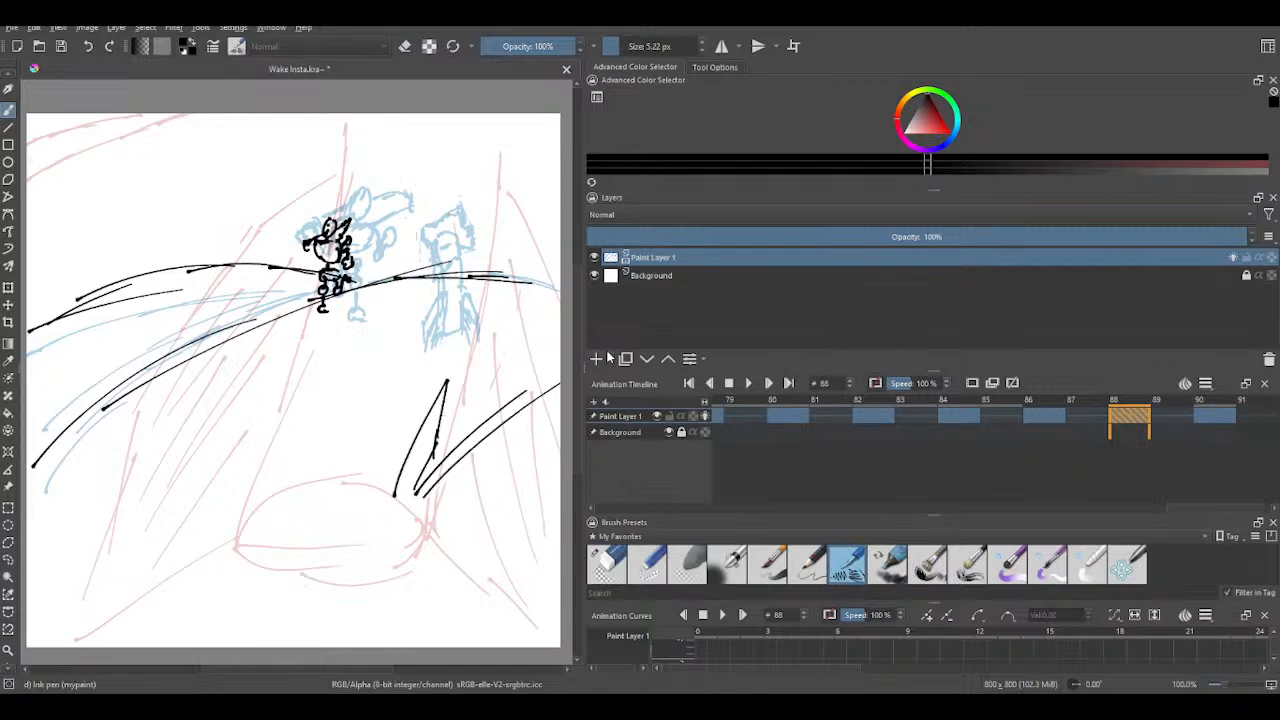
{"action": "left_click_drag", "start_coordinate": [475, 432], "coordinate": [562, 374]}
{"action": "left_click_drag", "start_coordinate": [434, 474], "coordinate": [562, 378]}
{"action": "left_click_drag", "start_coordinate": [410, 494], "coordinate": [556, 382]}
{"action": "left_click_drag", "start_coordinate": [544, 400], "coordinate": [447, 479]}
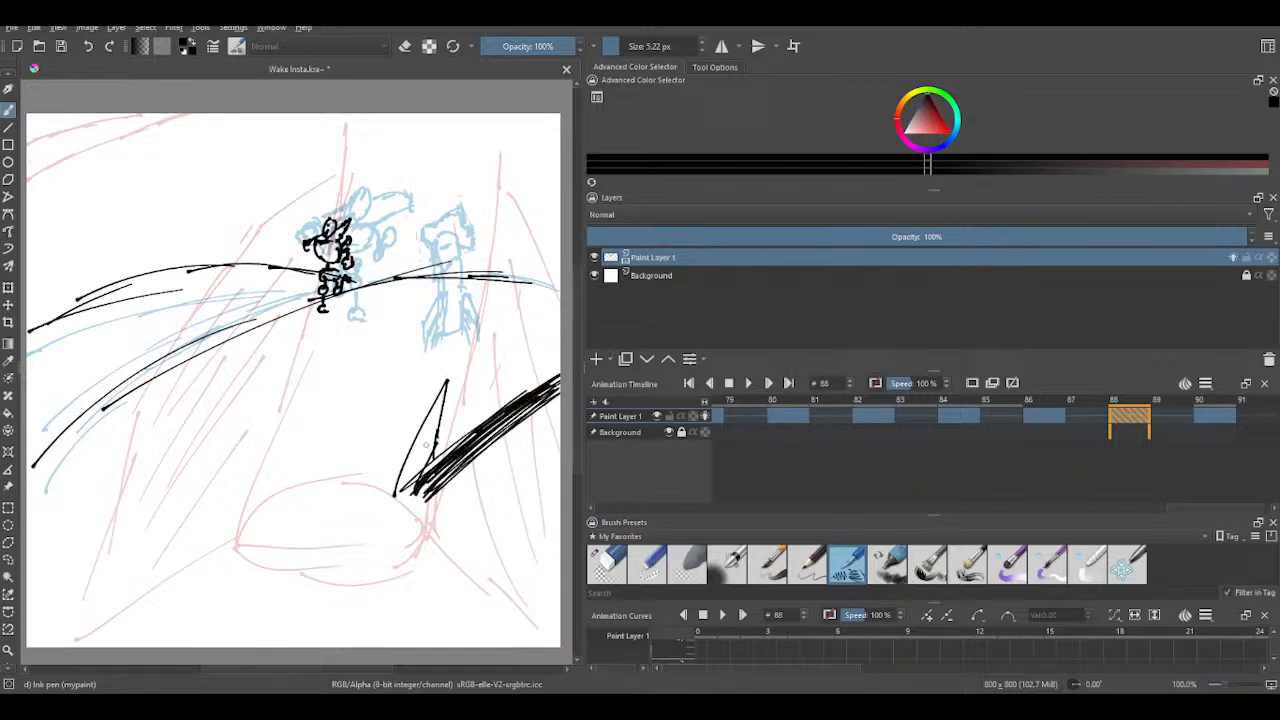
- Fill in the upright spike and extend the hatched diagonal band down to the lower canvas edge on frame 88
{"action": "mouse_move", "coordinate": [447, 382]}
{"action": "left_mouse_down"}
{"action": "mouse_move", "coordinate": [434, 435]}
{"action": "mouse_move", "coordinate": [449, 382]}
{"action": "mouse_move", "coordinate": [462, 415]}
{"action": "mouse_move", "coordinate": [392, 544]}
{"action": "left_mouse_up"}
{"action": "mouse_move", "coordinate": [448, 480]}
{"action": "left_mouse_down"}
{"action": "mouse_move", "coordinate": [344, 590]}
{"action": "mouse_move", "coordinate": [298, 618]}
{"action": "left_mouse_up"}
{"action": "left_click_drag", "start_coordinate": [484, 454], "coordinate": [292, 606]}
{"action": "mouse_move", "coordinate": [414, 486]}
{"action": "left_mouse_down"}
{"action": "mouse_move", "coordinate": [330, 546]}
{"action": "mouse_move", "coordinate": [238, 638]}
{"action": "left_mouse_up"}
{"action": "left_click_drag", "start_coordinate": [464, 482], "coordinate": [270, 636]}
{"action": "left_click_drag", "start_coordinate": [500, 455], "coordinate": [274, 644]}
{"action": "left_click_drag", "start_coordinate": [420, 498], "coordinate": [216, 646]}
{"action": "left_click_drag", "start_coordinate": [340, 576], "coordinate": [238, 646]}
{"action": "left_click_drag", "start_coordinate": [400, 516], "coordinate": [248, 646]}
{"action": "mouse_move", "coordinate": [486, 470]}
{"action": "left_mouse_down"}
{"action": "mouse_move", "coordinate": [260, 642]}
{"action": "mouse_move", "coordinate": [328, 567]}
{"action": "left_mouse_up"}
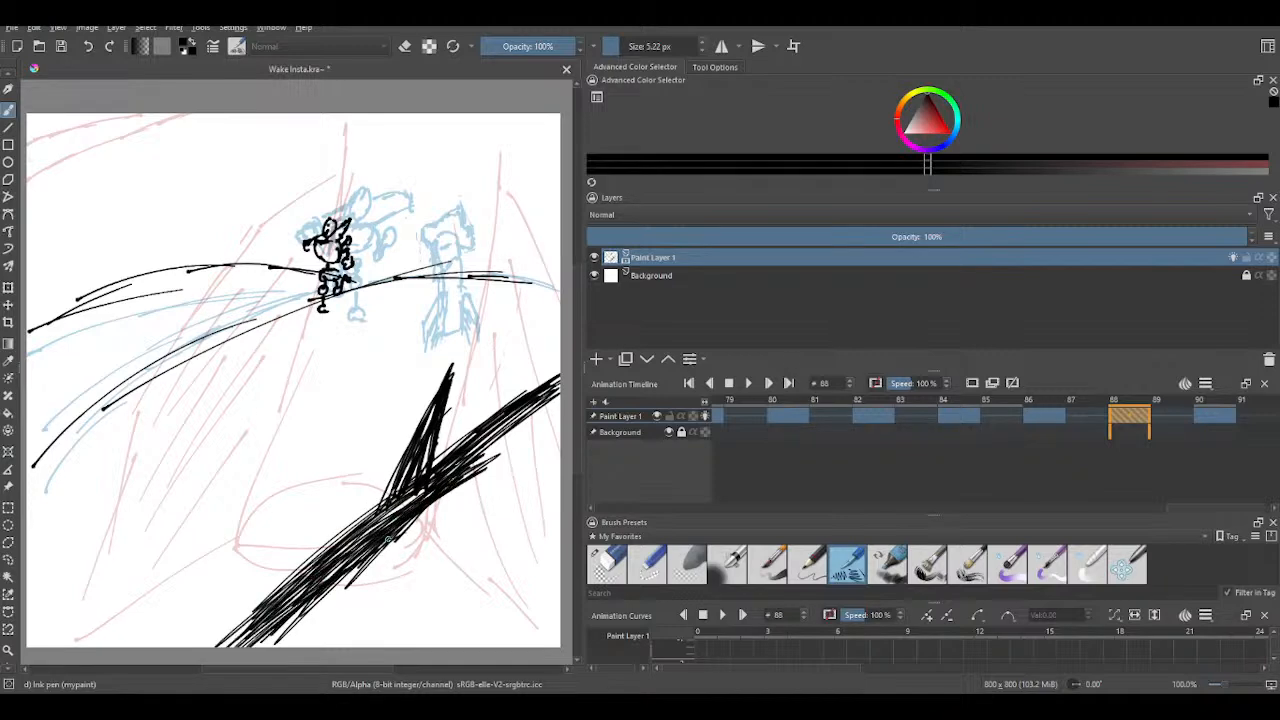
- Add hatched spikes radiating below, beside and above the band's centre to form a star-shaped glint on frame 88
{"action": "left_click_drag", "start_coordinate": [388, 530], "coordinate": [373, 630]}
{"action": "left_click_drag", "start_coordinate": [408, 518], "coordinate": [380, 640]}
{"action": "mouse_move", "coordinate": [440, 494]}
{"action": "left_mouse_down"}
{"action": "mouse_move", "coordinate": [376, 620]}
{"action": "mouse_move", "coordinate": [382, 556]}
{"action": "left_mouse_up"}
{"action": "left_click_drag", "start_coordinate": [432, 438], "coordinate": [390, 572]}
{"action": "left_click_drag", "start_coordinate": [408, 538], "coordinate": [335, 645]}
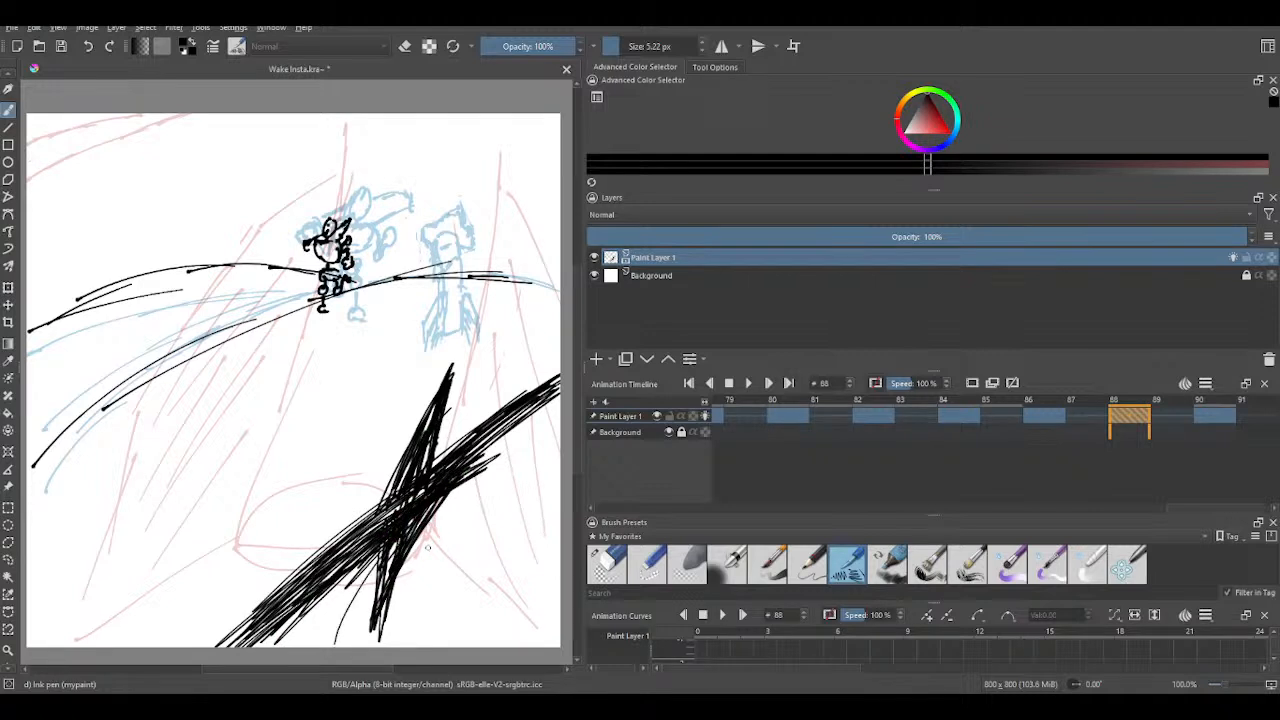
{"action": "left_click_drag", "start_coordinate": [454, 507], "coordinate": [420, 516]}
{"action": "mouse_move", "coordinate": [491, 489]}
{"action": "left_mouse_down"}
{"action": "mouse_move", "coordinate": [412, 540]}
{"action": "mouse_move", "coordinate": [452, 542]}
{"action": "mouse_move", "coordinate": [446, 556]}
{"action": "left_mouse_up"}
{"action": "left_click_drag", "start_coordinate": [426, 496], "coordinate": [452, 558]}
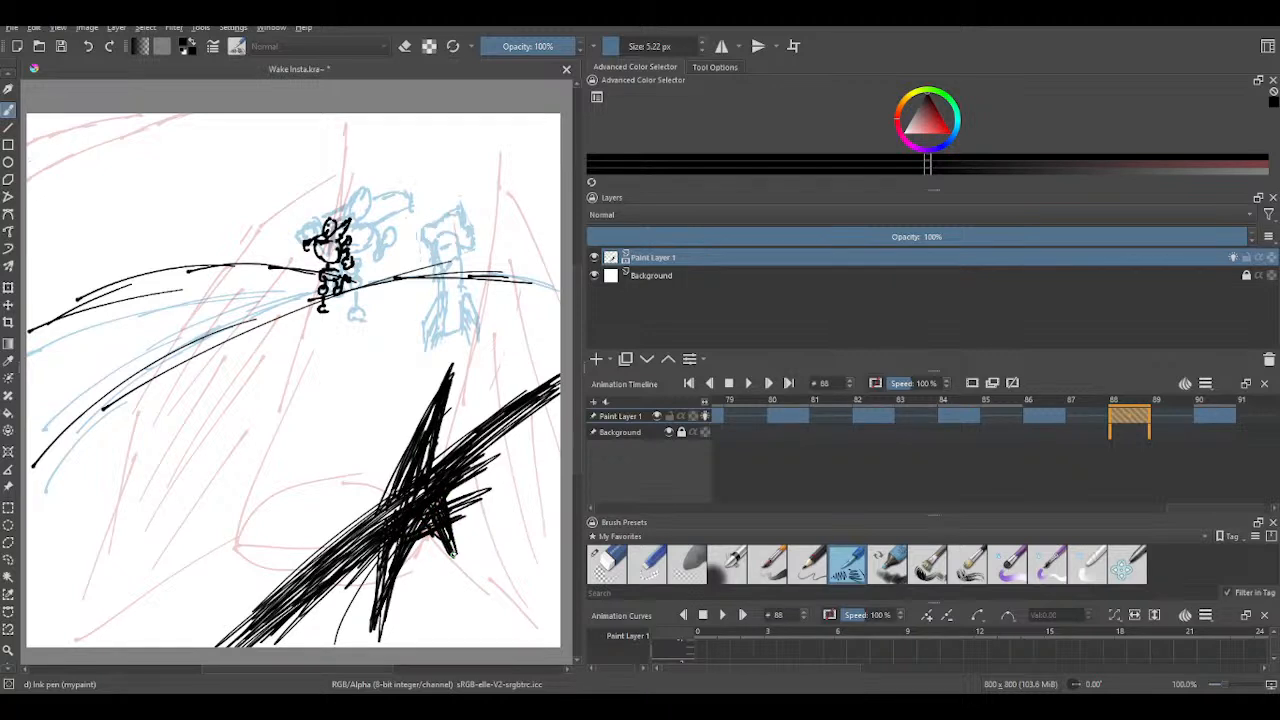
{"action": "left_click_drag", "start_coordinate": [474, 406], "coordinate": [432, 466]}
{"action": "mouse_move", "coordinate": [362, 440]}
{"action": "left_mouse_down"}
{"action": "mouse_move", "coordinate": [379, 503]}
{"action": "mouse_move", "coordinate": [391, 488]}
{"action": "mouse_move", "coordinate": [366, 443]}
{"action": "mouse_move", "coordinate": [386, 466]}
{"action": "left_mouse_up"}
{"action": "left_click_drag", "start_coordinate": [374, 552], "coordinate": [346, 590]}
{"action": "mouse_move", "coordinate": [384, 544]}
{"action": "left_mouse_down"}
{"action": "mouse_move", "coordinate": [341, 608]}
{"action": "mouse_move", "coordinate": [354, 599]}
{"action": "left_mouse_up"}
- Handwrite the notes "Ding" and "a shine" beside the star-shaped glint on frame 88
{"action": "mouse_move", "coordinate": [452, 575]}
{"action": "left_mouse_down"}
{"action": "mouse_move", "coordinate": [461, 630]}
{"action": "mouse_move", "coordinate": [478, 562]}
{"action": "mouse_move", "coordinate": [494, 618]}
{"action": "mouse_move", "coordinate": [508, 582]}
{"action": "mouse_move", "coordinate": [526, 578]}
{"action": "mouse_move", "coordinate": [520, 622]}
{"action": "left_mouse_up"}
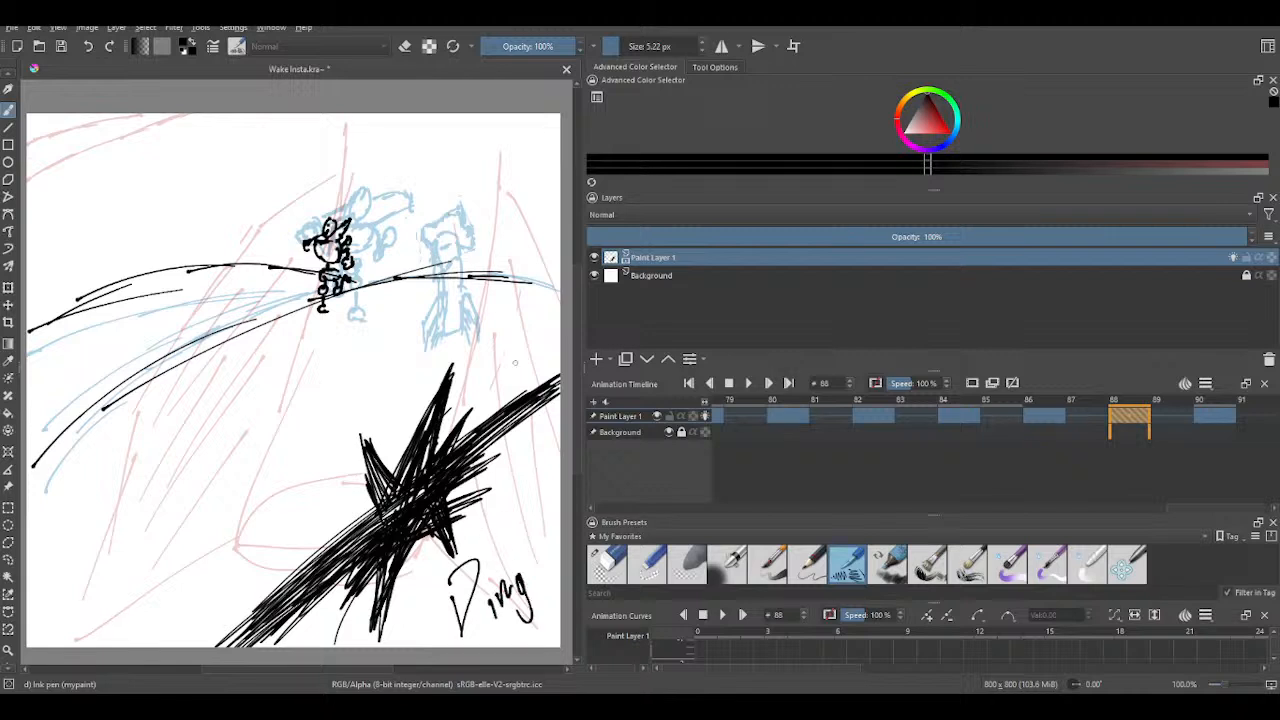
{"action": "mouse_move", "coordinate": [497, 508]}
{"action": "left_mouse_down"}
{"action": "mouse_move", "coordinate": [489, 548]}
{"action": "mouse_move", "coordinate": [502, 538]}
{"action": "left_mouse_up"}
{"action": "mouse_move", "coordinate": [502, 524]}
{"action": "left_mouse_down"}
{"action": "mouse_move", "coordinate": [518, 536]}
{"action": "mouse_move", "coordinate": [530, 508]}
{"action": "left_mouse_up"}
{"action": "mouse_move", "coordinate": [534, 512]}
{"action": "left_mouse_down"}
{"action": "mouse_move", "coordinate": [544, 502]}
{"action": "mouse_move", "coordinate": [520, 472]}
{"action": "mouse_move", "coordinate": [522, 484]}
{"action": "mouse_move", "coordinate": [542, 476]}
{"action": "left_mouse_up"}
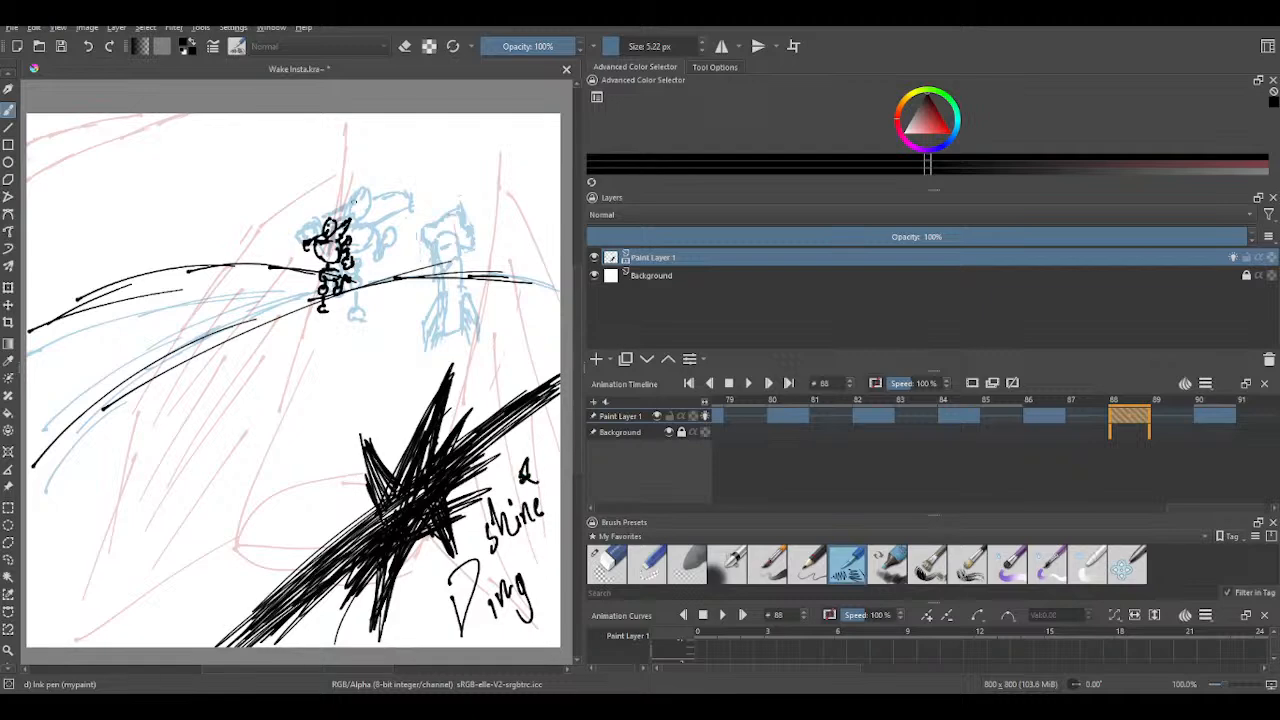
- Flip between frames 87 and 90 to check how the glint fits with the neighbouring drawings
{"action": "key", "text": "period"}
{"action": "key", "text": "comma"}
{"action": "key", "text": "period"}
{"action": "key", "text": "comma"}
{"action": "key", "text": "period"}
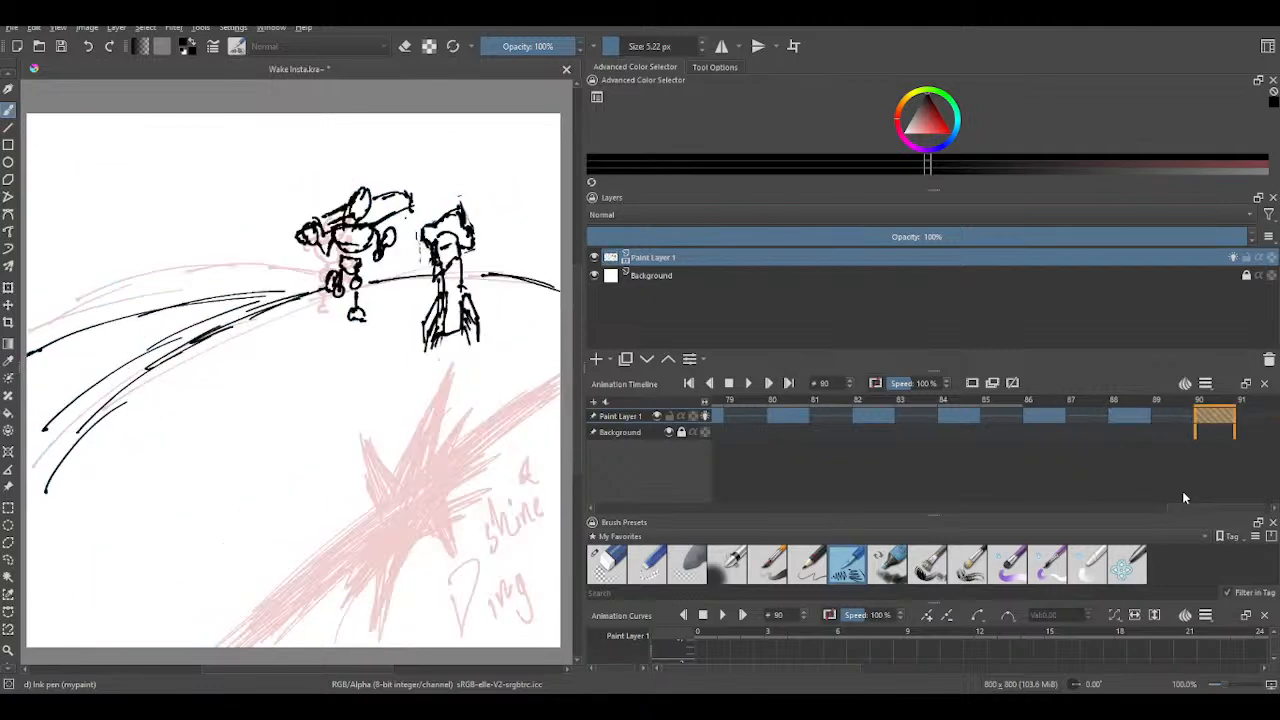
{"action": "key", "text": "comma"}
{"action": "key", "text": "comma"}
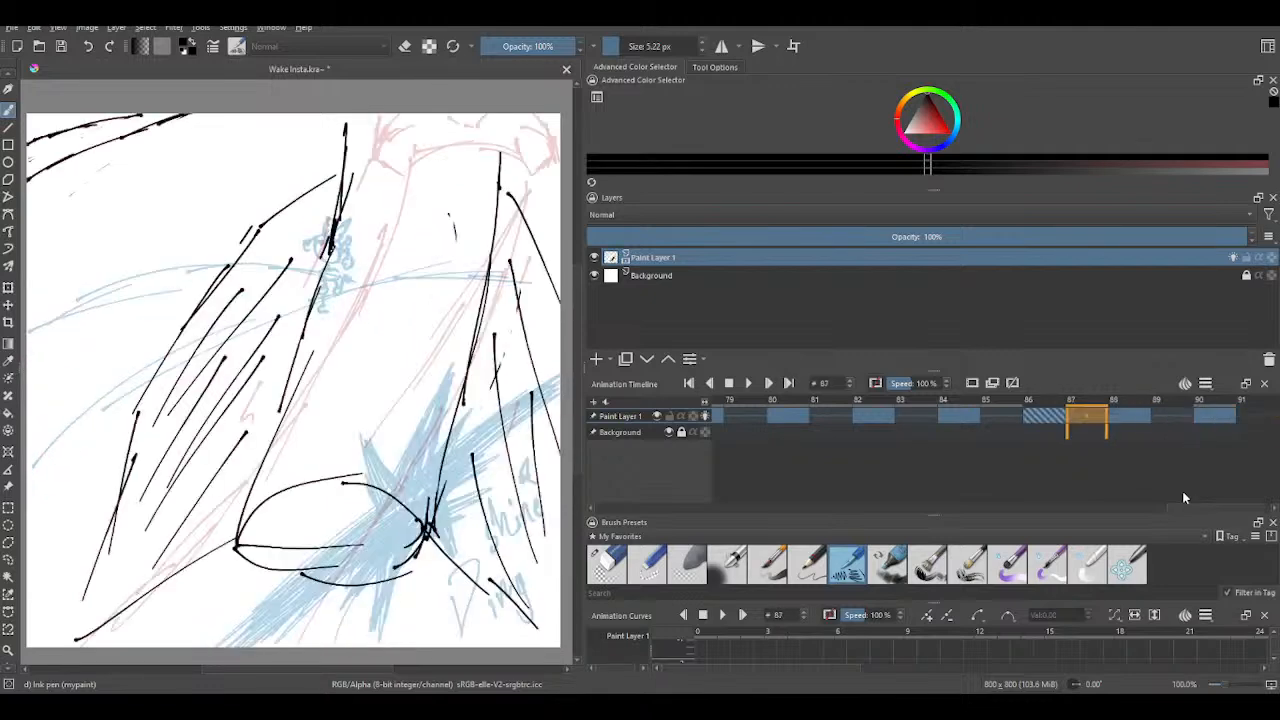
{"action": "key", "text": "period"}
{"action": "key", "text": "period"}
{"action": "key", "text": "Left"}
{"action": "key", "text": "Left"}
{"action": "key", "text": "Right"}
{"action": "key", "text": "Right"}
- Step back through the sequence to frame 65 to review the figure's movement leading into the glint
{"action": "key", "text": "Left"}
{"action": "key", "text": "Left"}
{"action": "key", "text": "Left"}
{"action": "key", "text": "Left"}
{"action": "key", "text": "Left"}
{"action": "key", "text": "Left"}
{"action": "key", "text": "Left"}
{"action": "key", "text": "Left"}
{"action": "key", "text": "Left"}
{"action": "key", "text": "Left"}
{"action": "key", "text": "Left"}
{"action": "key", "text": "Left"}
{"action": "key", "text": "Left"}
{"action": "key", "text": "Left"}
{"action": "key", "text": "Left"}
{"action": "key", "text": "Left"}
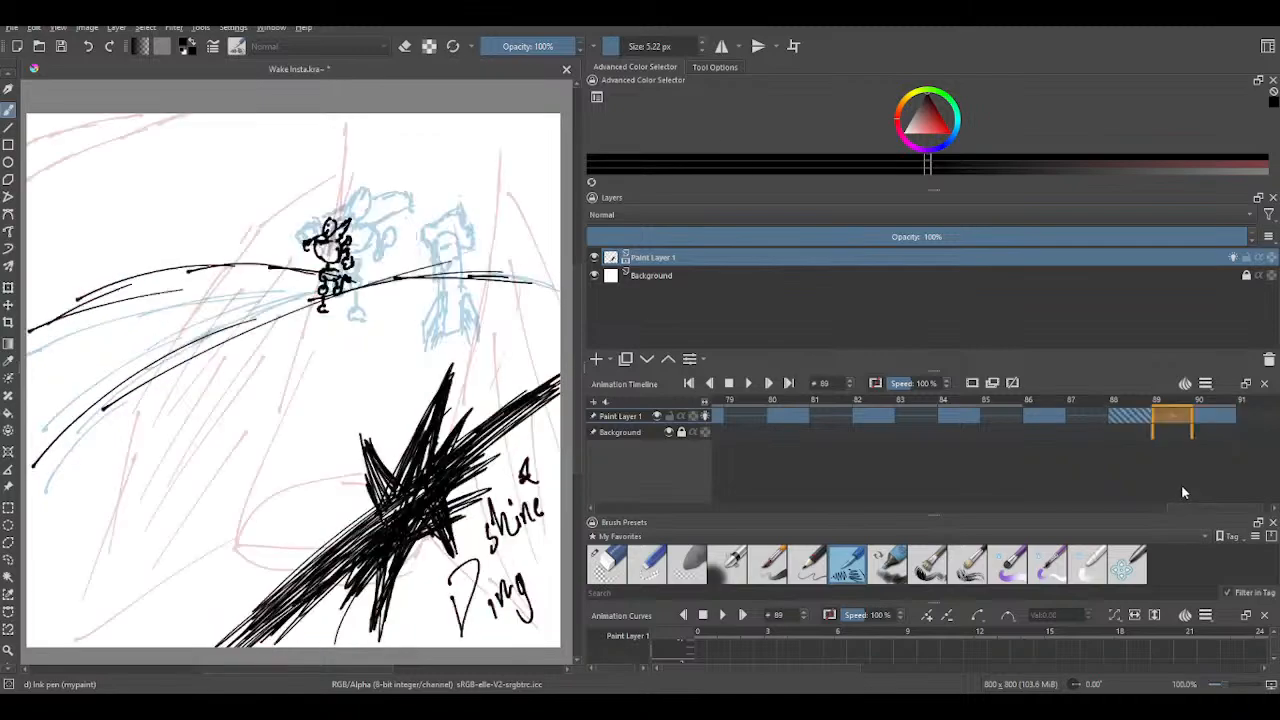
{"action": "key", "text": "Left"}
{"action": "key", "text": "Left"}
{"action": "key", "text": "Left"}
{"action": "key", "text": "Left"}
{"action": "key", "text": "Left"}
{"action": "key", "text": "Left"}
{"action": "key", "text": "Left"}
{"action": "key", "text": "Left"}
{"action": "key", "text": "Left"}
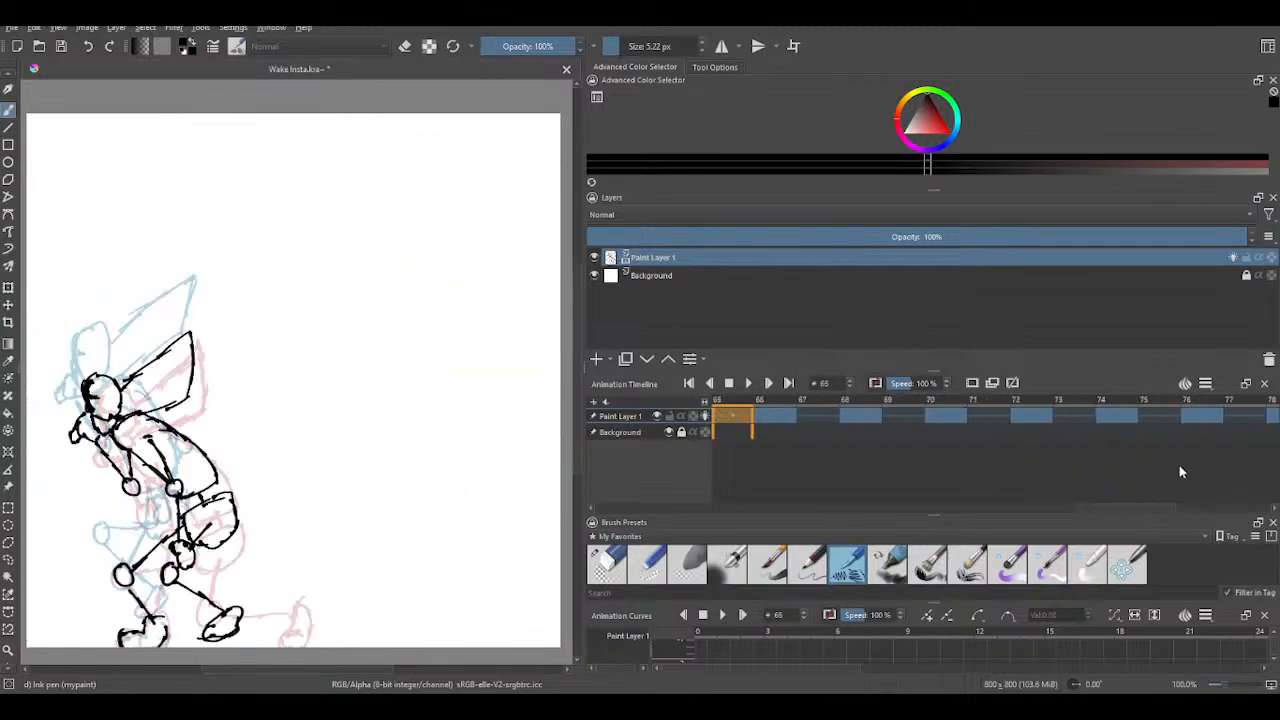
- Review the figure's movement forward to frame 73 and save the animation file
{"action": "key", "text": "Right"}
{"action": "key", "text": "Right"}
{"action": "key", "text": "Right"}
{"action": "key", "text": "Right"}
{"action": "key", "text": "Right"}
{"action": "key", "text": "Right"}
{"action": "key", "text": "Right"}
{"action": "key", "text": "Right"}
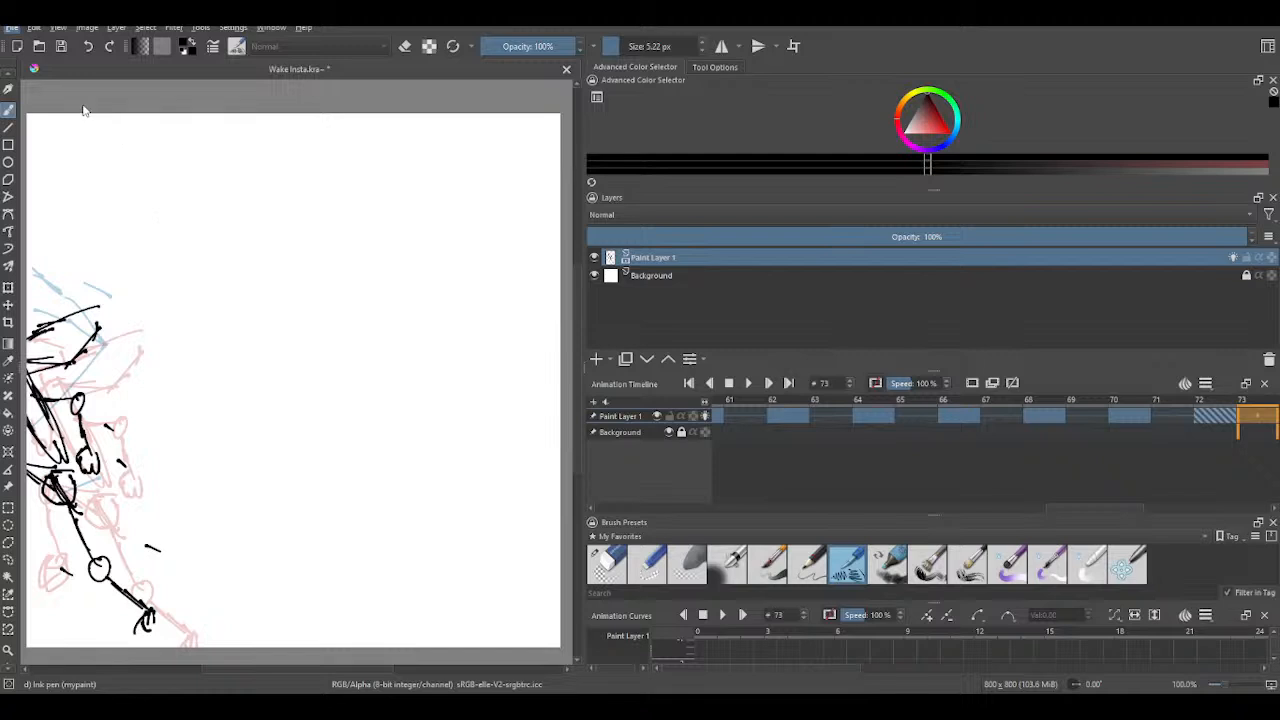
{"action": "key", "text": "ctrl+s"}
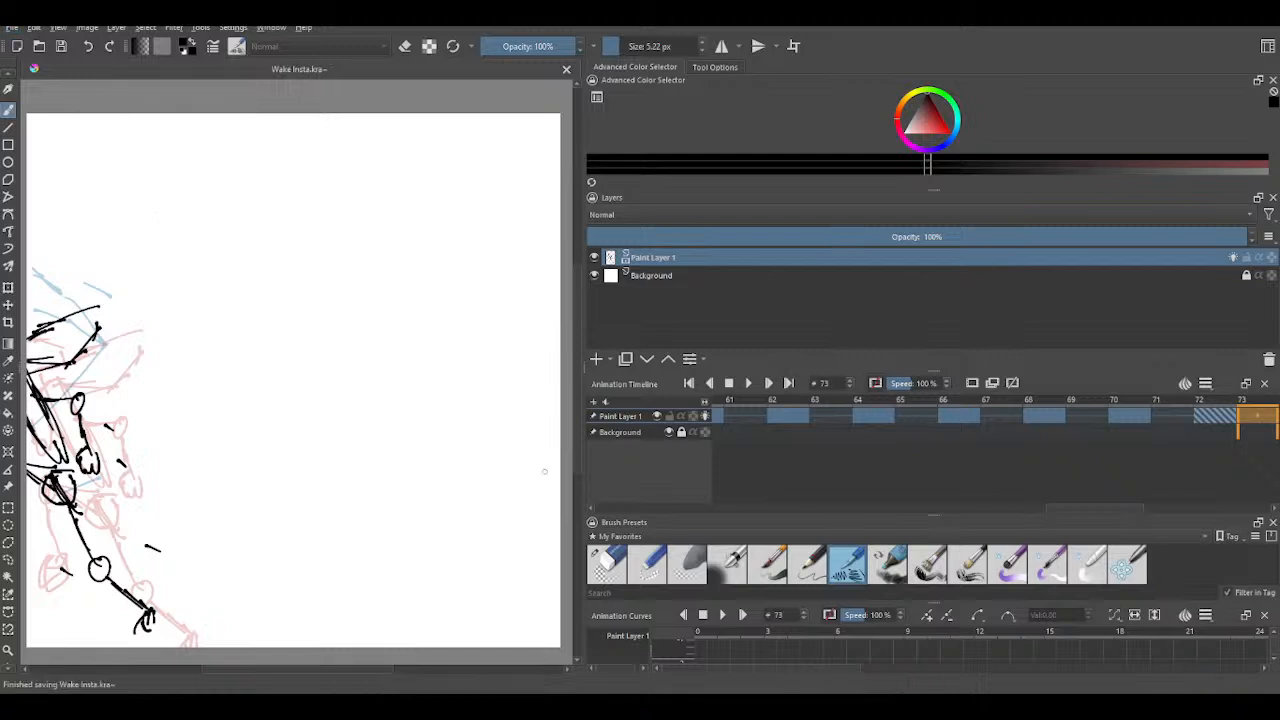